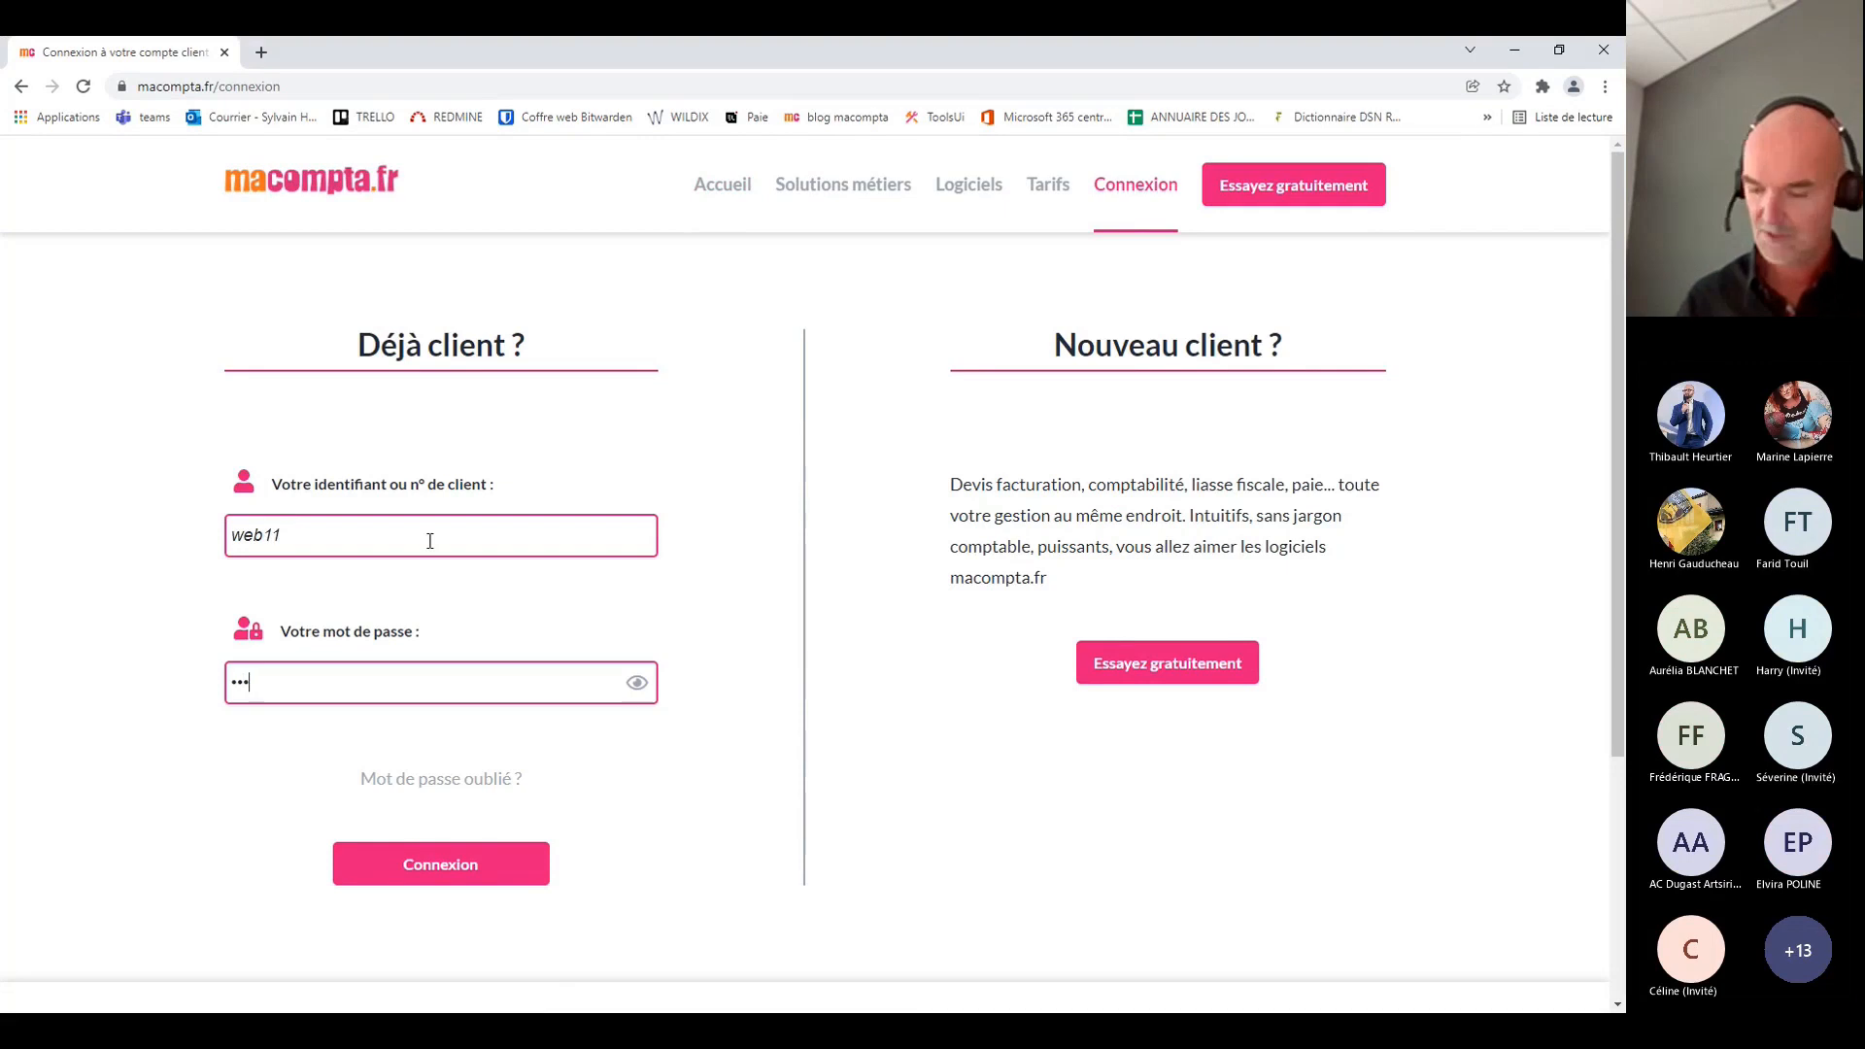
Log in to the client account with the credentials already filled in
click(493, 880)
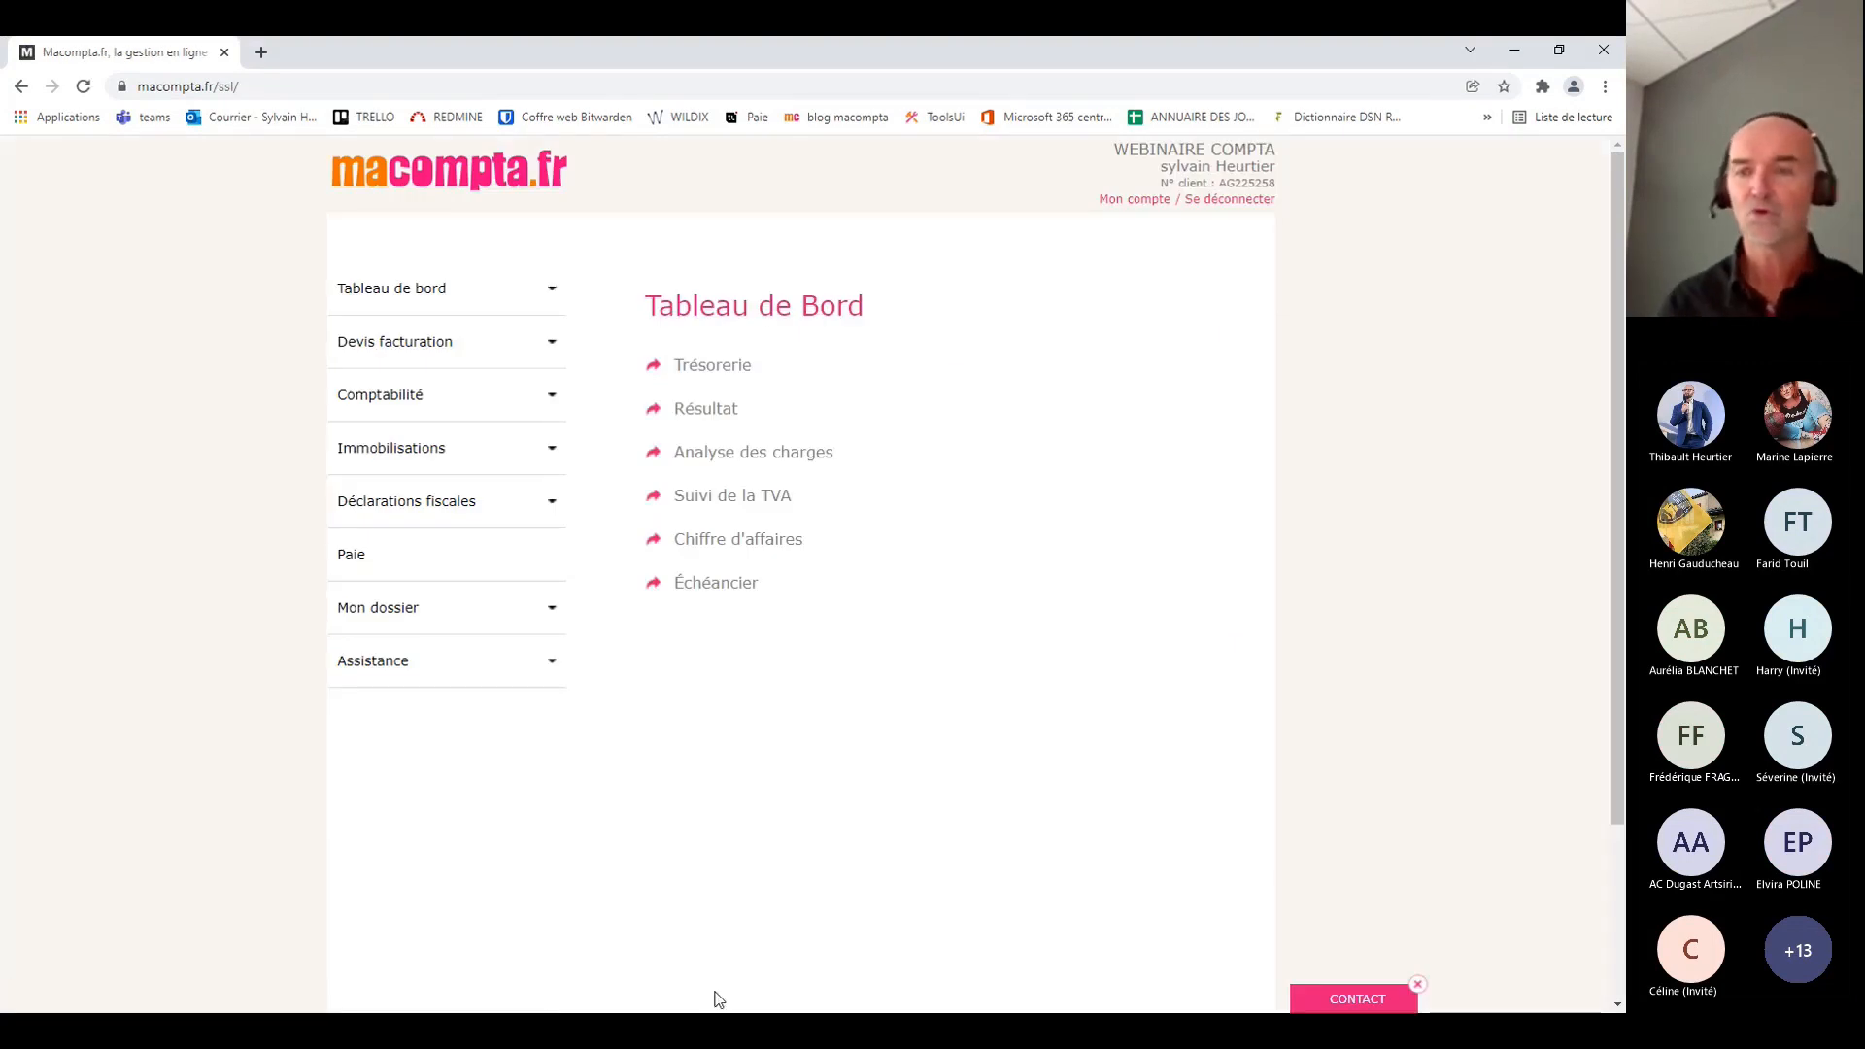
click(1264, 900)
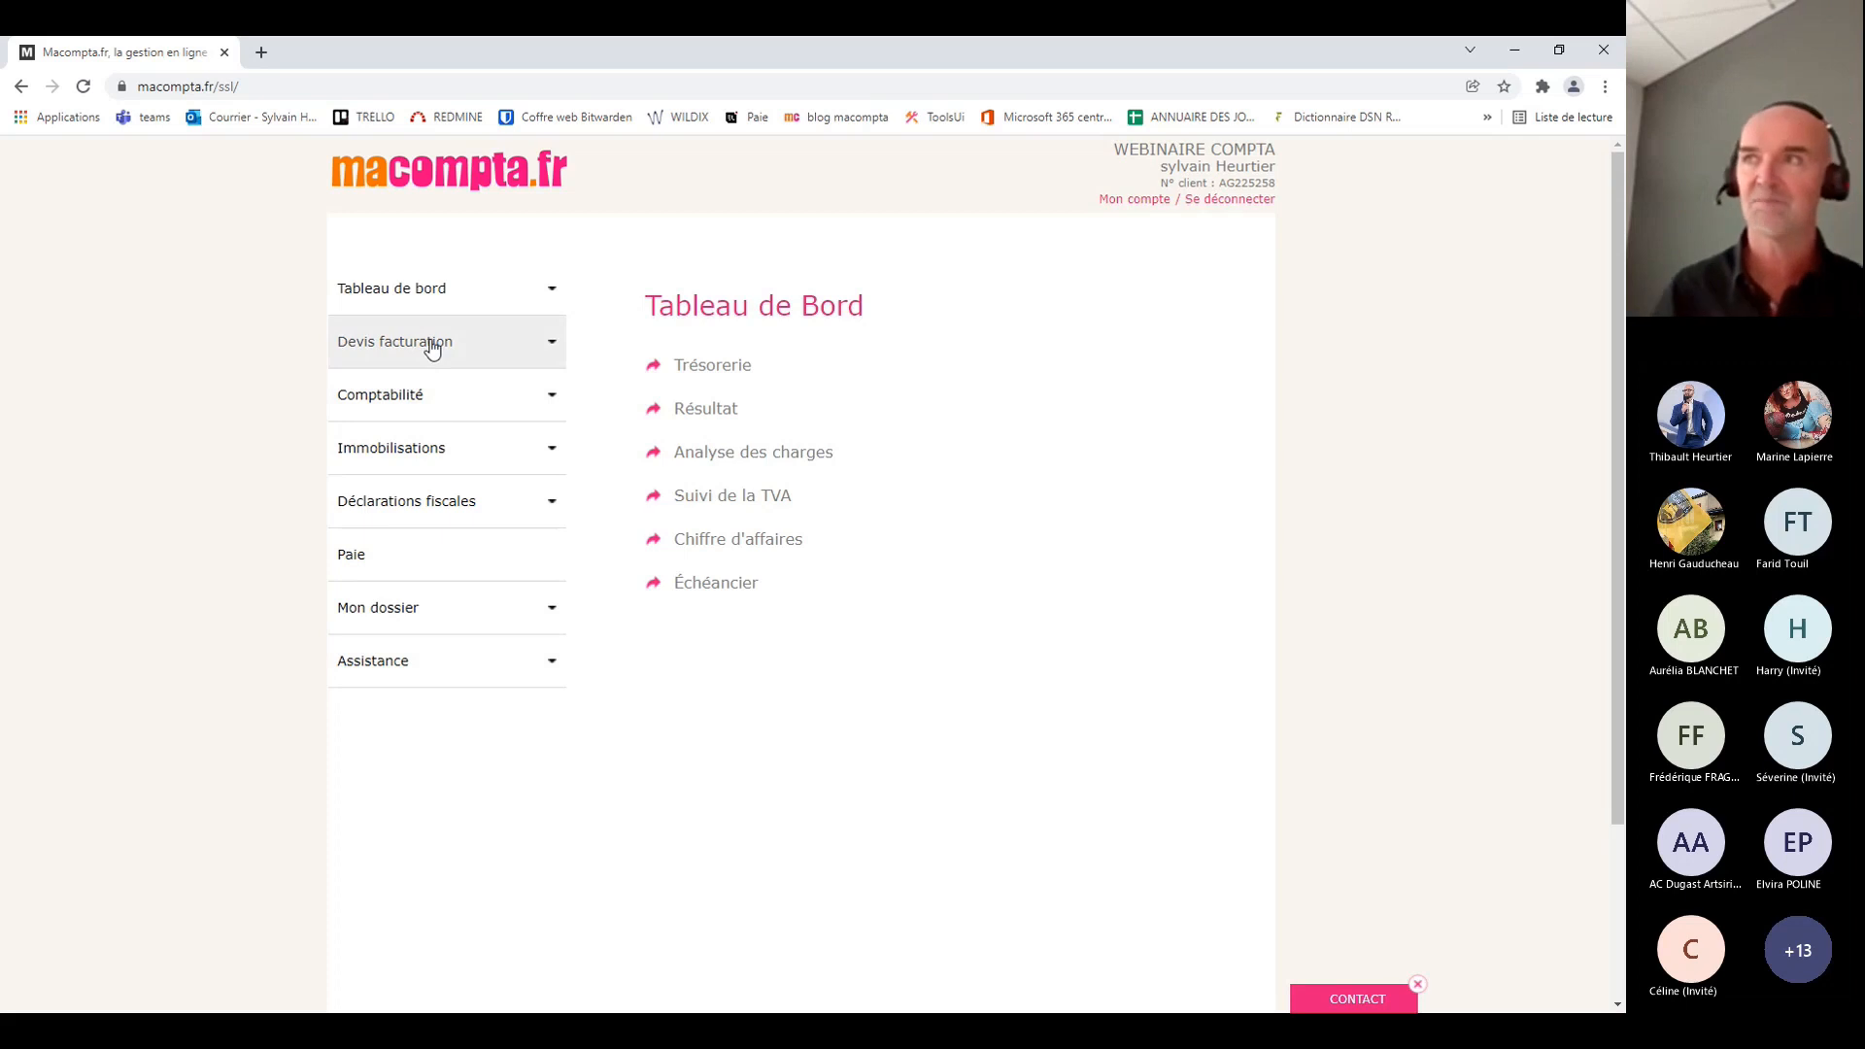
Open the account details and review the general information, contact data and multi-user activation setting
click(1132, 200)
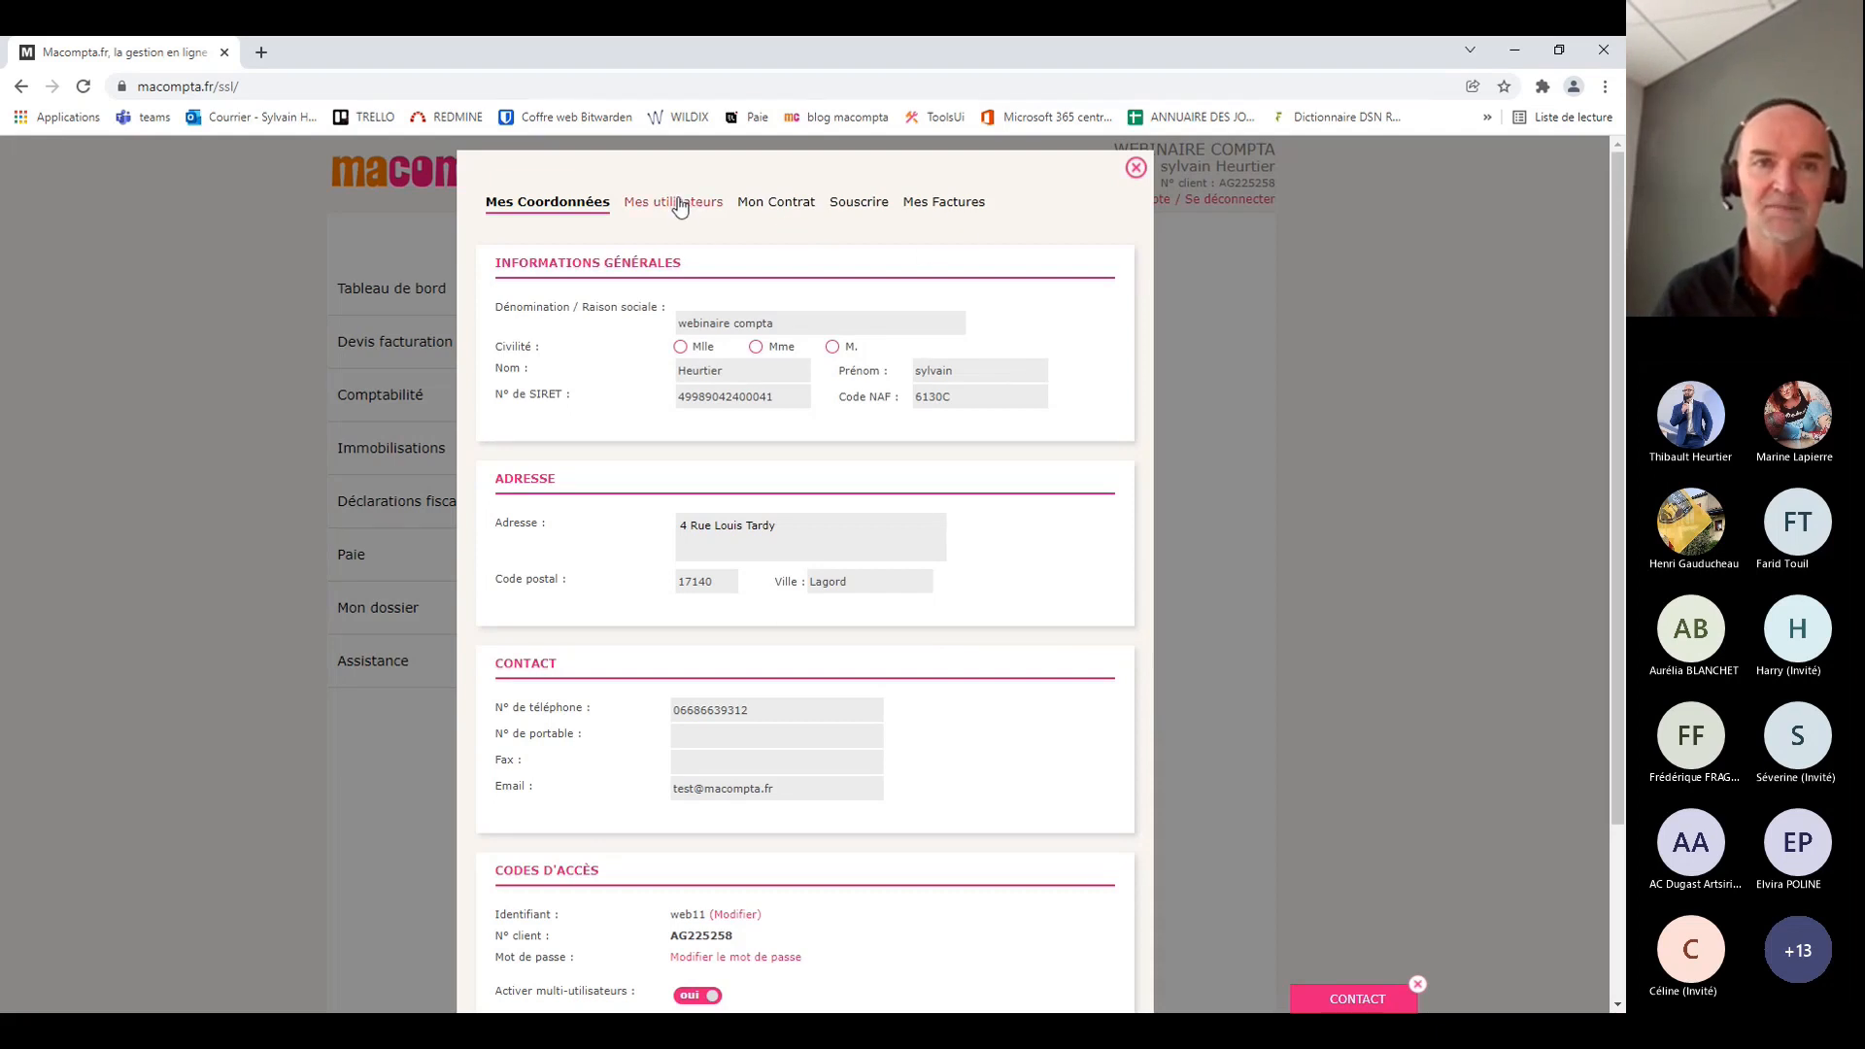
scroll(761, 608, down, 3)
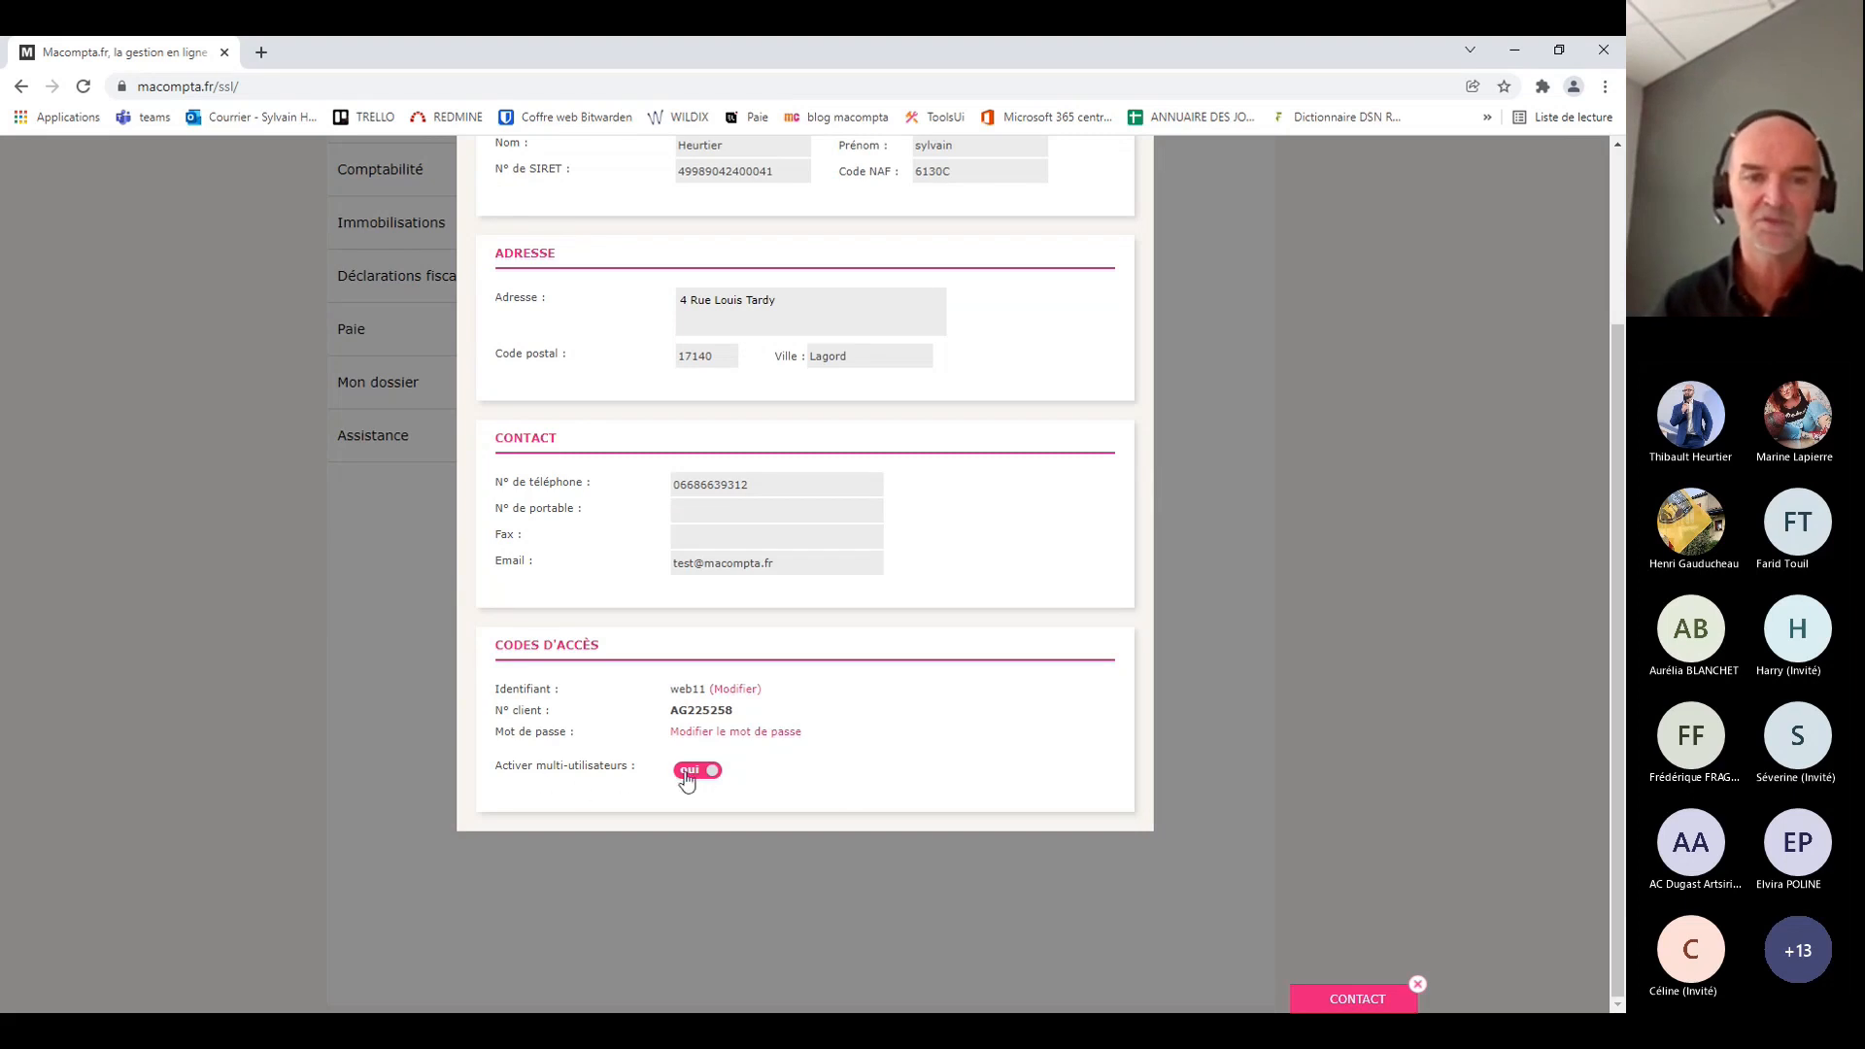
scroll(934, 777, up, 3)
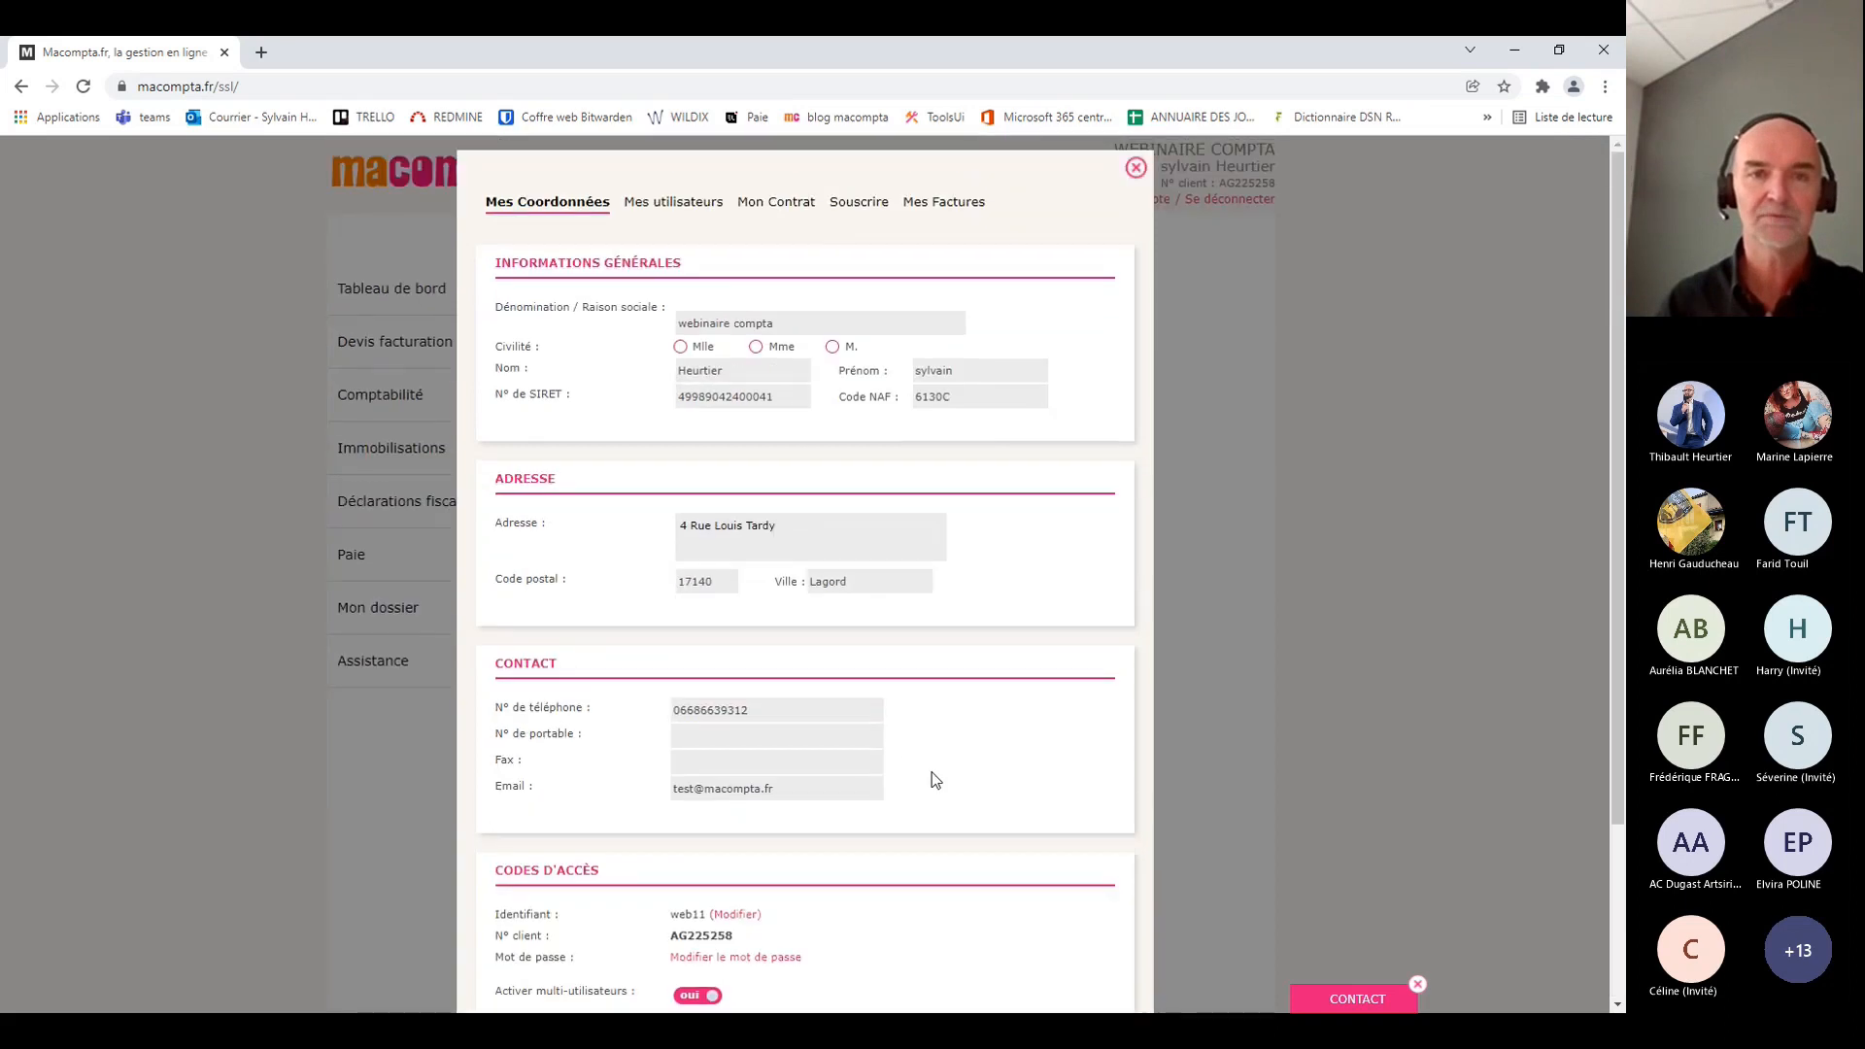
Display the second registered user's details and examine the access rights granted for each module
click(678, 208)
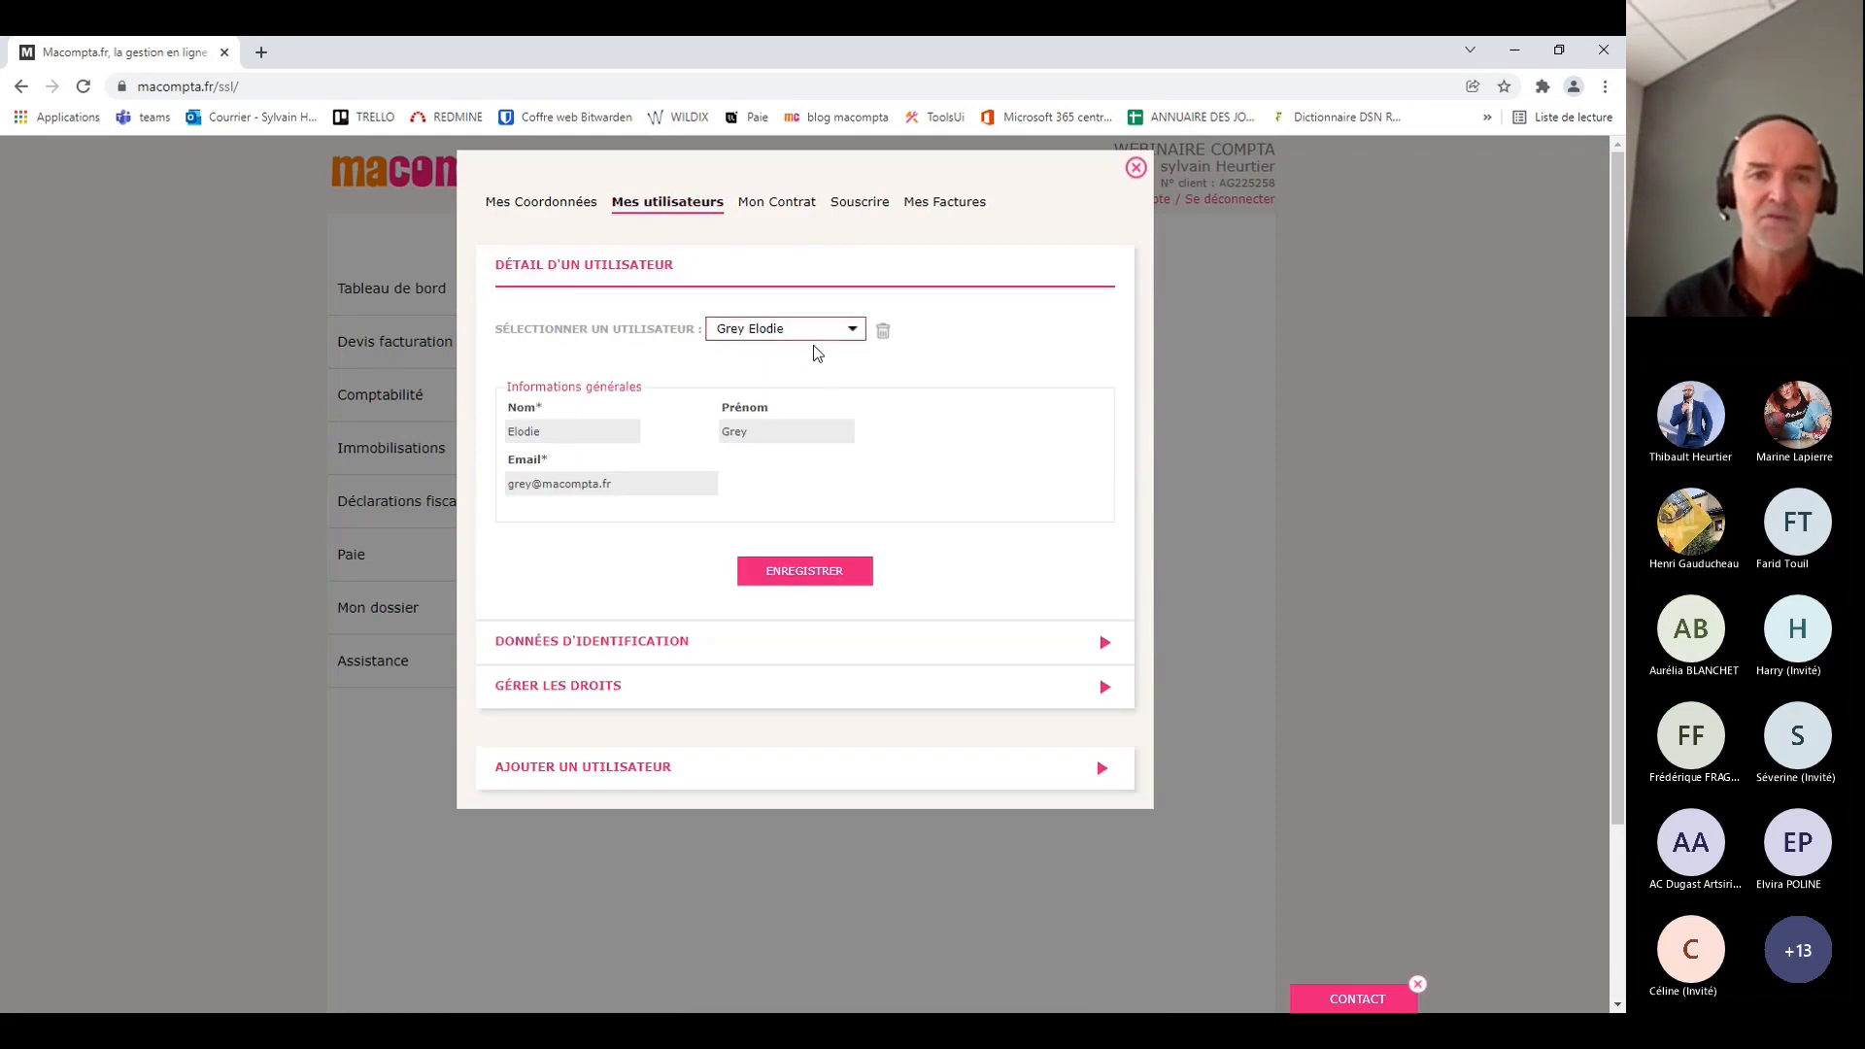
click(799, 379)
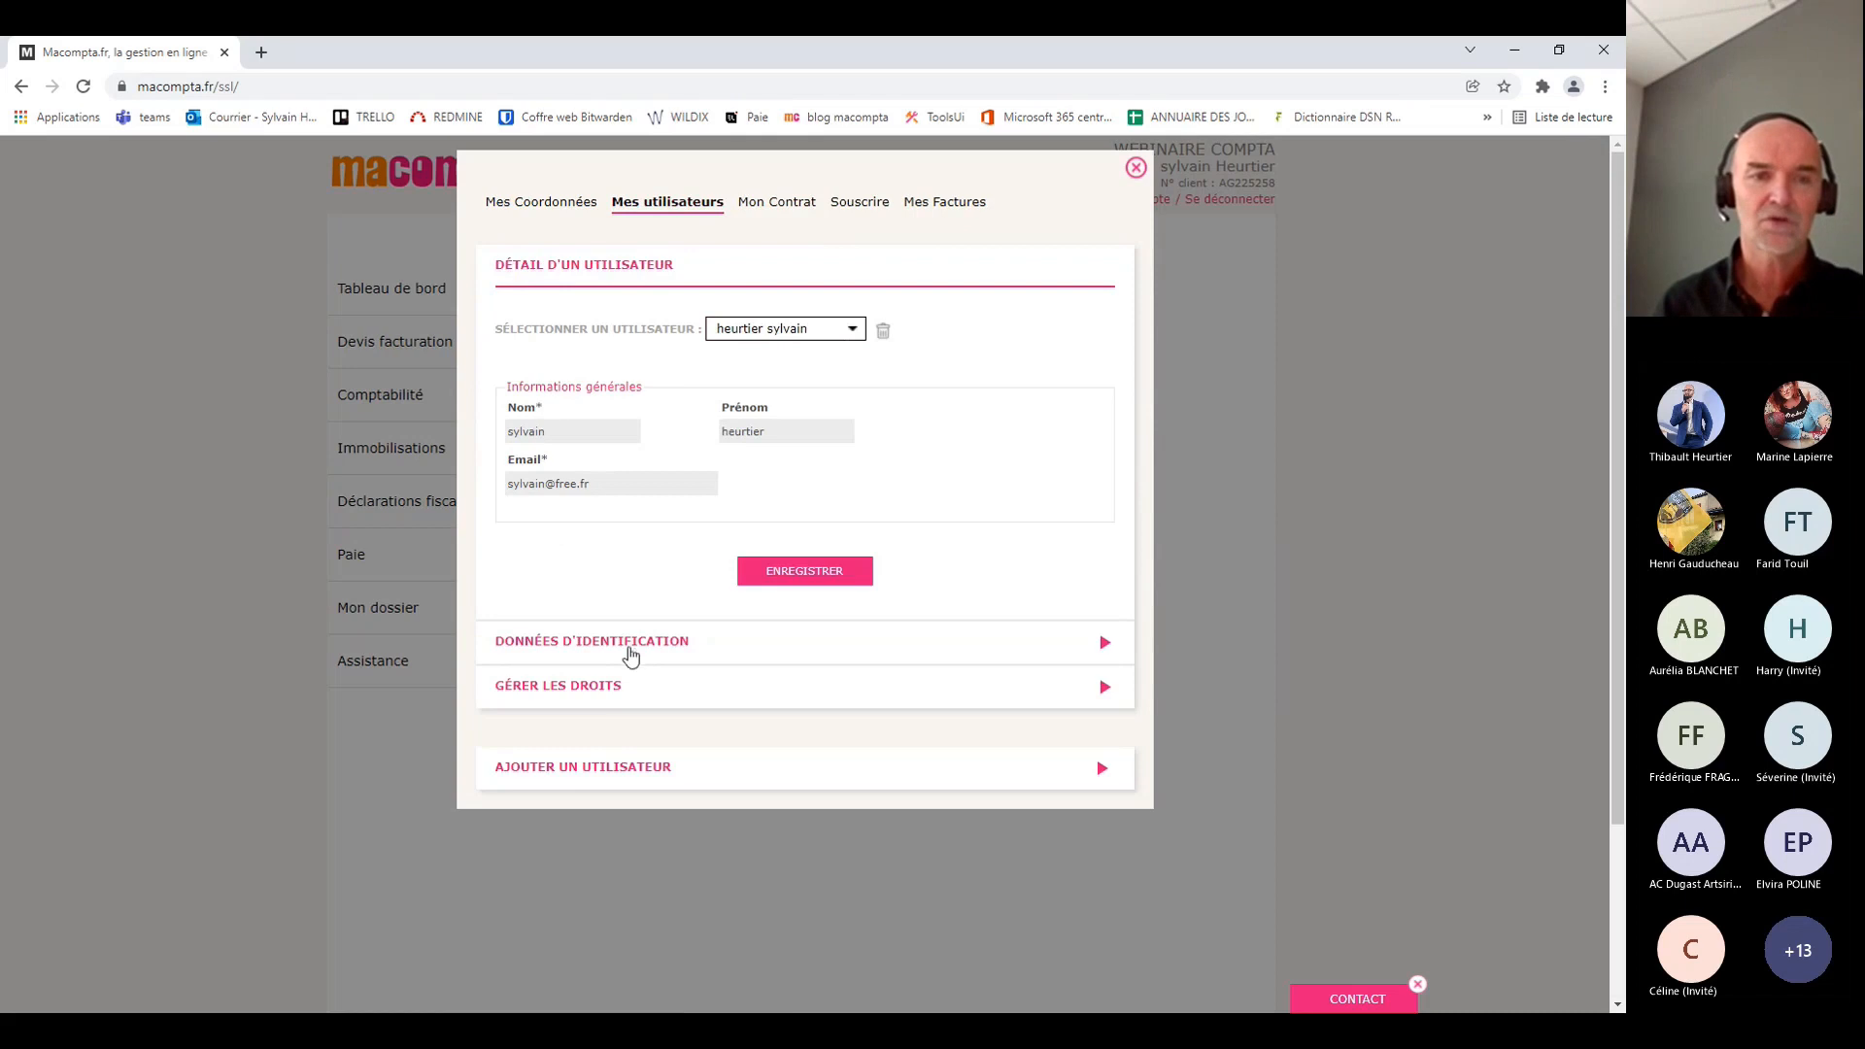
click(589, 692)
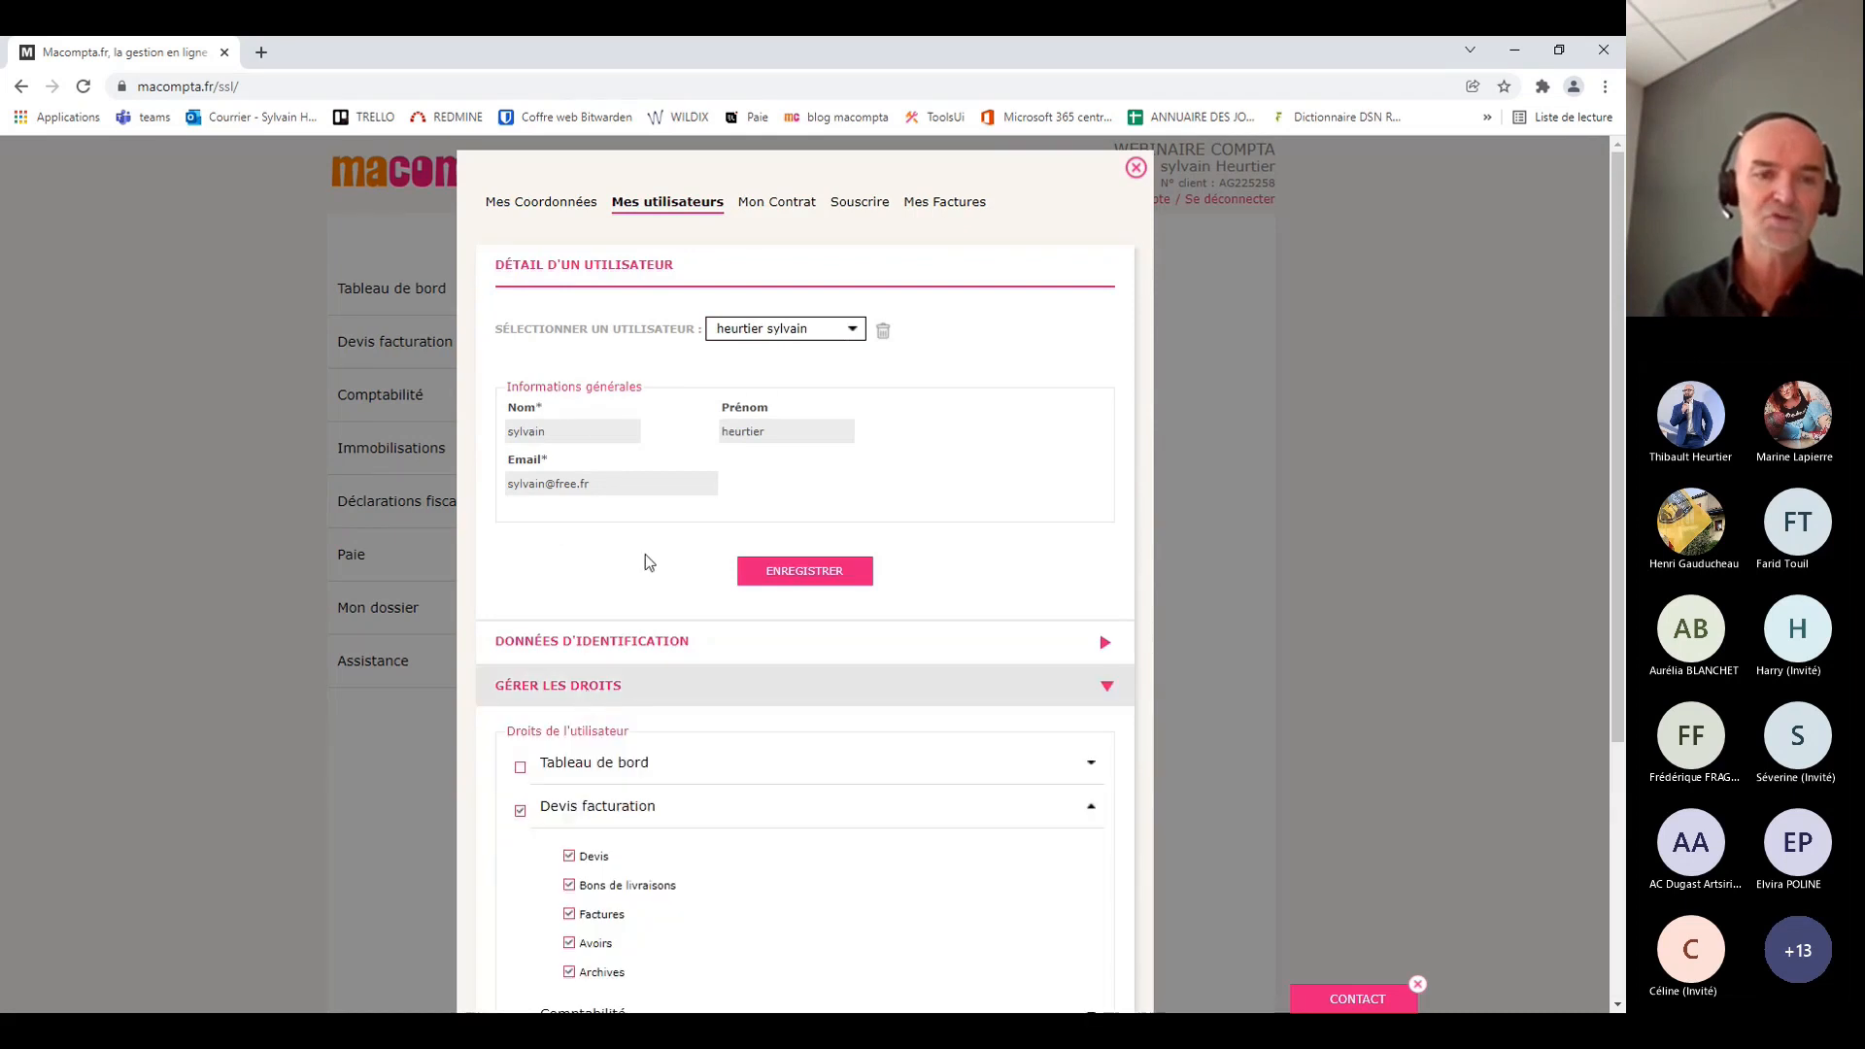
scroll(647, 559, down, 1)
scroll(952, 307, up, 1)
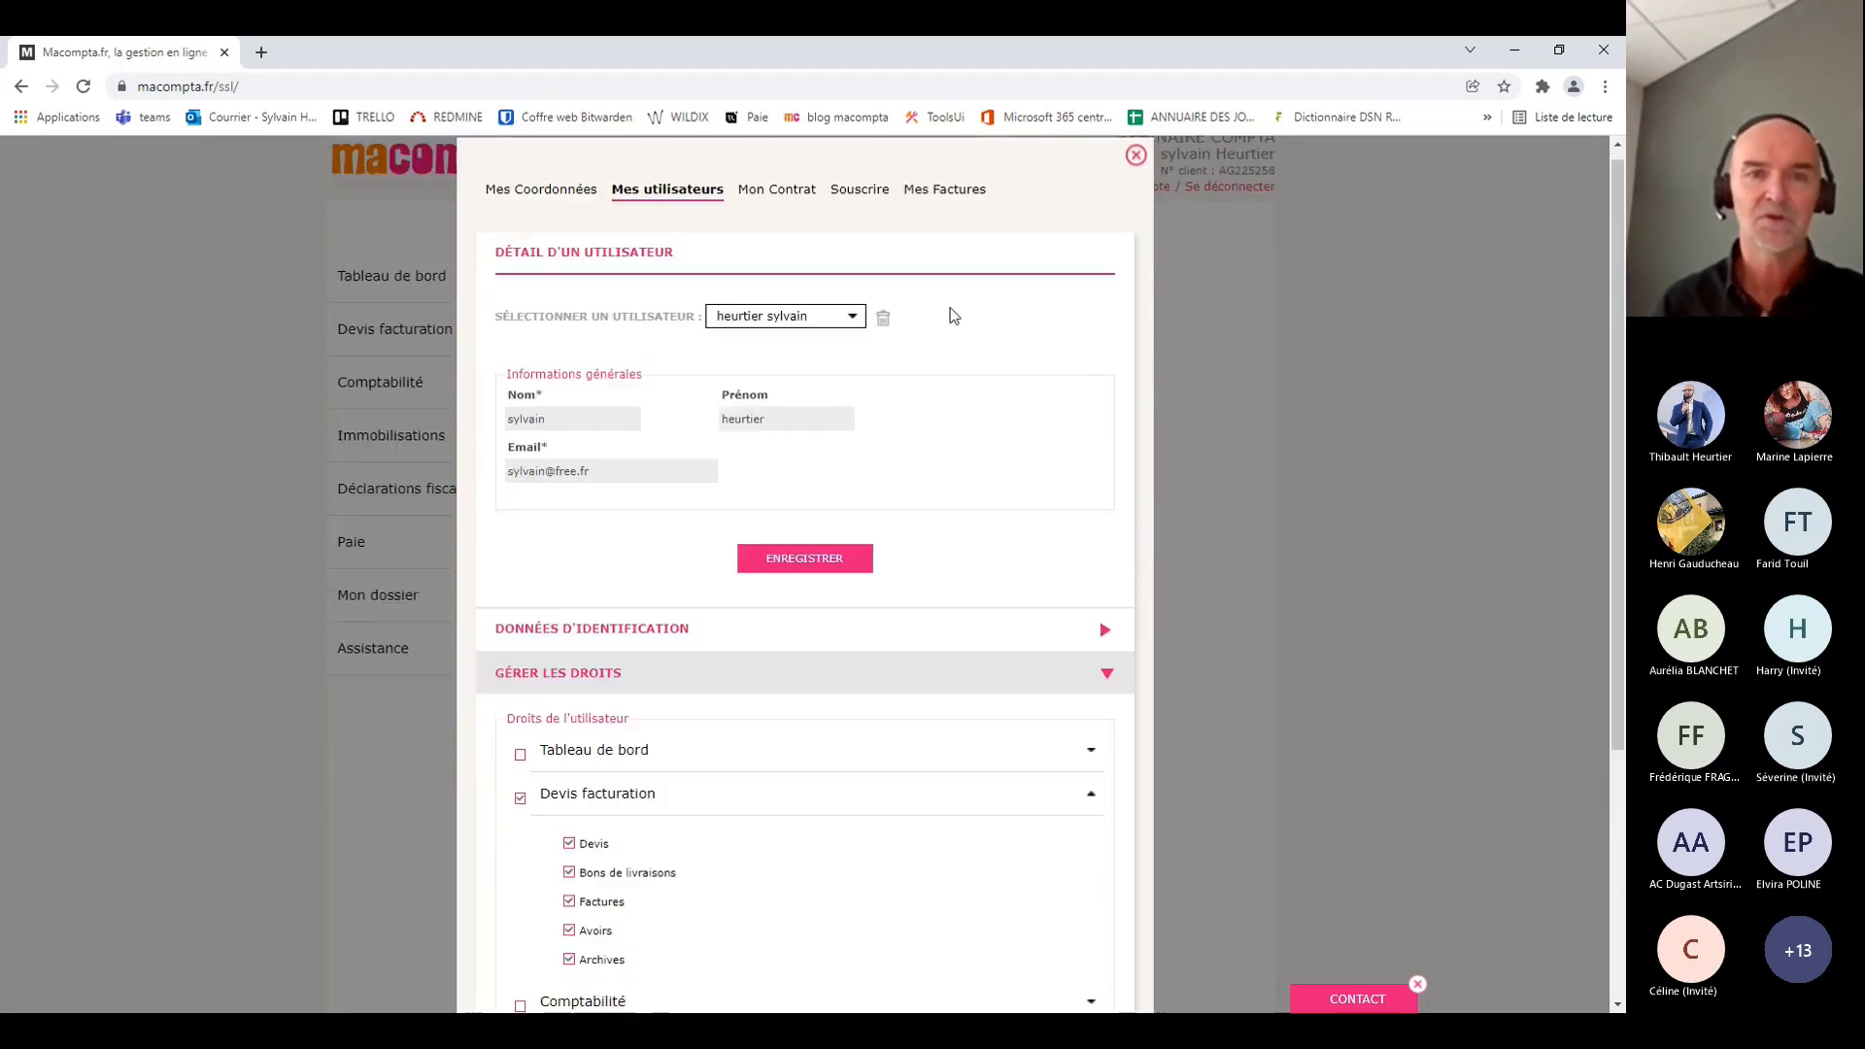
scroll(515, 721, down, 2)
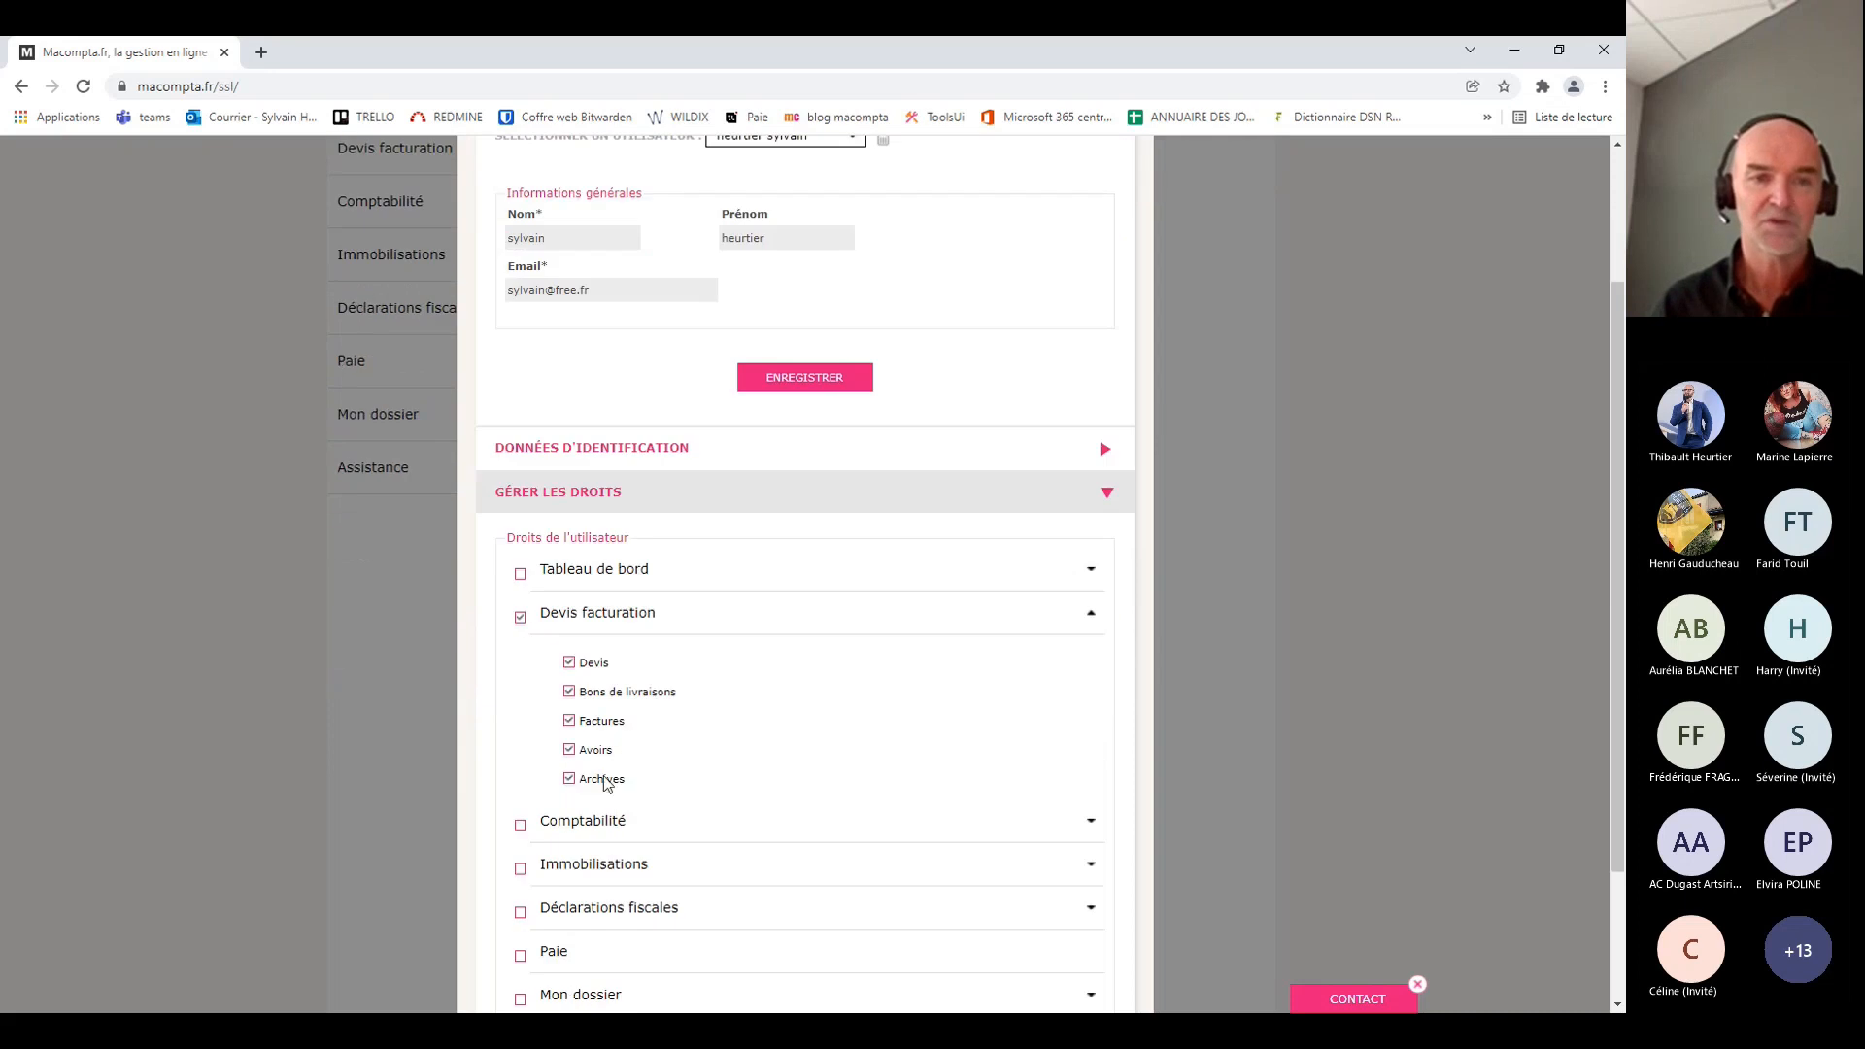
scroll(728, 753, down, 2)
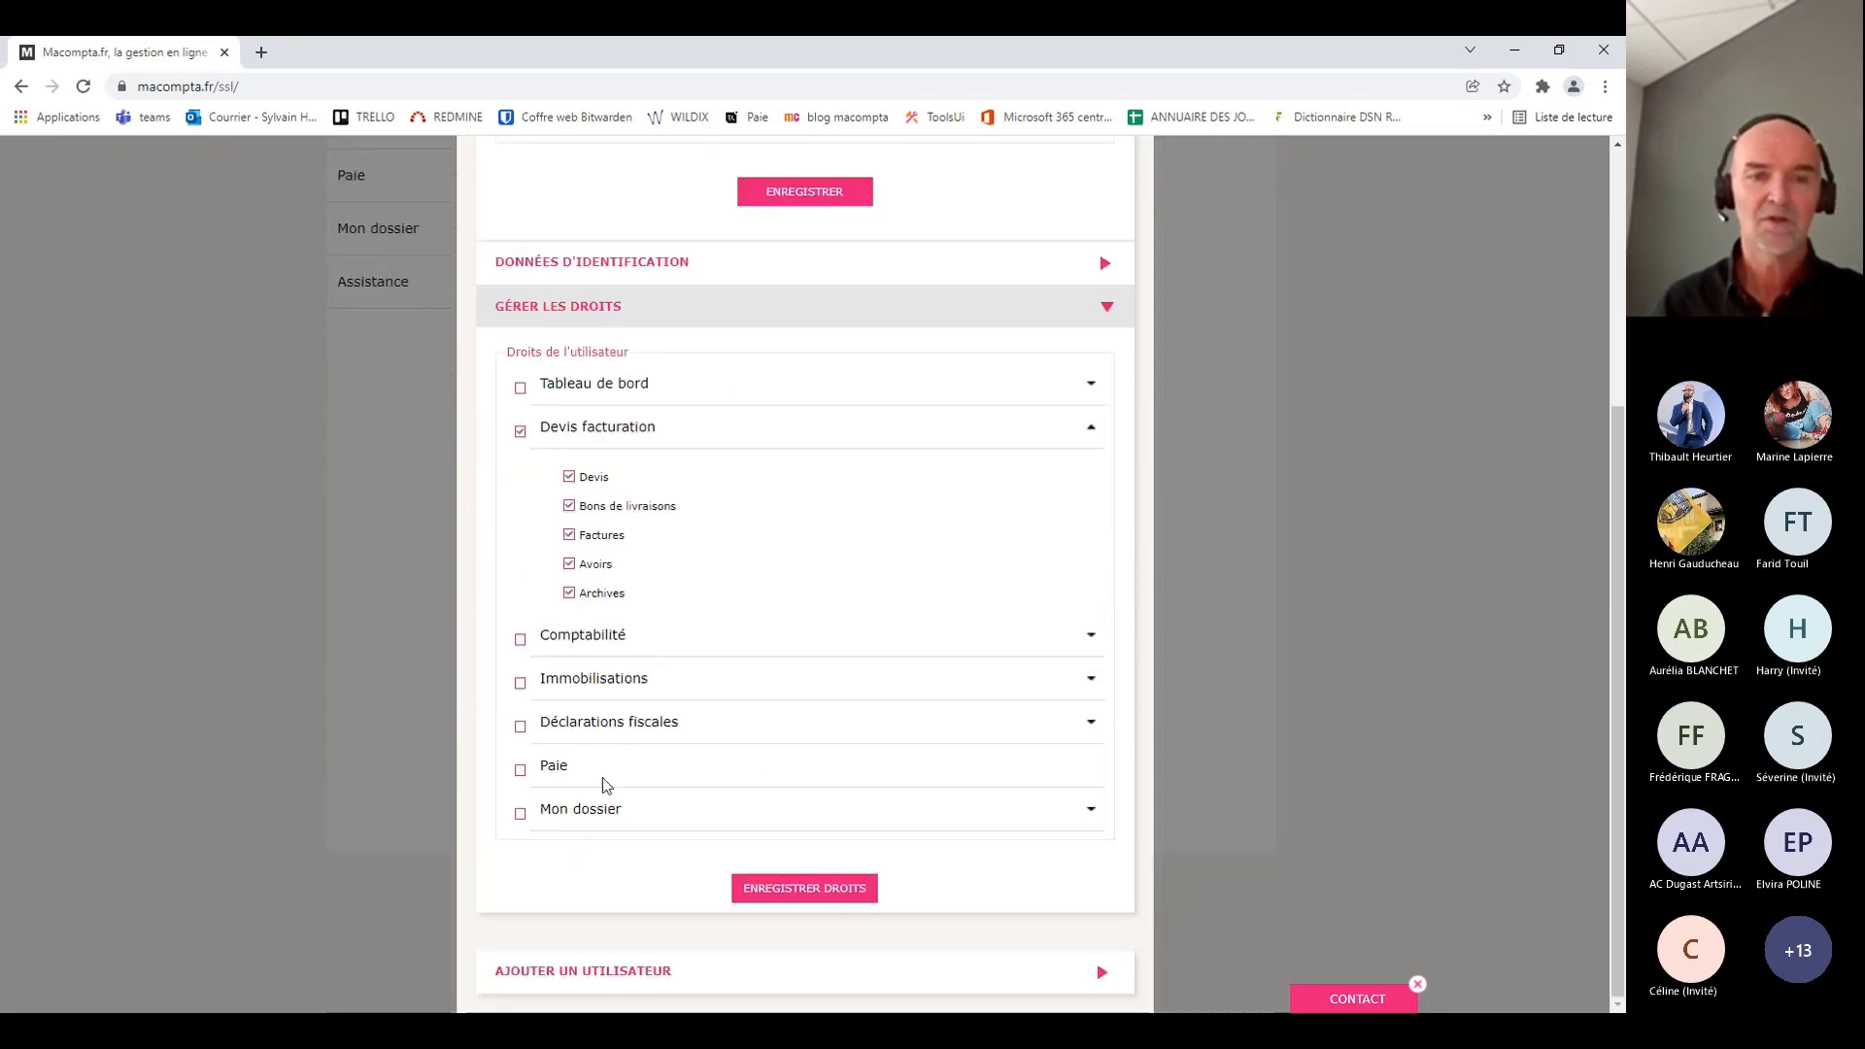
Remove the user's Archives right under Devis facturation, leaving the account window without saving the rights
click(569, 594)
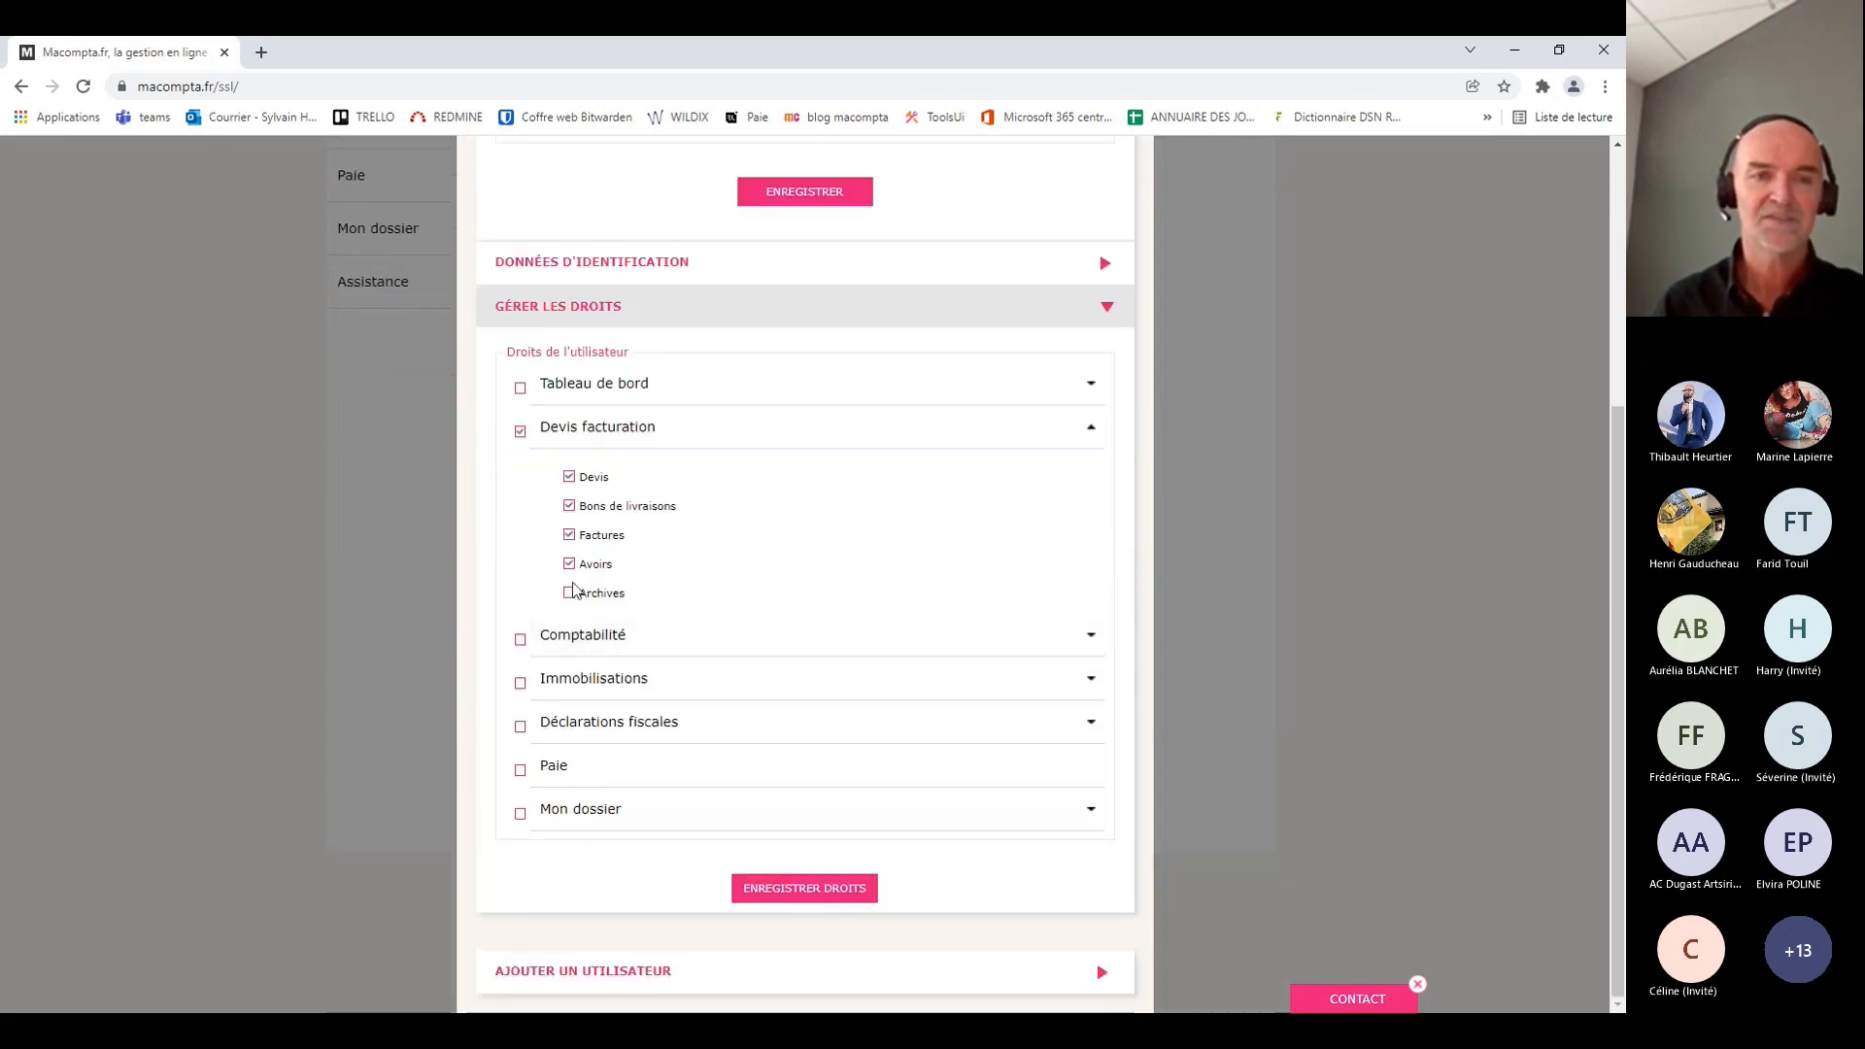
scroll(908, 571, up, 4)
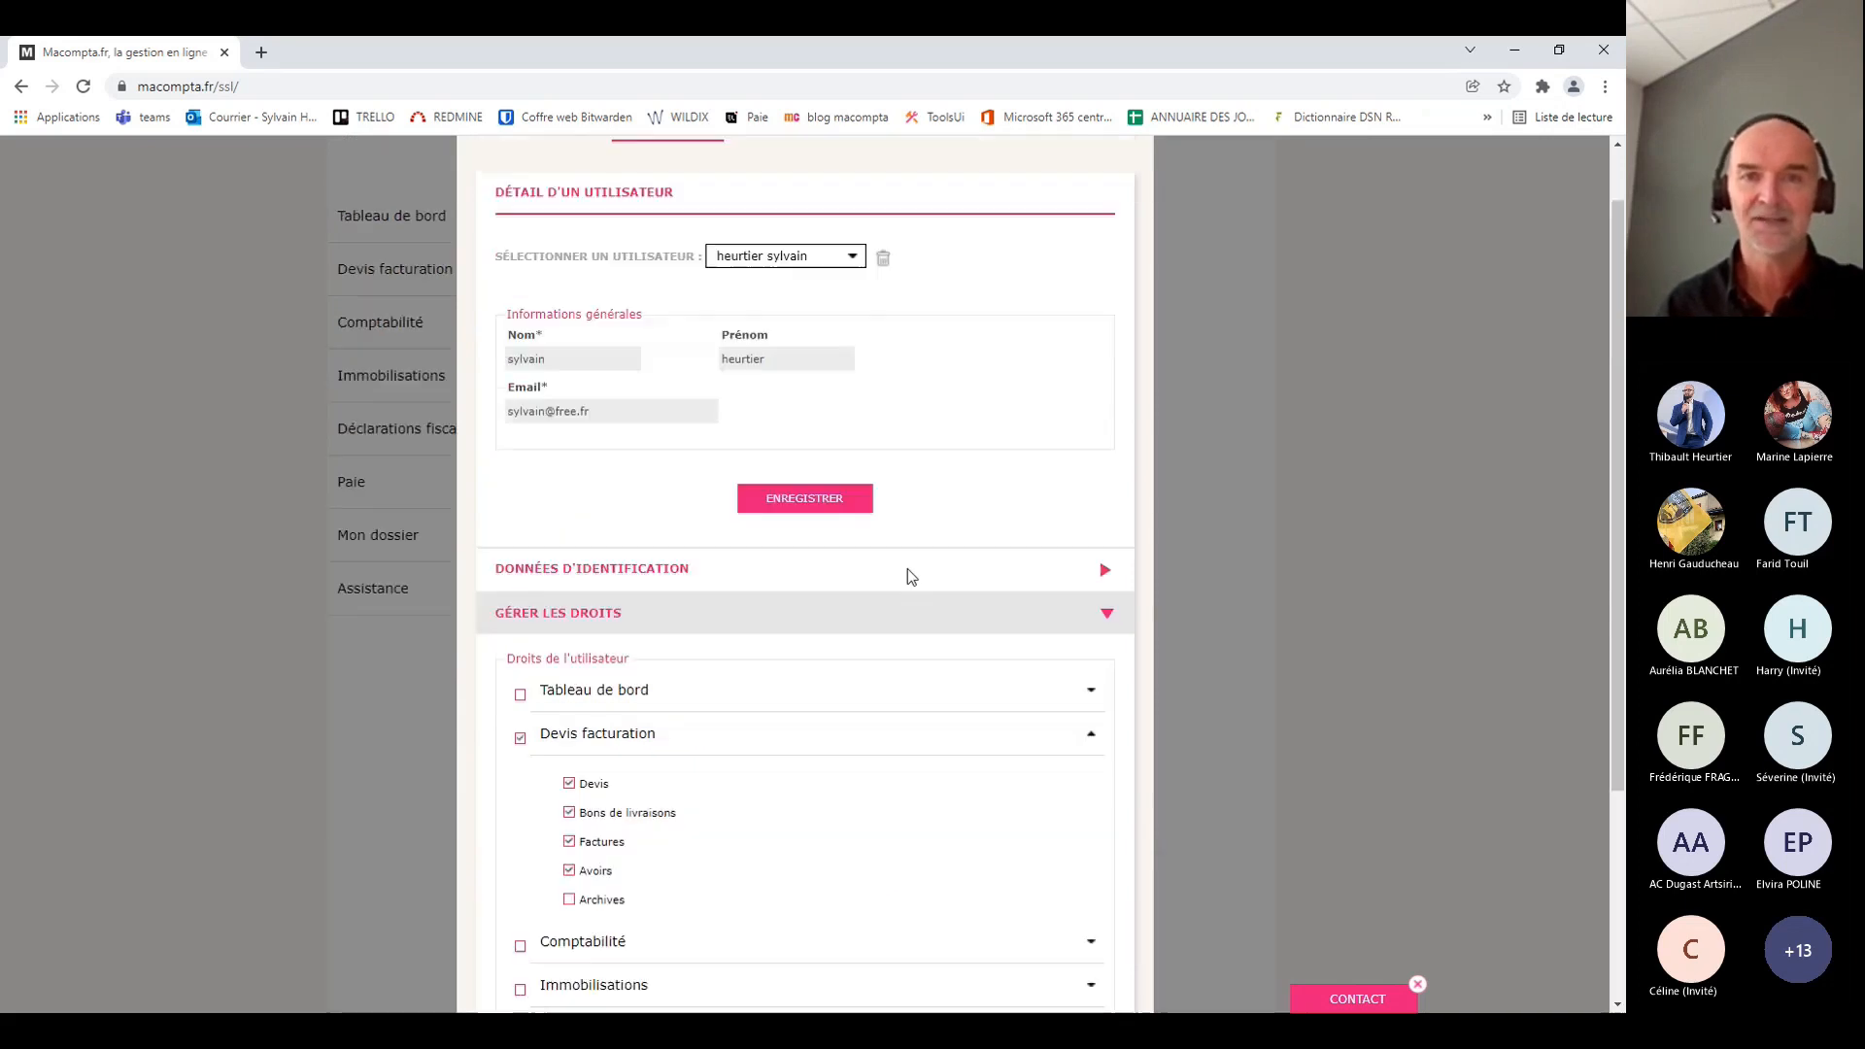
click(1135, 170)
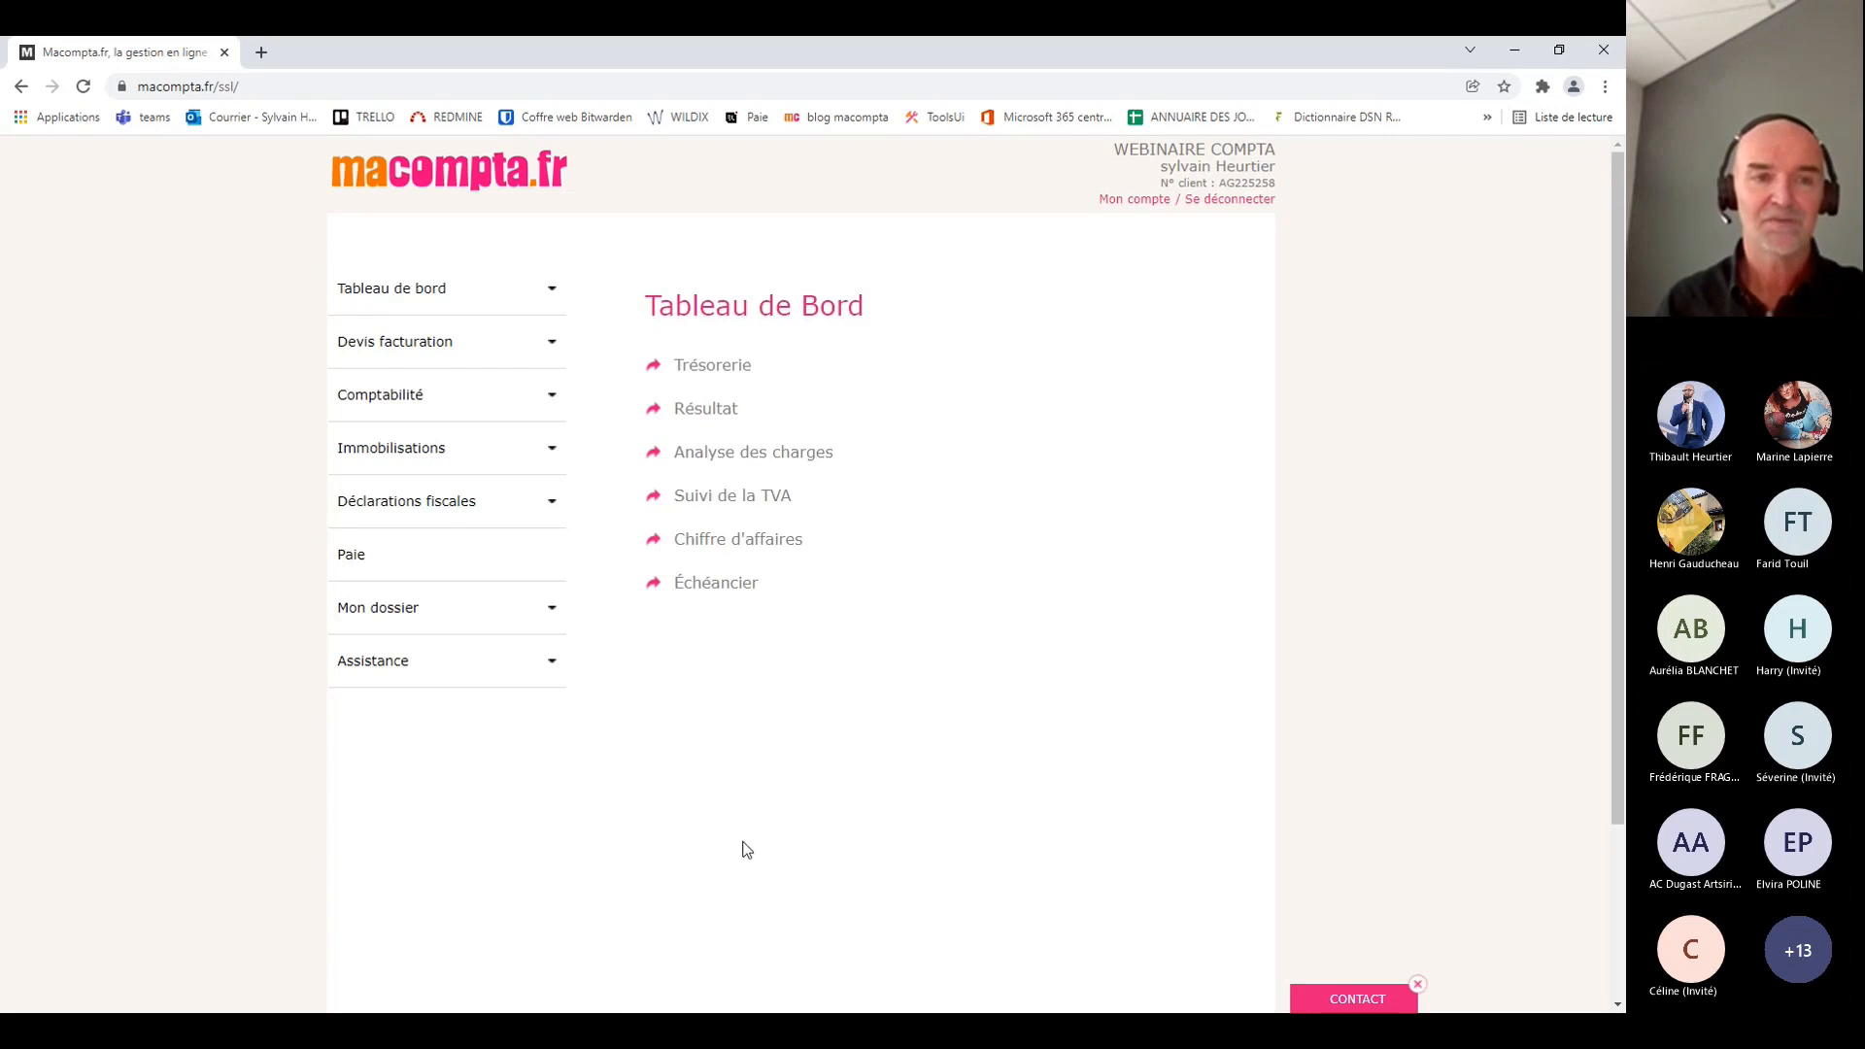
Launch the setup assistant for Devis / Facturation
click(420, 679)
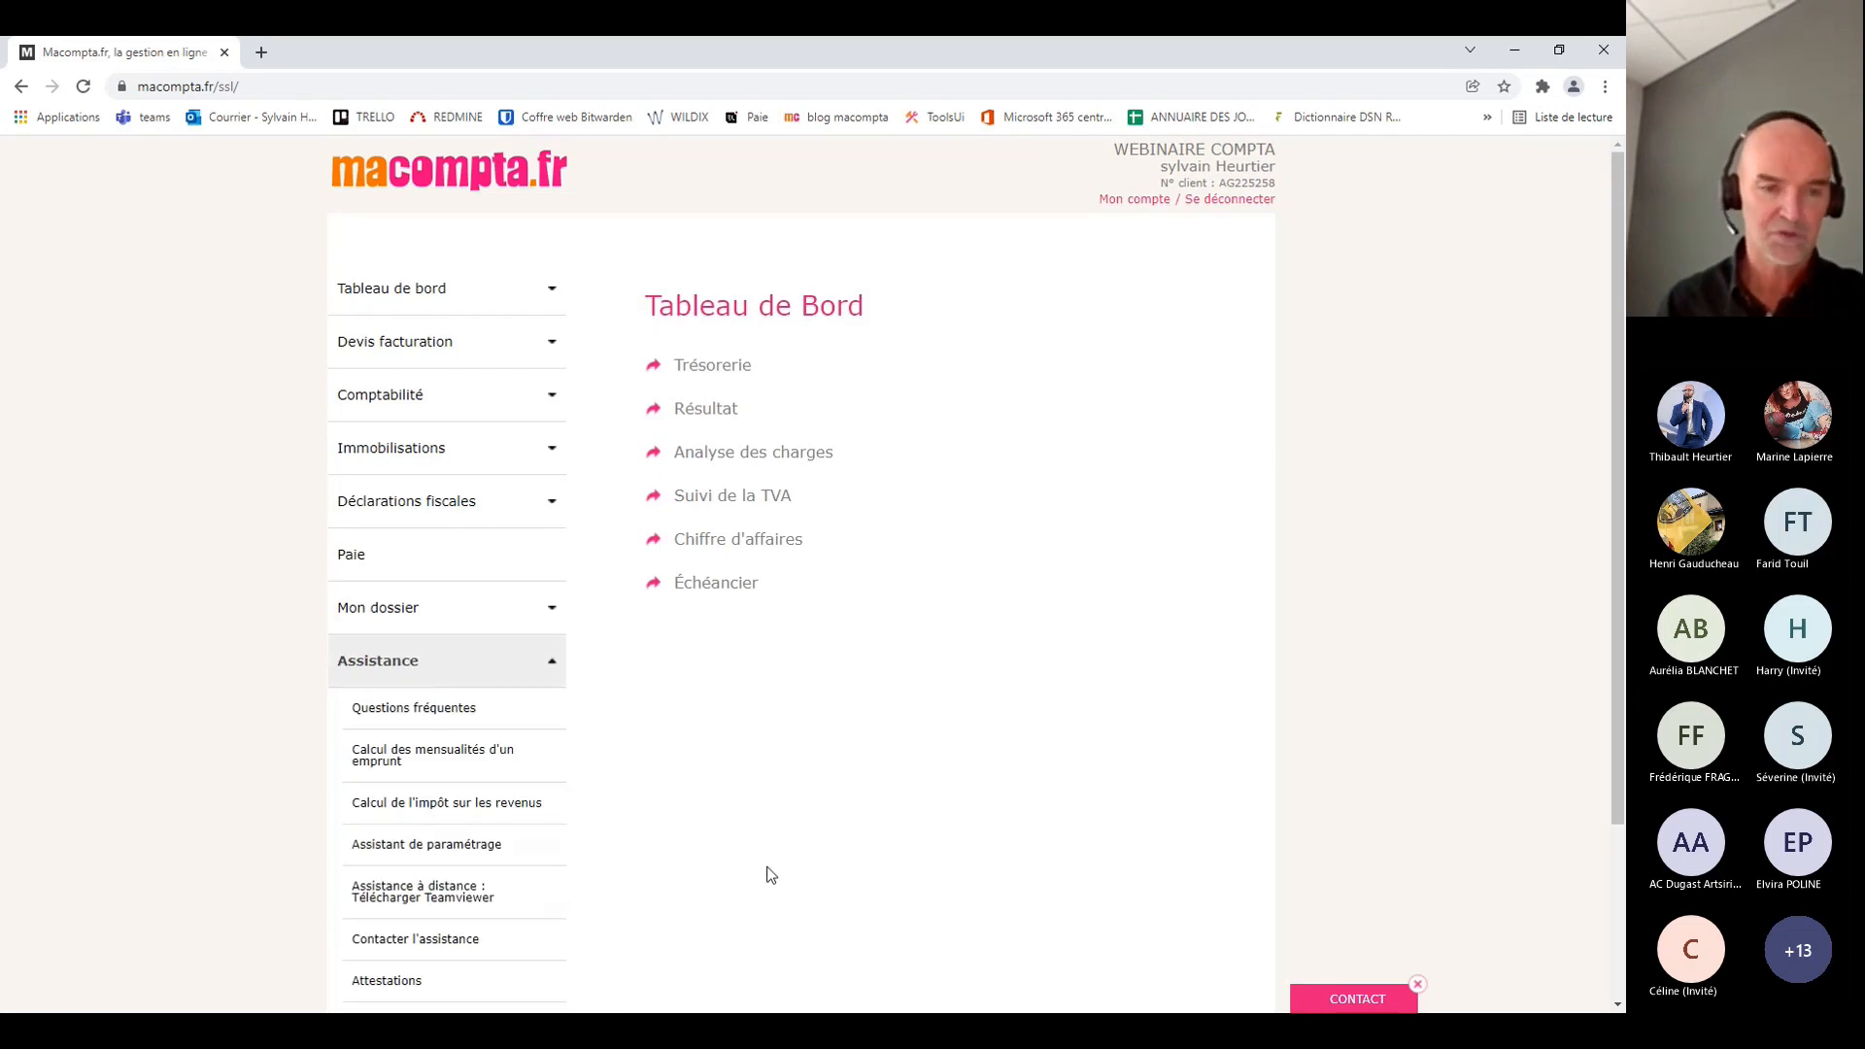
scroll(762, 874, down, 1)
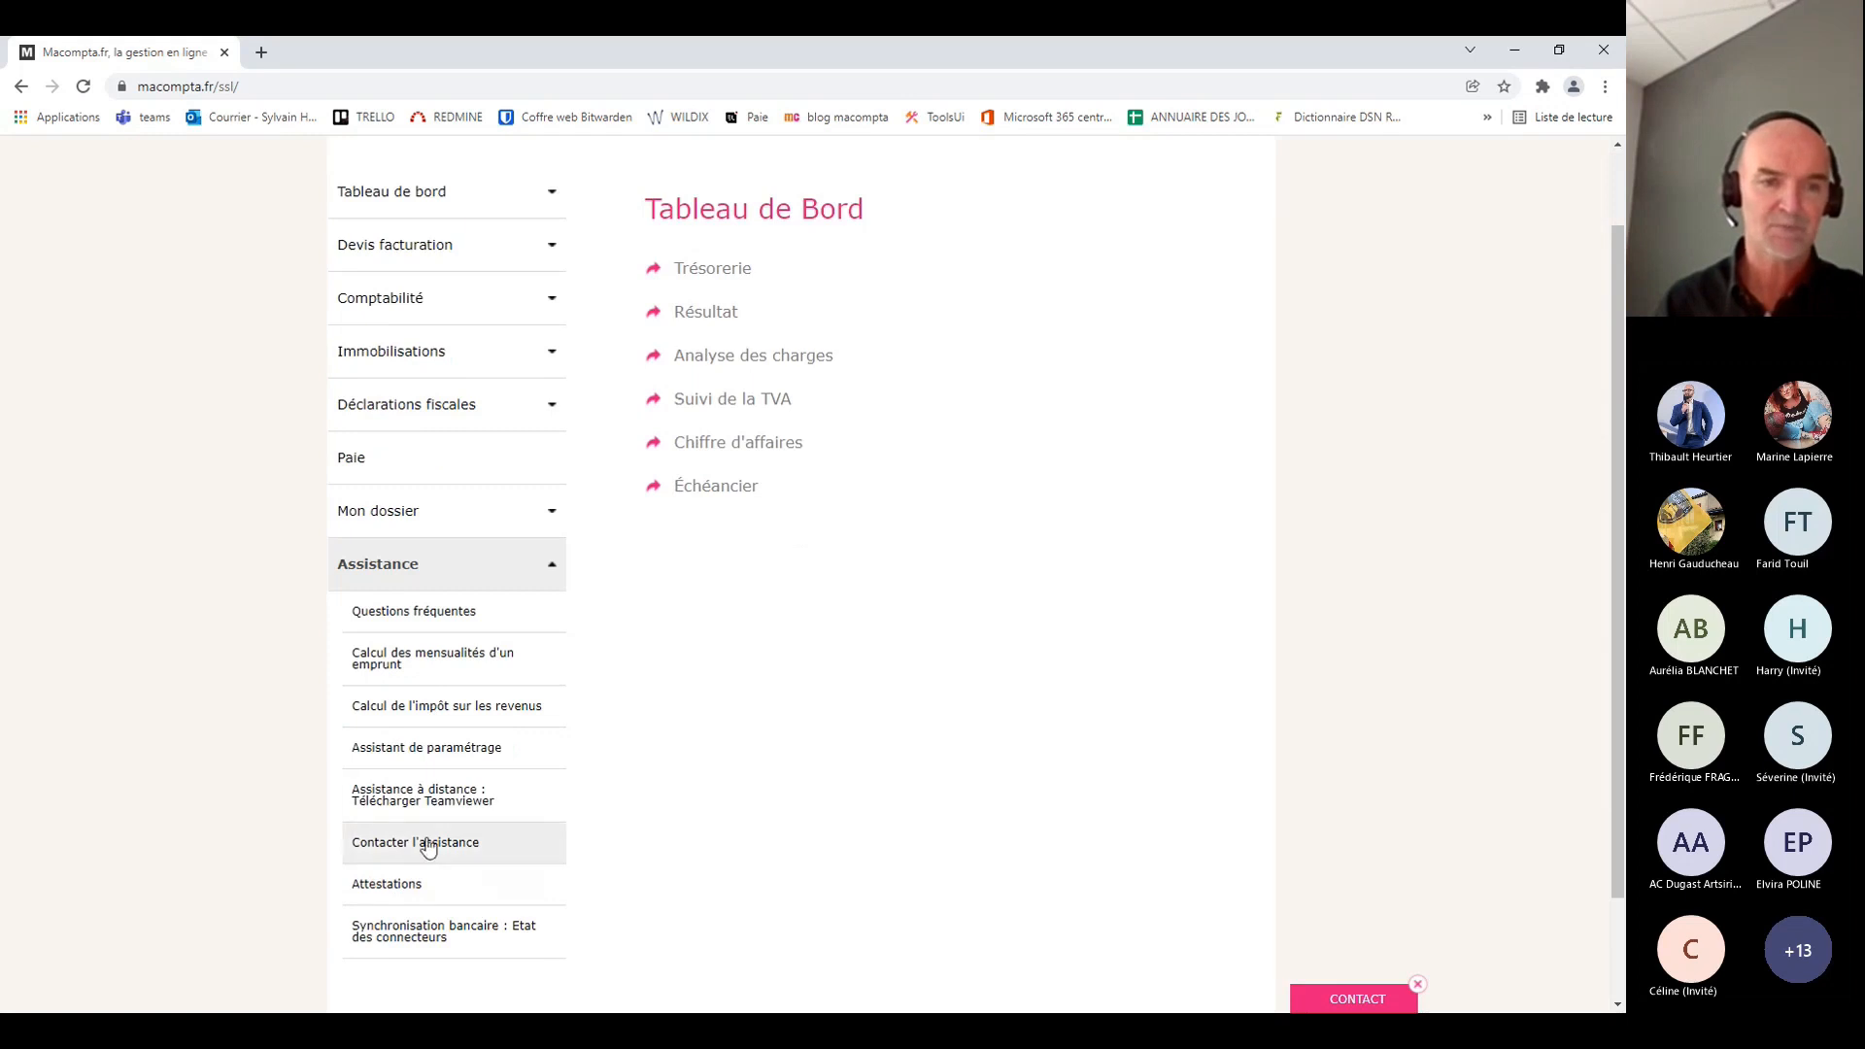
click(412, 749)
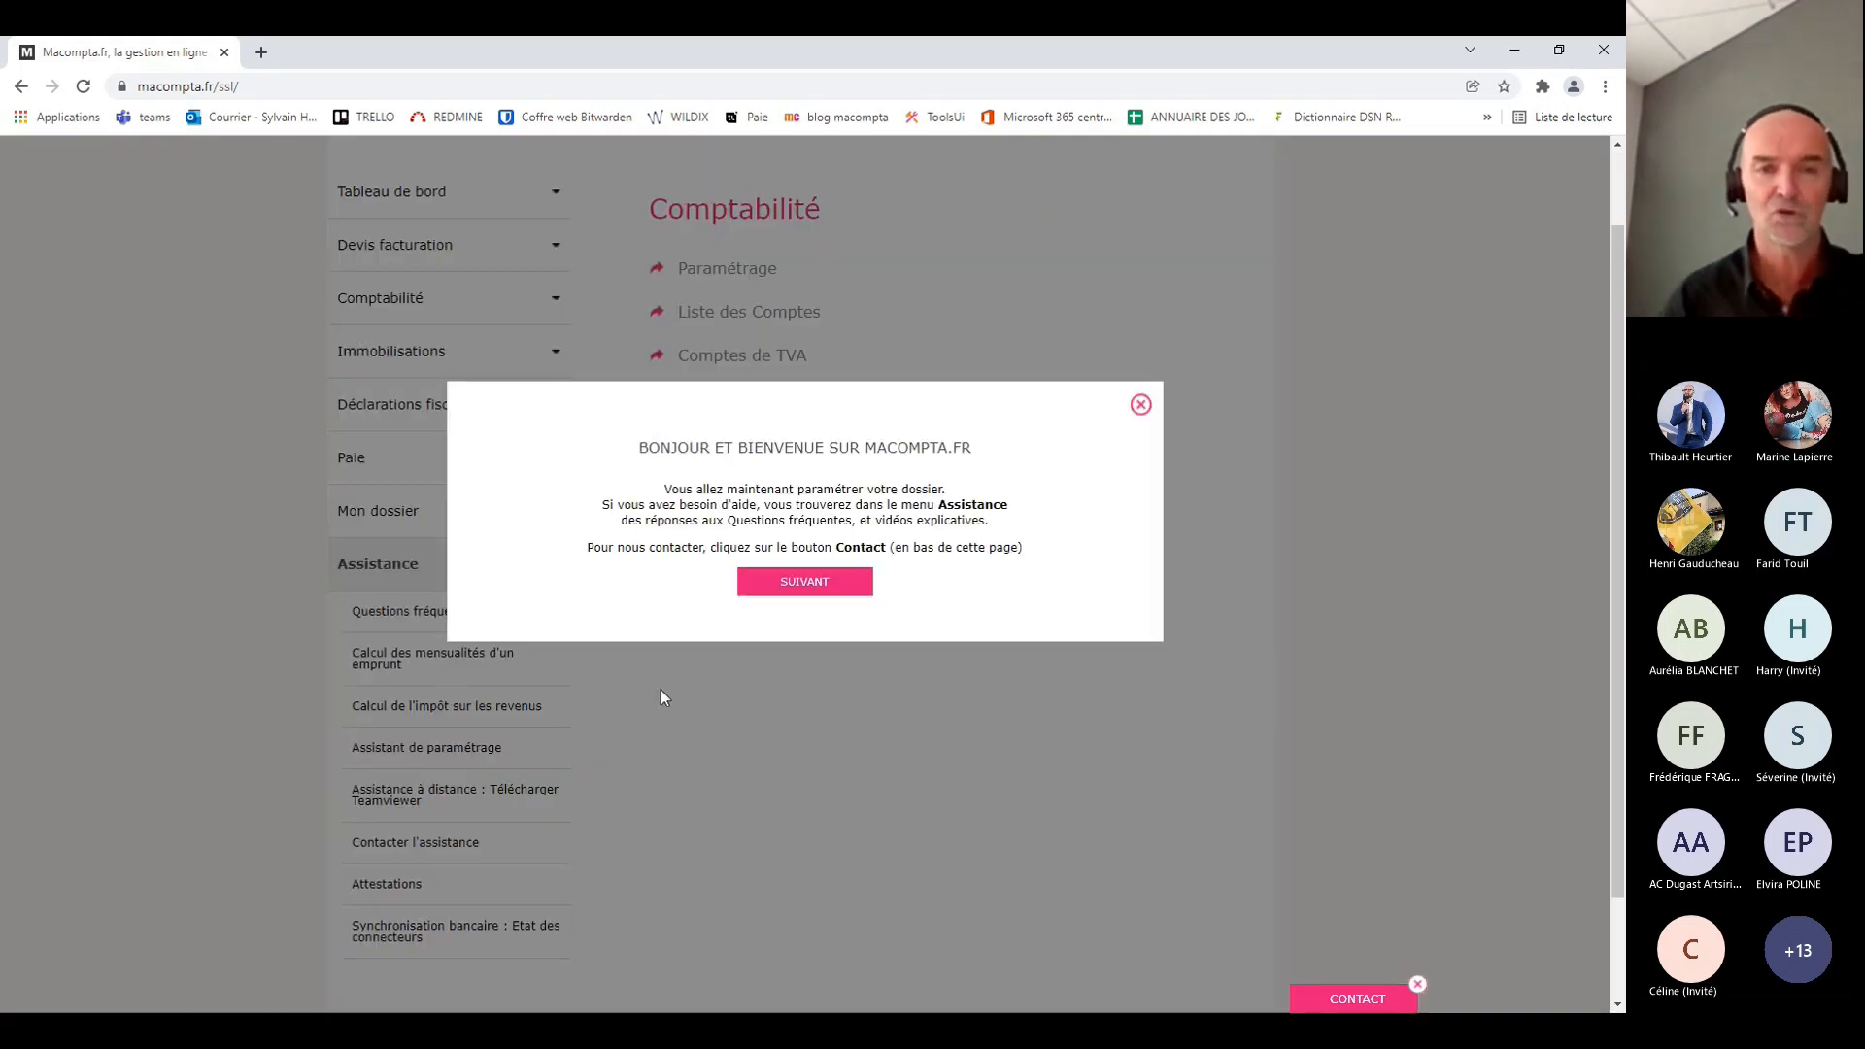
click(844, 588)
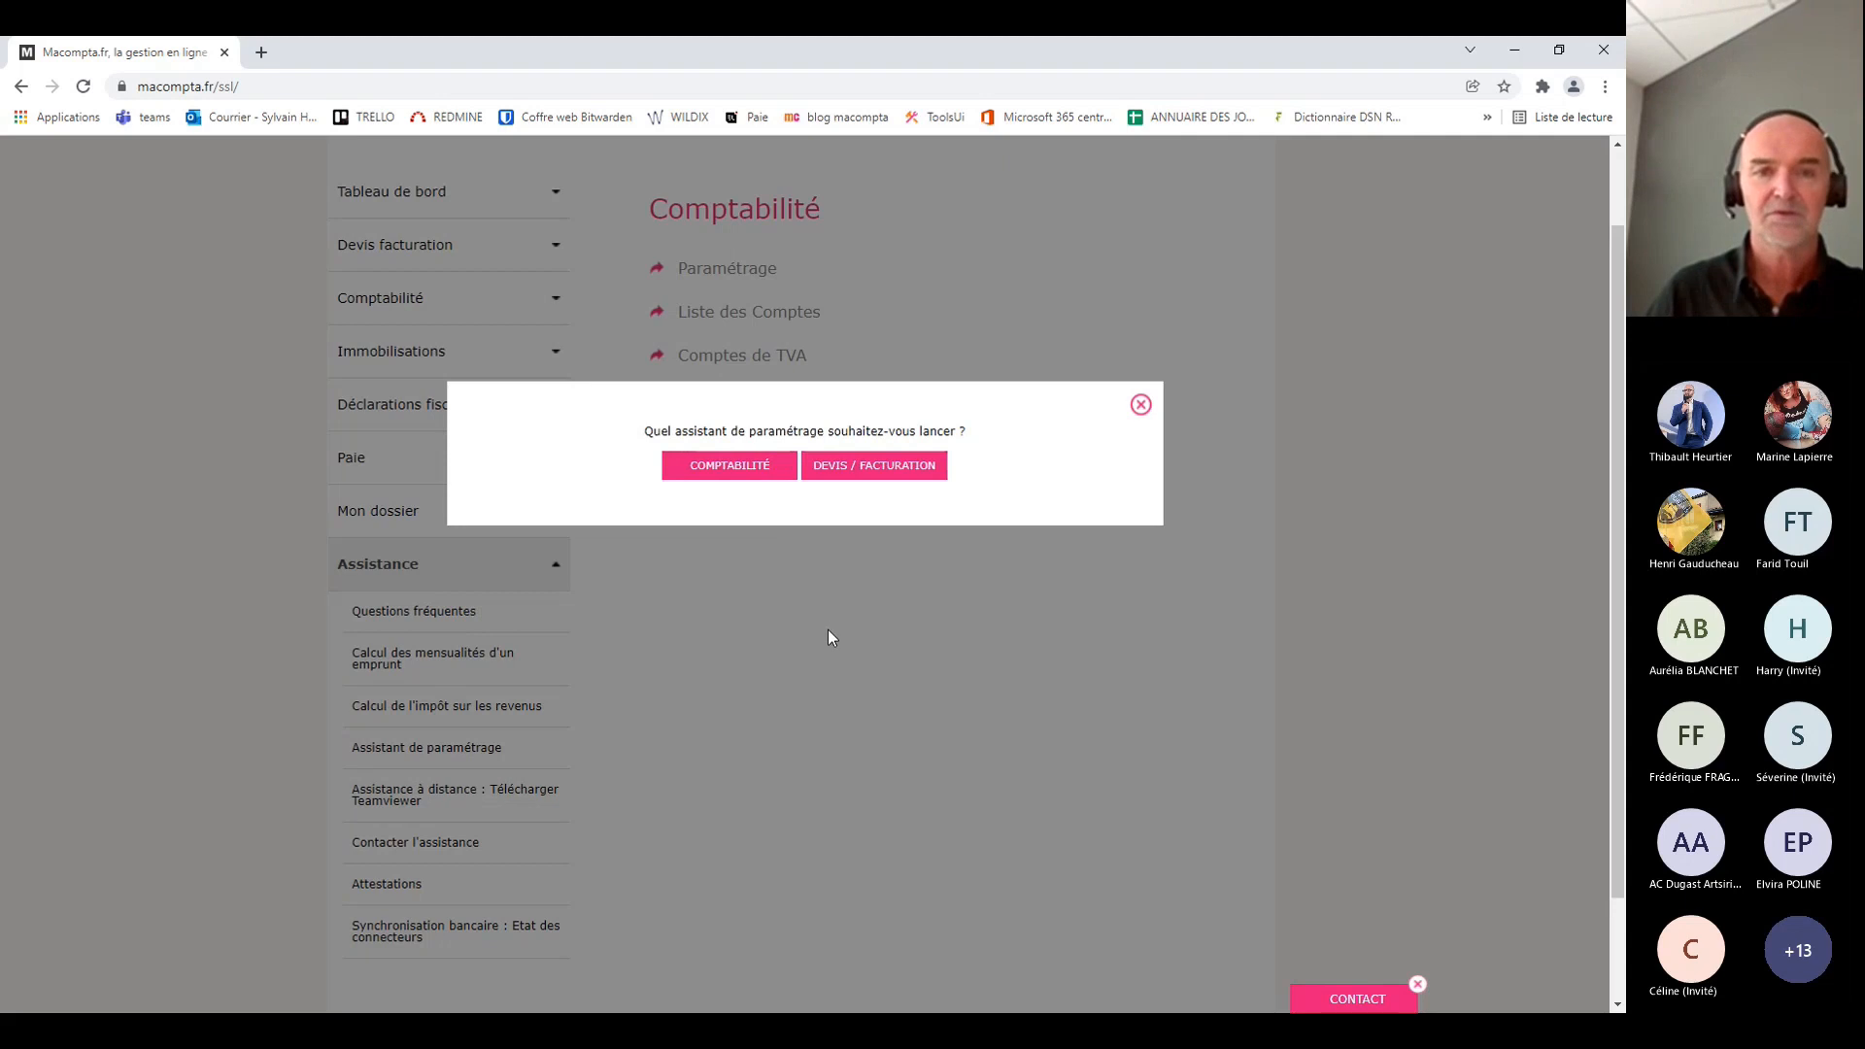
click(875, 472)
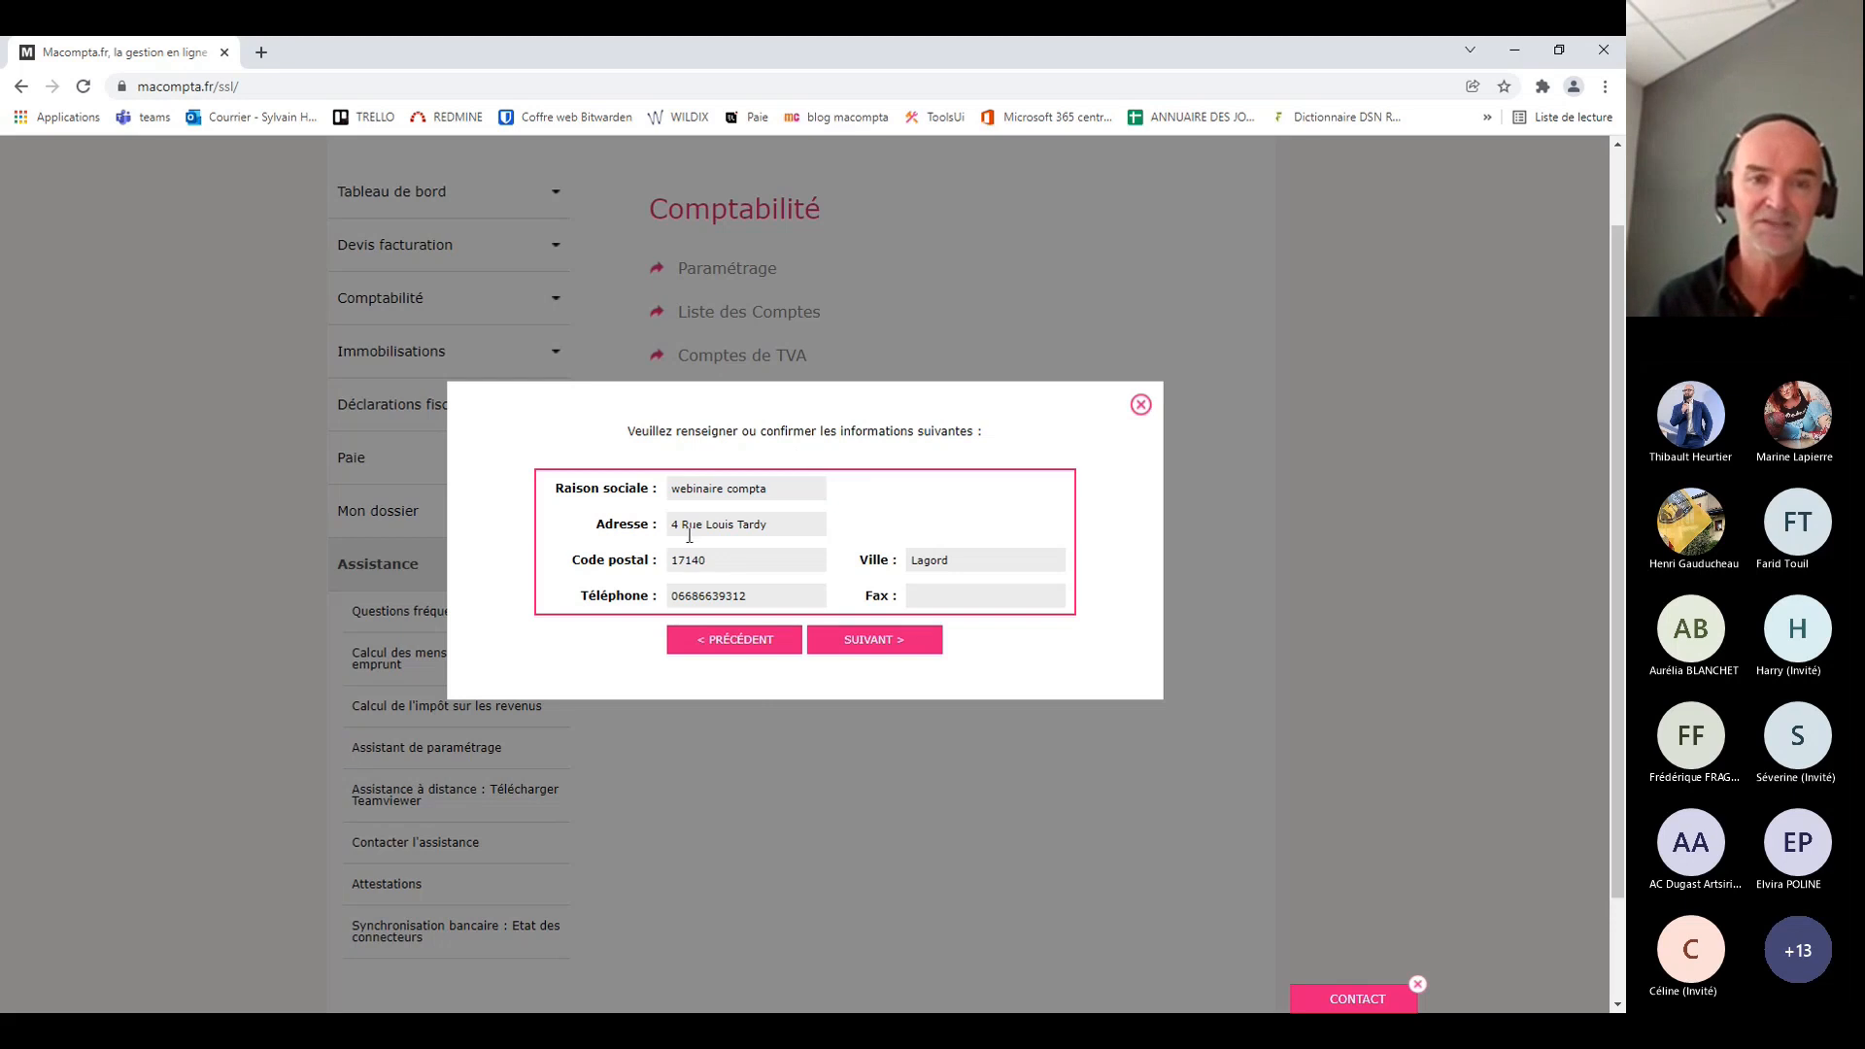
Confirm the prefilled company details, logo, and legal and payment information in the setup assistant
click(892, 645)
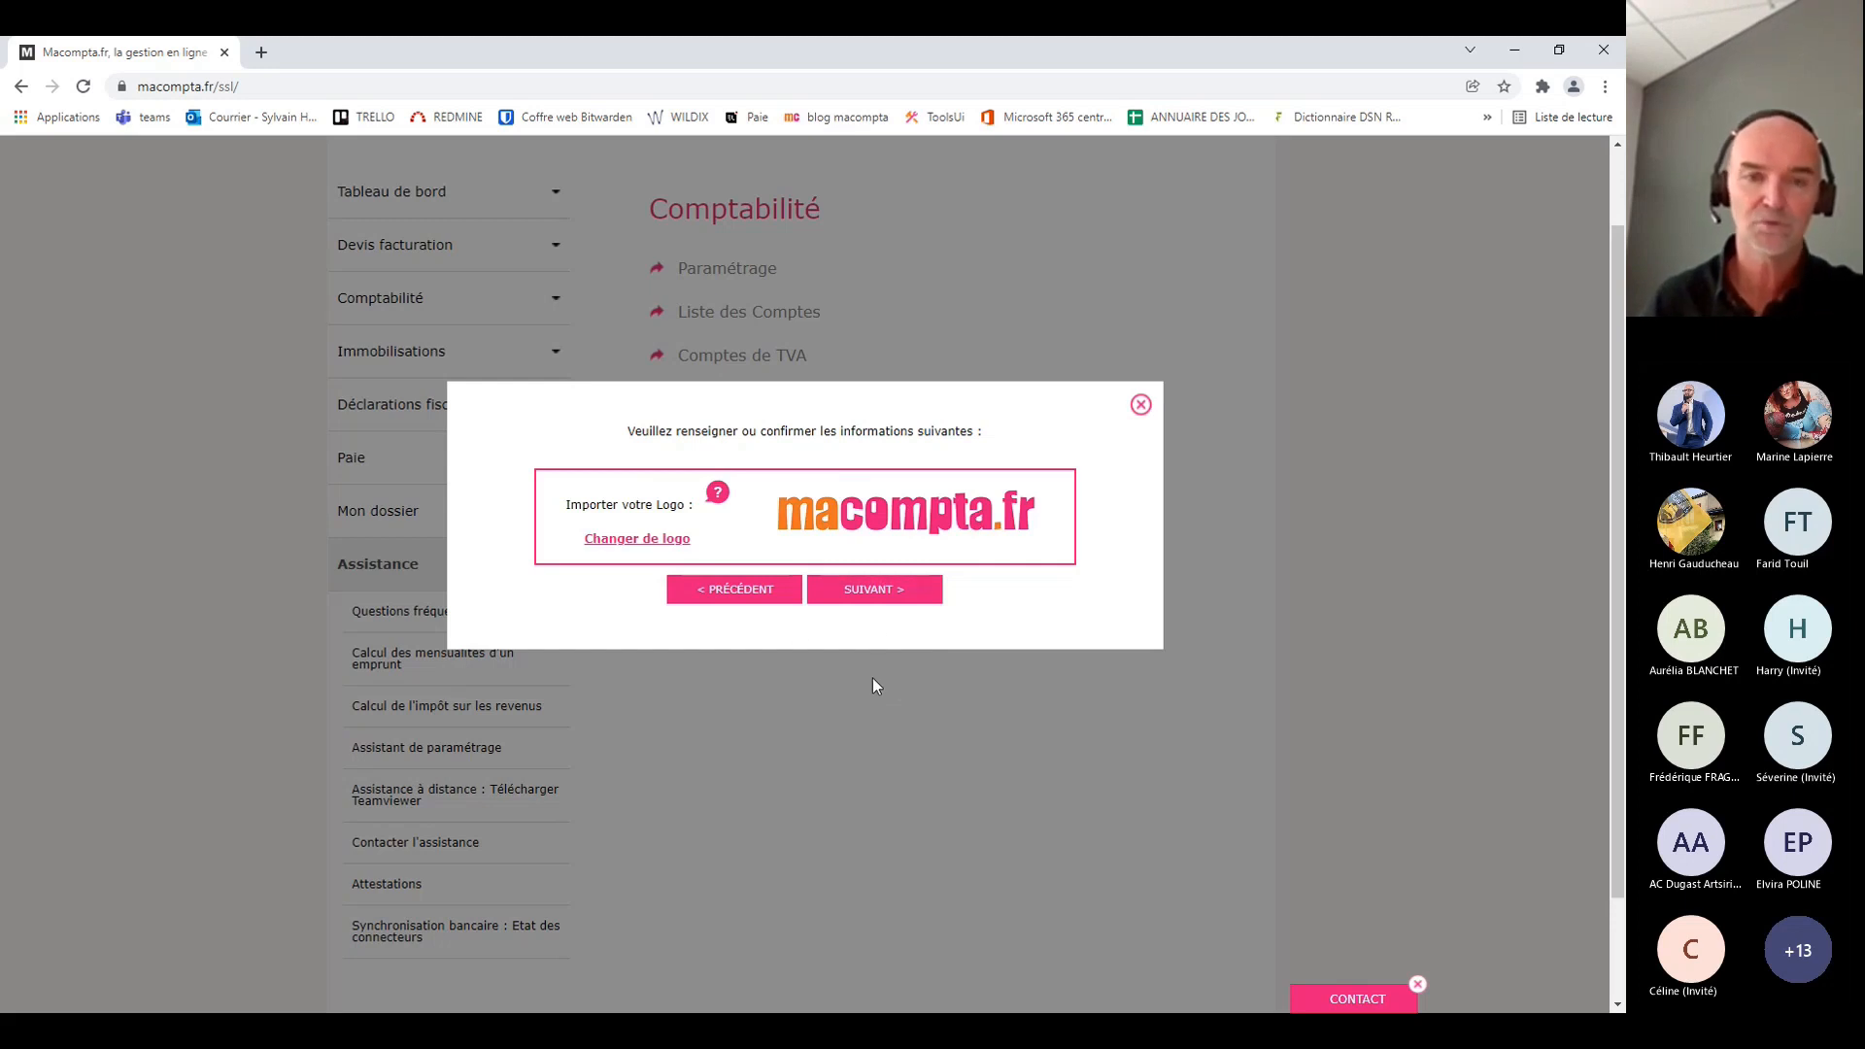
click(873, 590)
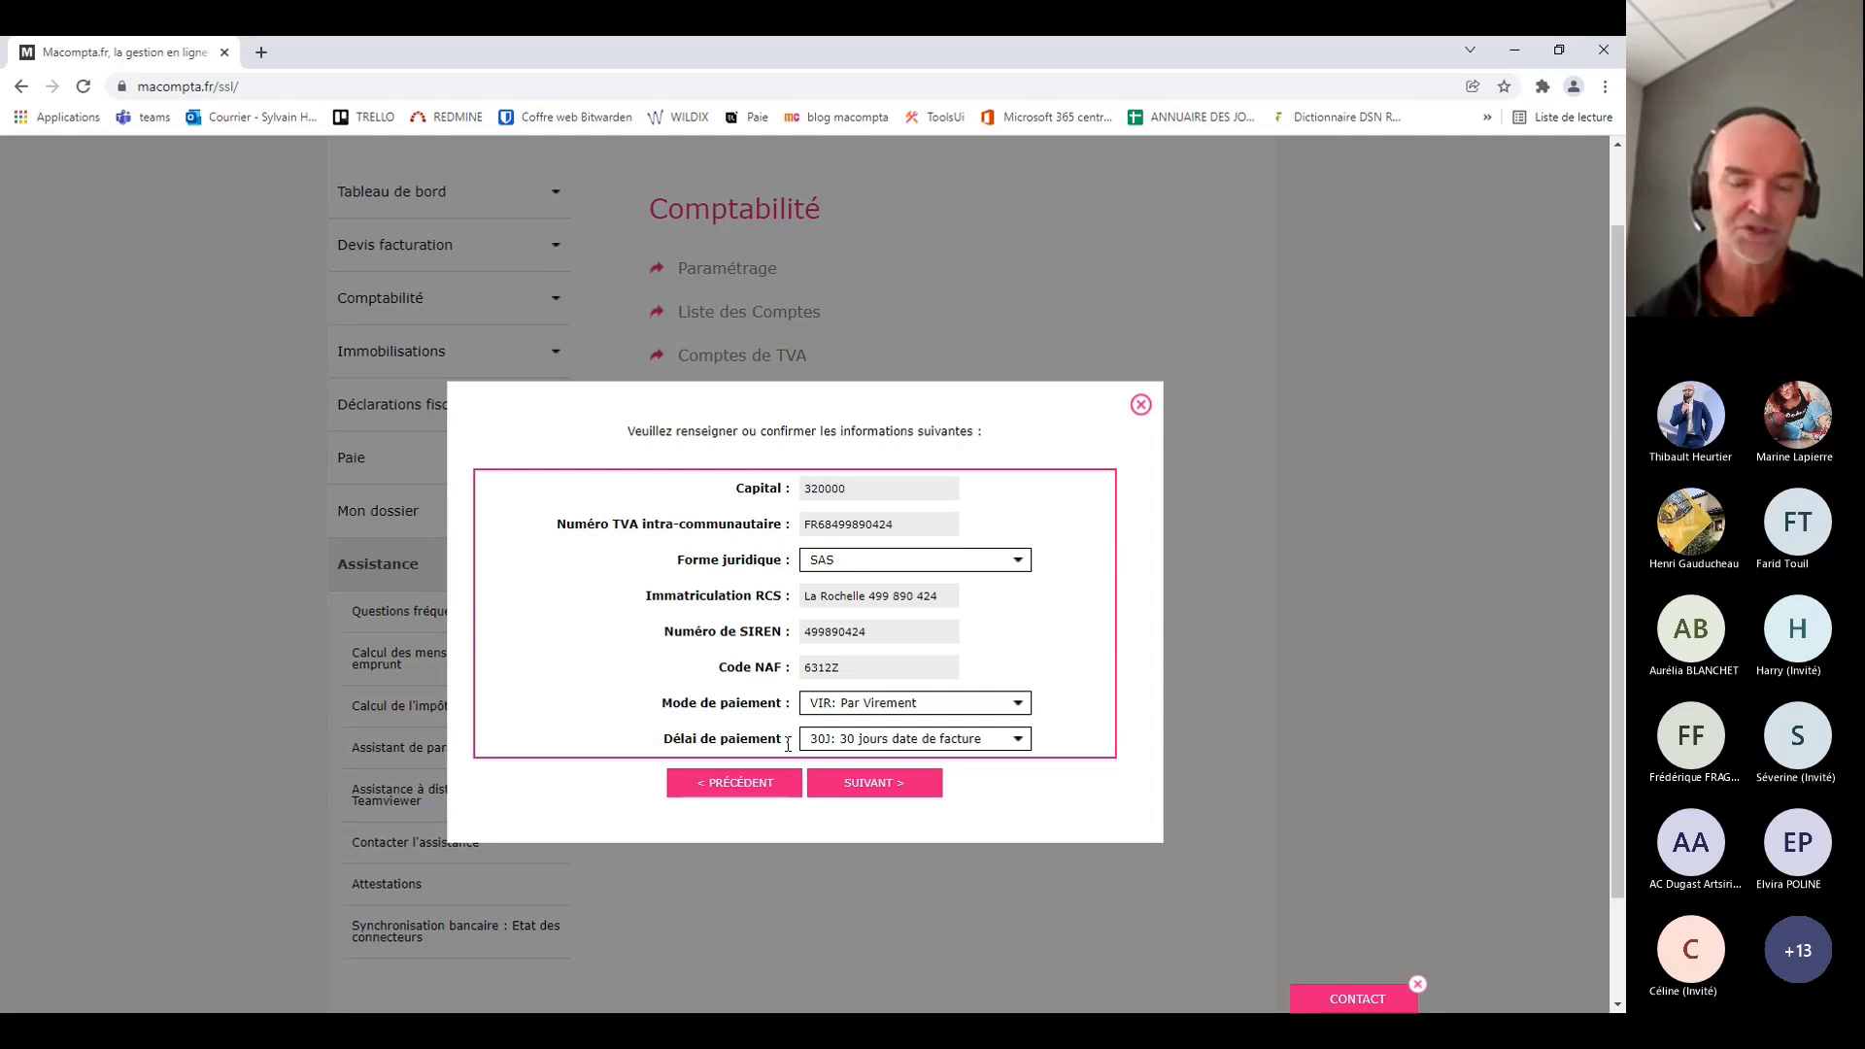
click(883, 783)
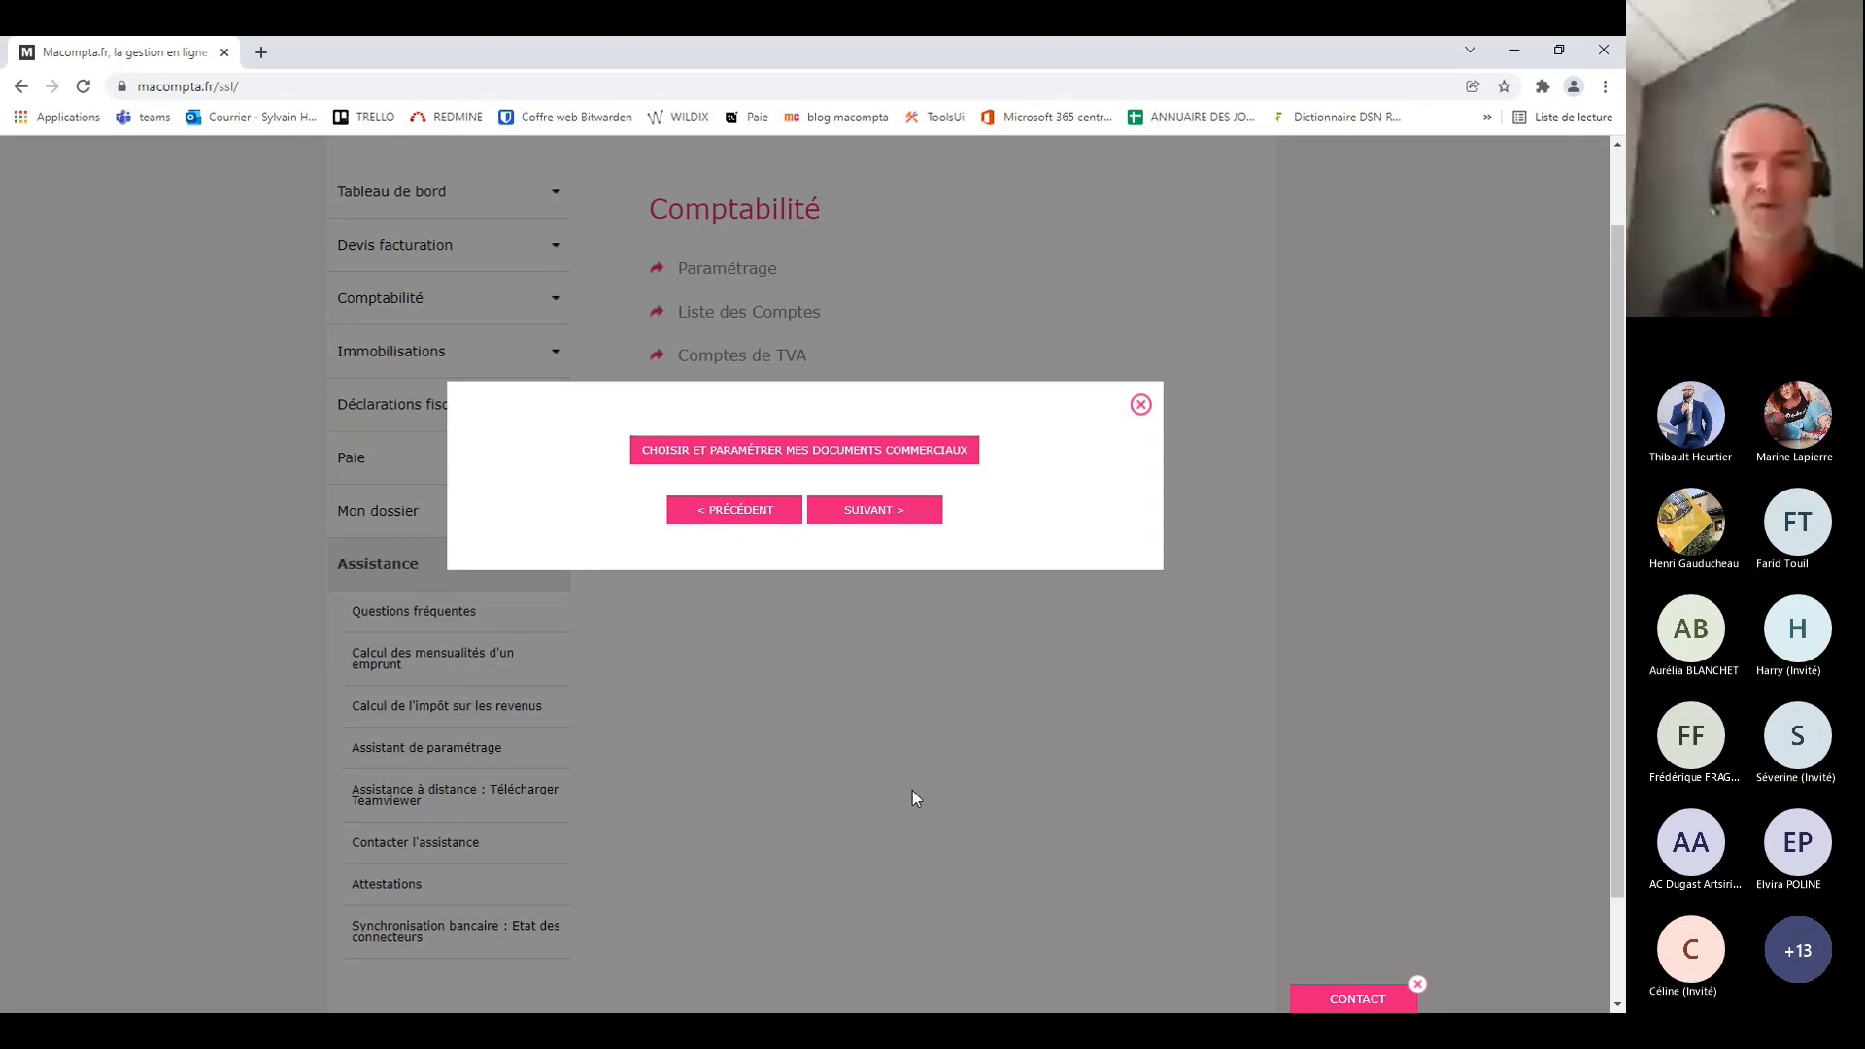
Open the commercial document setup and choose Modèle 2 as the quote template
click(798, 449)
scroll(991, 563, up, 1)
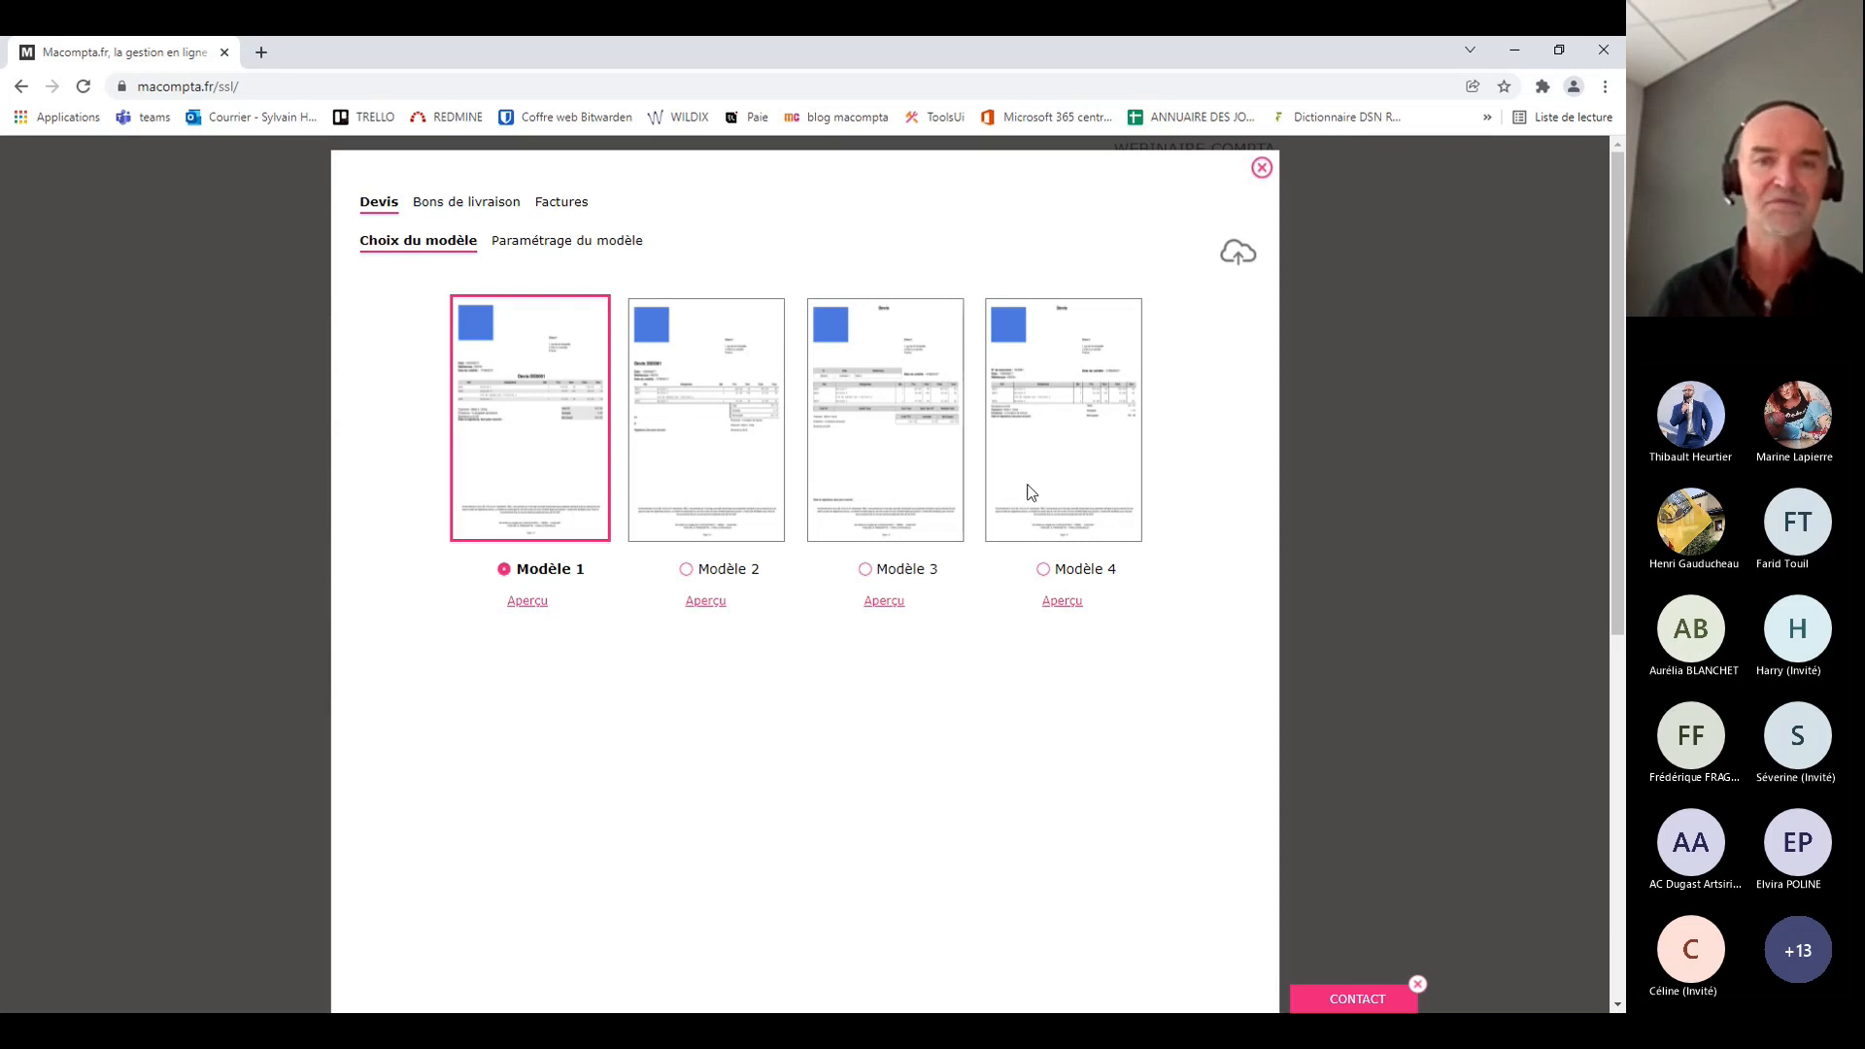
click(727, 489)
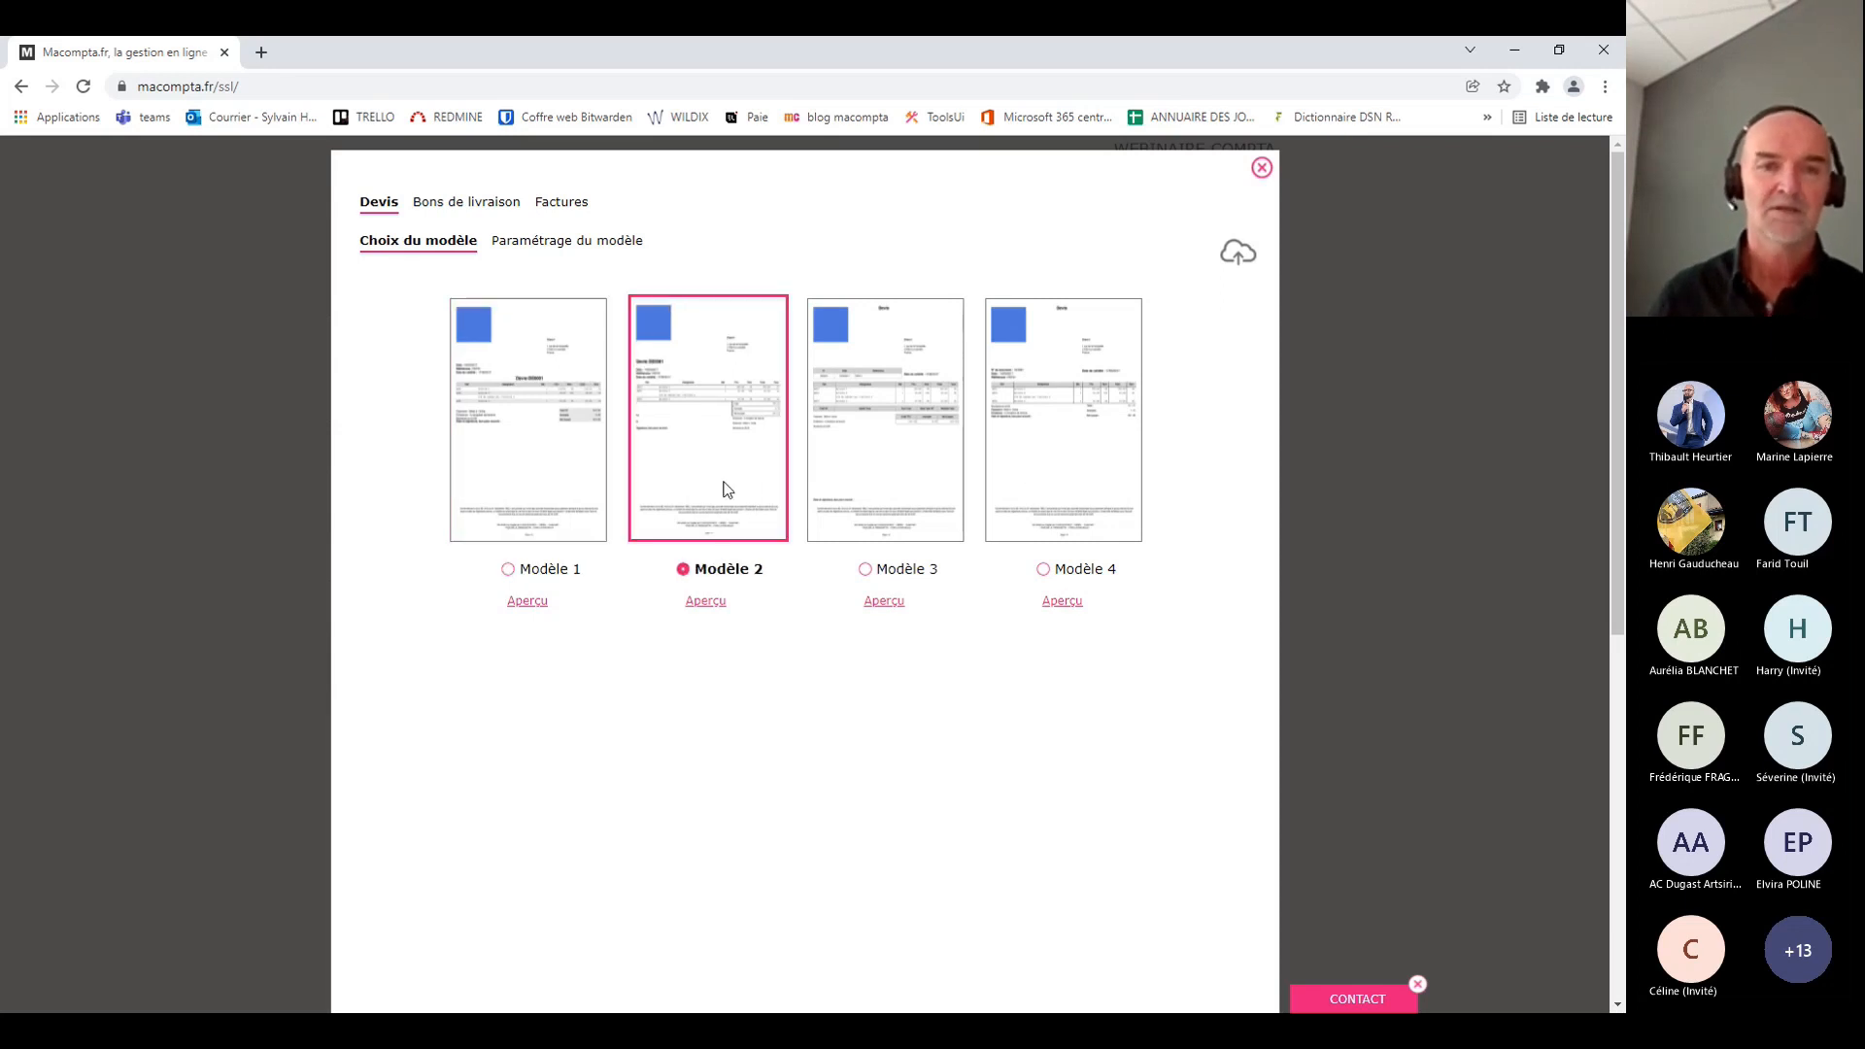
Preview the Modèle 2 quote layout and save the template choice
click(706, 601)
scroll(984, 712, down, 1)
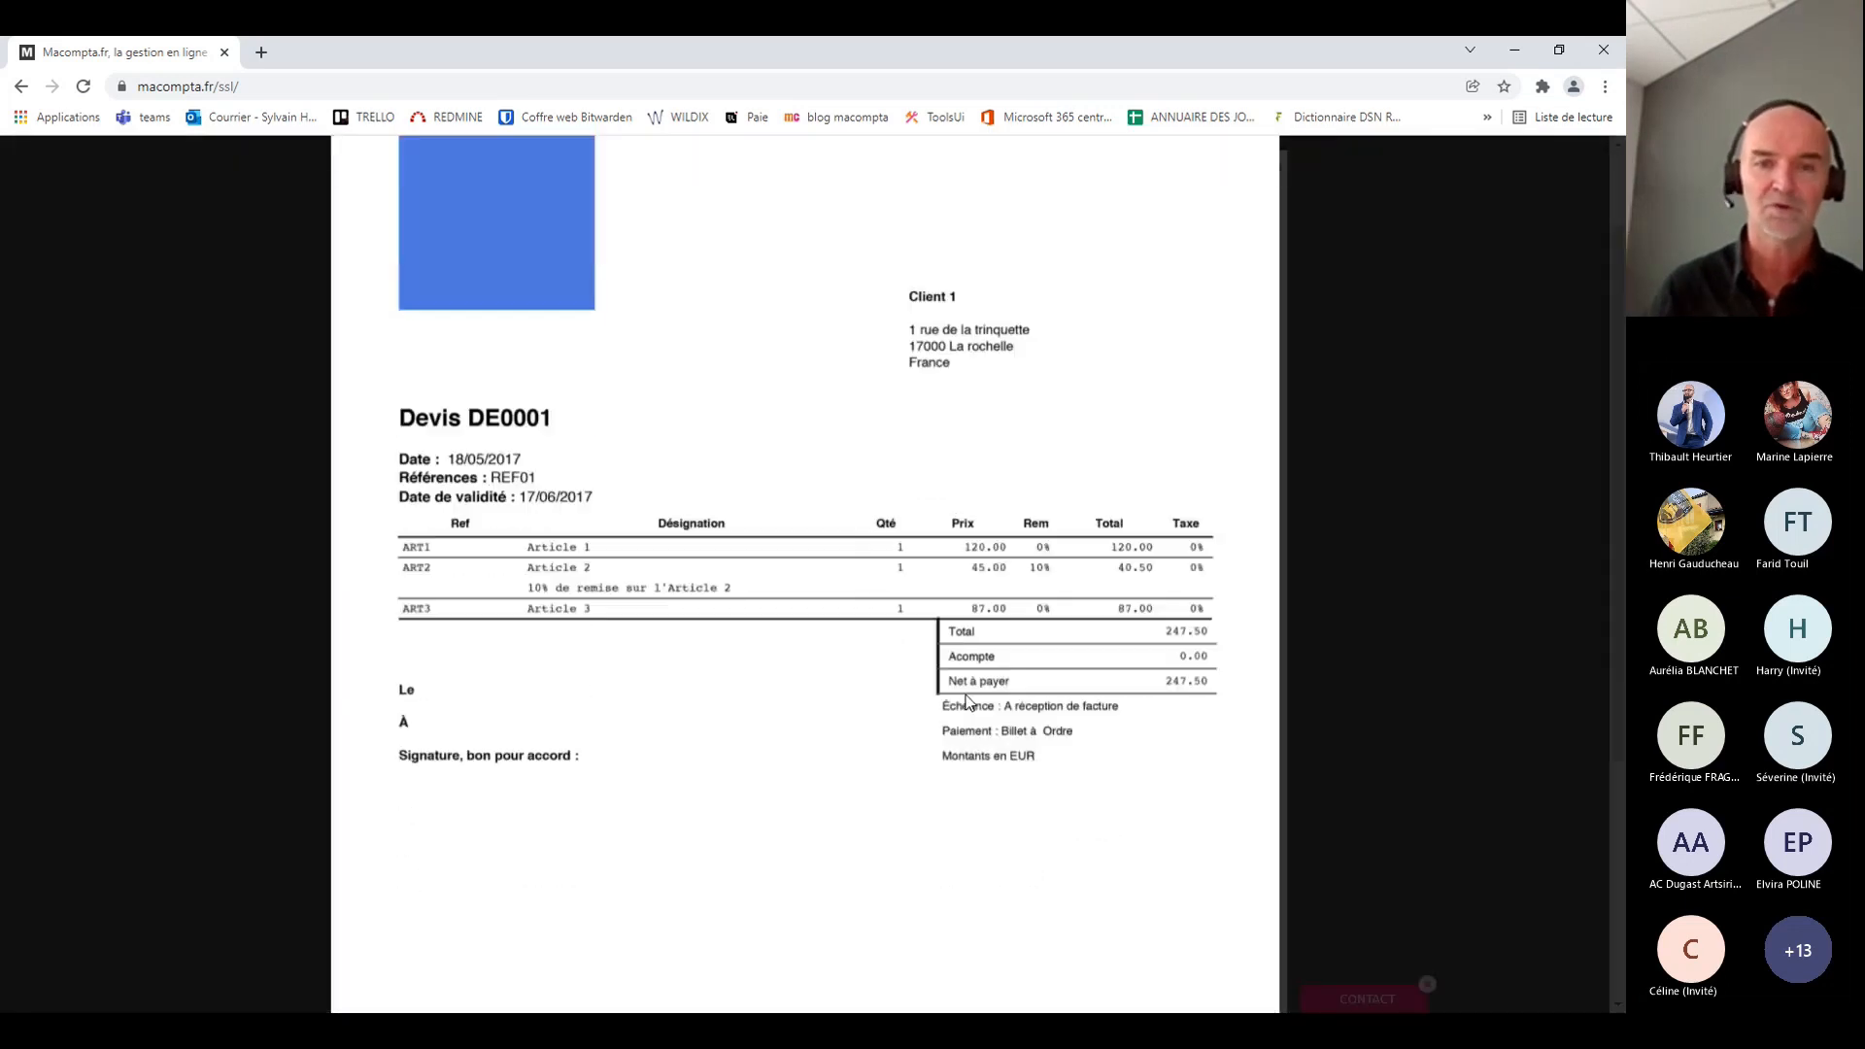
scroll(984, 712, up, 1)
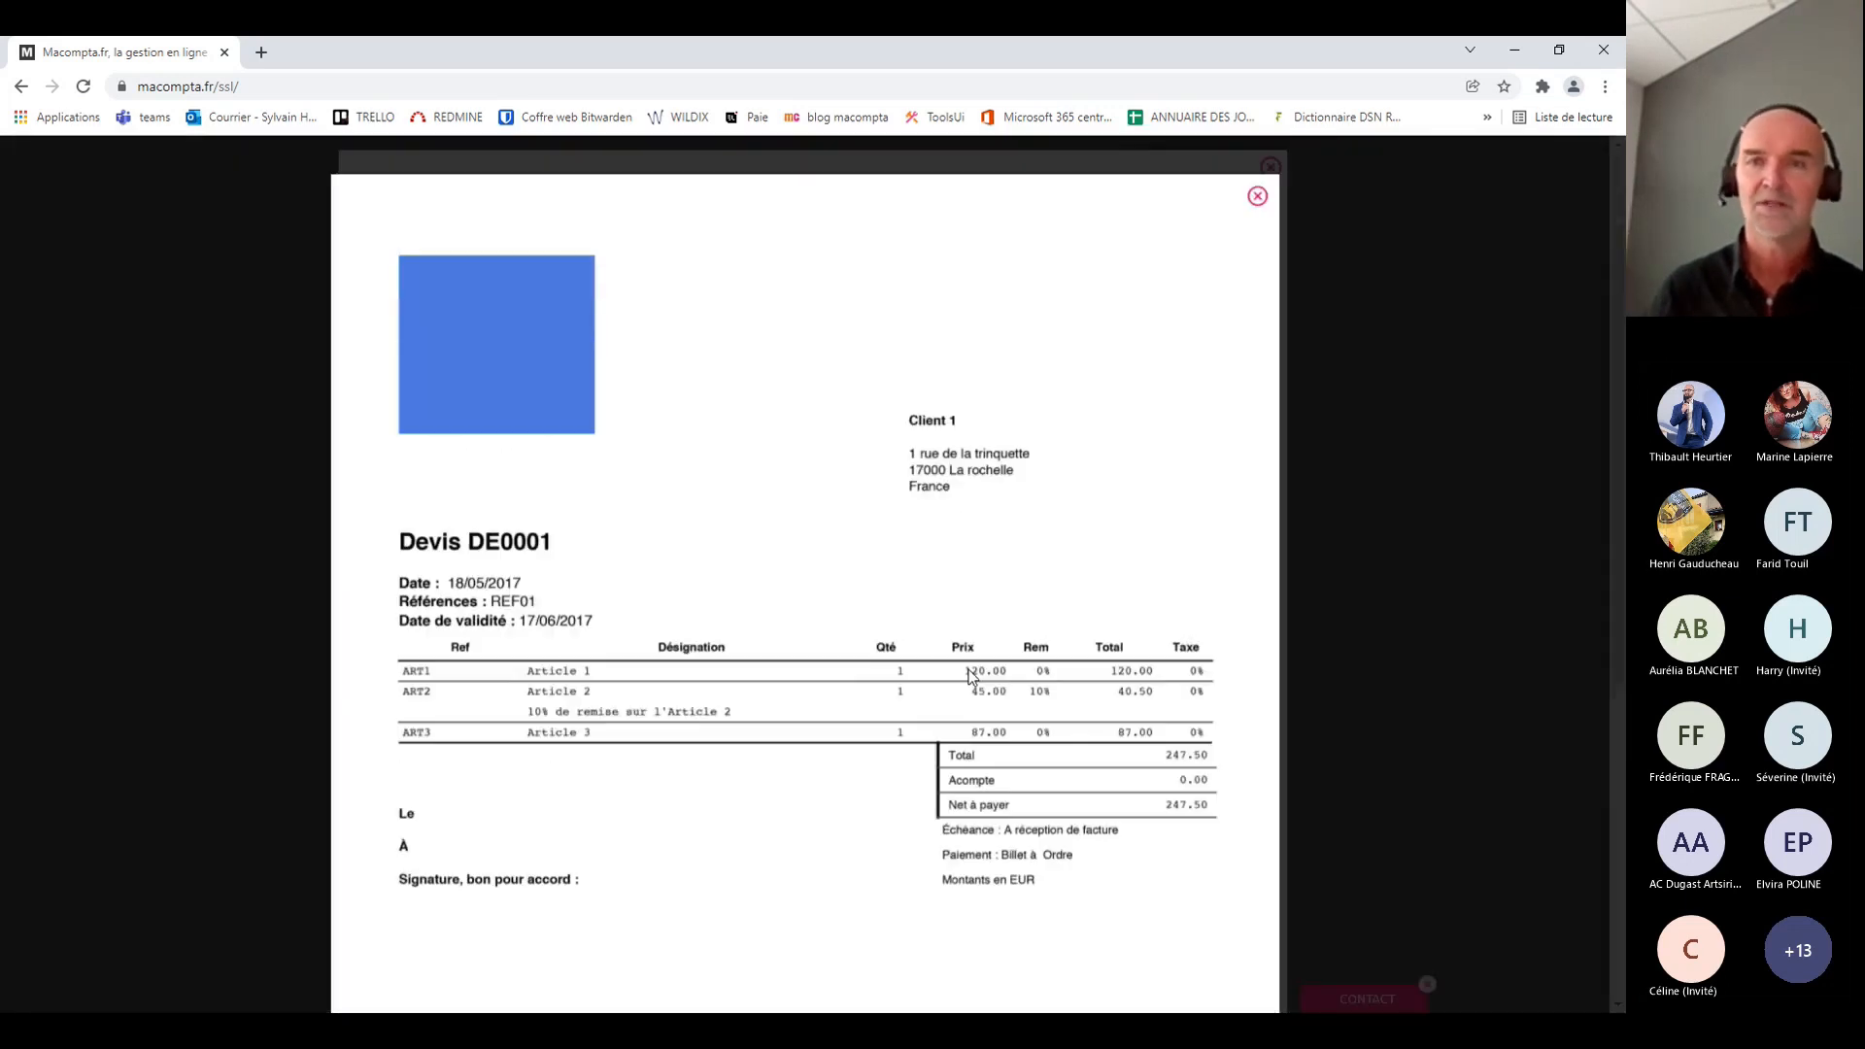
click(1256, 198)
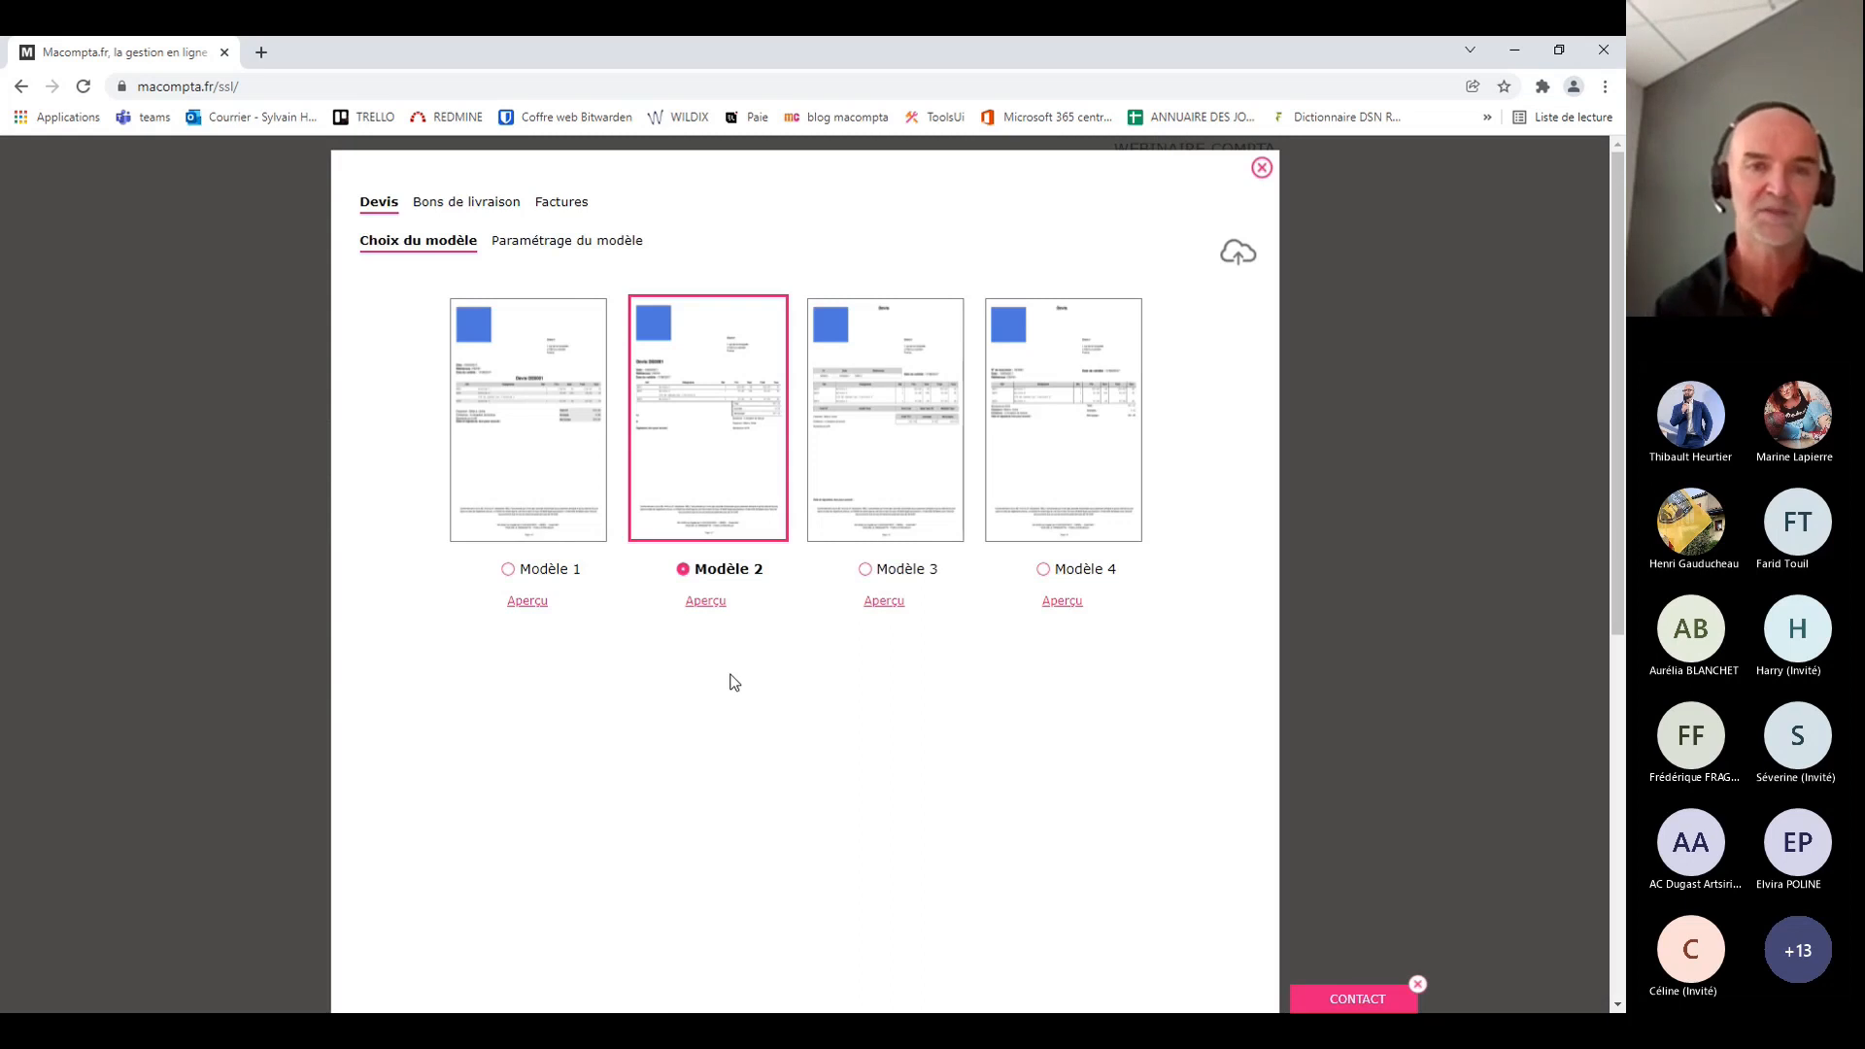
click(1238, 256)
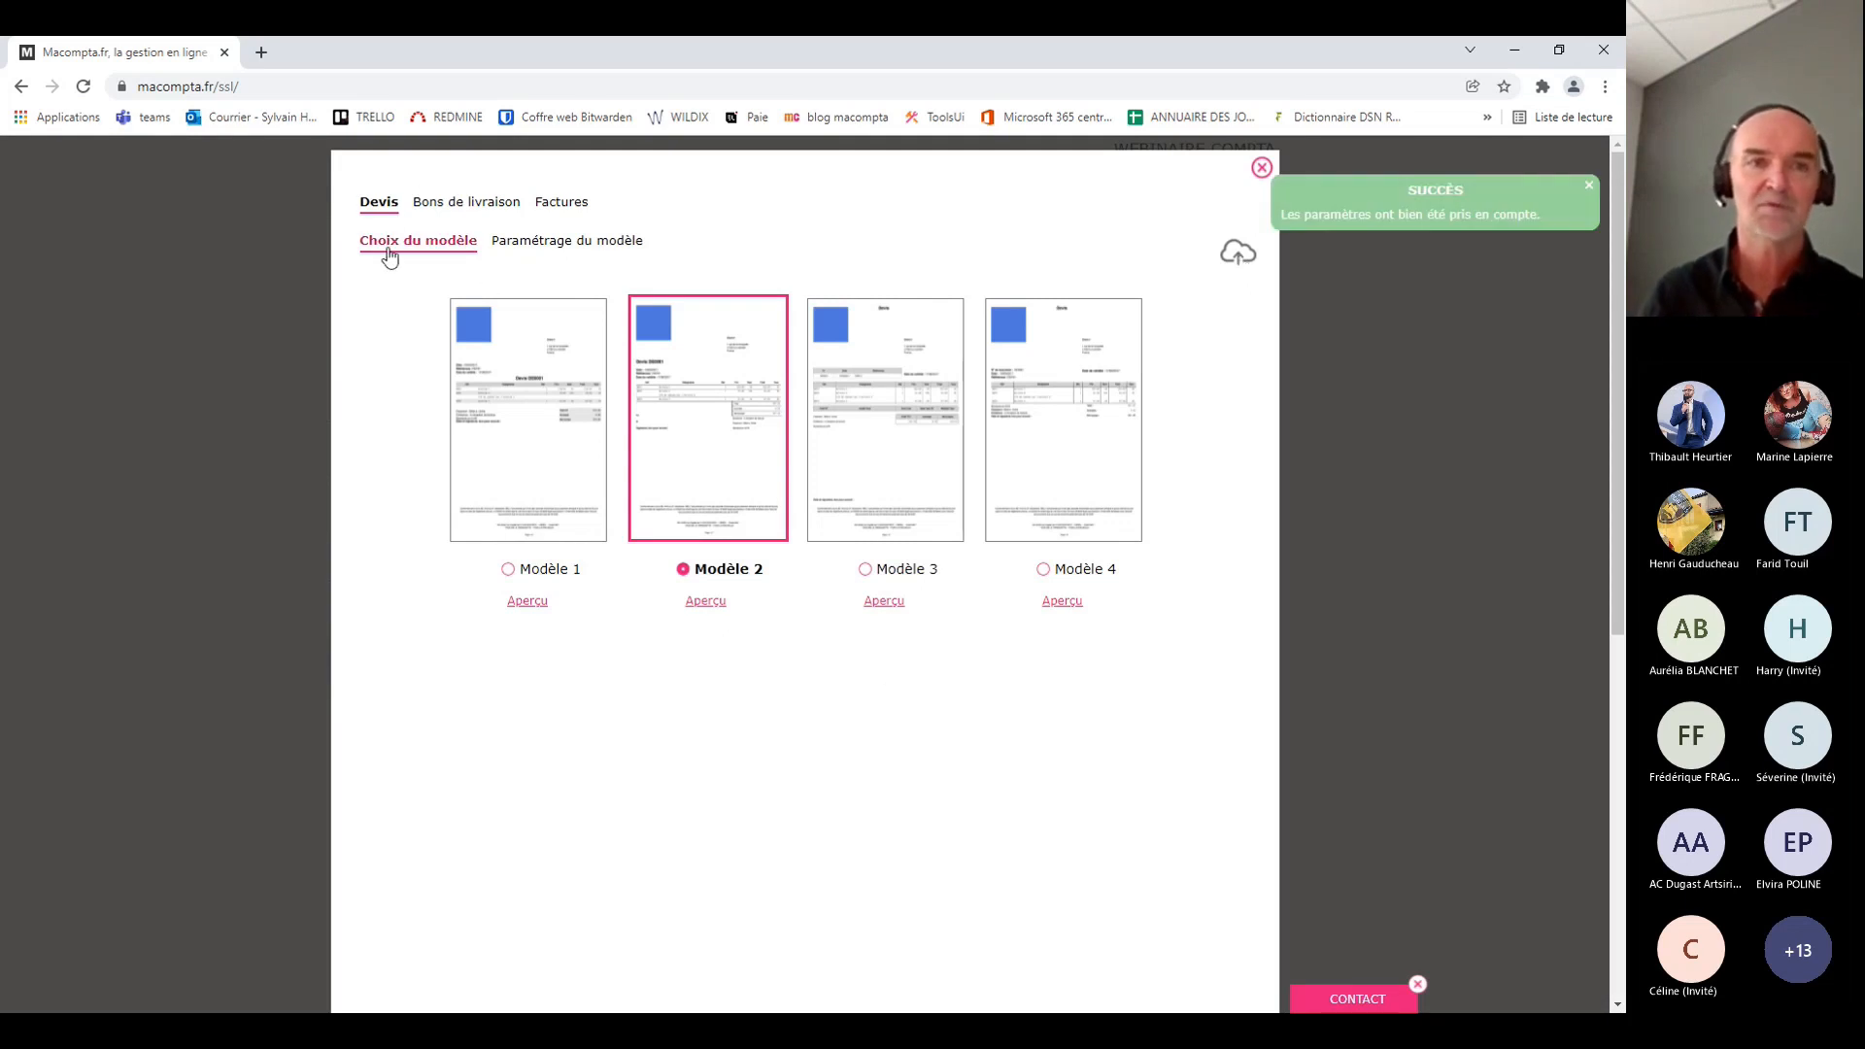
Set the document title in the quote template's settings to PROPOSITION and save the settings
click(555, 252)
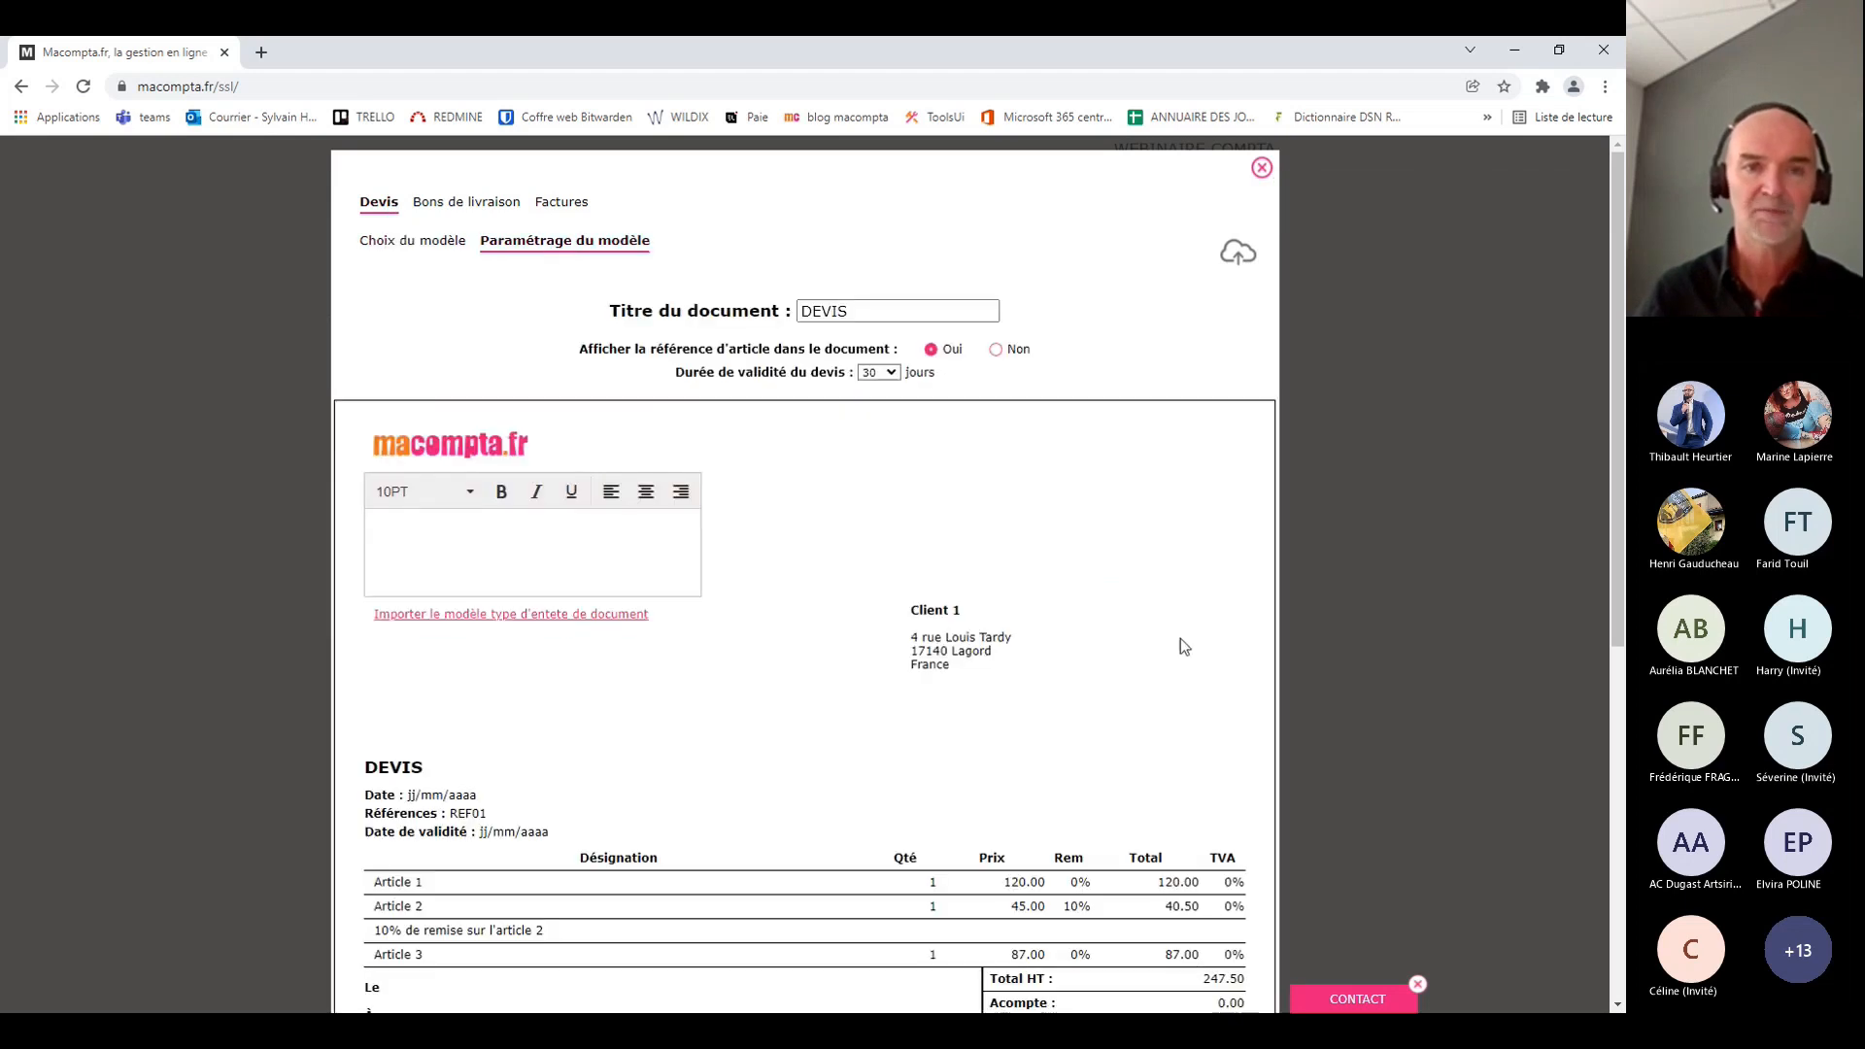
scroll(1181, 620, down, 6)
scroll(1181, 620, up, 6)
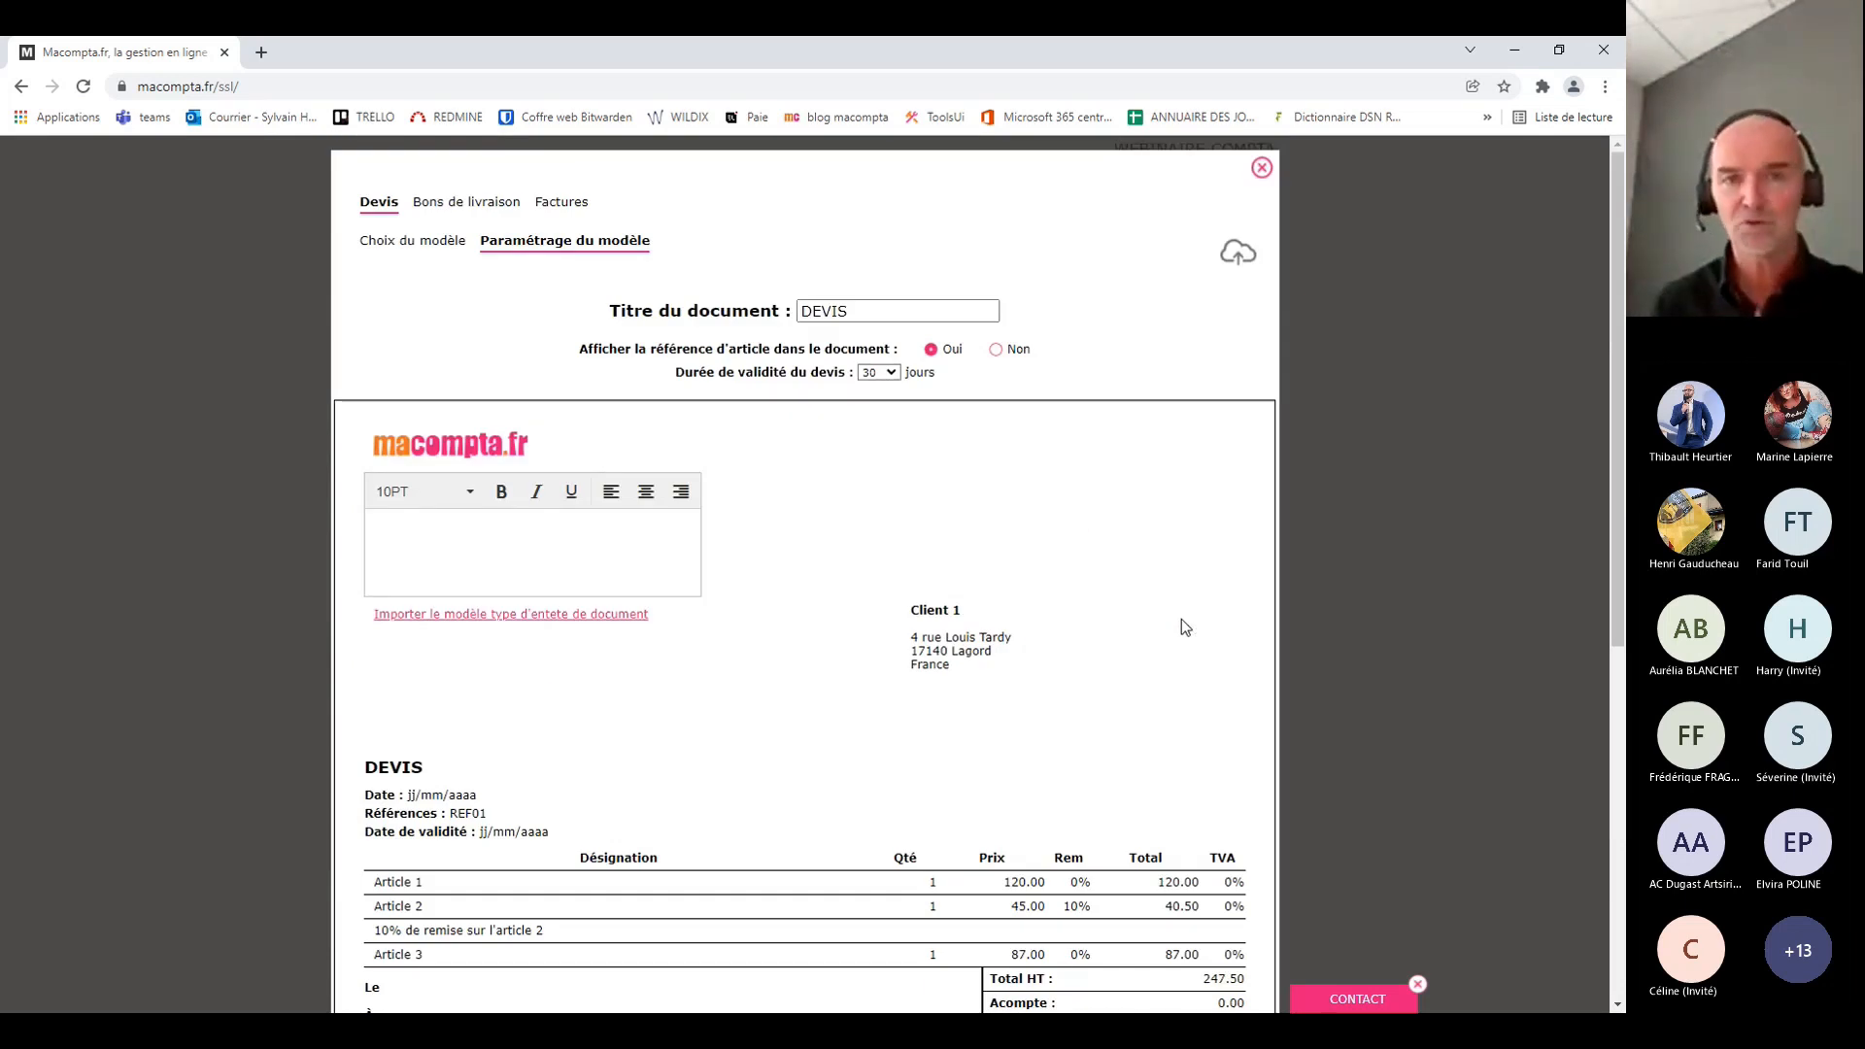
click(915, 313)
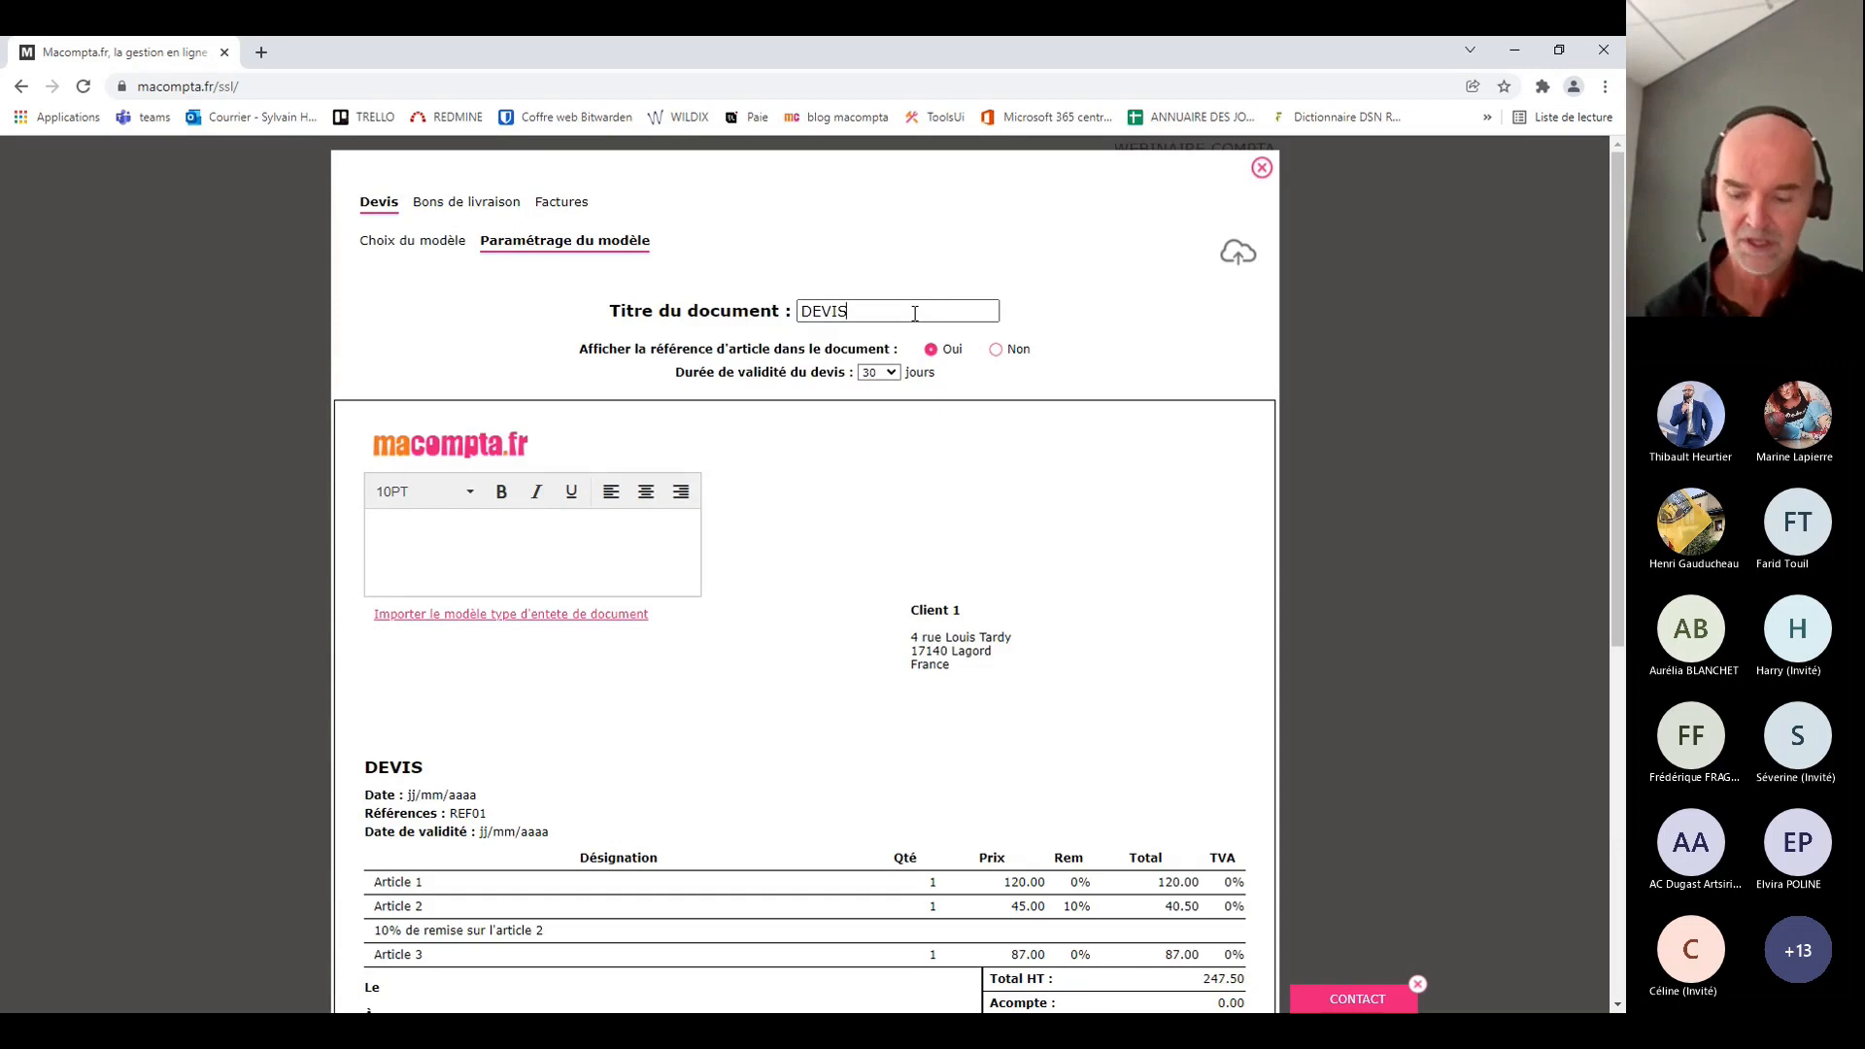
key(BackSpace)
key(BackSpace)
key(BackSpace)
key(BackSpace)
key(BackSpace)
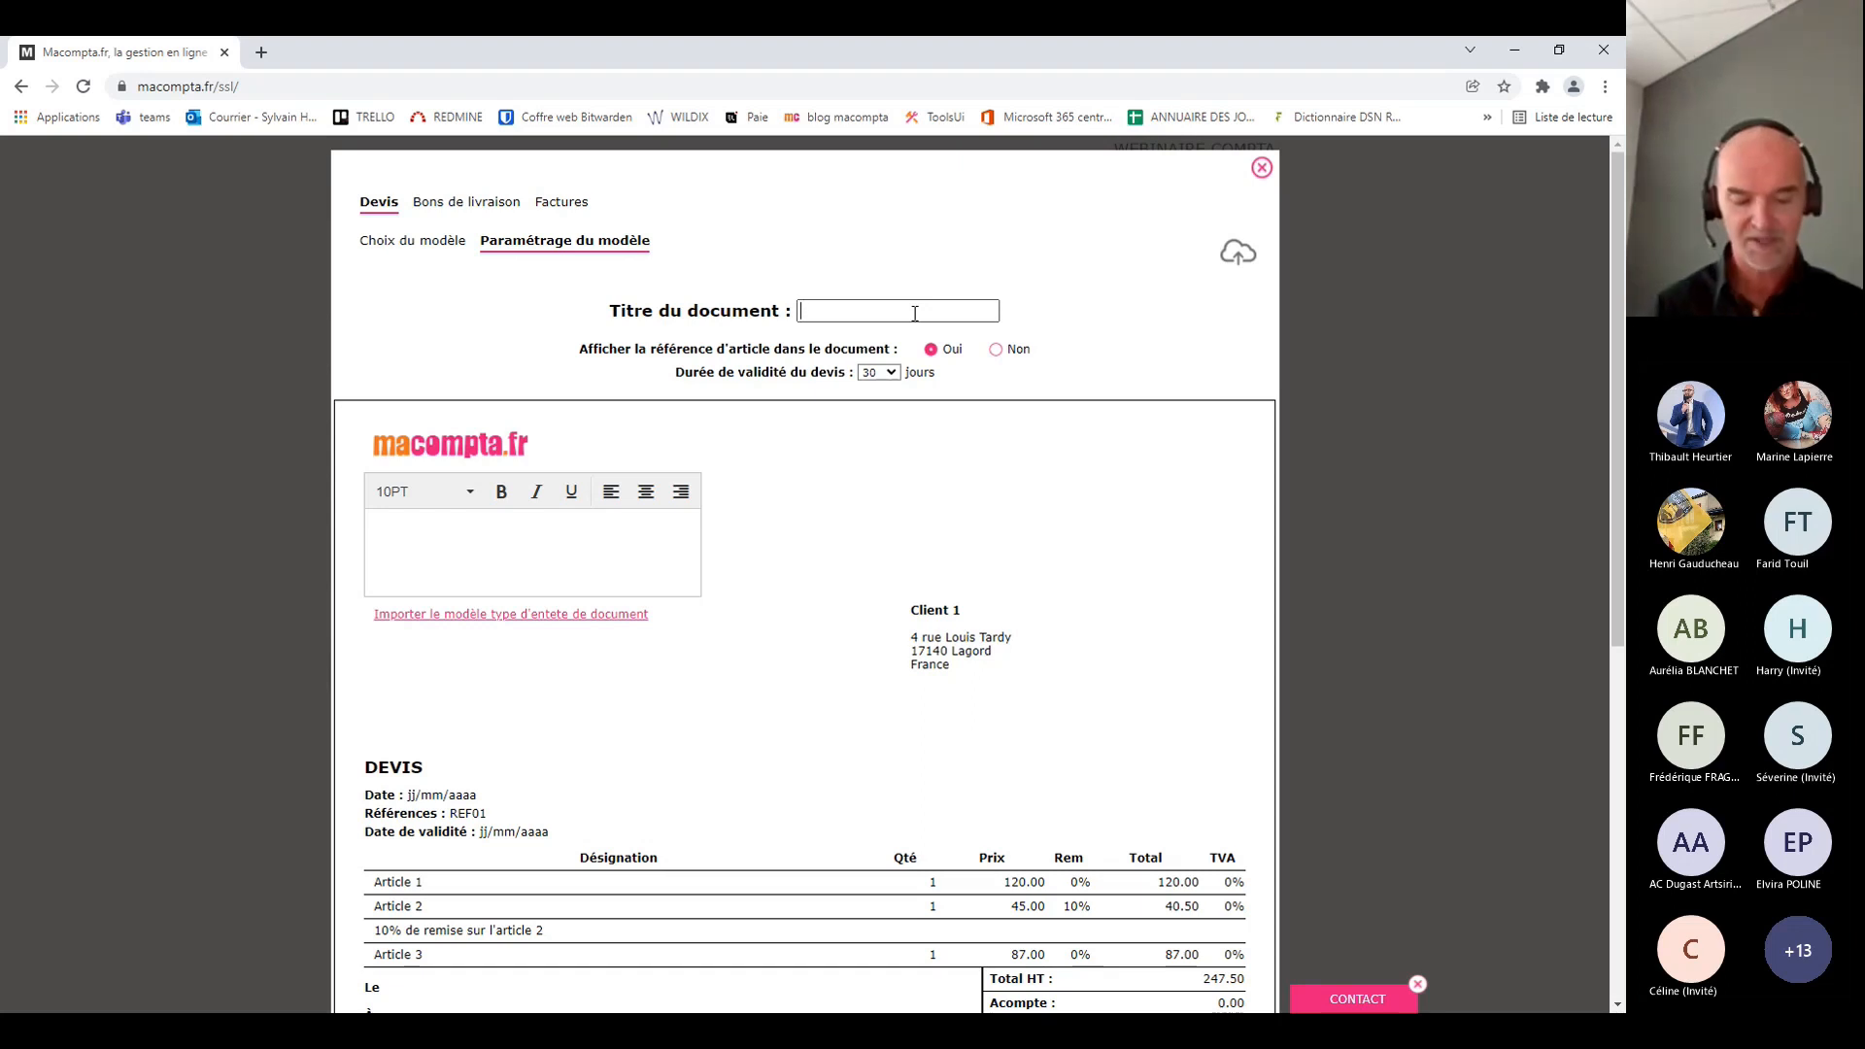
text(PROP)
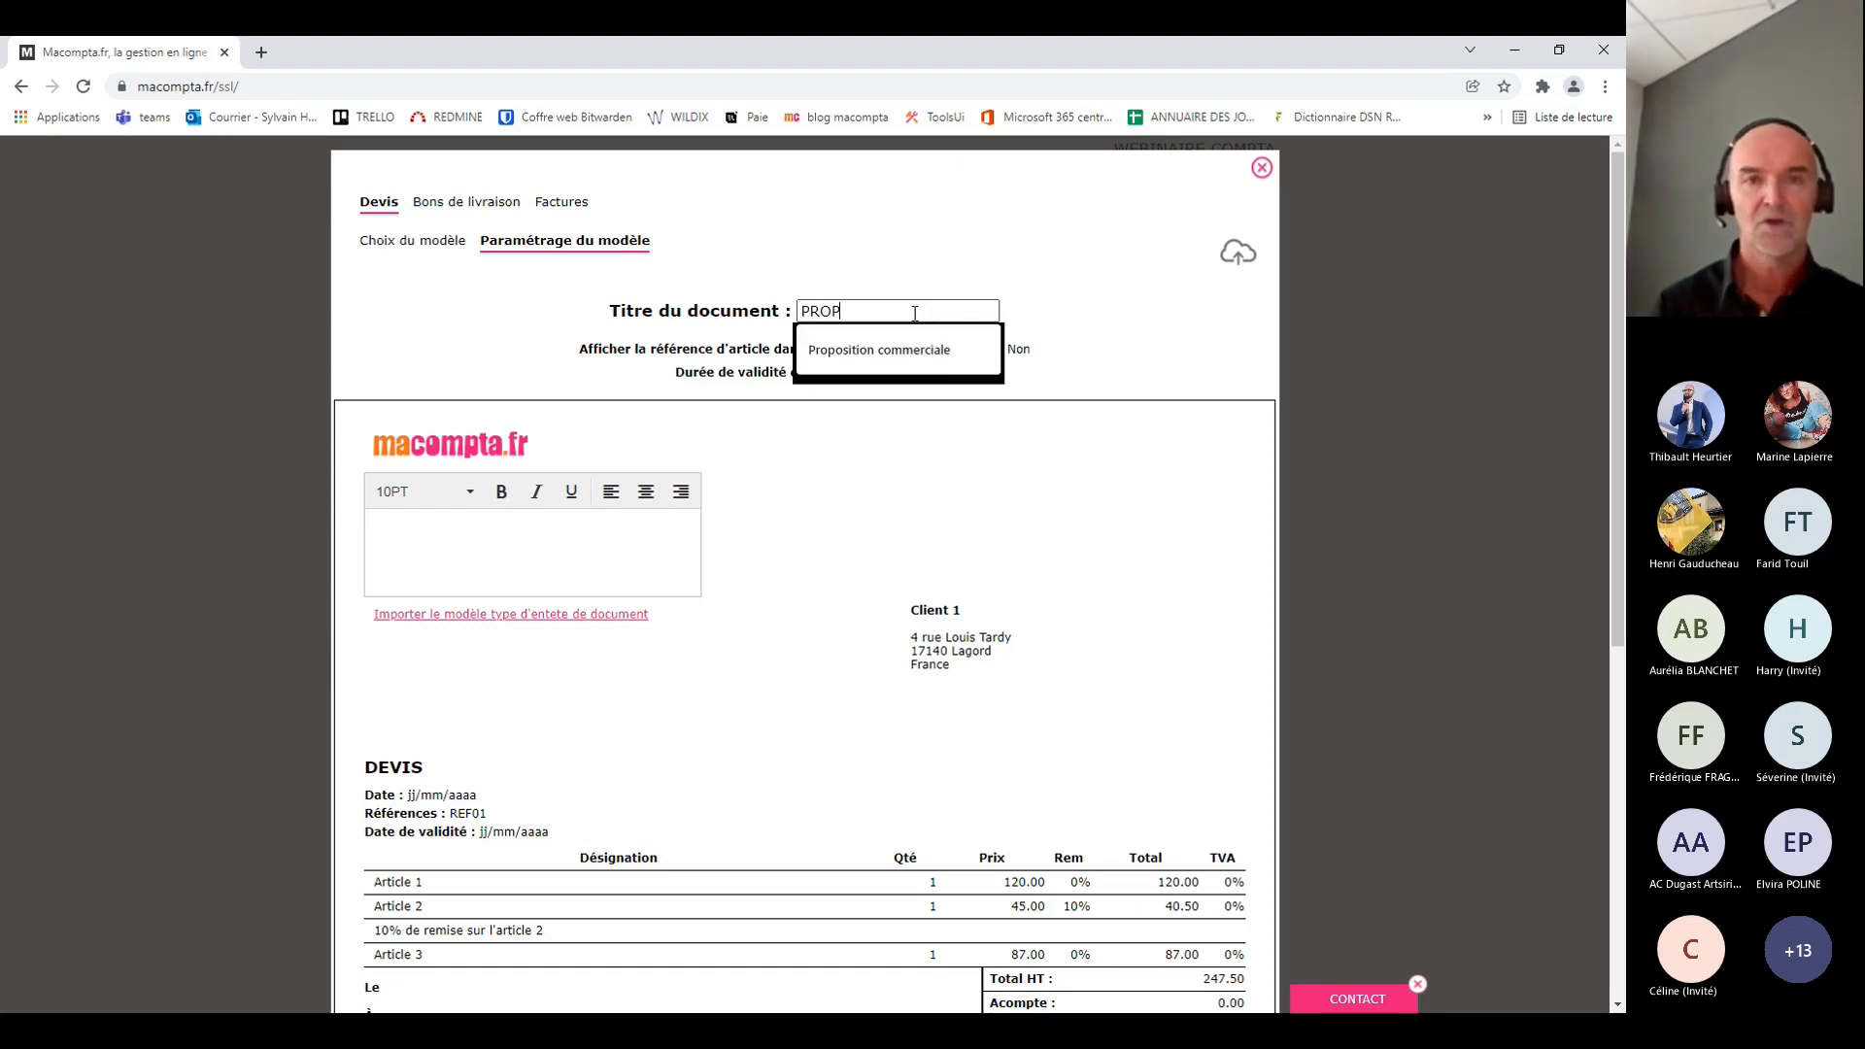
text(OSITION)
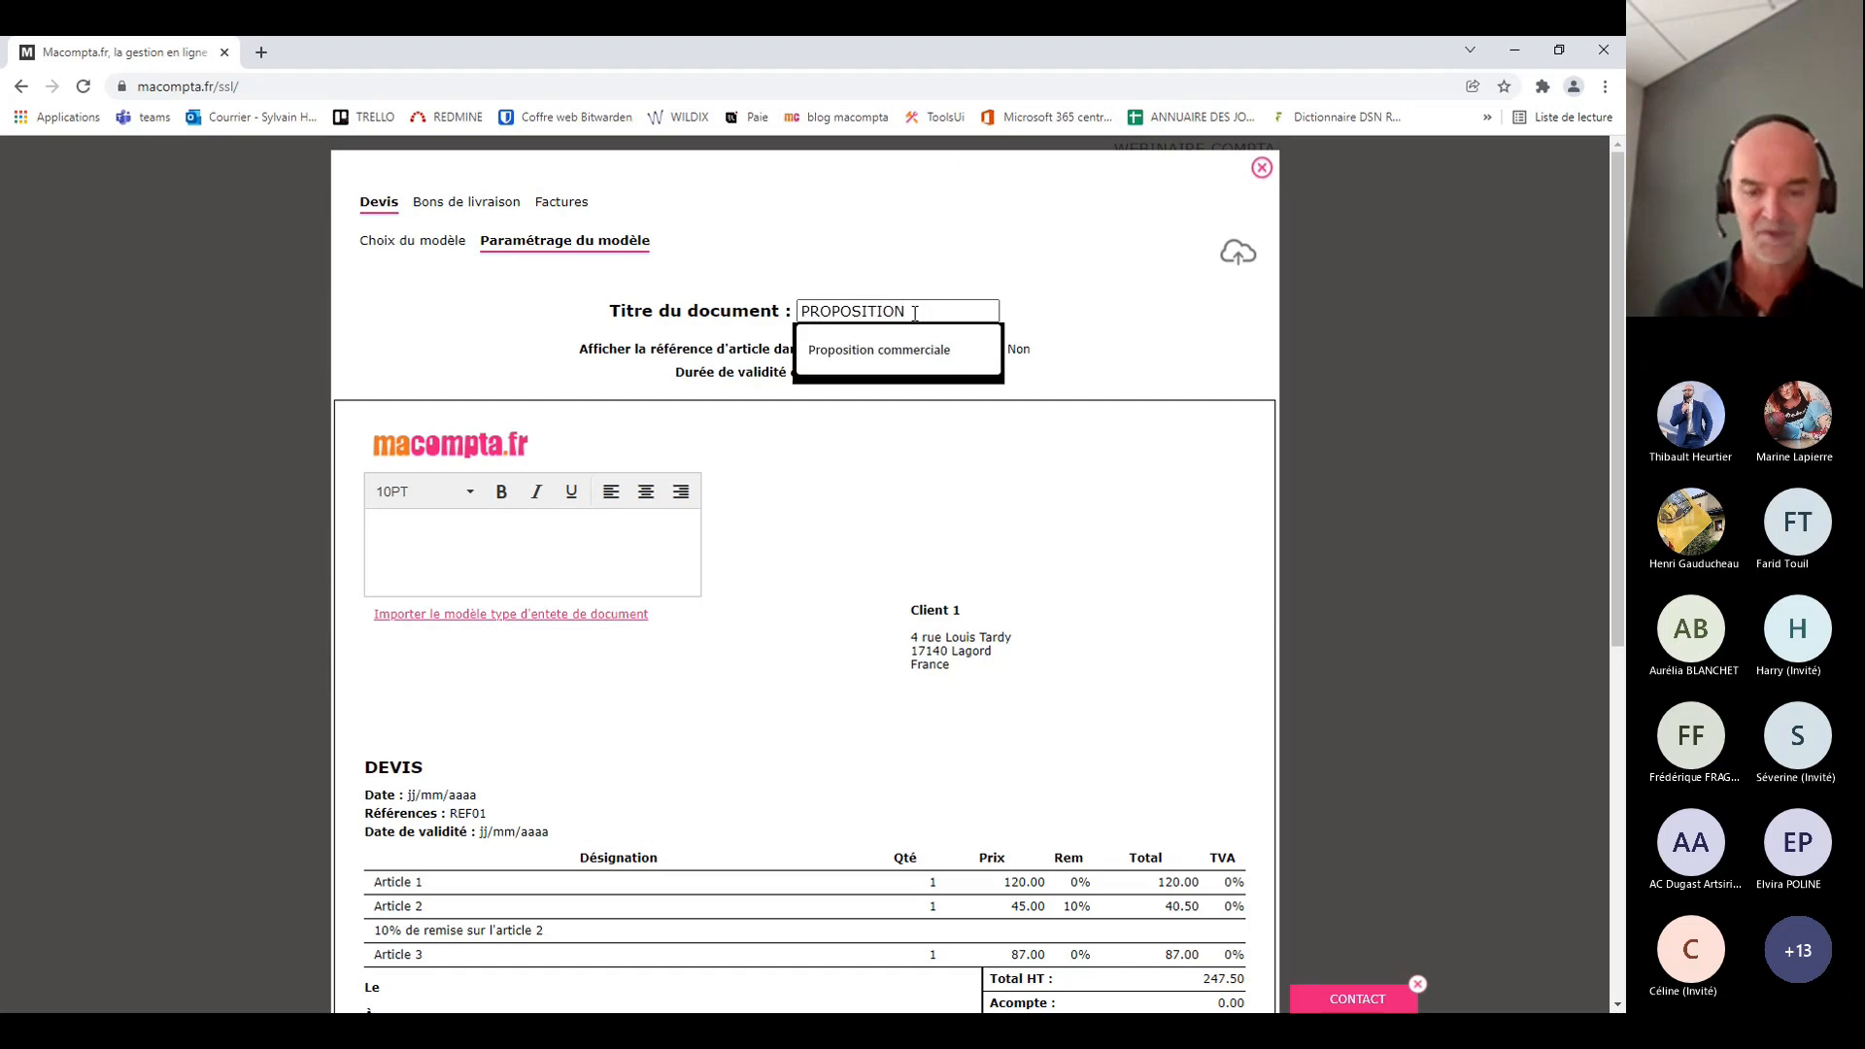
key(Return)
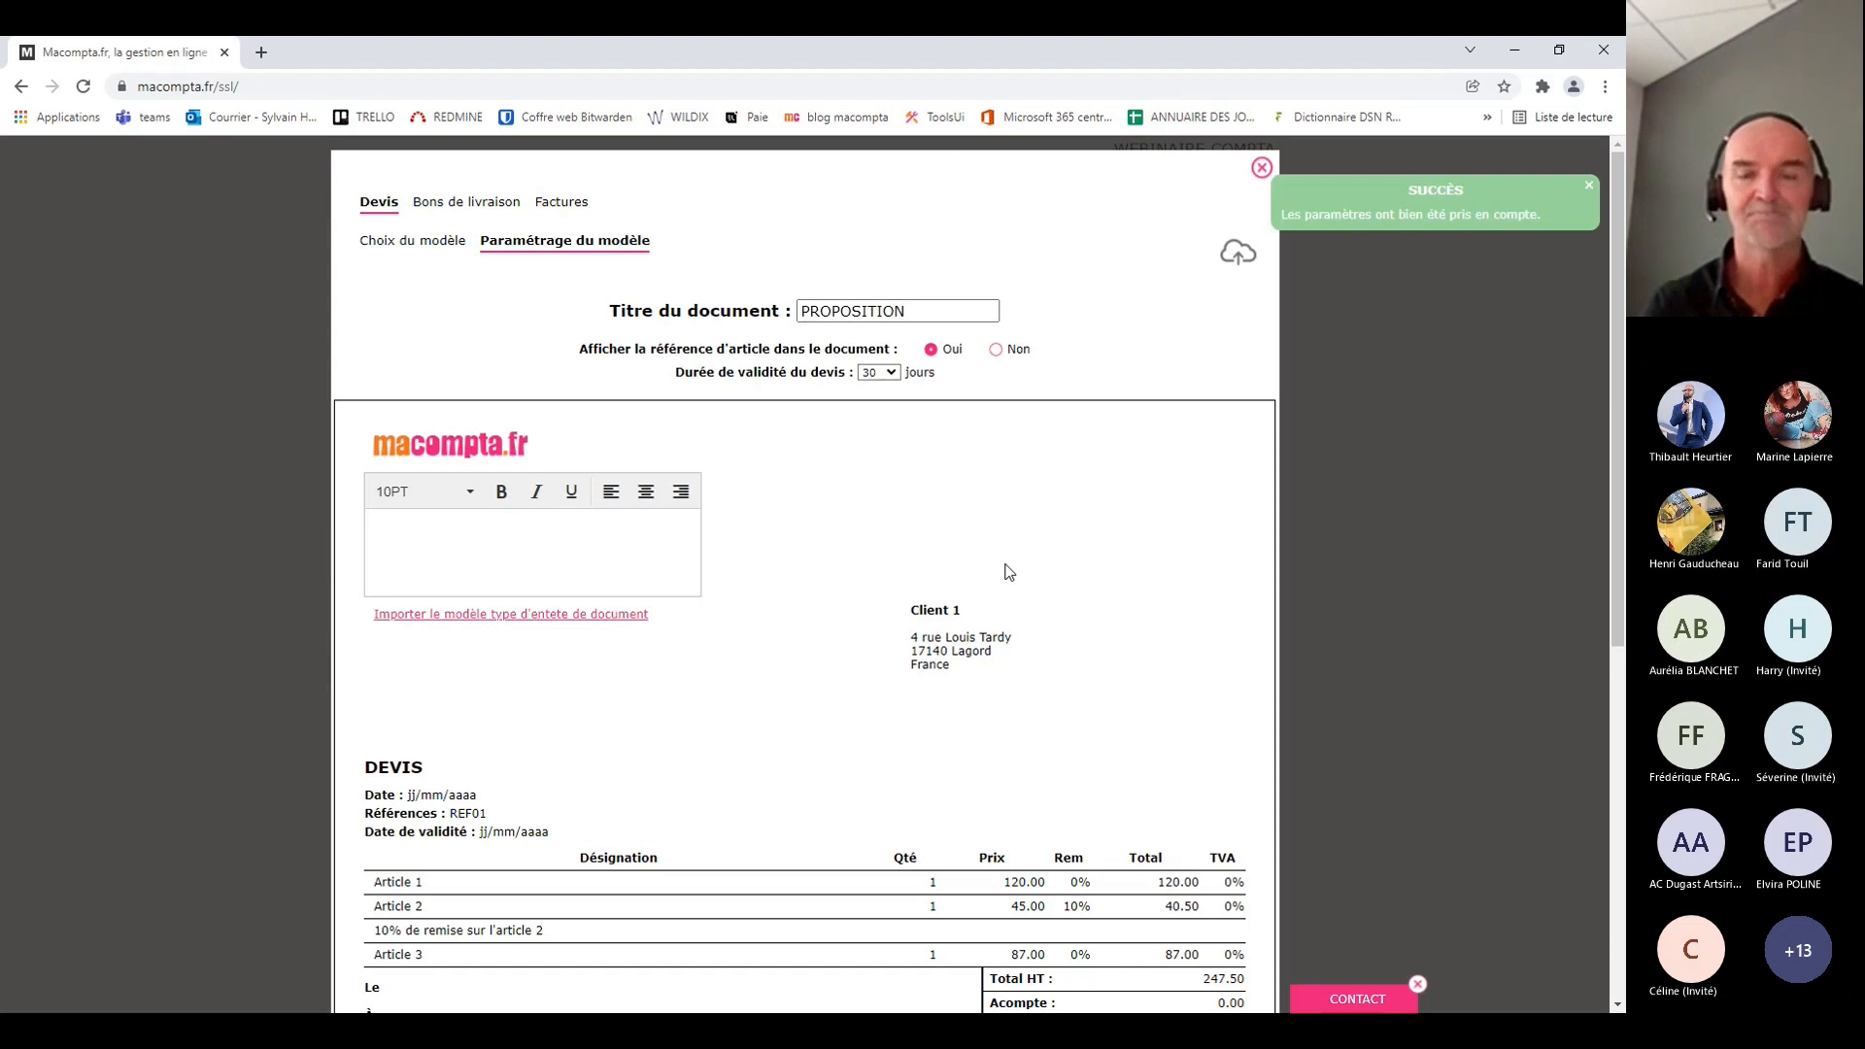
Look over the quote template's layout and import the standard document header text into it
scroll(1008, 571, down, 2)
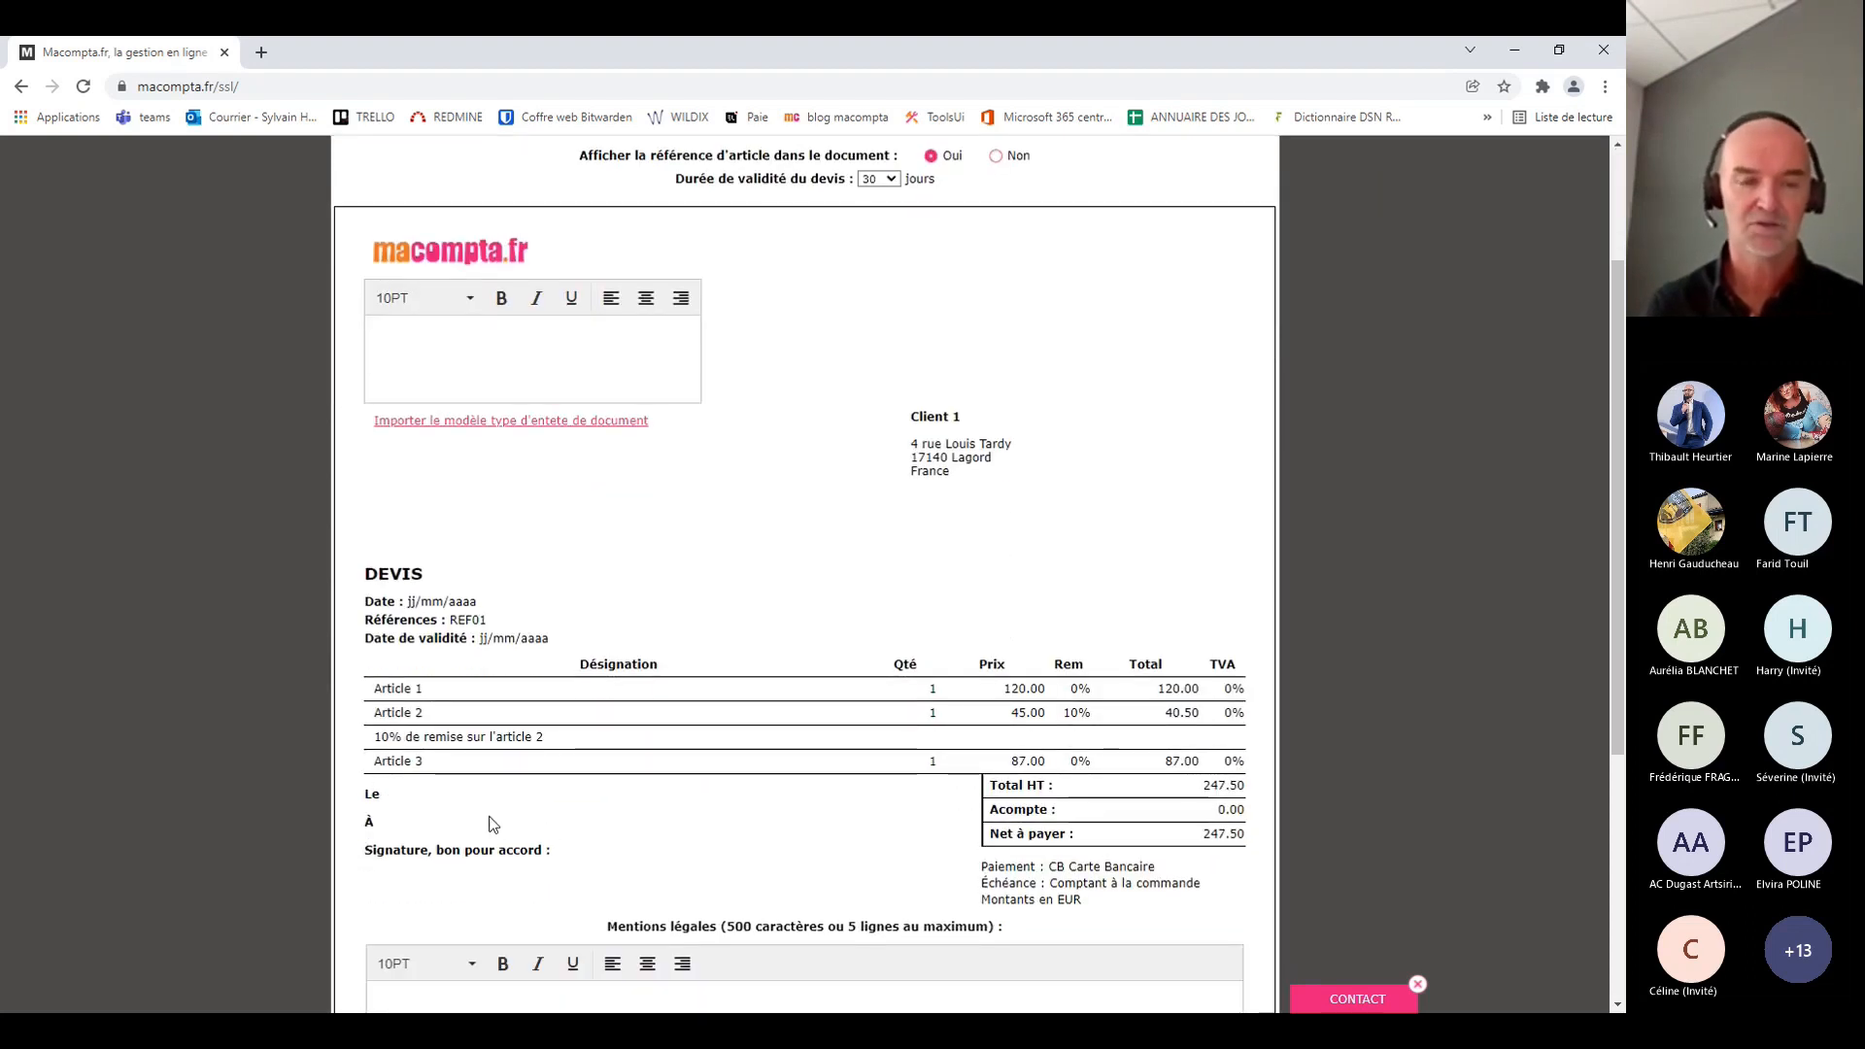
scroll(490, 824, up, 2)
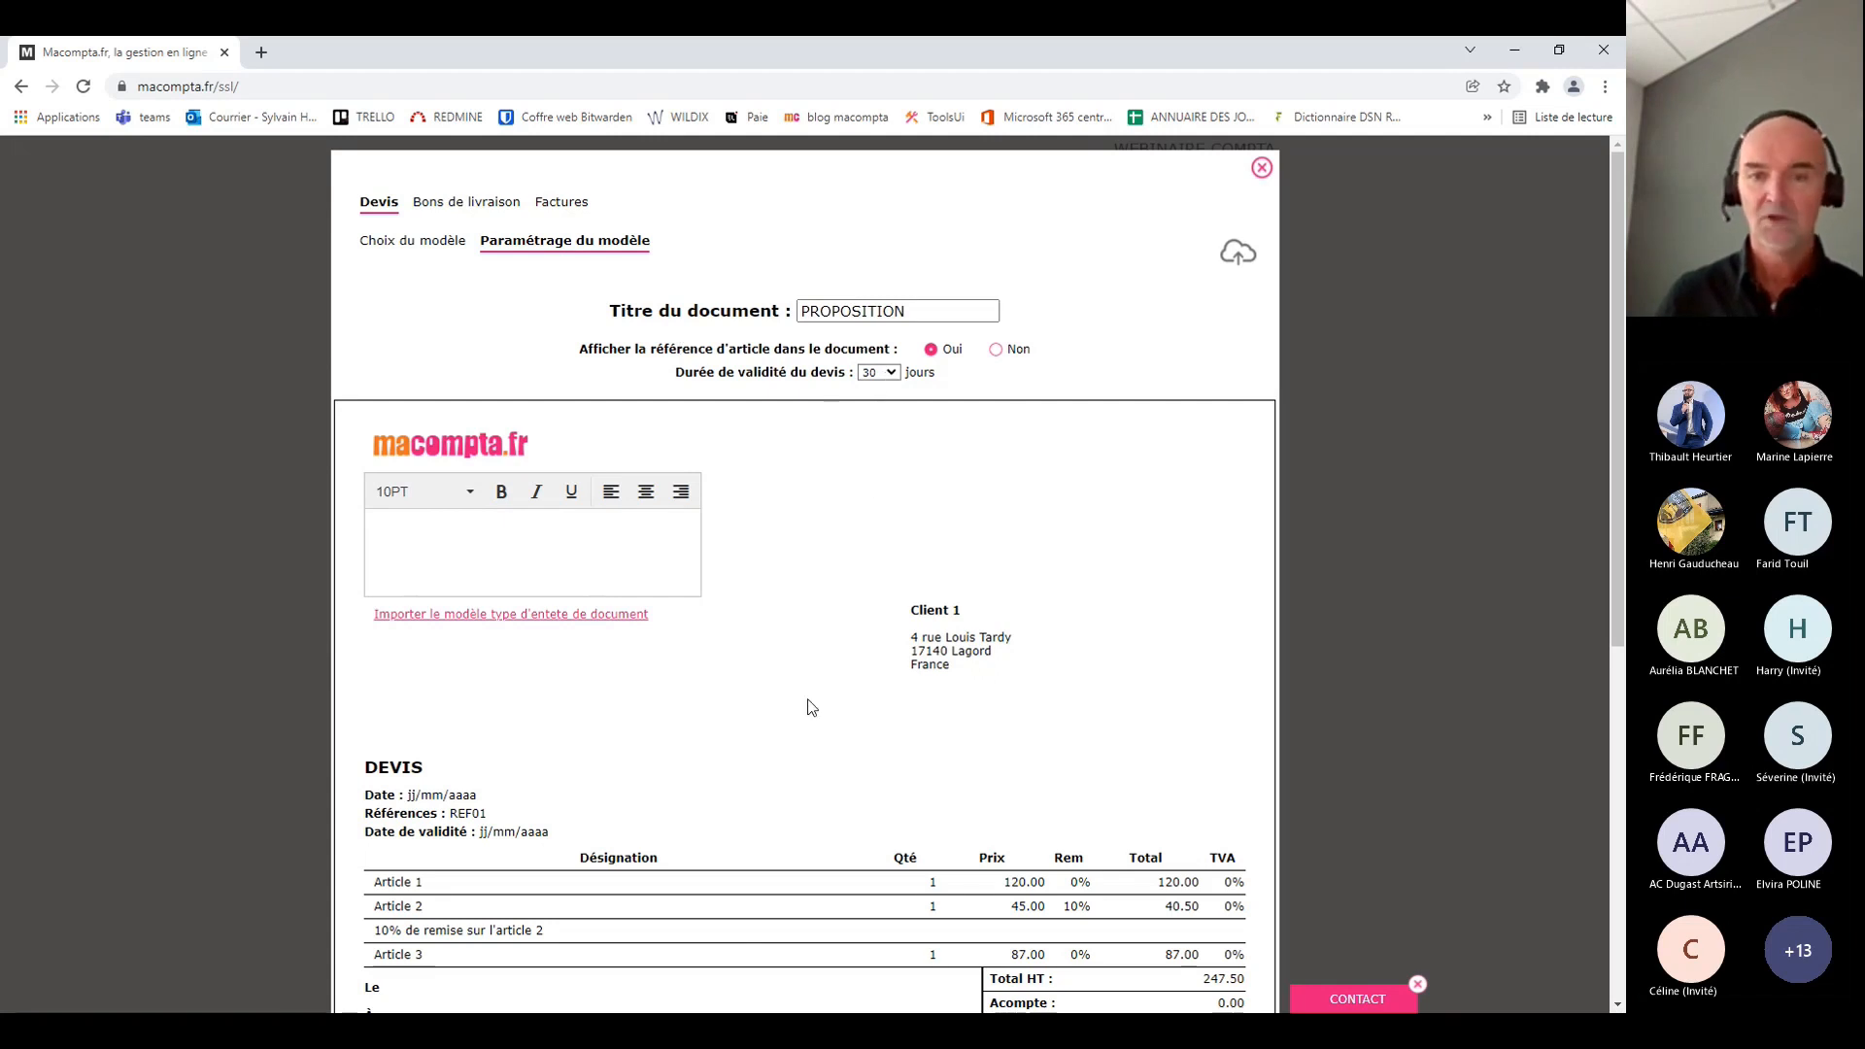
scroll(919, 696, down, 3)
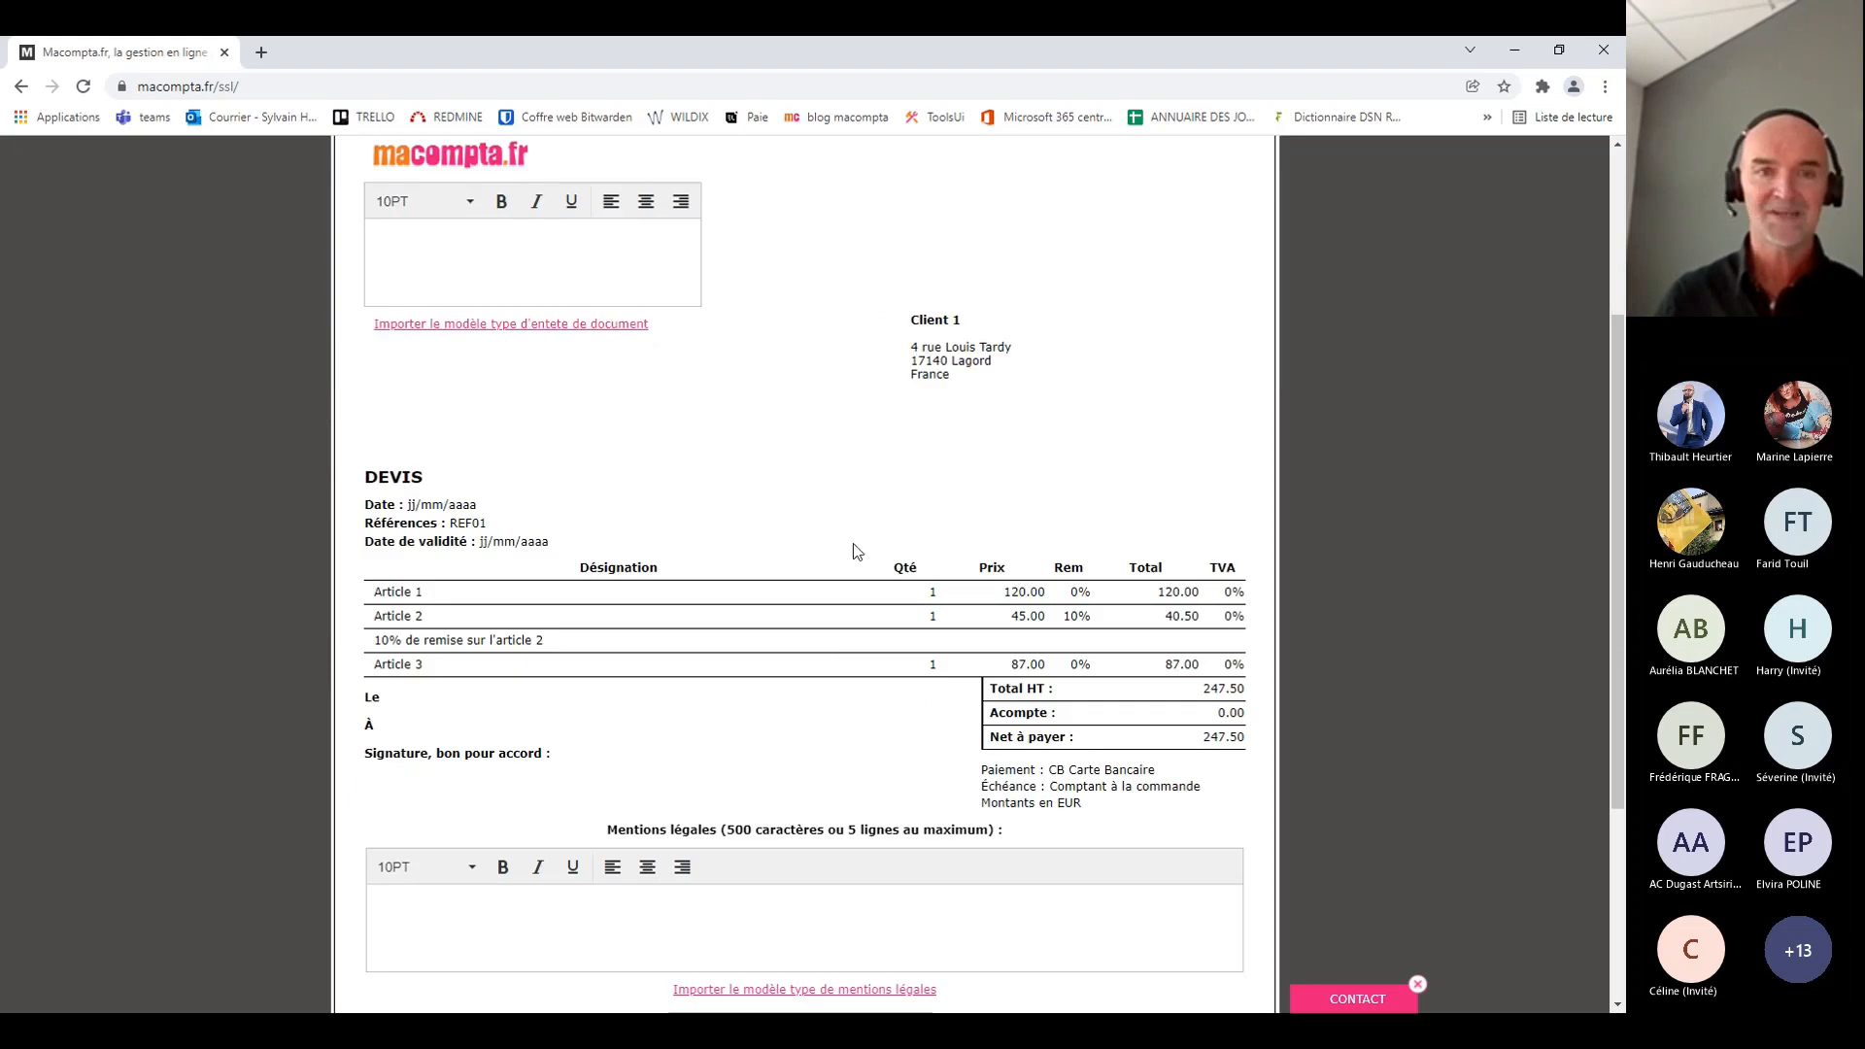
scroll(853, 544, up, 3)
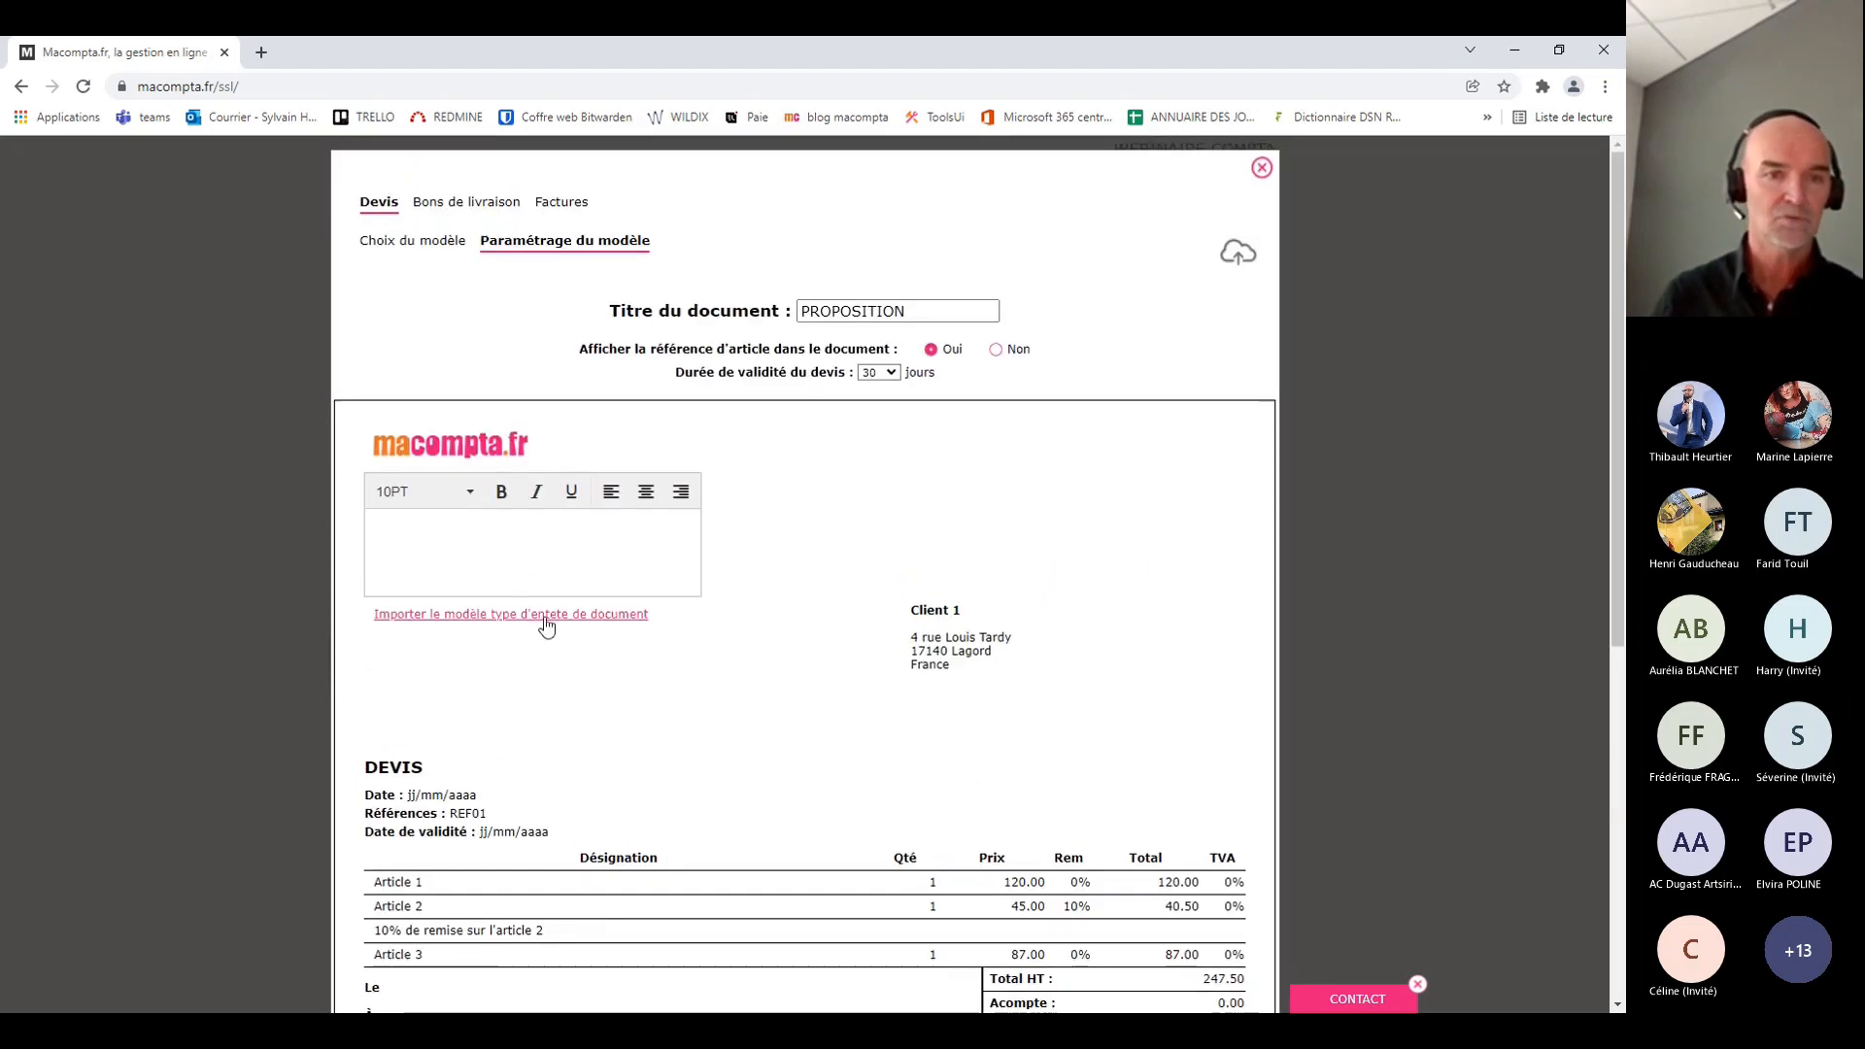
click(541, 614)
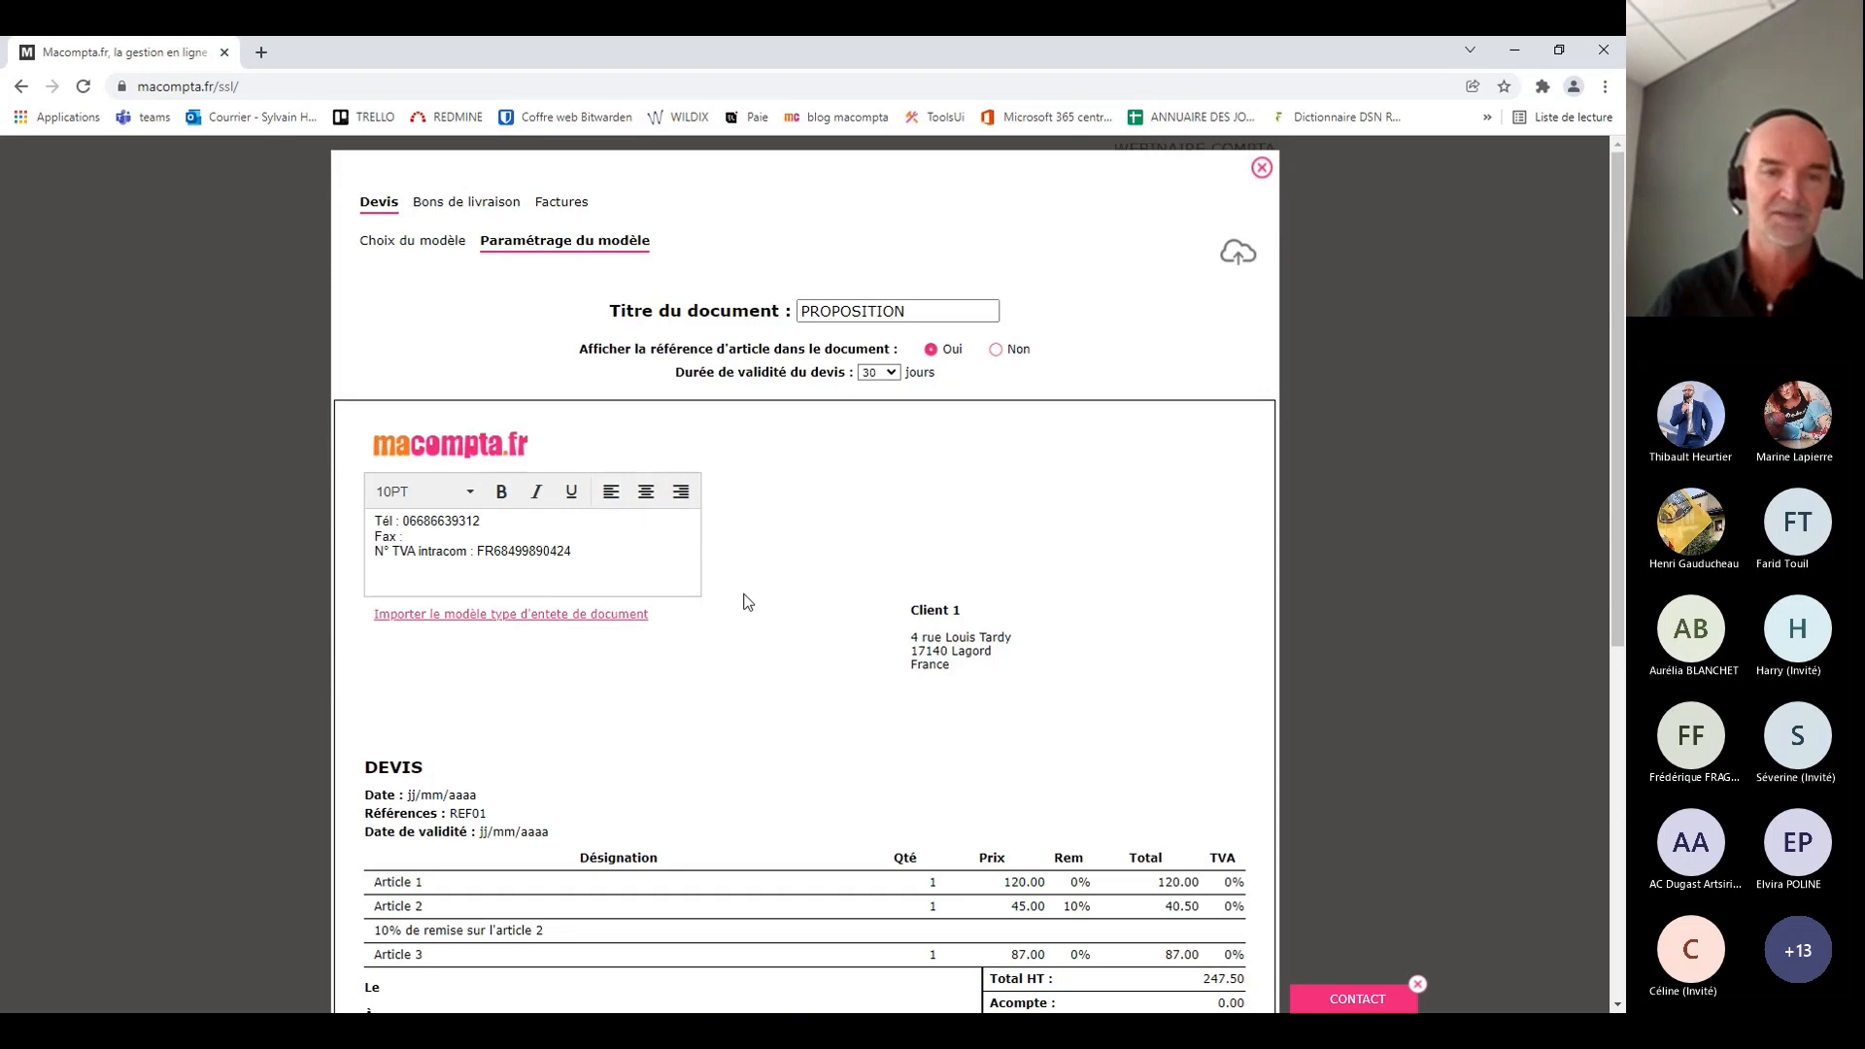
Import the standard legal notices into the quote template and add a line with the company's IBAN below them
scroll(763, 598, down, 4)
scroll(773, 597, down, 3)
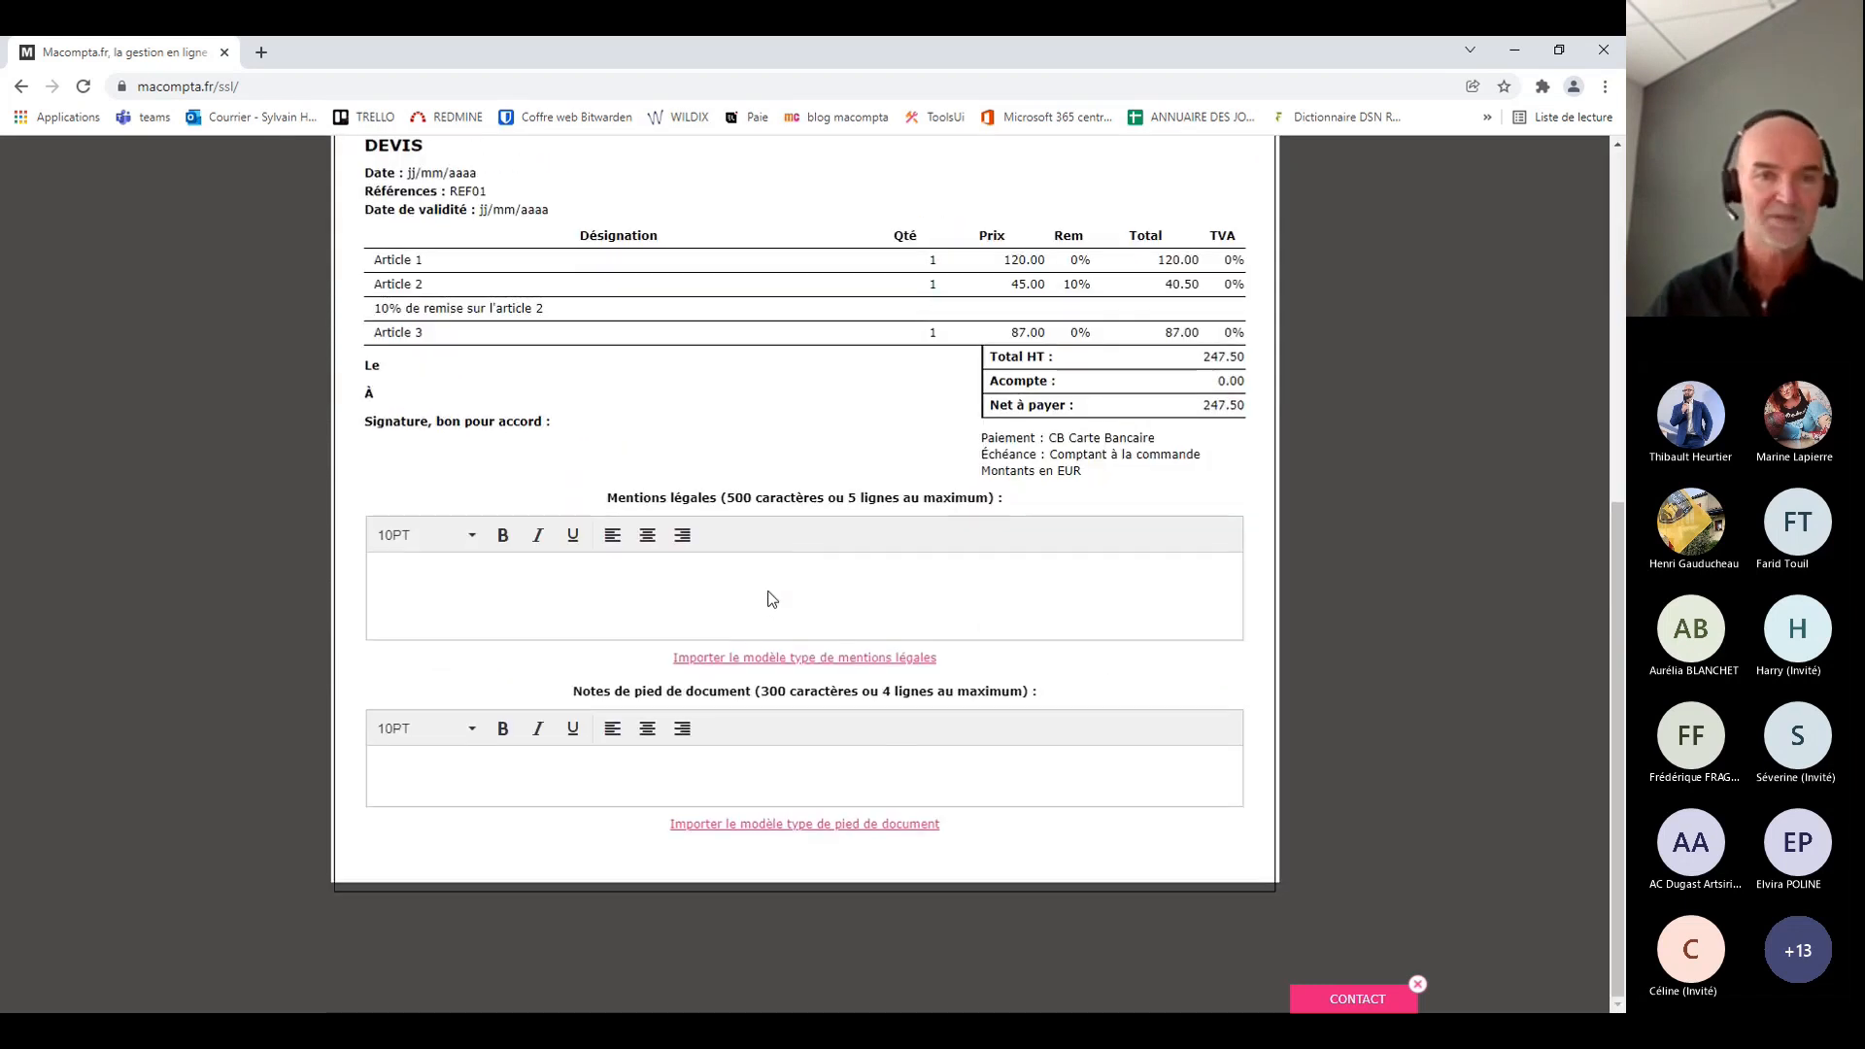
click(805, 659)
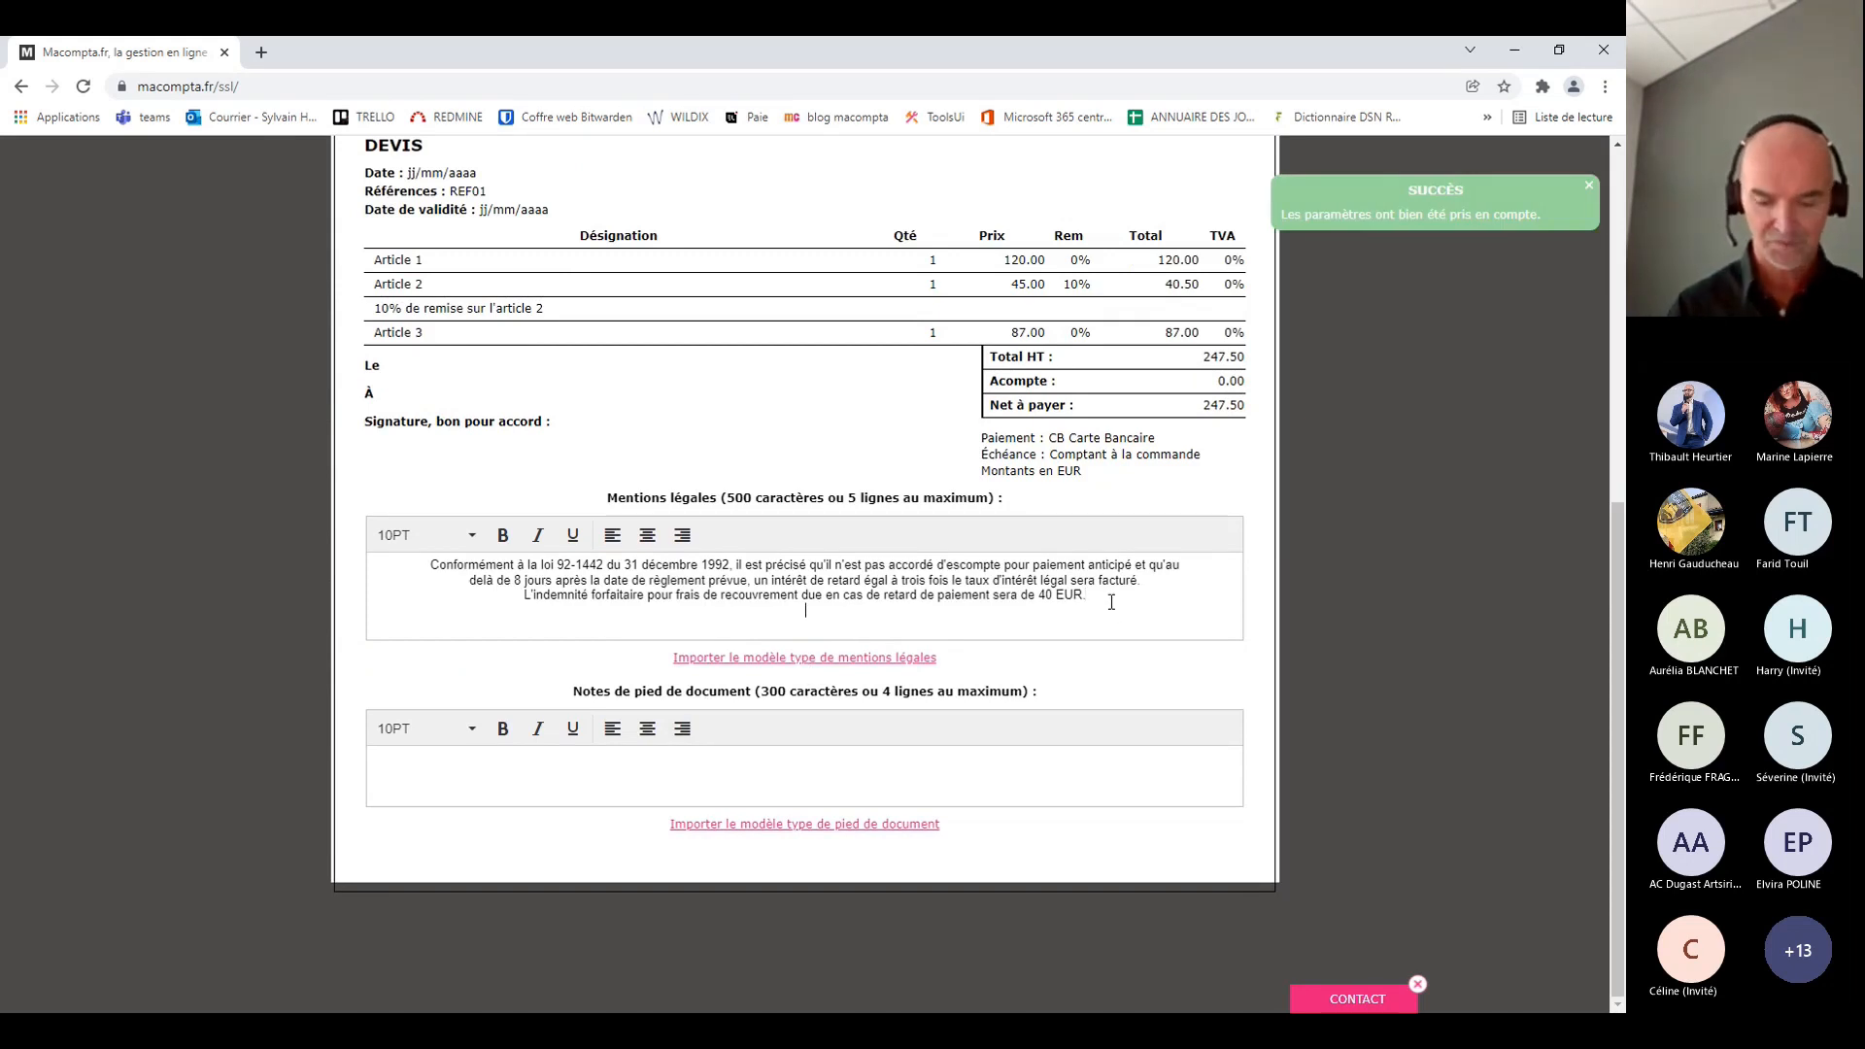
text(IBAN / )
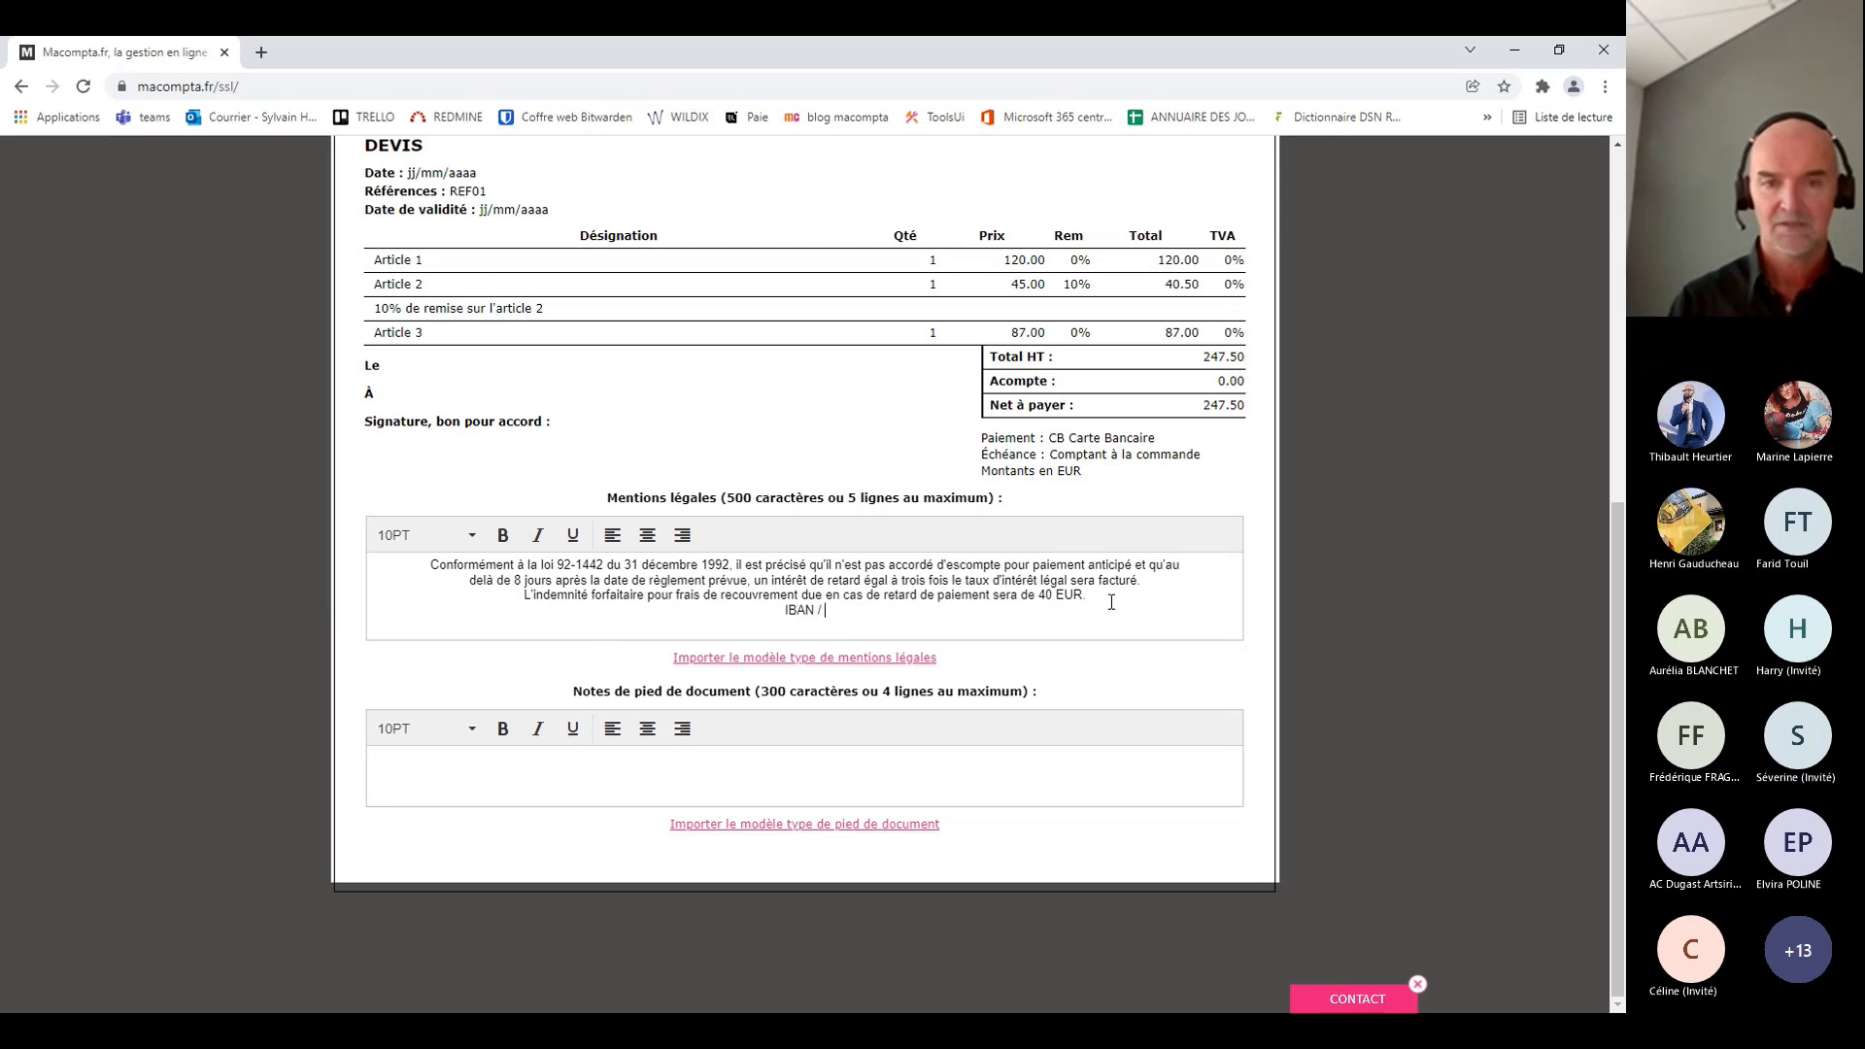
text(QSDFQSFQS)
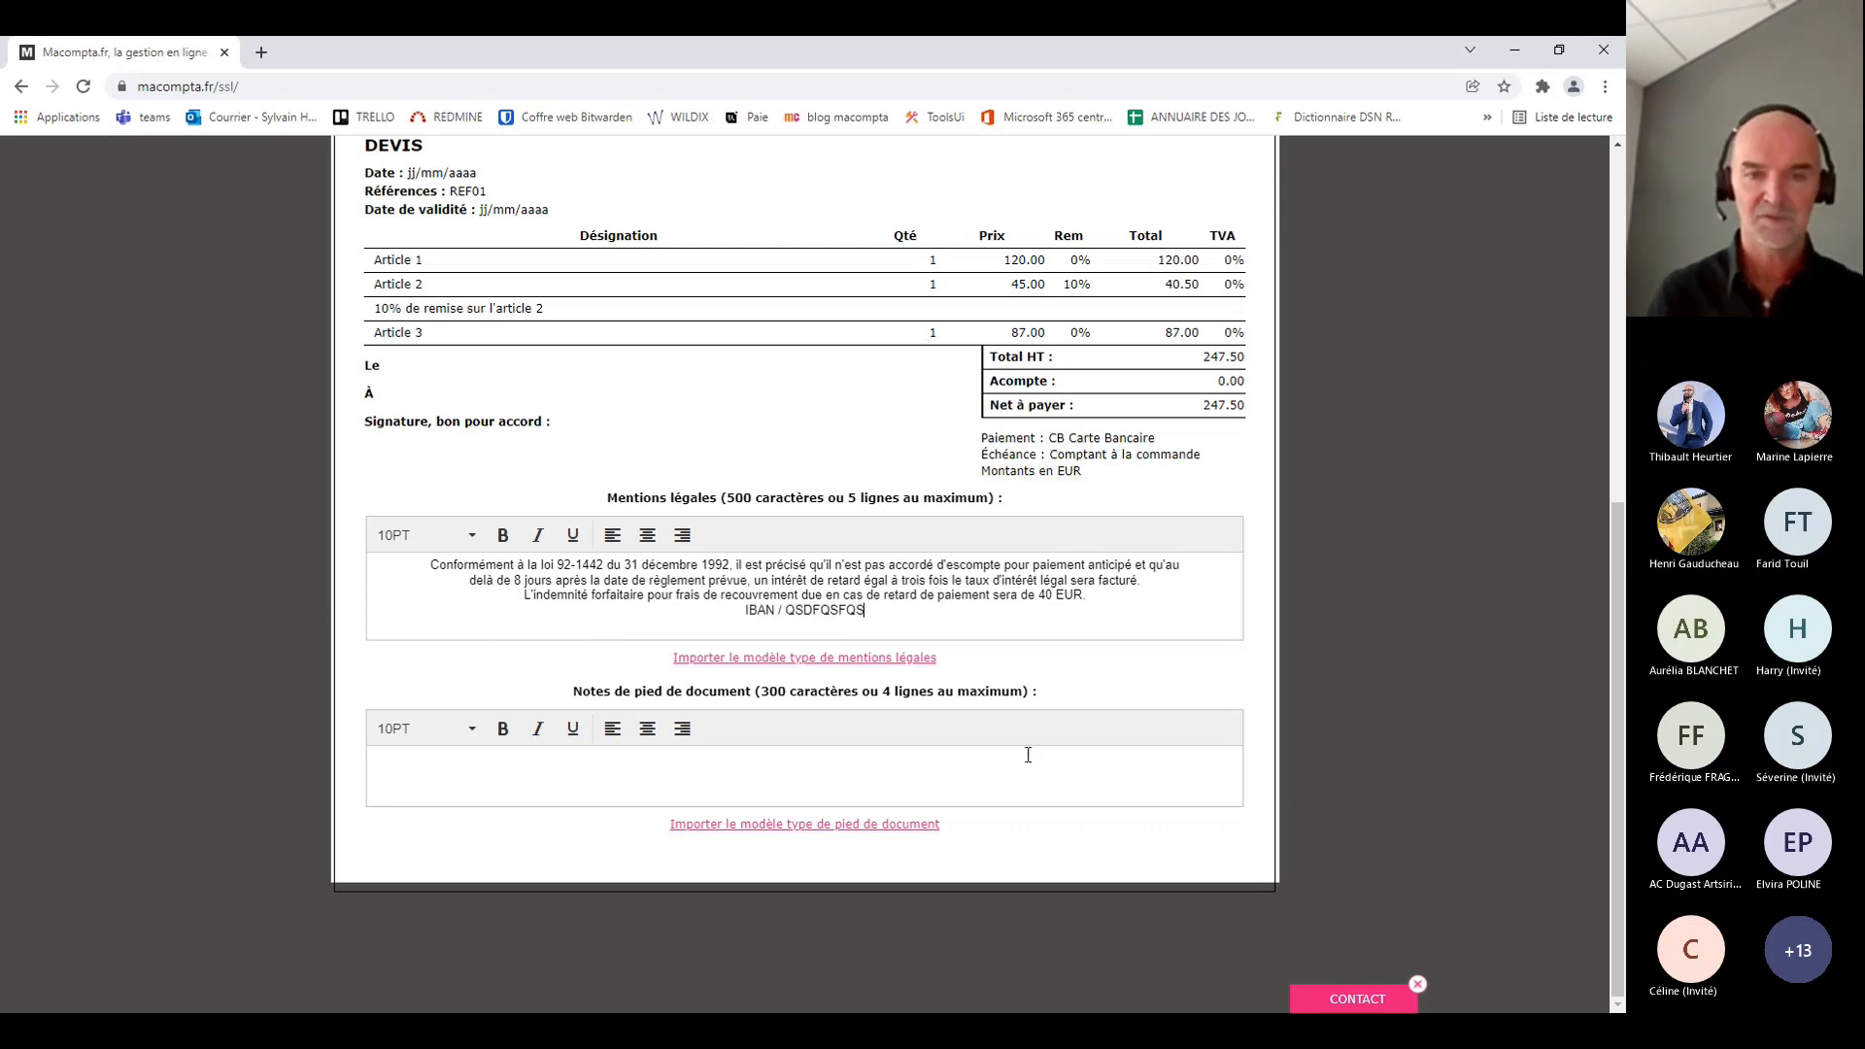
Import the standard footer text into the quote template and save the template settings
click(817, 827)
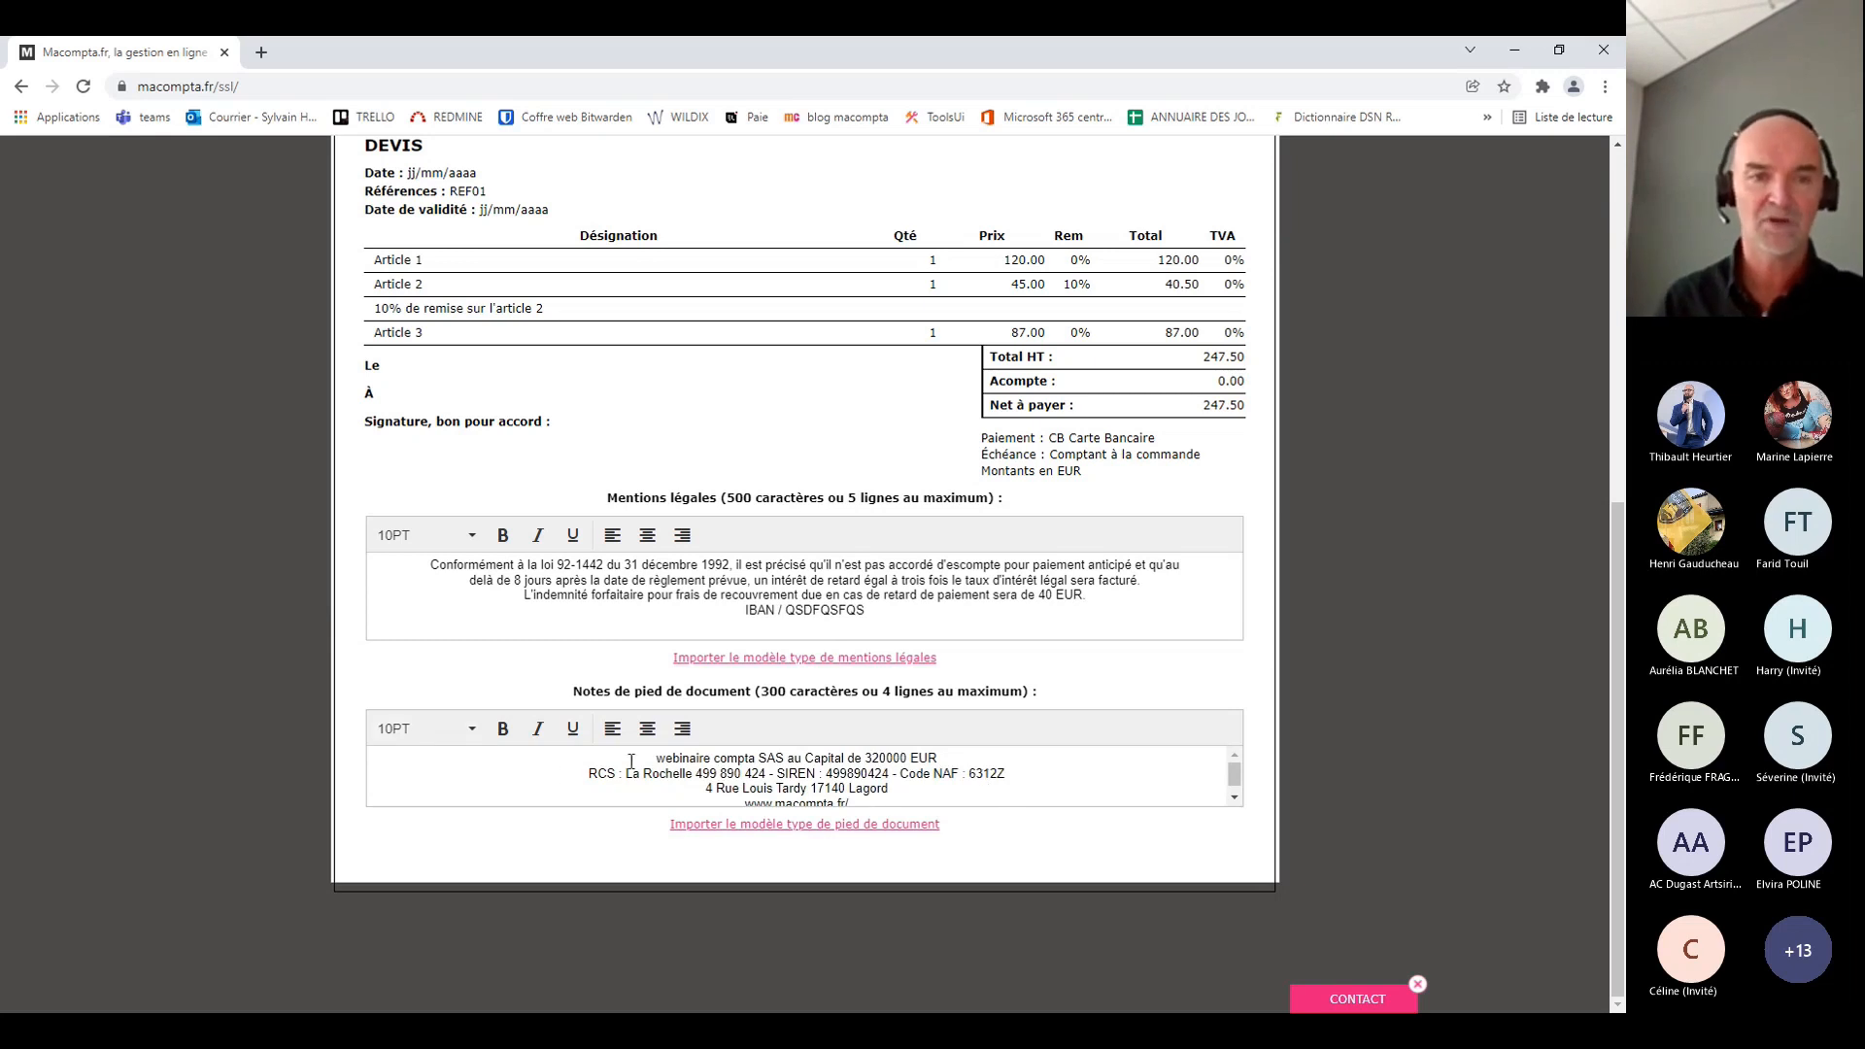
scroll(1049, 824, up, 4)
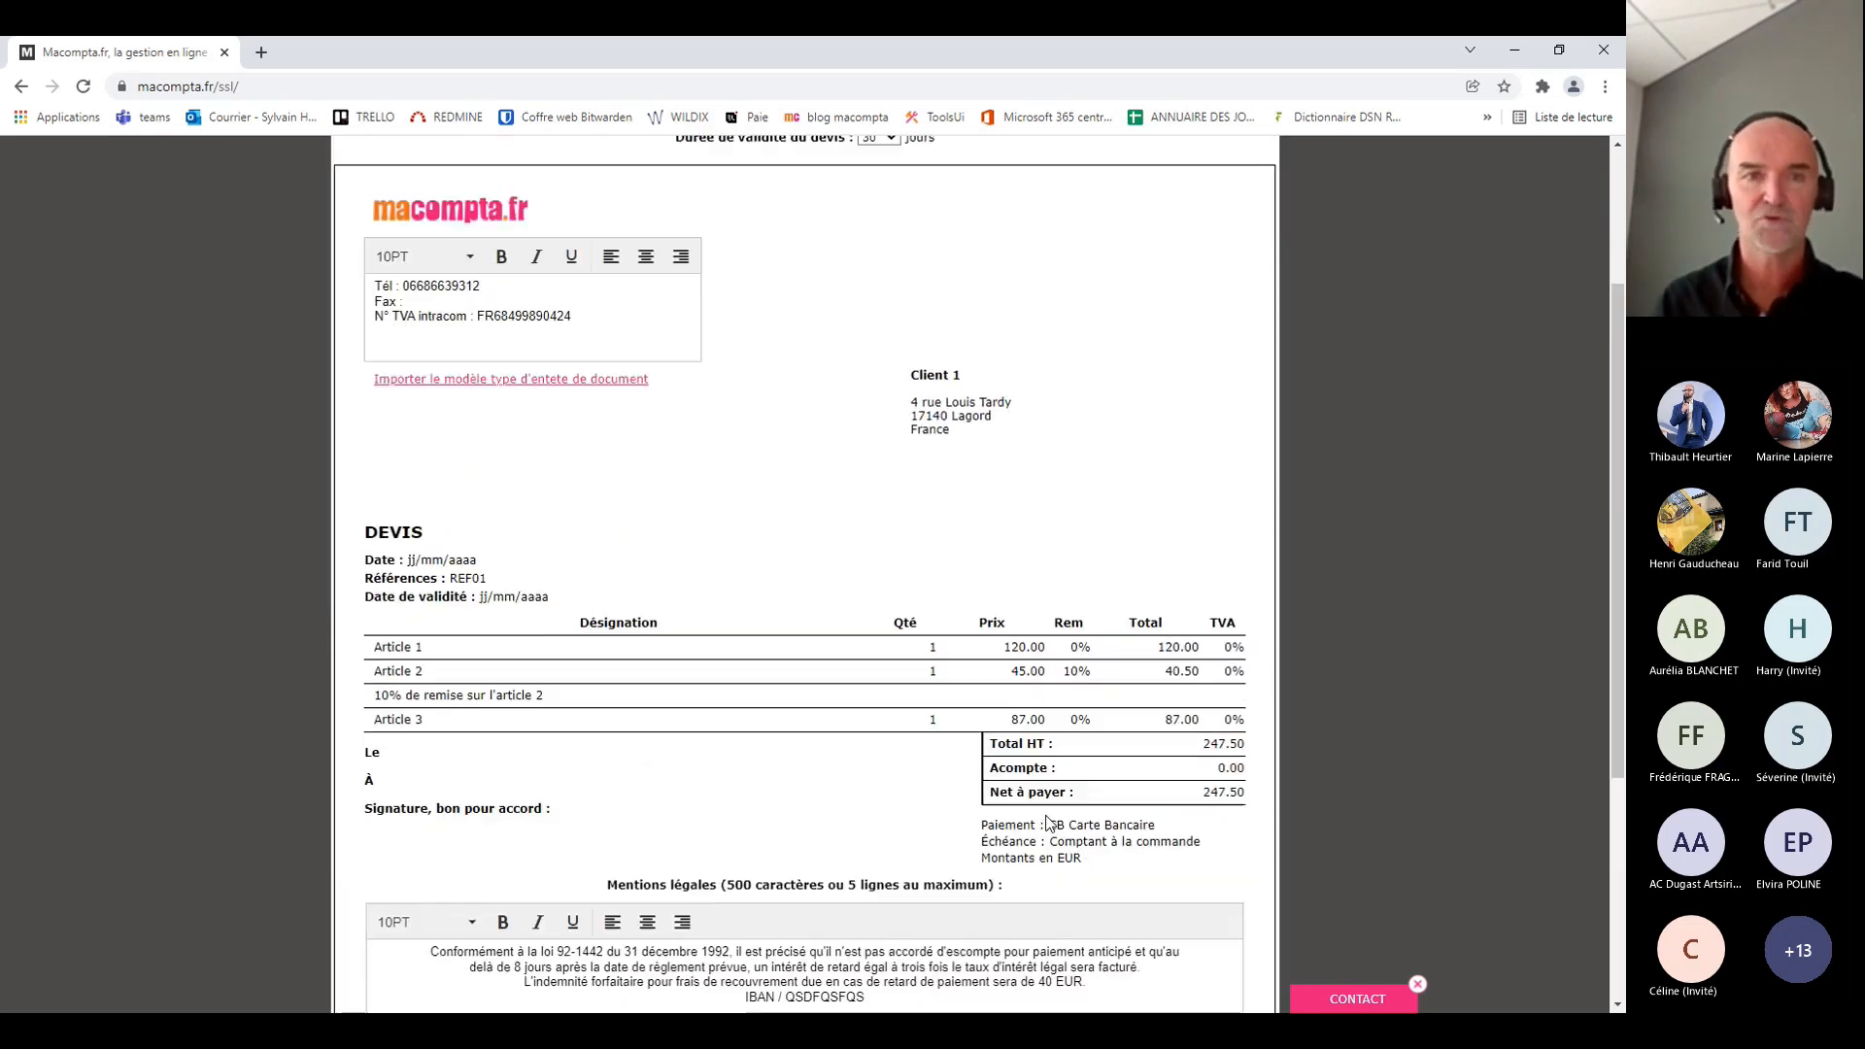
scroll(1049, 824, up, 3)
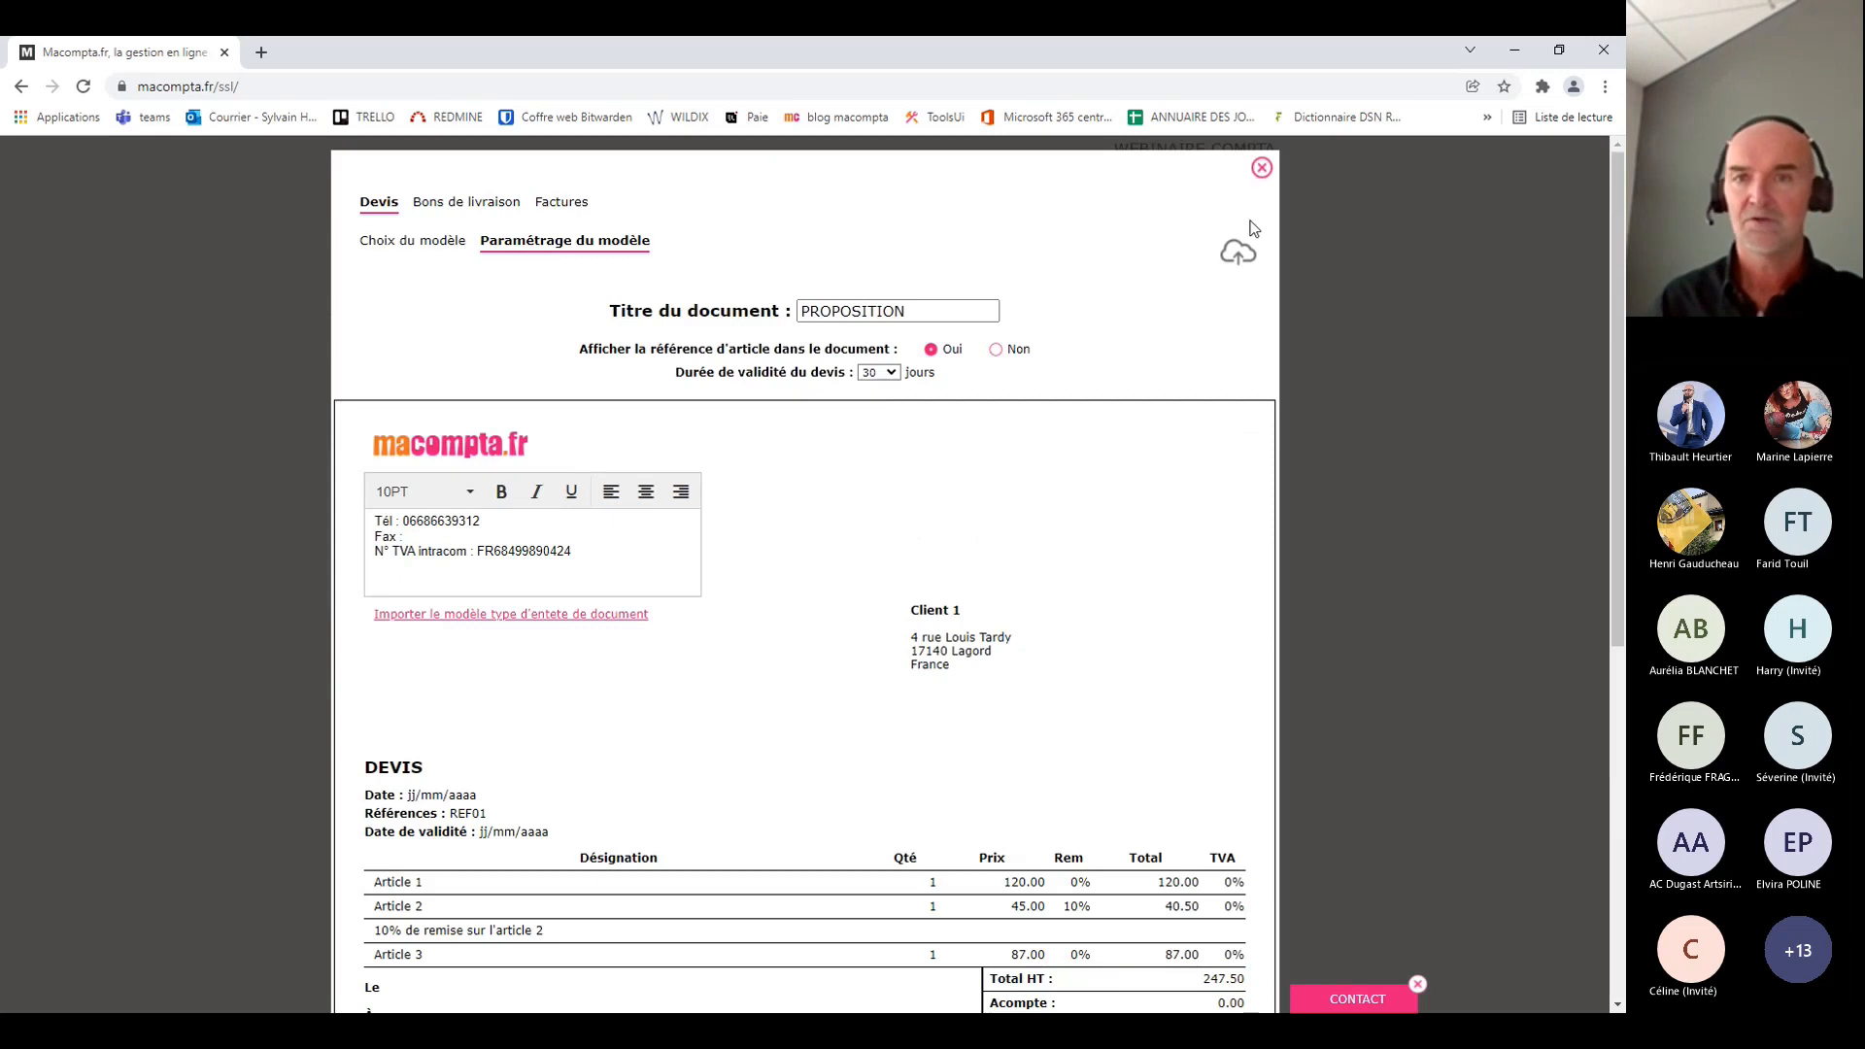
click(1241, 261)
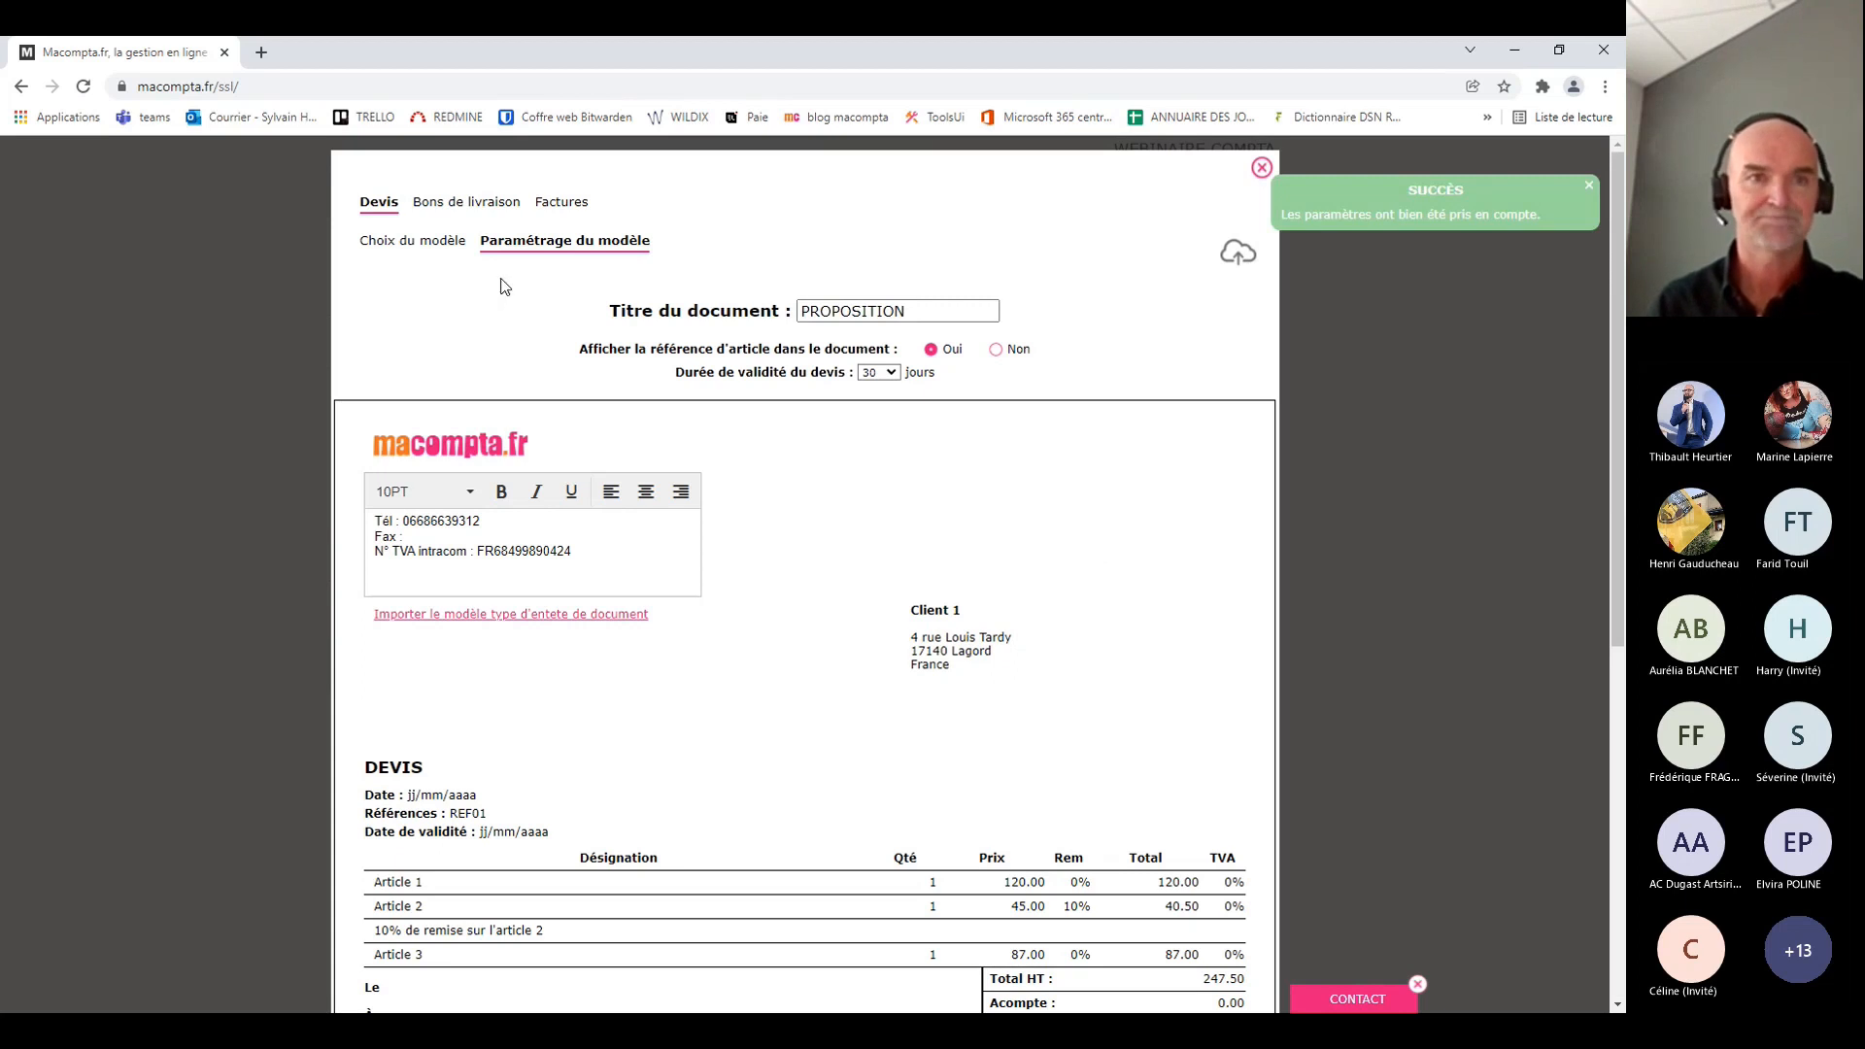
Review the delivery note template's models and settings, and the models offered for invoices
click(467, 206)
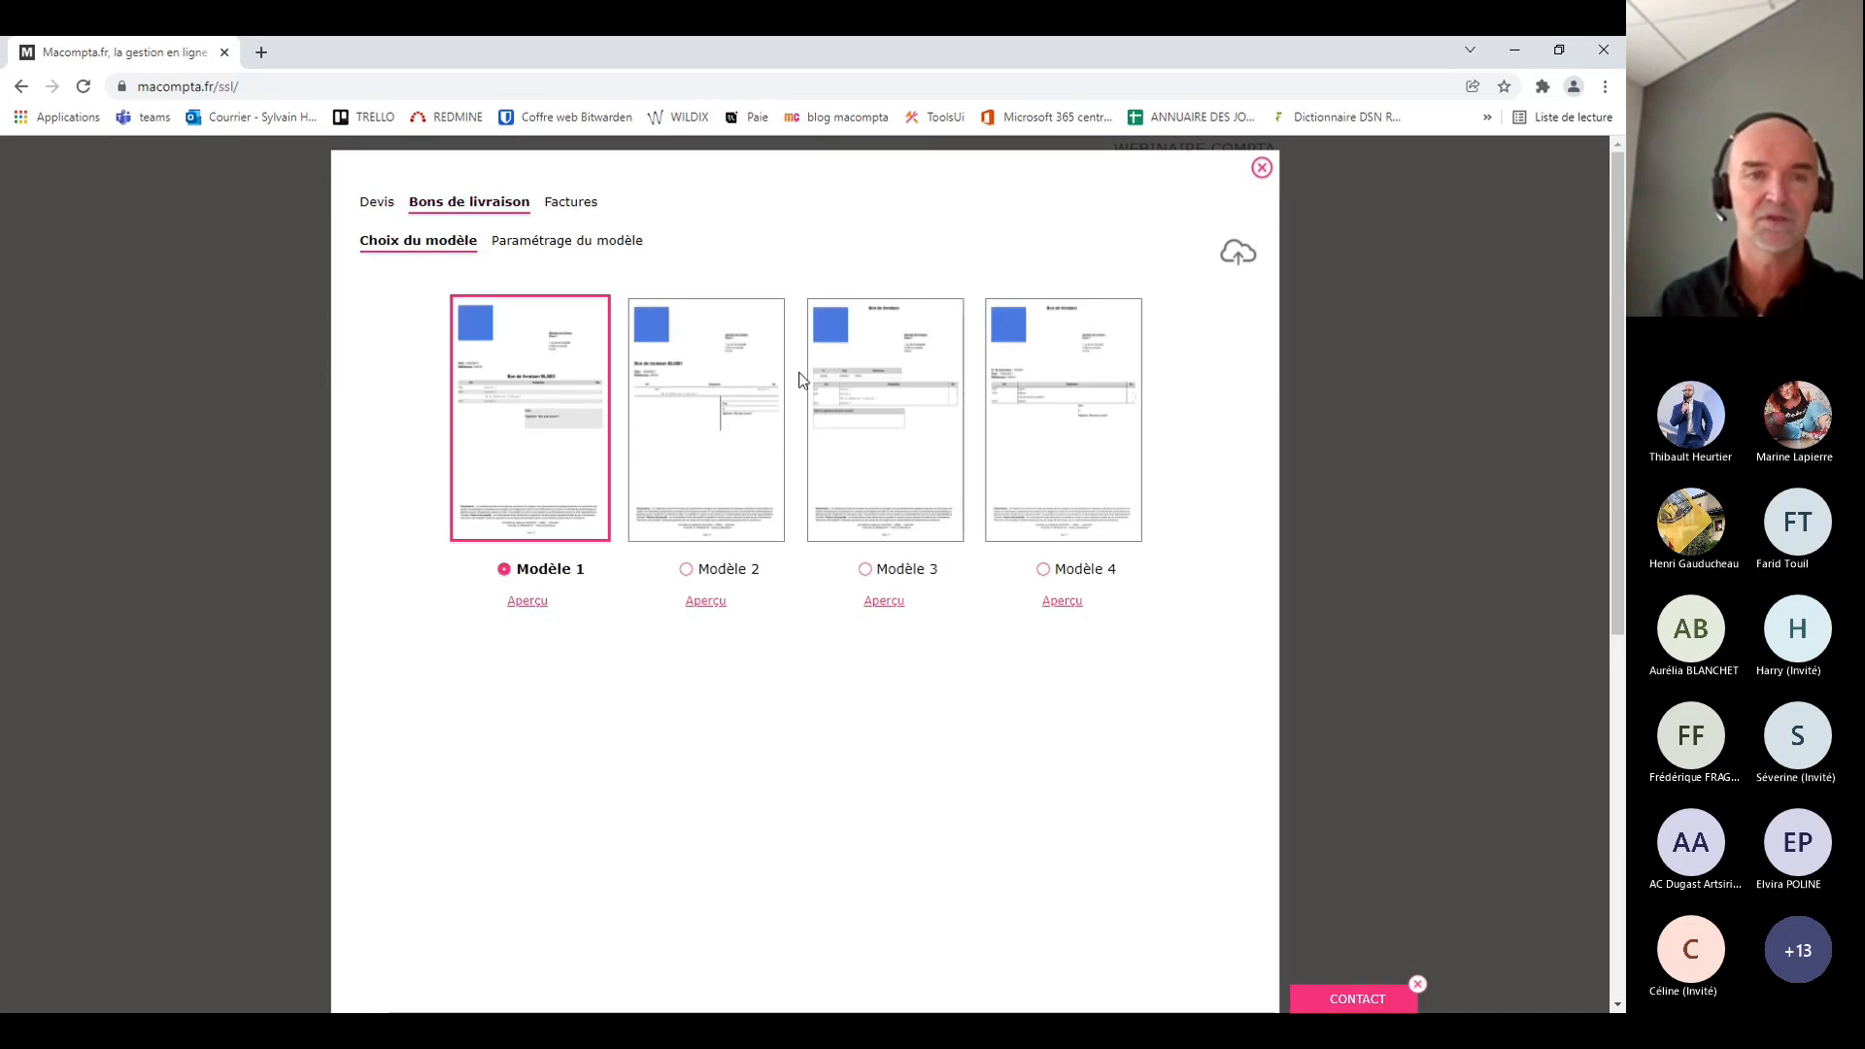
click(544, 247)
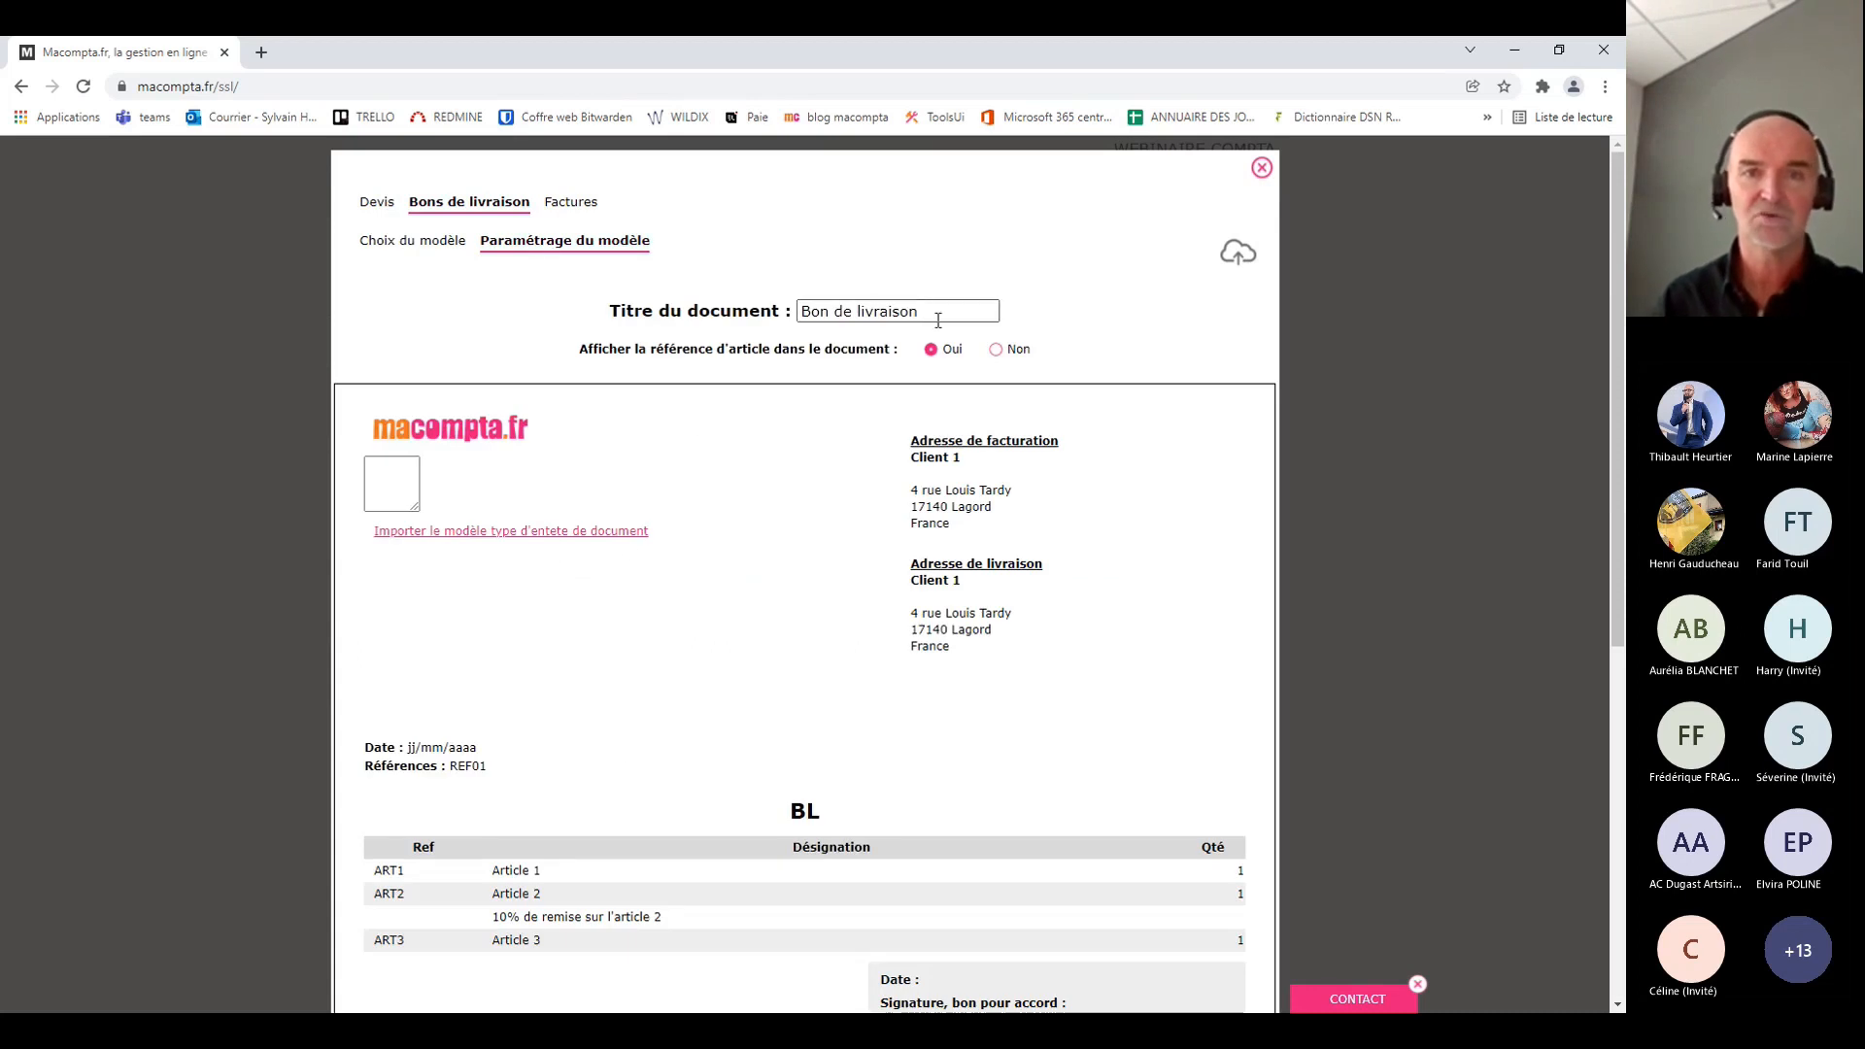
scroll(657, 630, down, 3)
scroll(923, 693, up, 2)
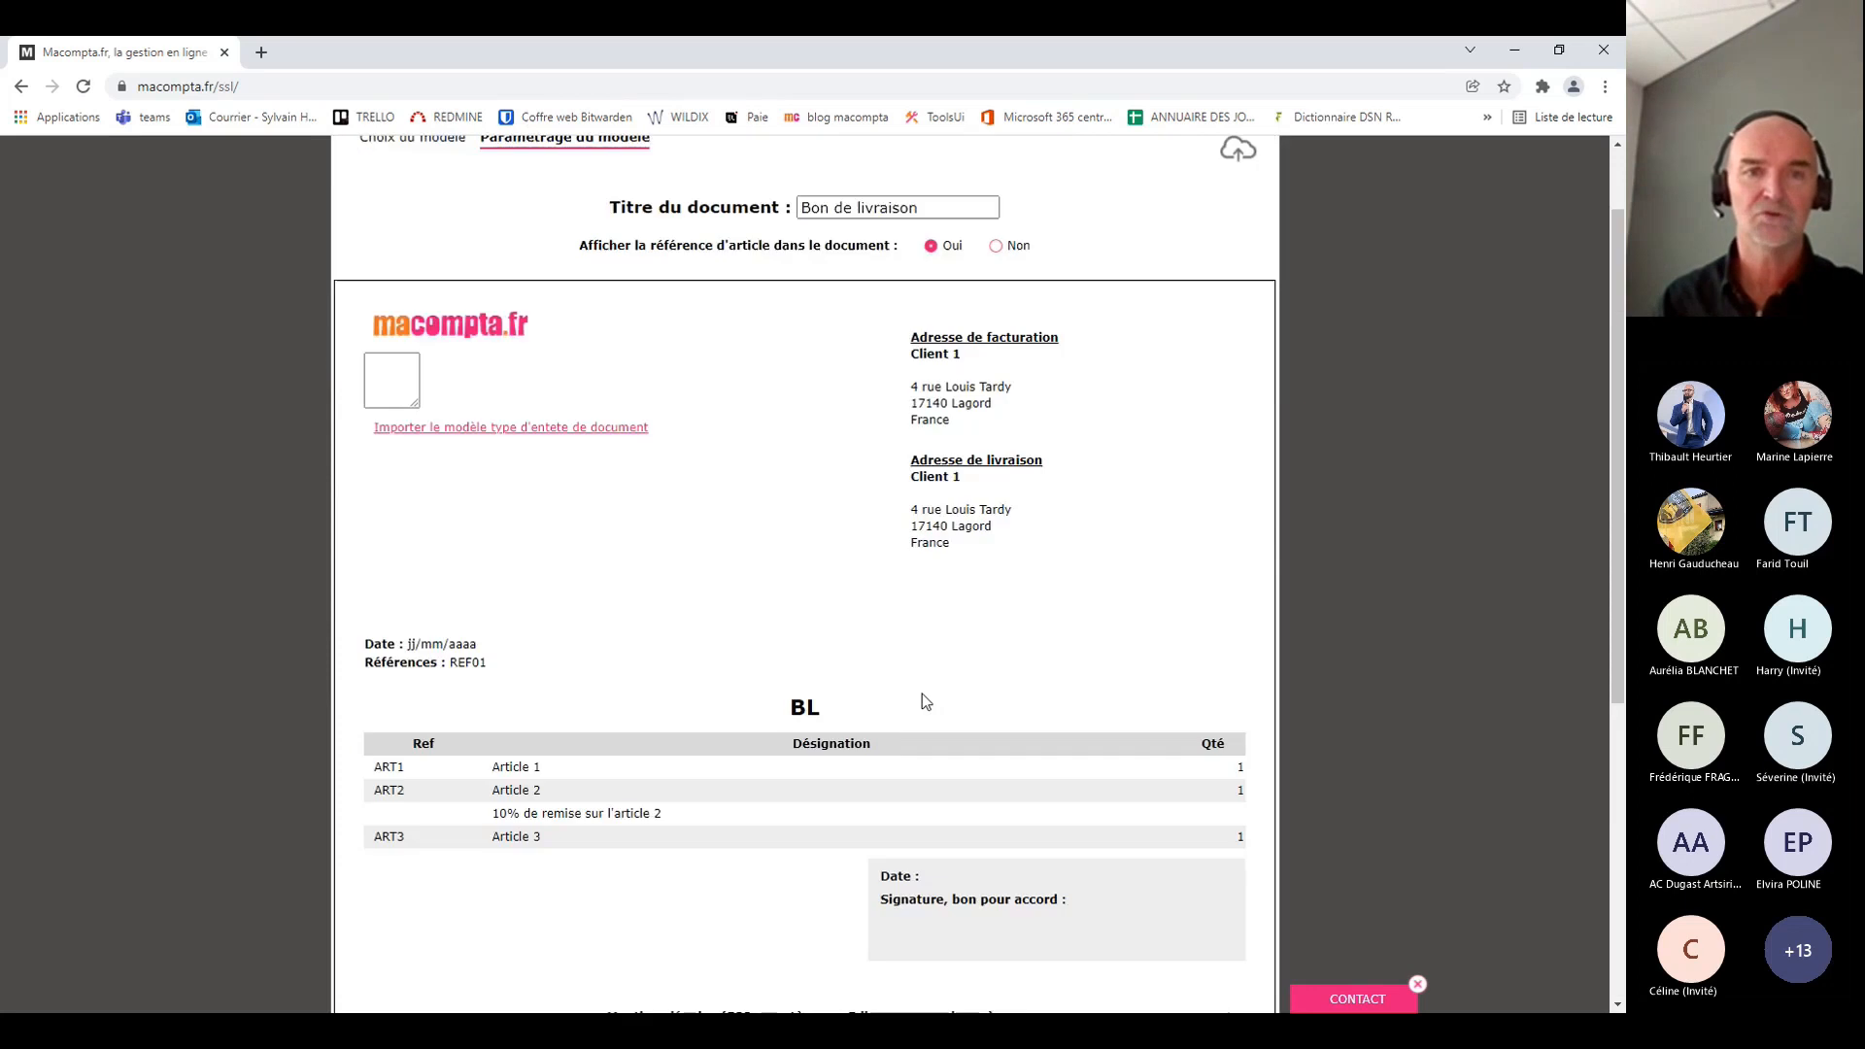
scroll(923, 695, up, 1)
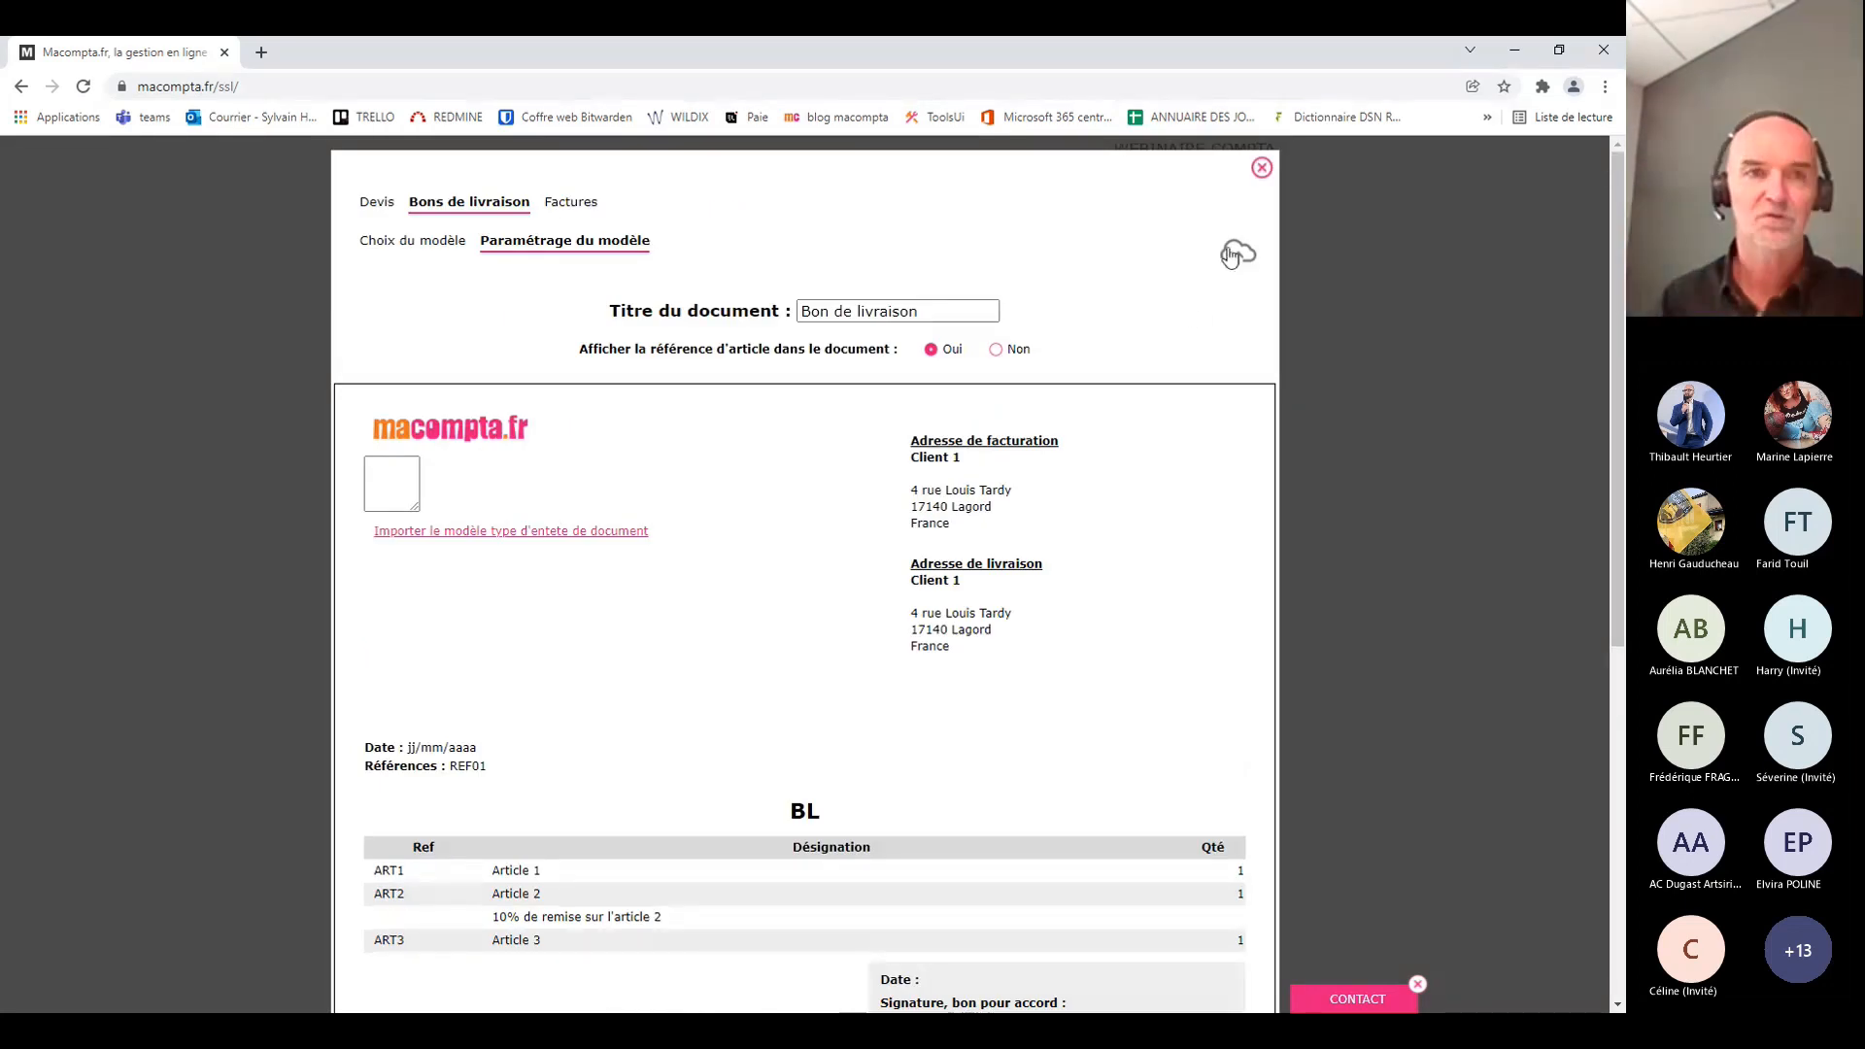
click(571, 201)
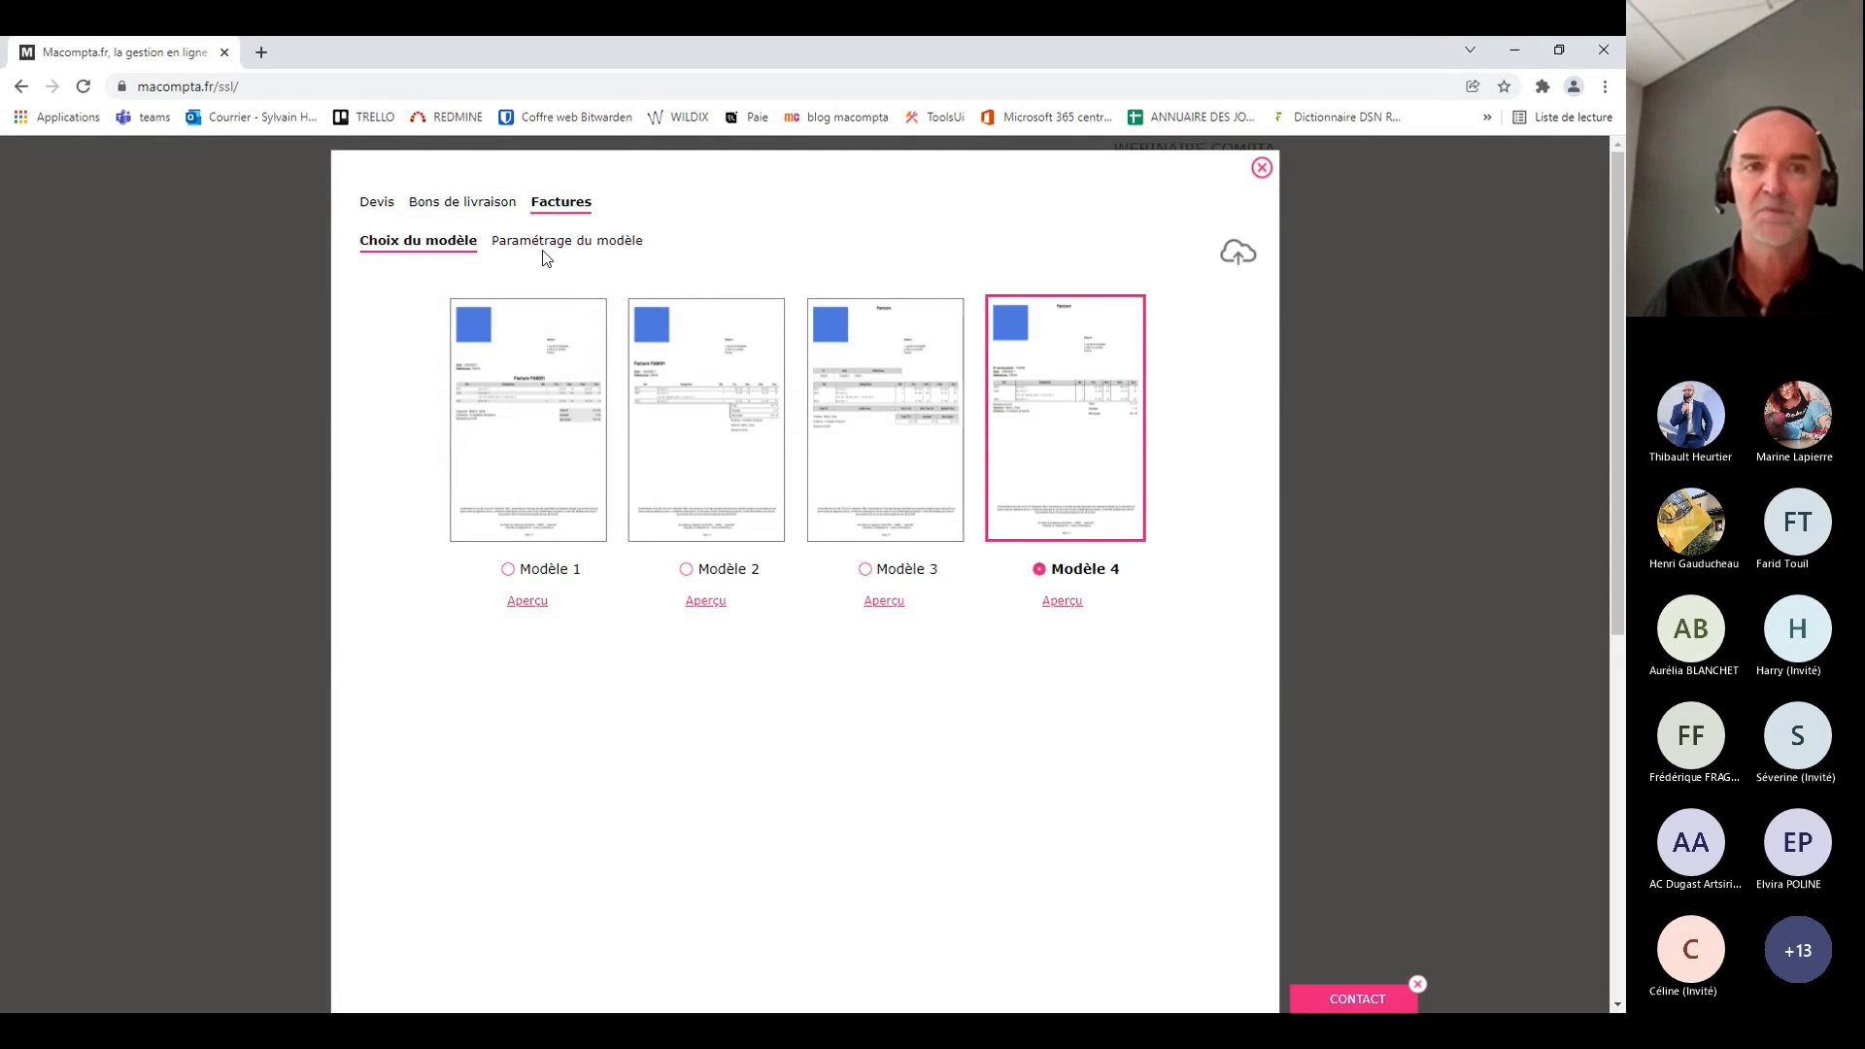
Close the commercial document setup, advance the assistant to the document type choice, and exit it
click(1262, 167)
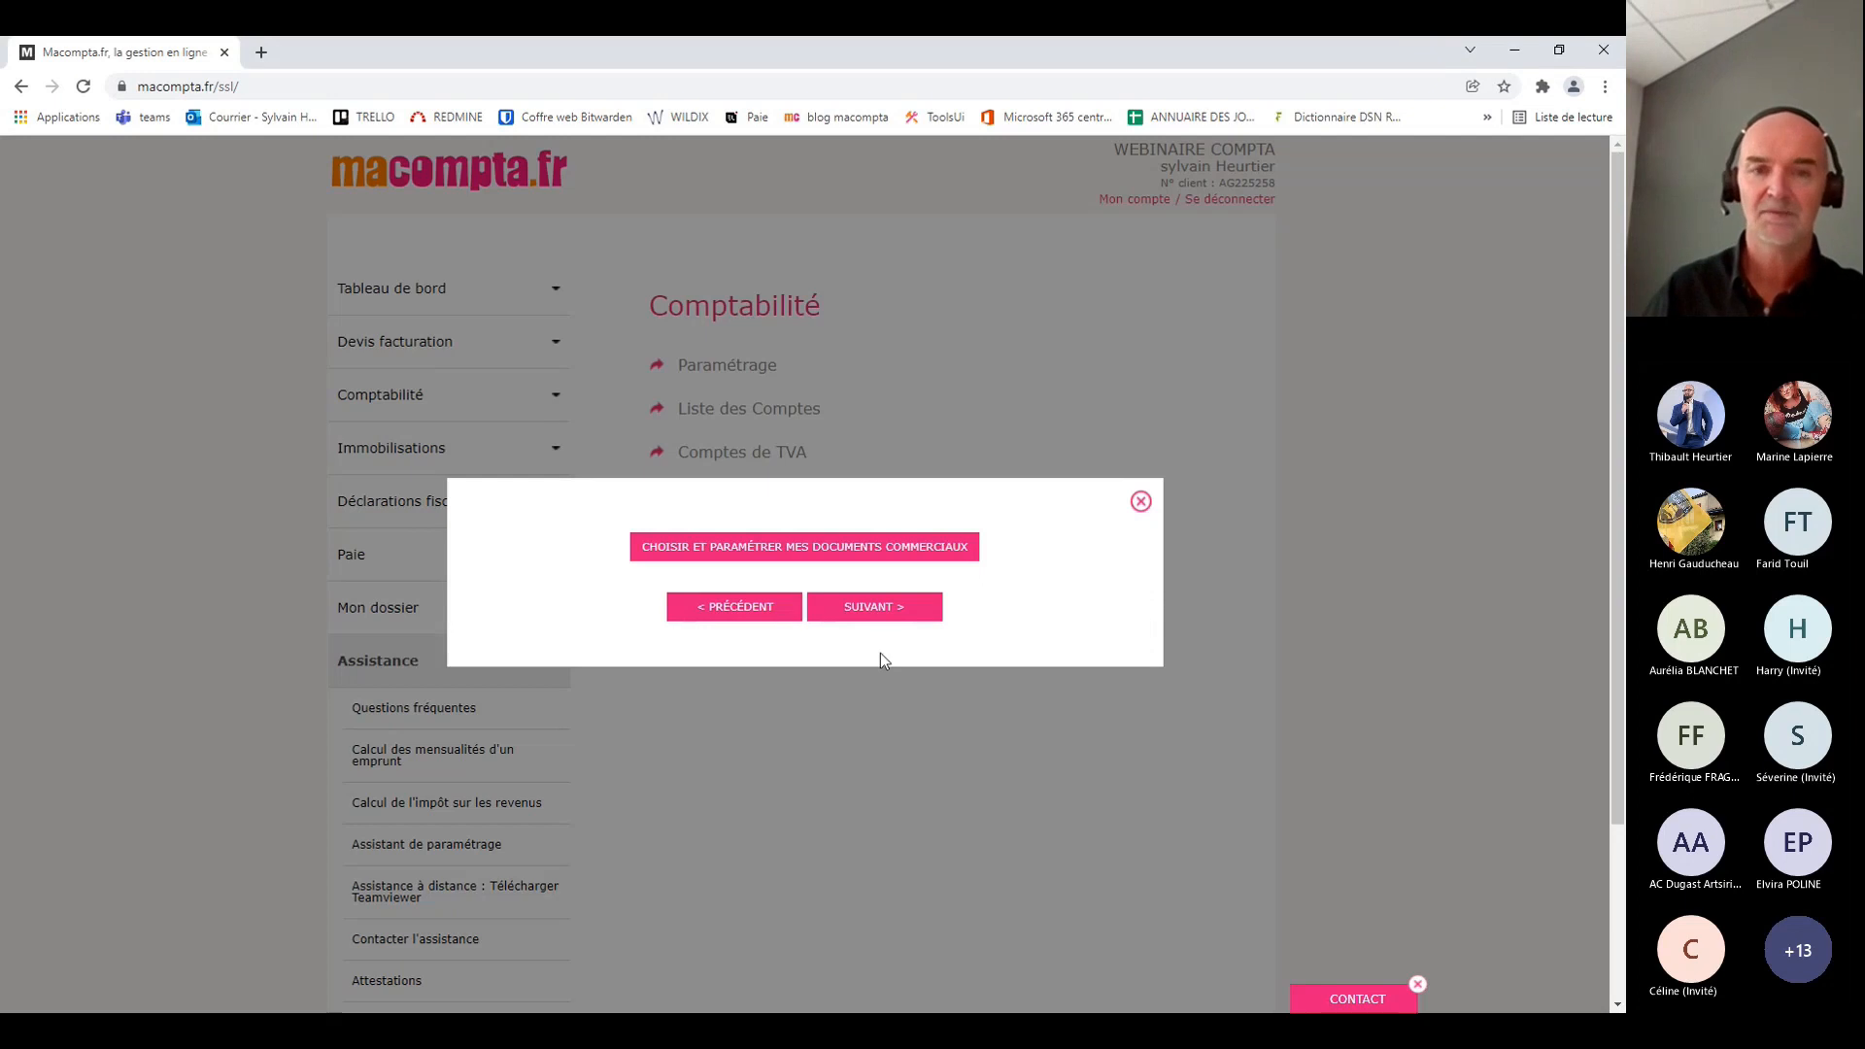
click(874, 609)
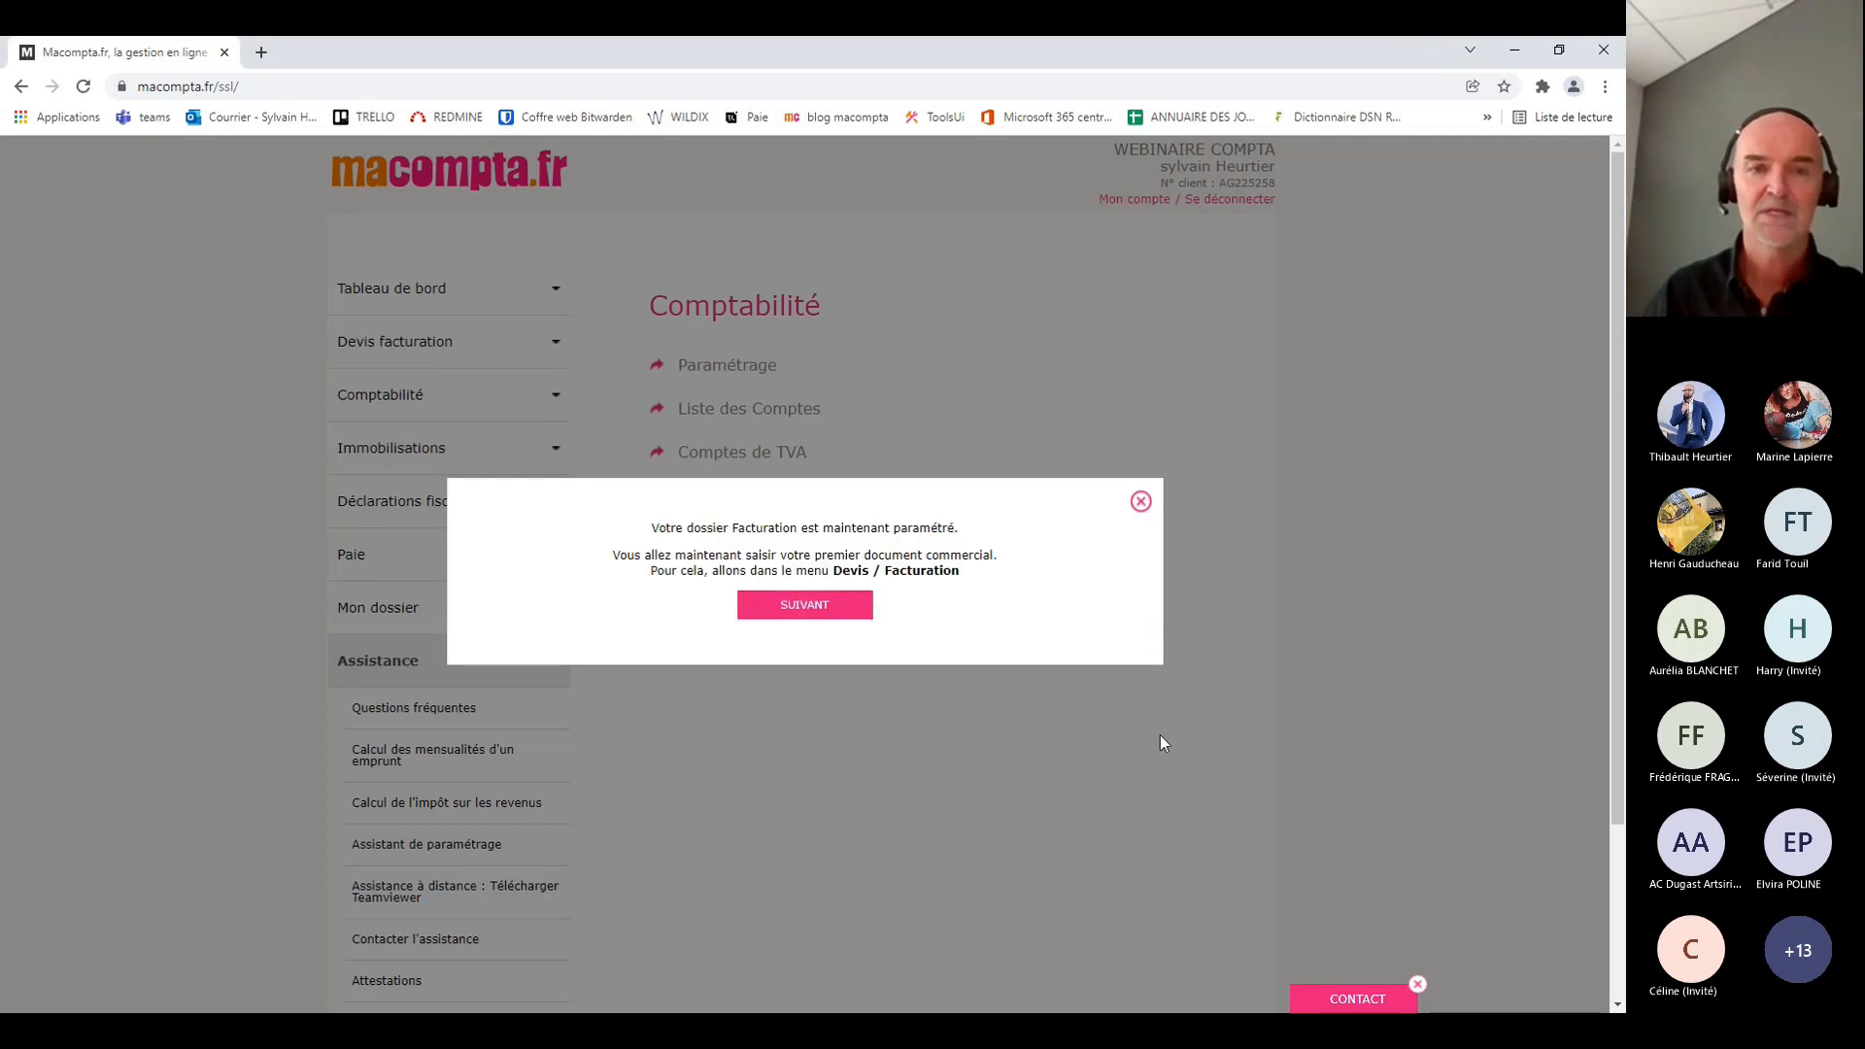
click(826, 608)
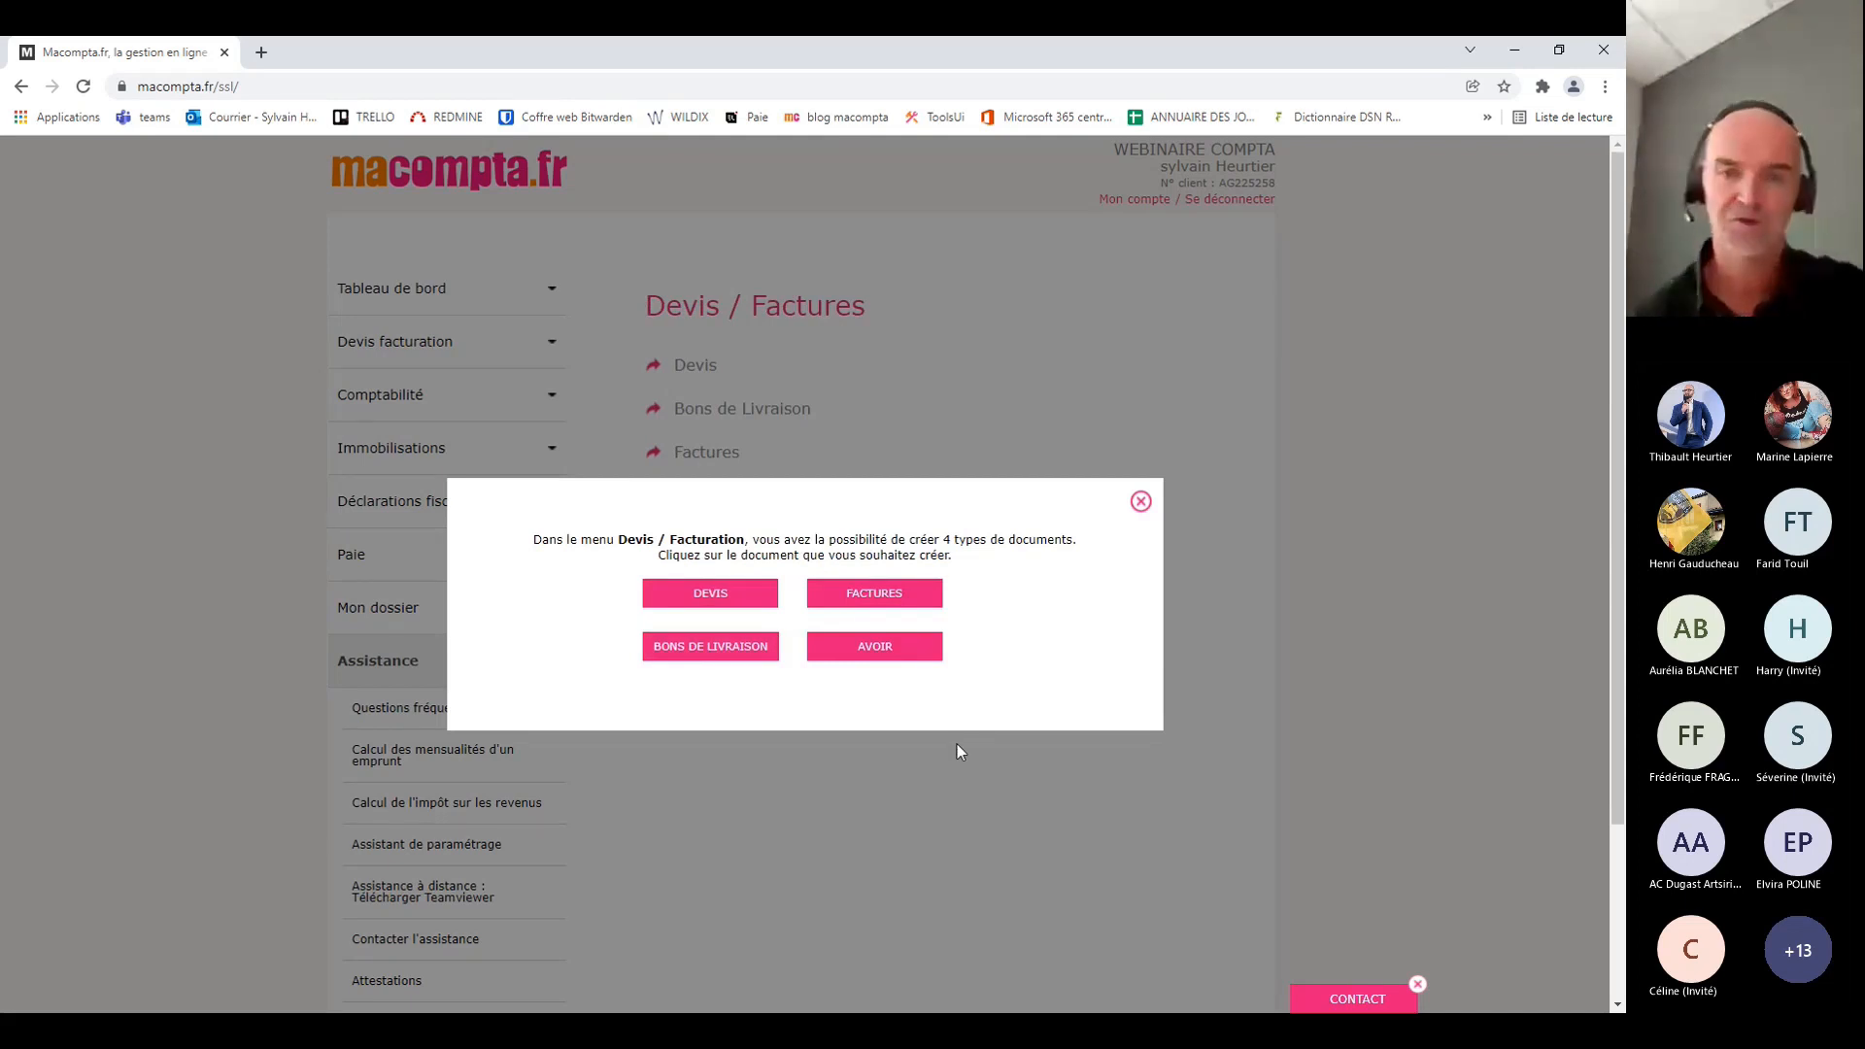
click(1141, 502)
Open the Paramétrage page for Devis facturation under Mon dossier
click(428, 661)
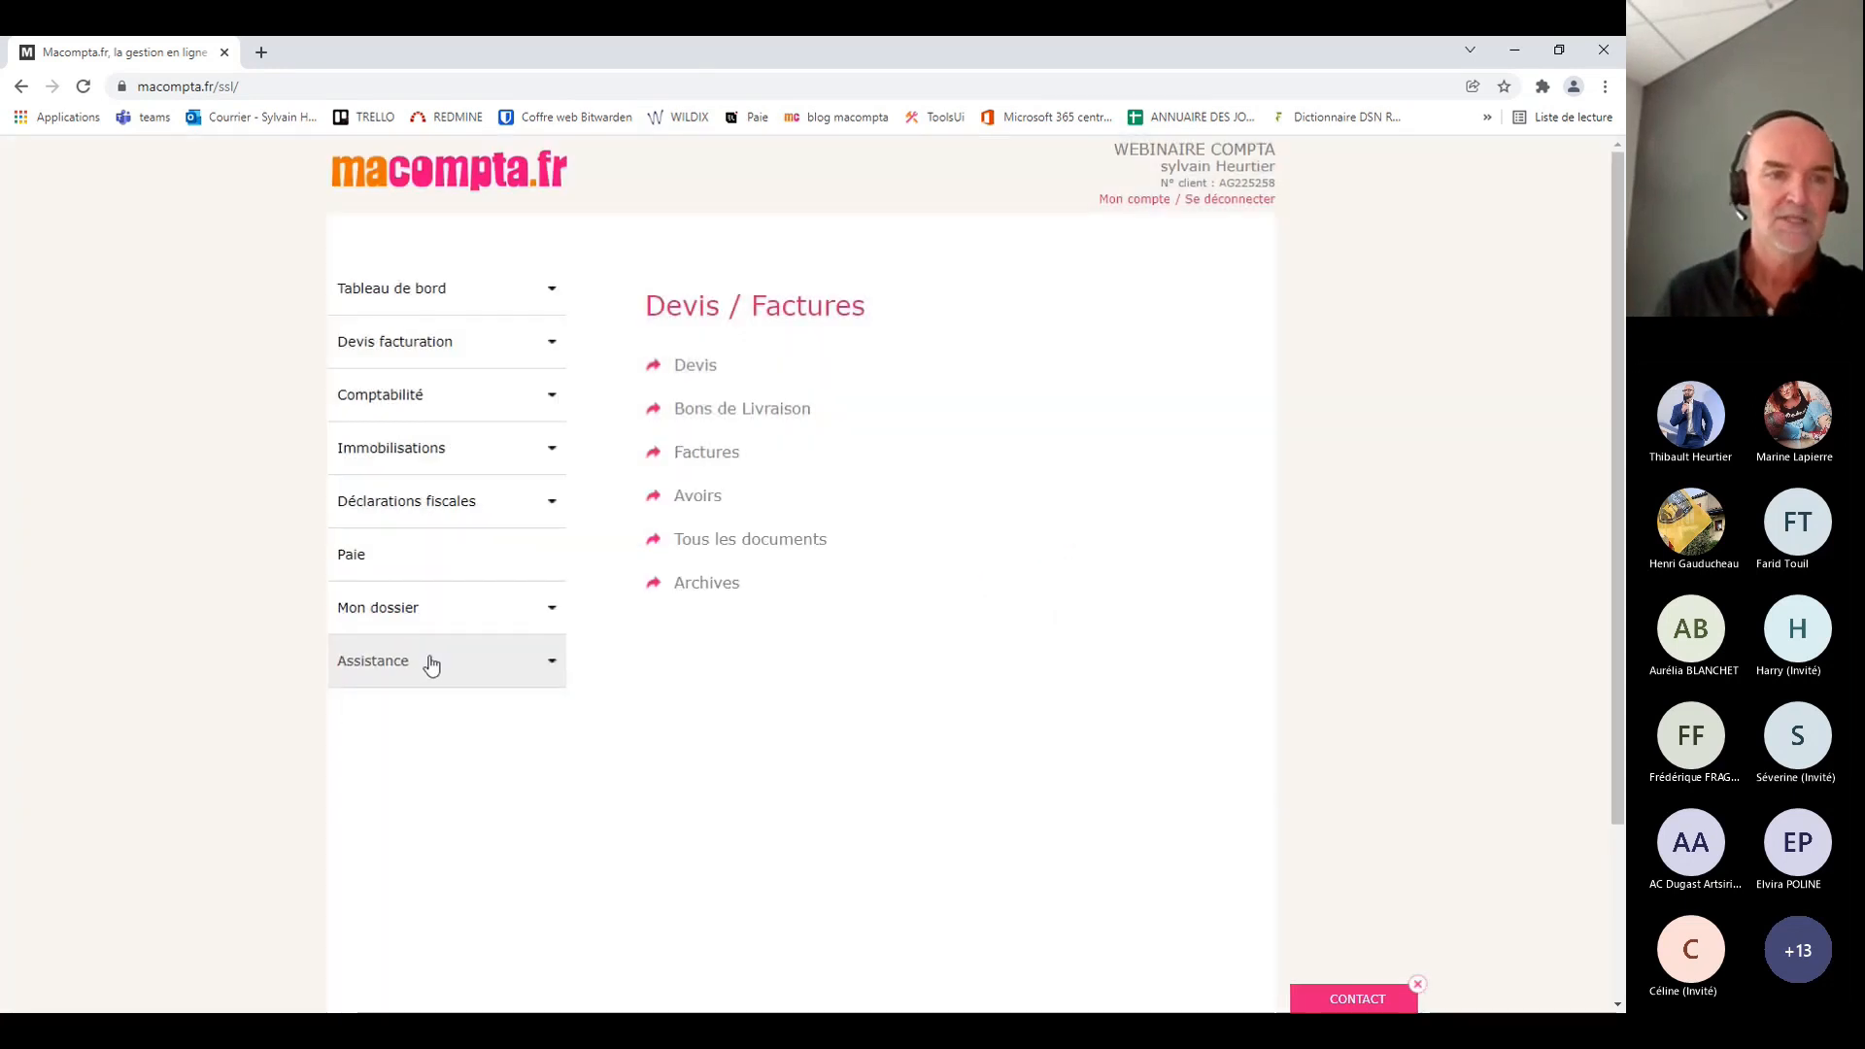
click(377, 612)
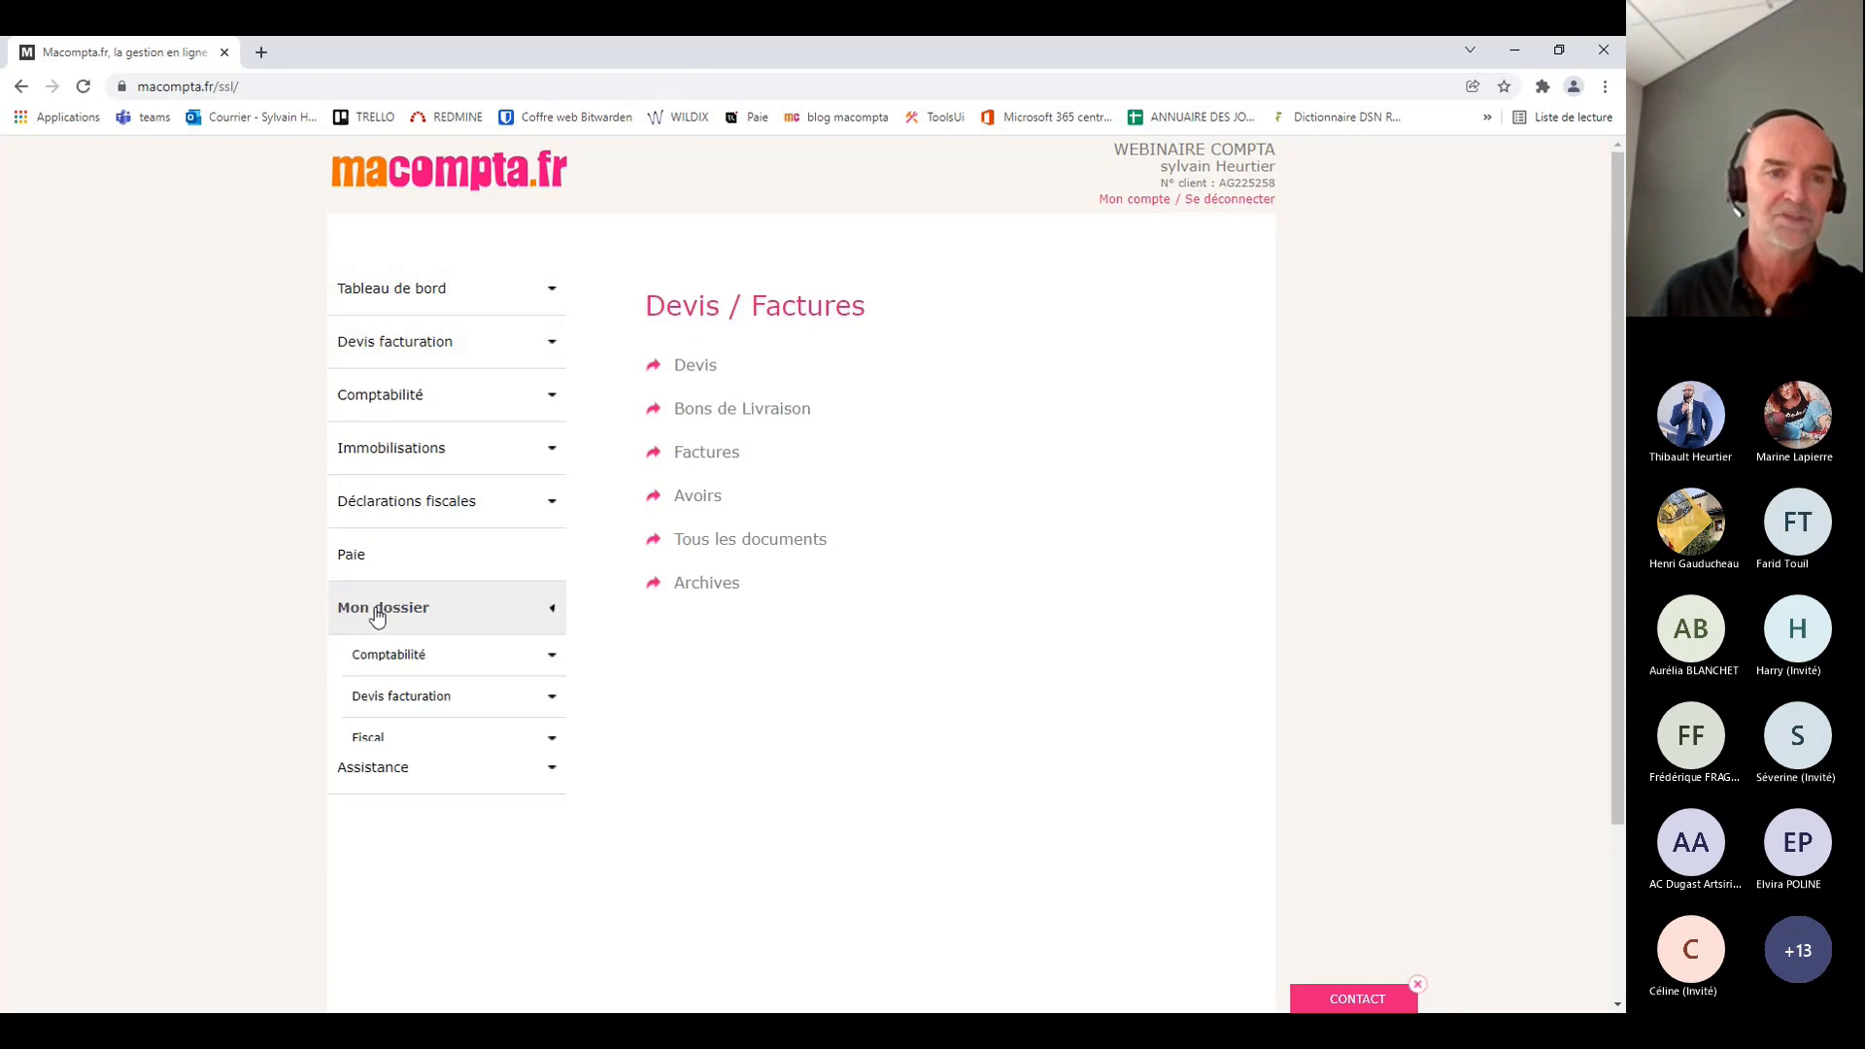
click(410, 697)
scroll(644, 818, down, 1)
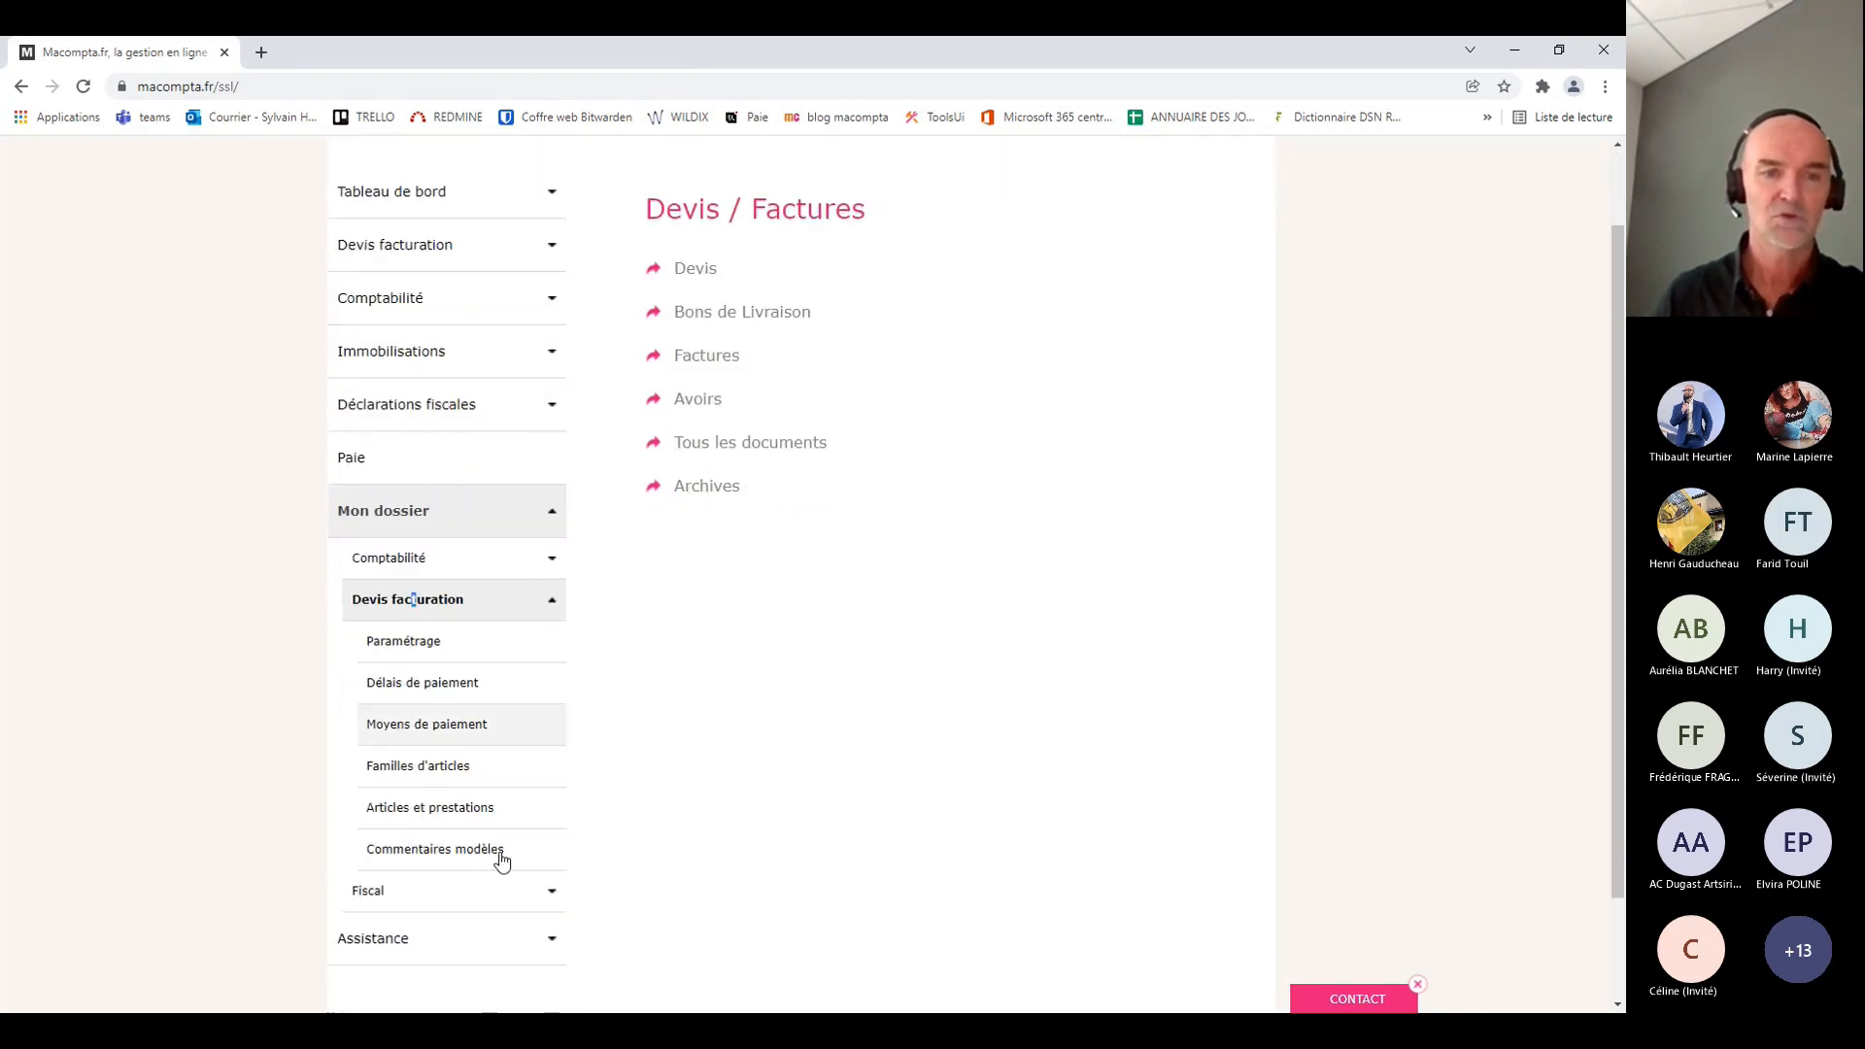
click(420, 641)
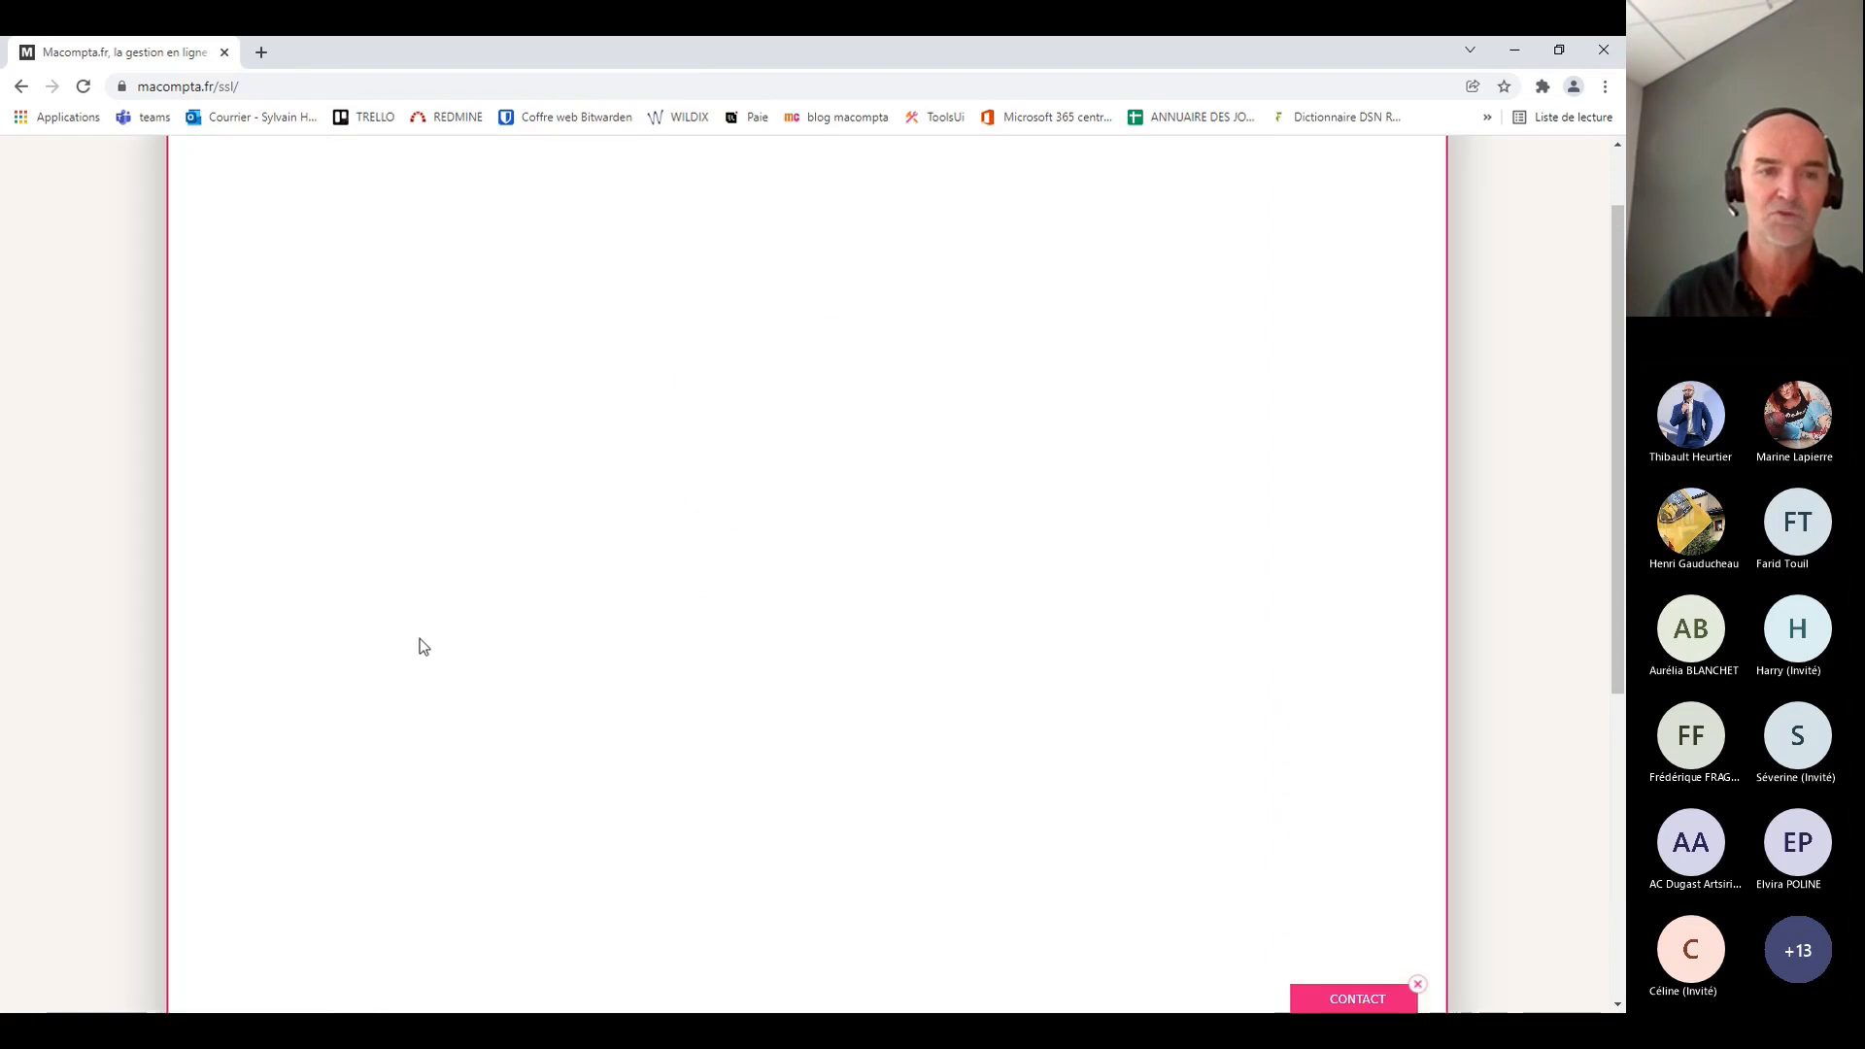
scroll(1302, 629, up, 1)
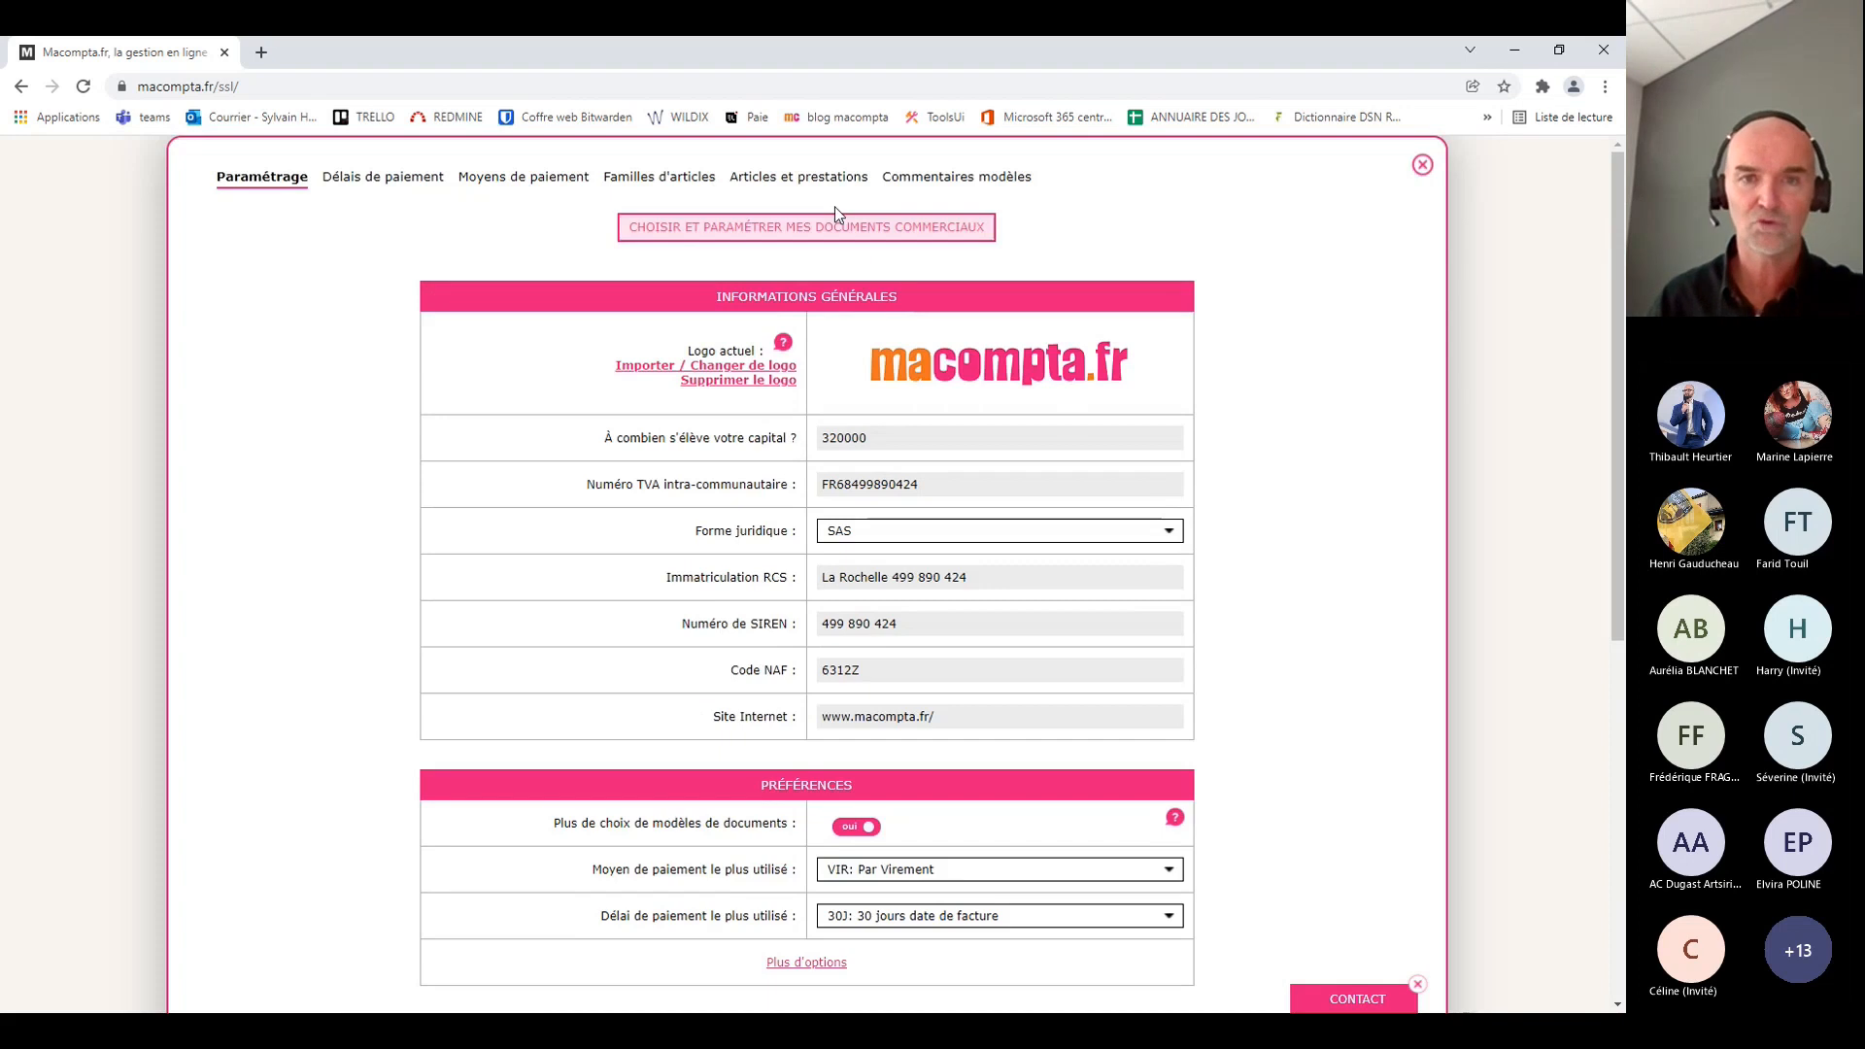
Review the invoicing settings and switch the wider choice of document templates off and back on
scroll(1320, 745, down, 2)
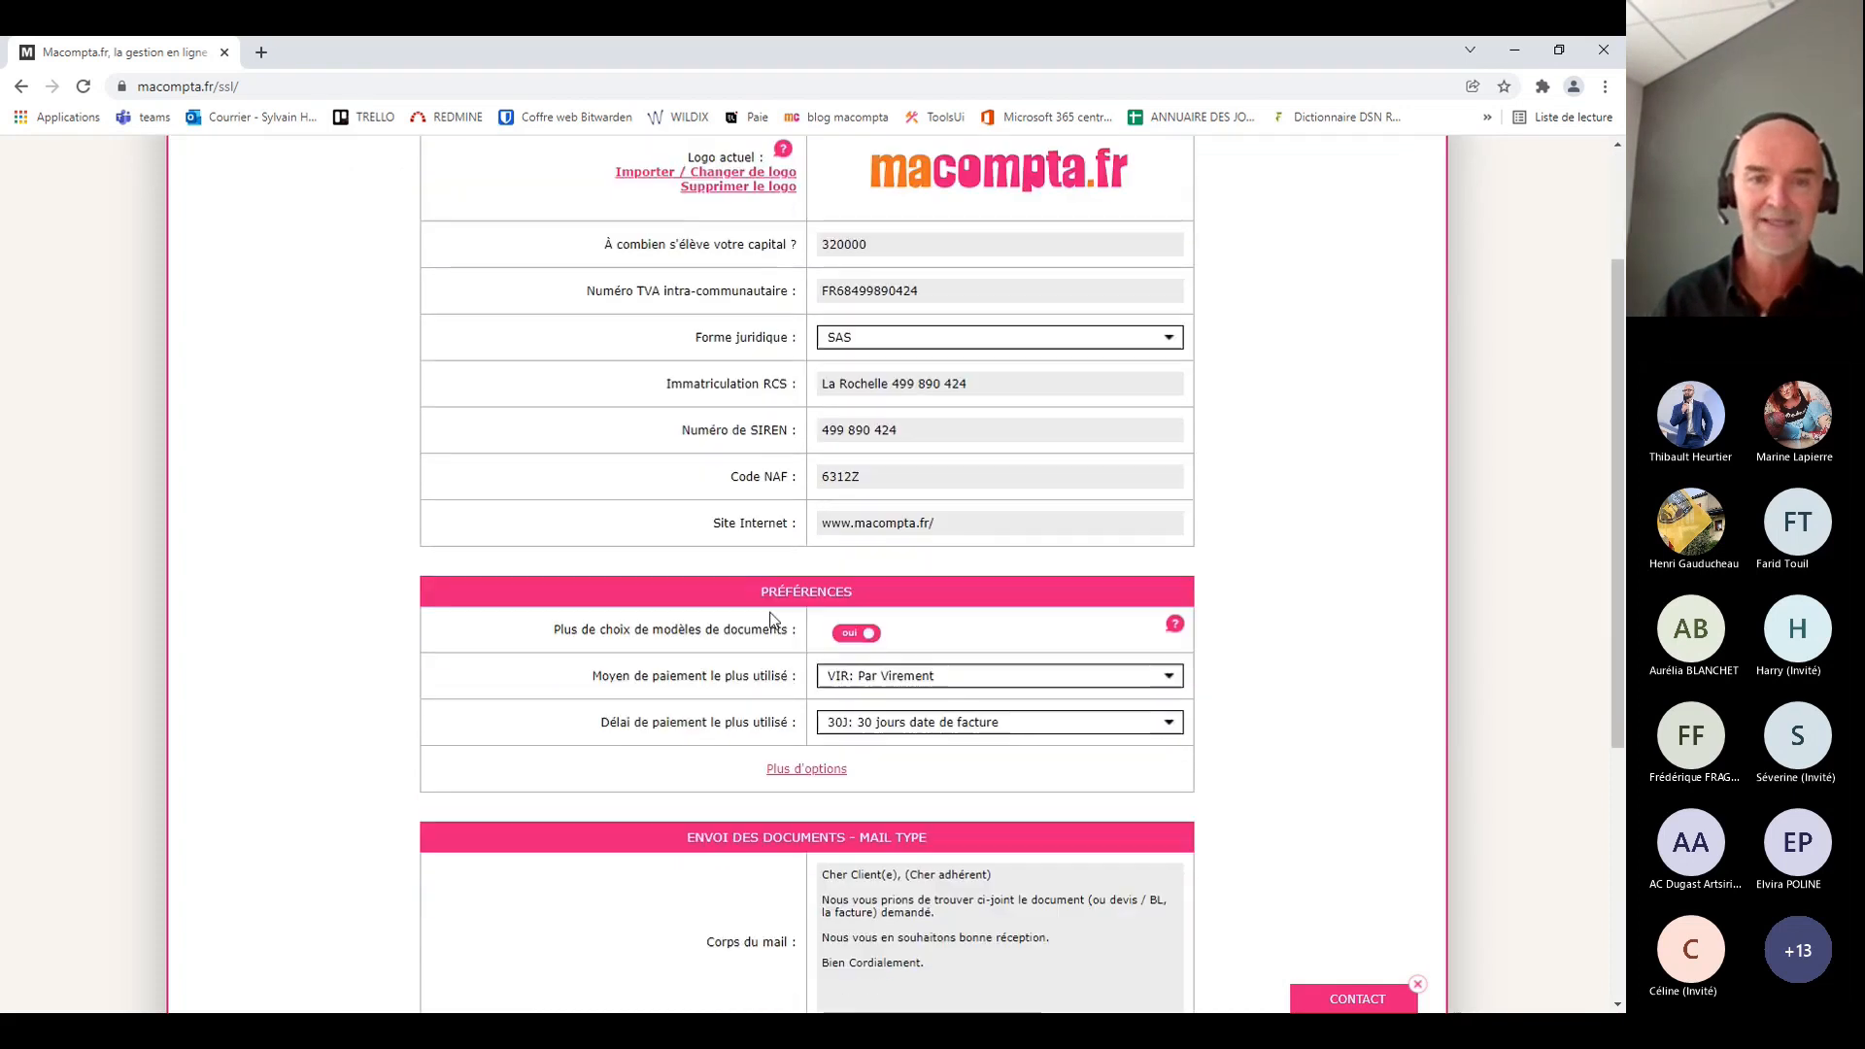
scroll(1448, 865, up, 2)
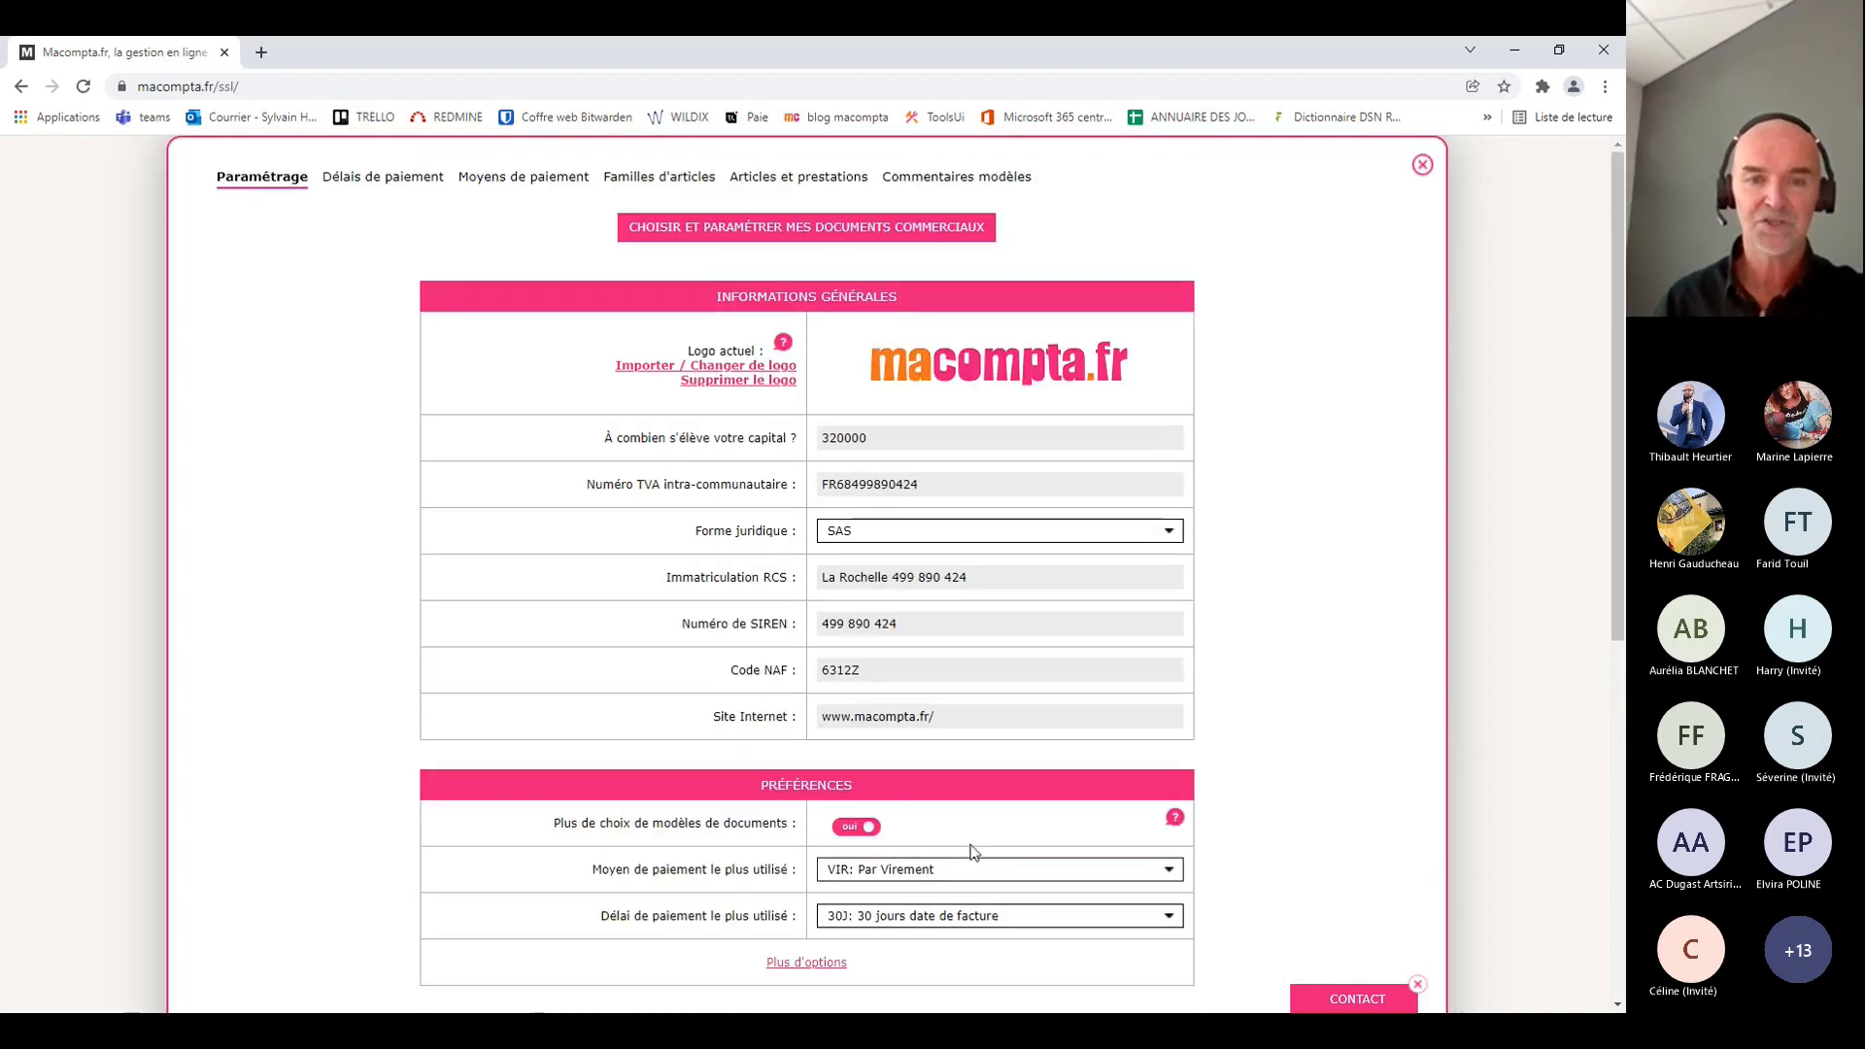
click(861, 834)
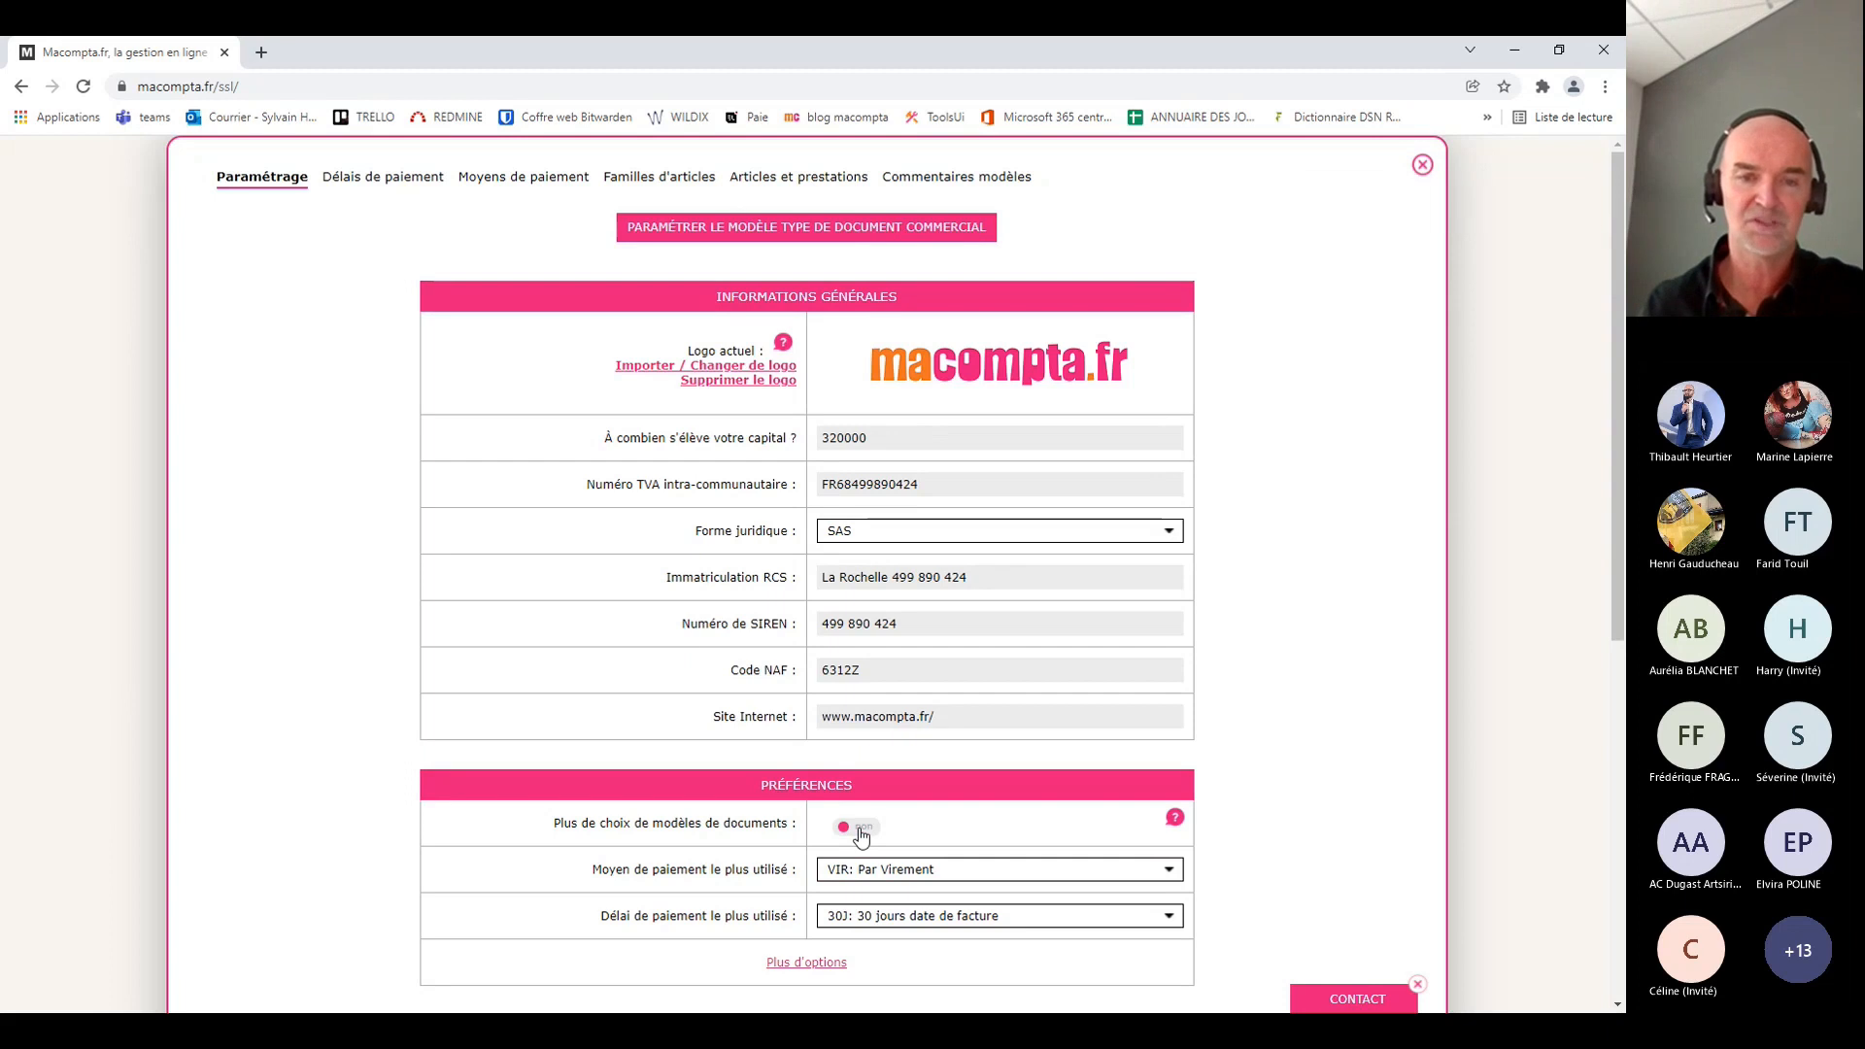
click(861, 832)
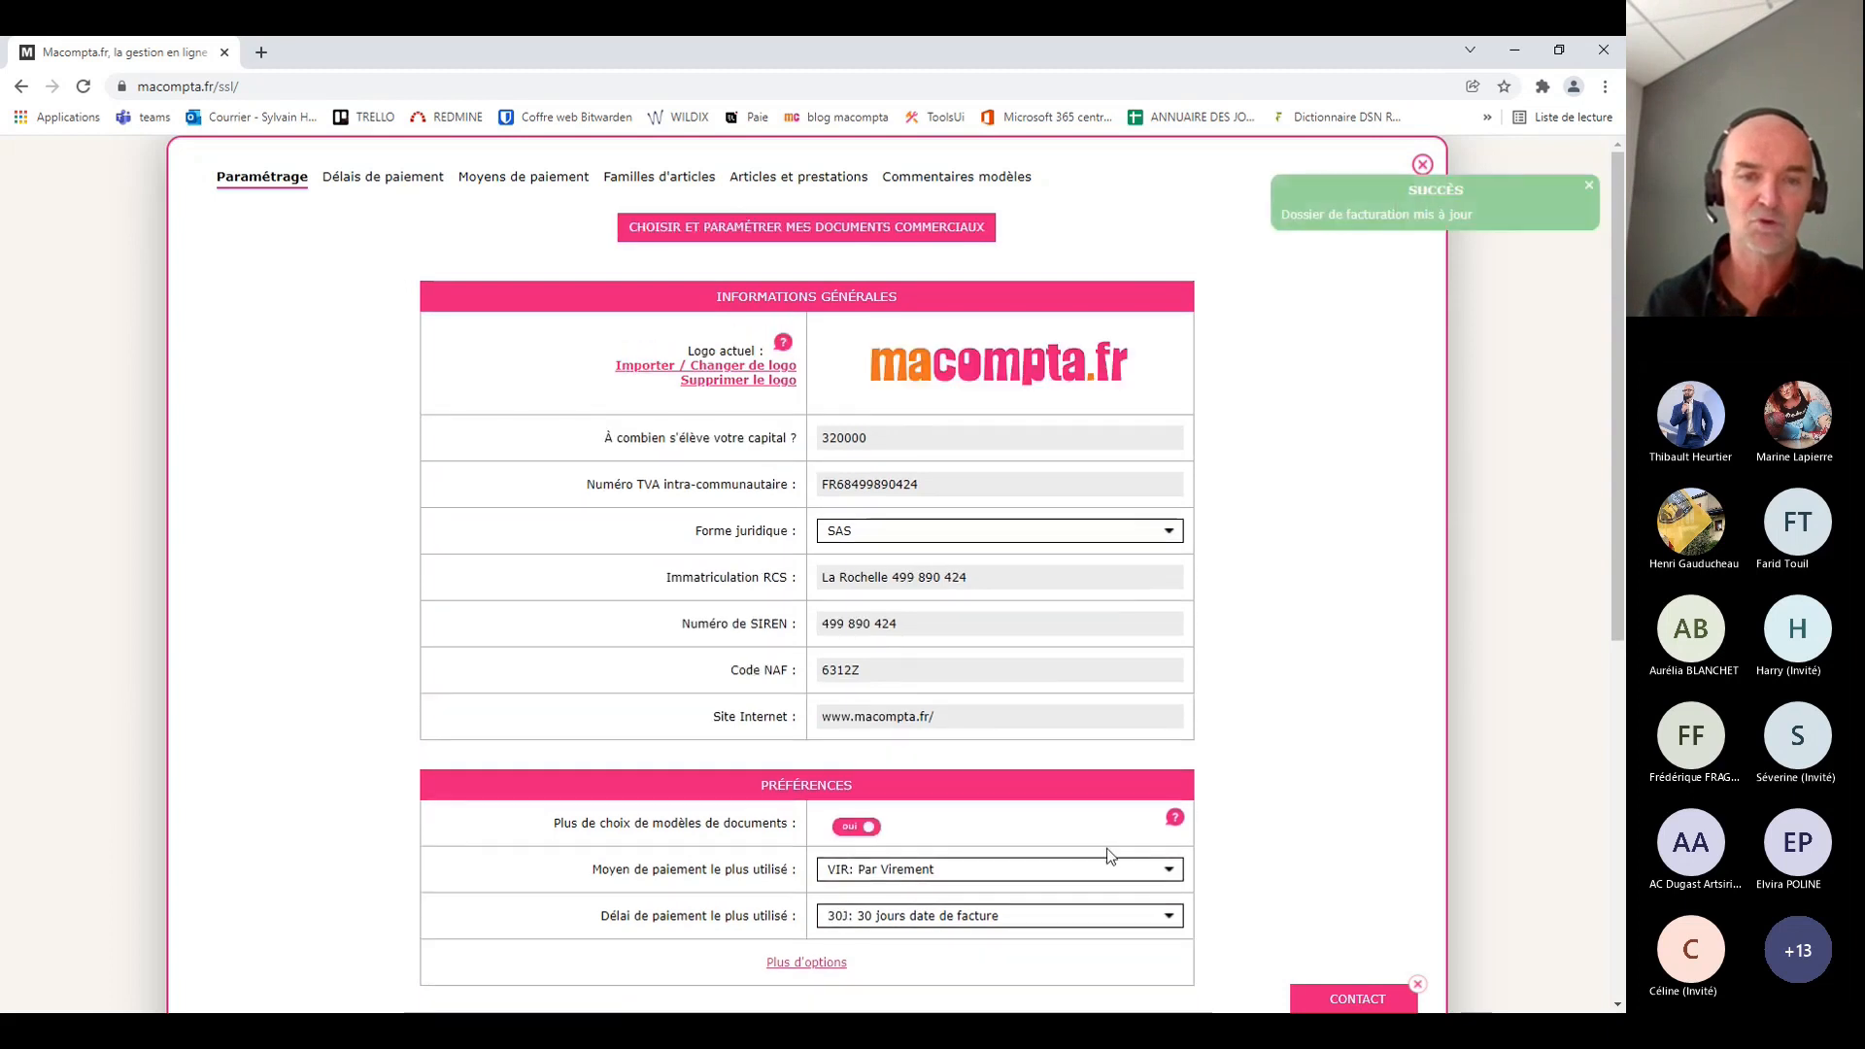
Expand the additional invoicing preferences and review them along with the standard email body and signature
scroll(1361, 836, down, 3)
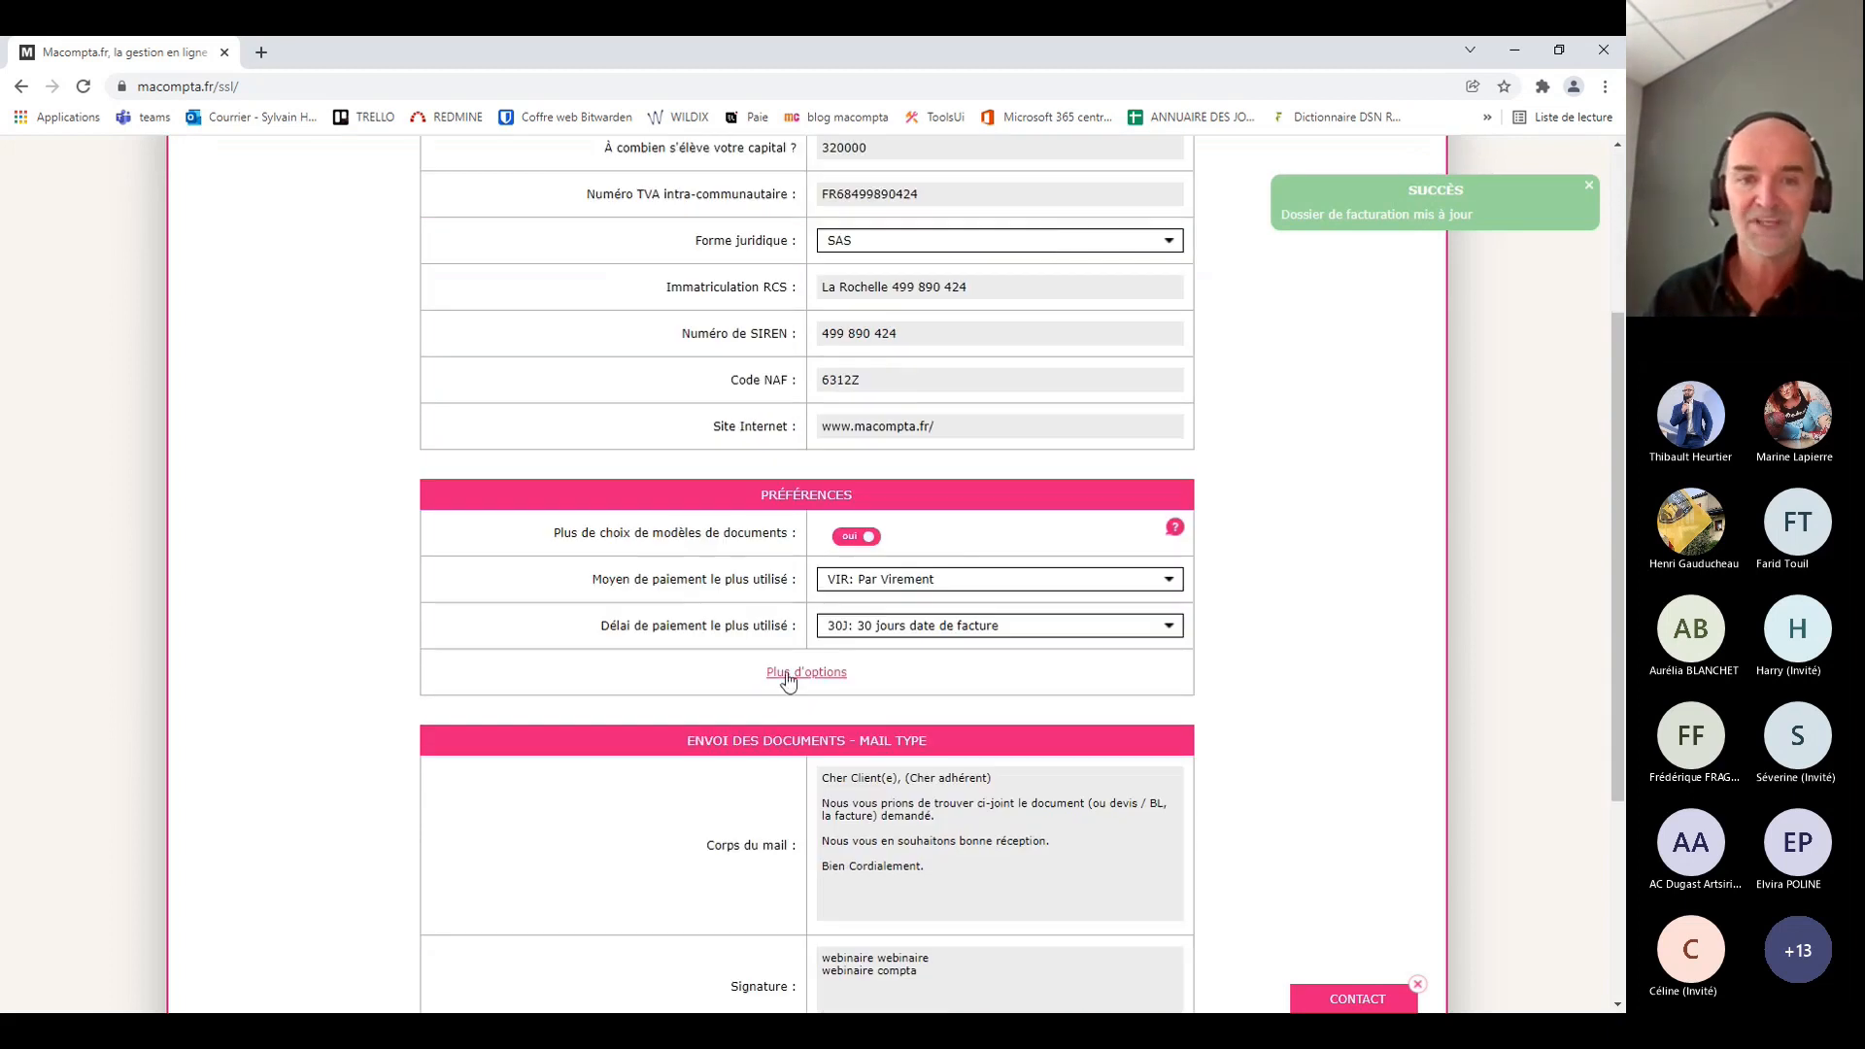
click(788, 673)
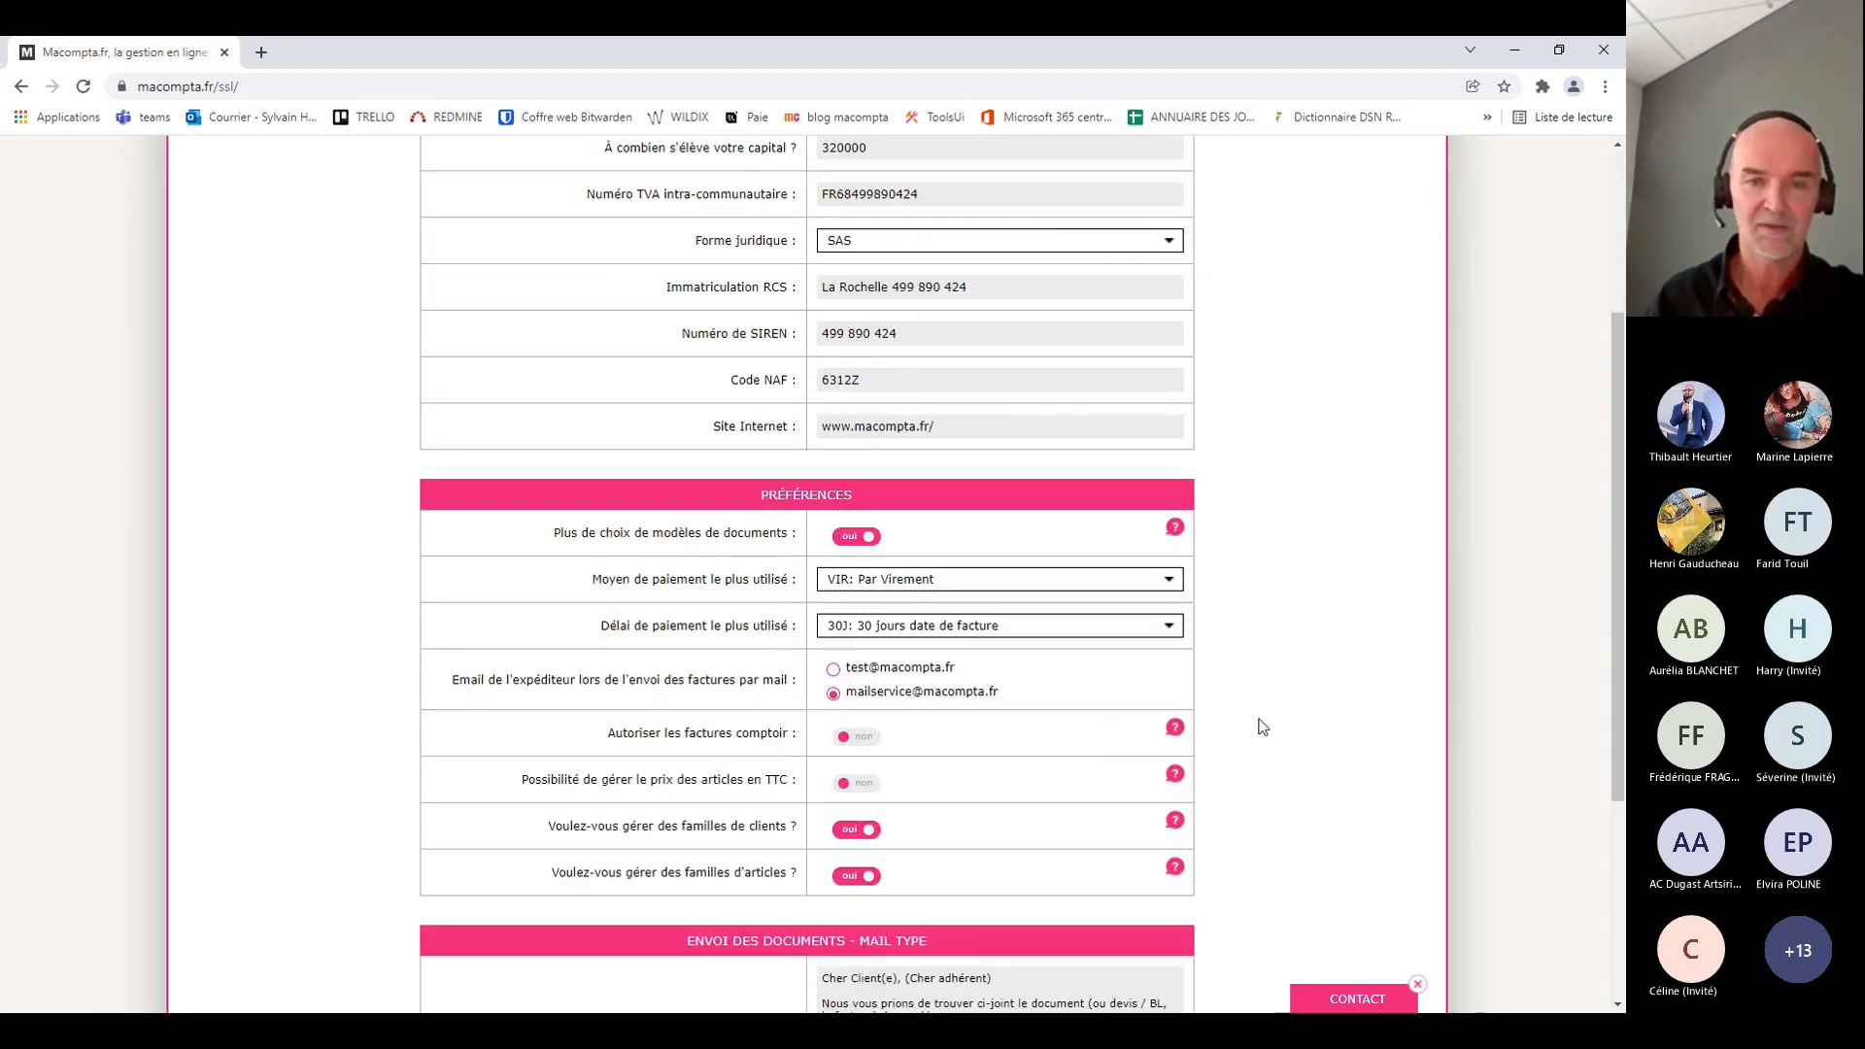
scroll(1307, 729, down, 1)
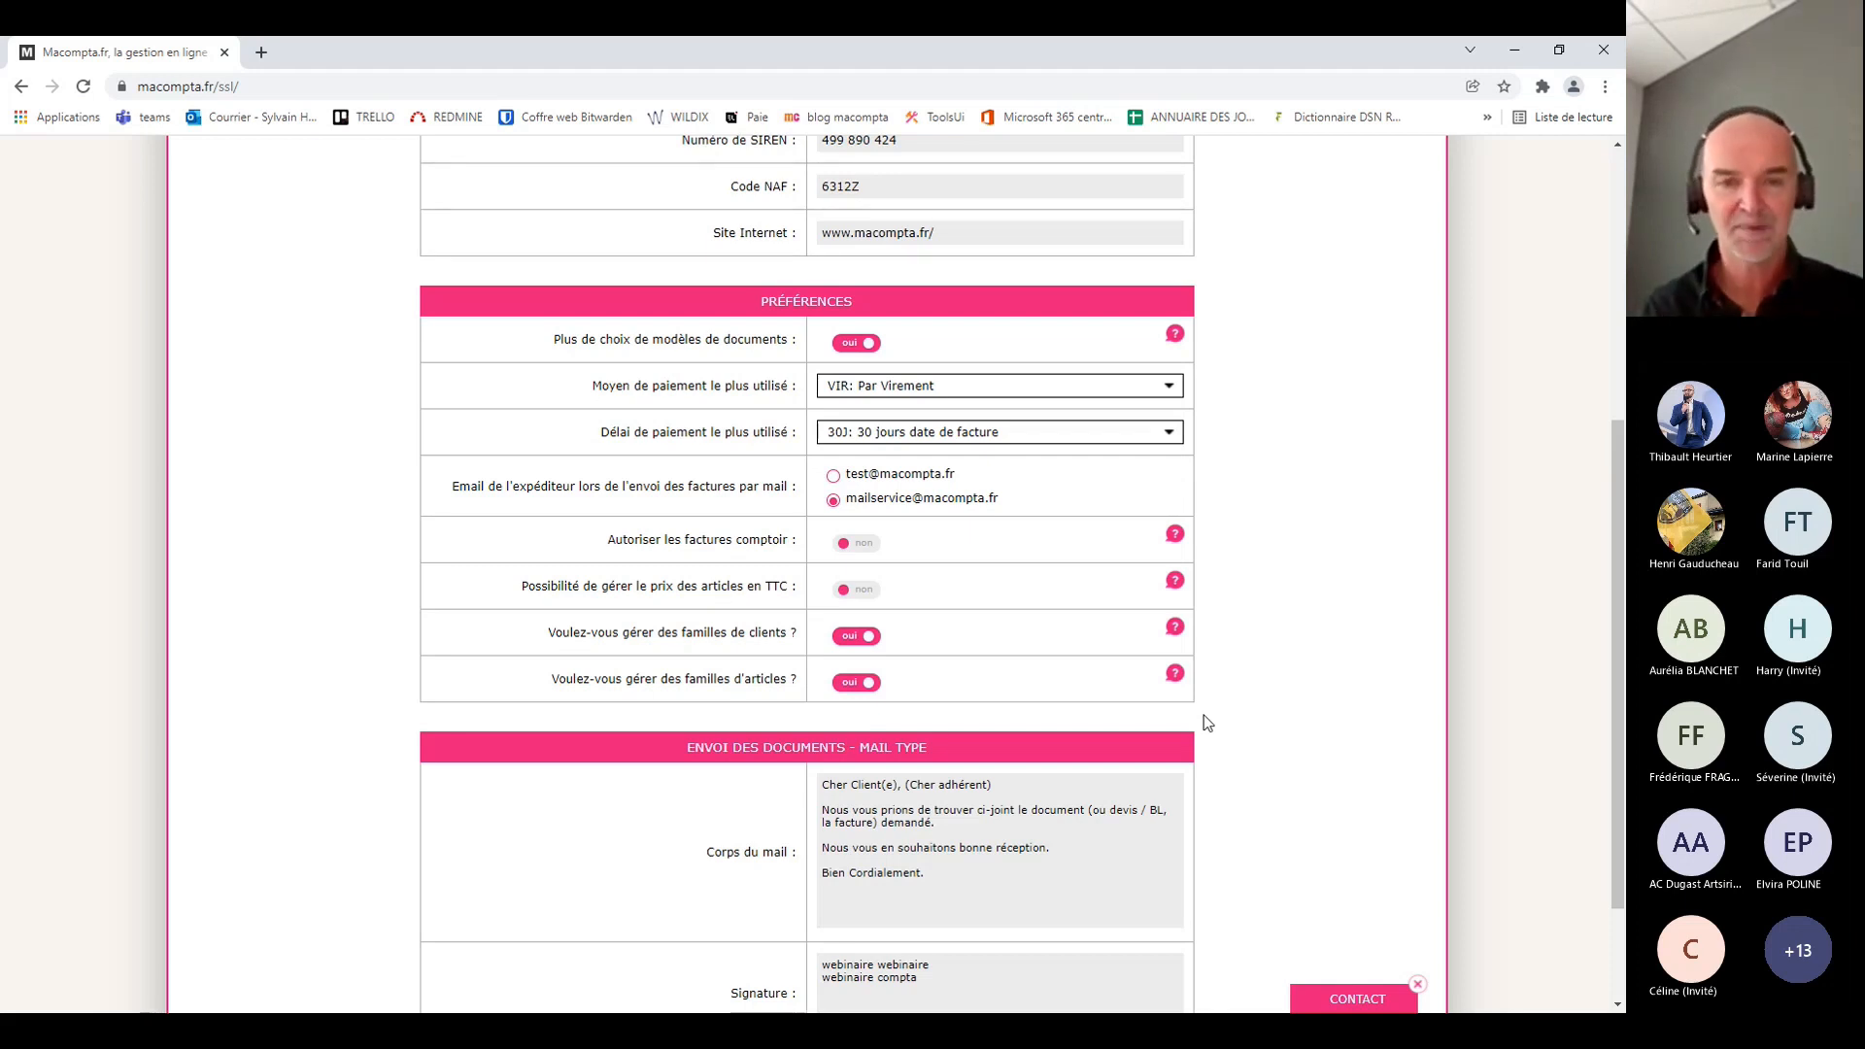
scroll(1215, 731, down, 2)
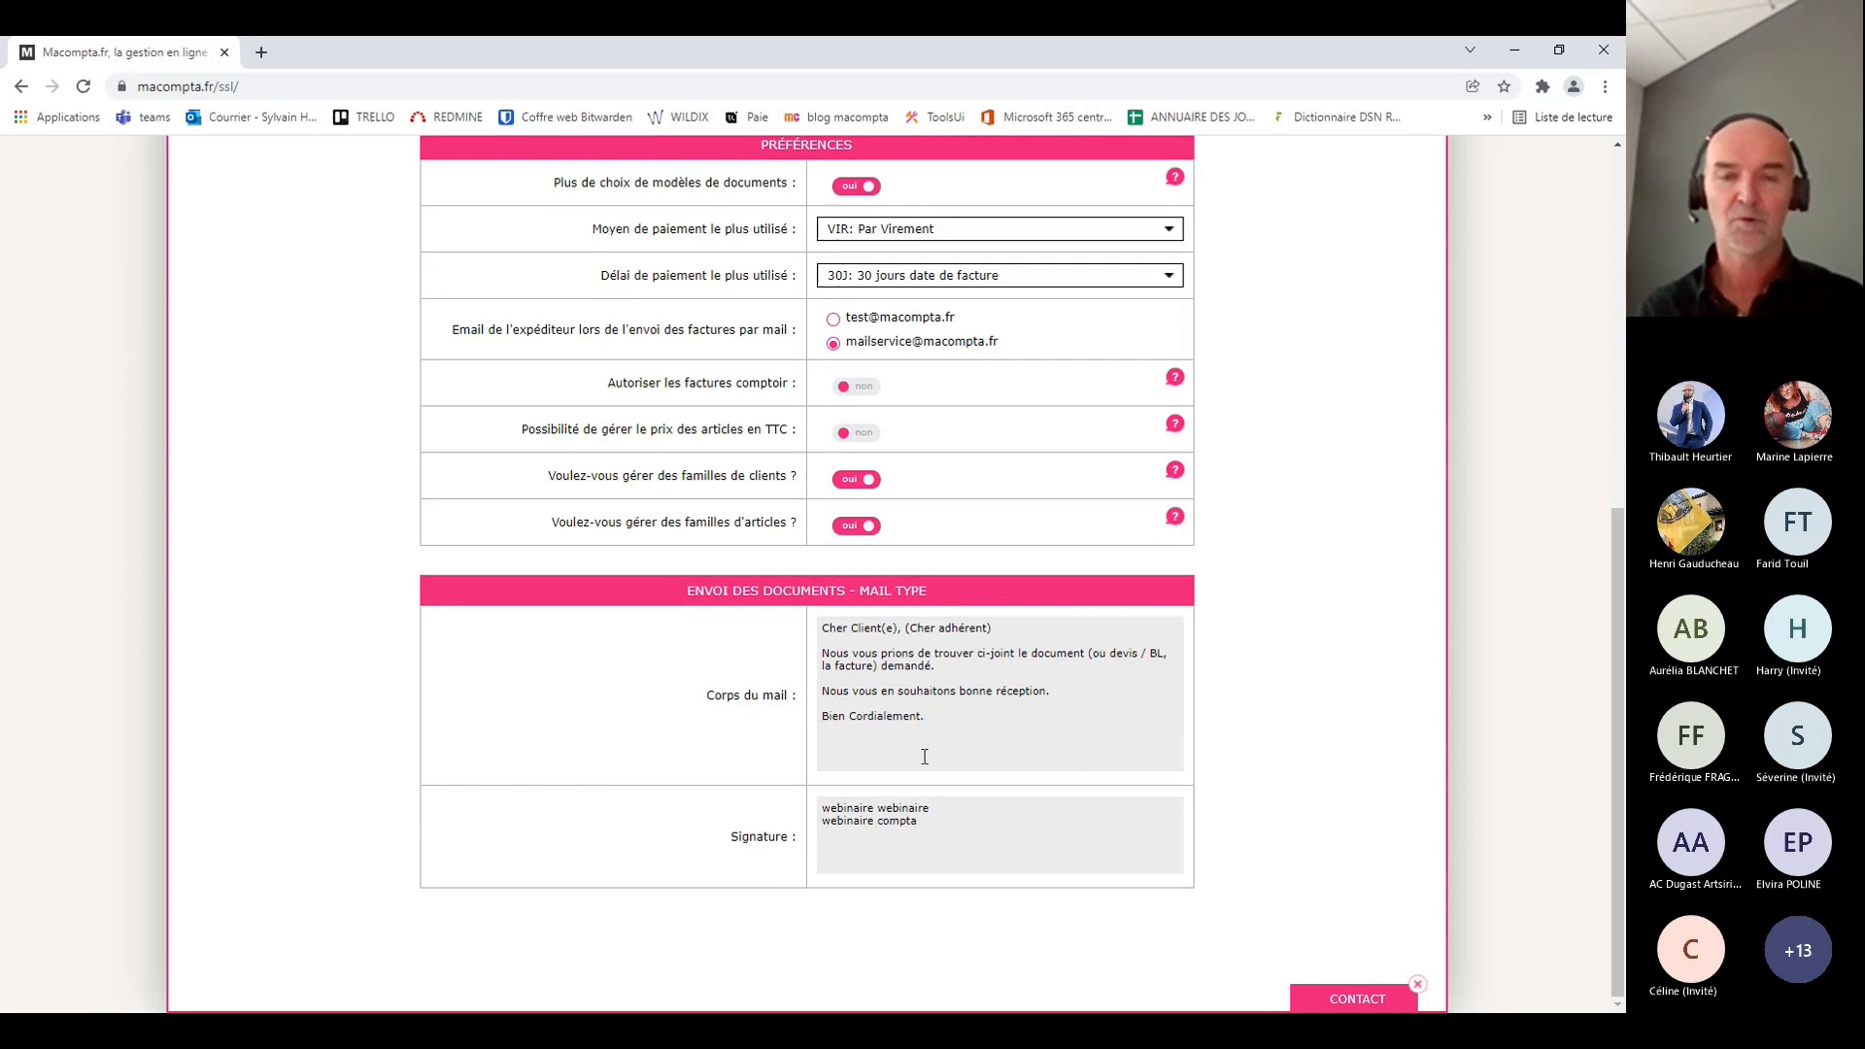
scroll(1088, 750, up, 7)
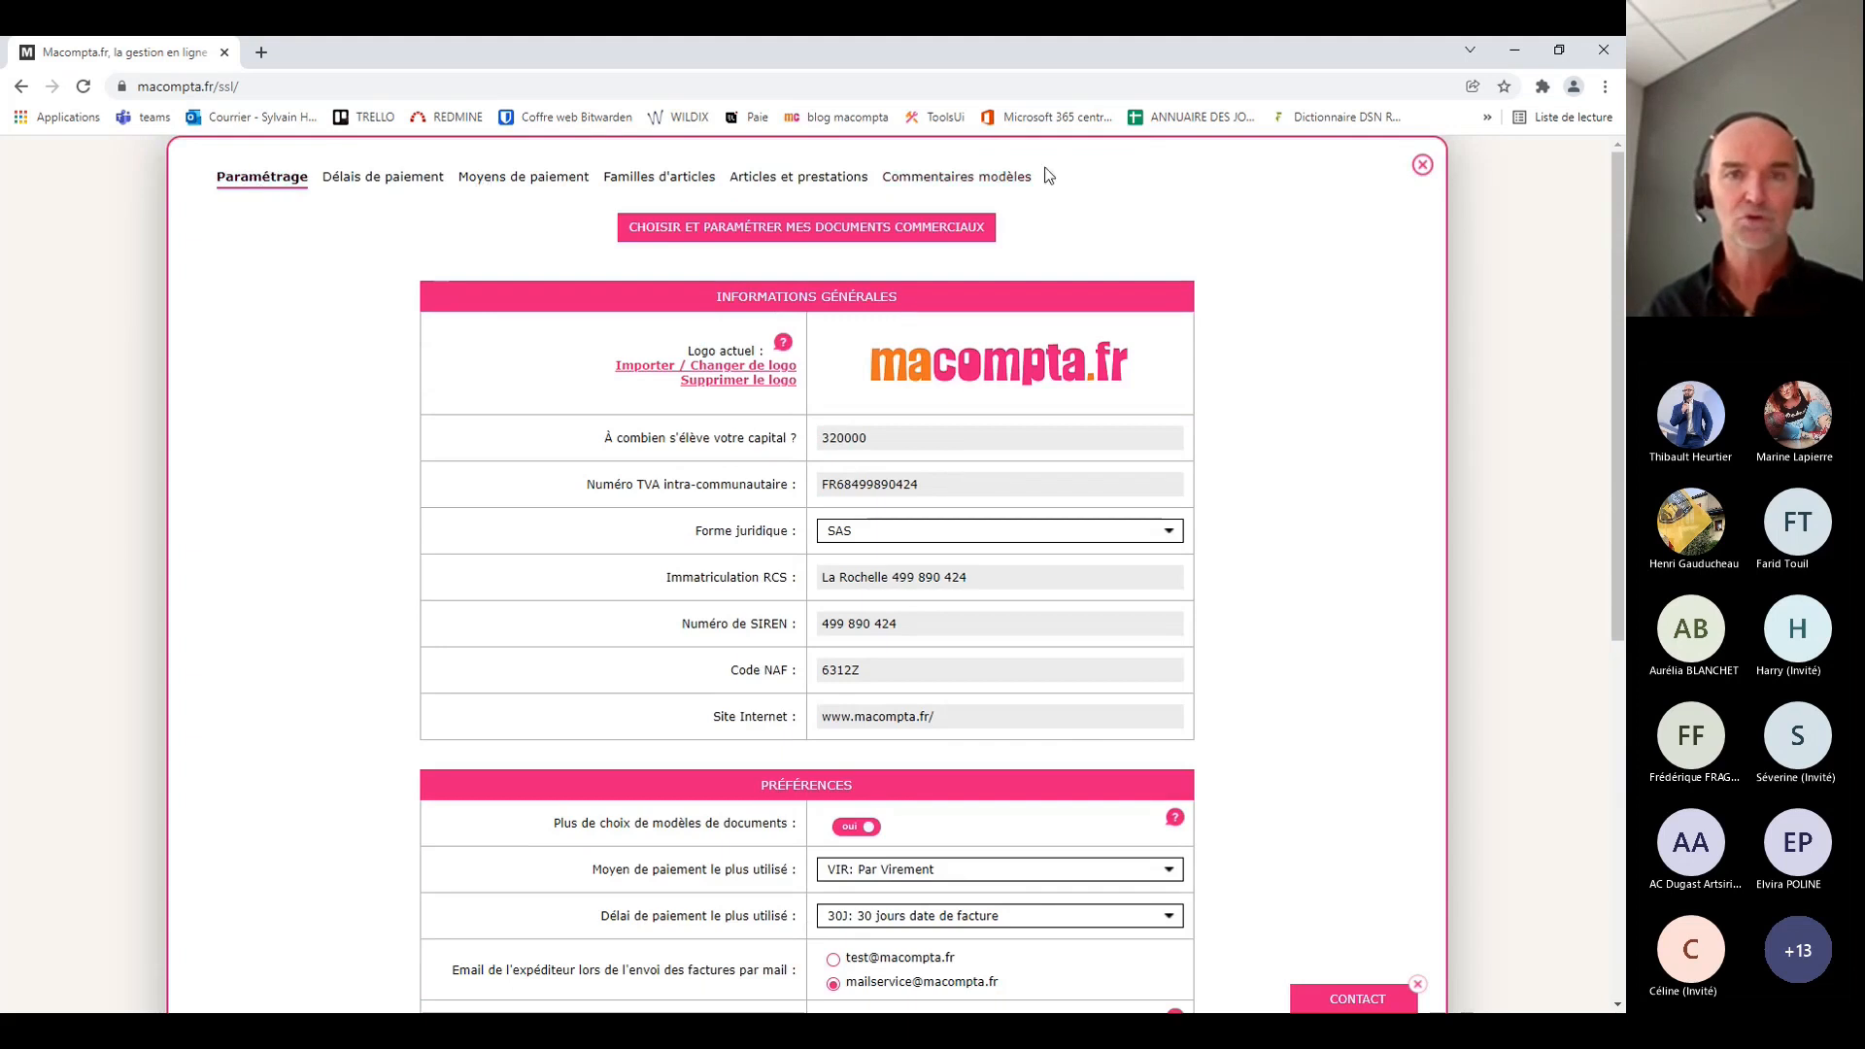
Review the payment terms, payment methods, article families, articles and services, and template comments in the invoicing settings
click(376, 184)
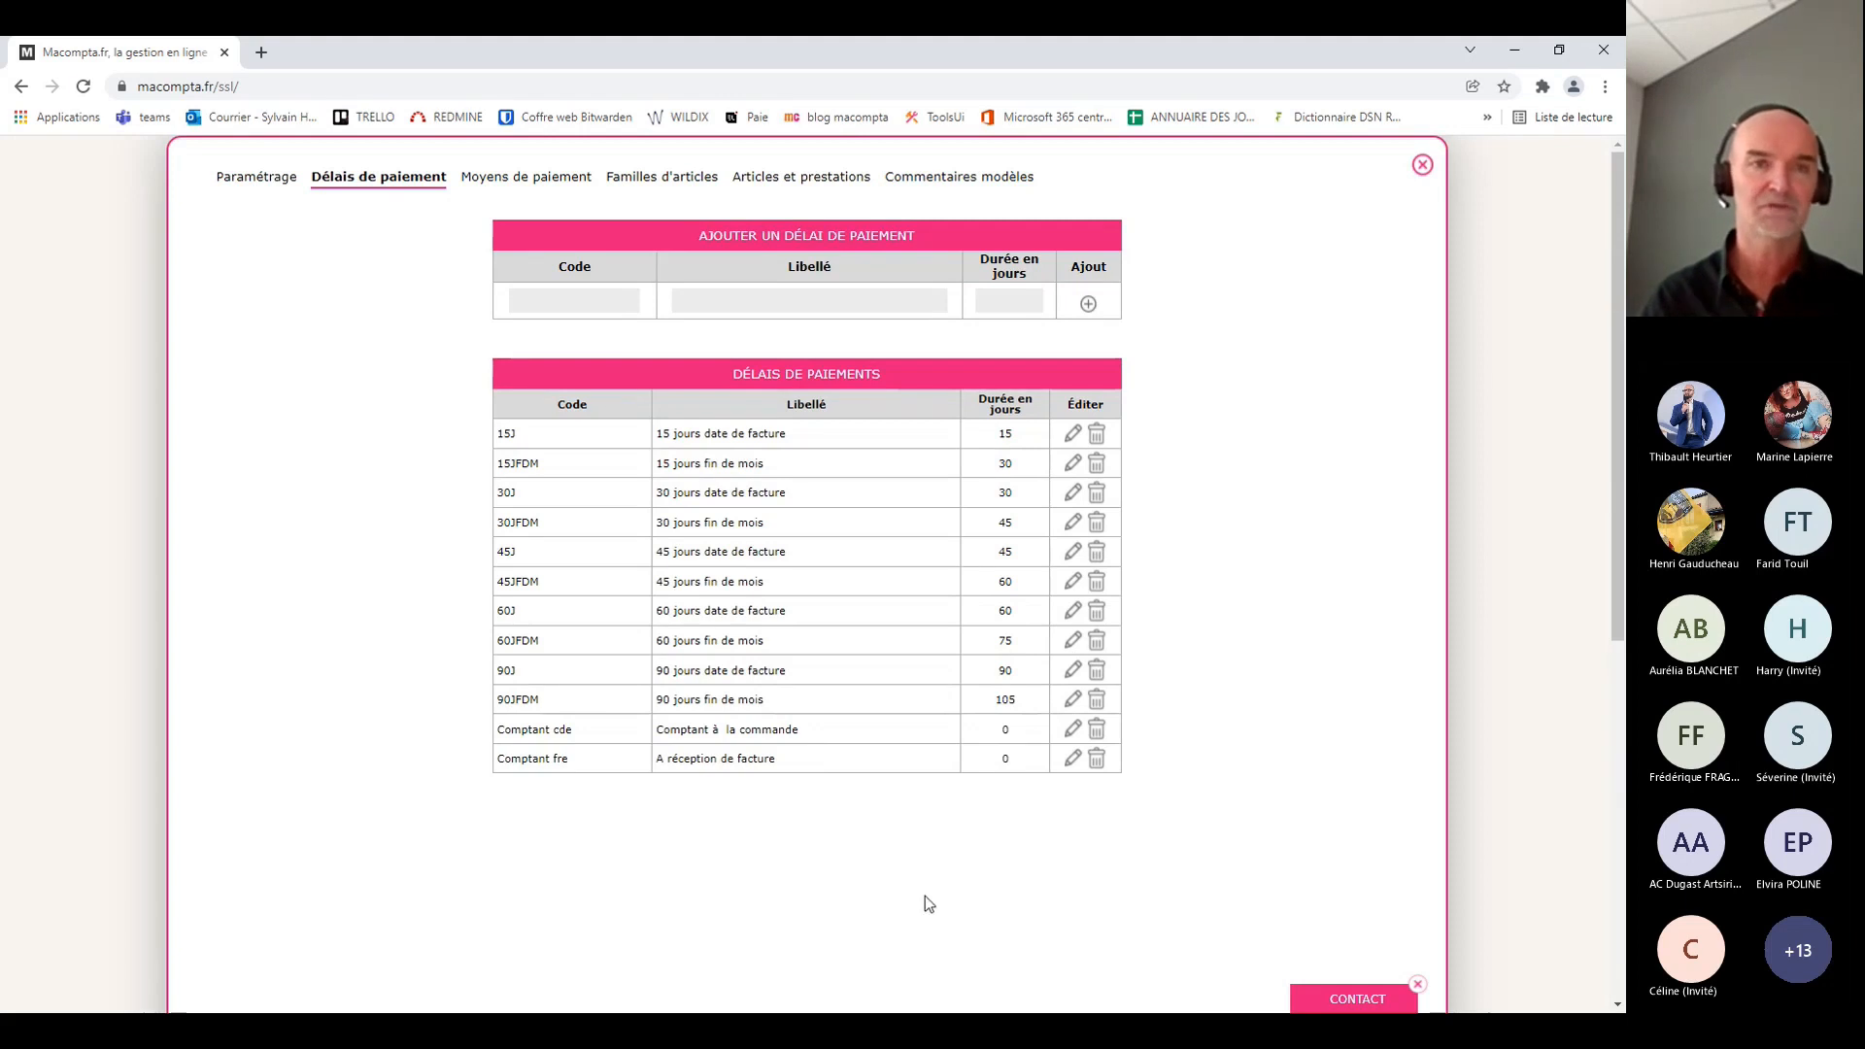
click(540, 175)
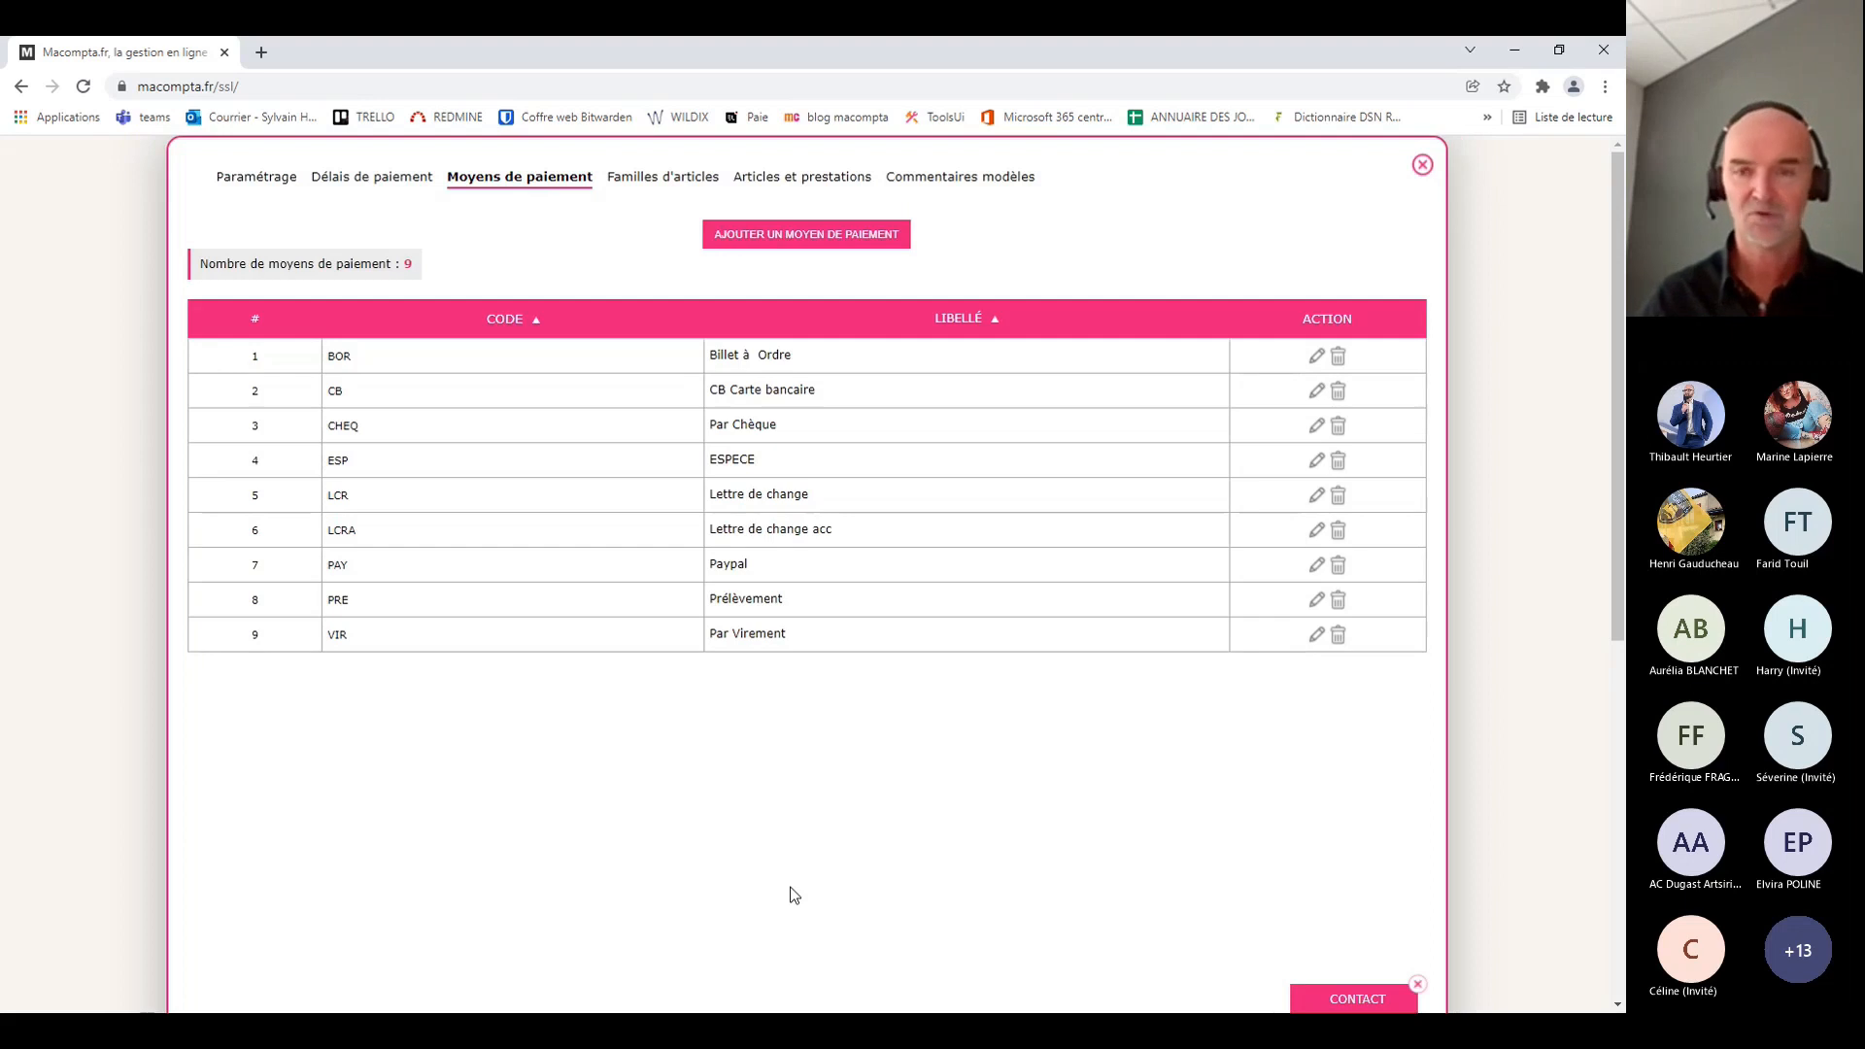
click(628, 181)
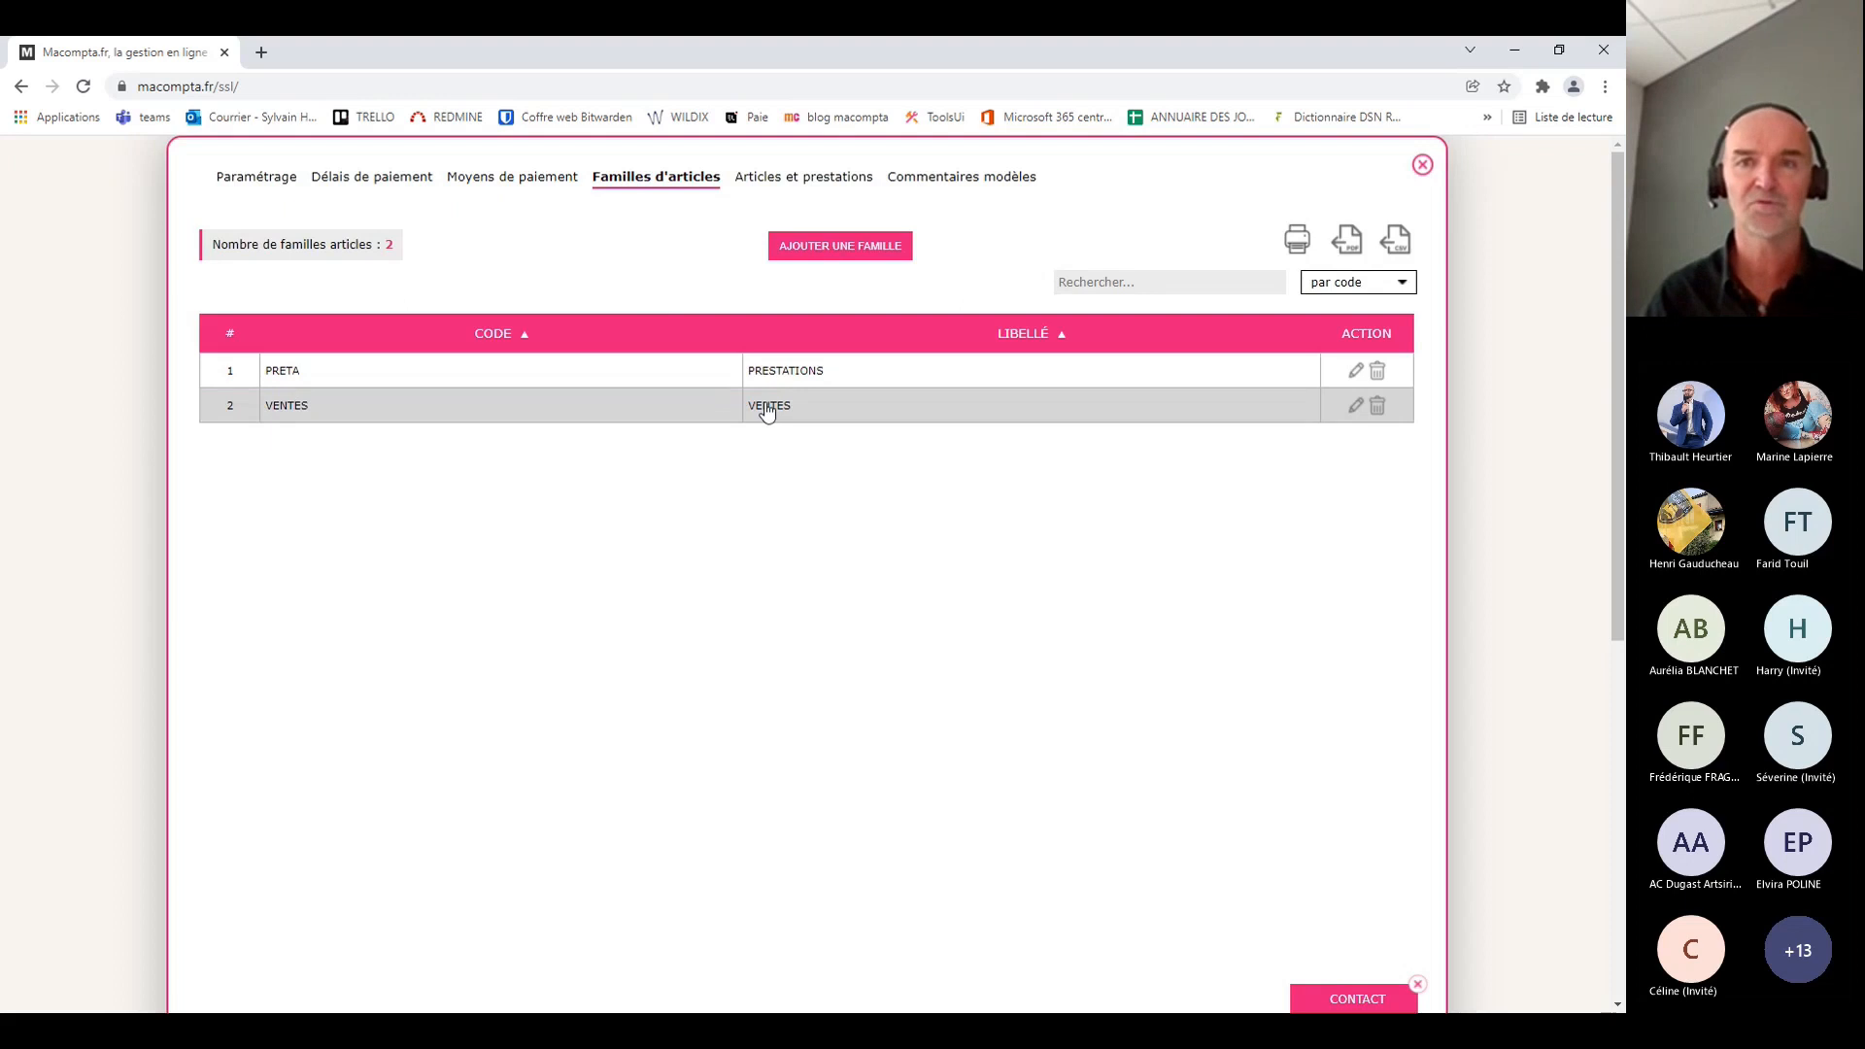
click(777, 182)
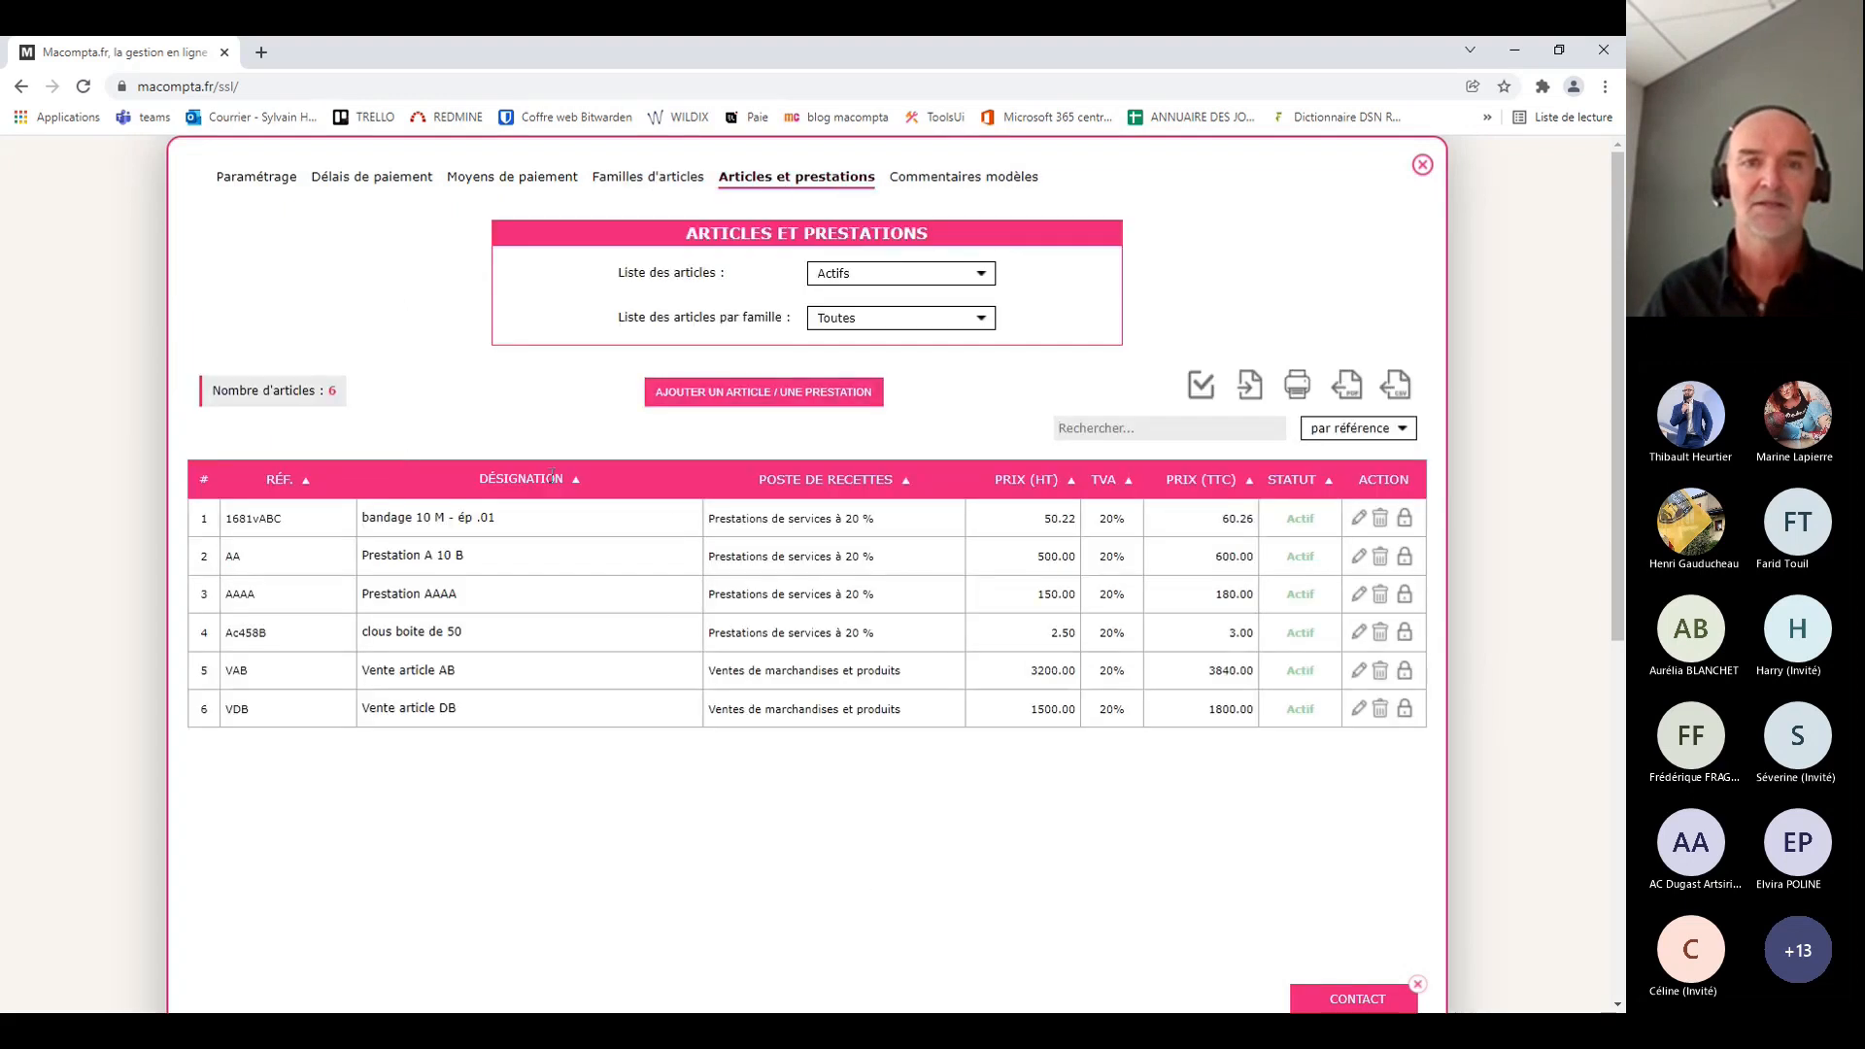
click(960, 178)
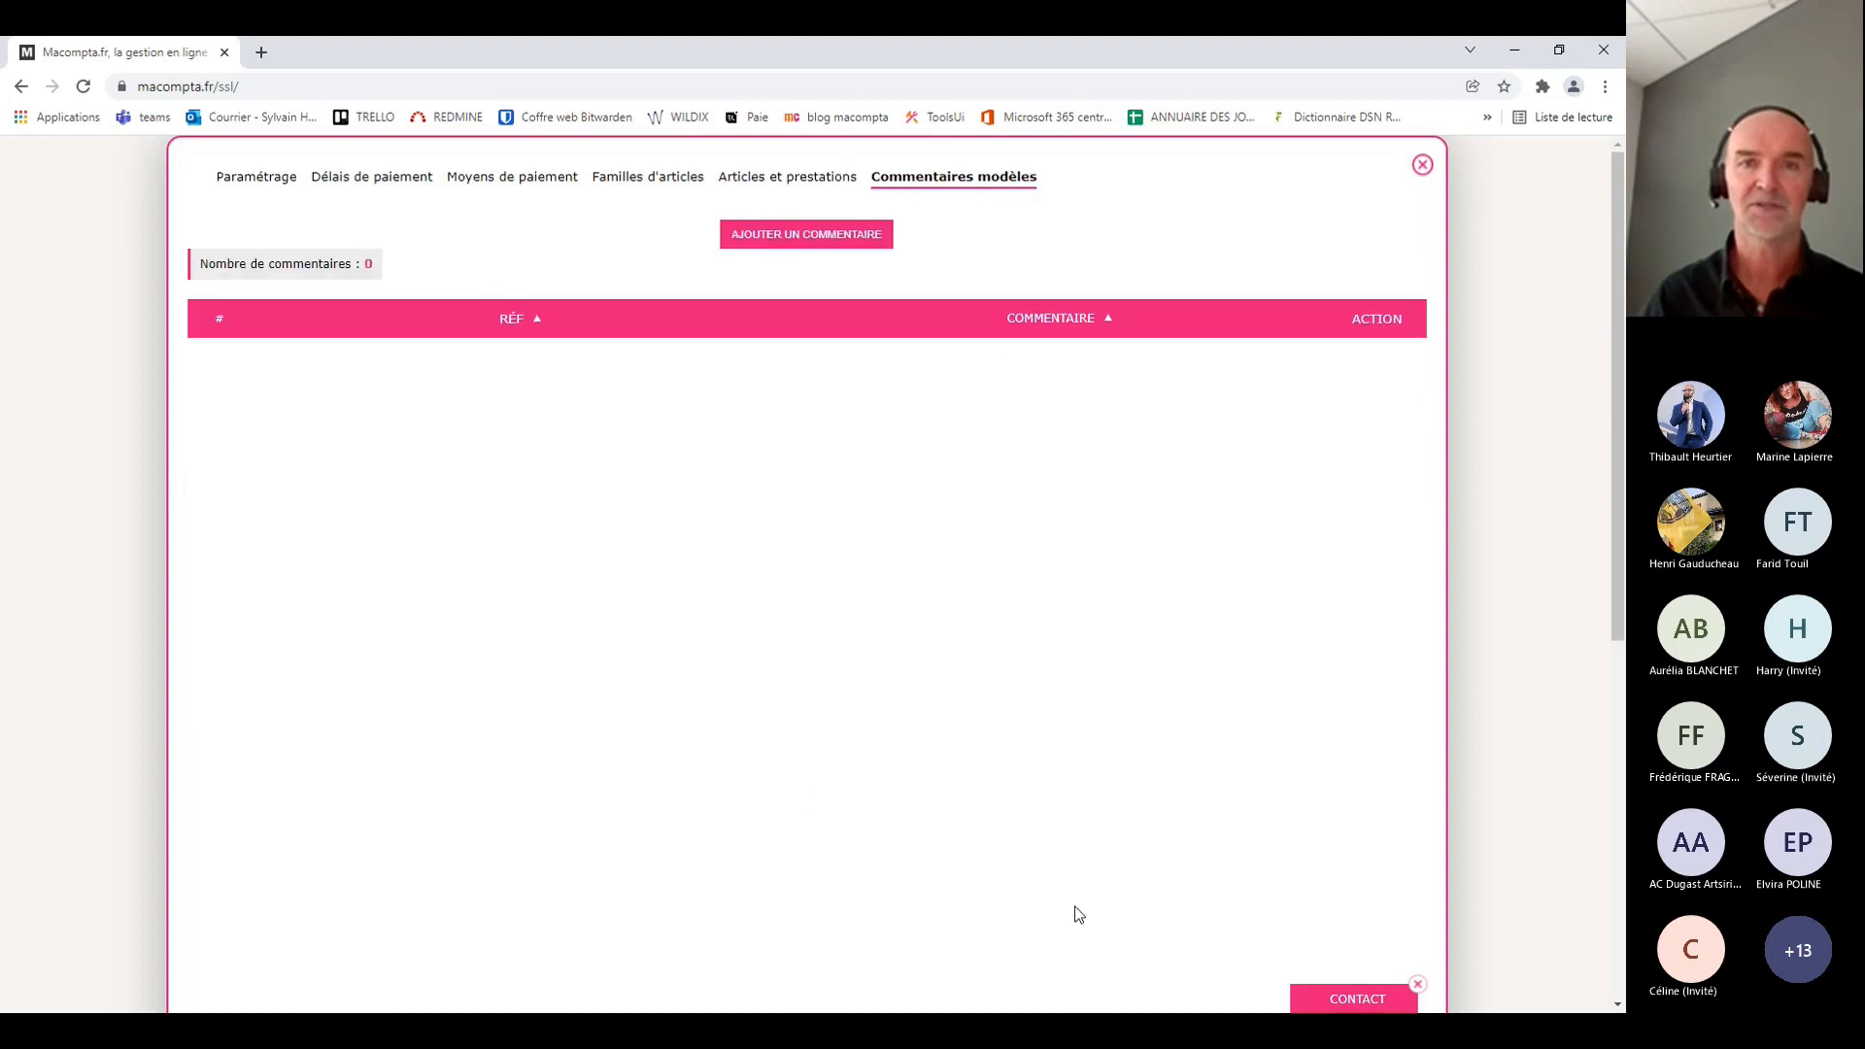
Start a new article under Articles et prestations in the PRESTATIONS family with the reference ABC
click(775, 181)
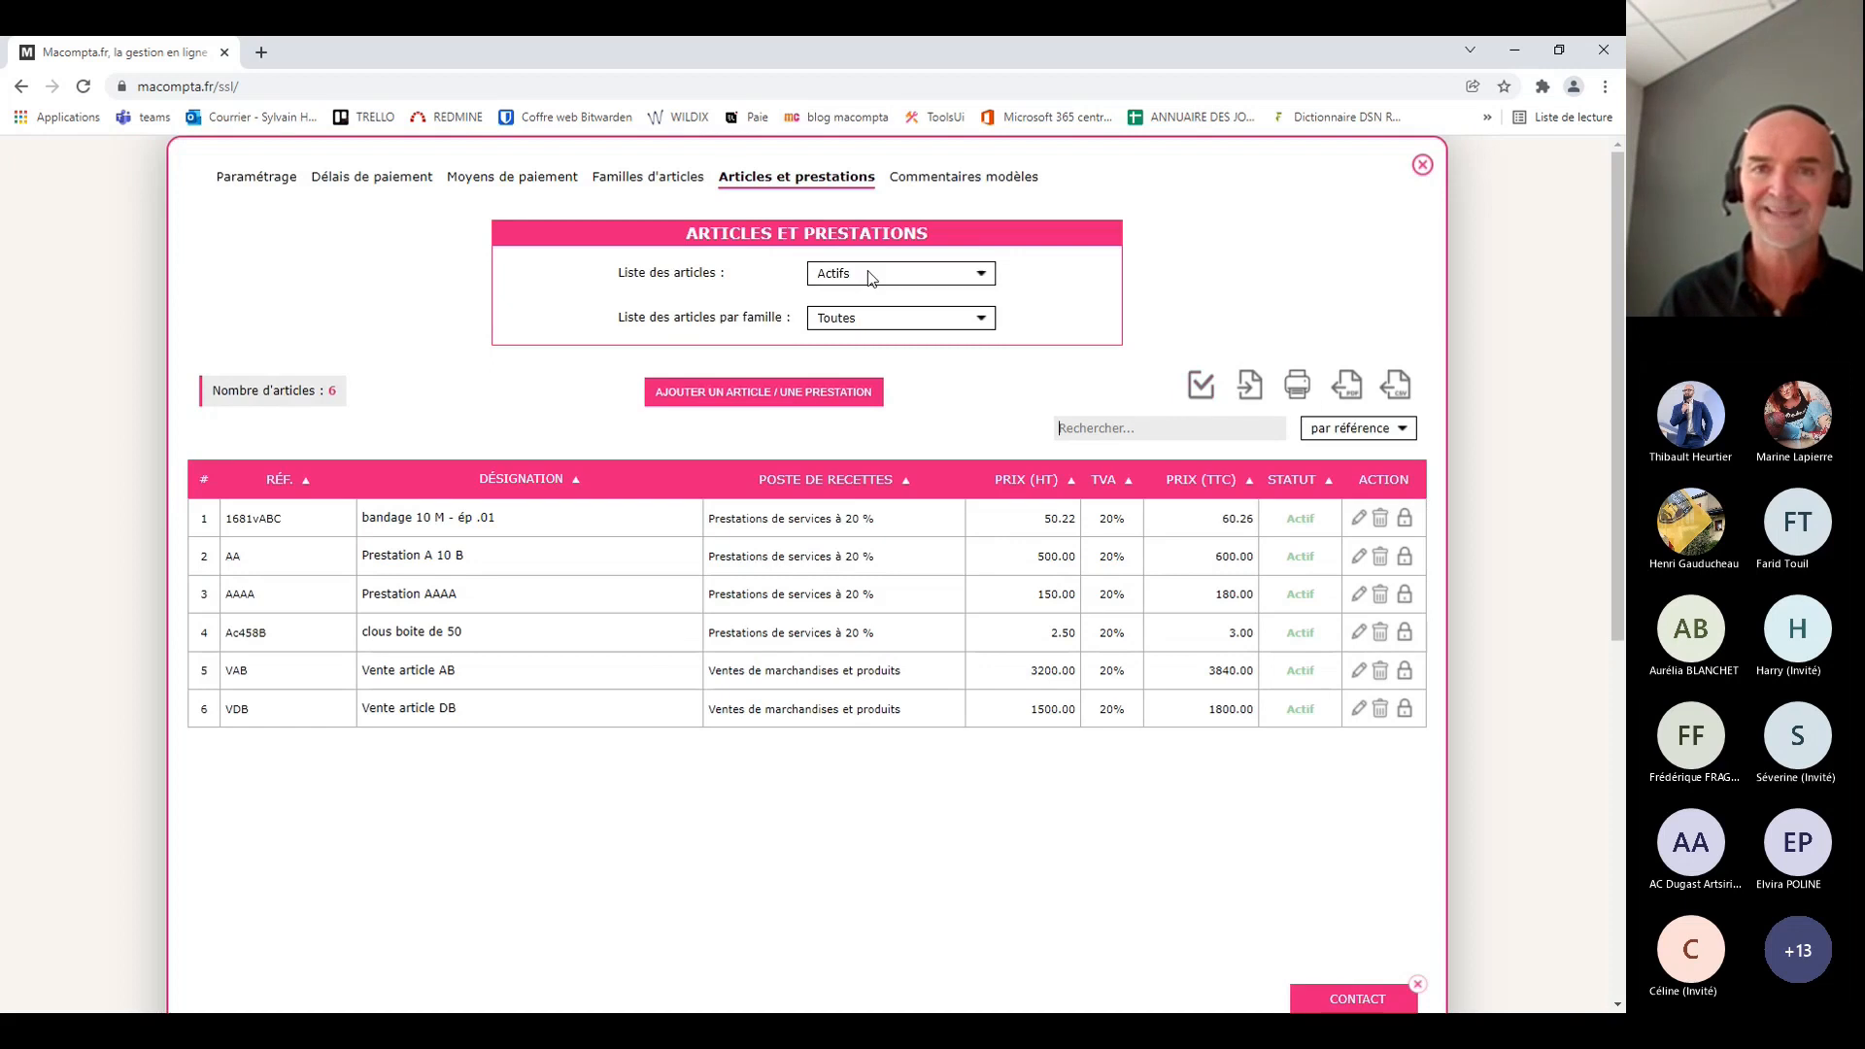
click(756, 395)
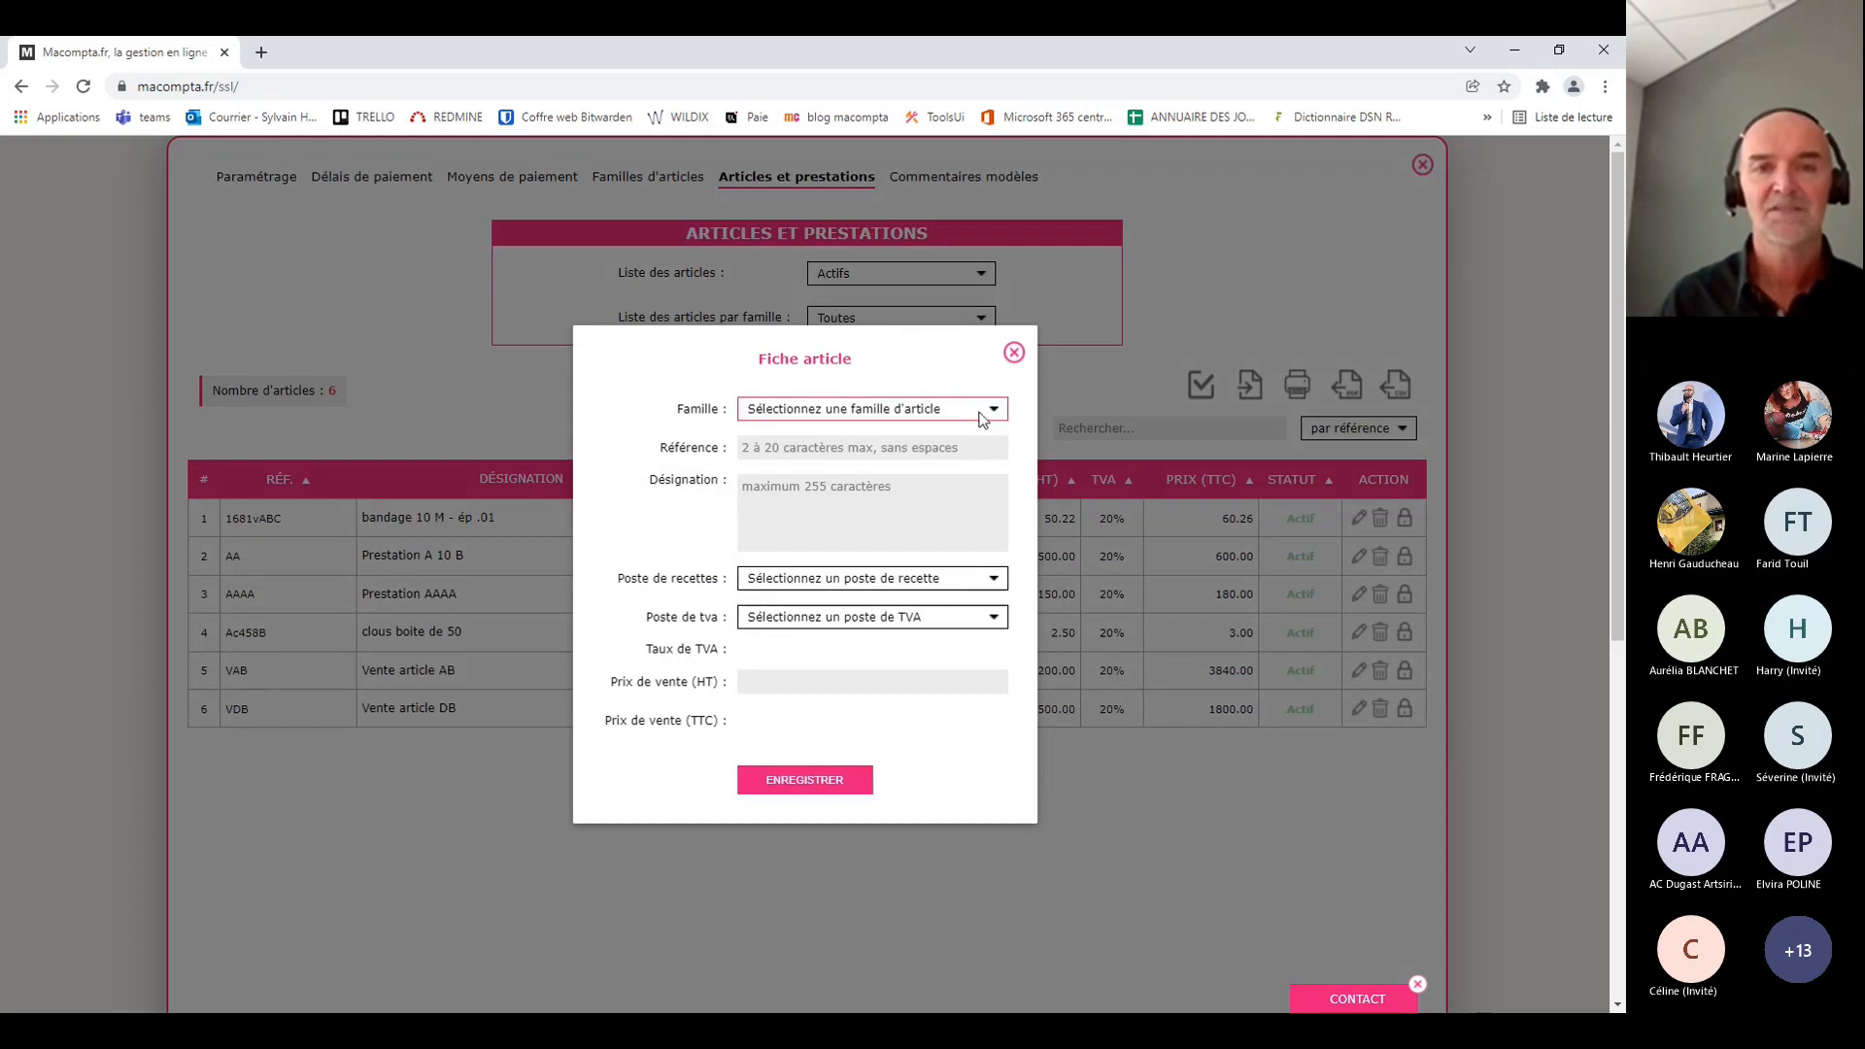
click(803, 455)
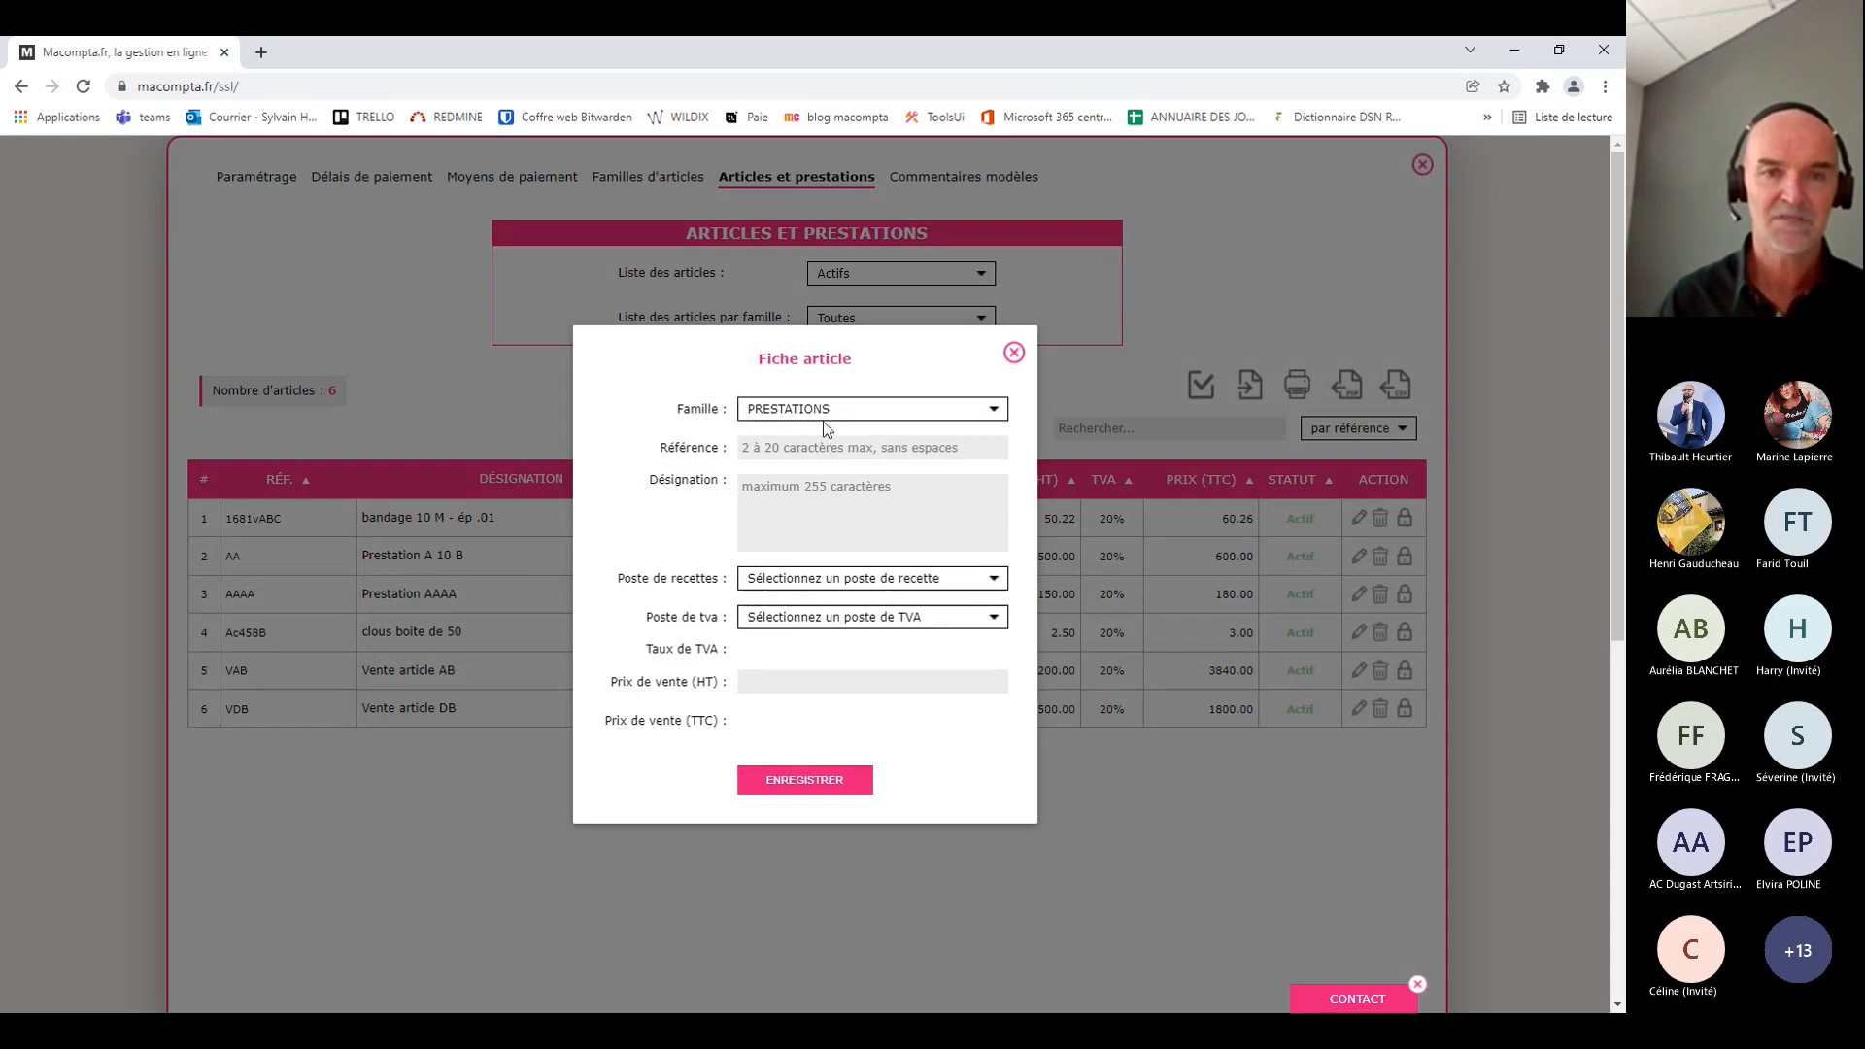
click(776, 453)
text(ABC)
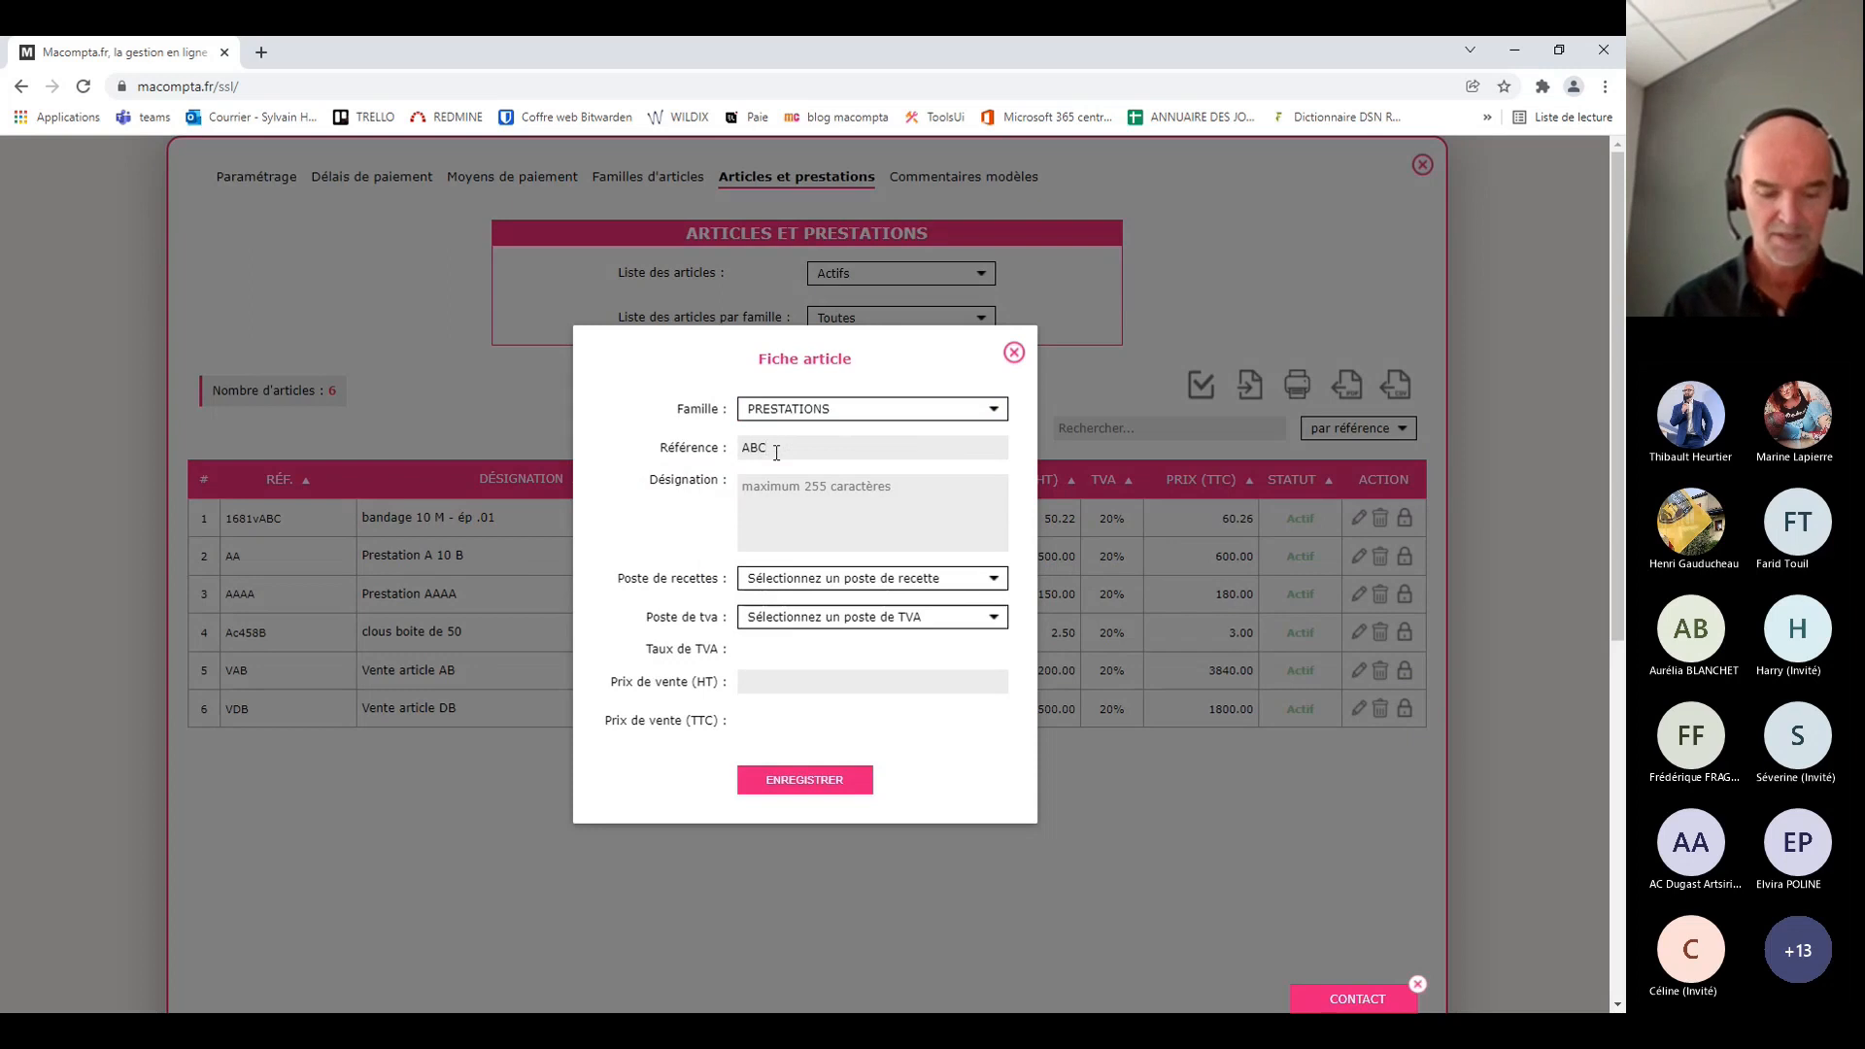
key(Tab)
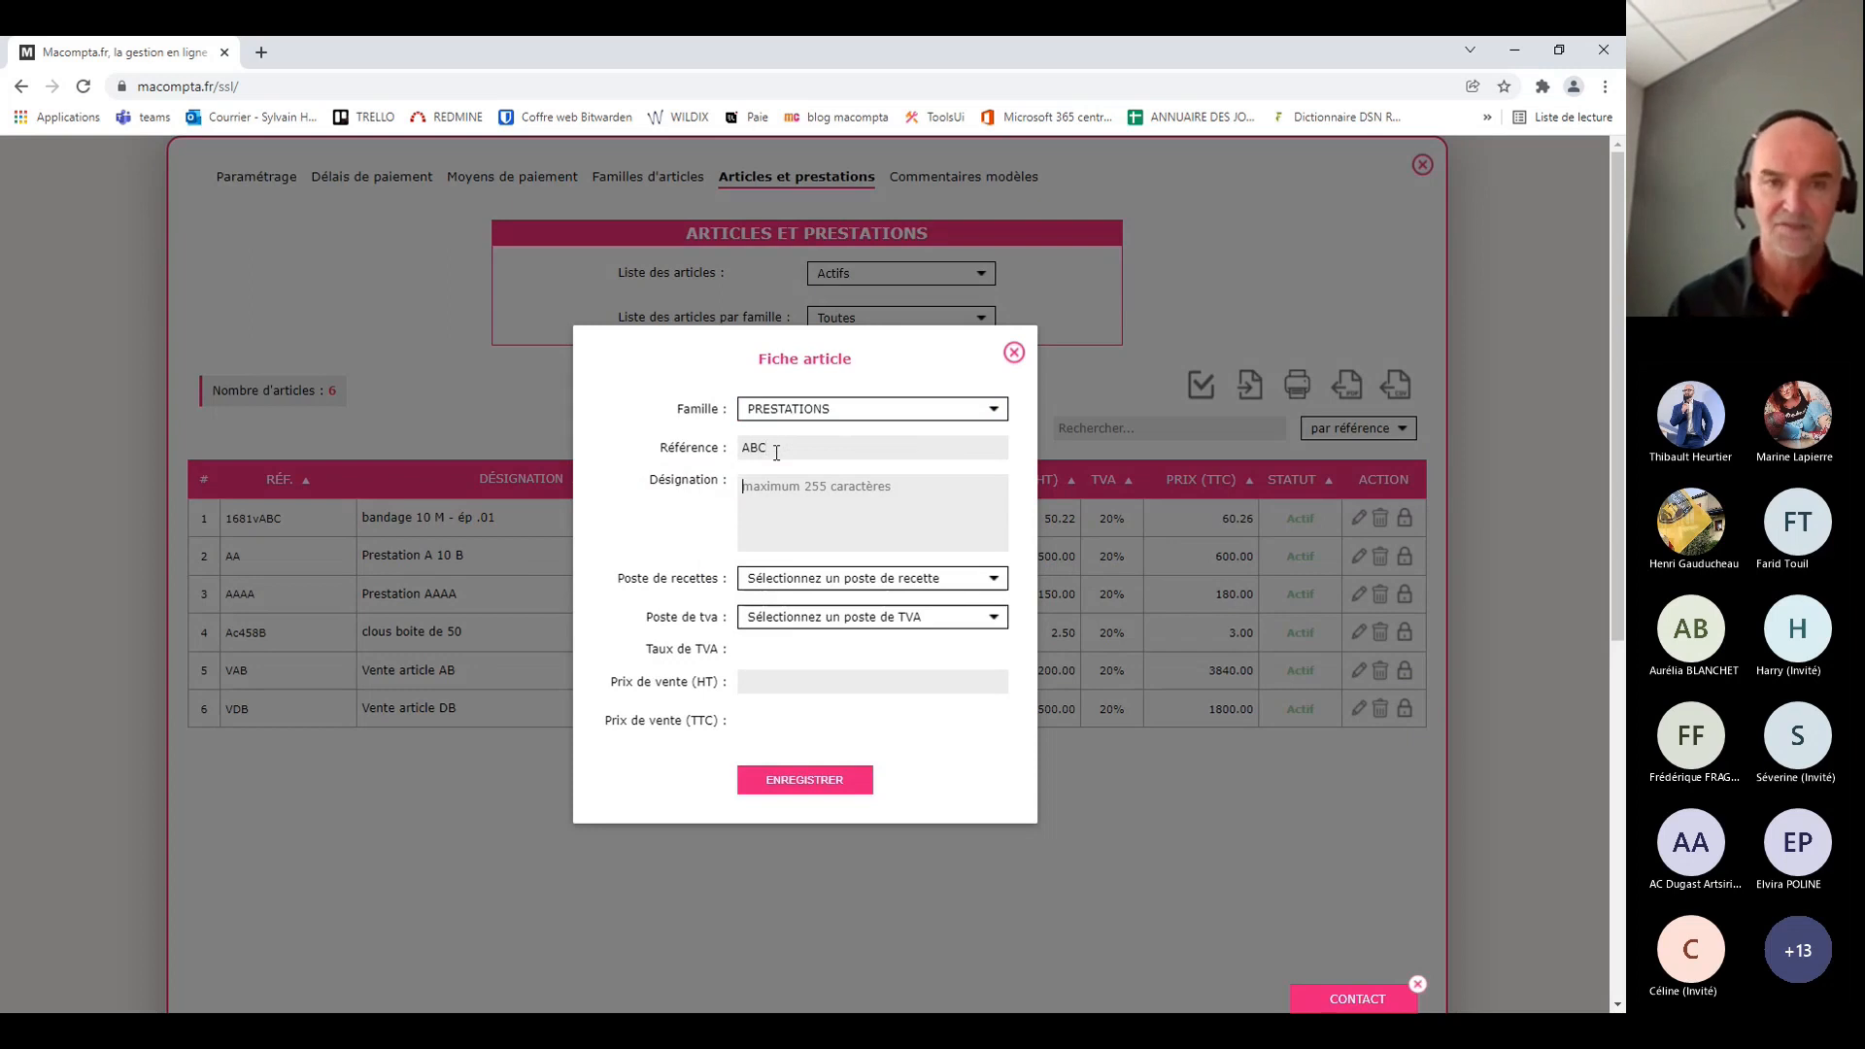
Enter "Prestation ABC" as the new article's designation
text(PRESTATIO)
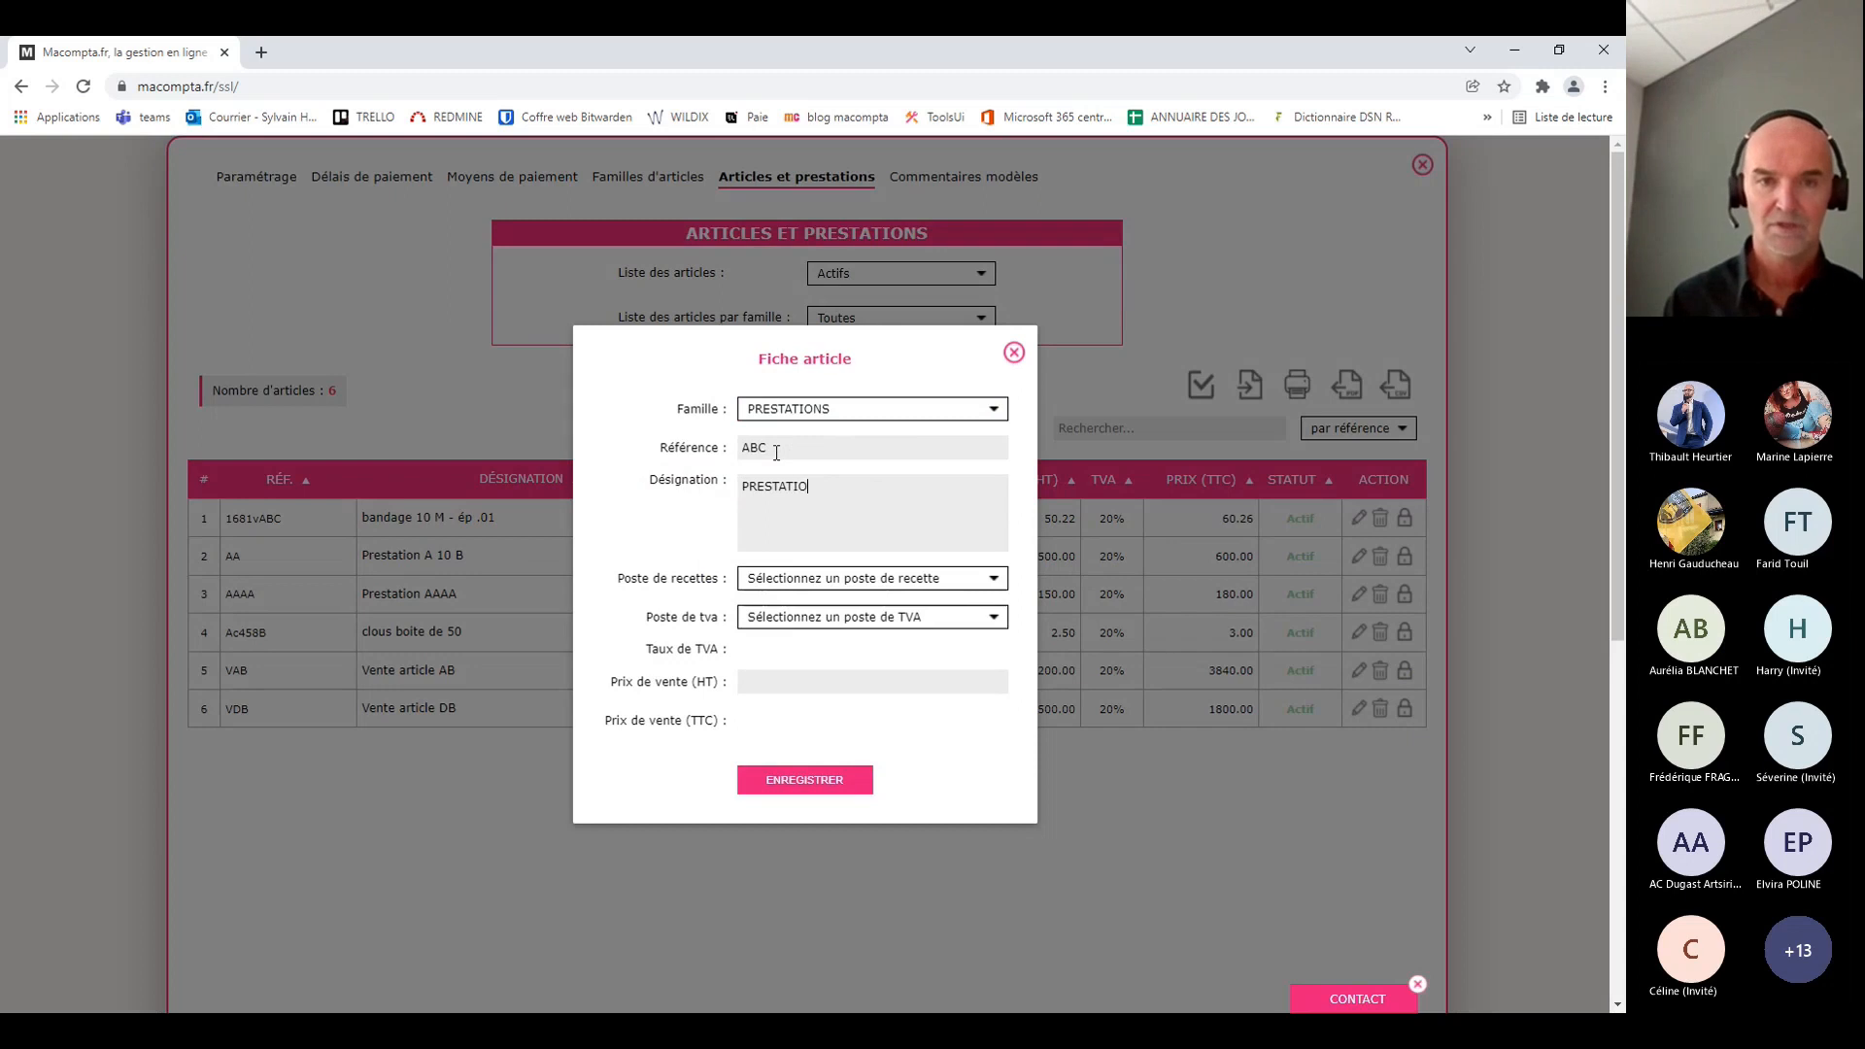
key(BackSpace)
key(BackSpace)
key(BackSpace)
key(BackSpace)
key(BackSpace)
key(BackSpace)
key(BackSpace)
key(BackSpace)
text(r)
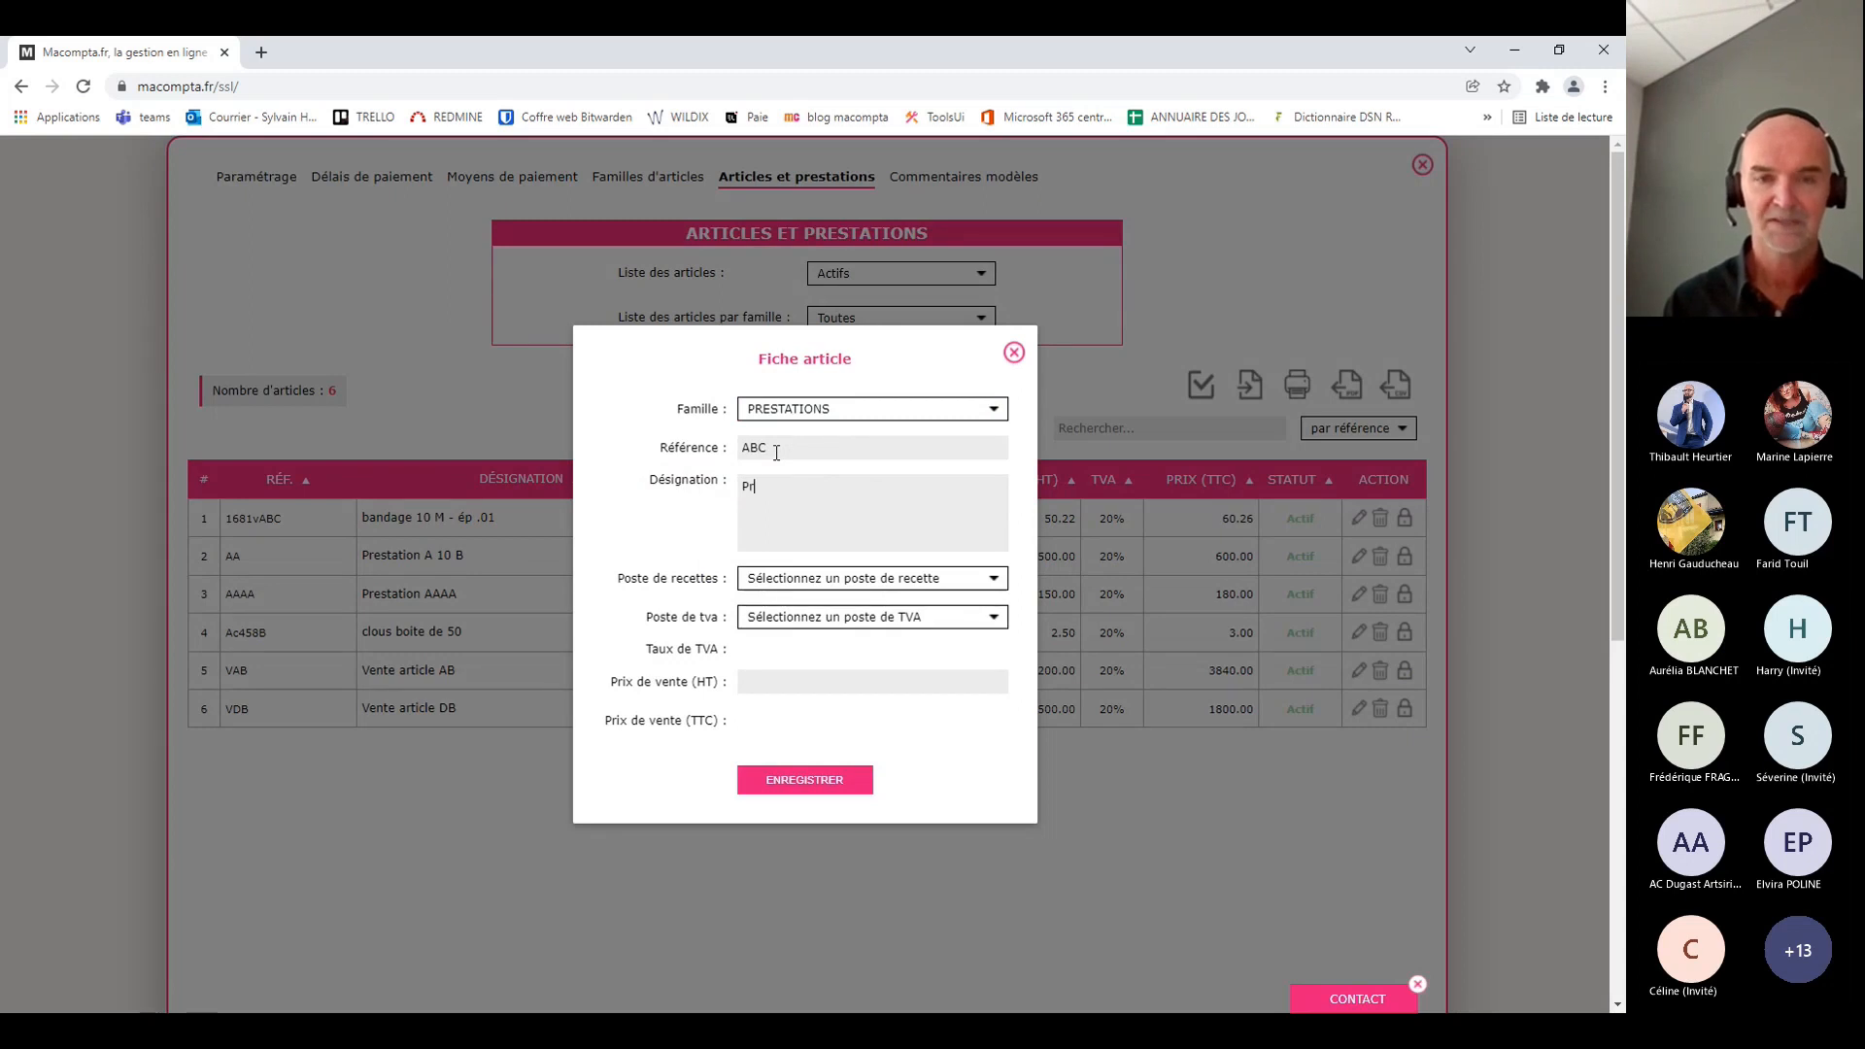
text(estation)
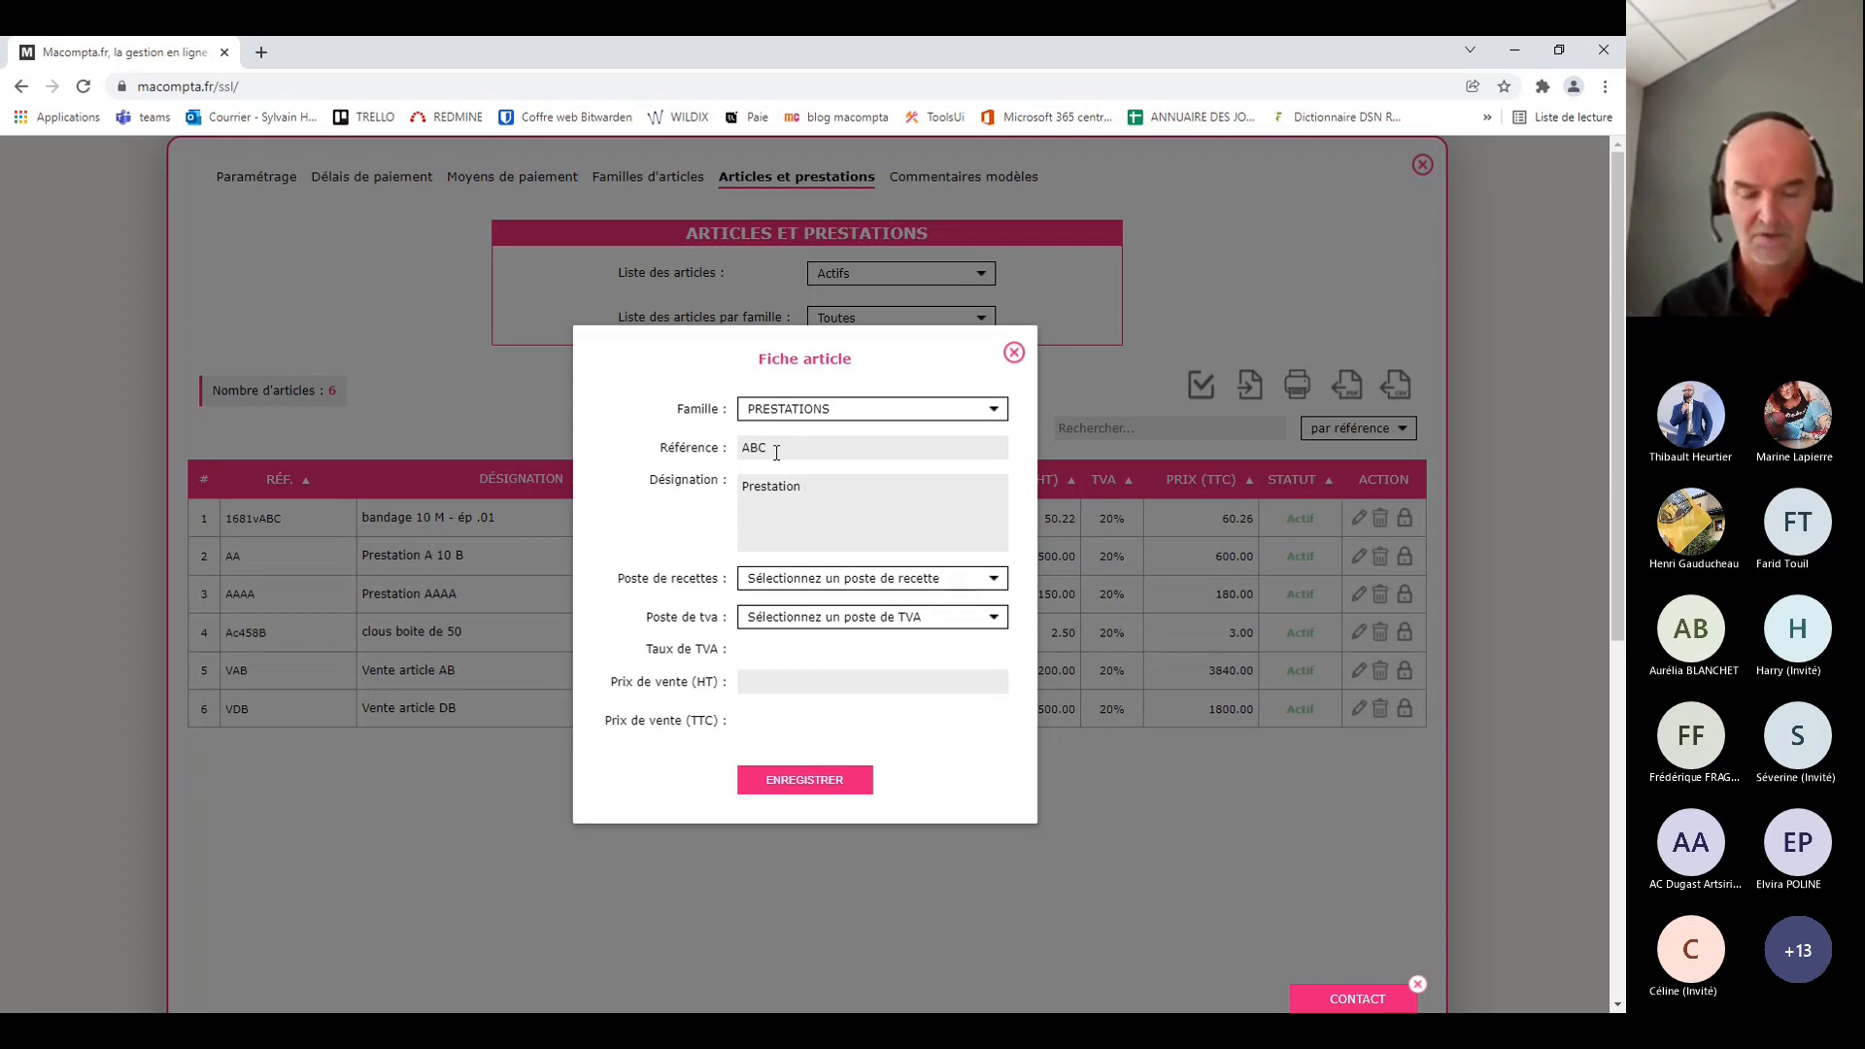
text( ABC)
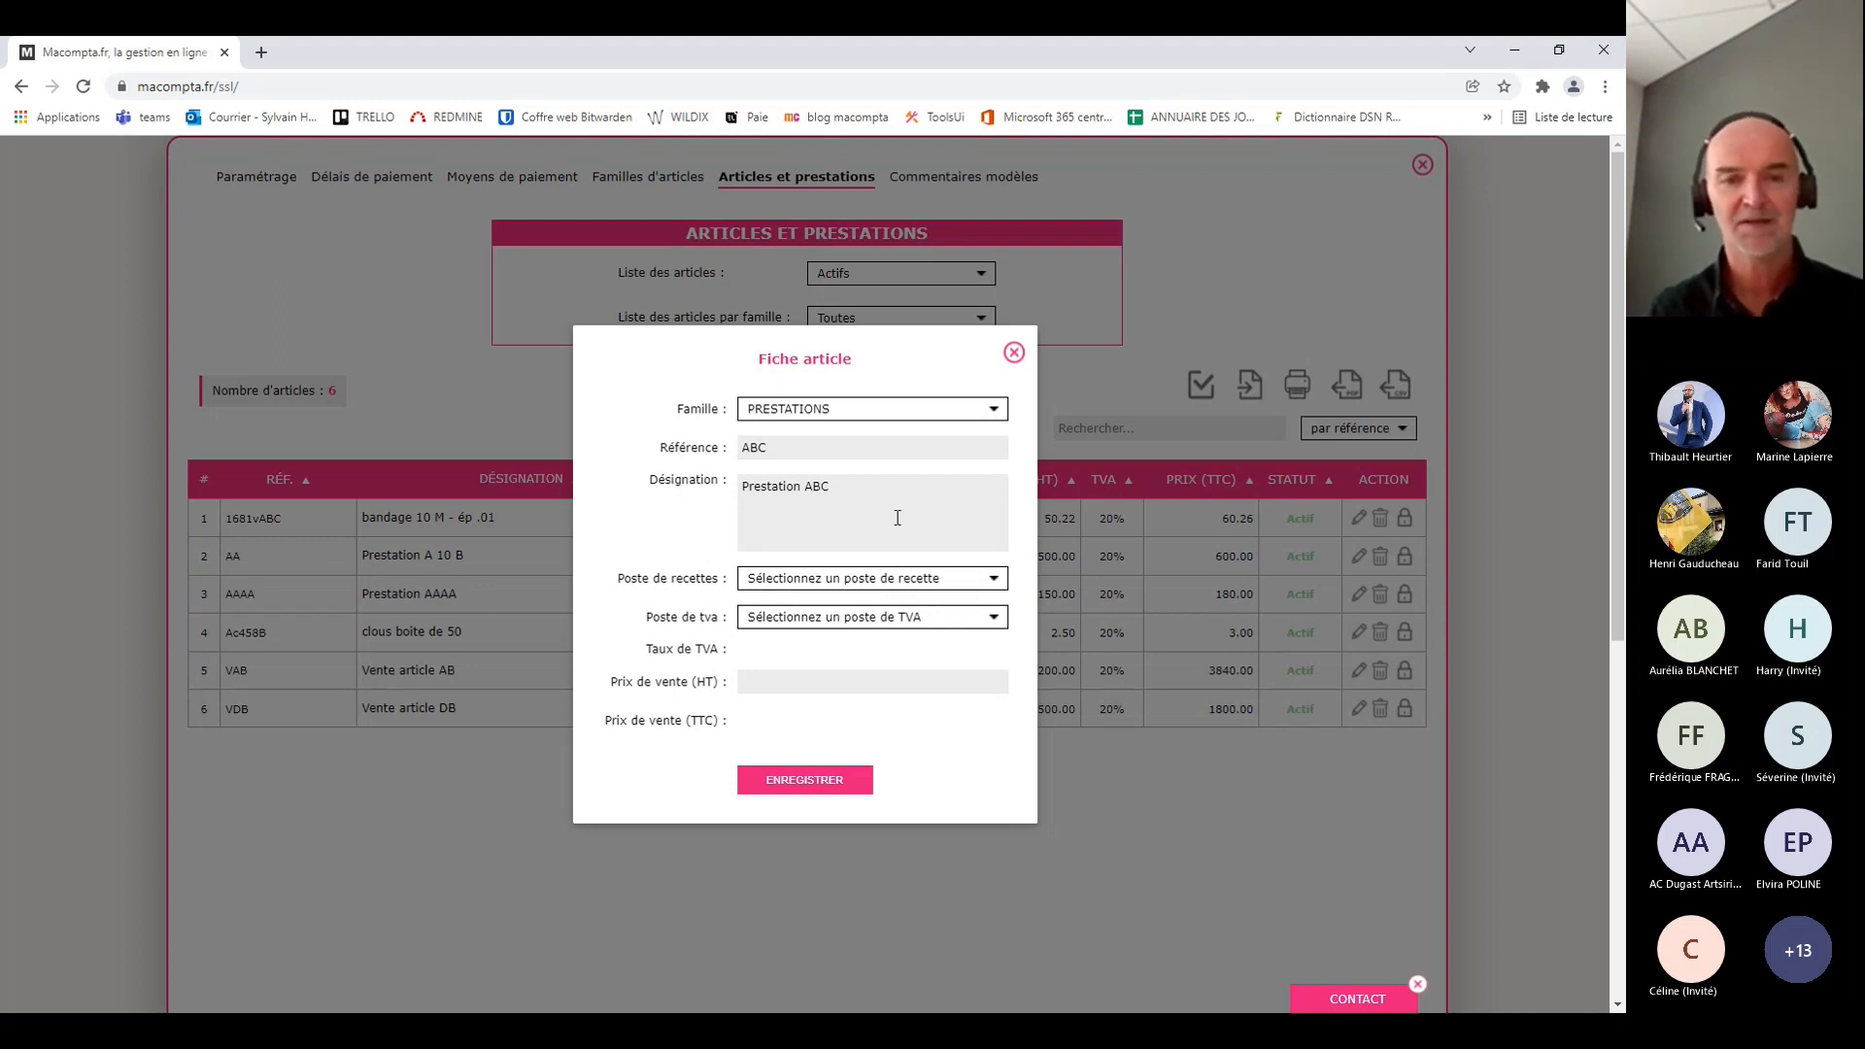
Assign the revenue item Prestations de services à 20 %, set the selling price excluding tax to 100, and save the article
click(911, 584)
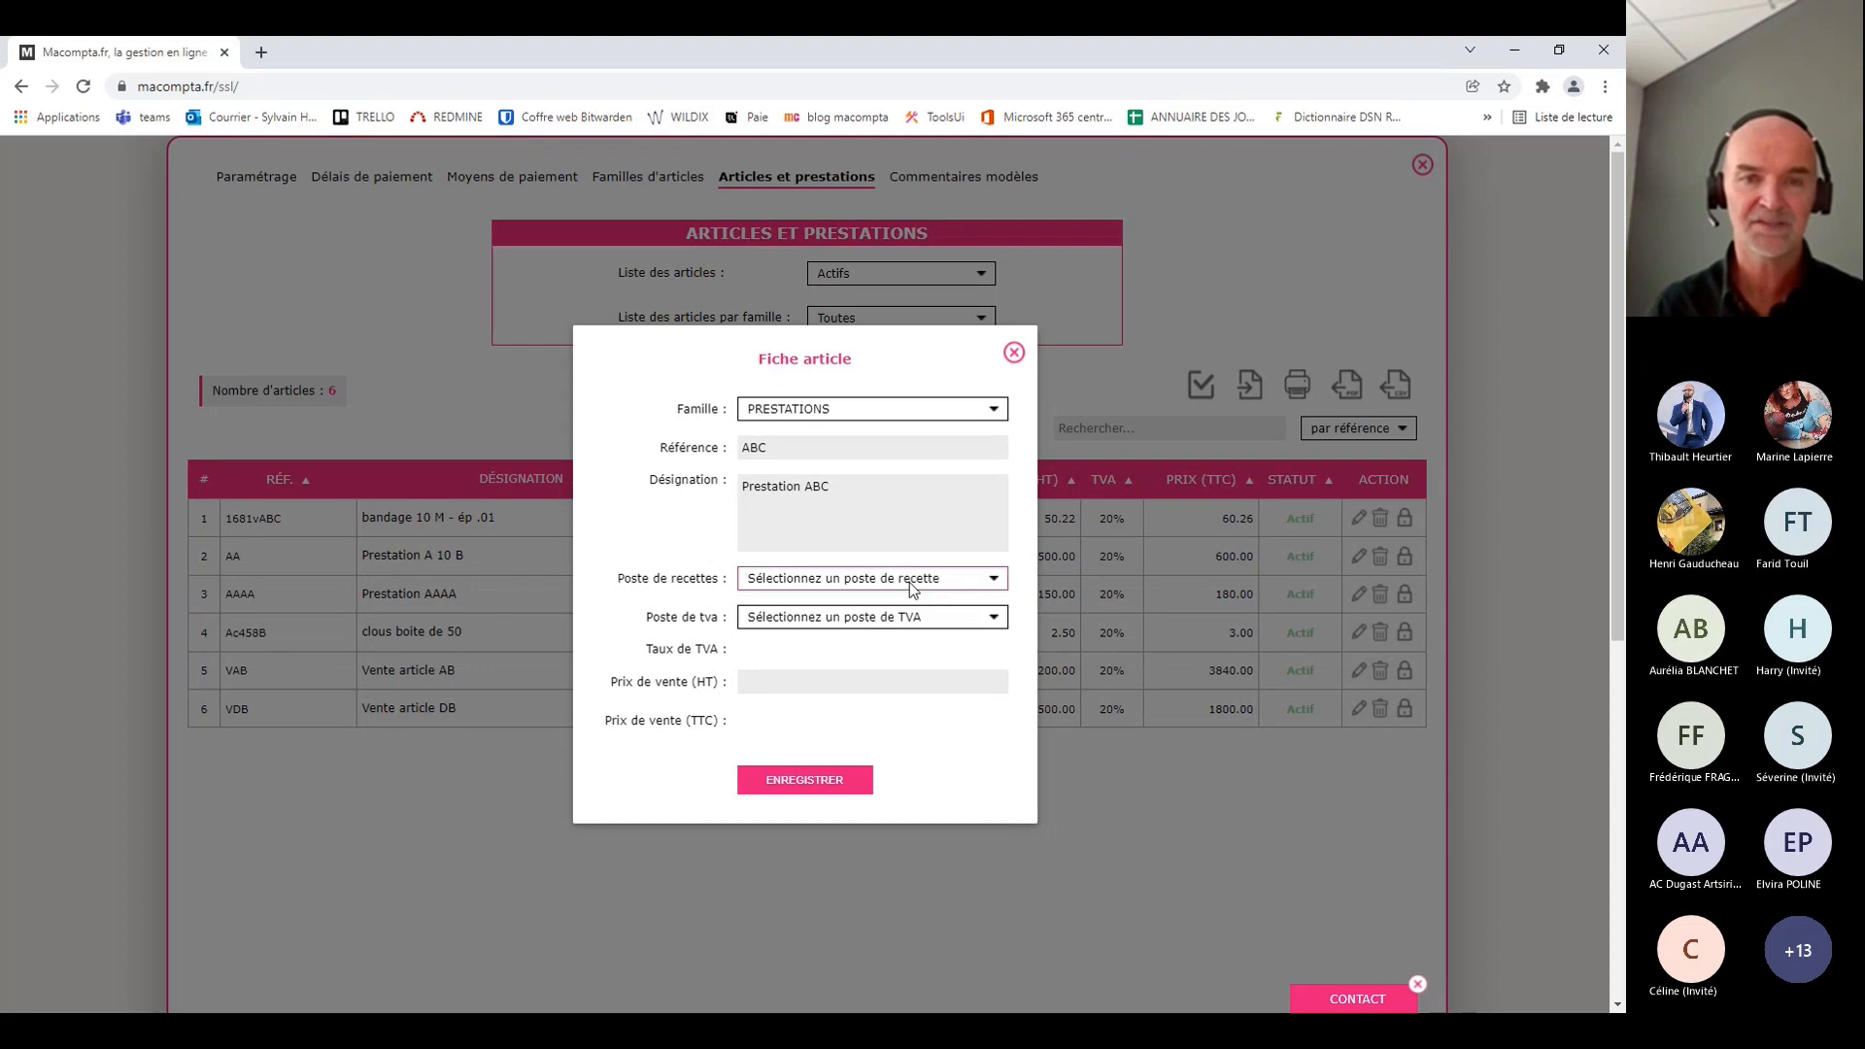
click(869, 499)
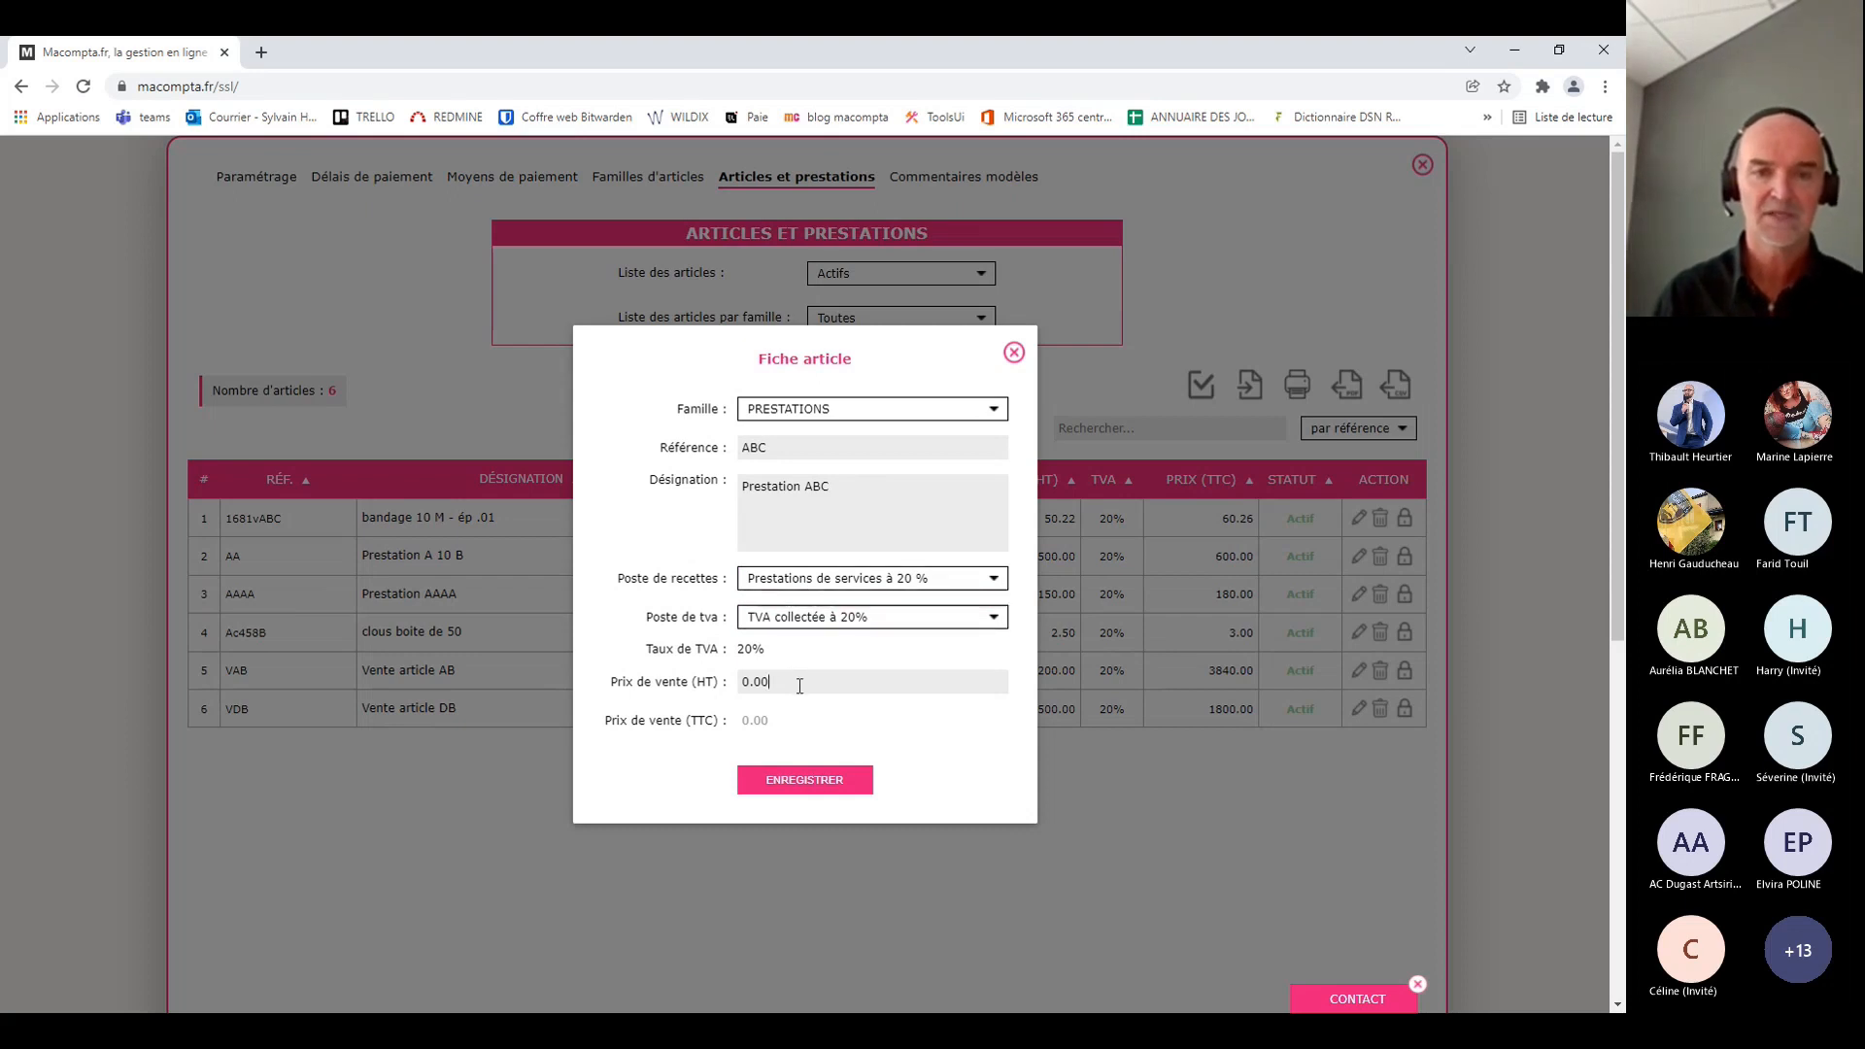
click(724, 684)
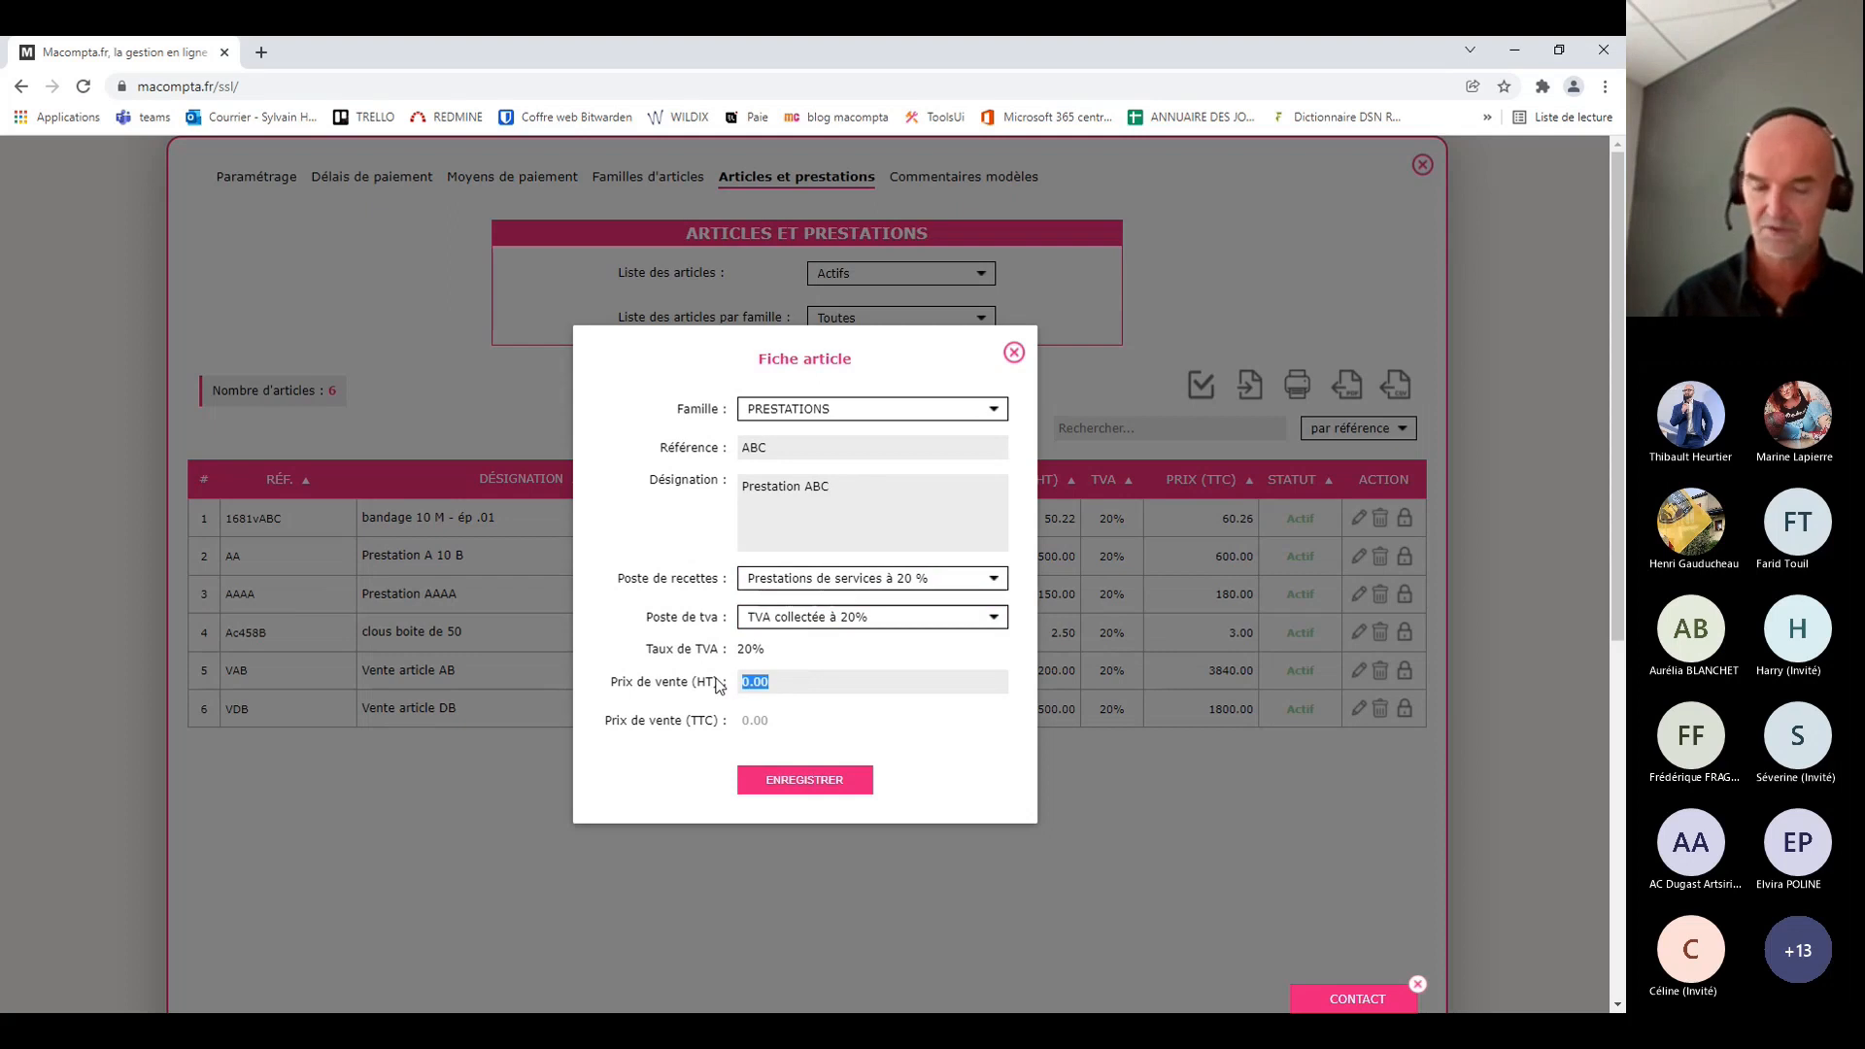
text(100)
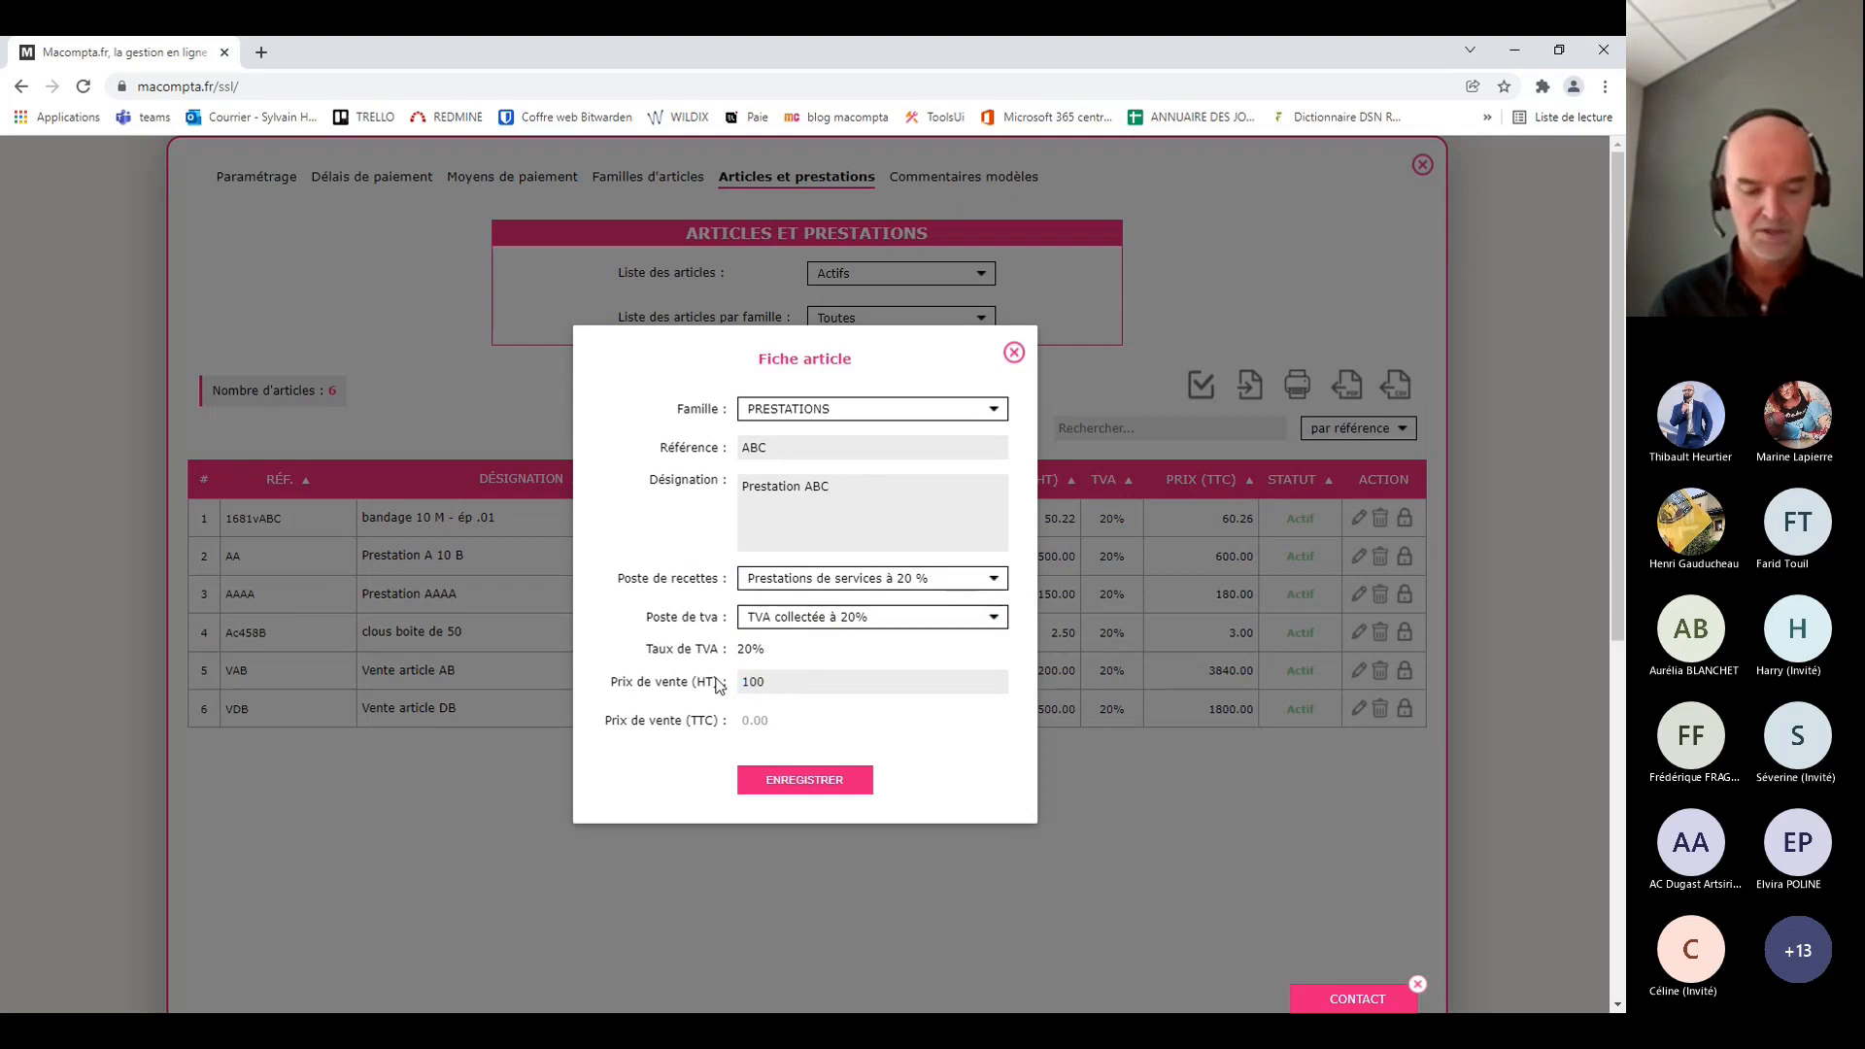
key(Tab)
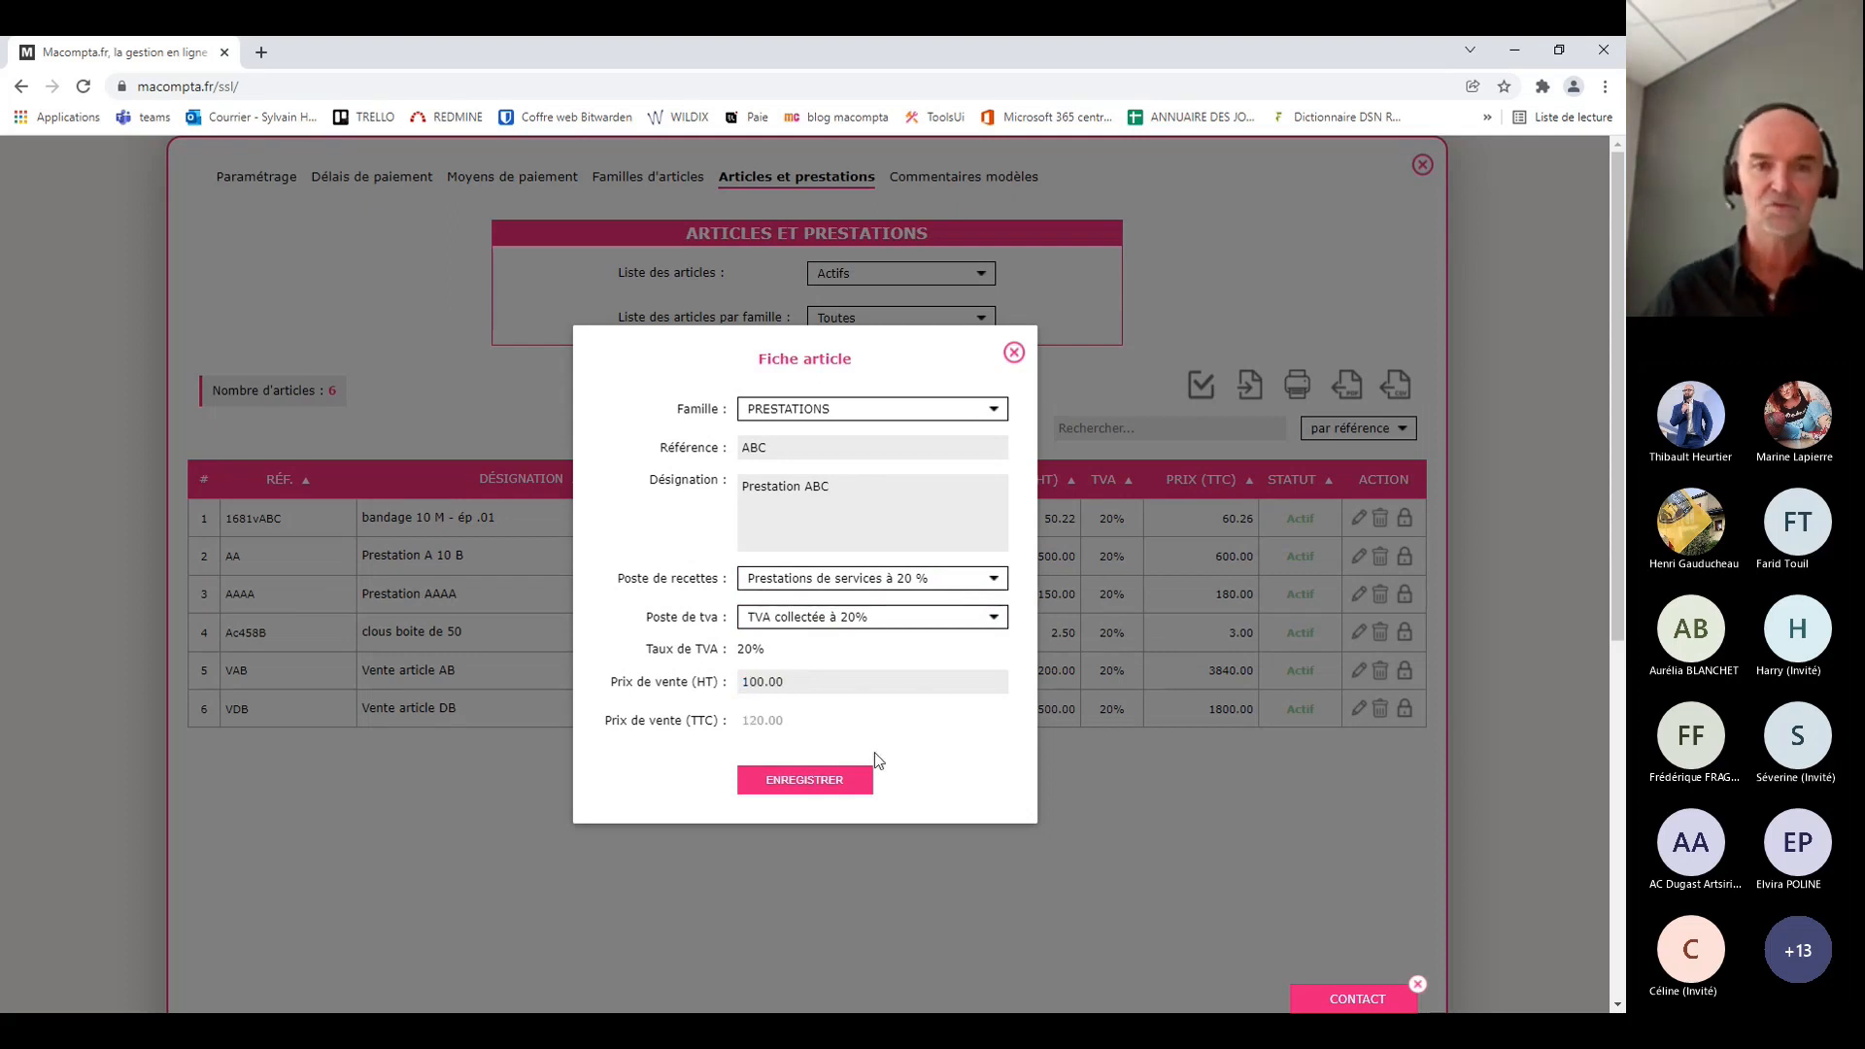
click(822, 795)
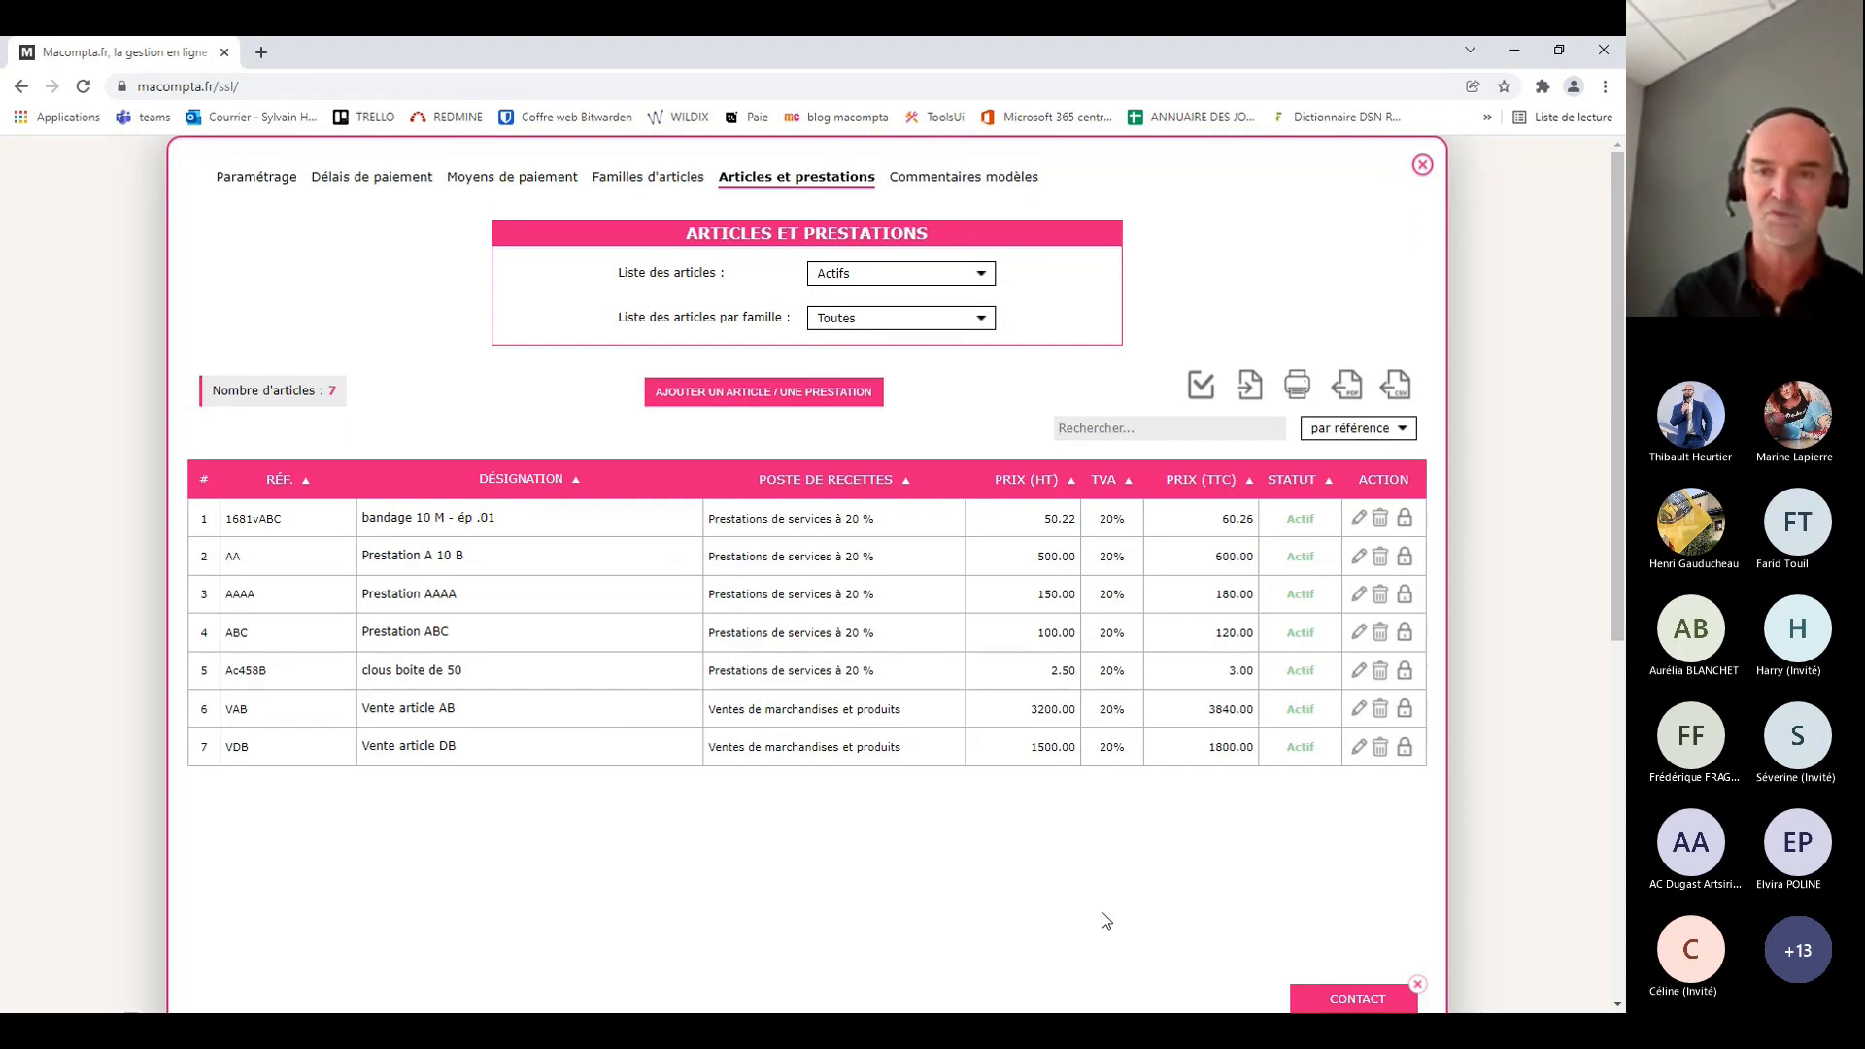
Check the file format settings for the article import and import the articles from imports articles.csv
click(1252, 389)
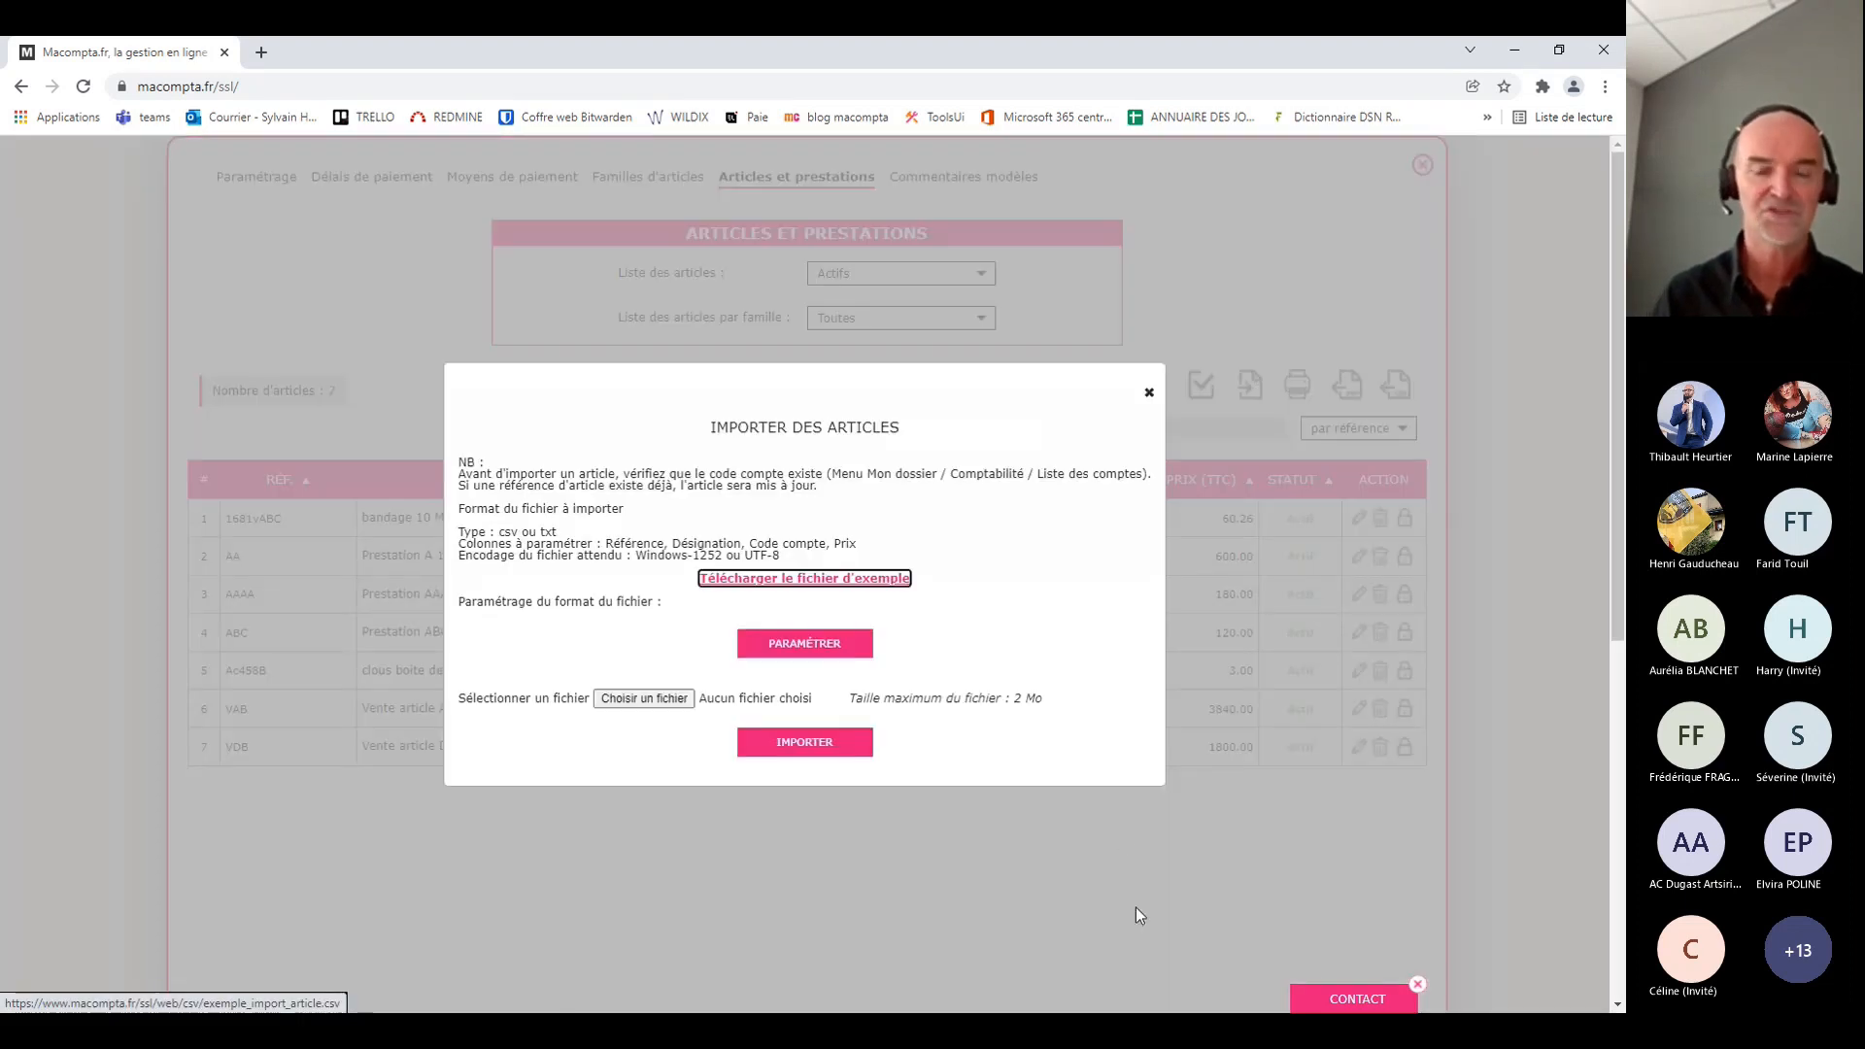
click(802, 646)
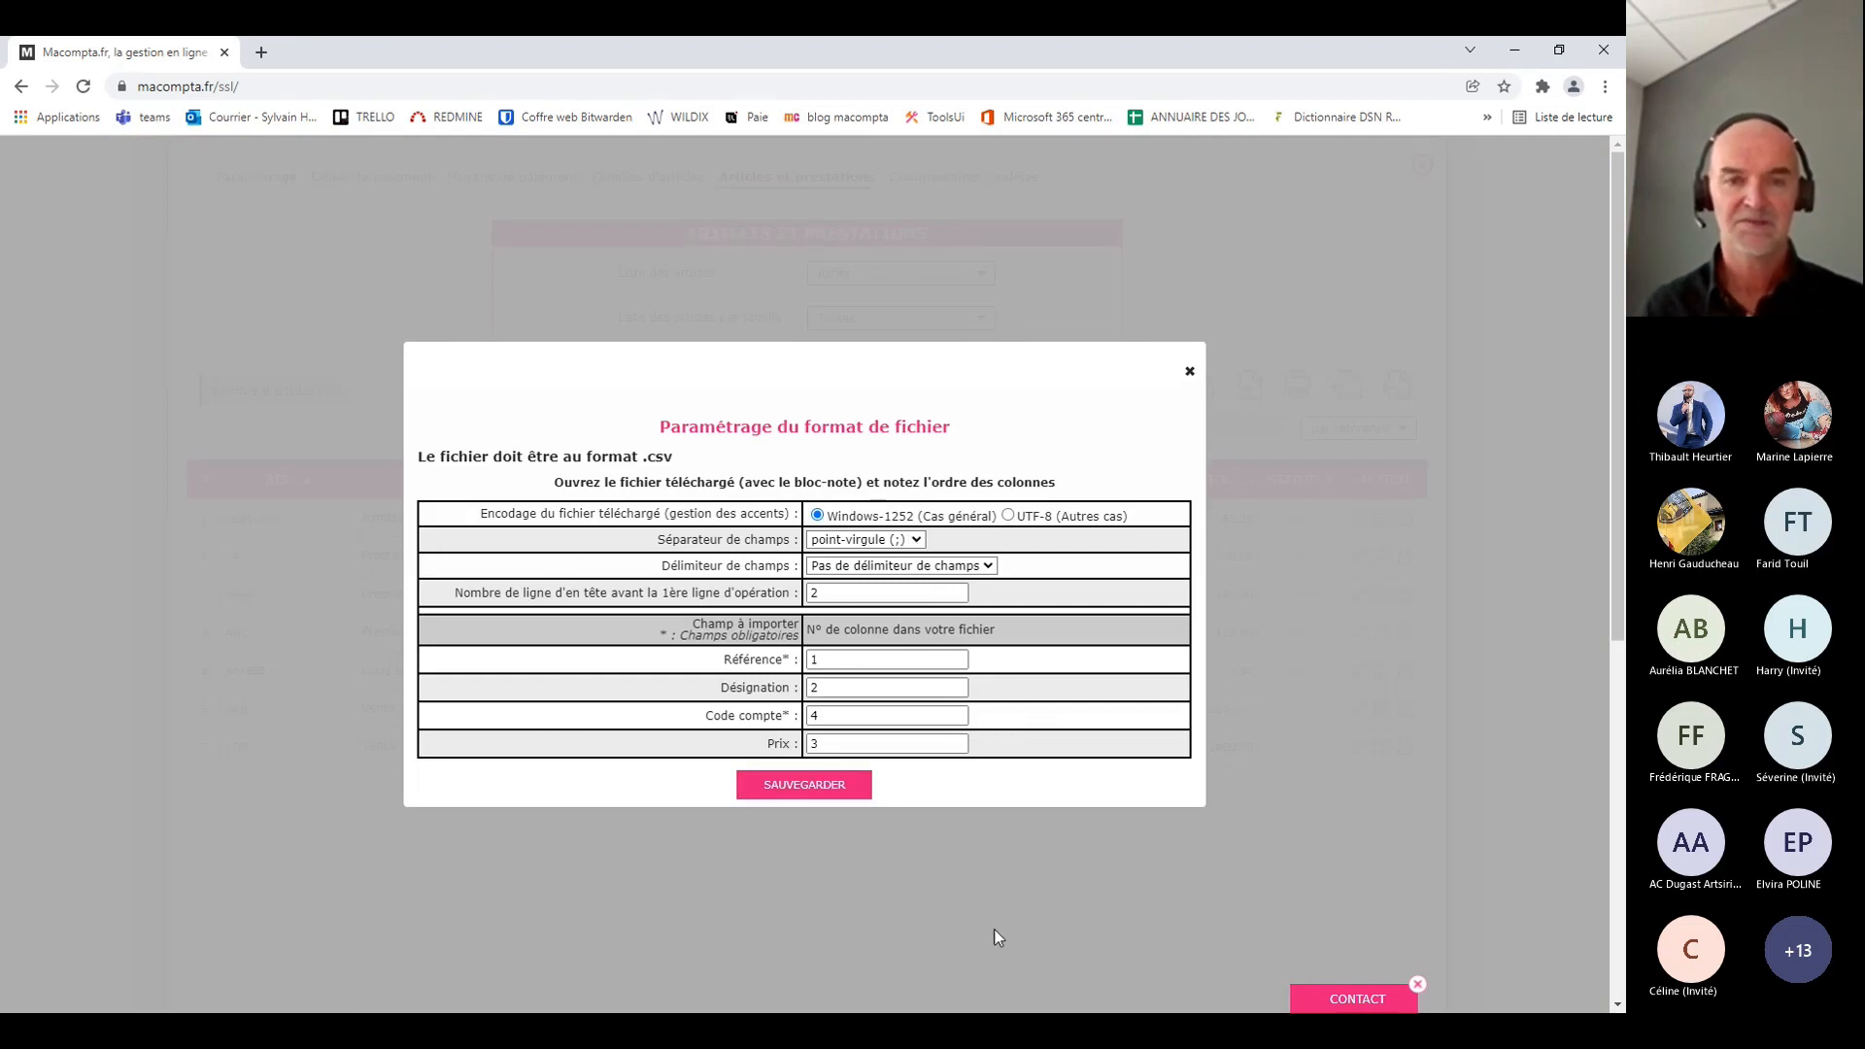
click(1191, 371)
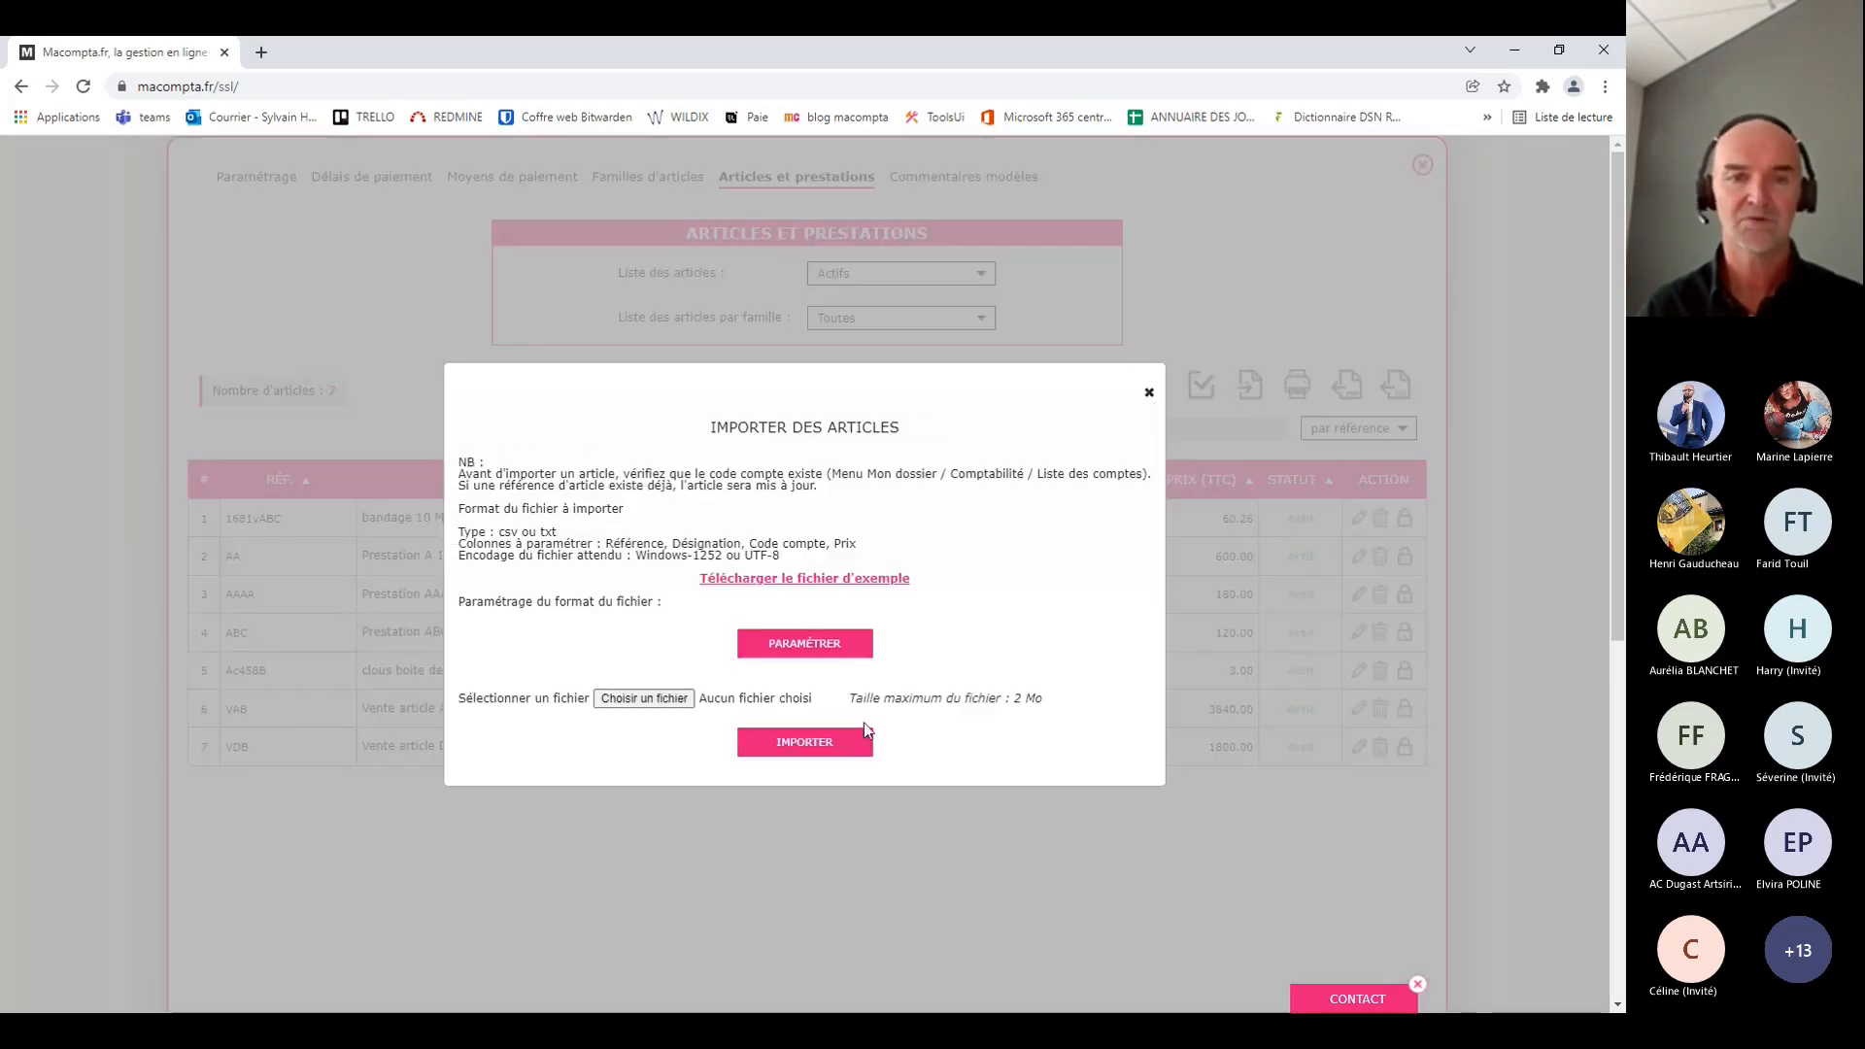
click(650, 702)
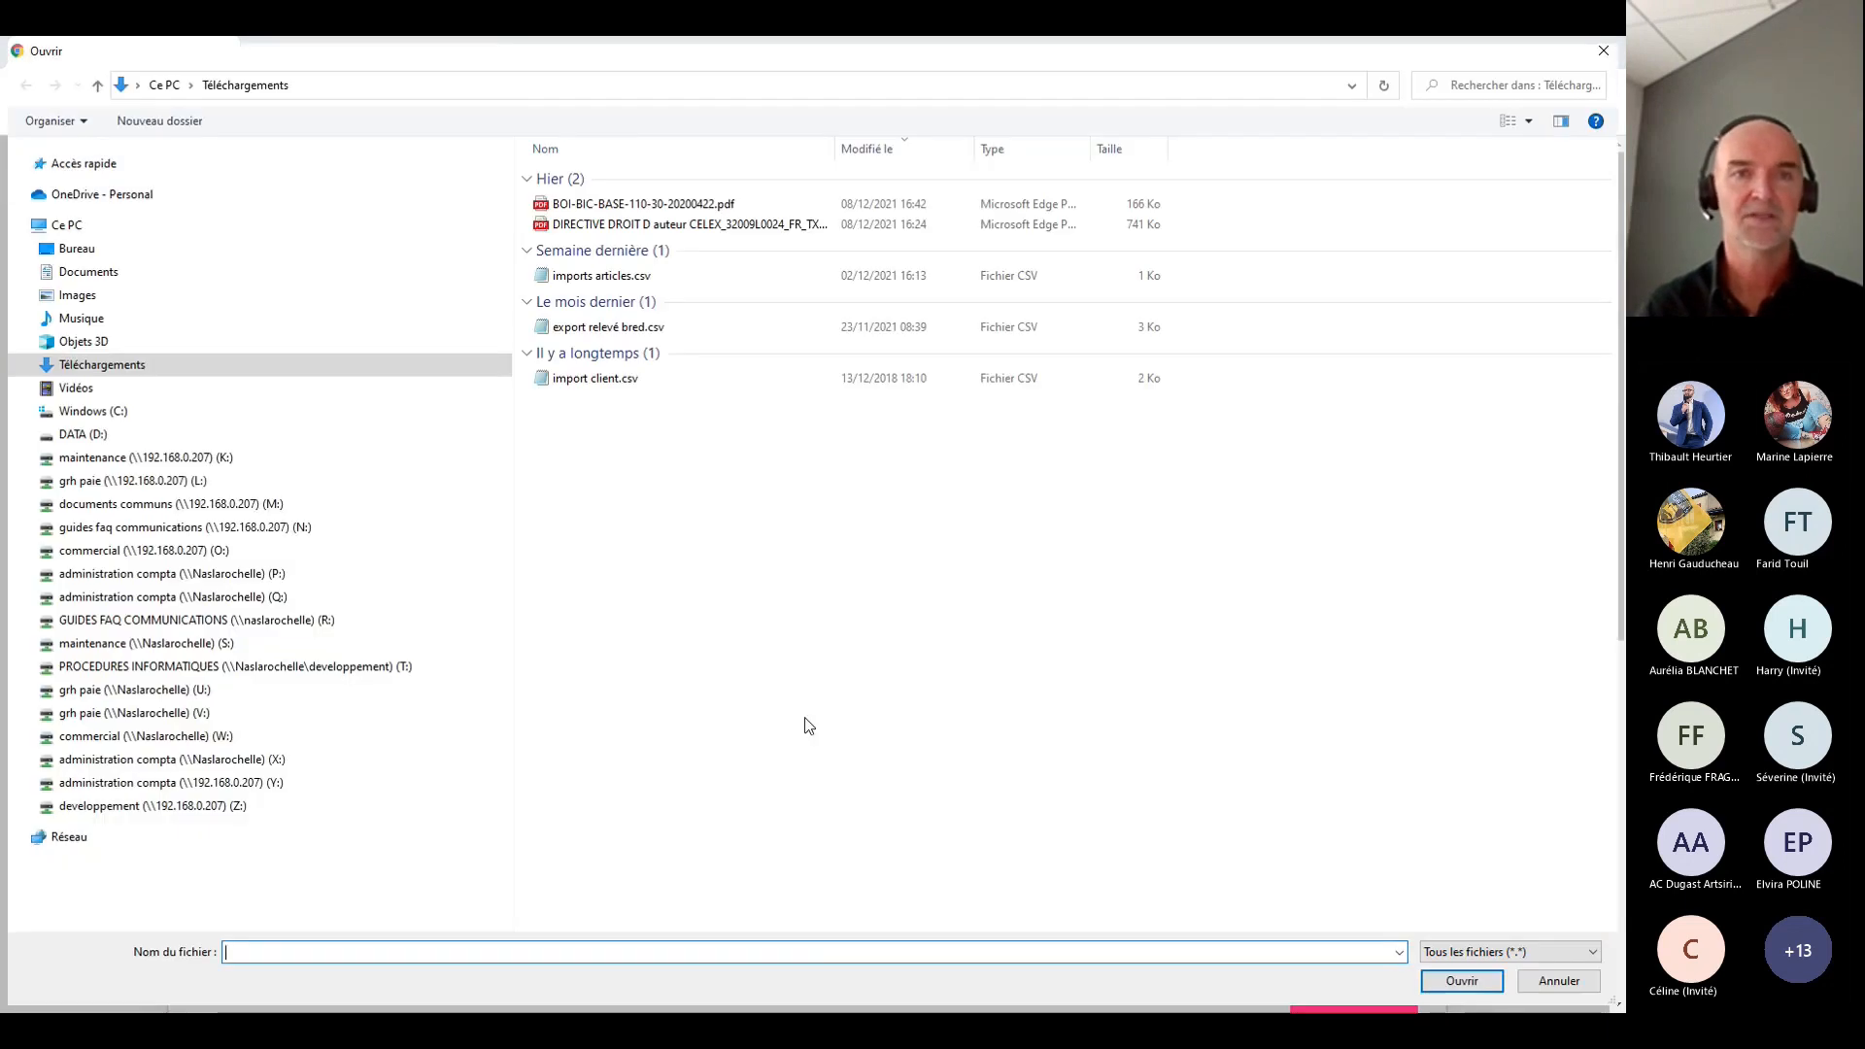
double_click(620, 275)
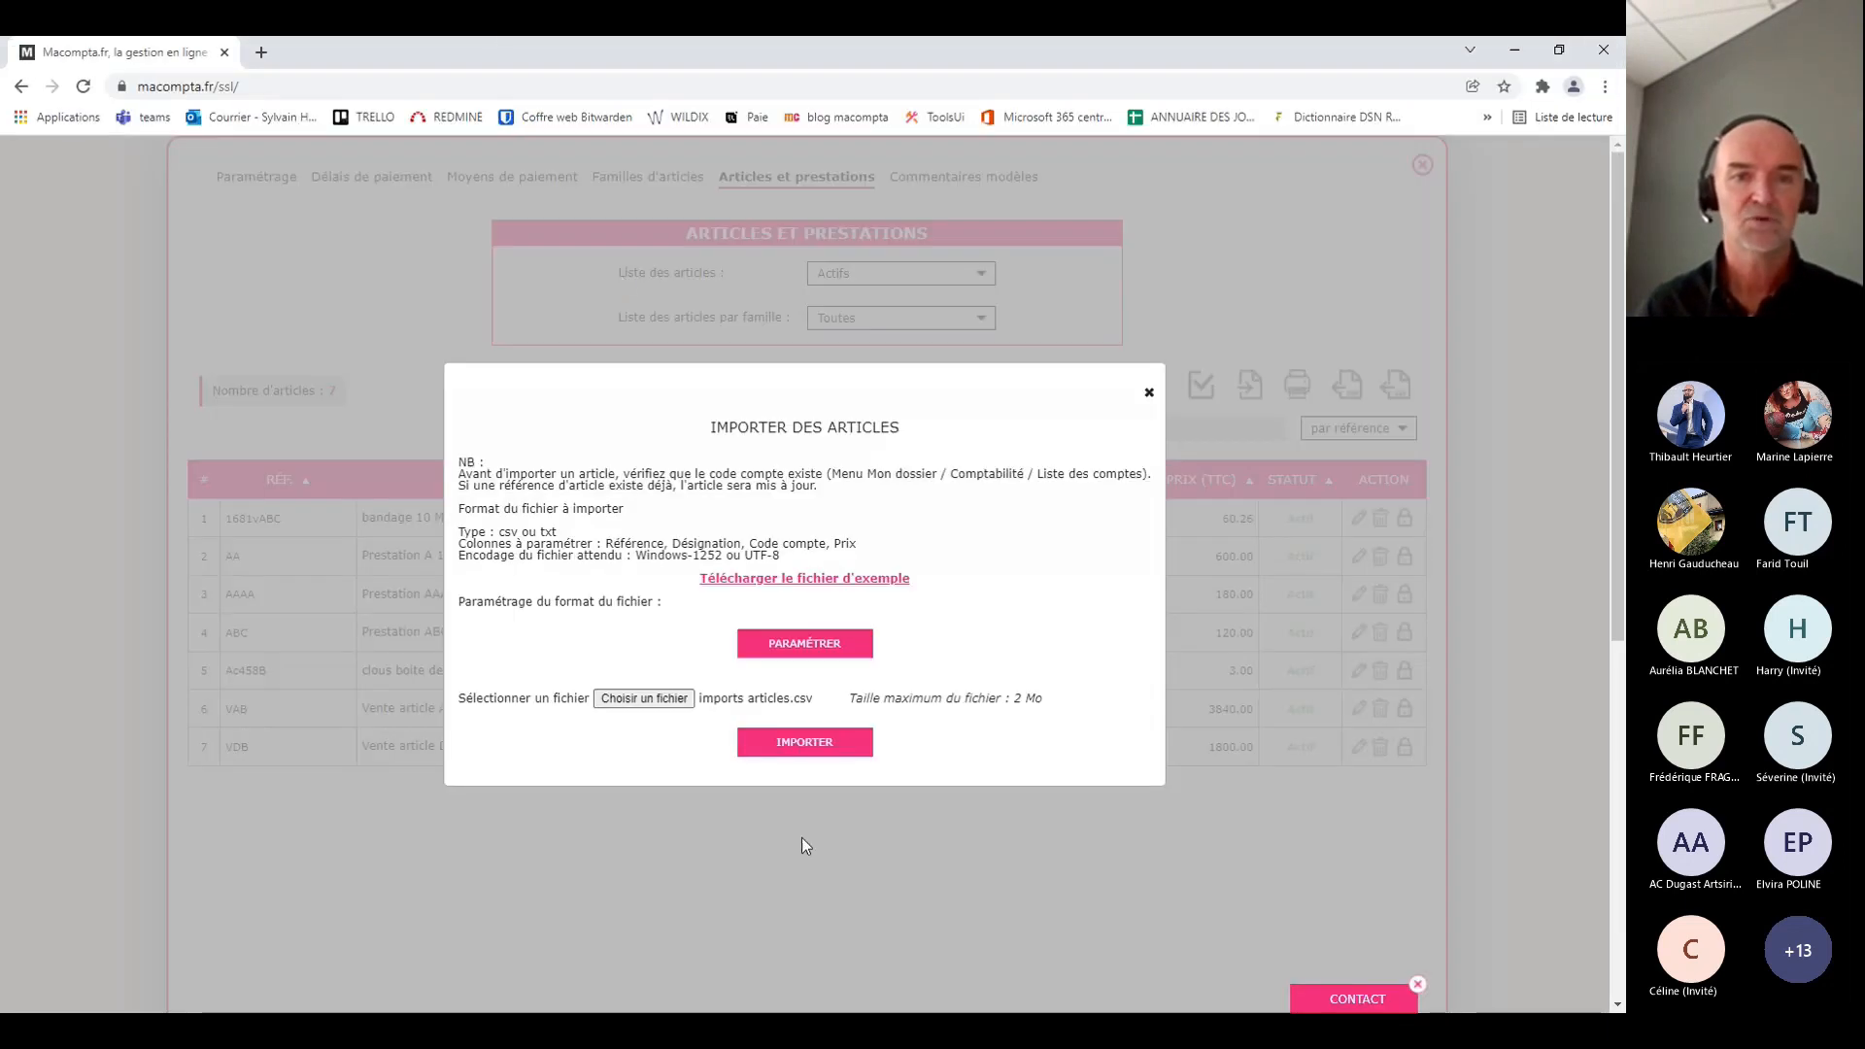
click(804, 748)
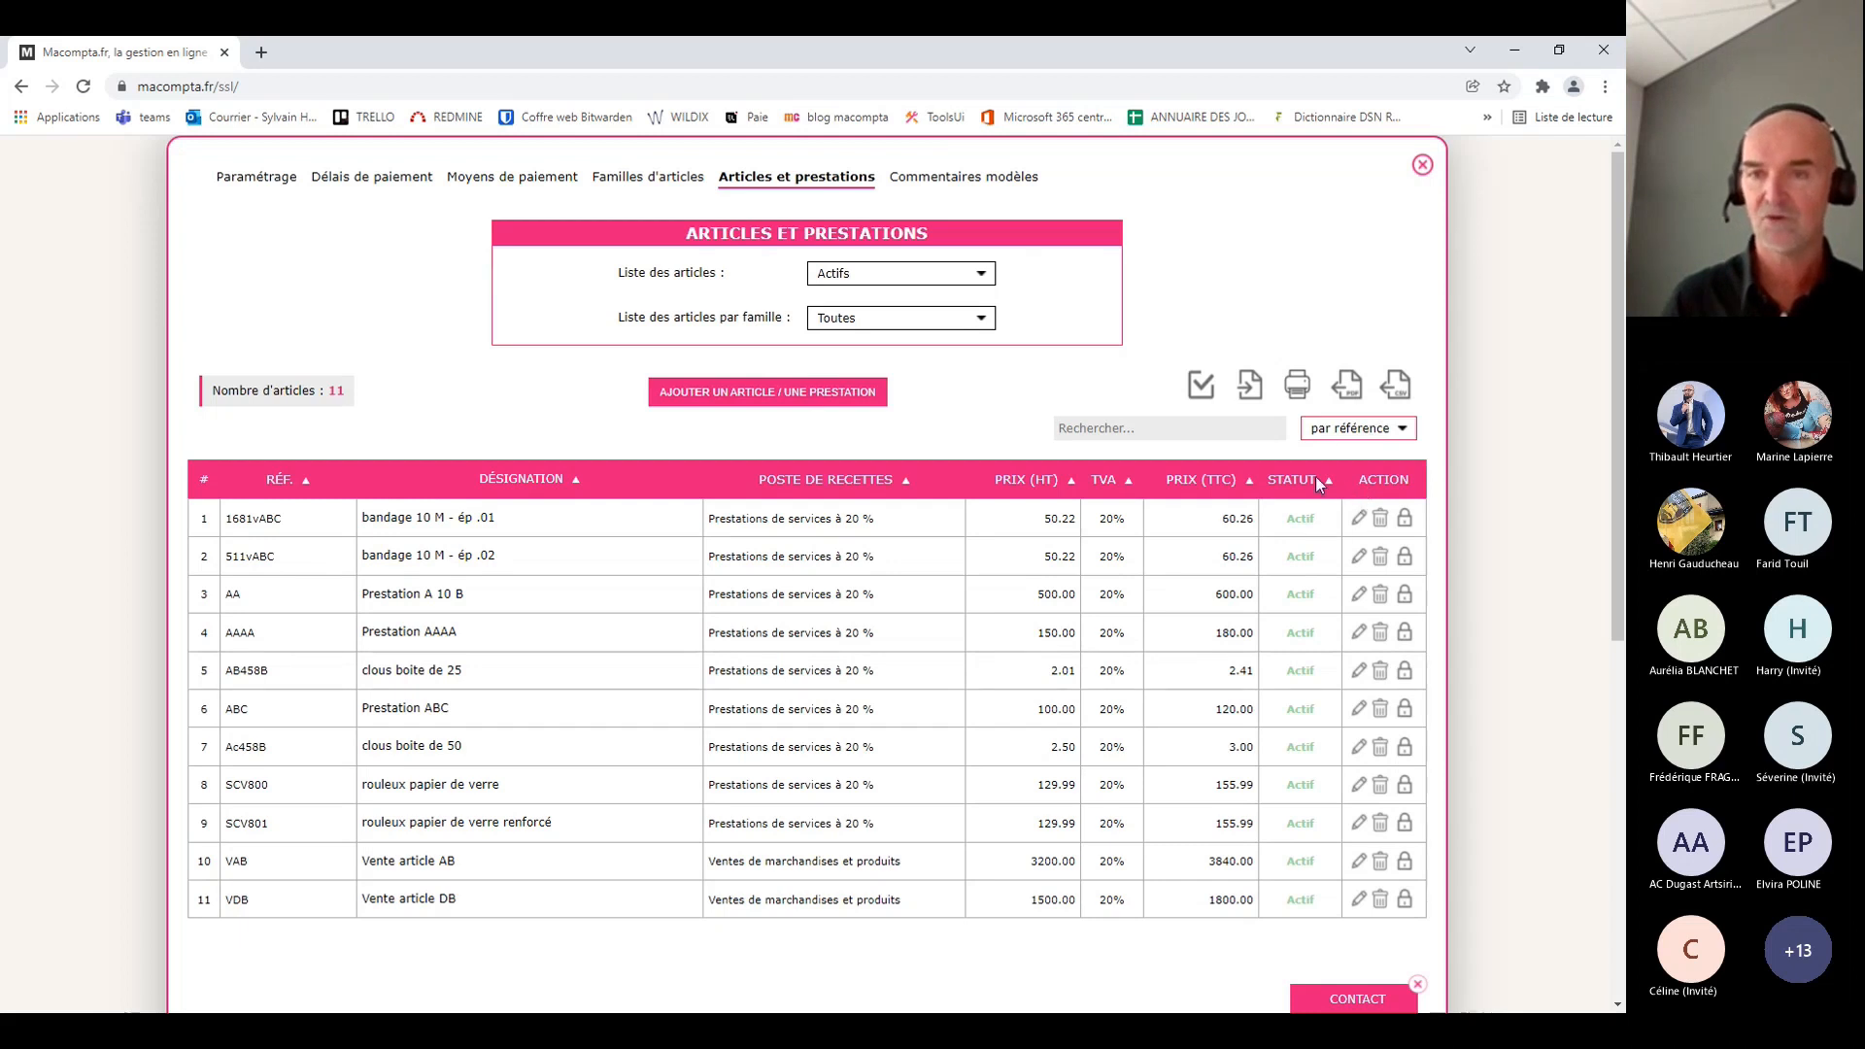
Filter the article list to Inactifs and return it to Actifs
click(1215, 435)
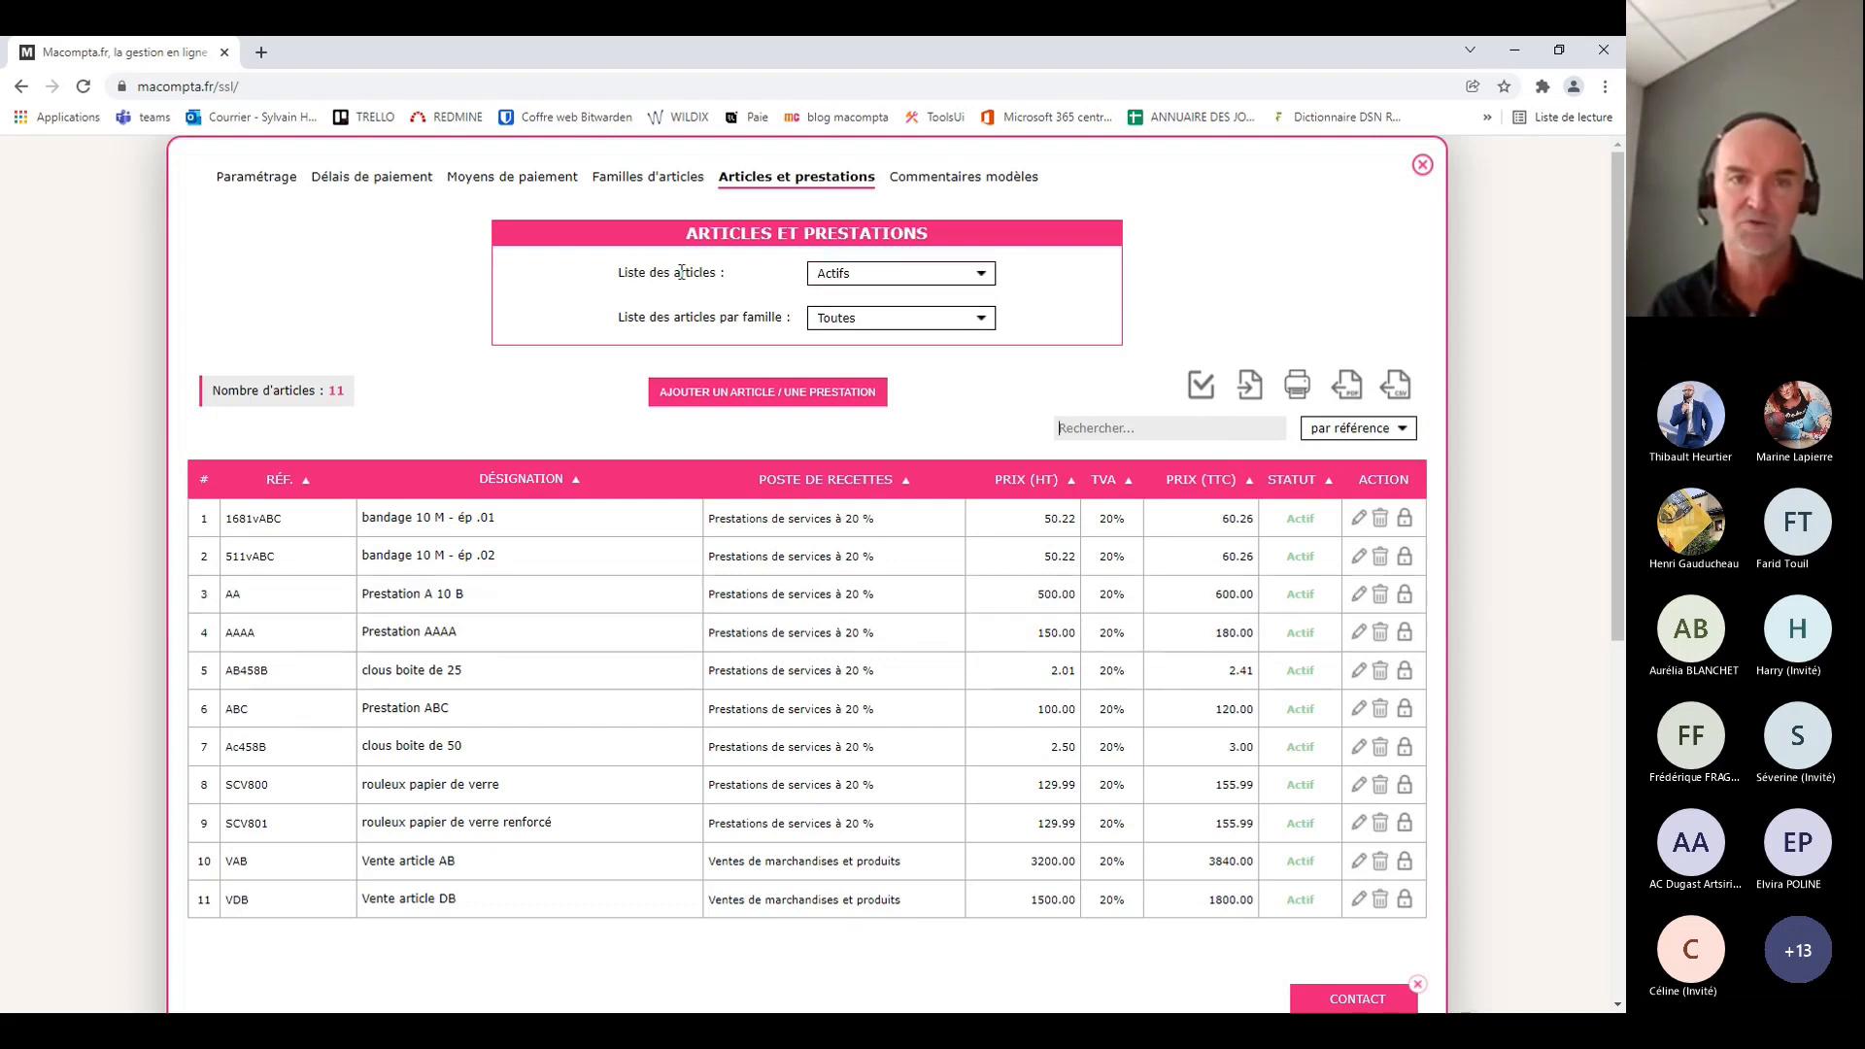
click(847, 313)
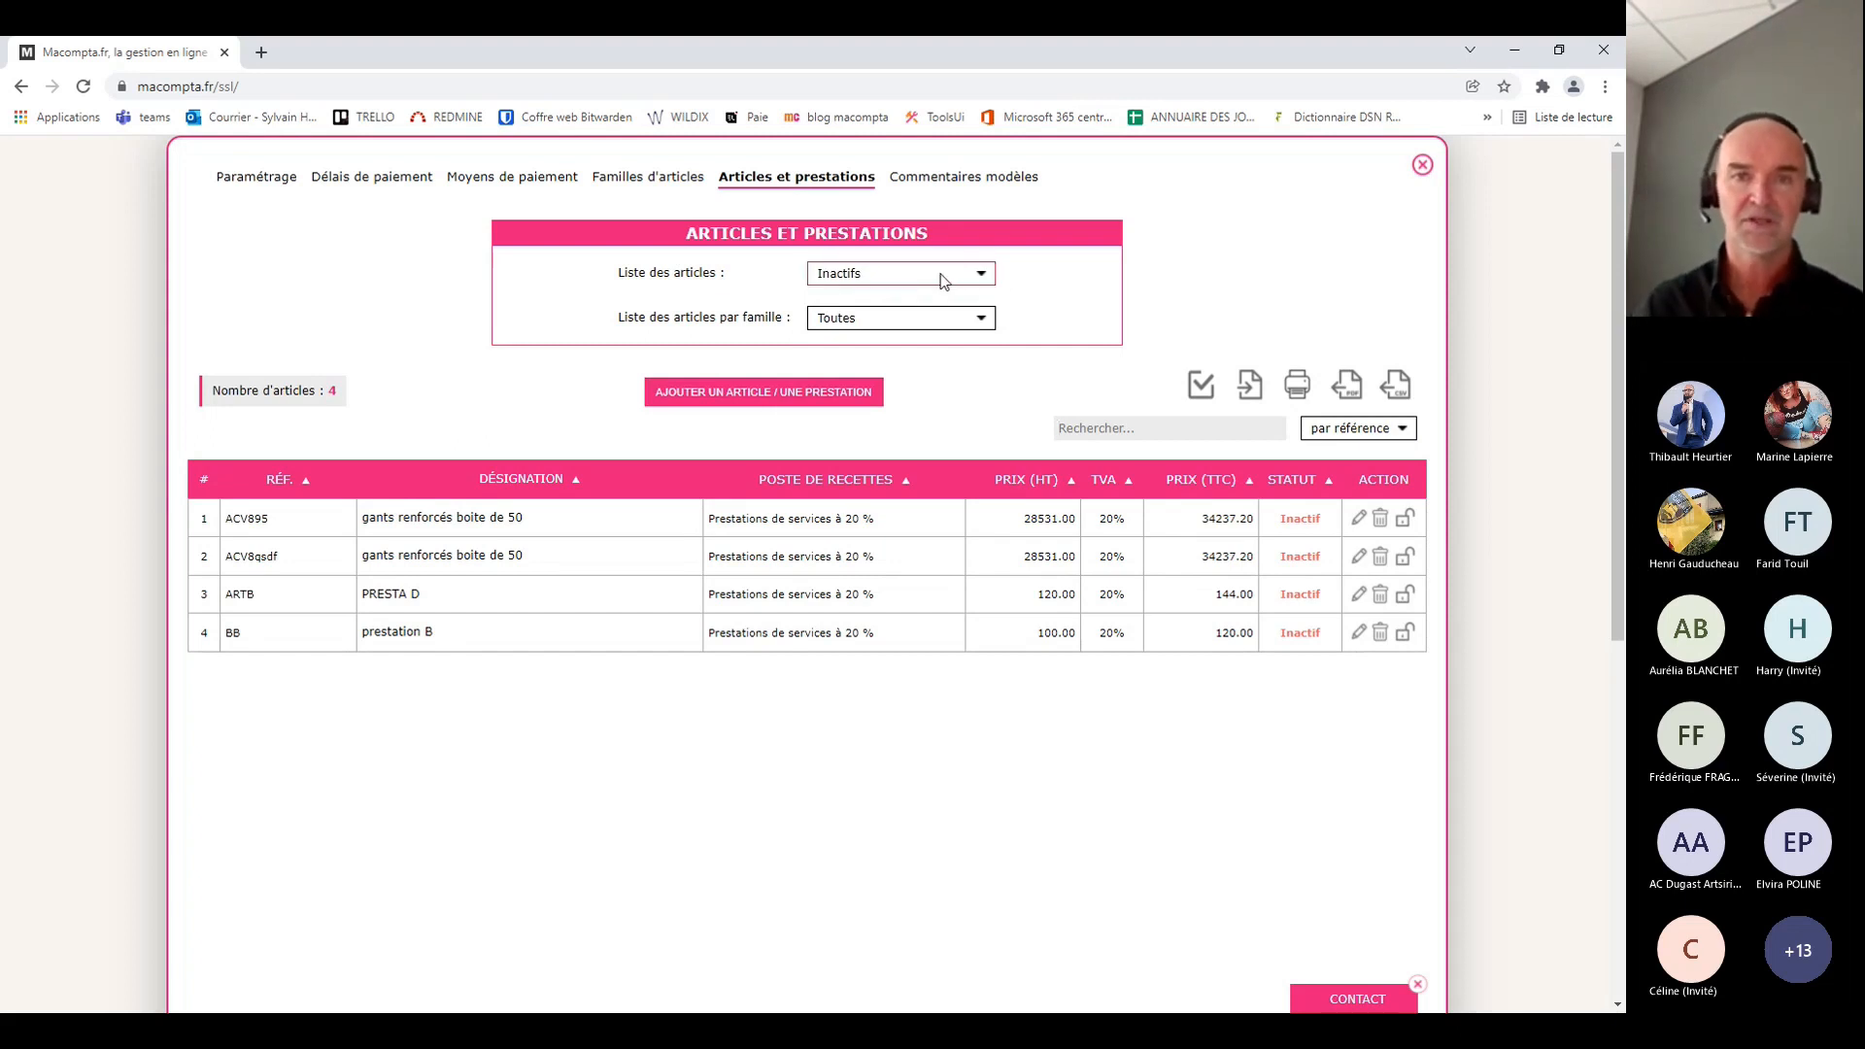
click(883, 304)
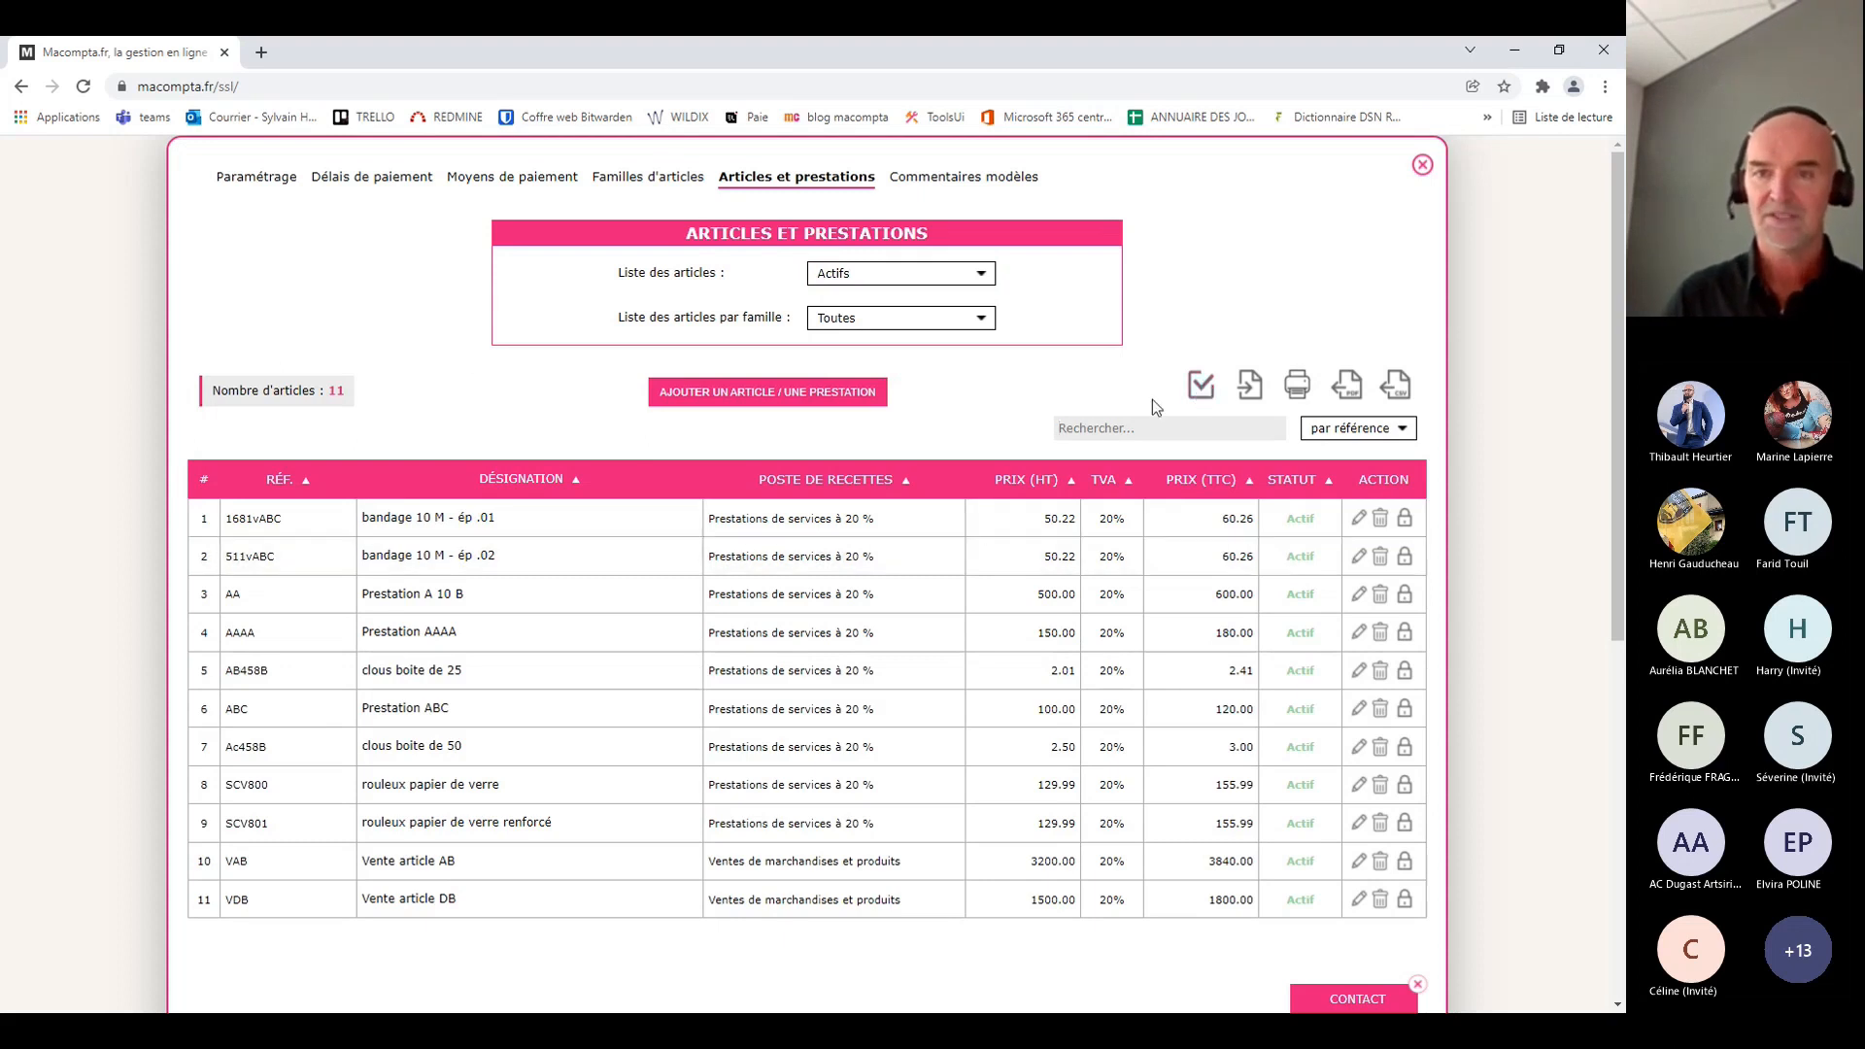
Show the bulk selection for deactivating or deleting articles, try its select-all option, and leave the selection mode
click(1202, 388)
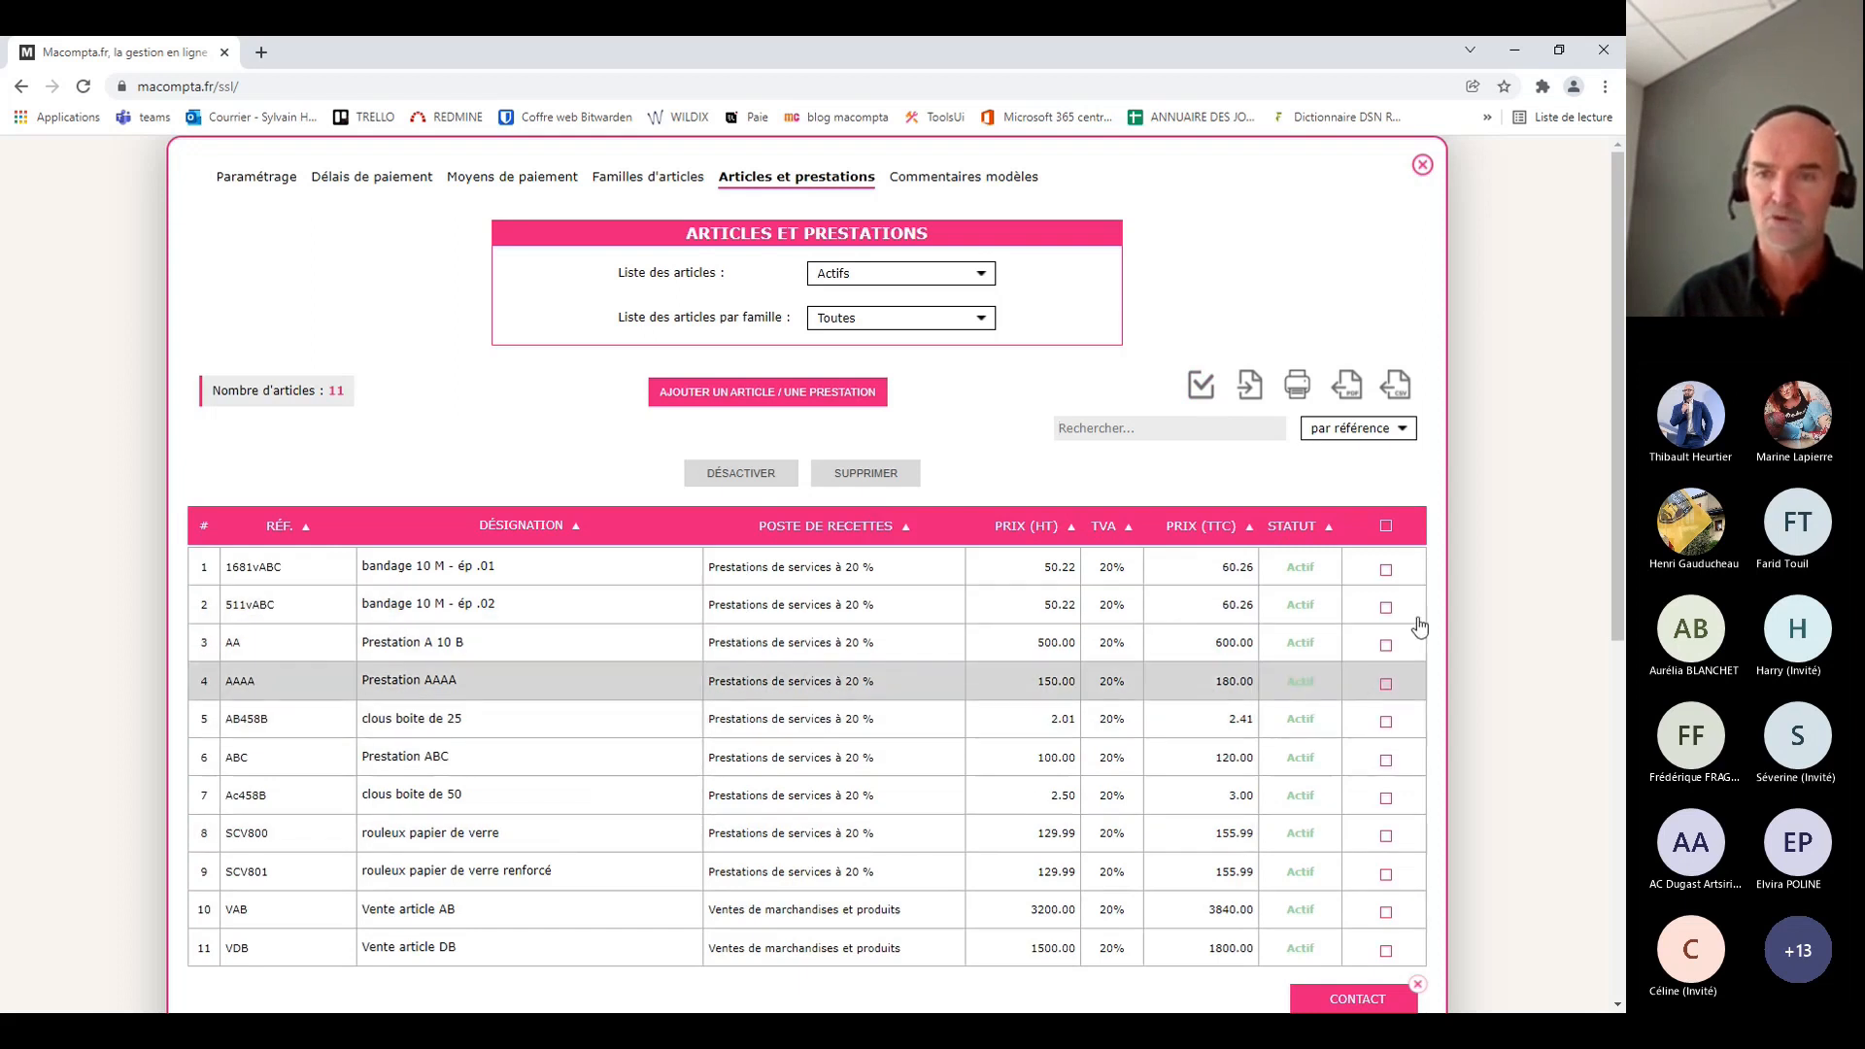
click(1388, 526)
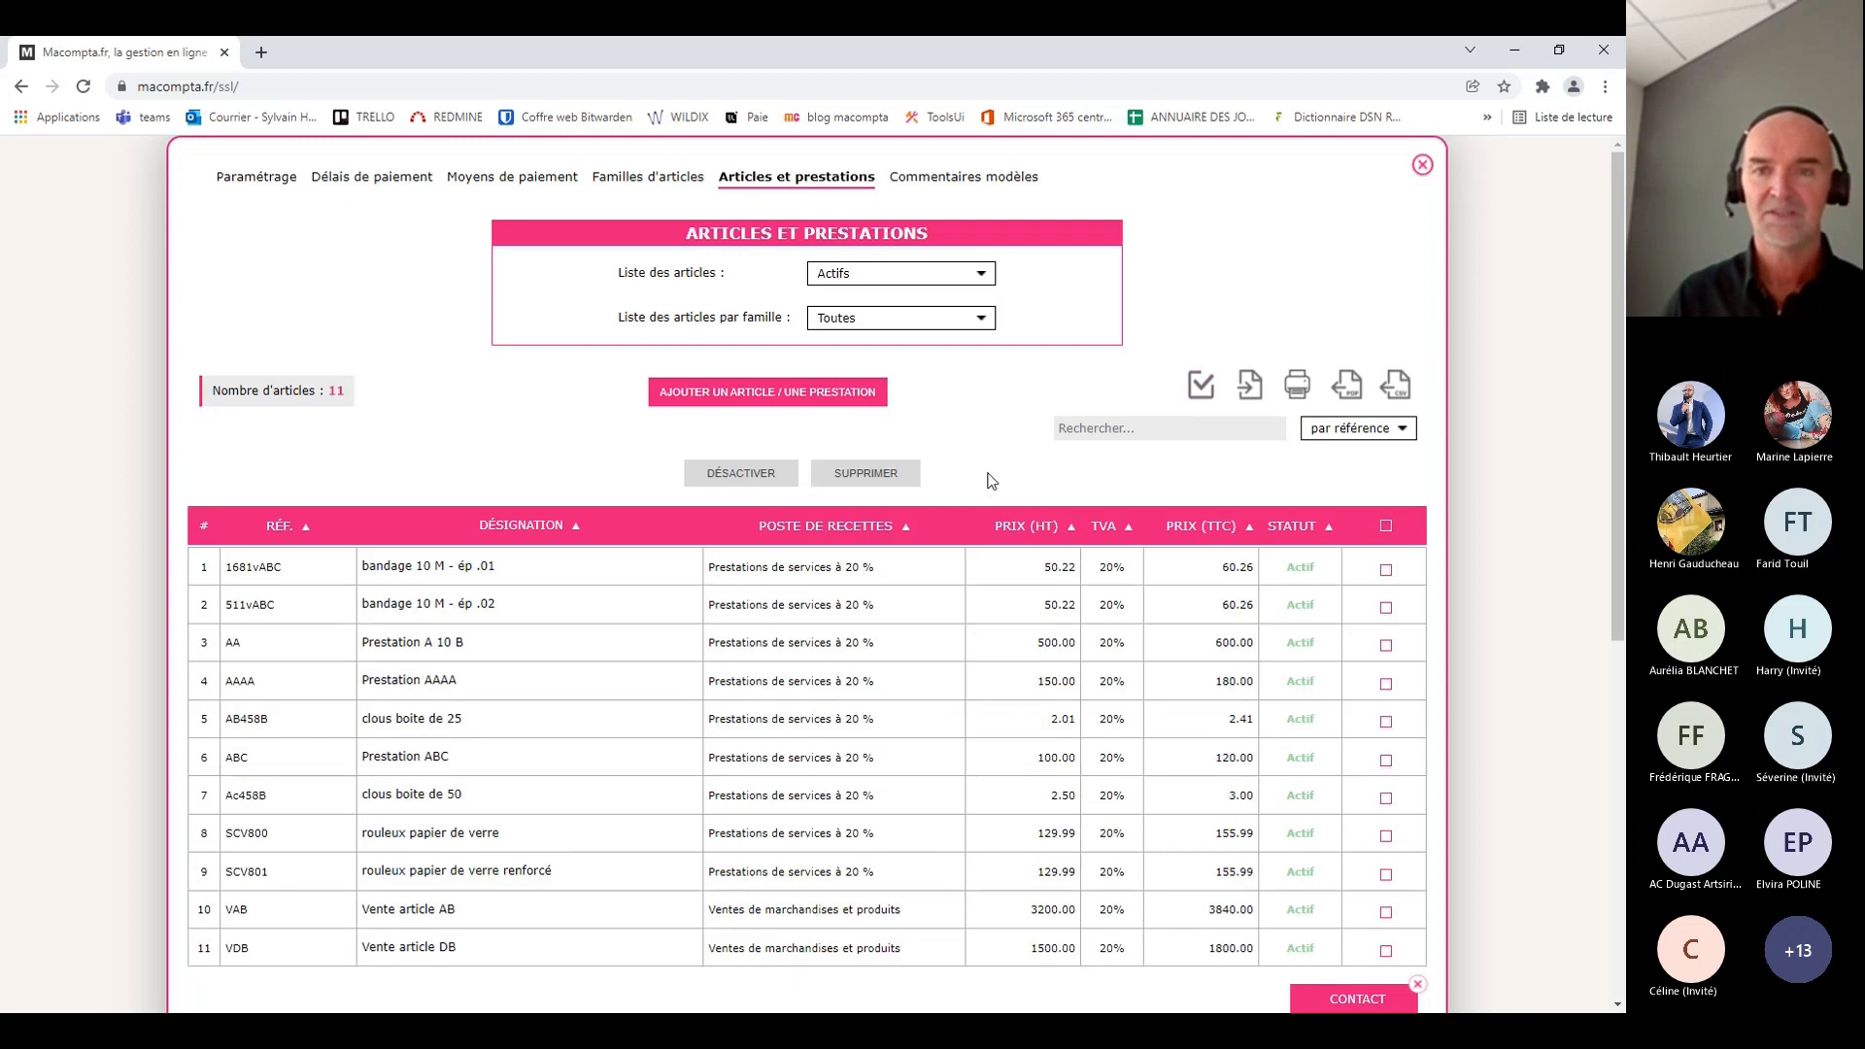
click(1202, 388)
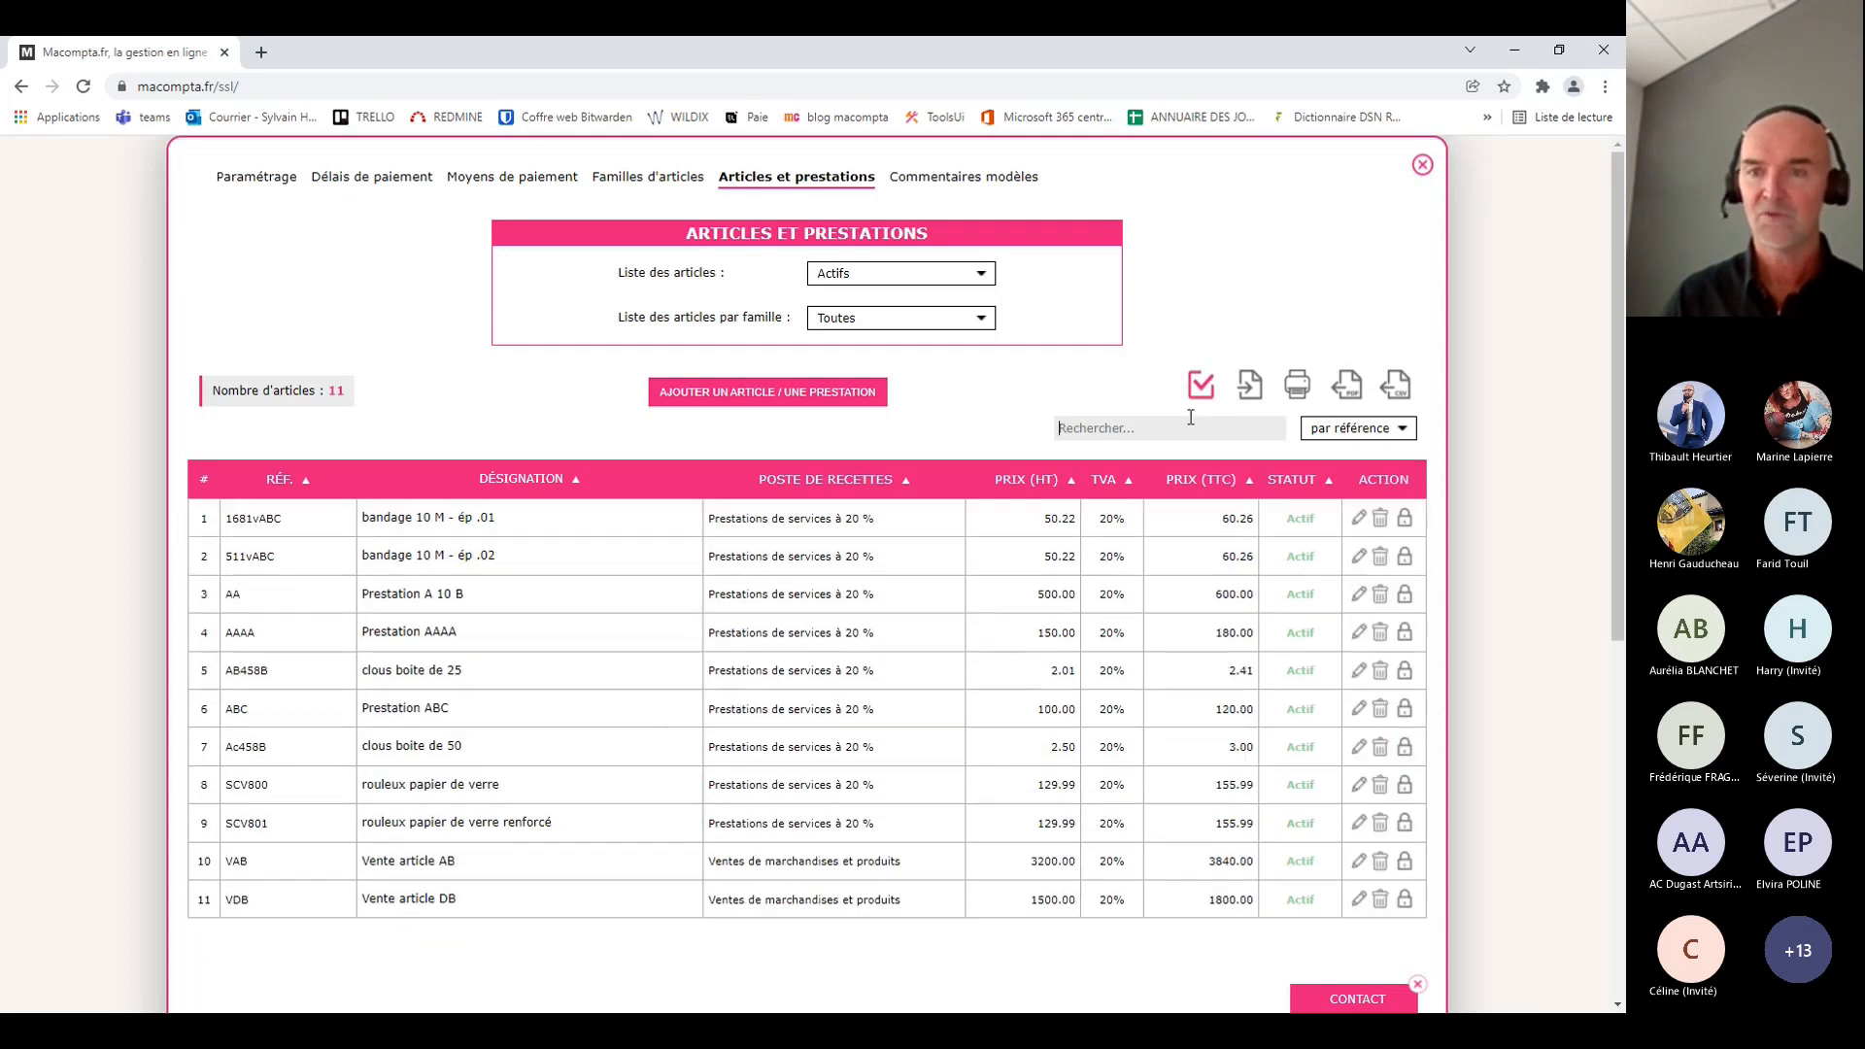
Review the record of article AA without changing it, and open the list of template comments
click(1360, 595)
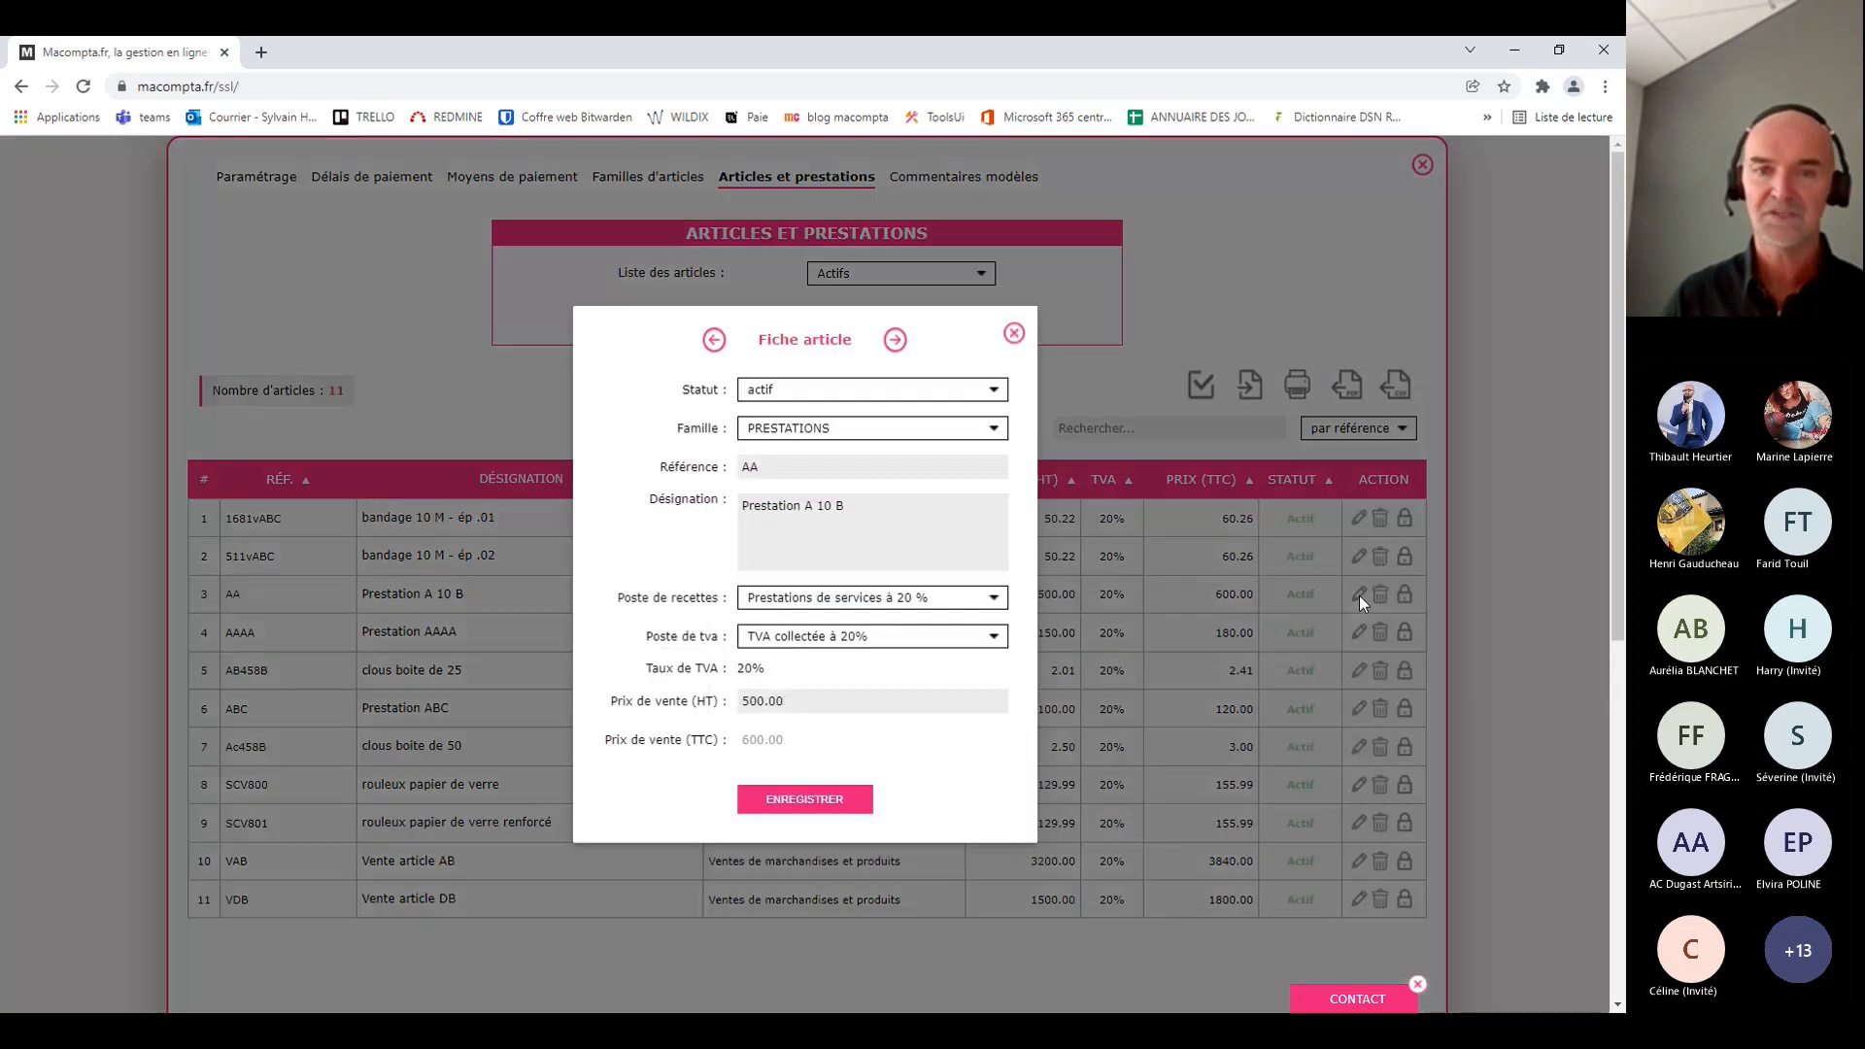
click(1014, 334)
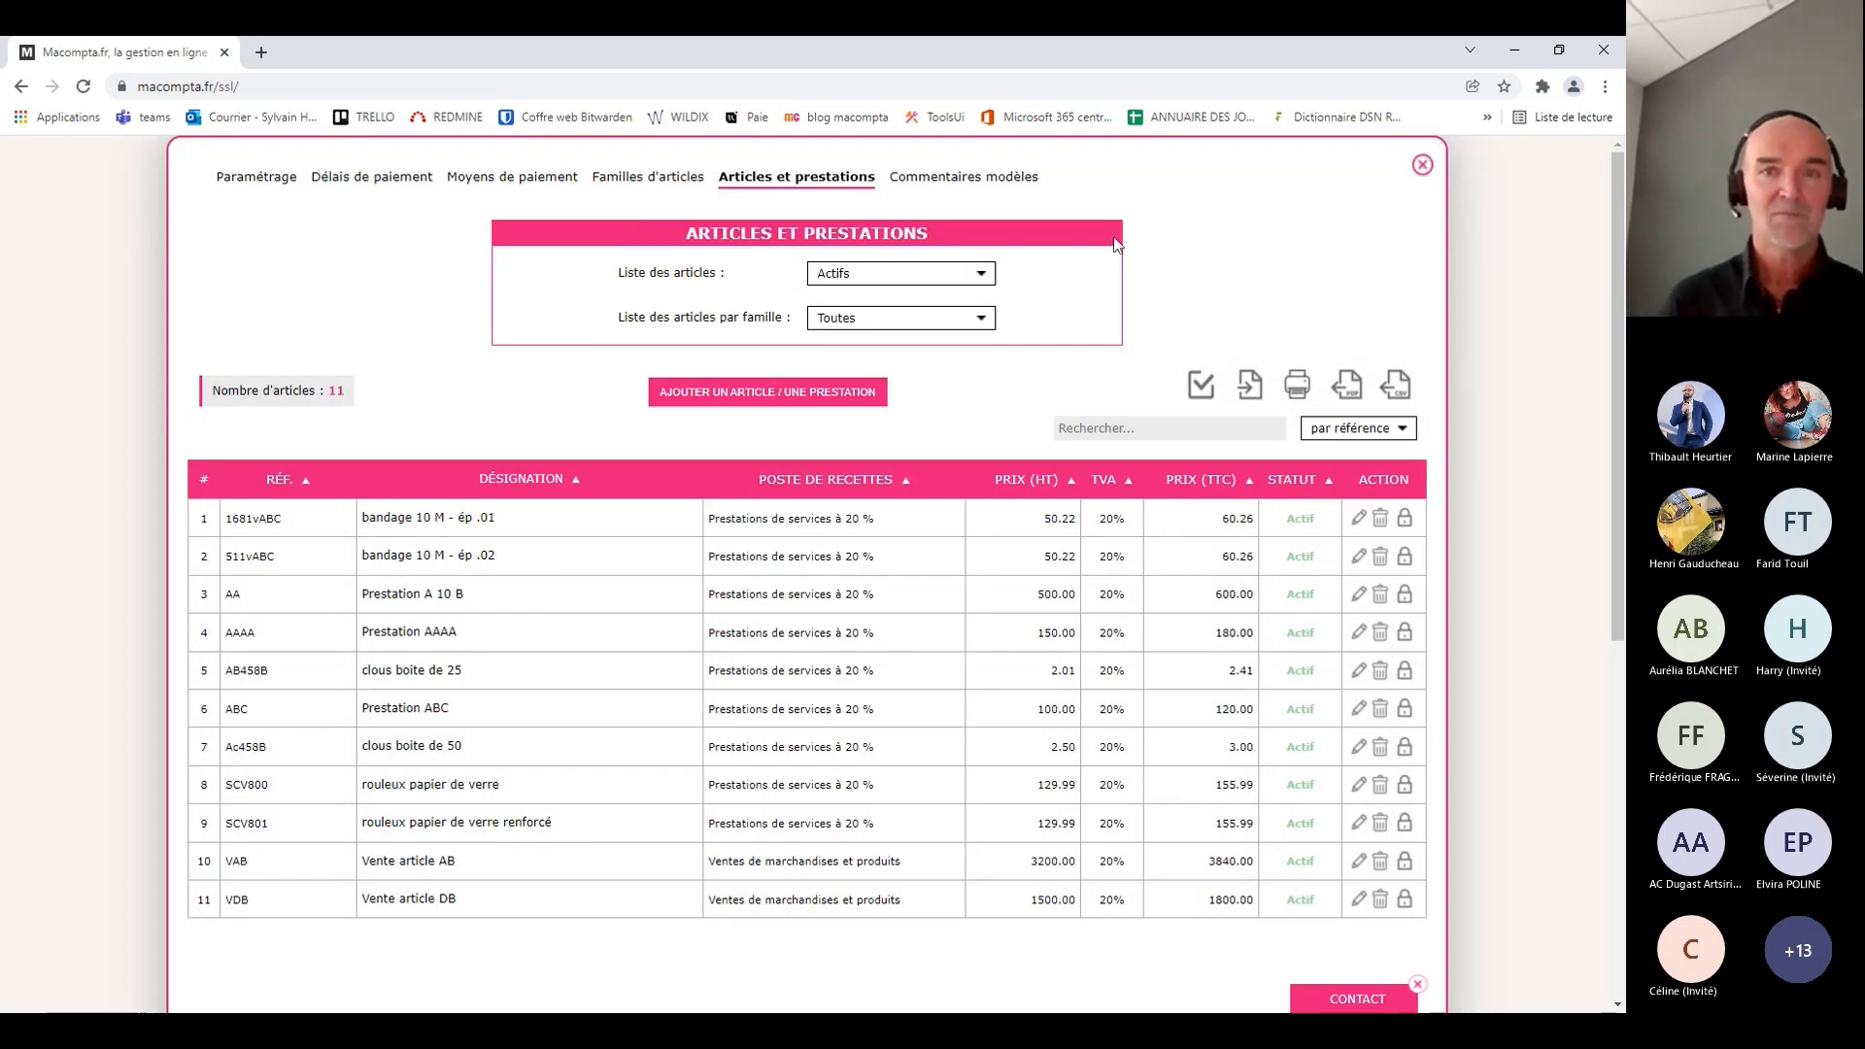
click(942, 185)
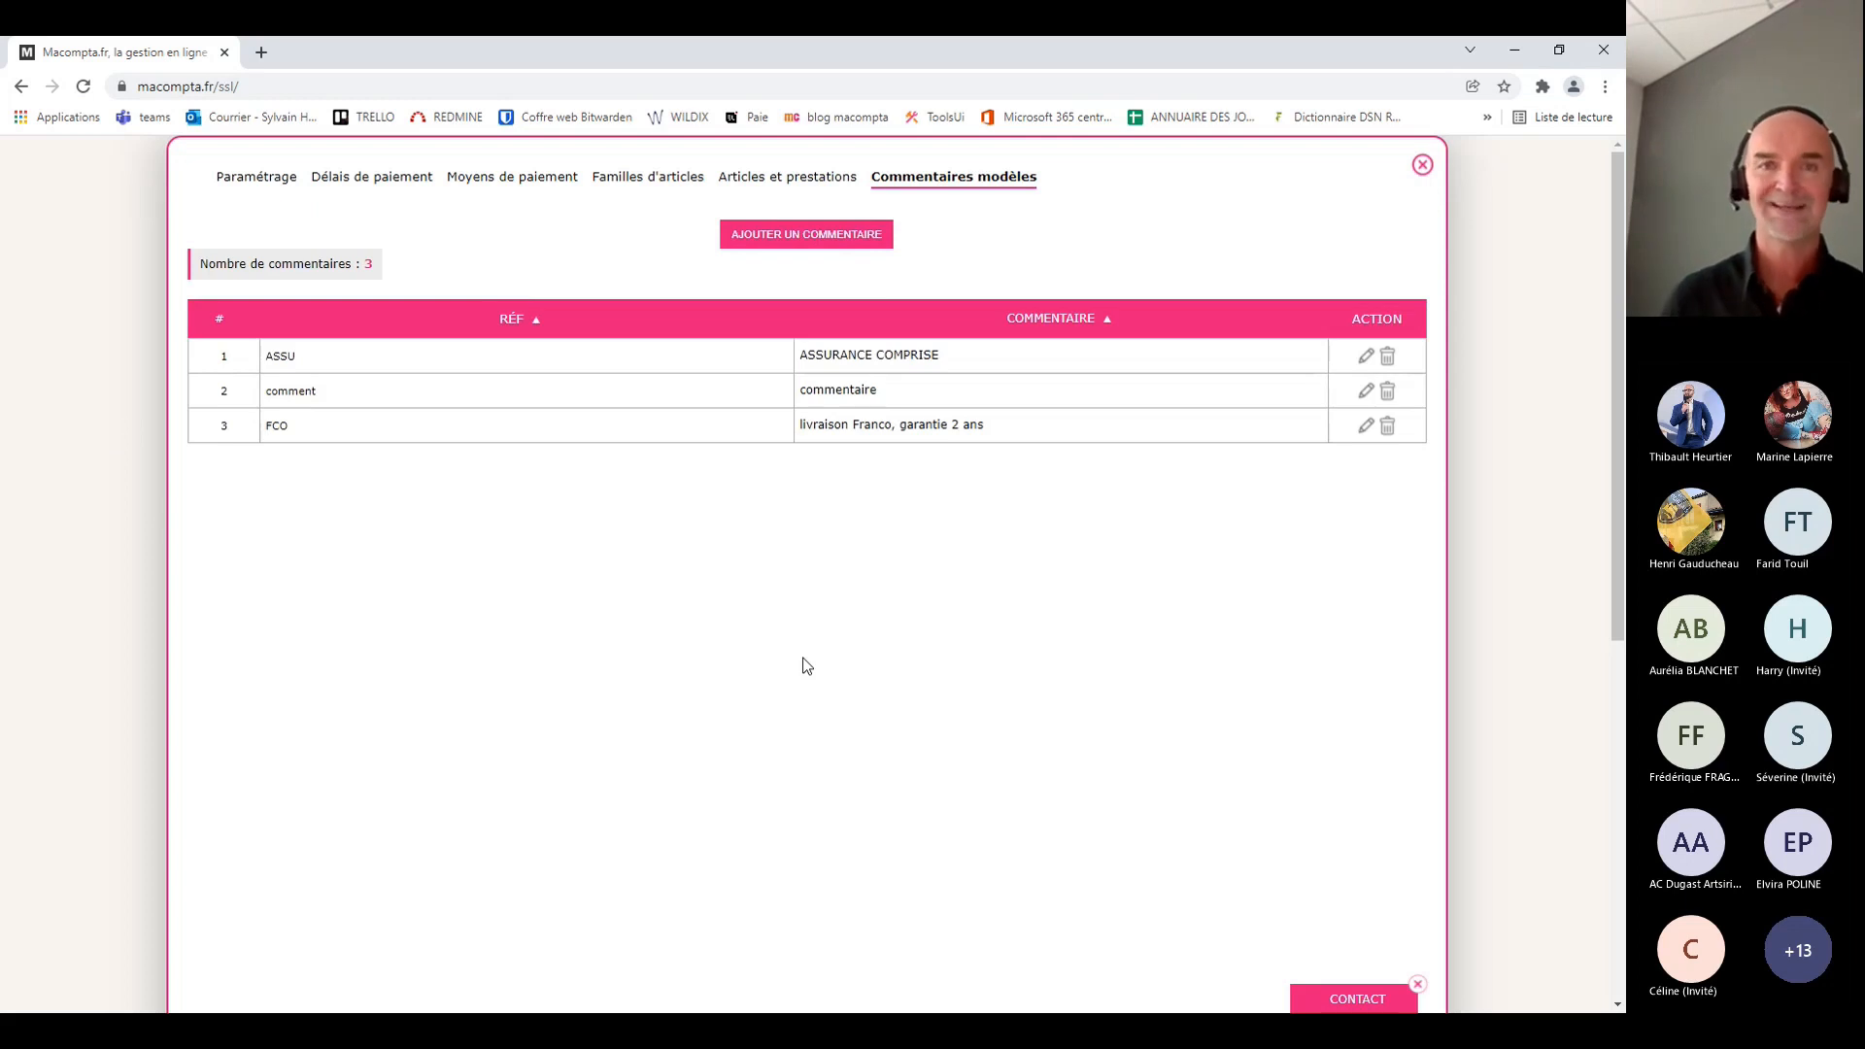
Leave the template comments, view the customer families under the accounting partners, and open the client list
click(1424, 167)
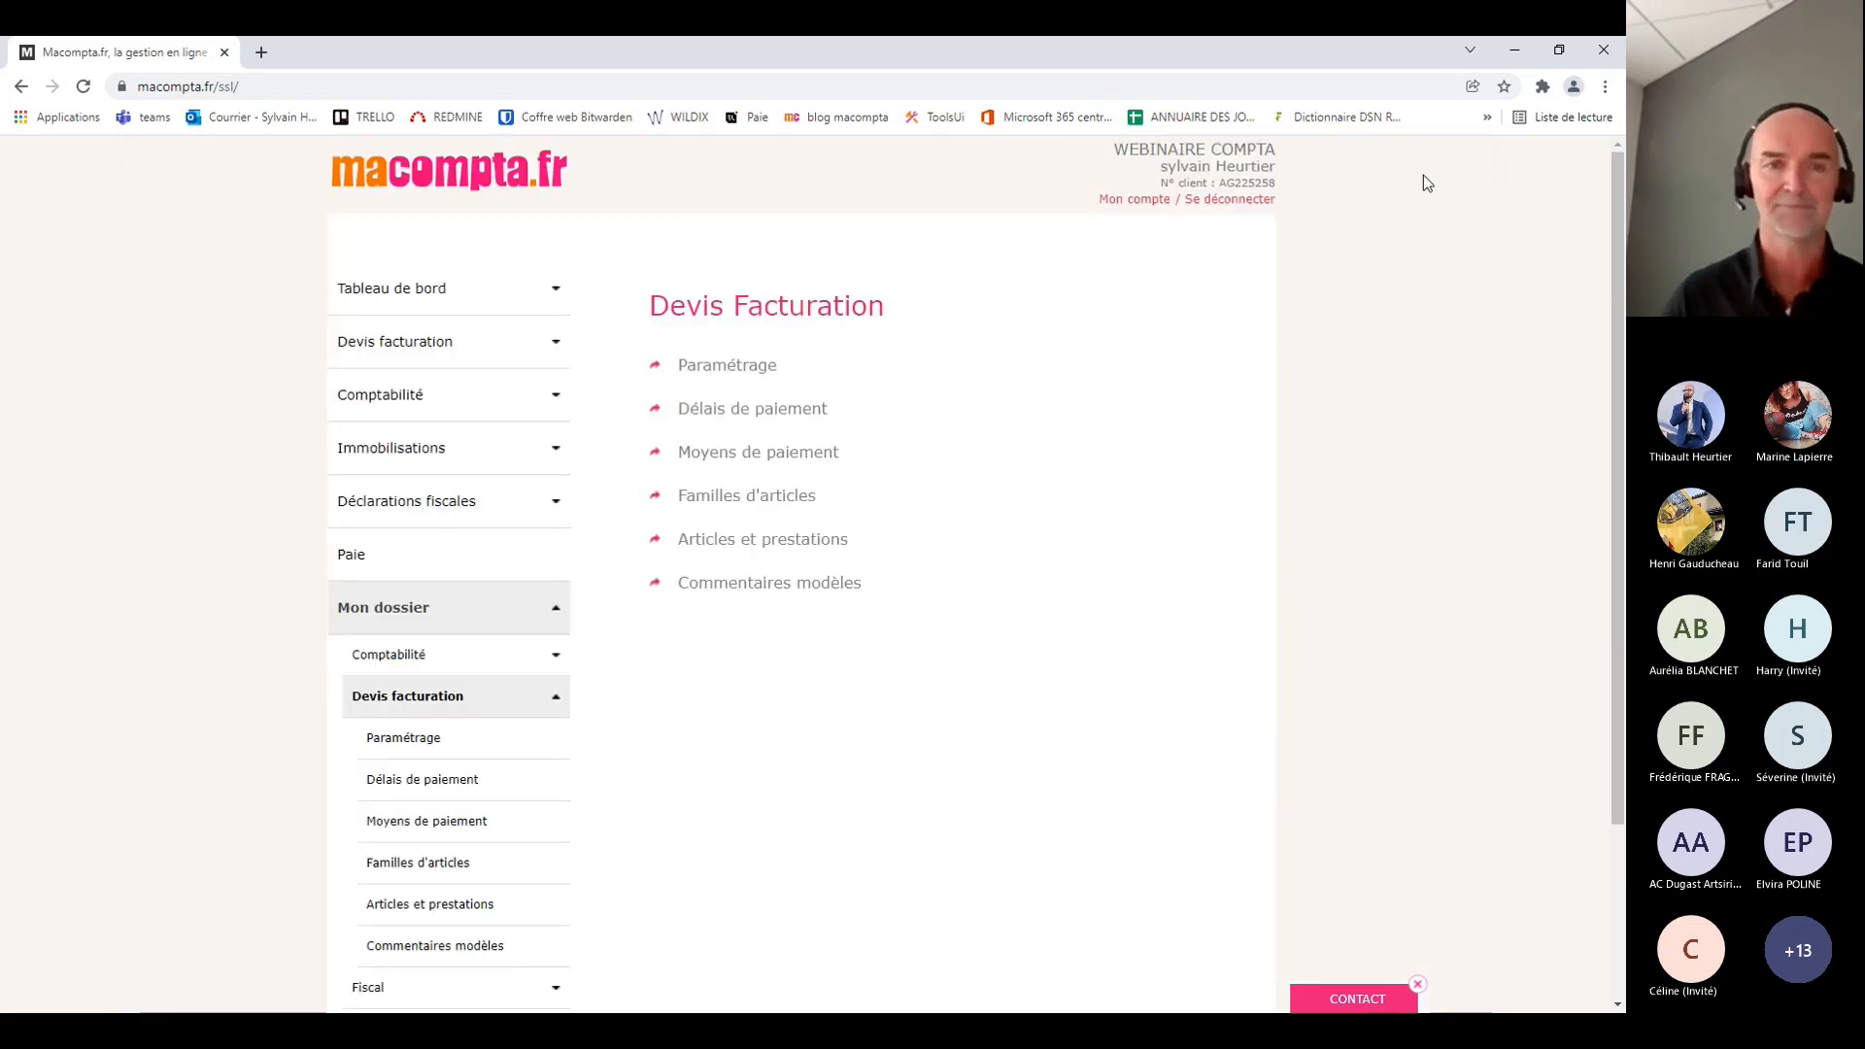
click(464, 697)
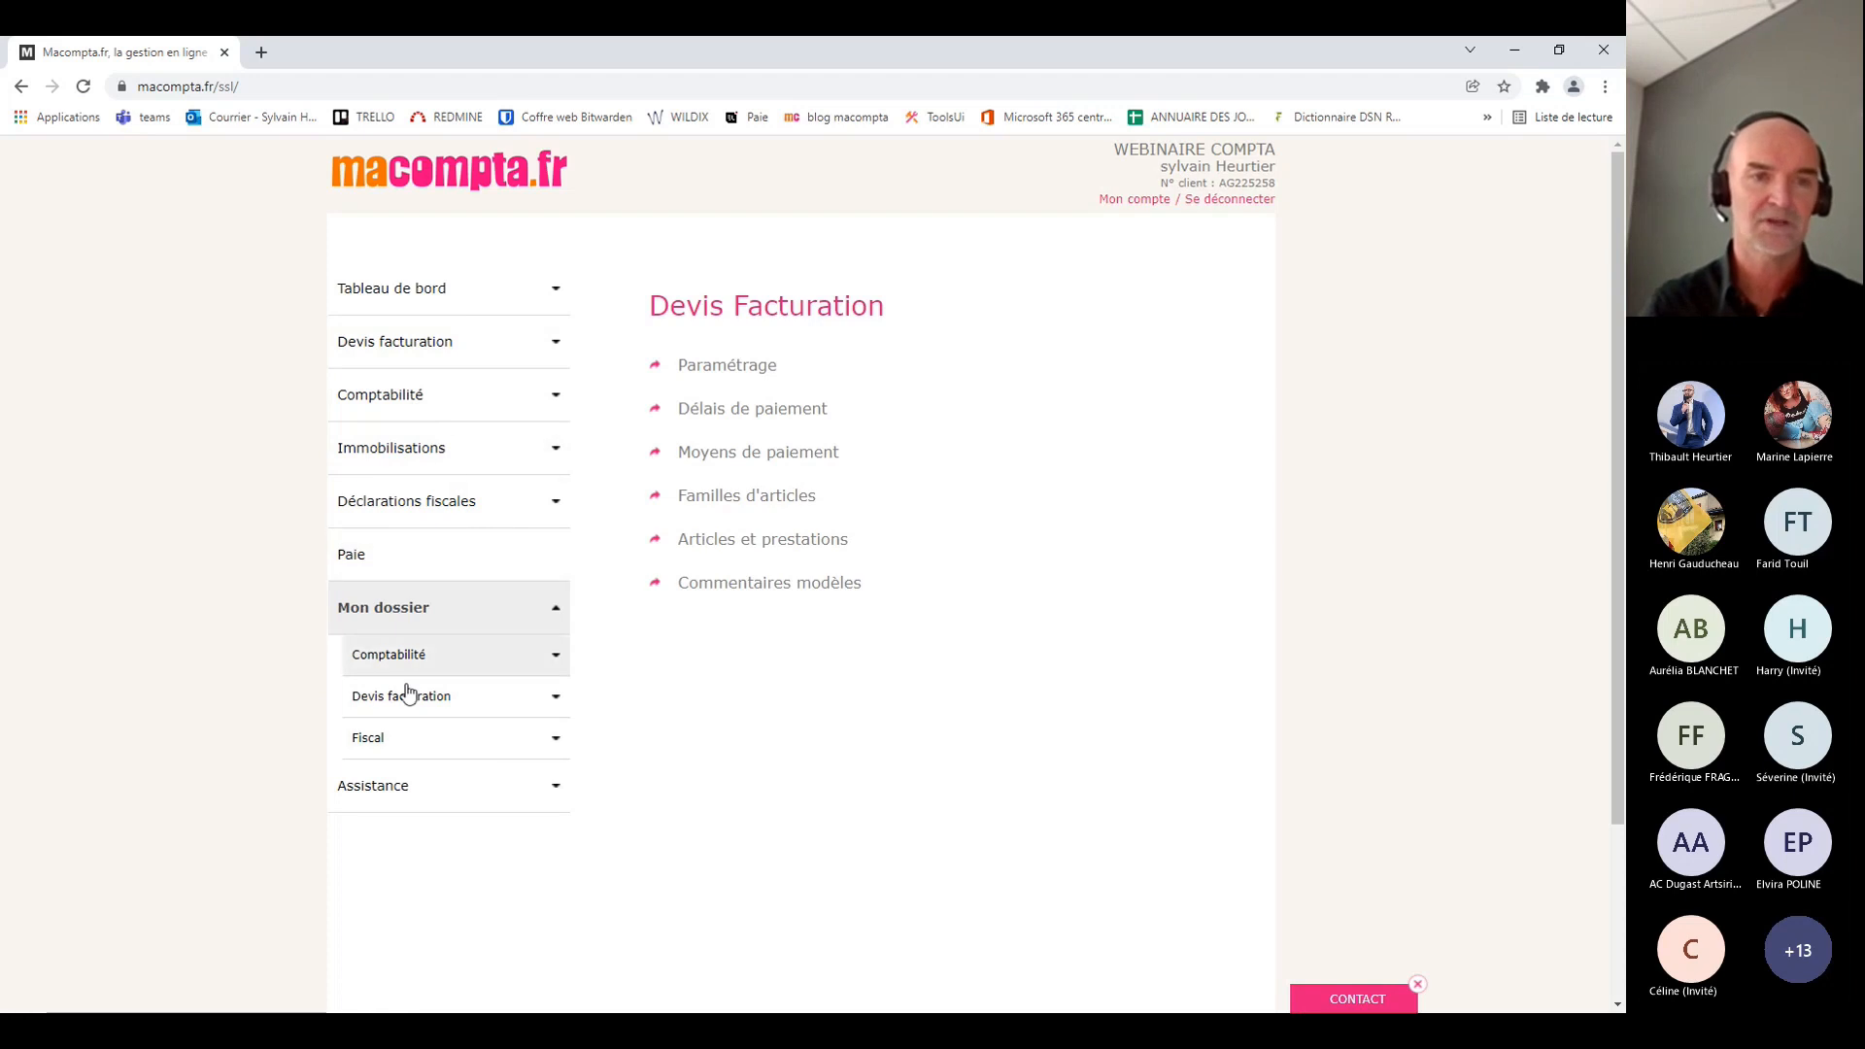
click(417, 396)
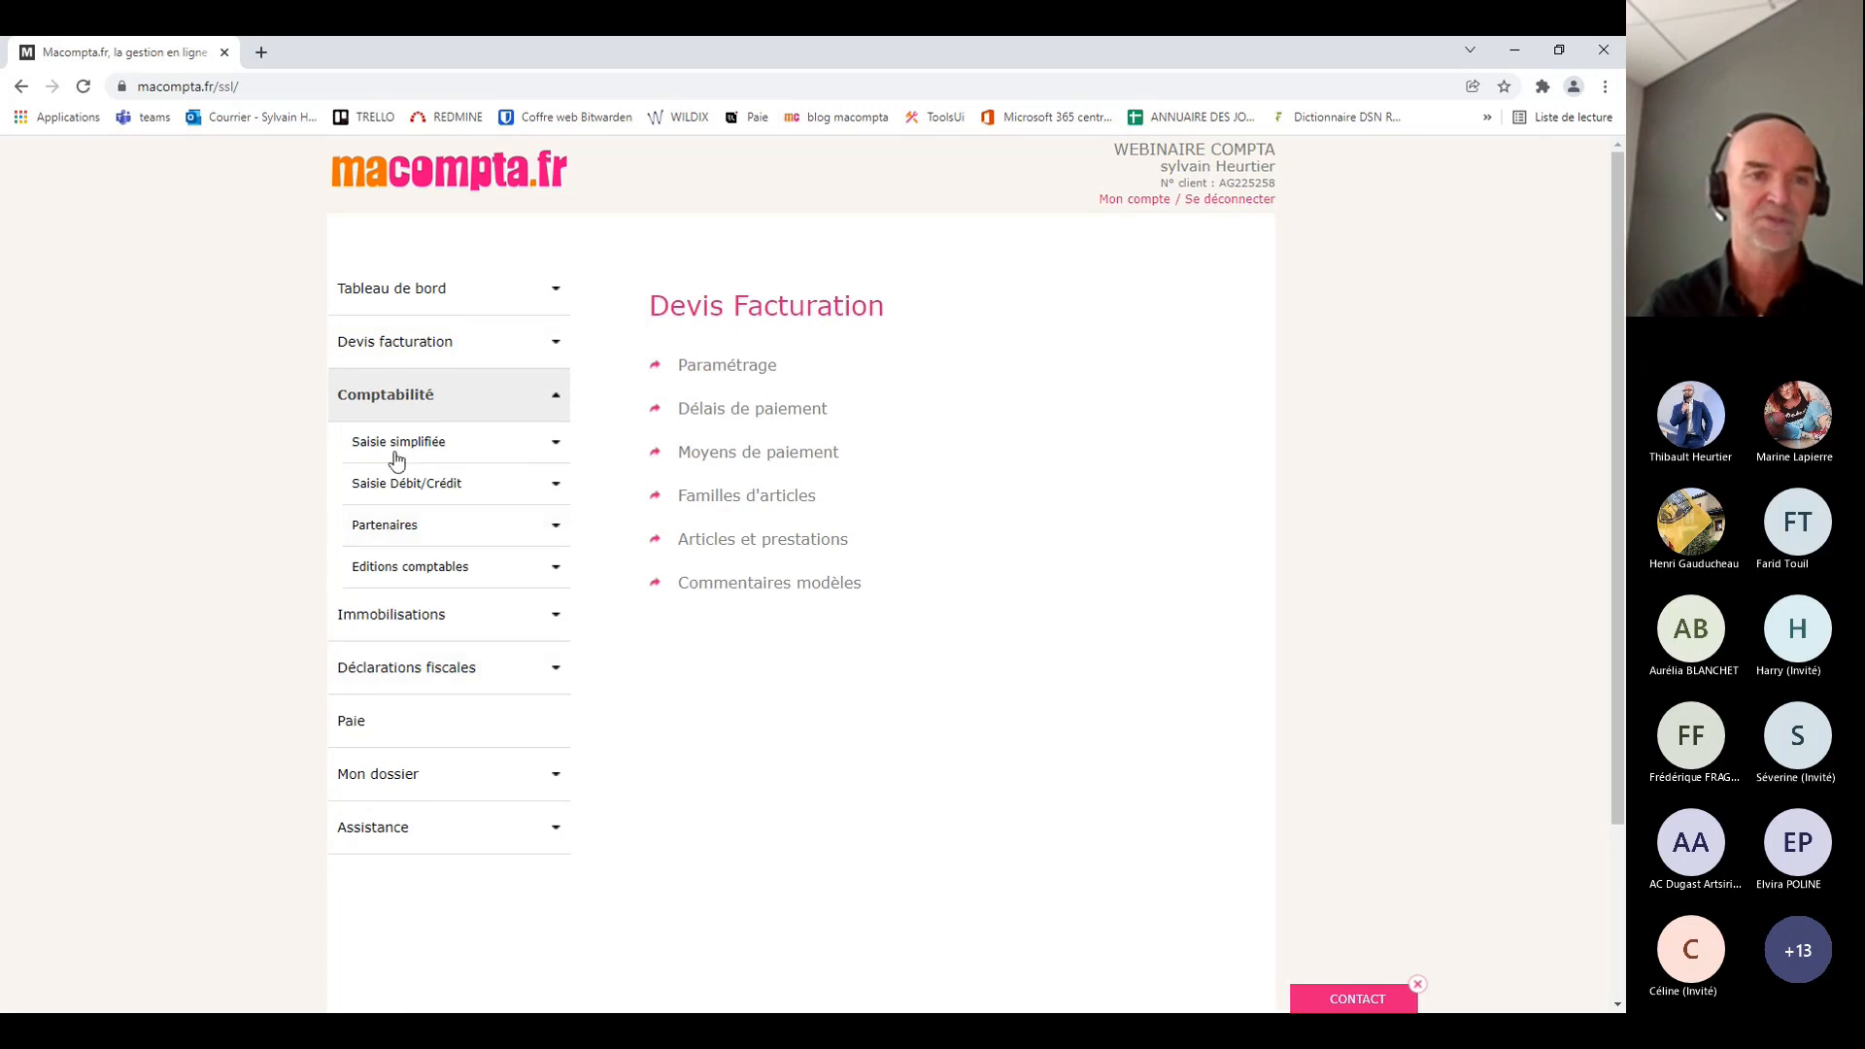
click(389, 526)
click(394, 573)
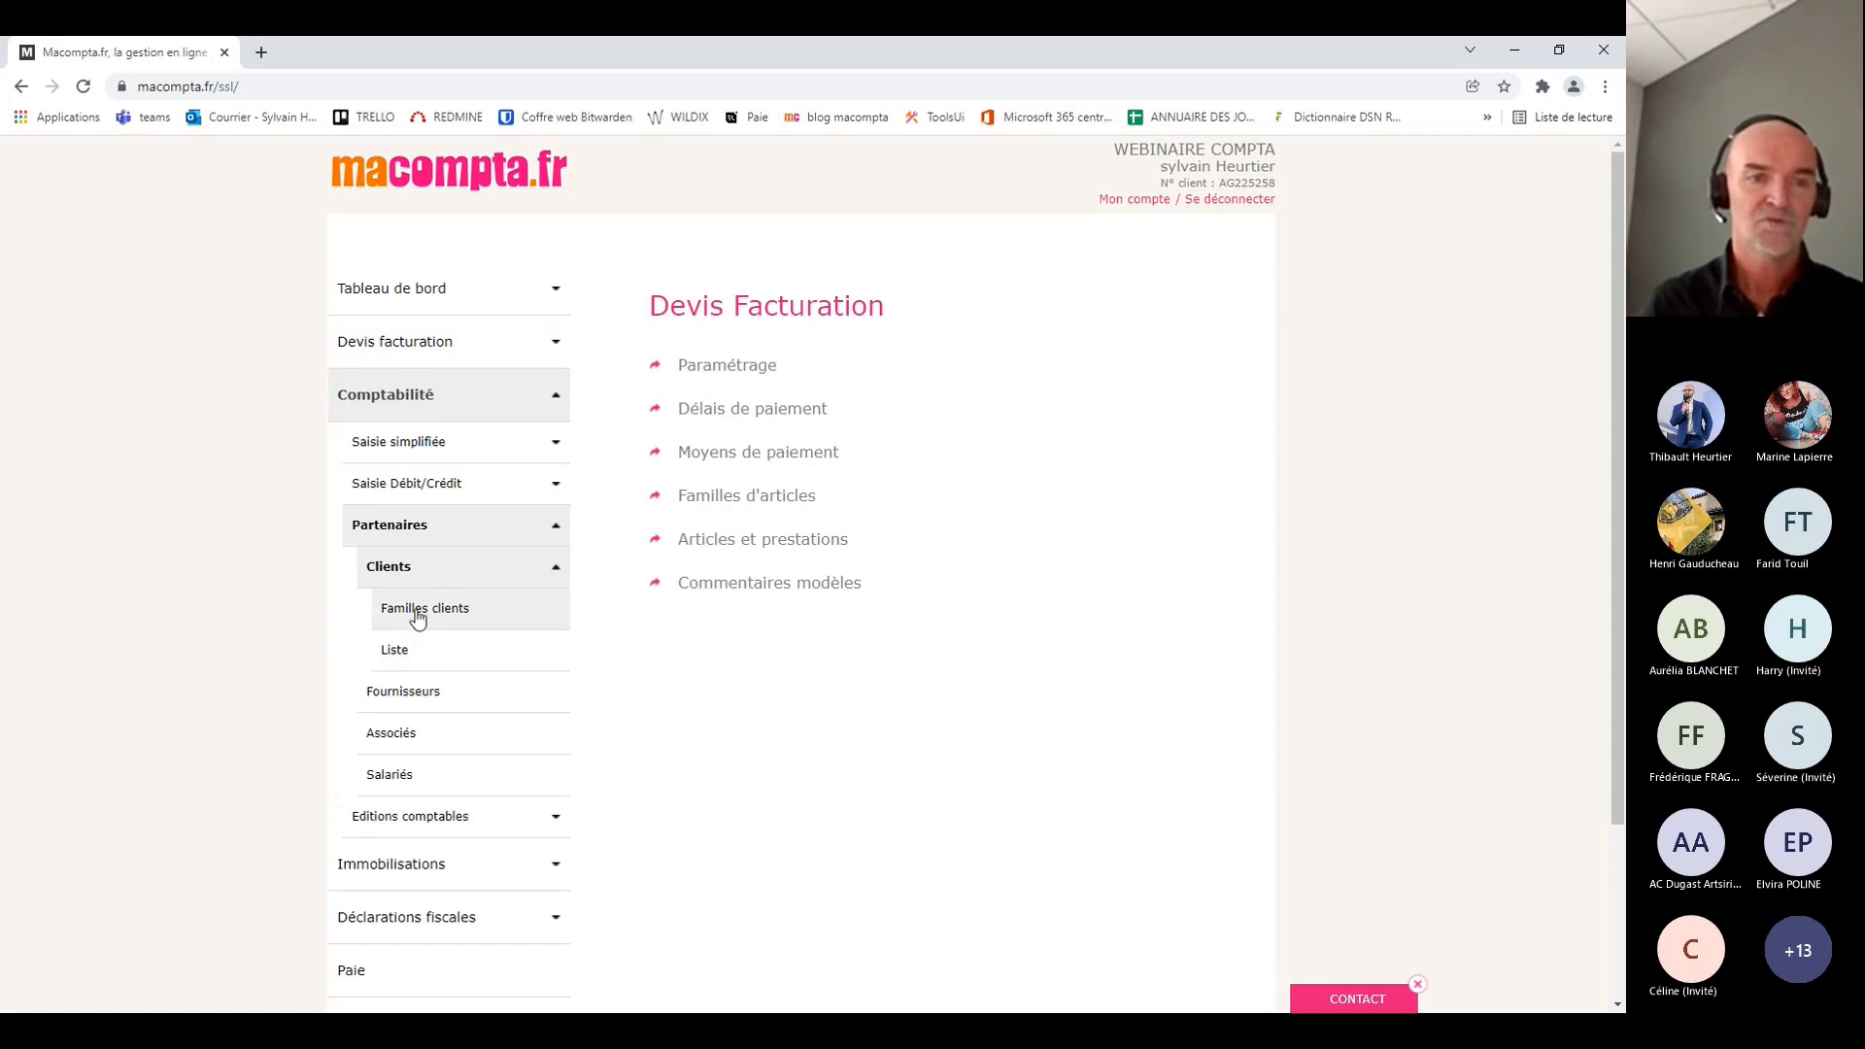
click(417, 614)
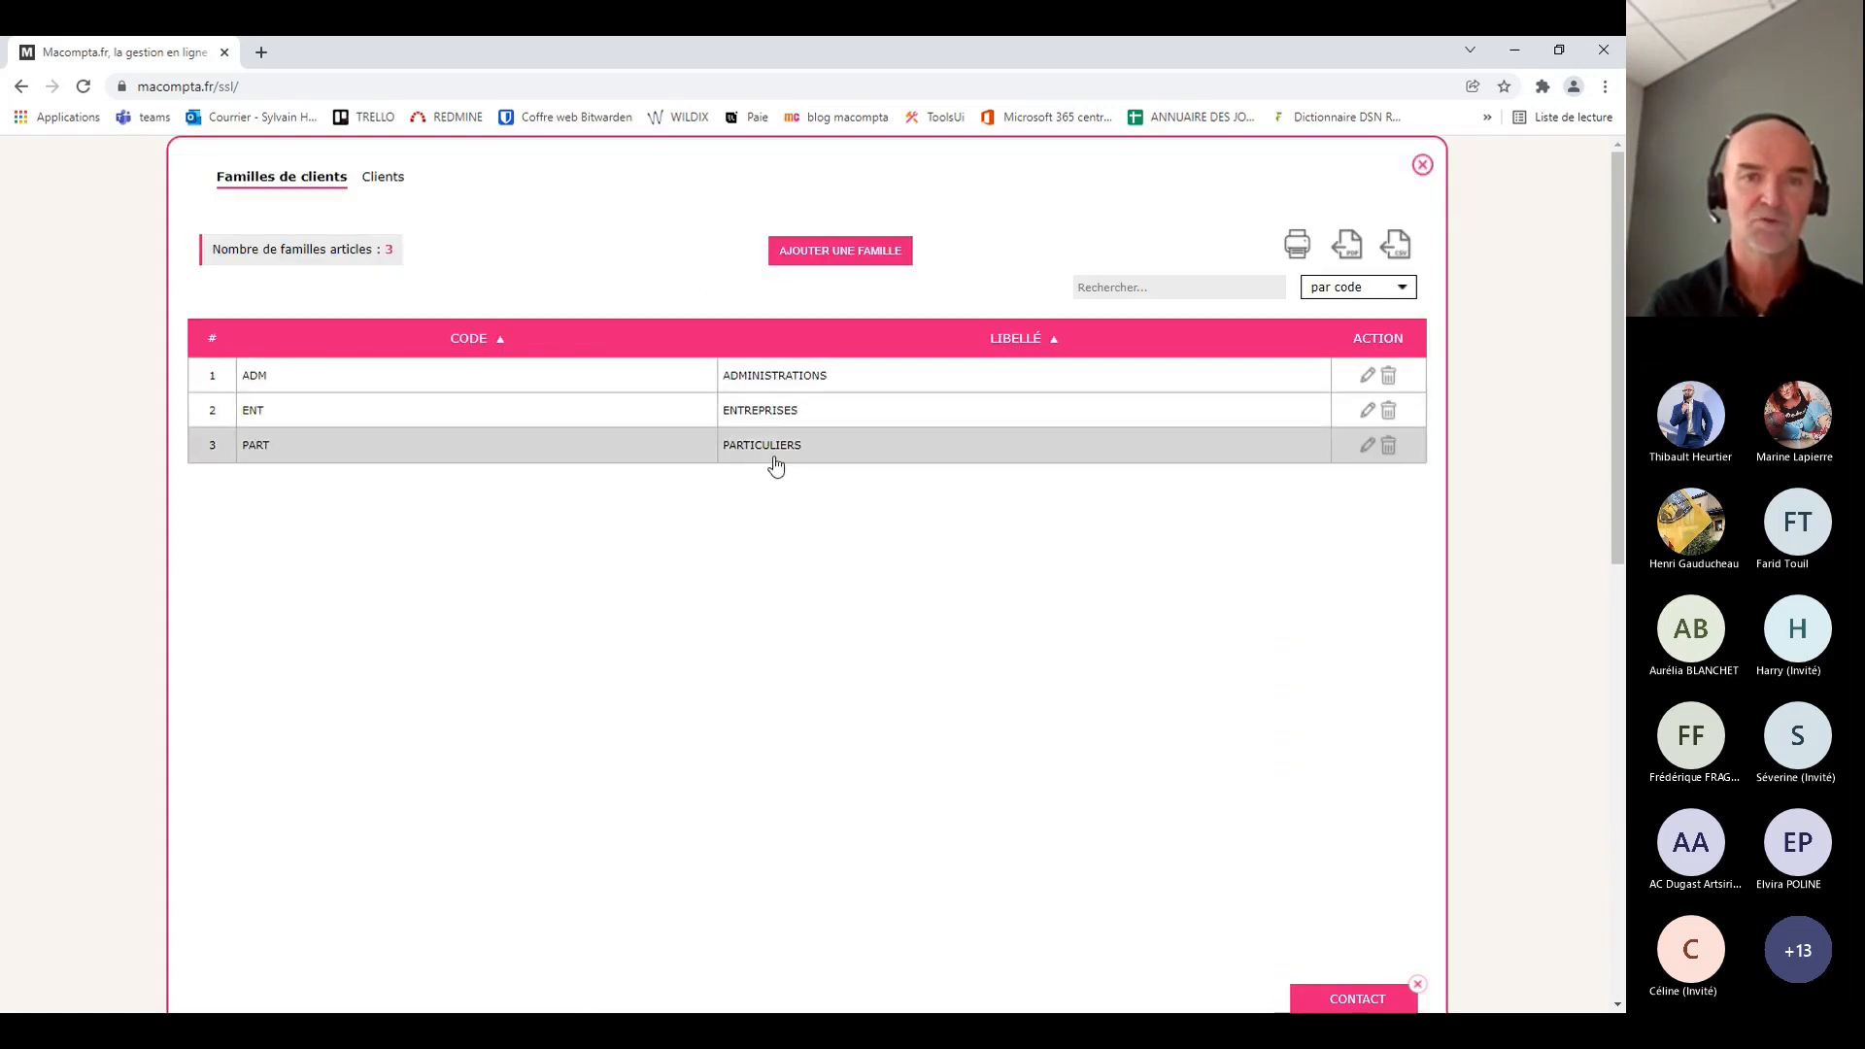
click(381, 180)
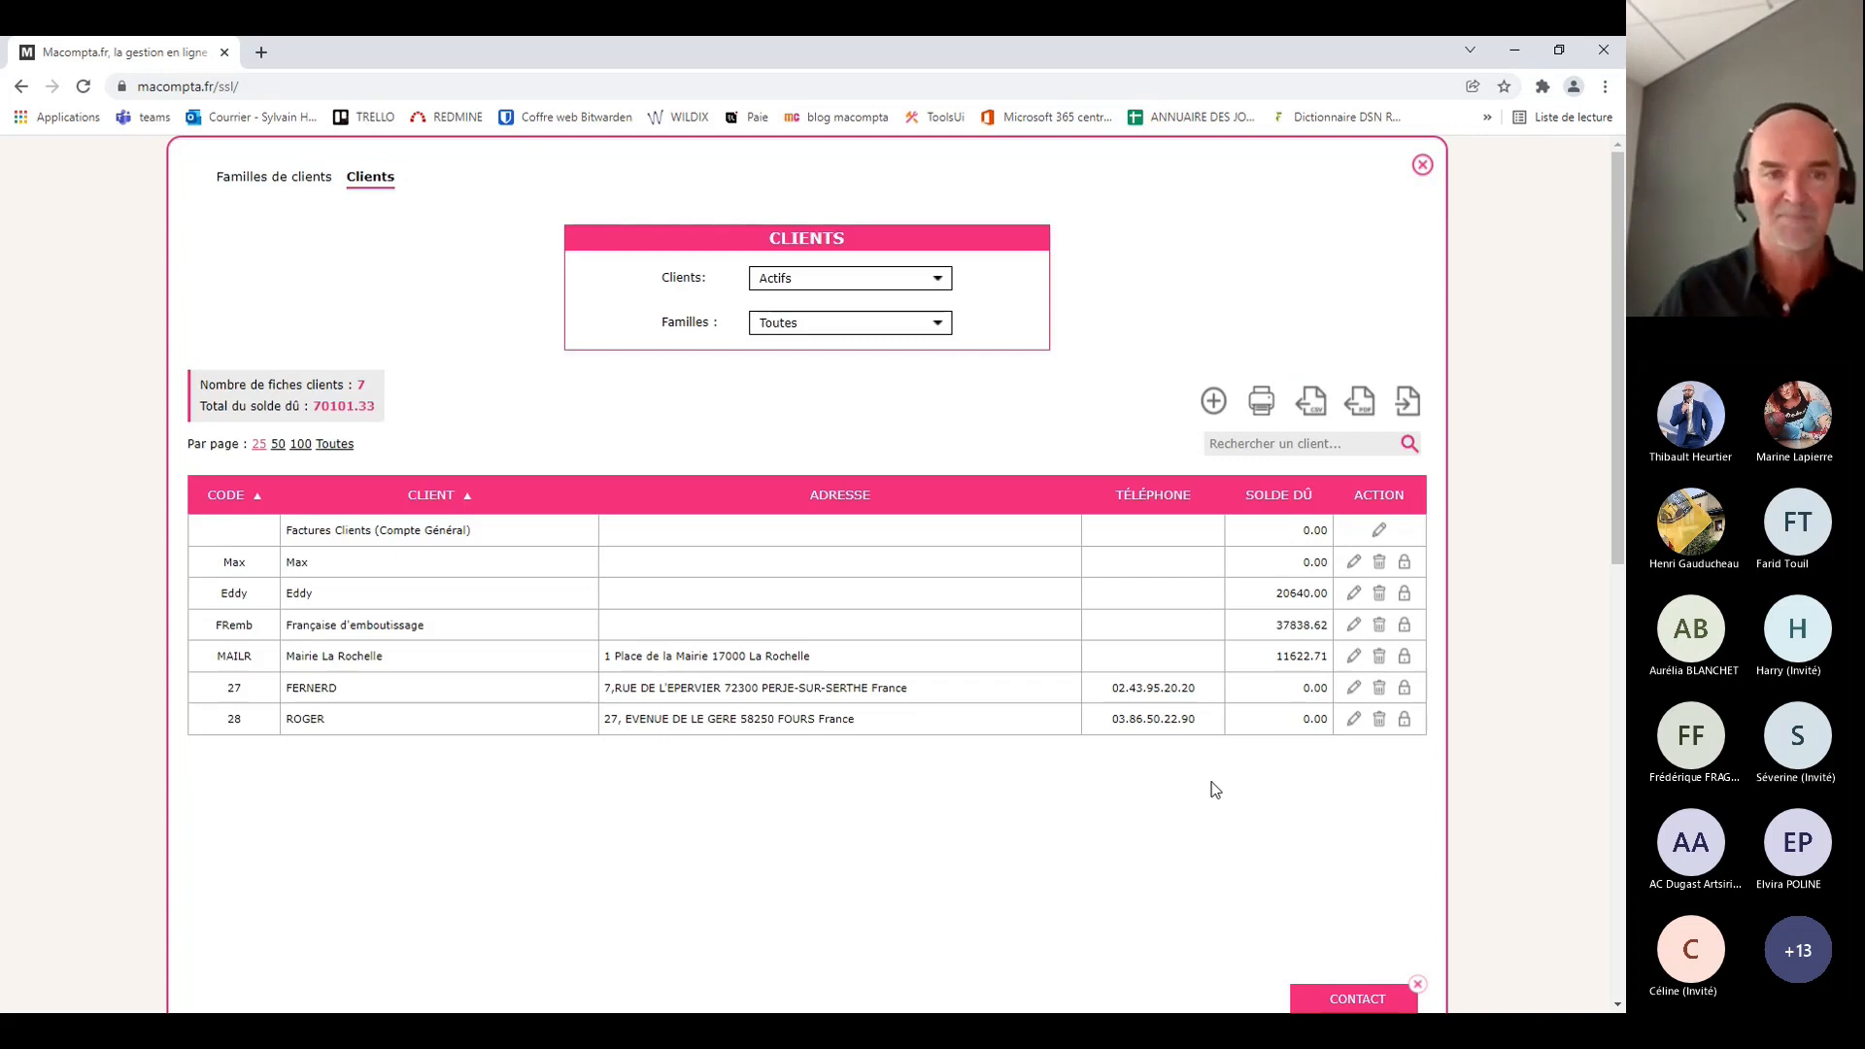
Start a new client record for a legal entity (Morale) with code BOB and company name BOB
click(1215, 402)
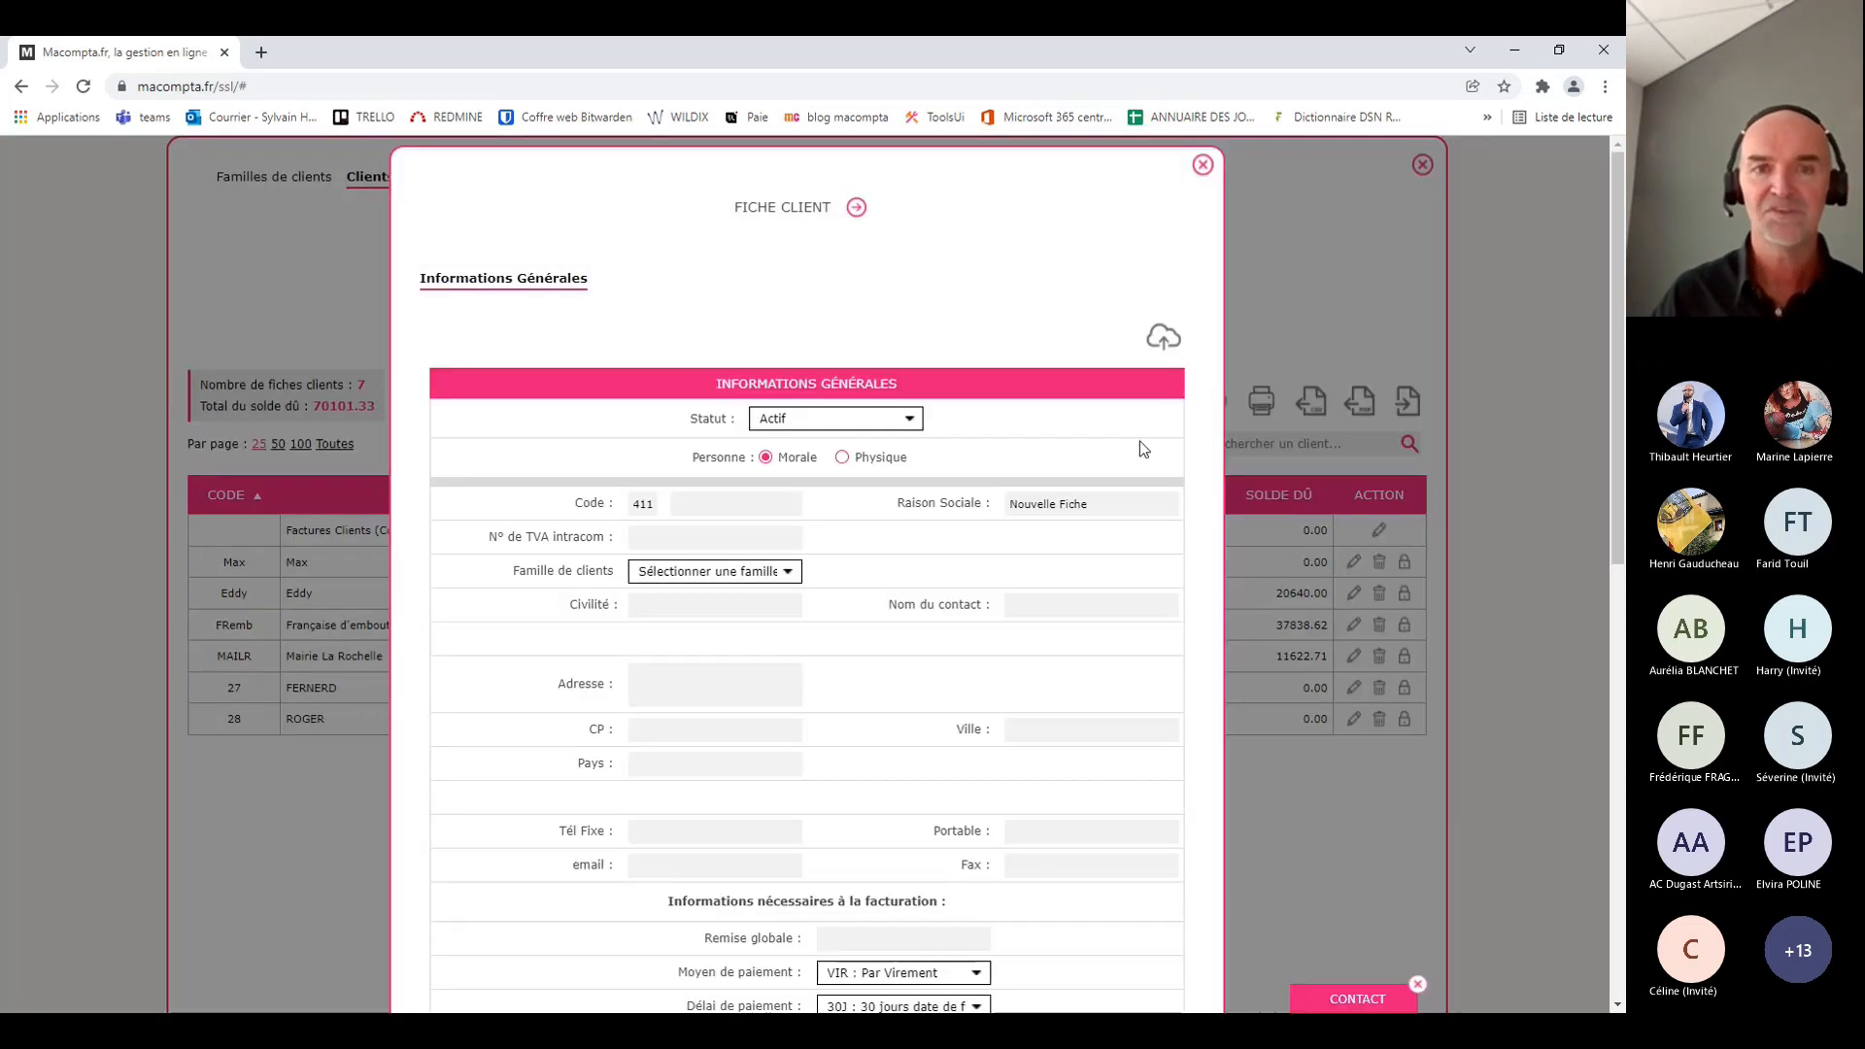
scroll(1007, 558, down, 1)
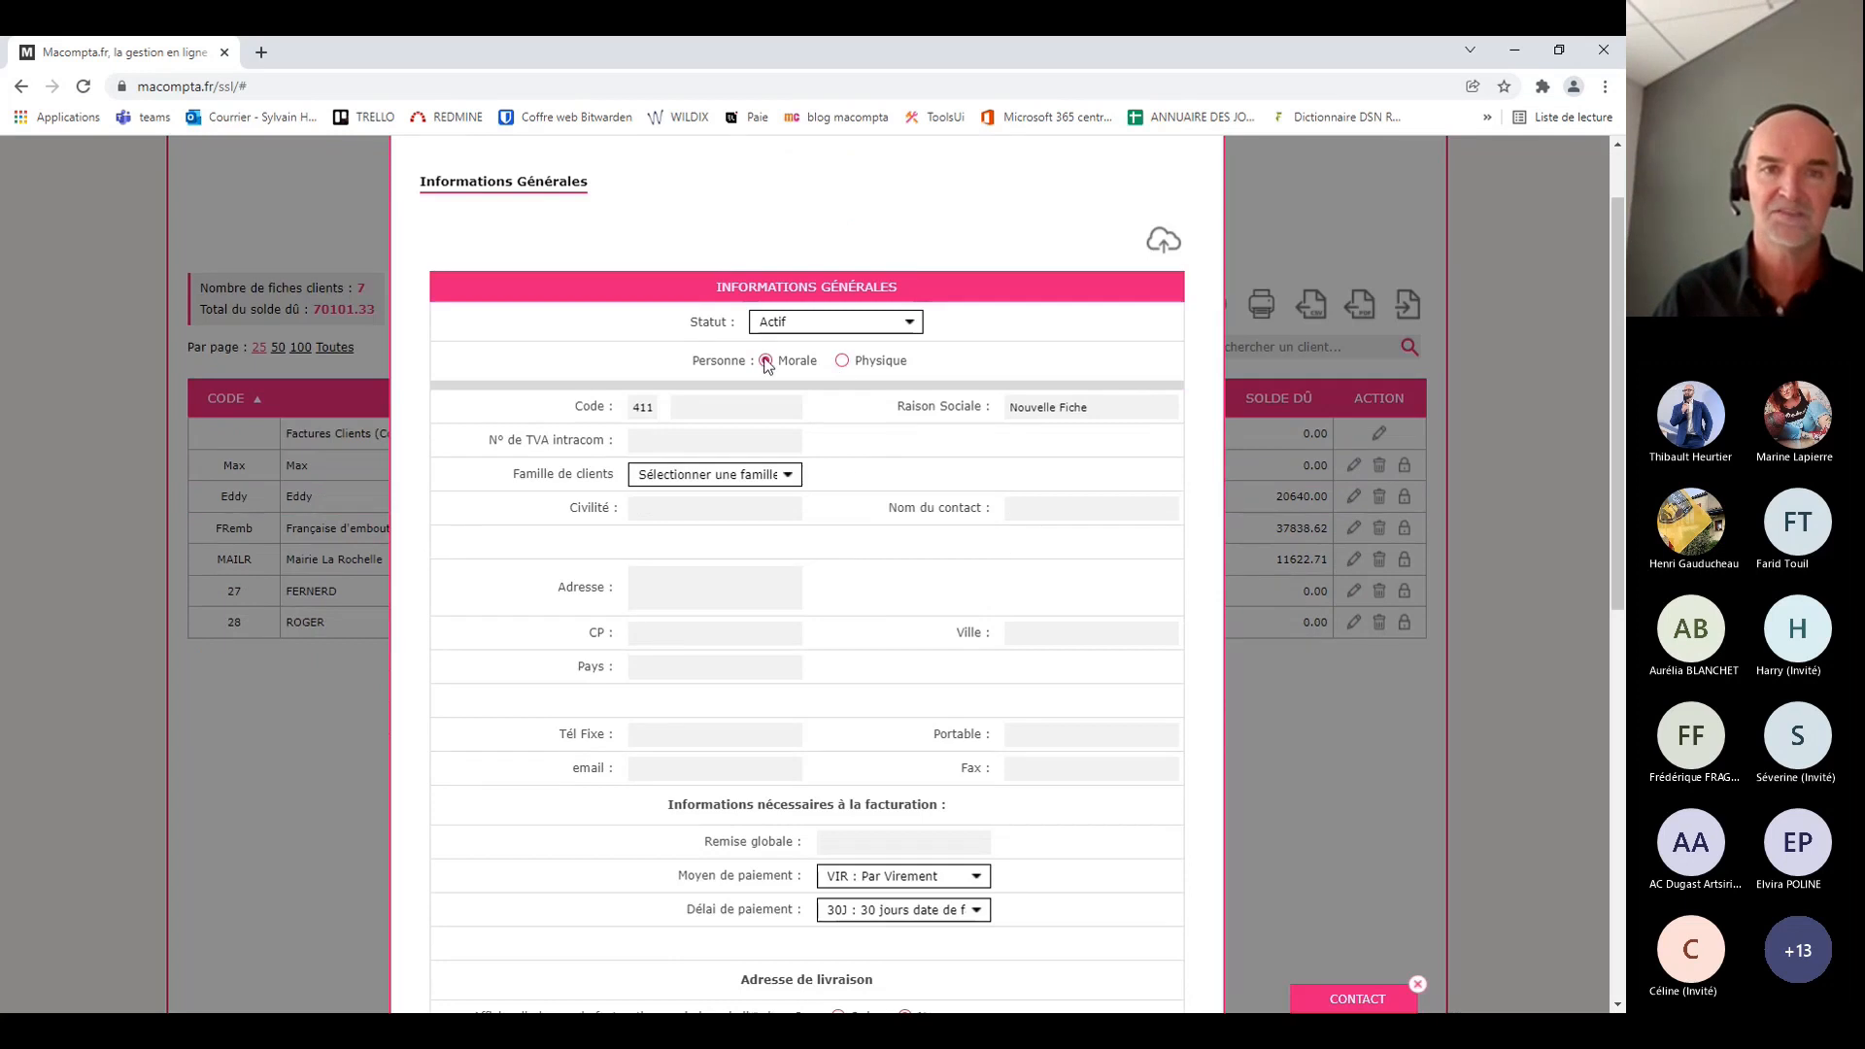
click(844, 361)
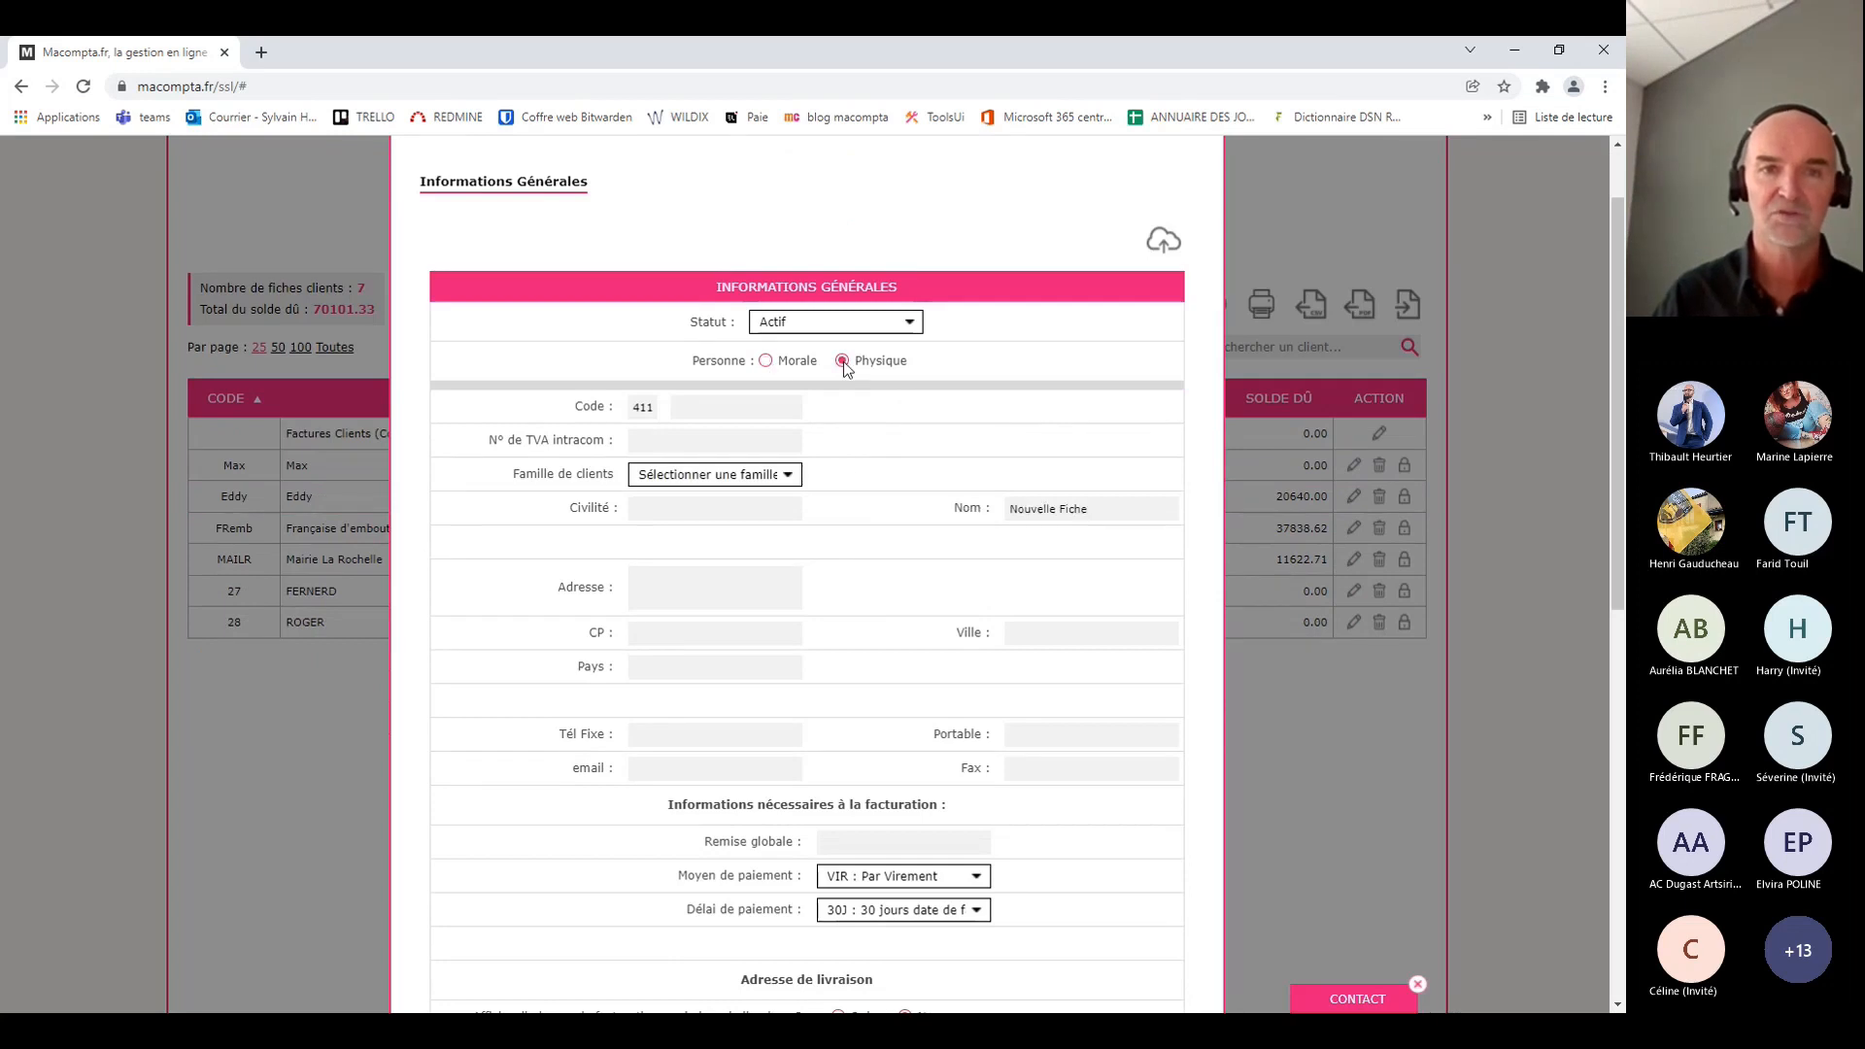
click(767, 361)
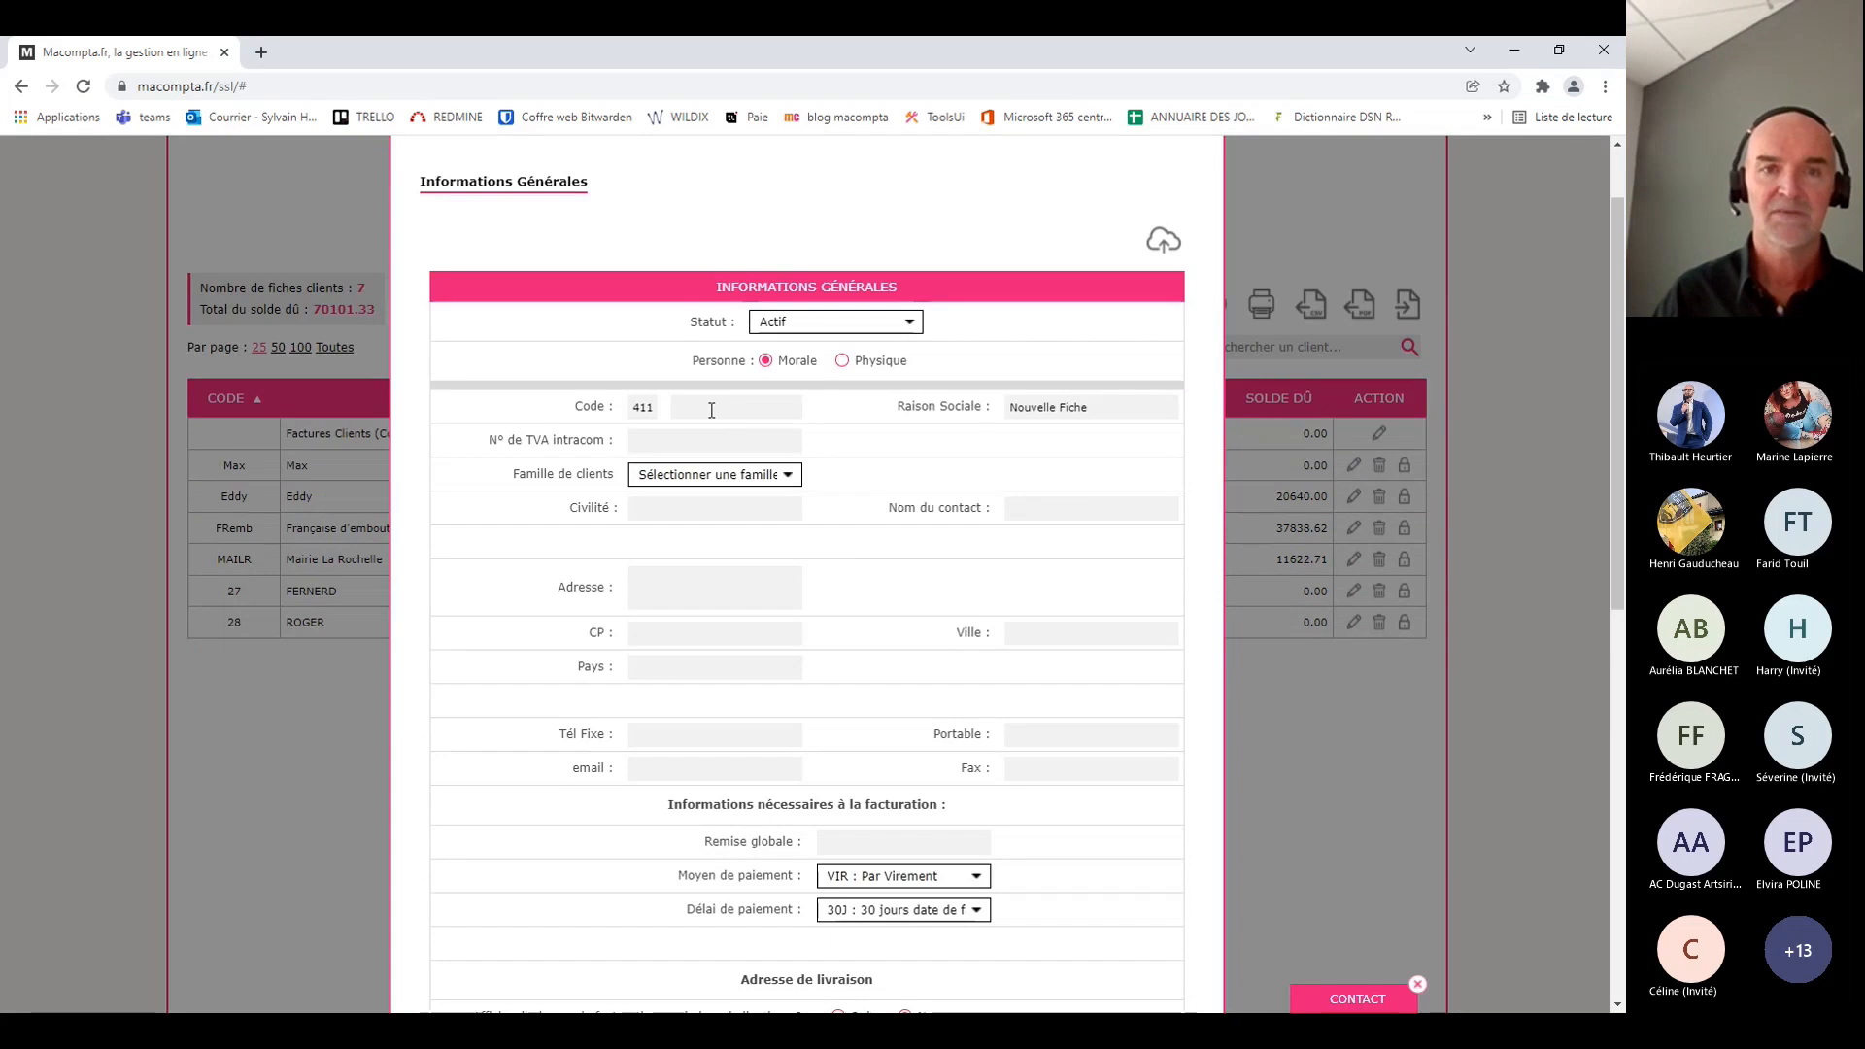
click(712, 408)
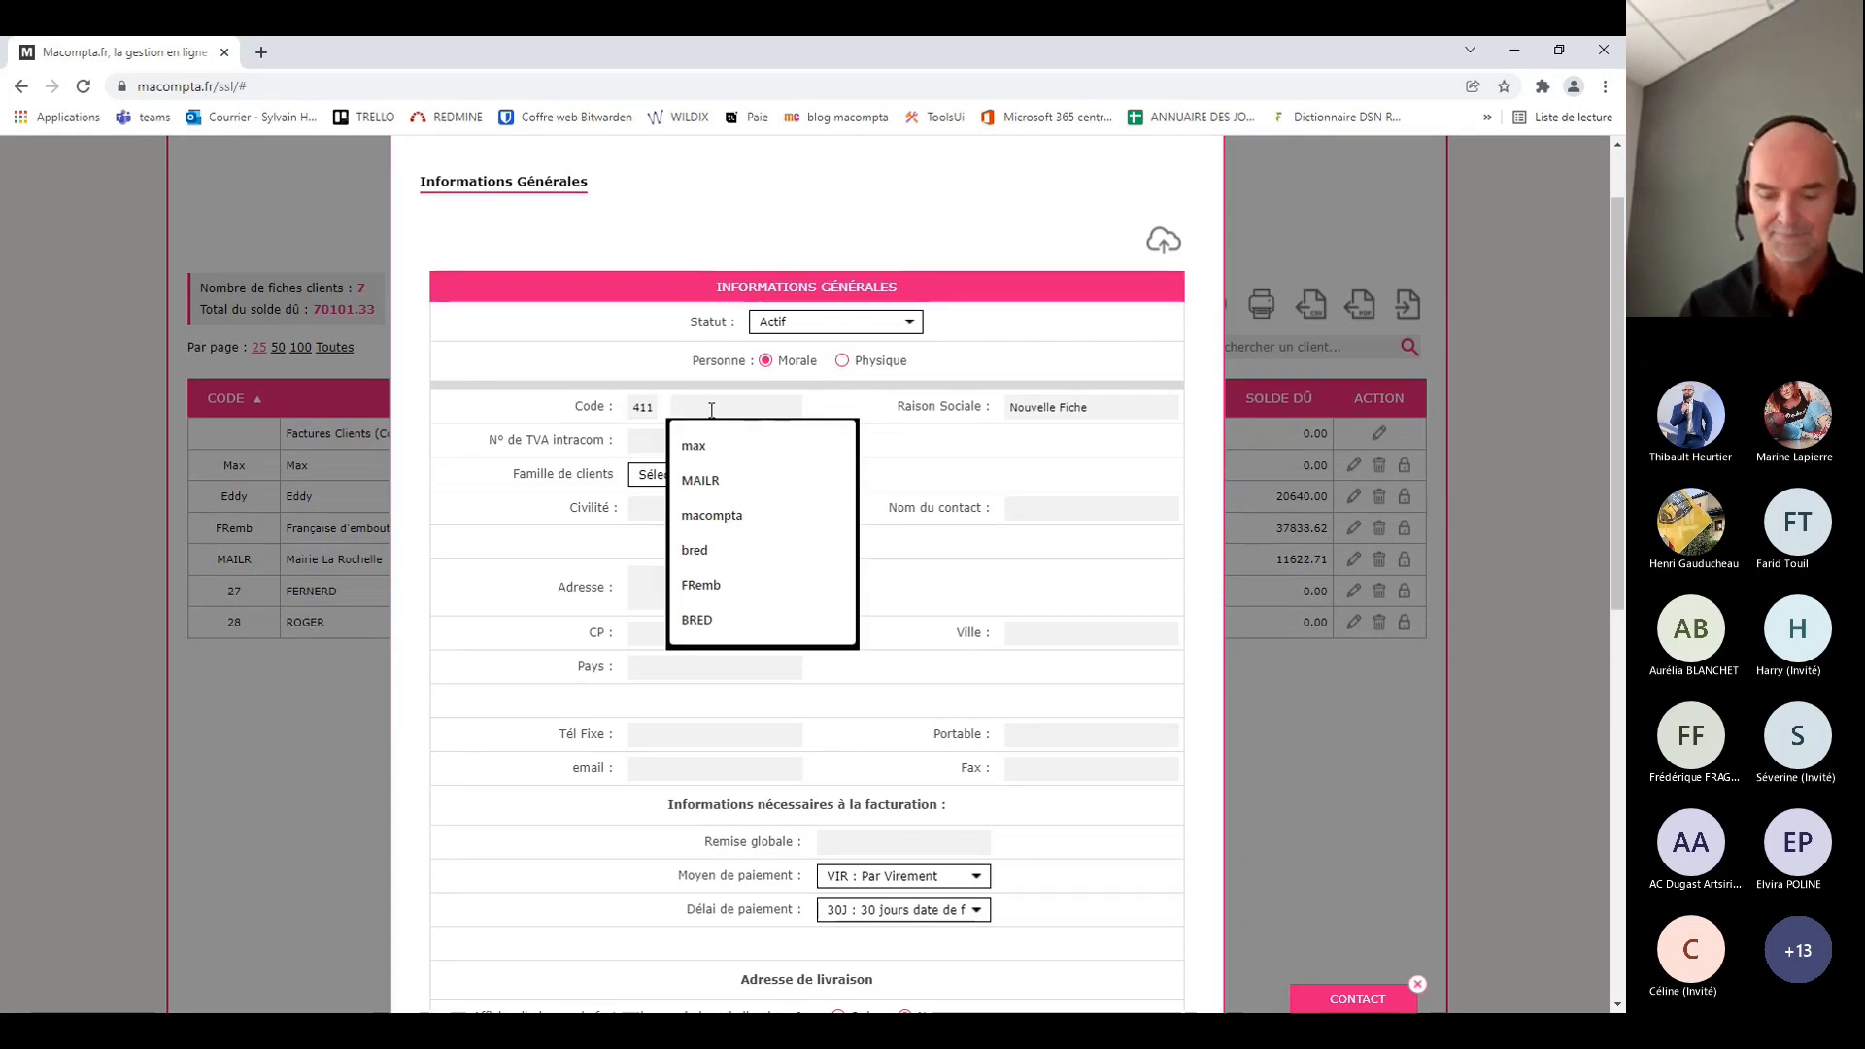
text(BOB)
key(Tab)
text(BOB)
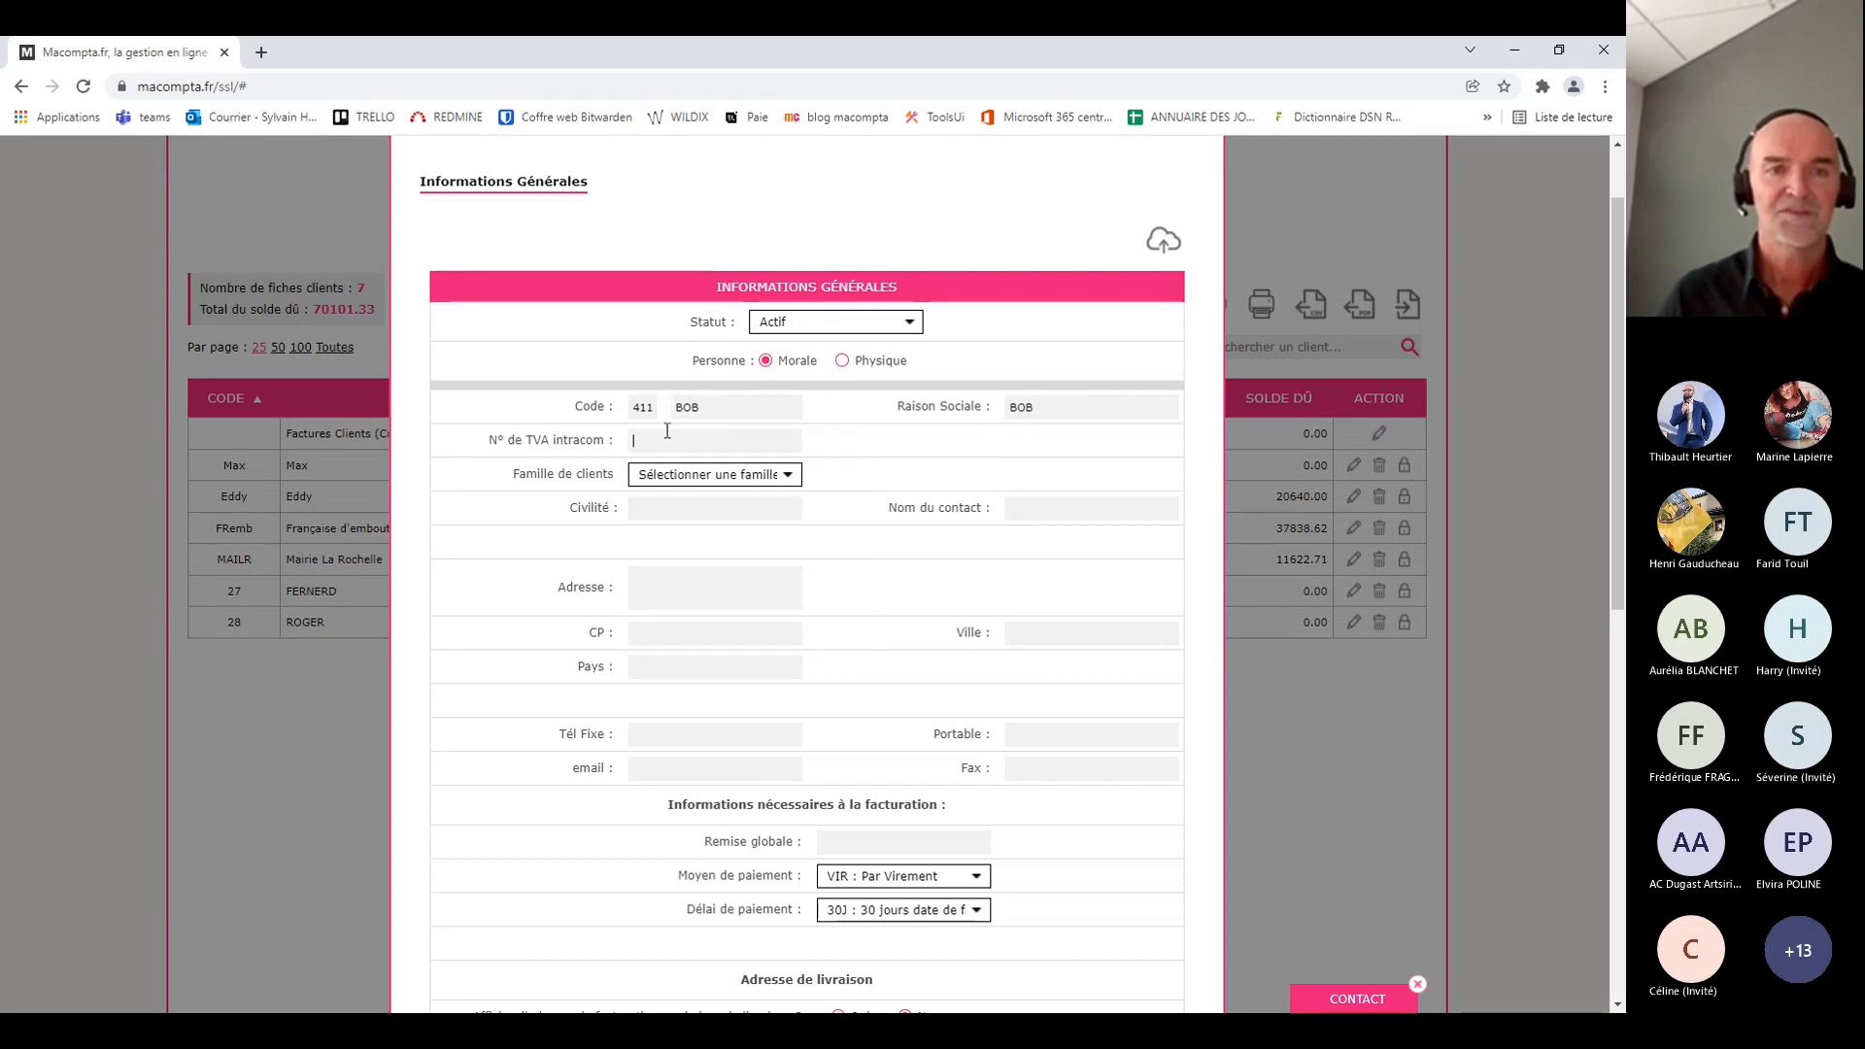
Assign the client to the PARTICULIERS family and fill in the title M and the contact's name, address and e-mail from saved entries
click(782, 475)
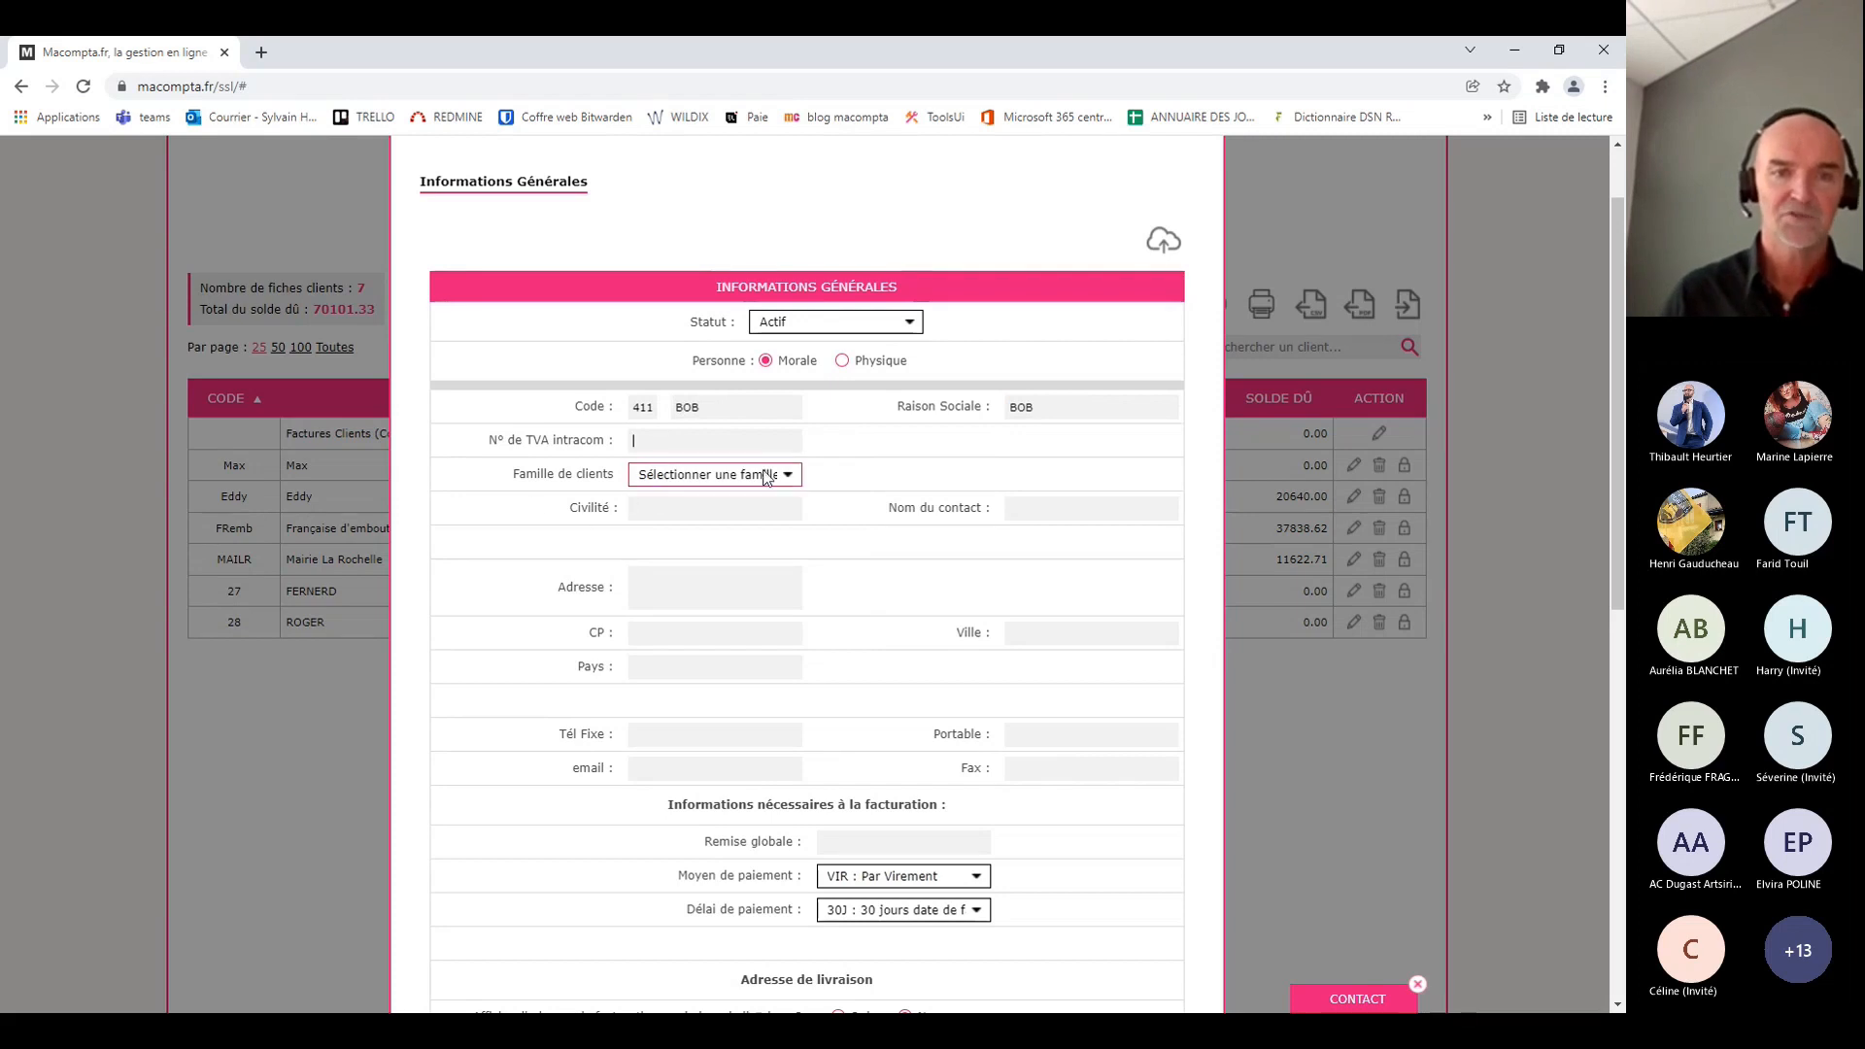
click(738, 545)
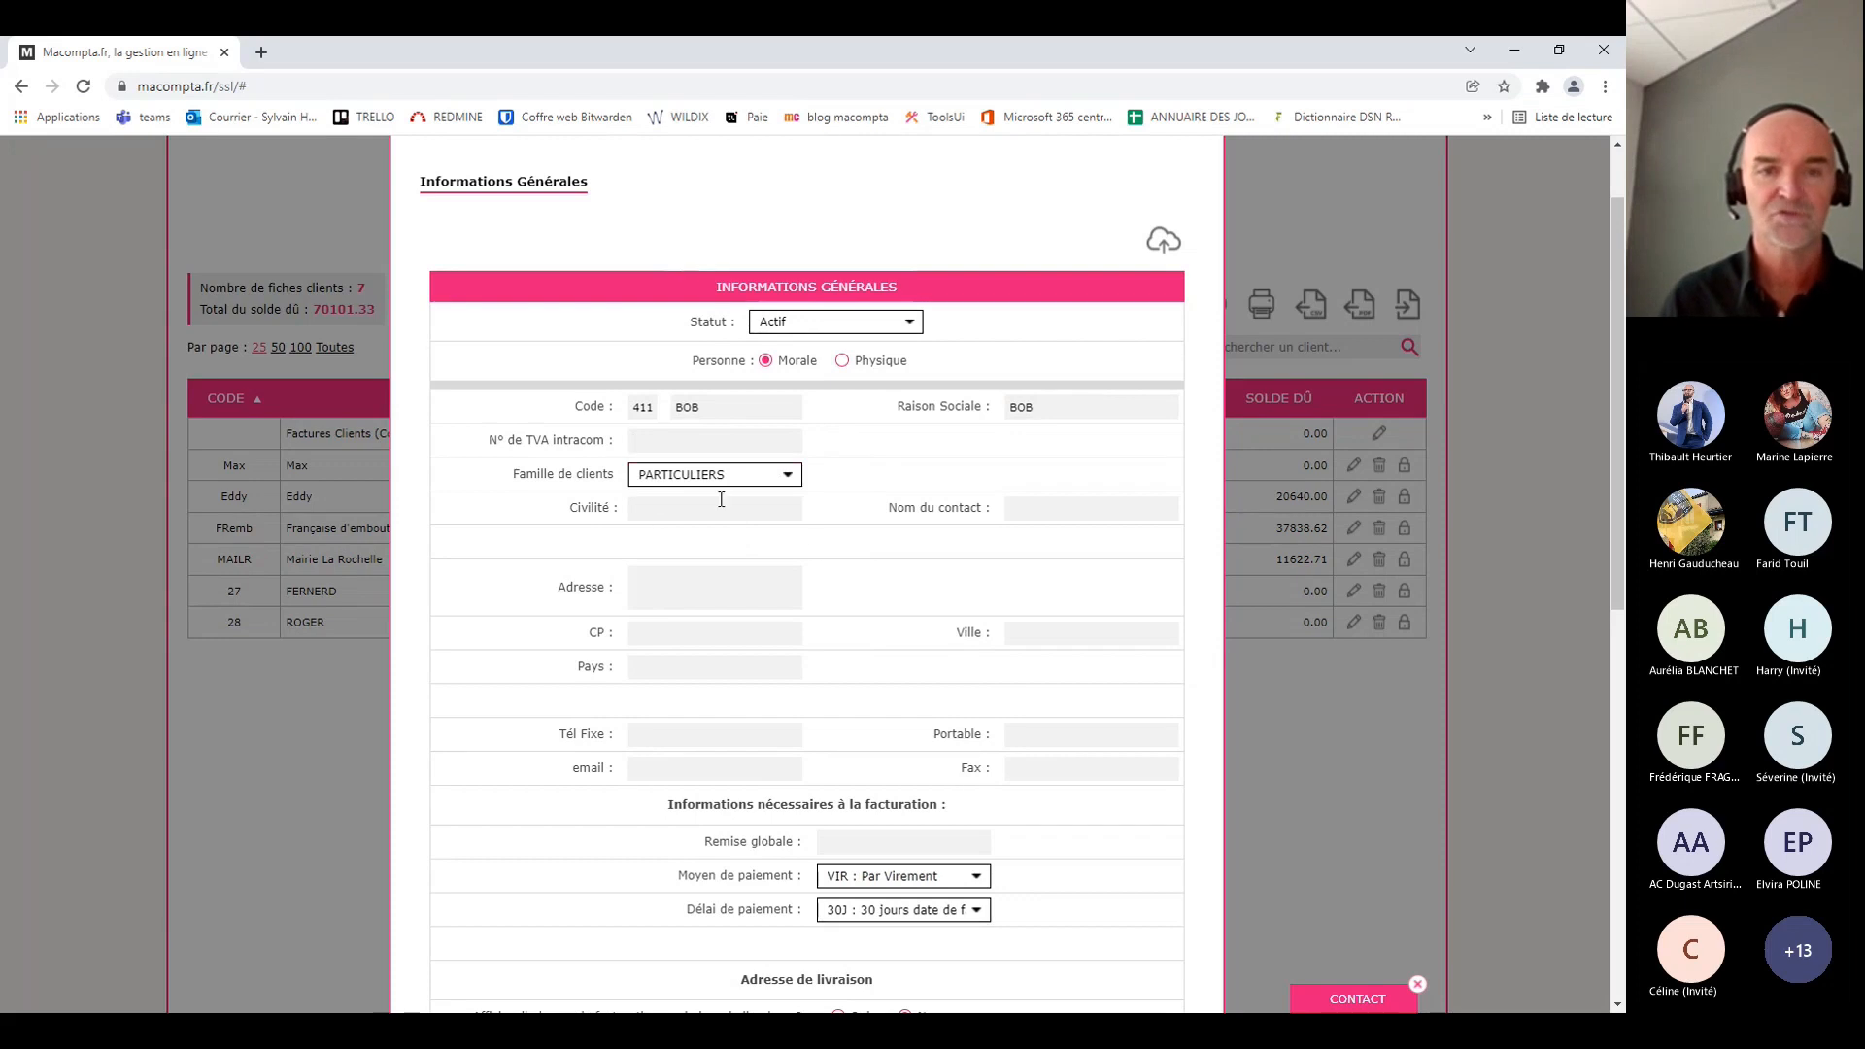
click(670, 512)
click(796, 550)
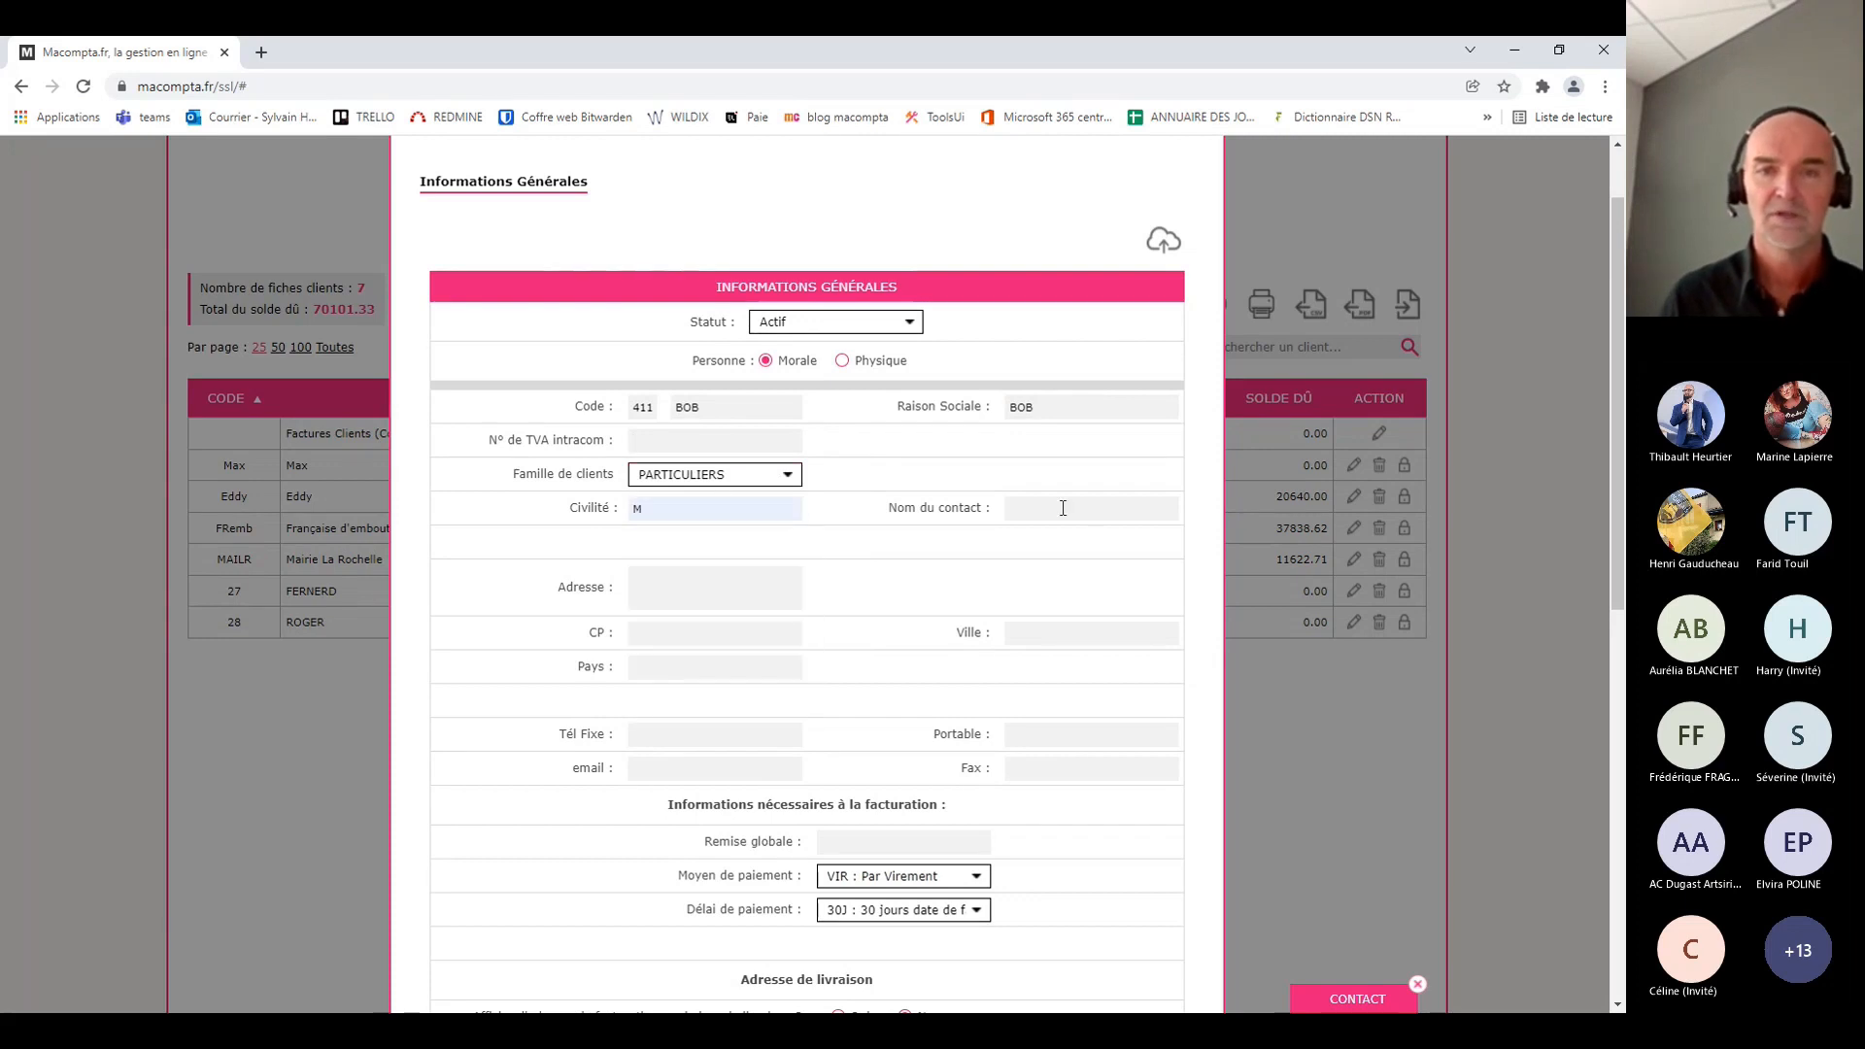
click(1062, 508)
click(1062, 545)
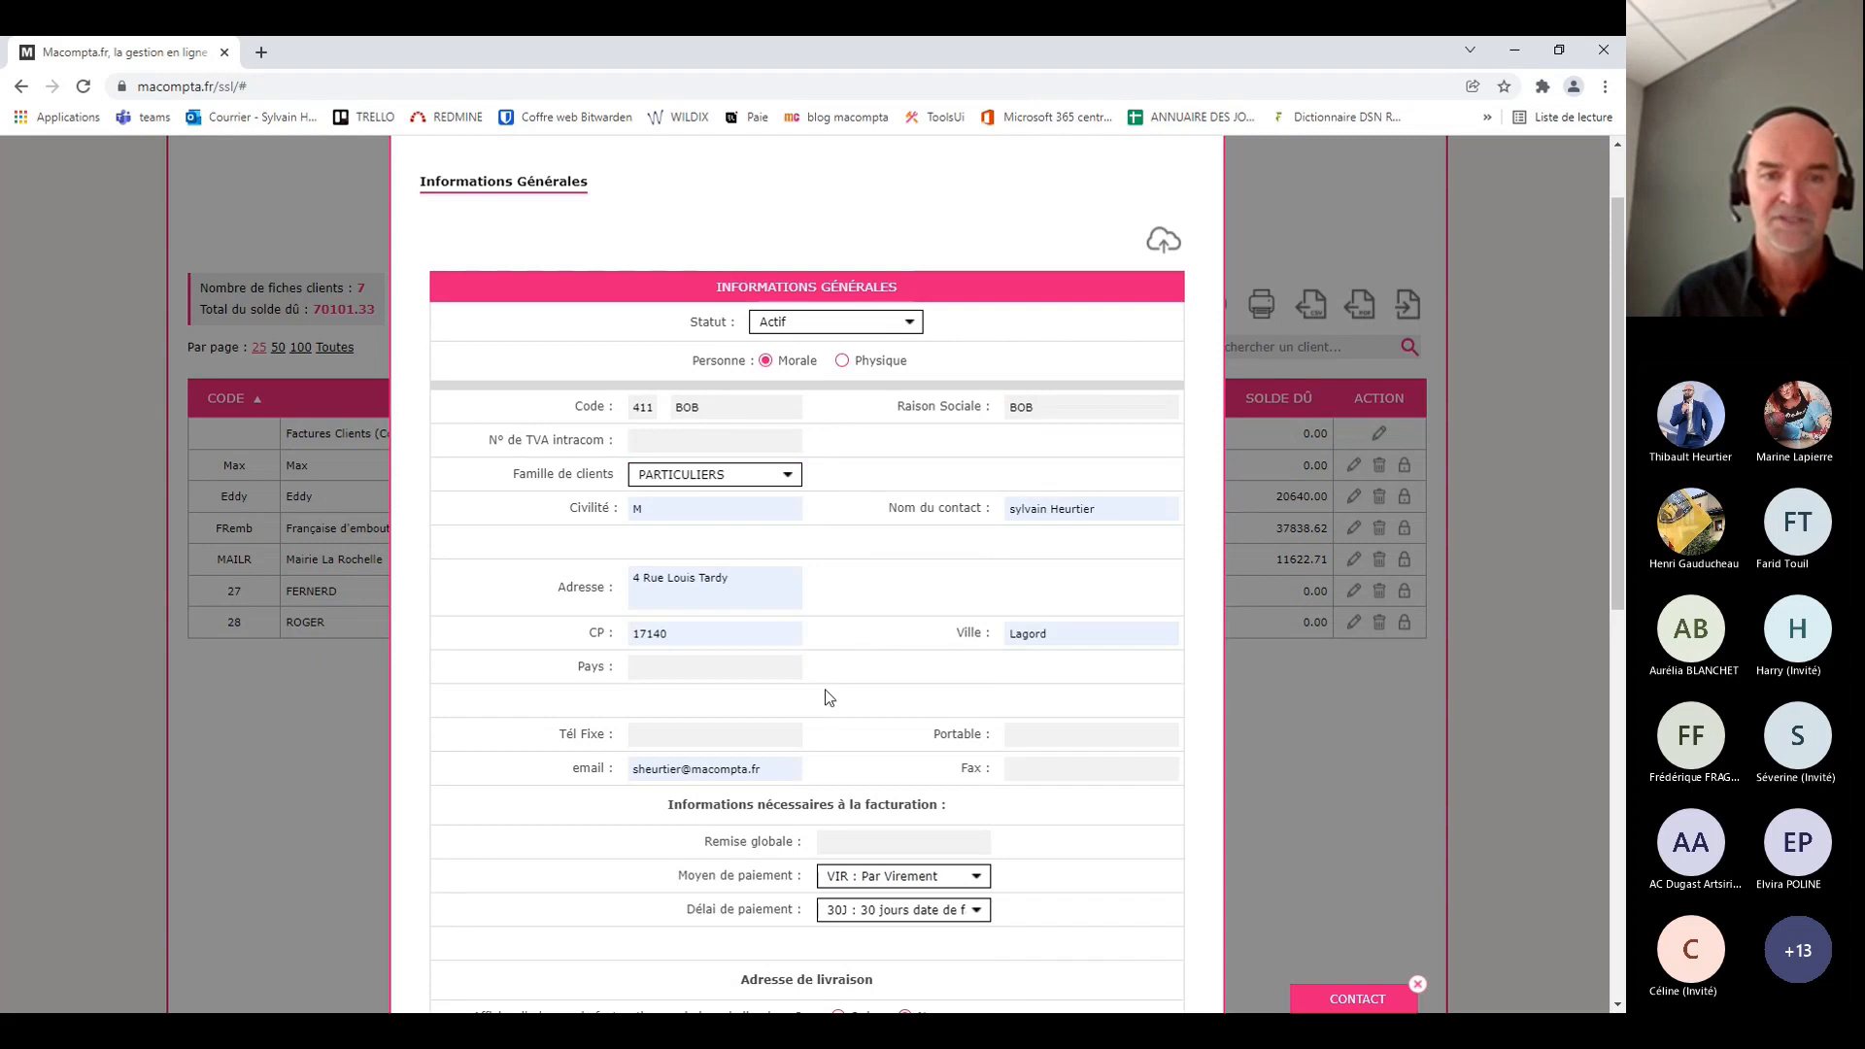
click(777, 771)
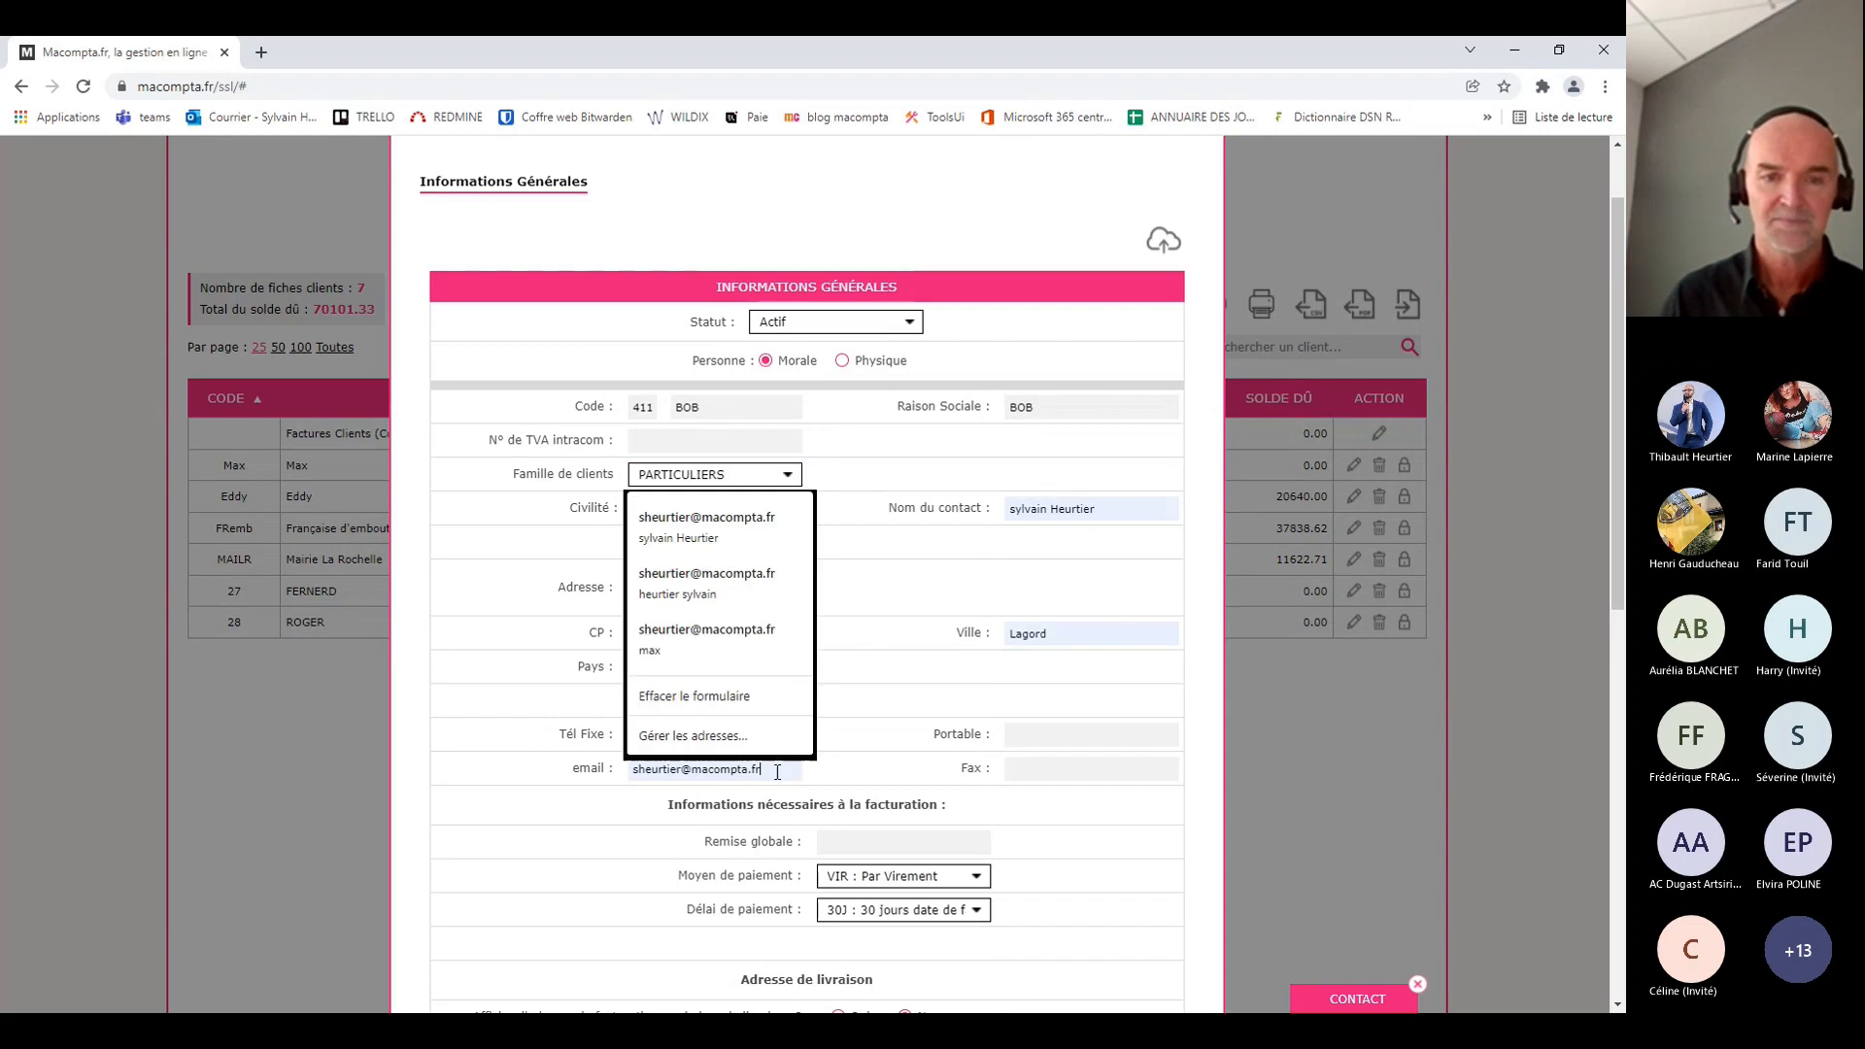
click(1011, 771)
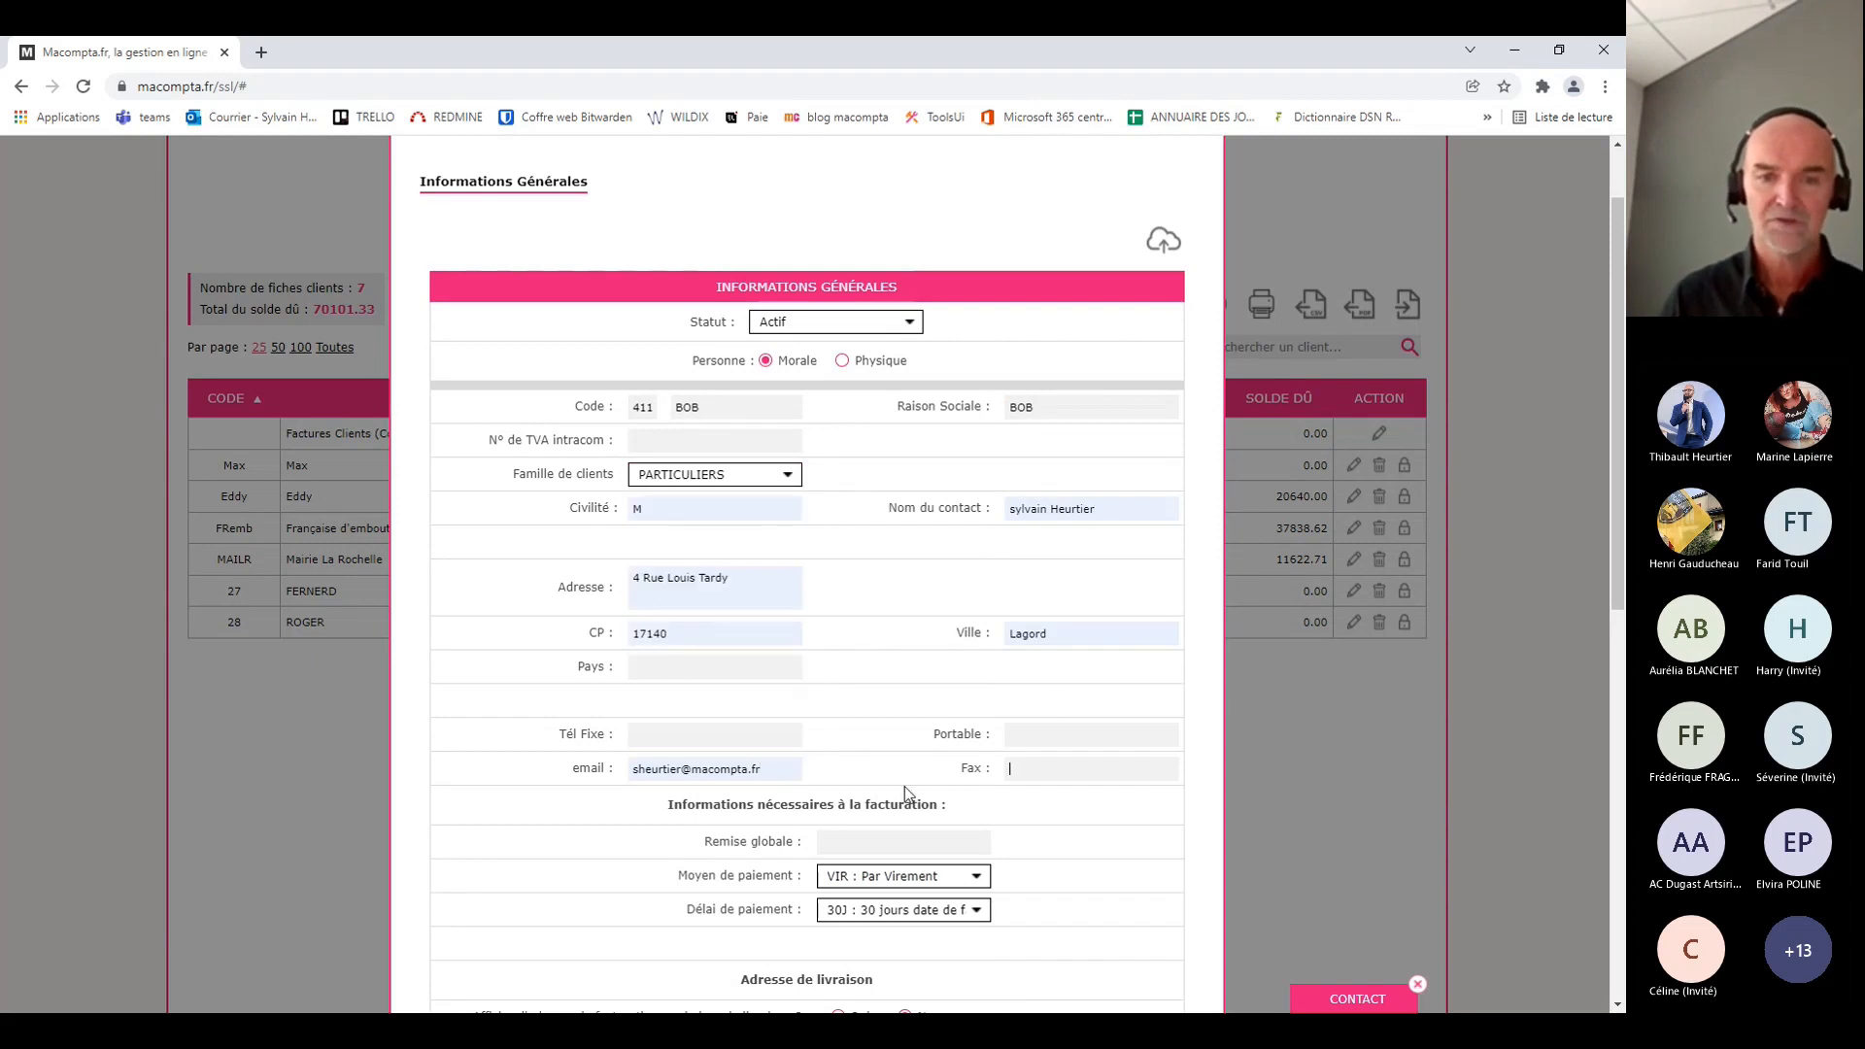
Set the client's global discount to 10 and go to the empty notes and follow-up field
scroll(906, 785, down, 3)
scroll(933, 591, down, 2)
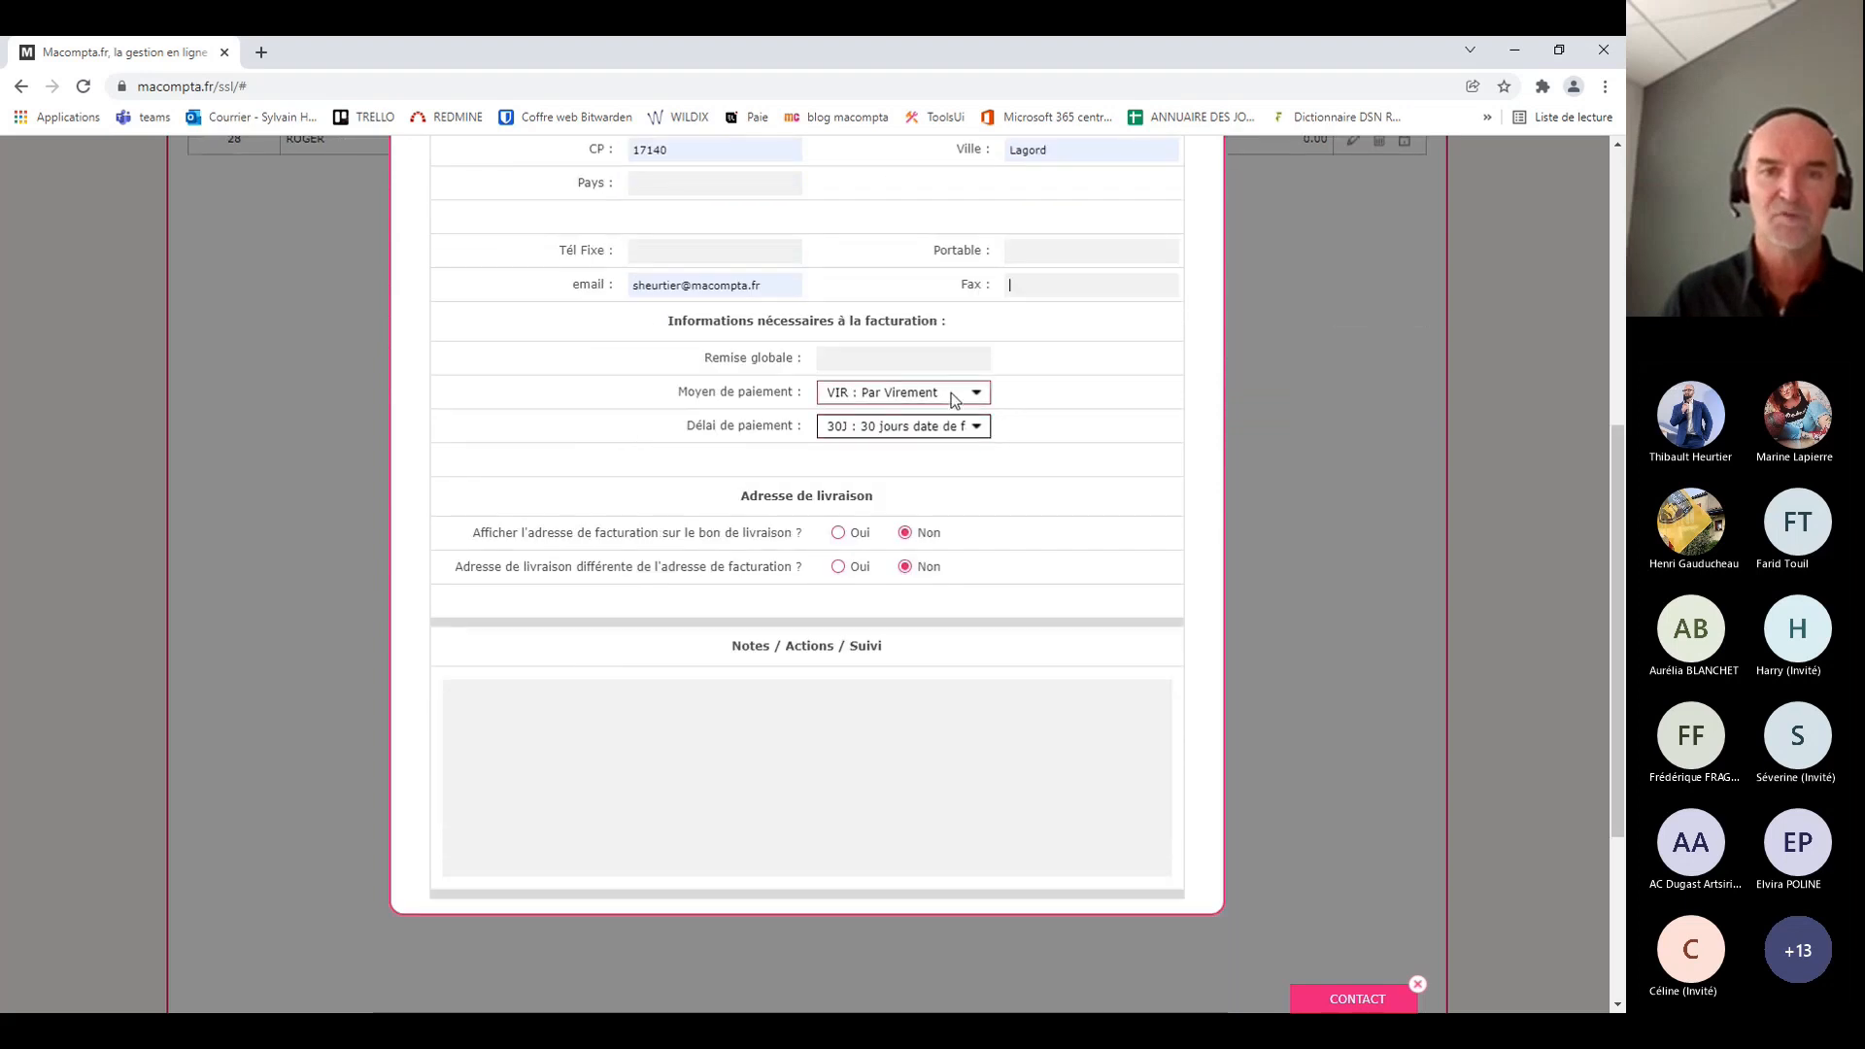
click(849, 364)
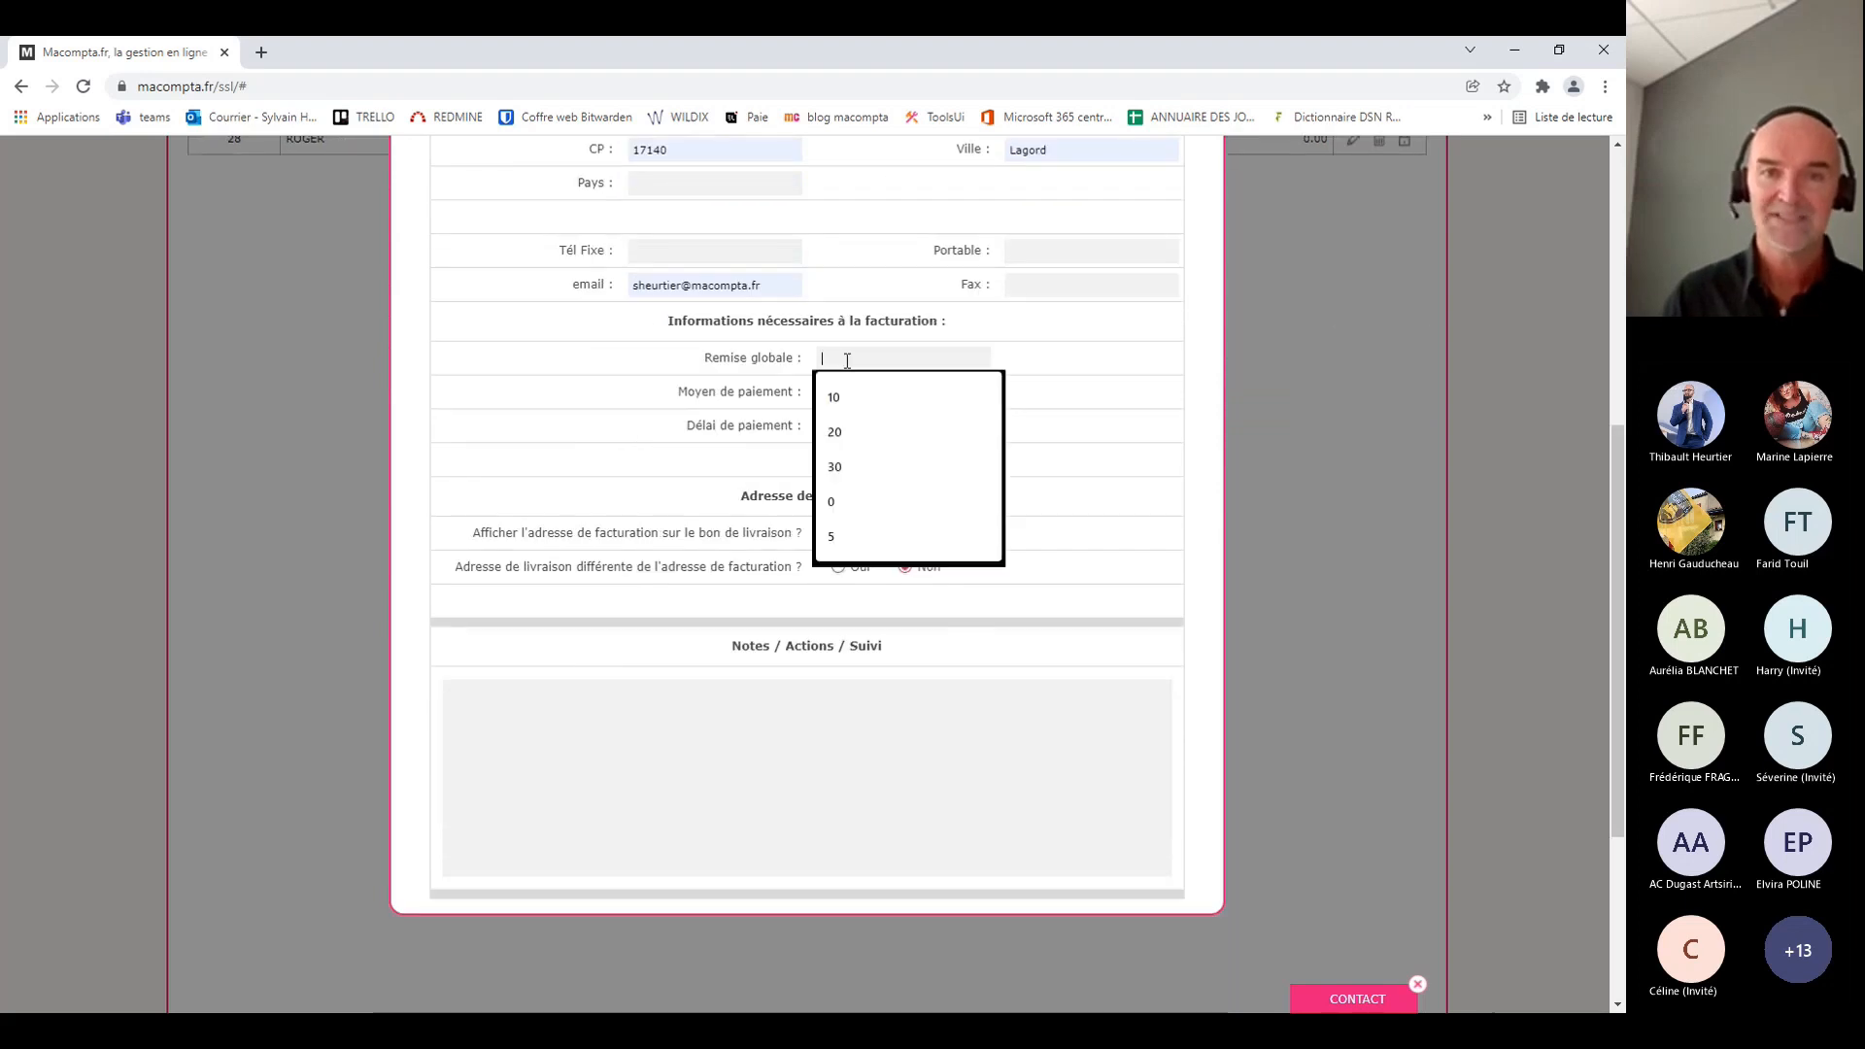
click(855, 396)
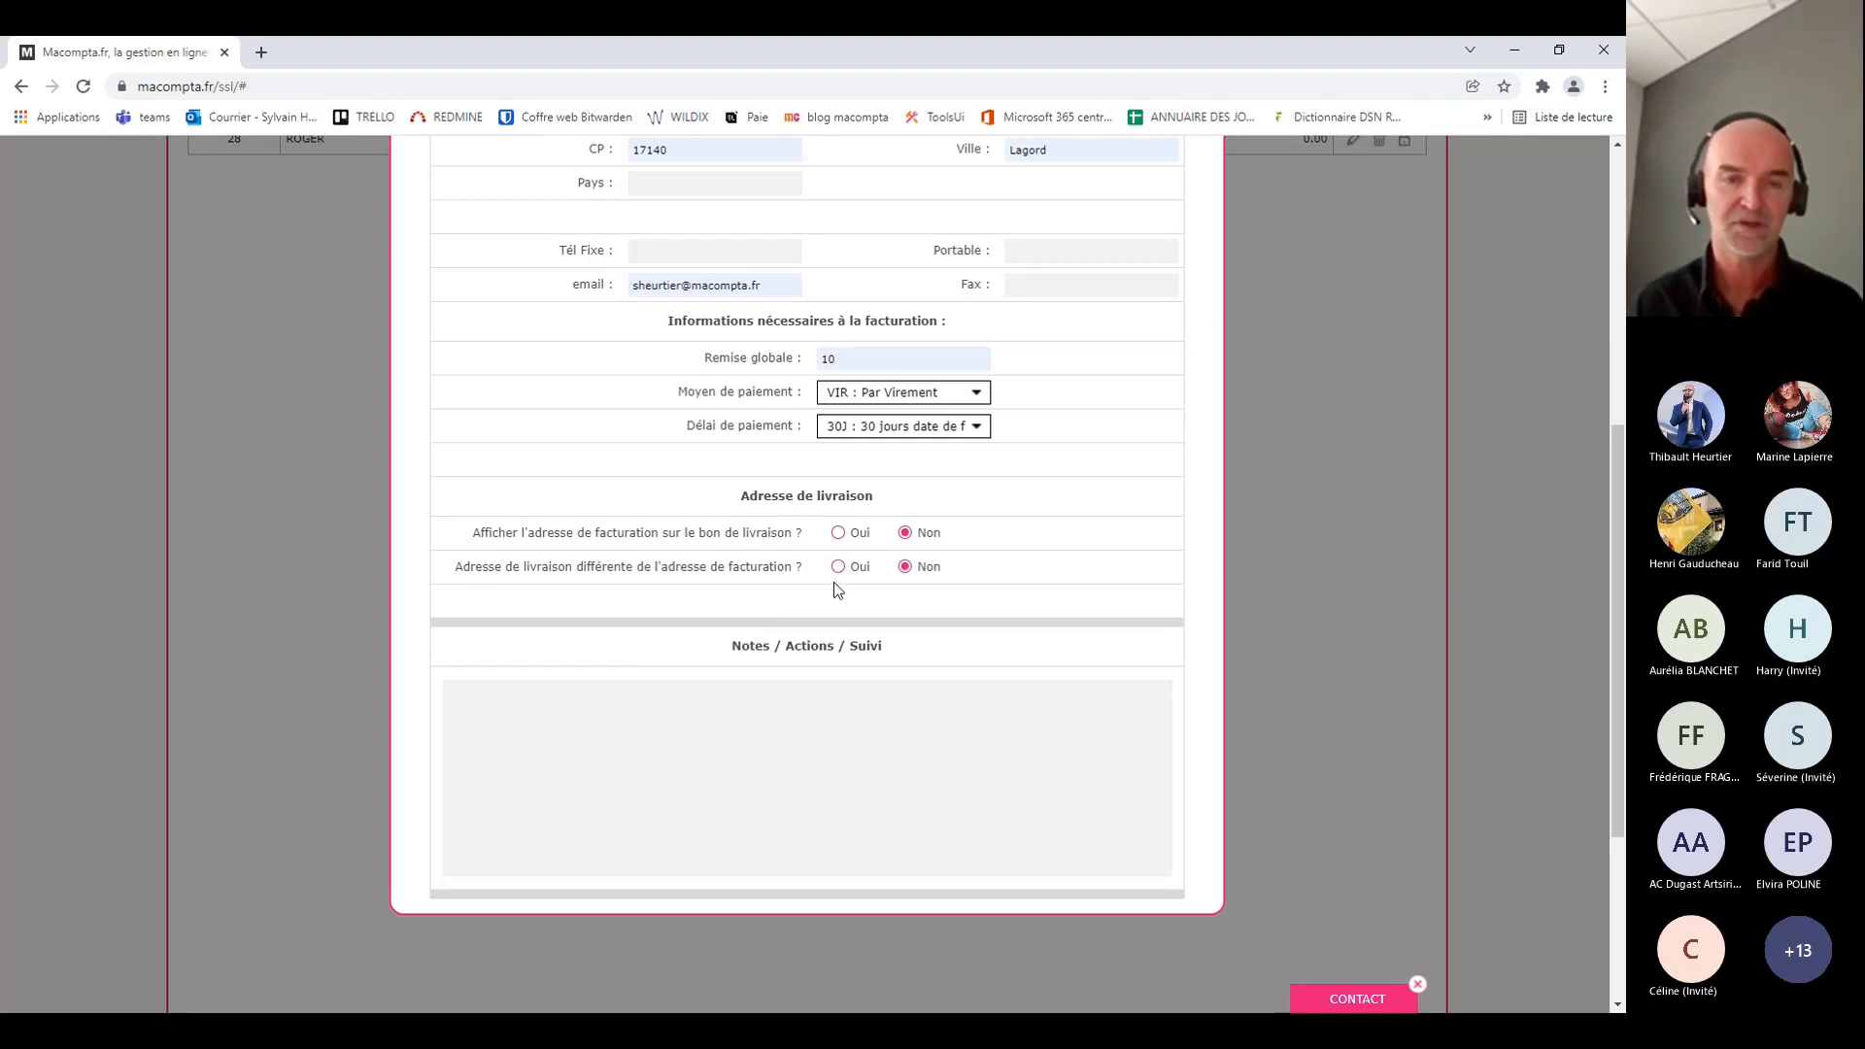
click(825, 746)
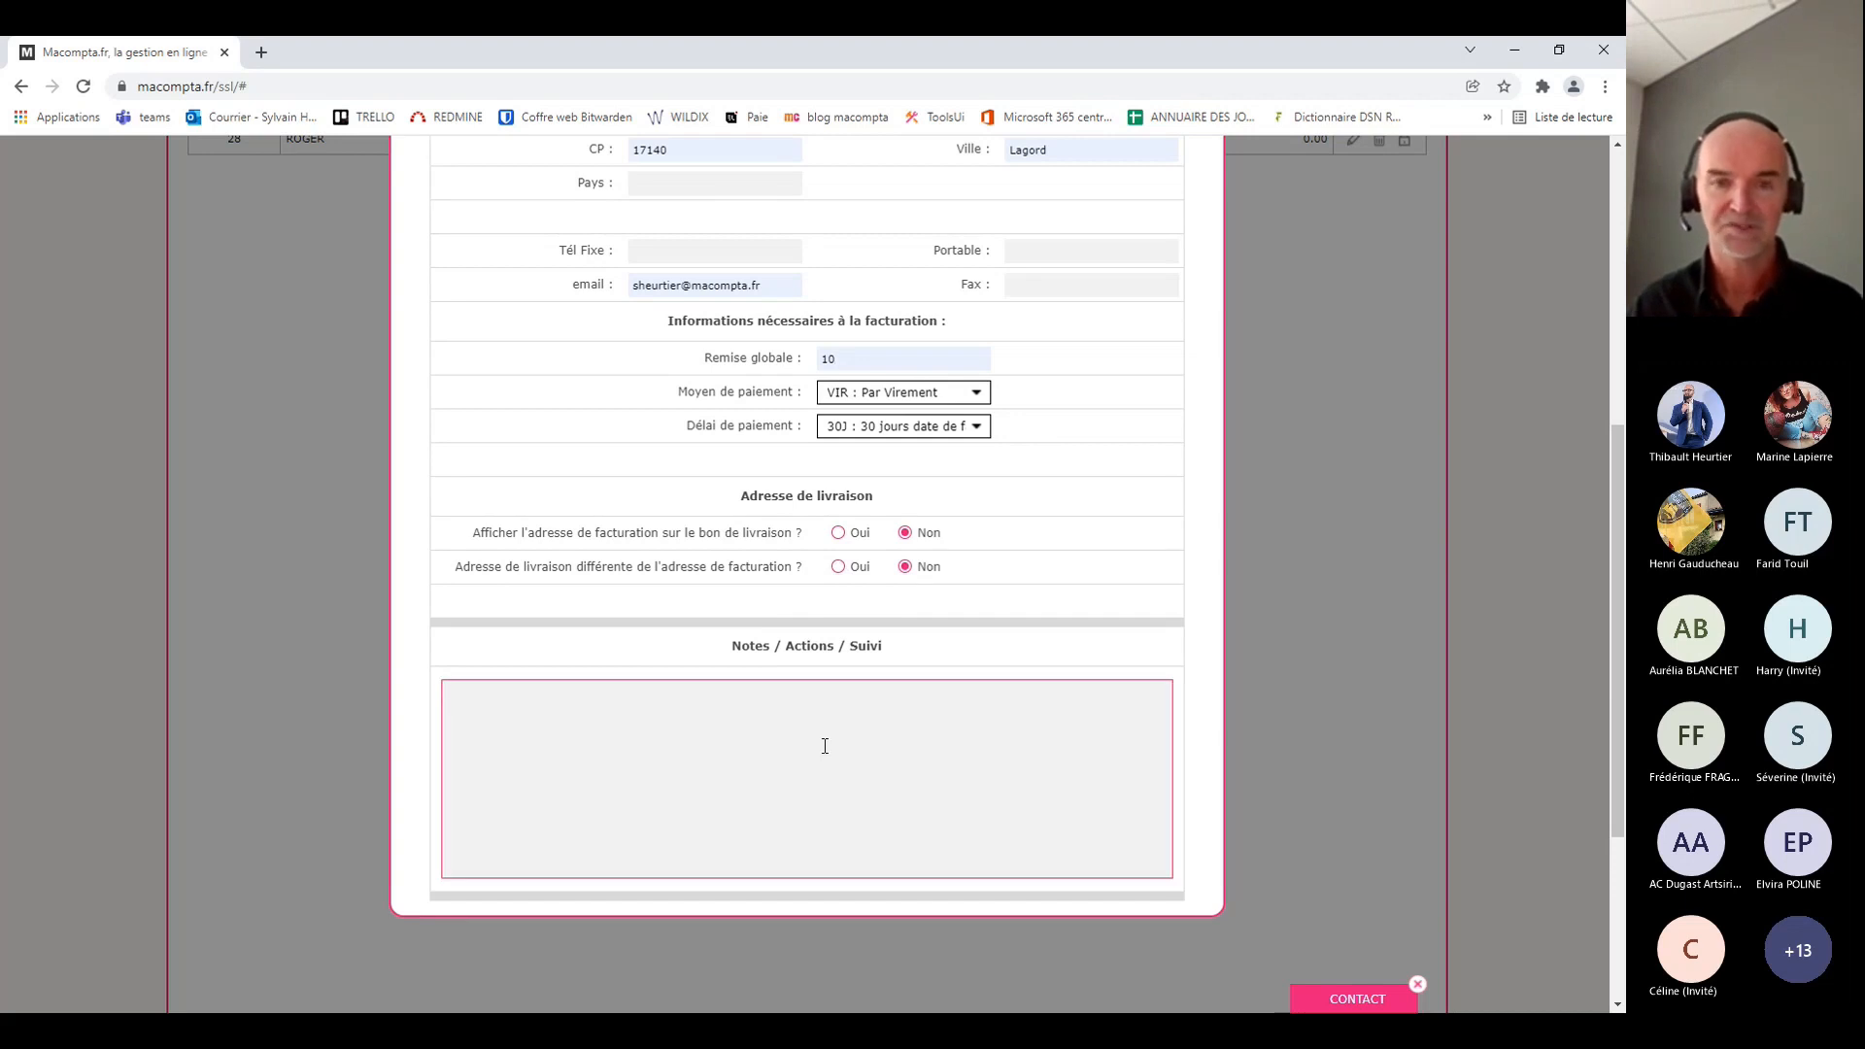
Check the completed client record, save it, and return to the client list
scroll(825, 746, up, 2)
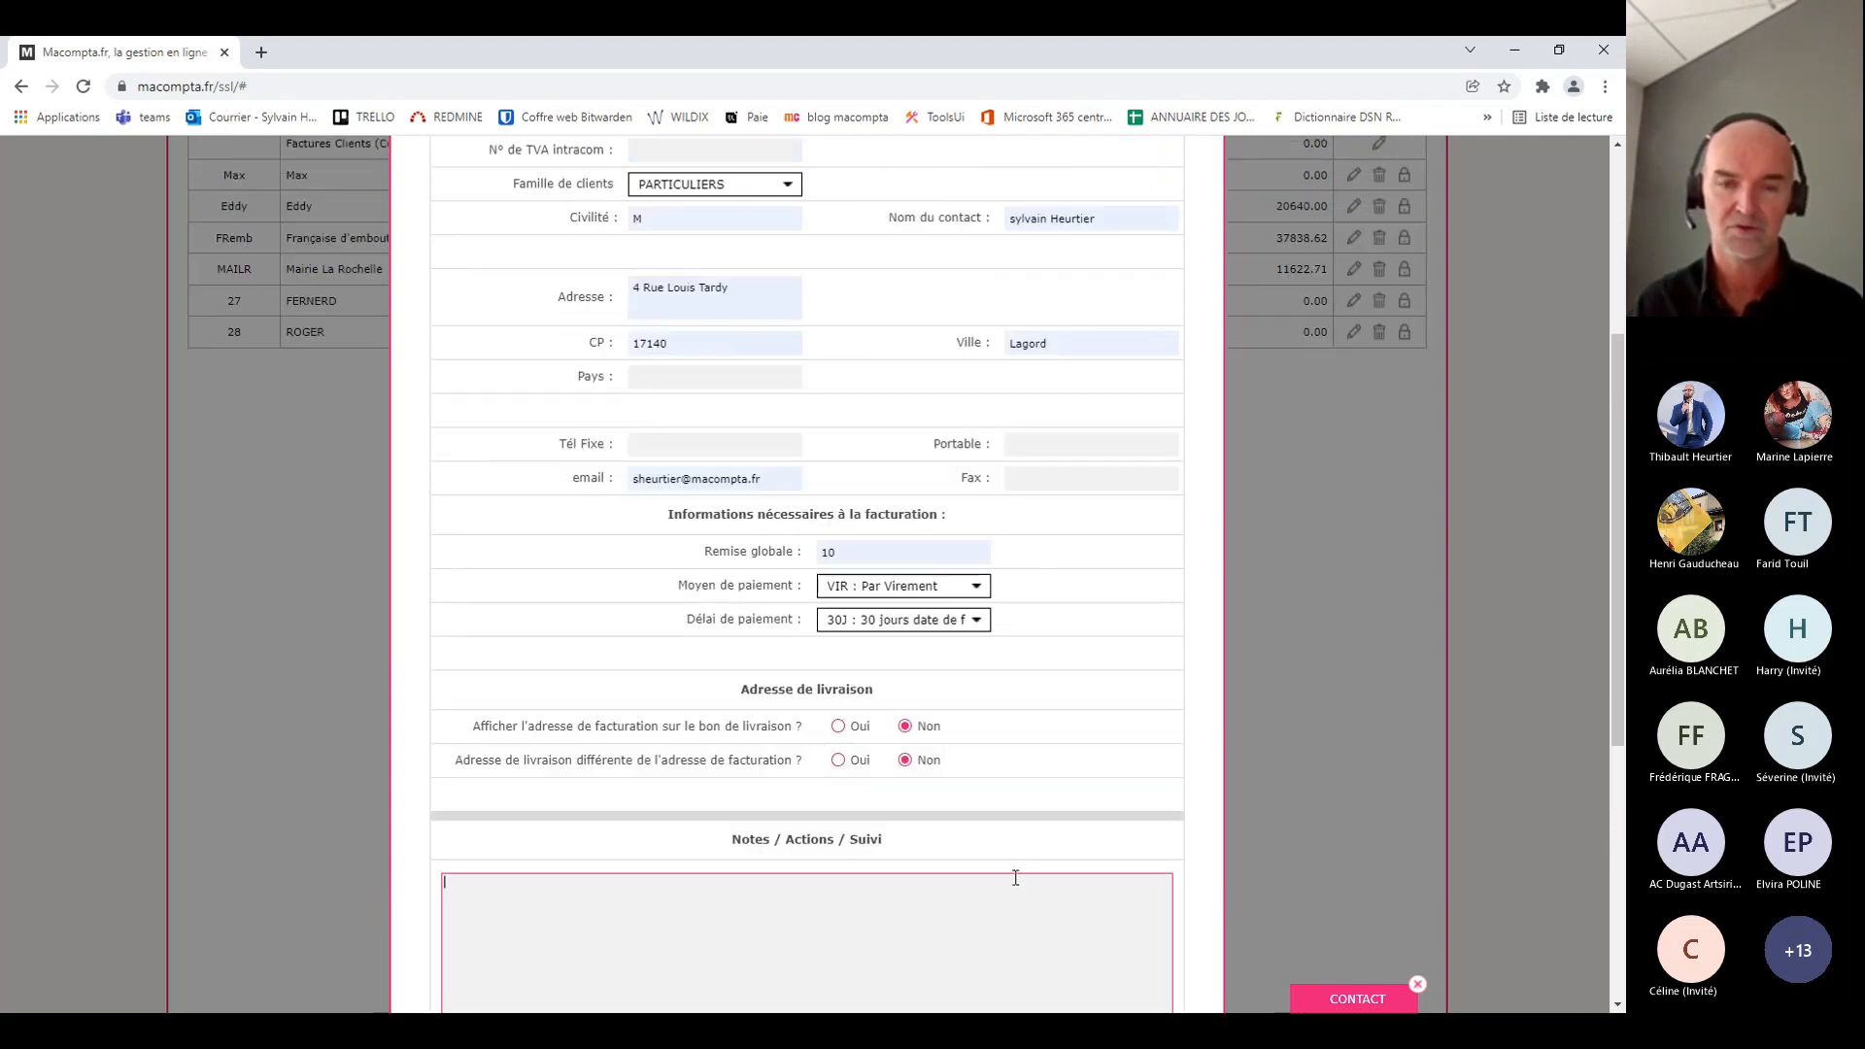
scroll(946, 716, down, 3)
scroll(950, 716, up, 7)
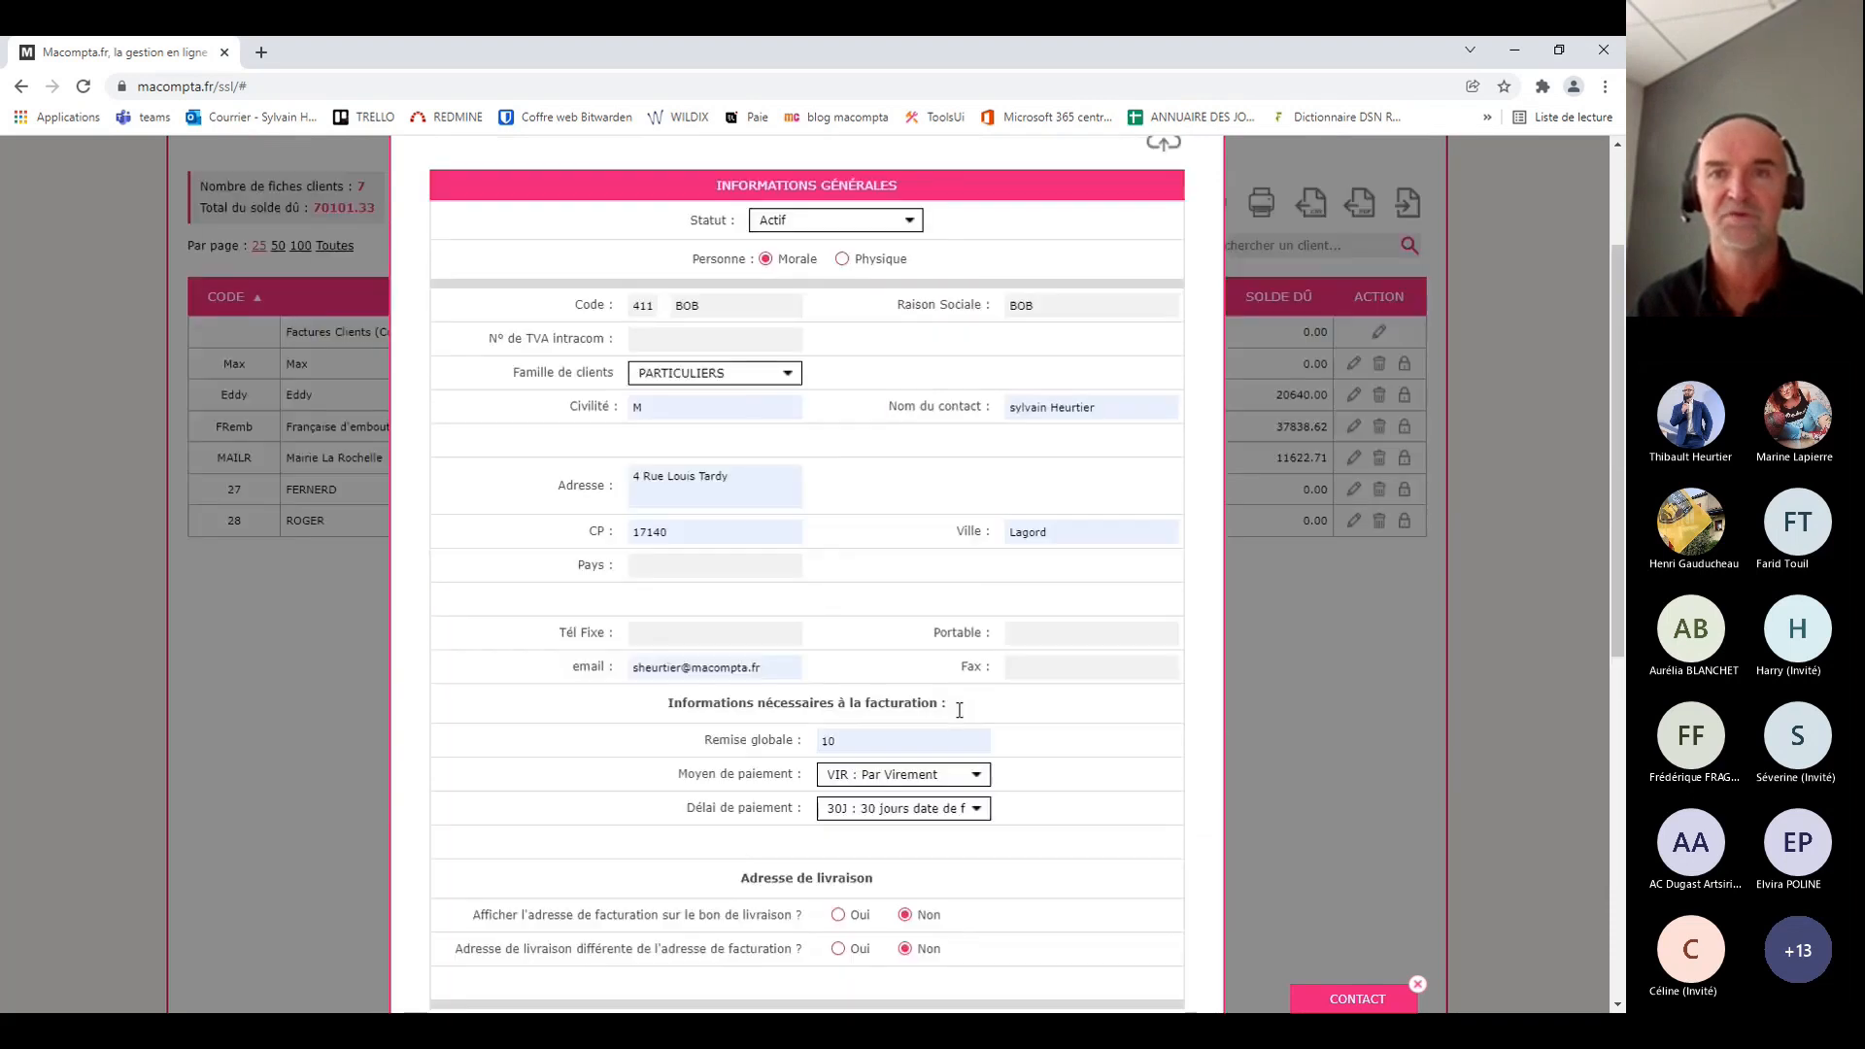
click(1164, 340)
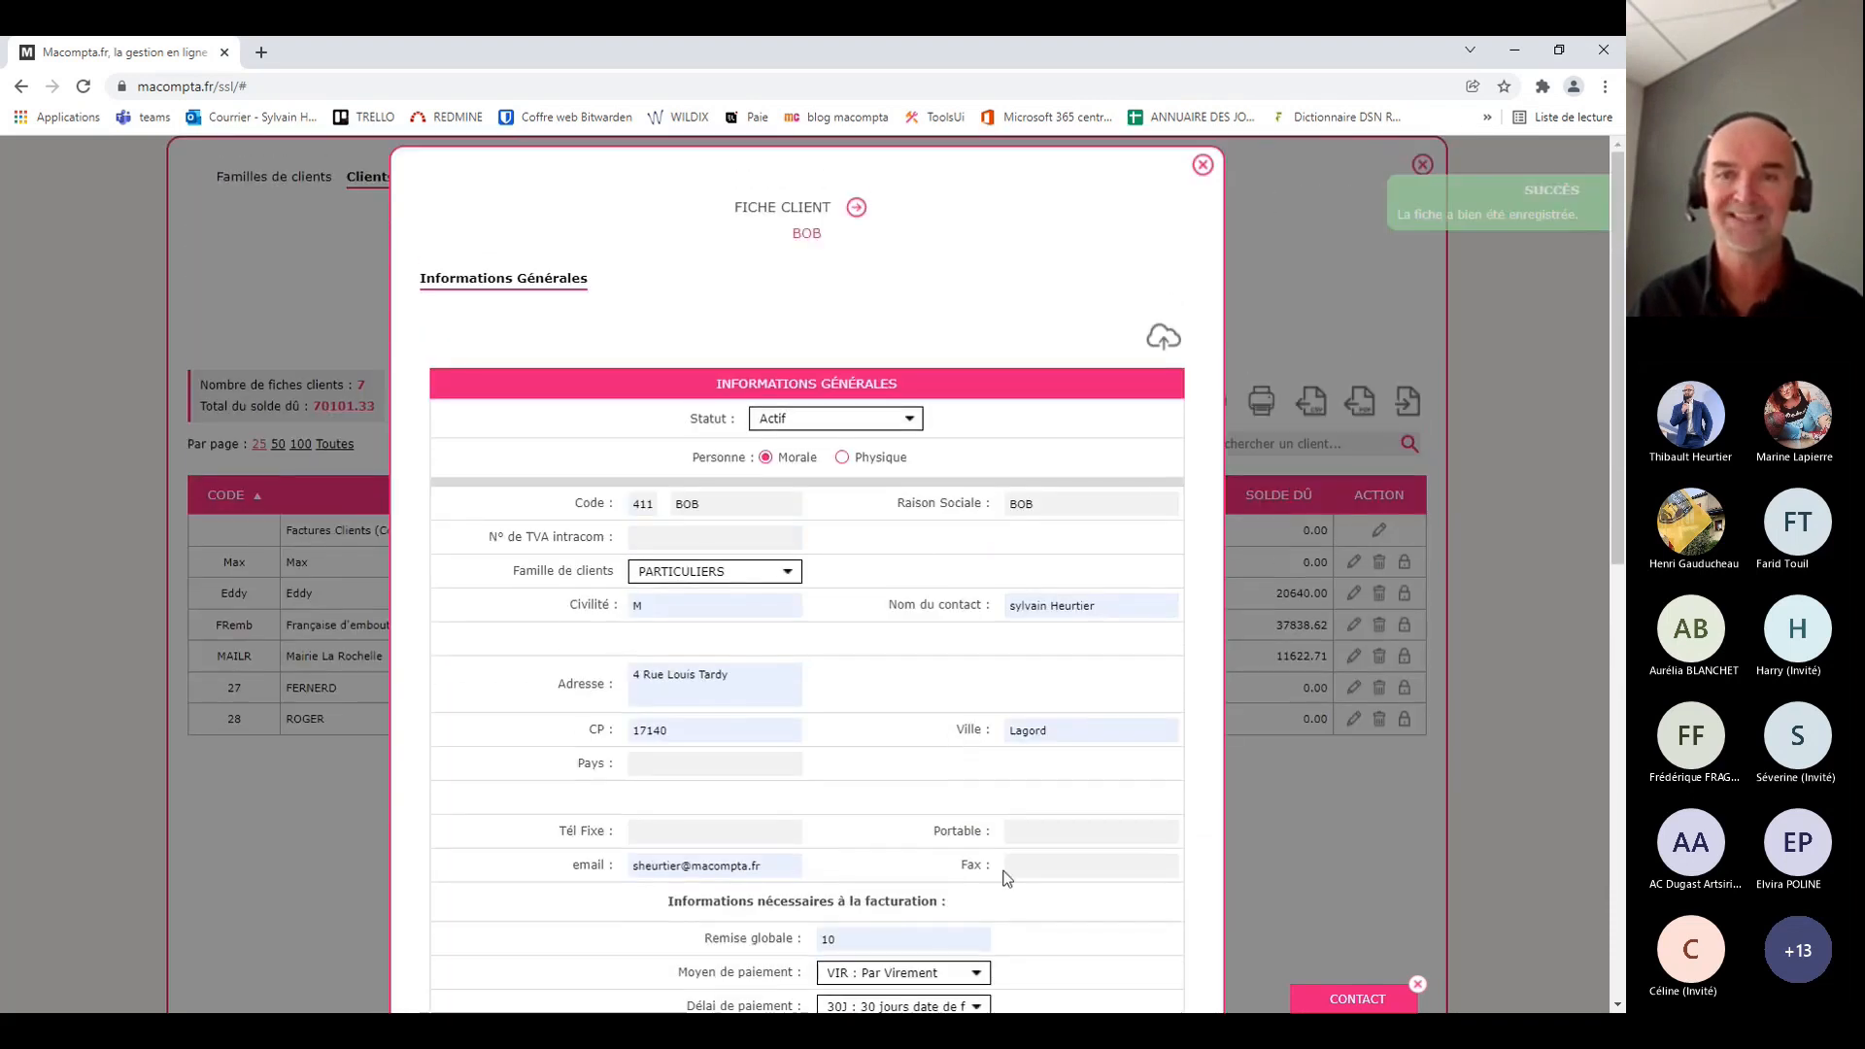
click(1203, 165)
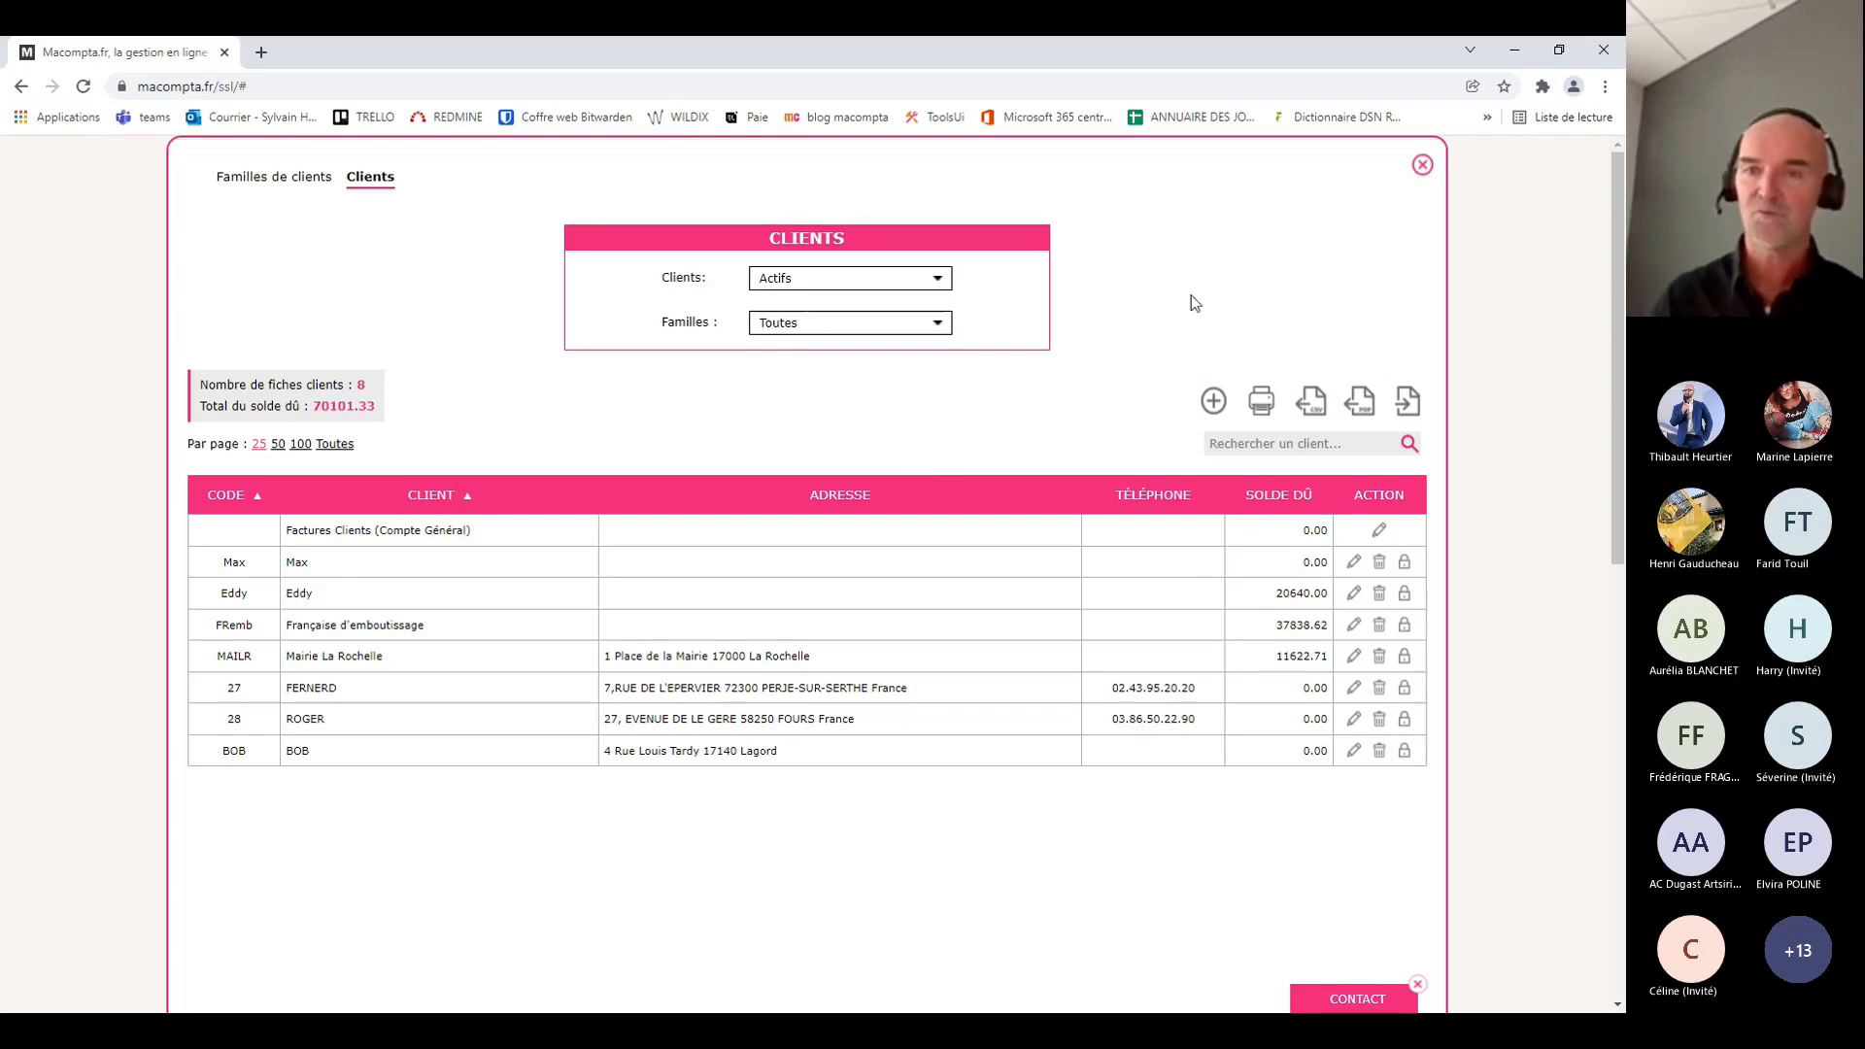
Check the file format settings for the client import and import the clients from import client.csv
click(1407, 401)
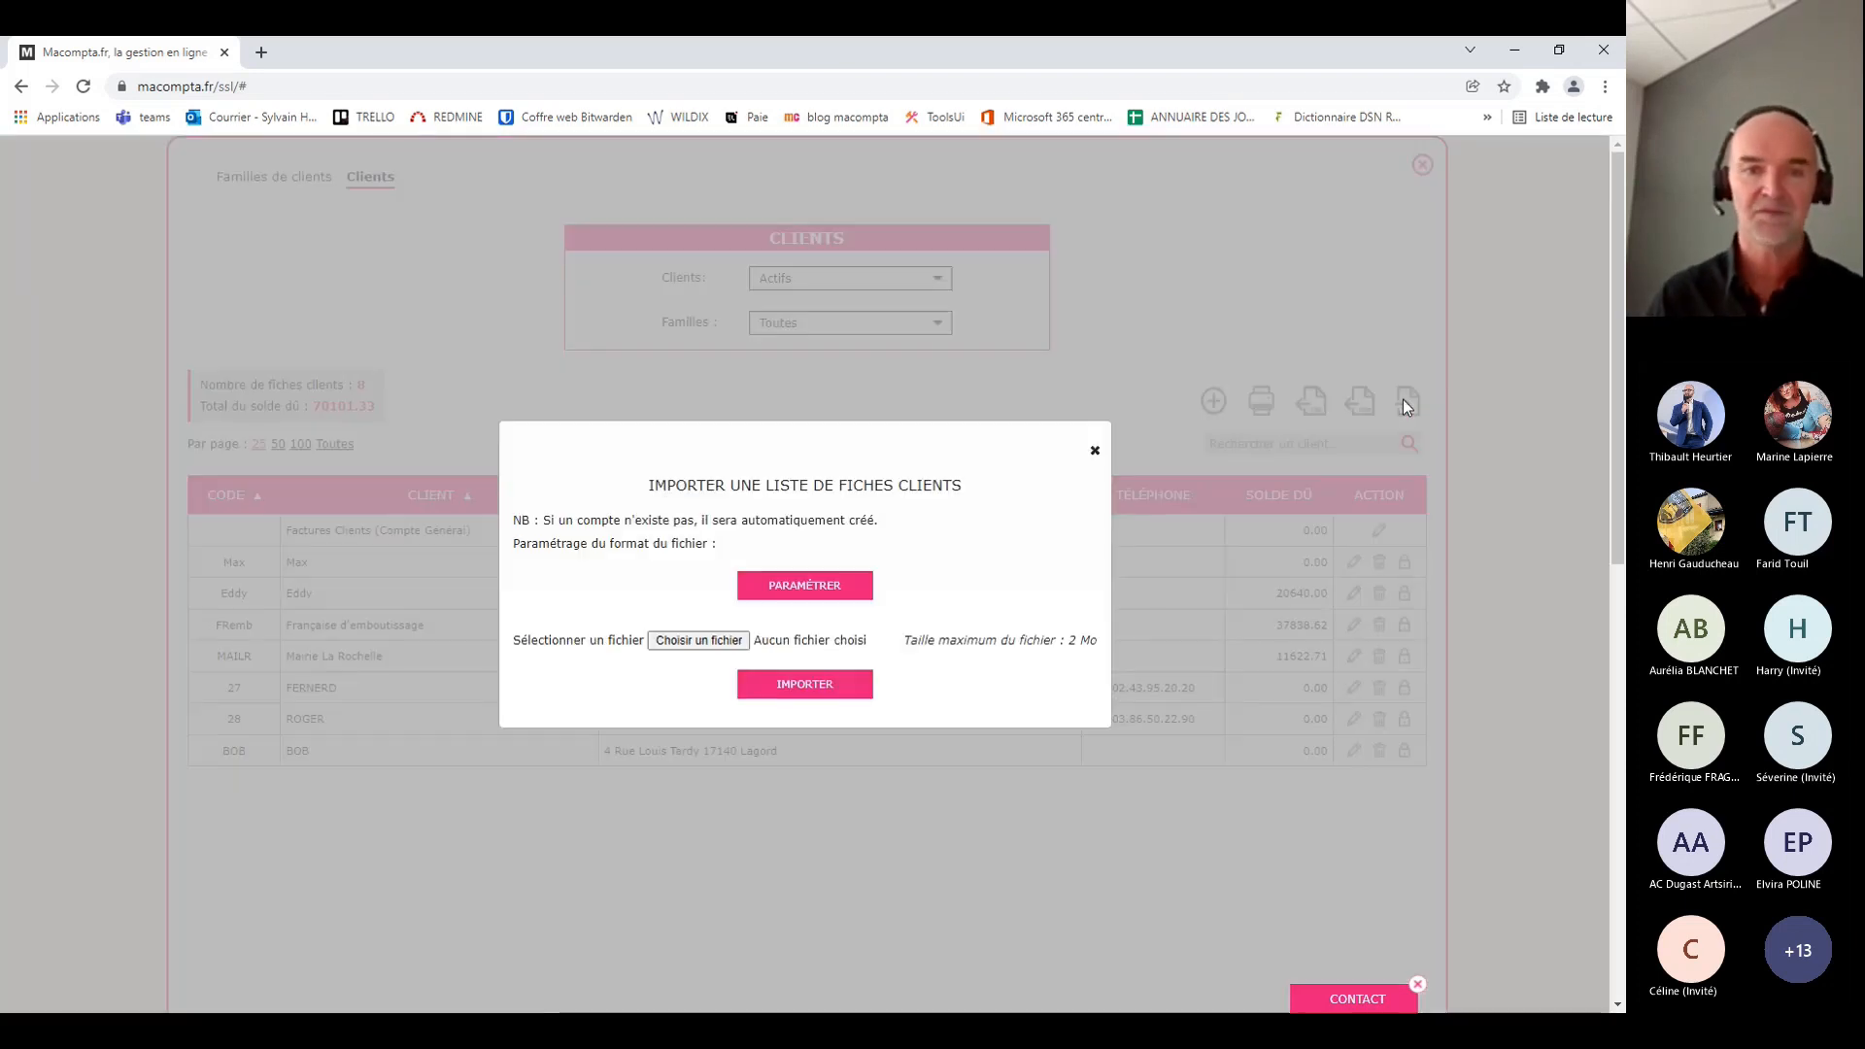
click(806, 587)
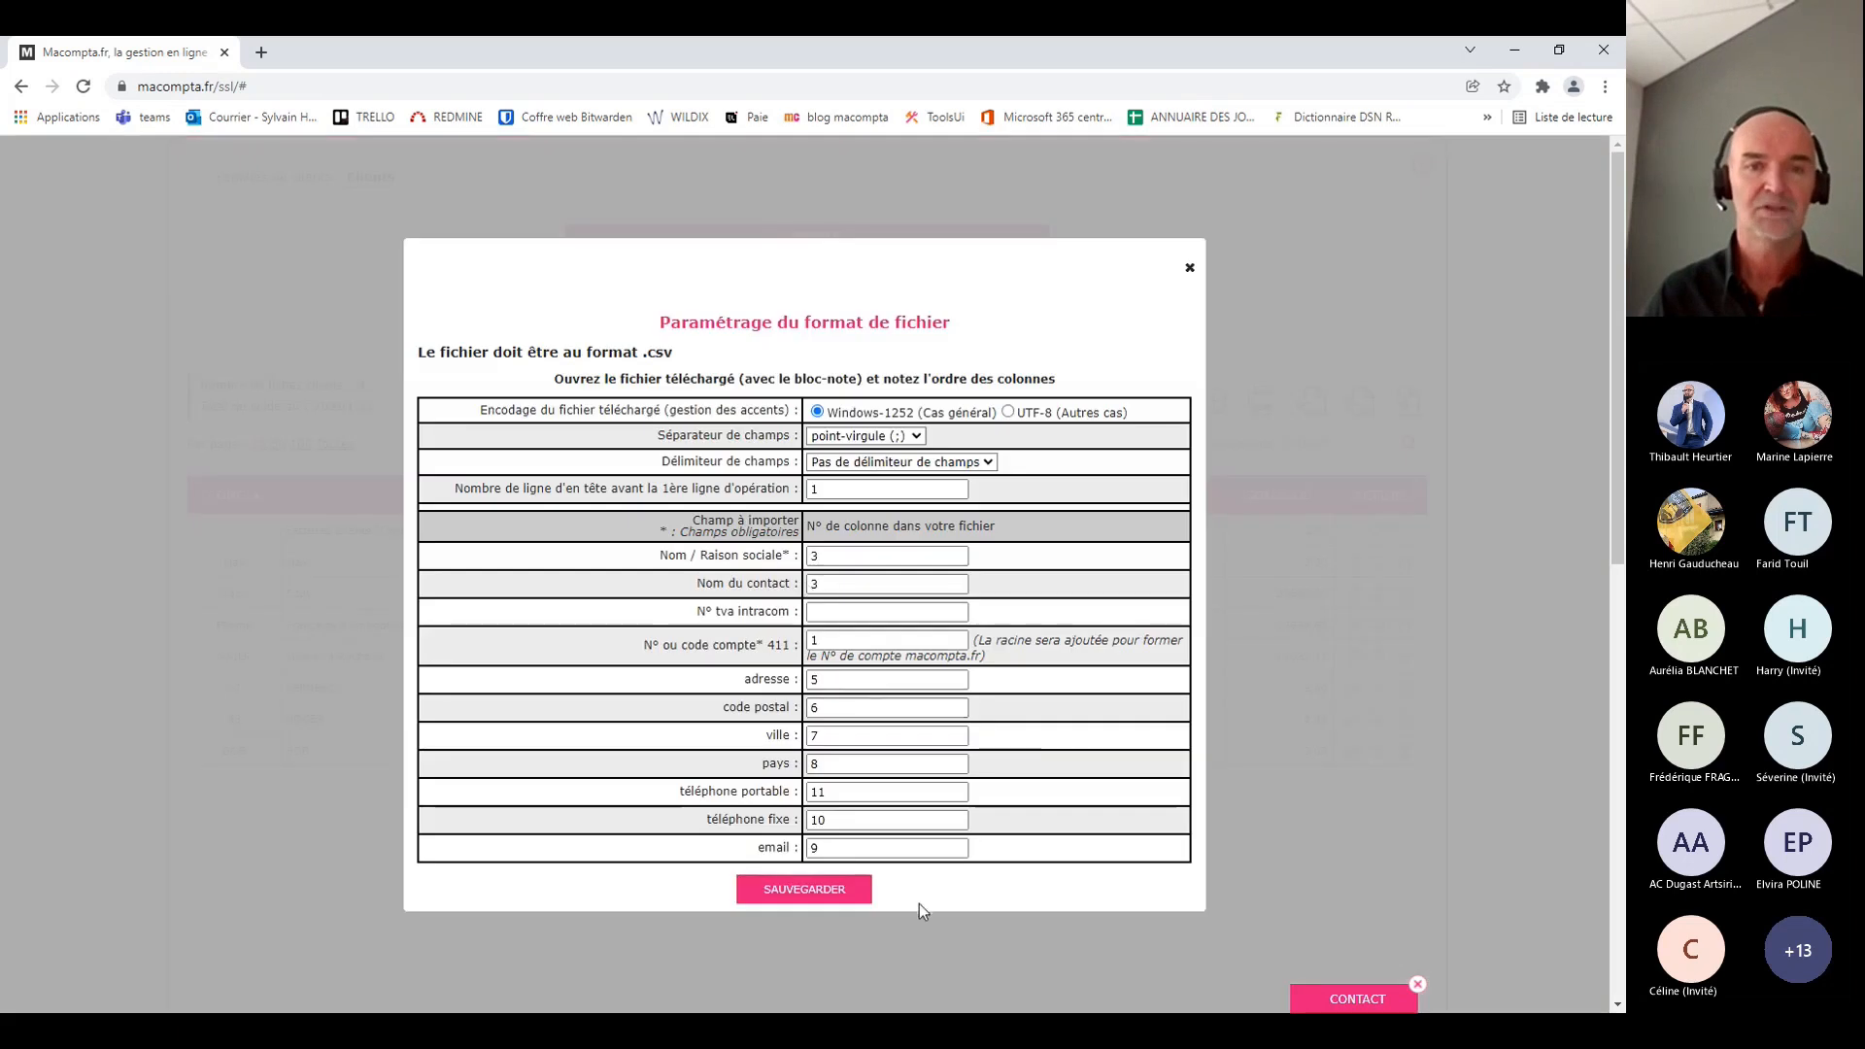
click(1189, 269)
click(732, 642)
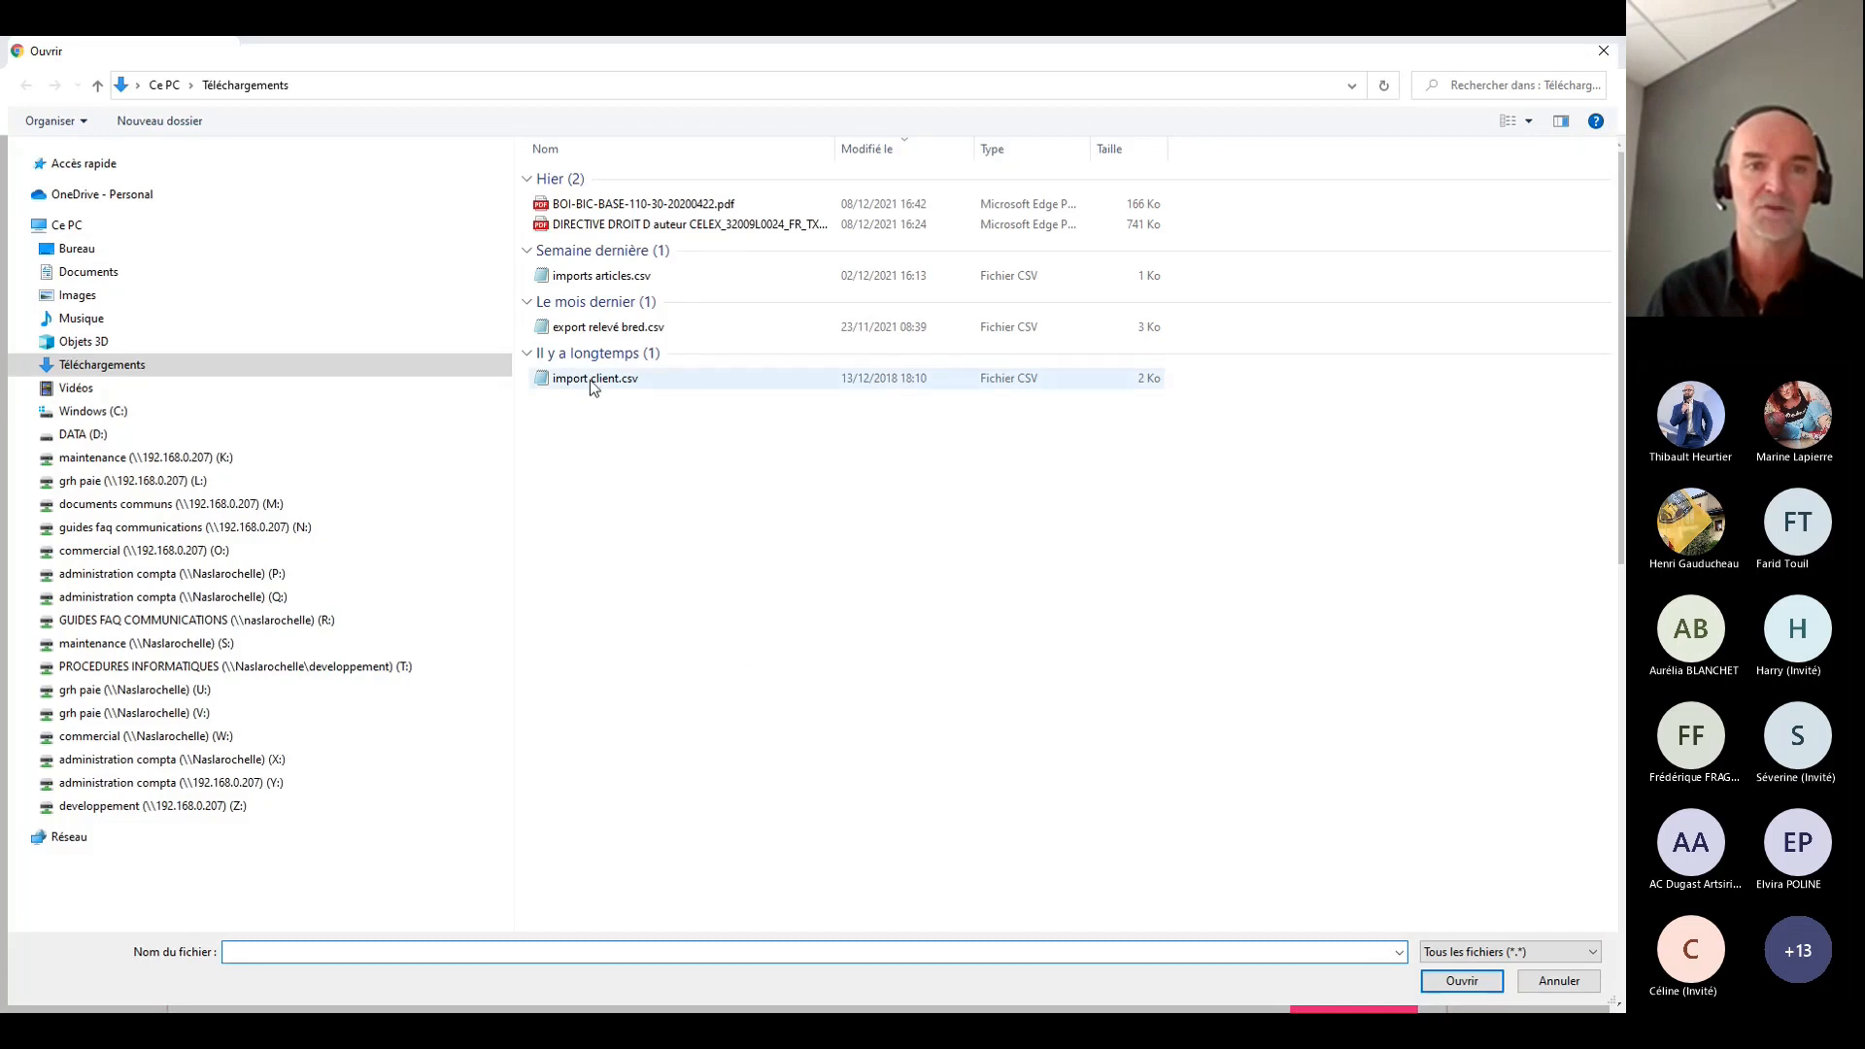
click(592, 381)
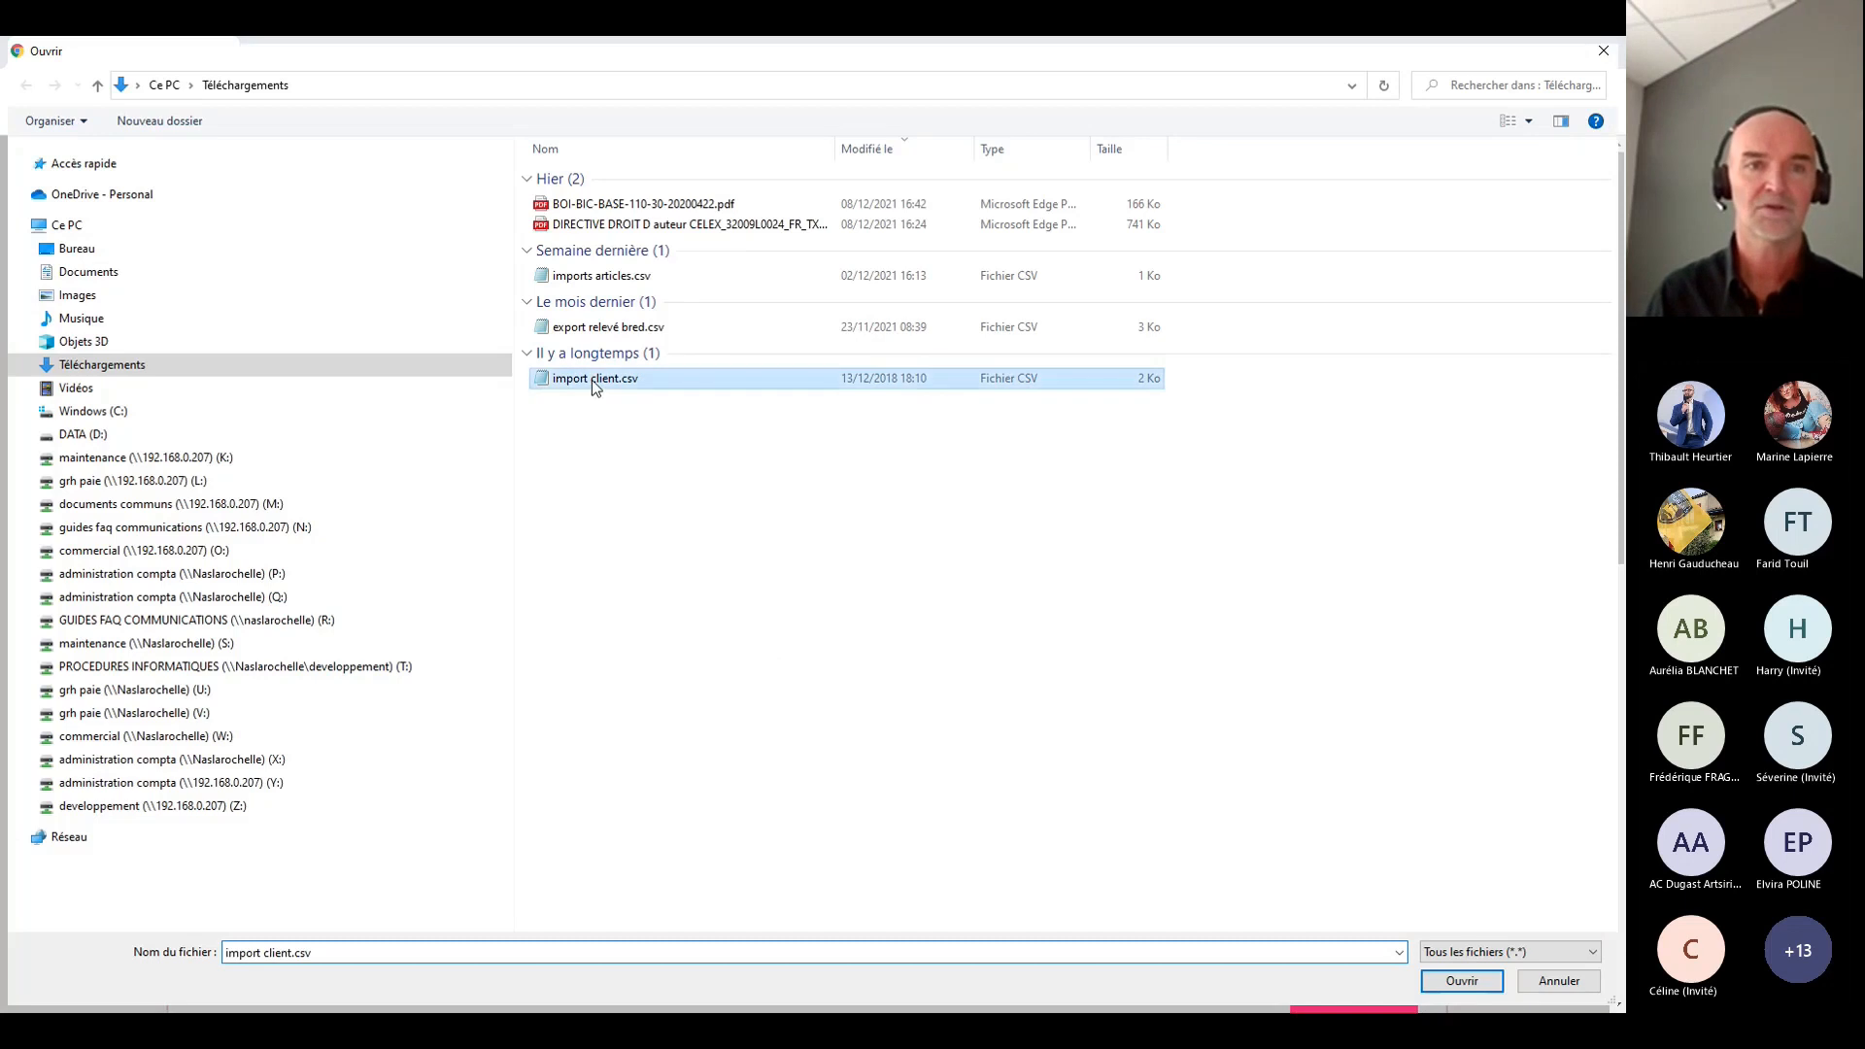
click(1448, 983)
click(845, 690)
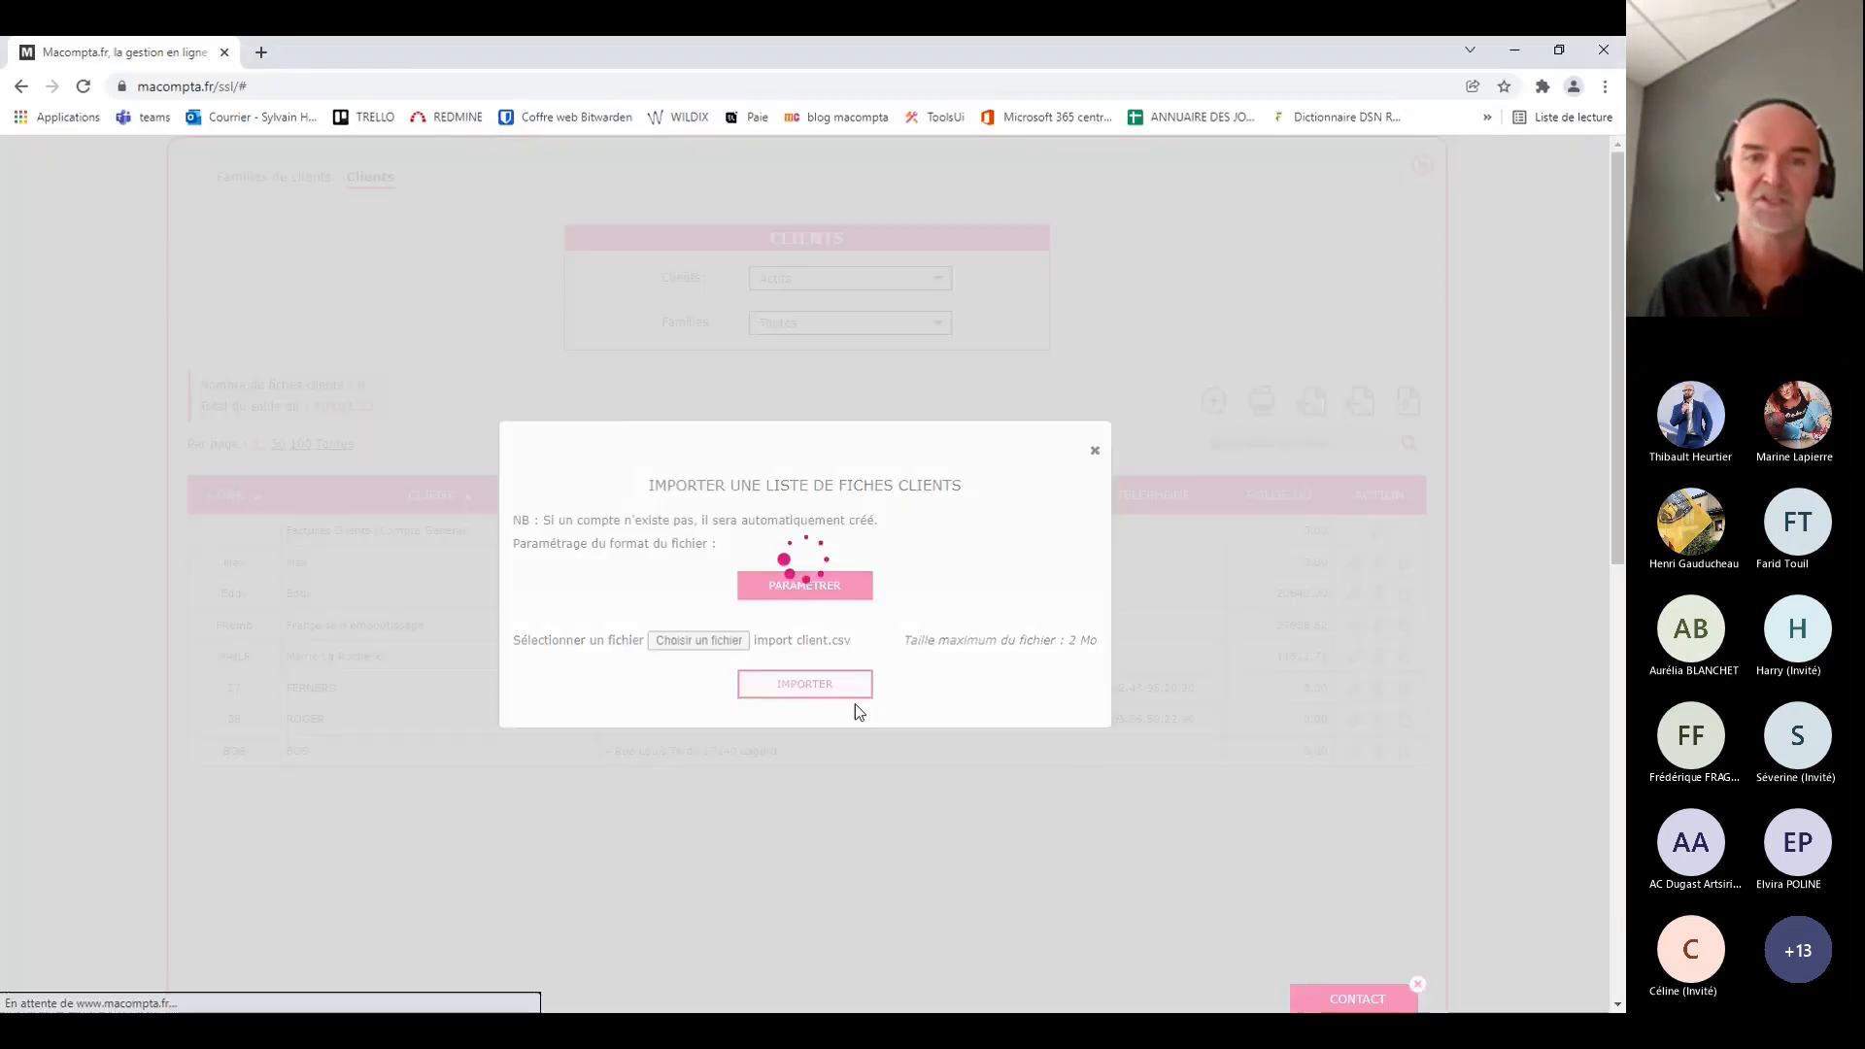
Open the last imported client's record and review its contact, billing, delivery and notes fields
scroll(617, 487, down, 4)
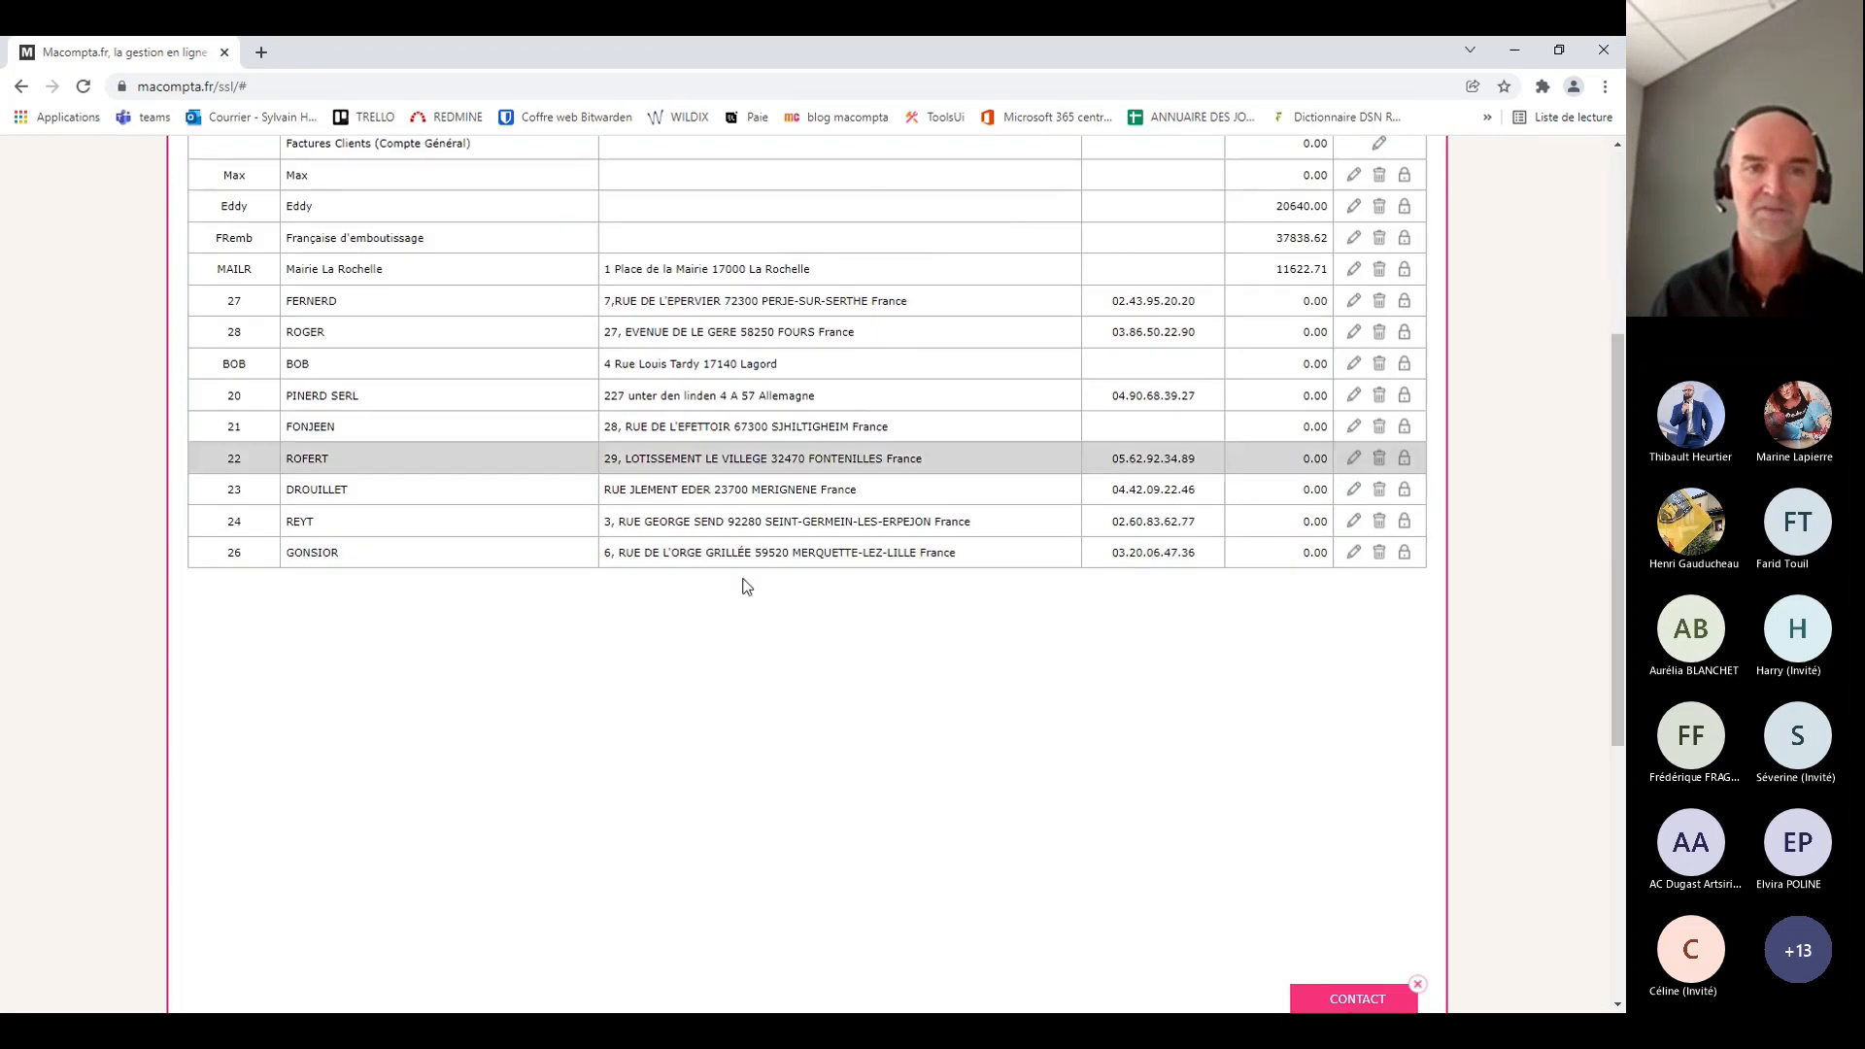
click(1353, 552)
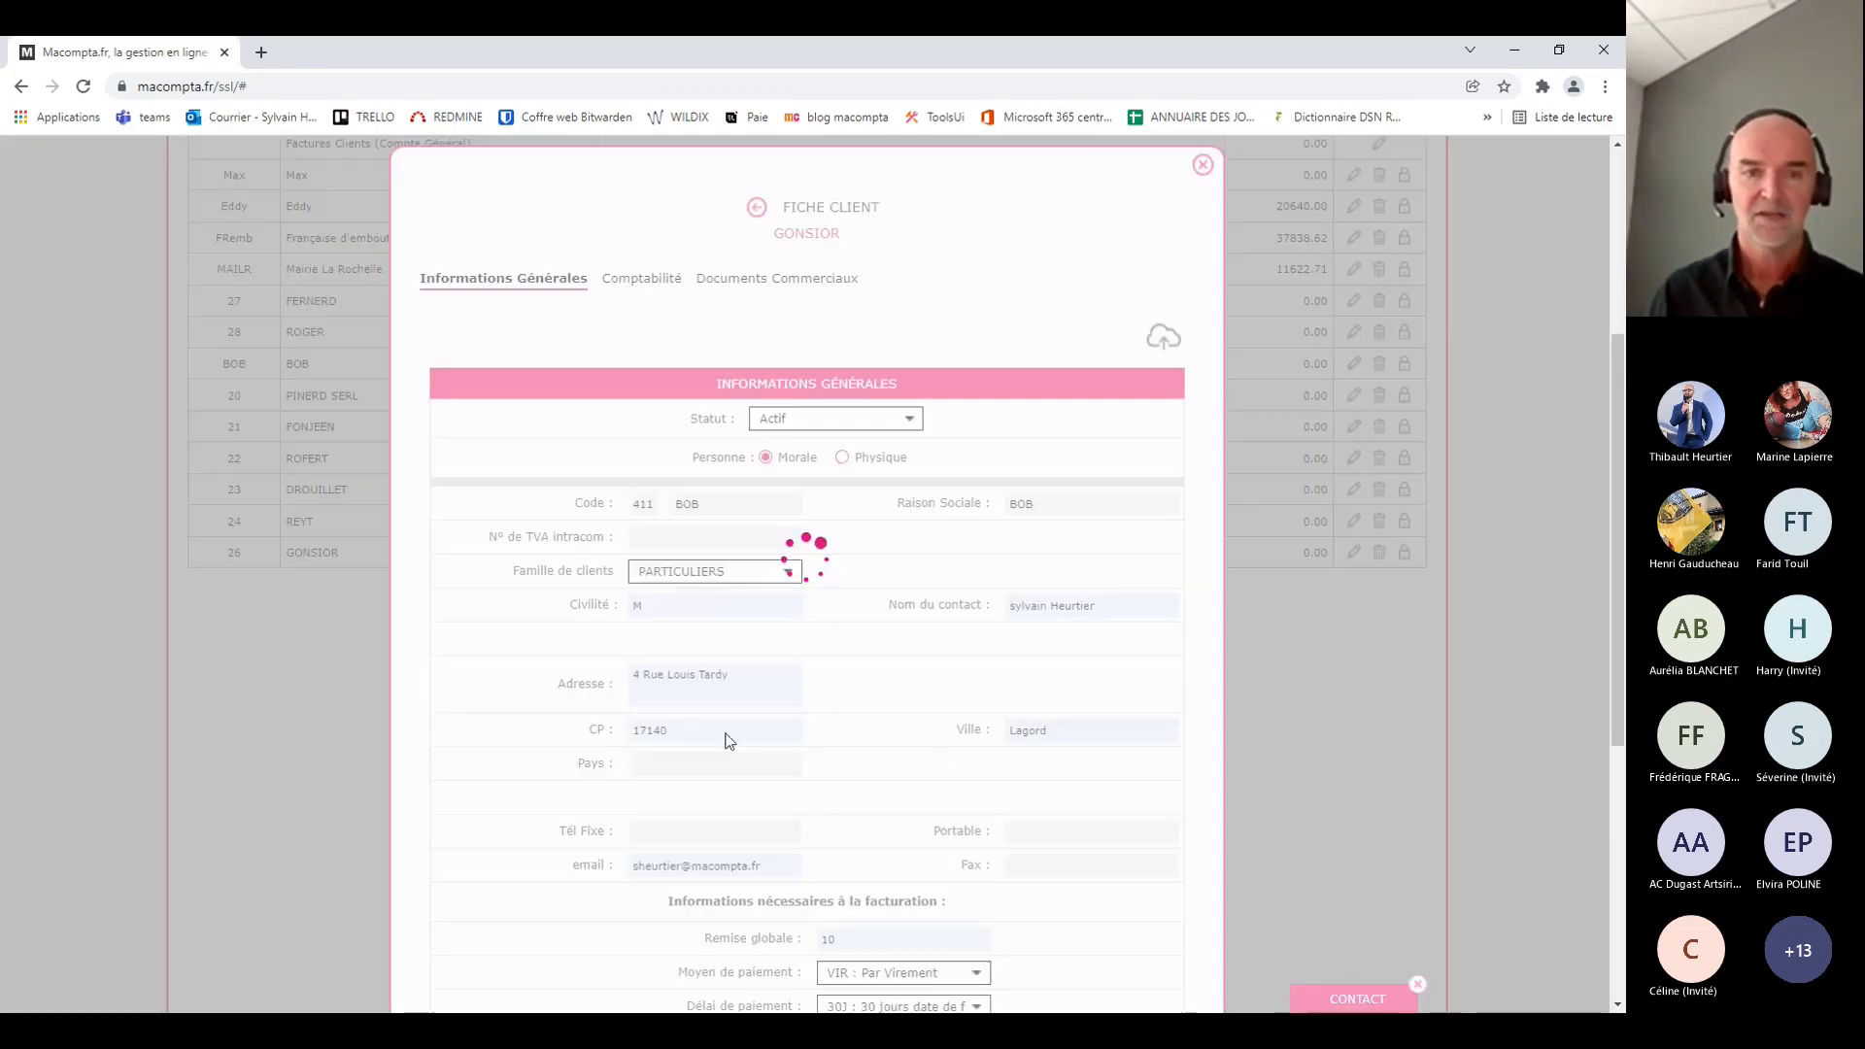
scroll(816, 612, down, 2)
scroll(816, 612, down, 3)
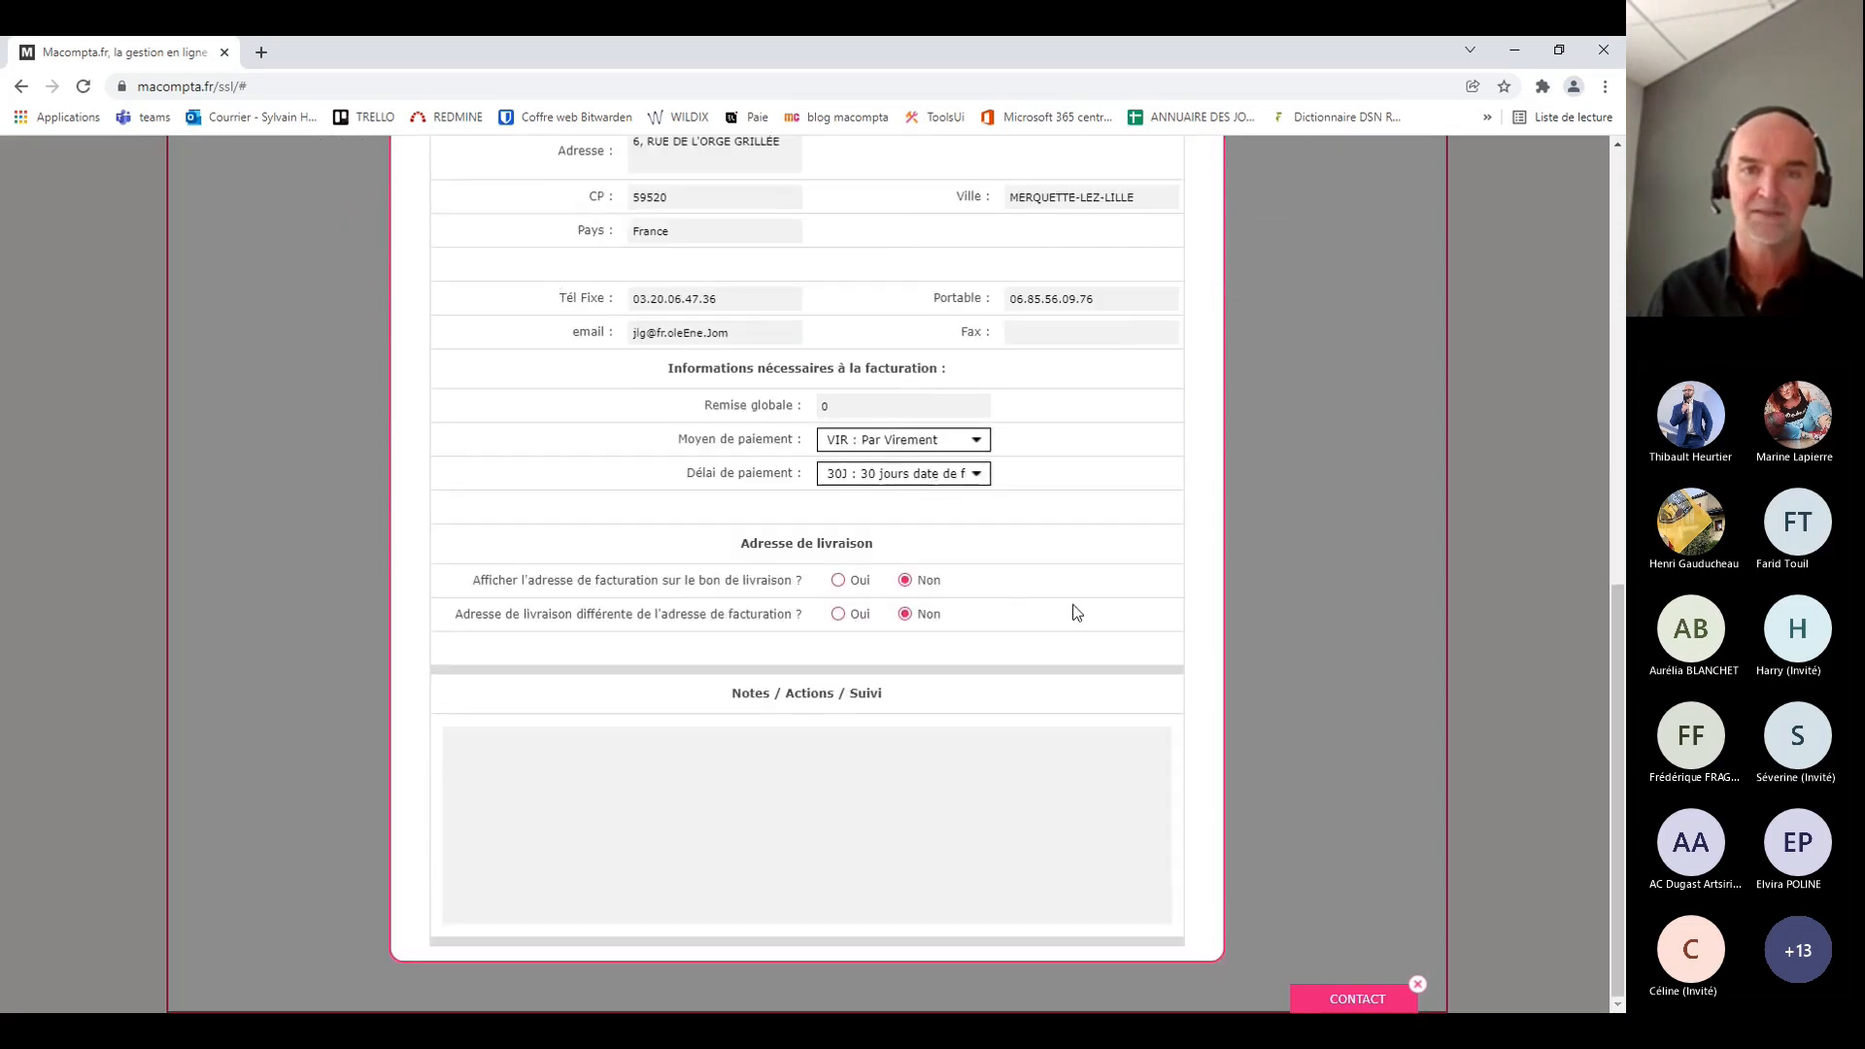
scroll(1069, 612, up, 4)
scroll(1092, 663, down, 4)
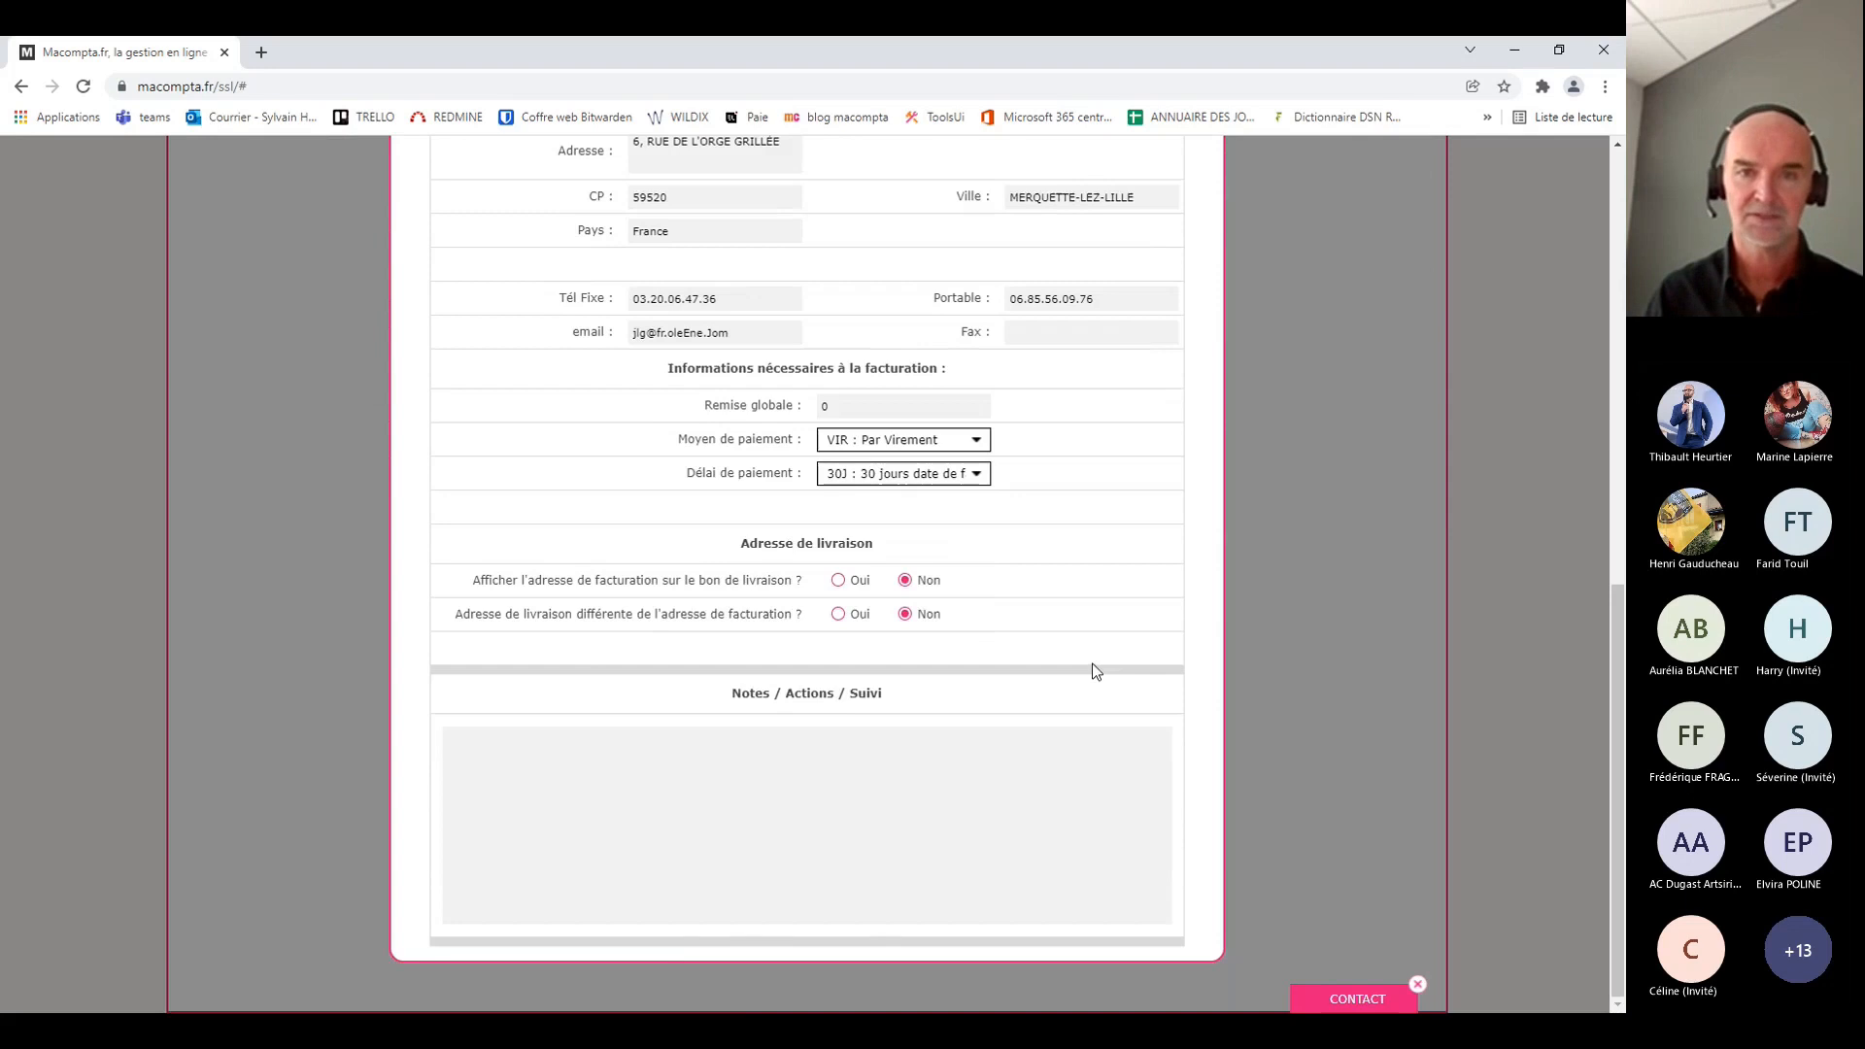
Close the open client record and leave the client list
scroll(1092, 663, up, 8)
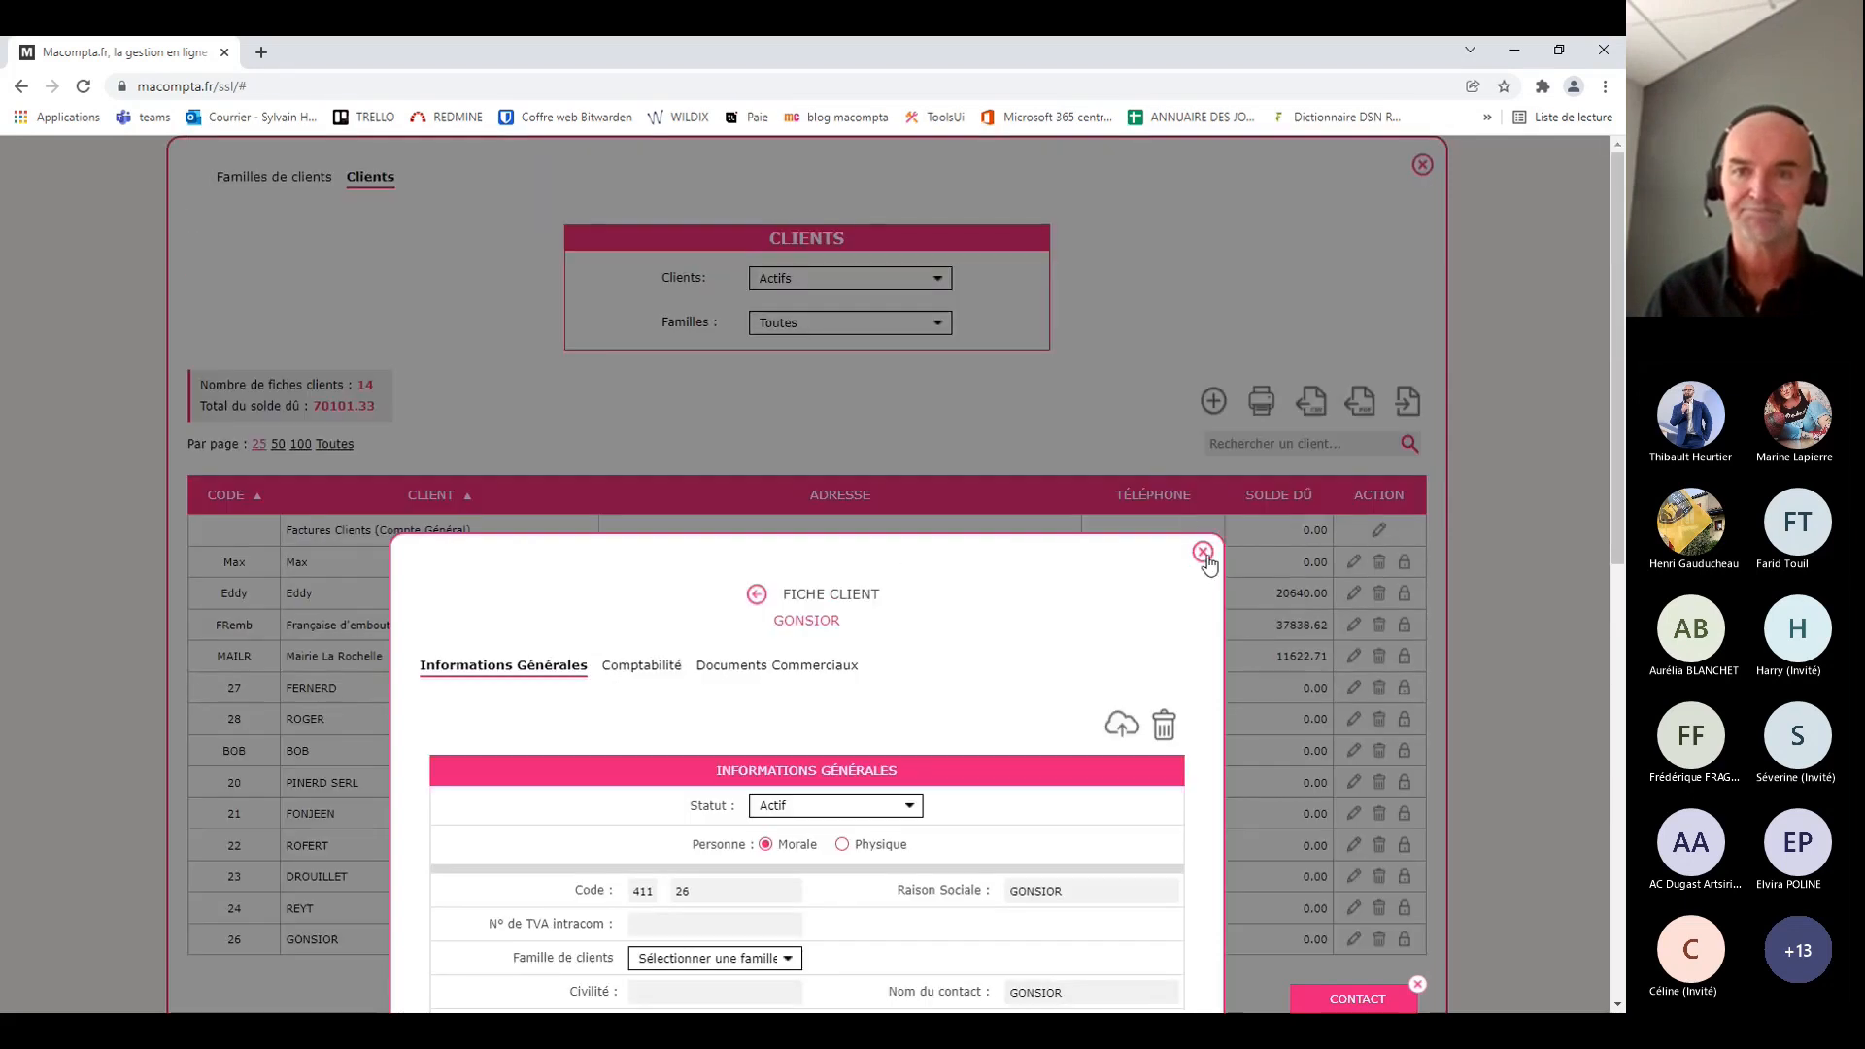
click(1203, 553)
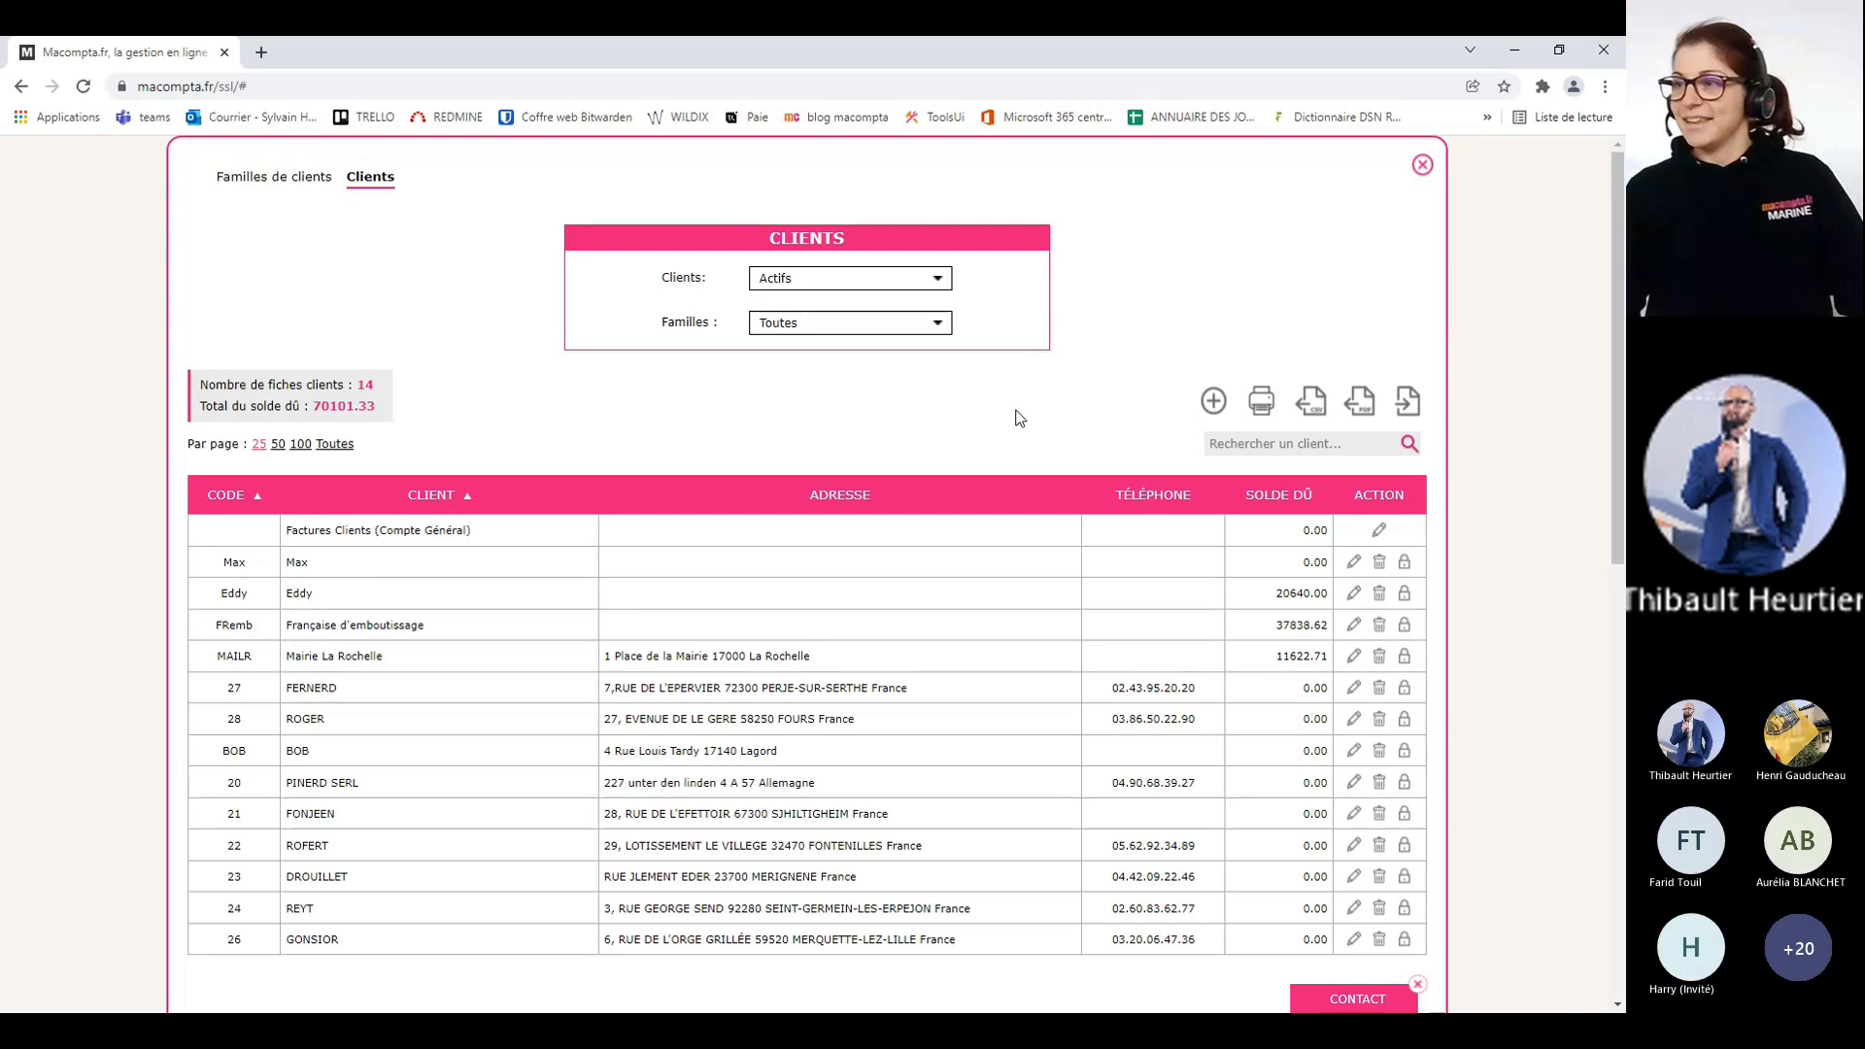
click(1423, 164)
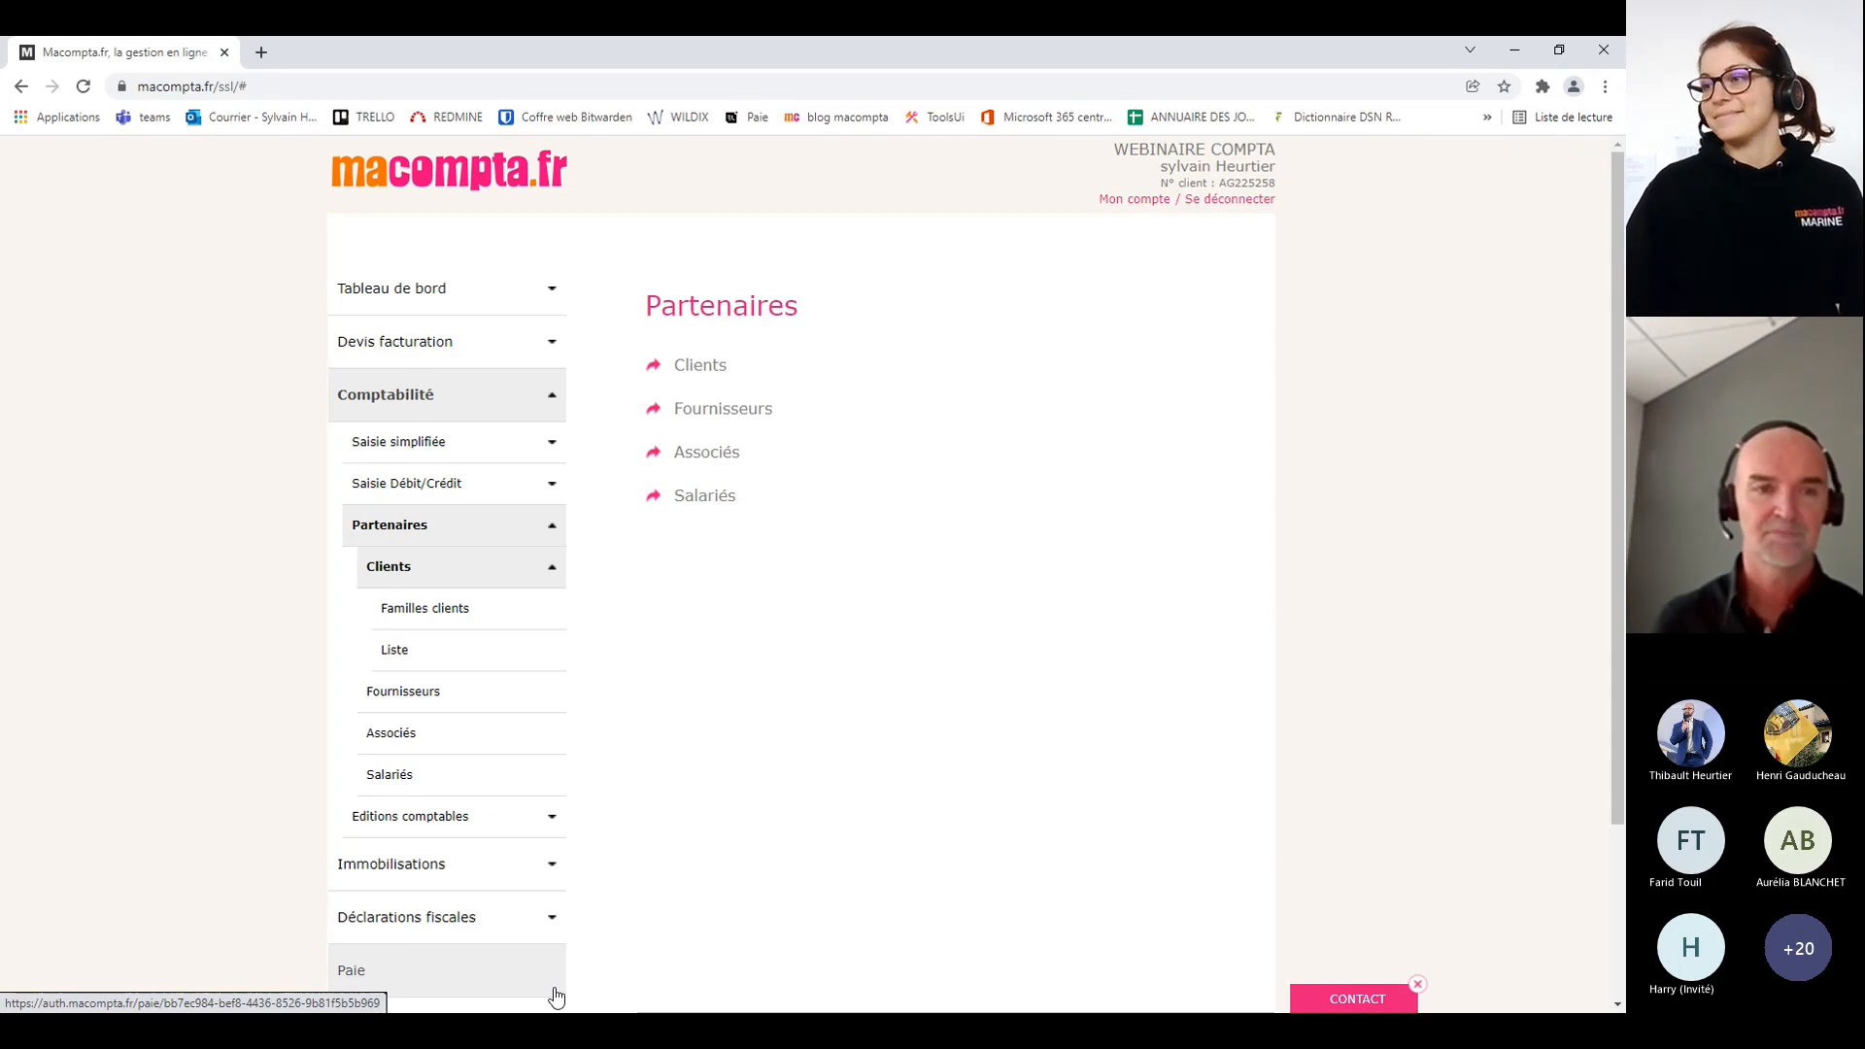
Collapse the Comptabilité navigation section and open the quotes list under Devis facturation
click(418, 579)
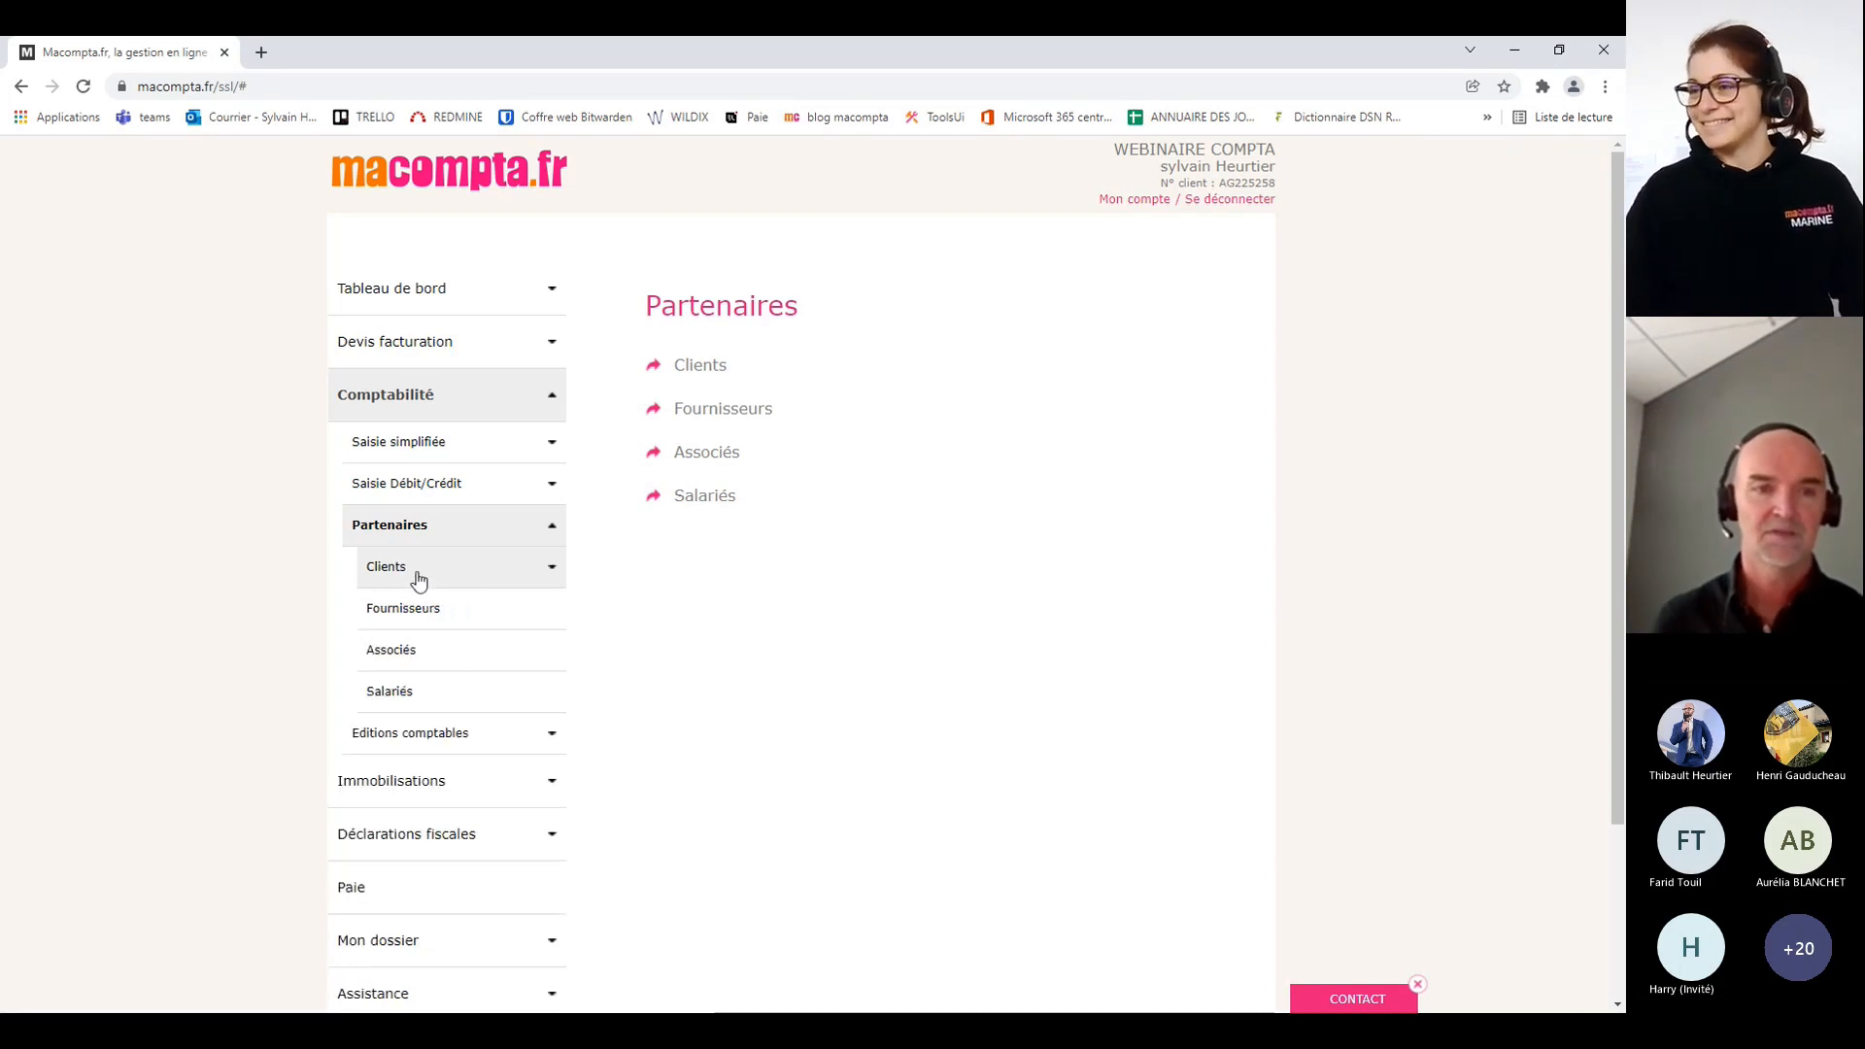
click(418, 580)
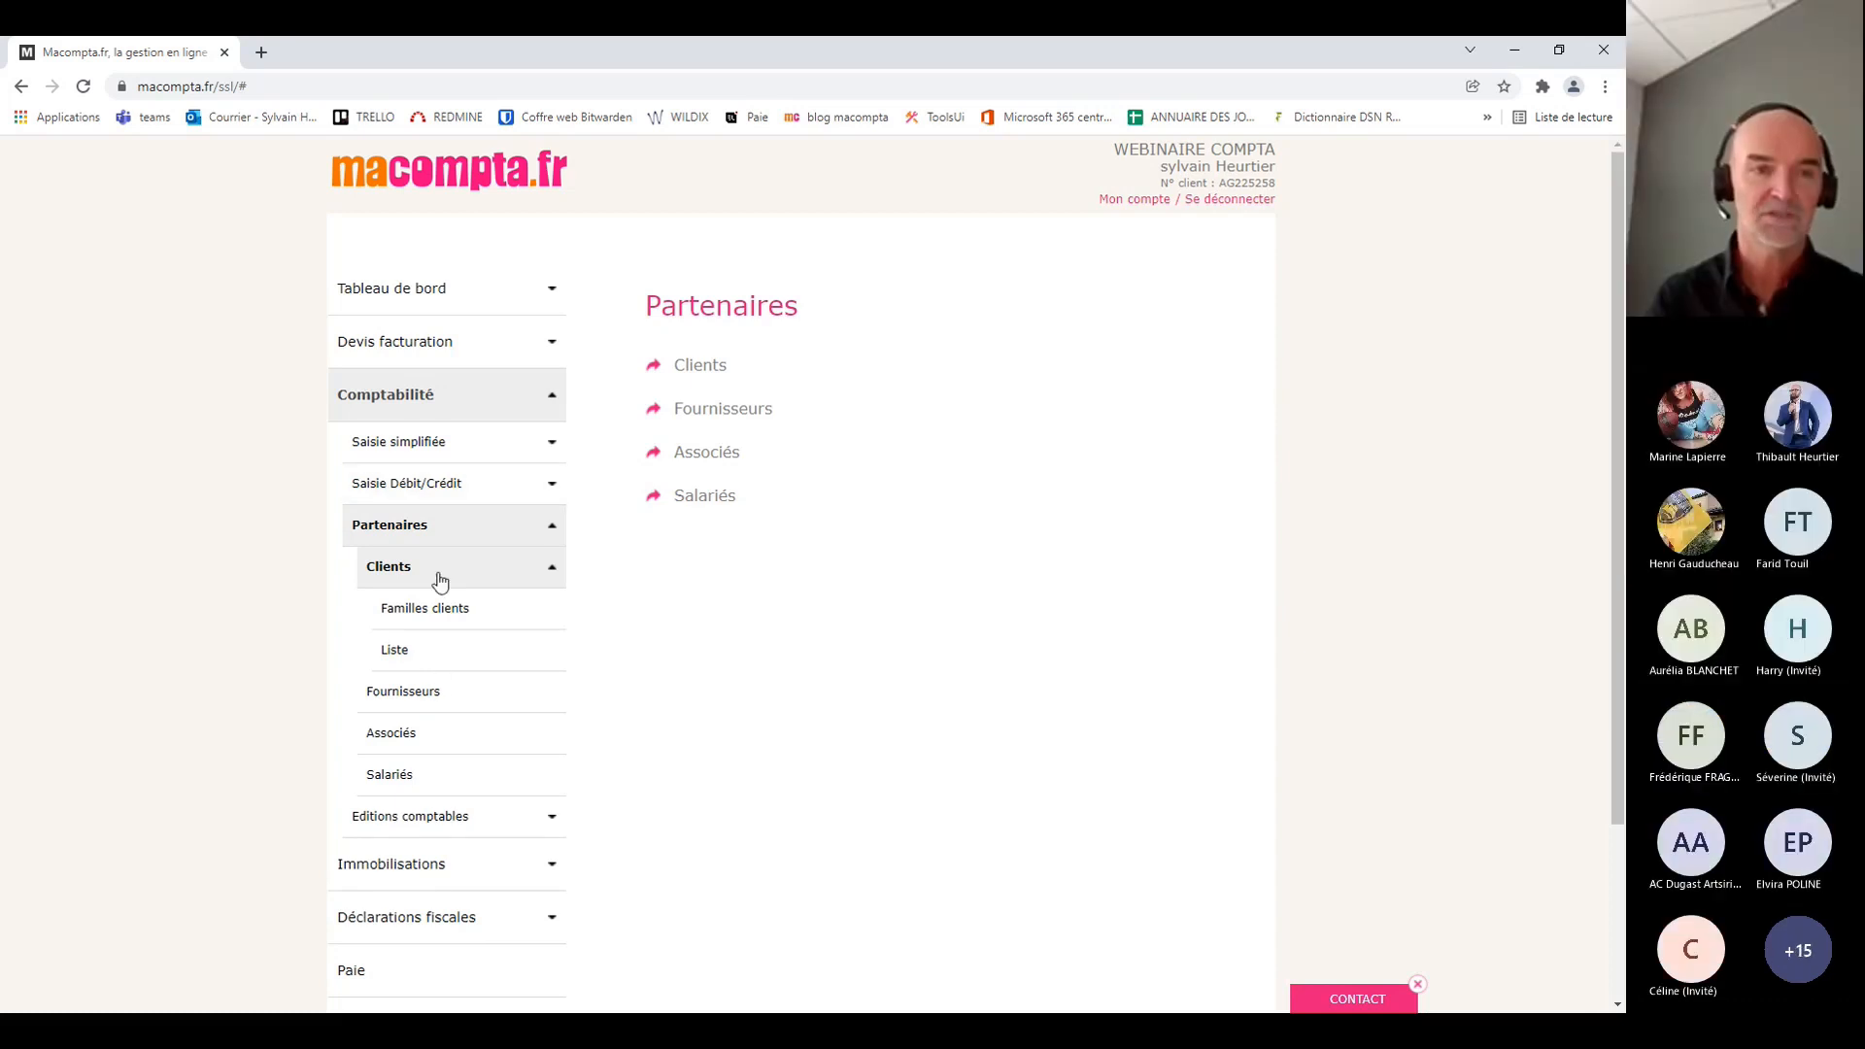
click(441, 580)
click(437, 524)
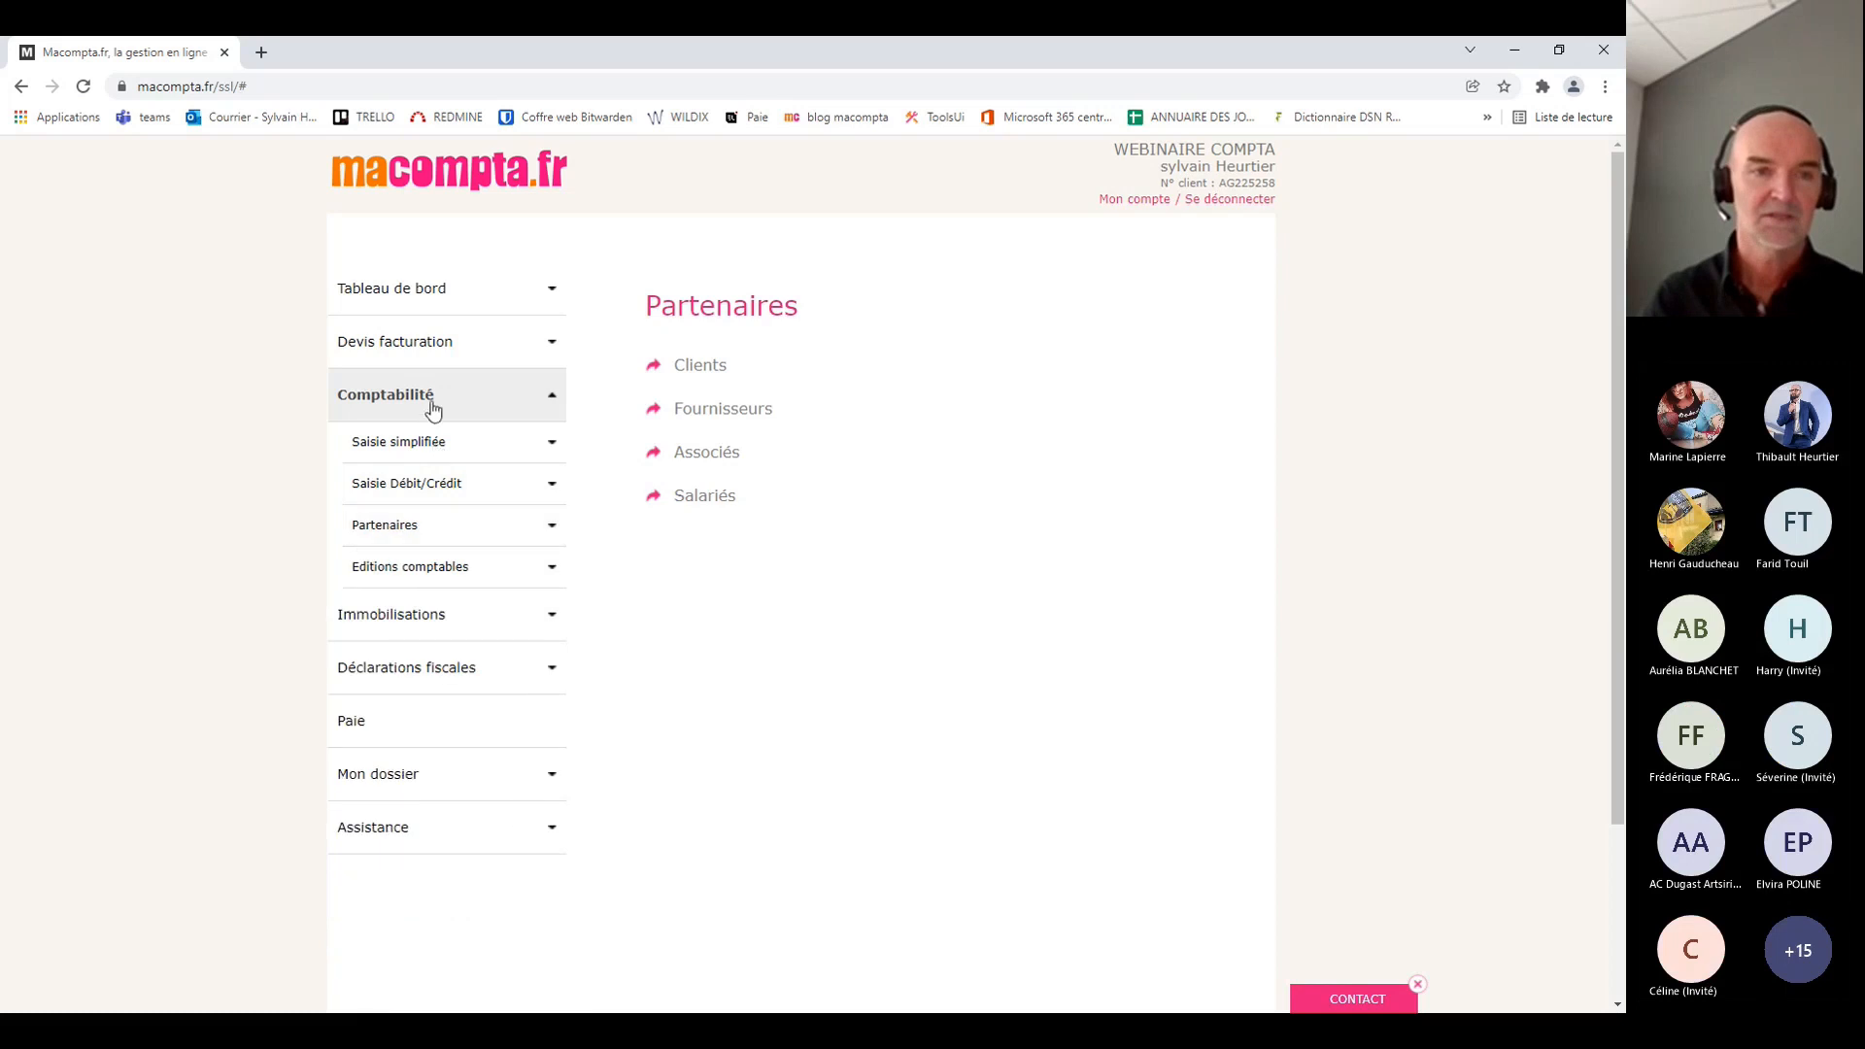
click(433, 406)
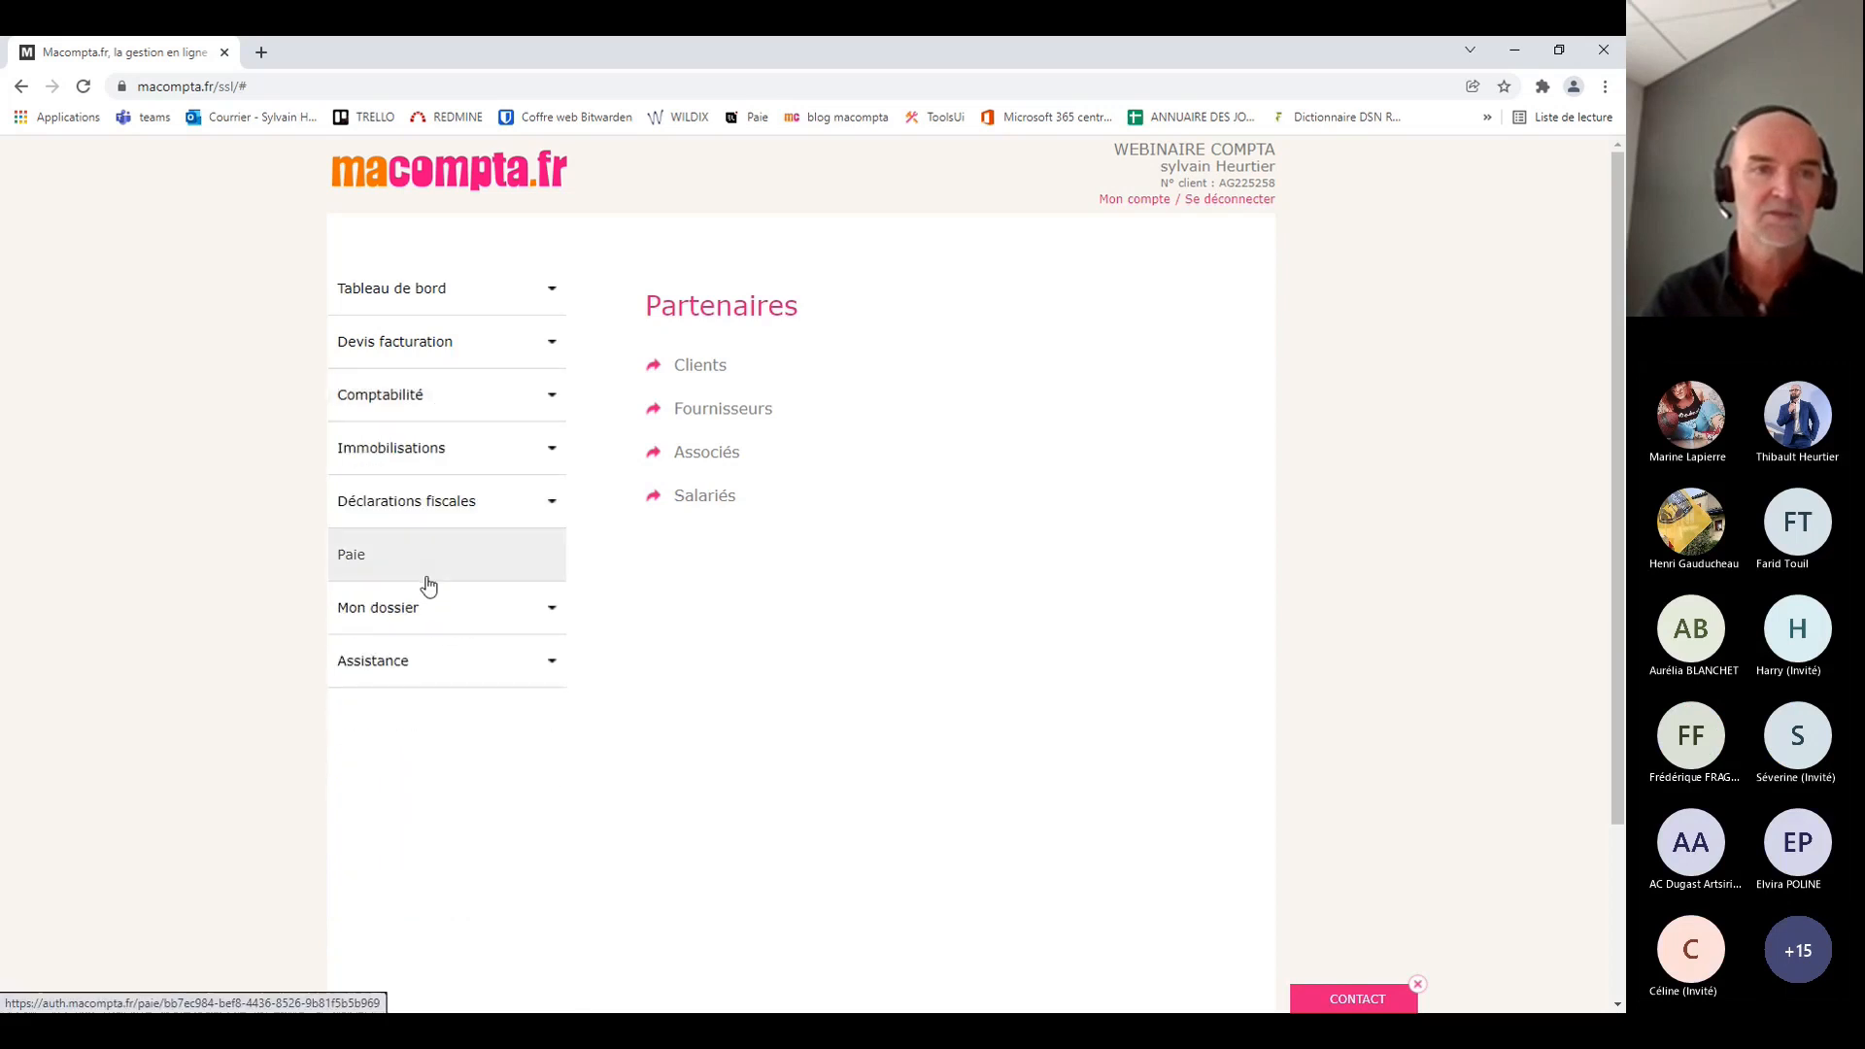
click(403, 349)
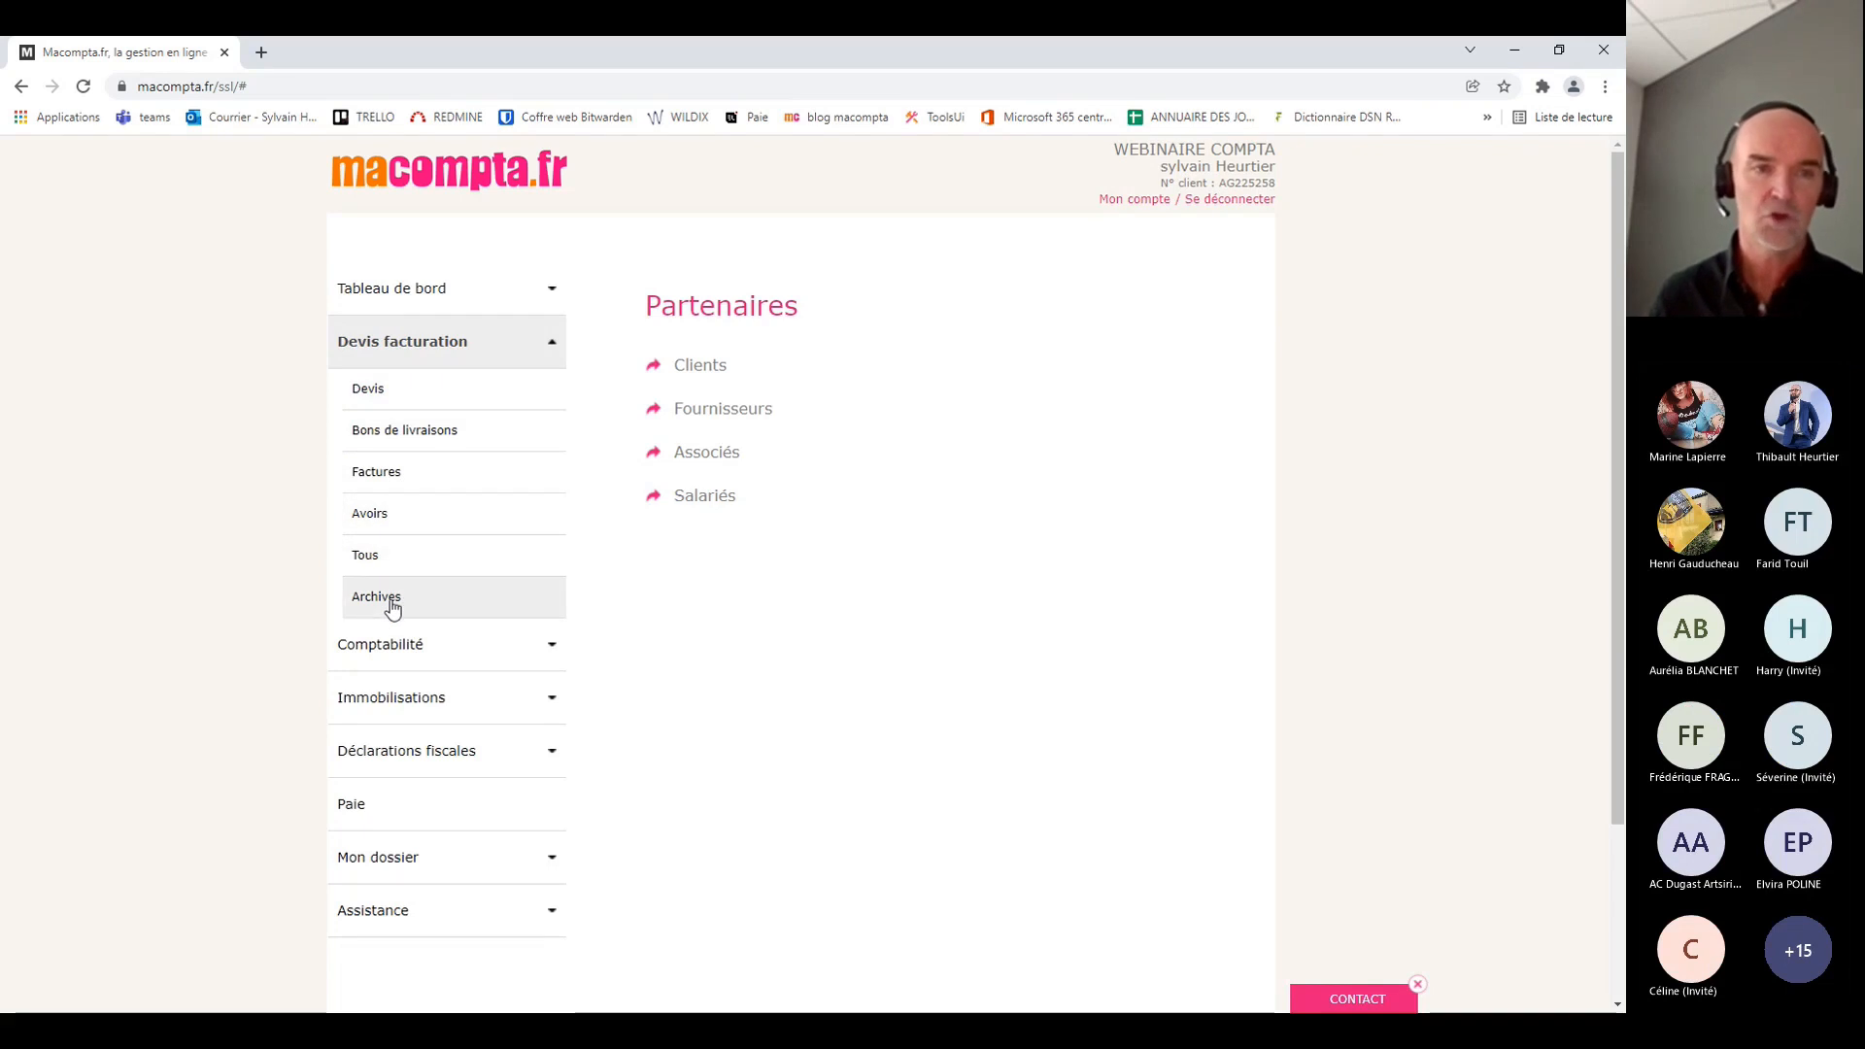
click(404, 401)
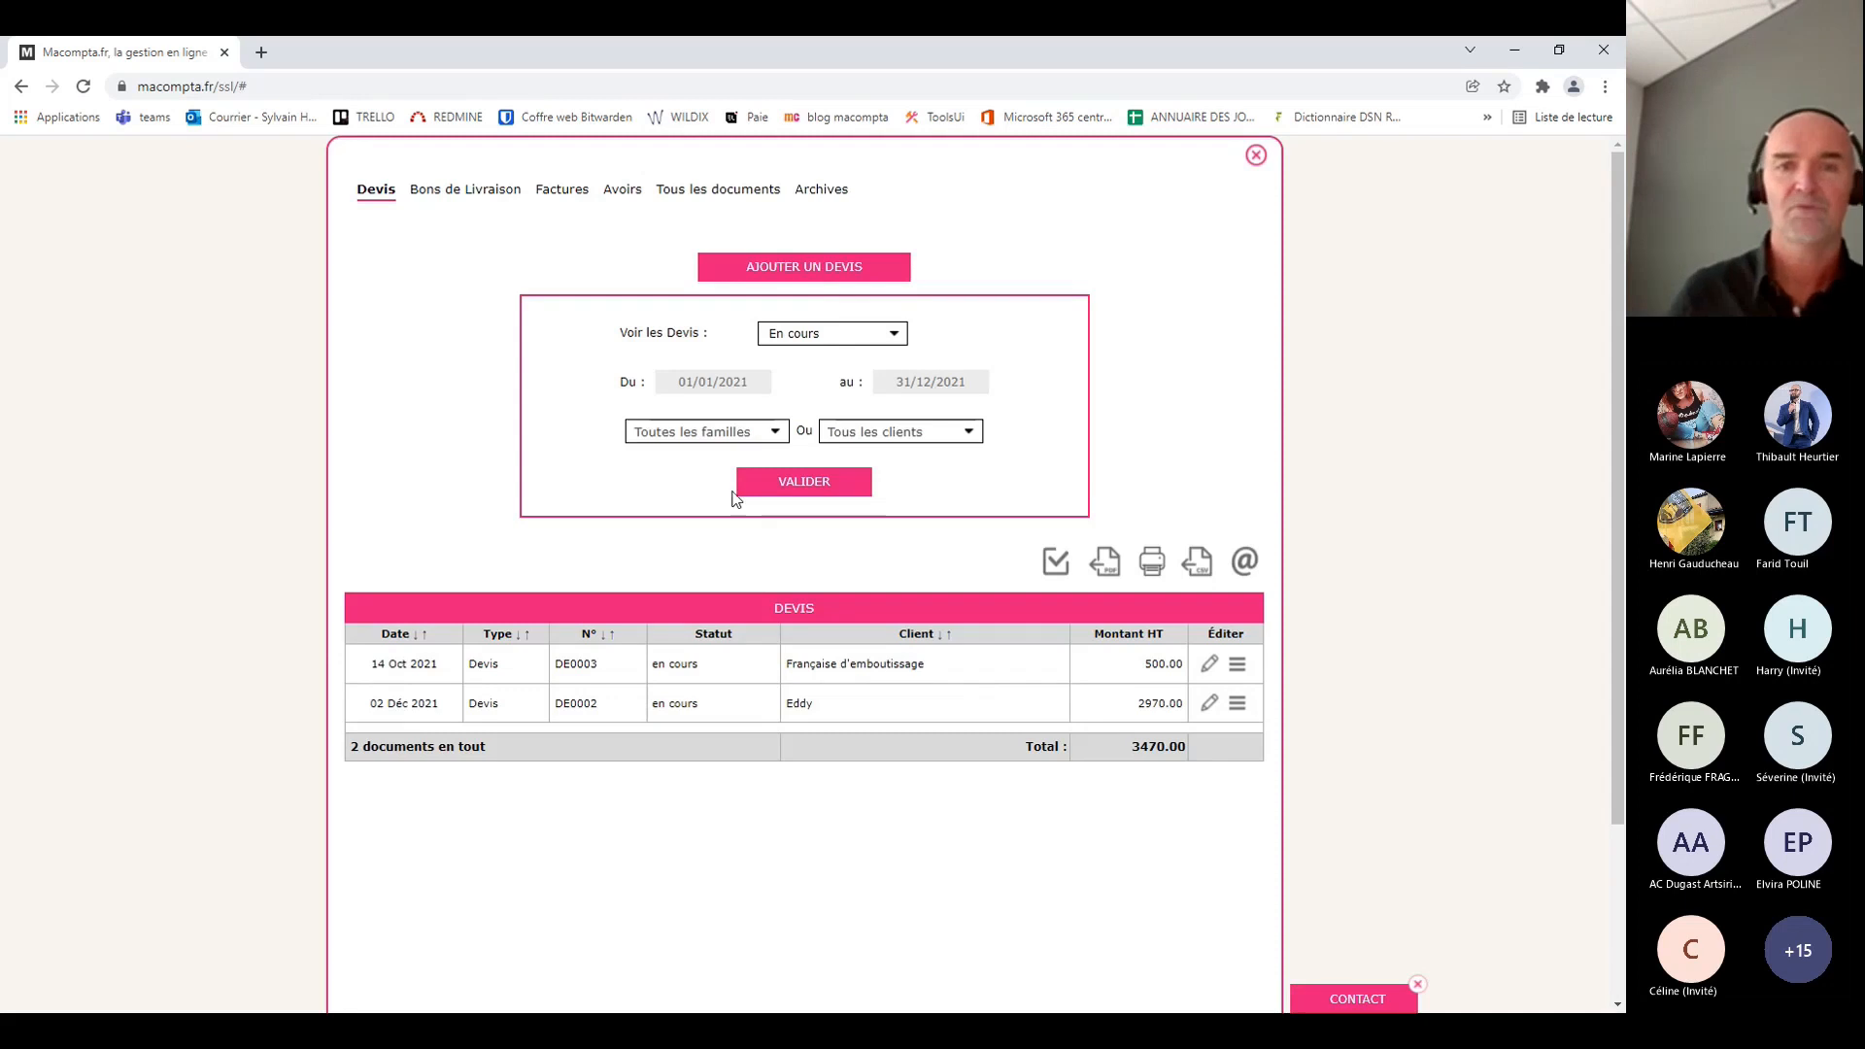
Display the quotes with status Validés, and set the status filter back to En cours
click(844, 335)
click(815, 363)
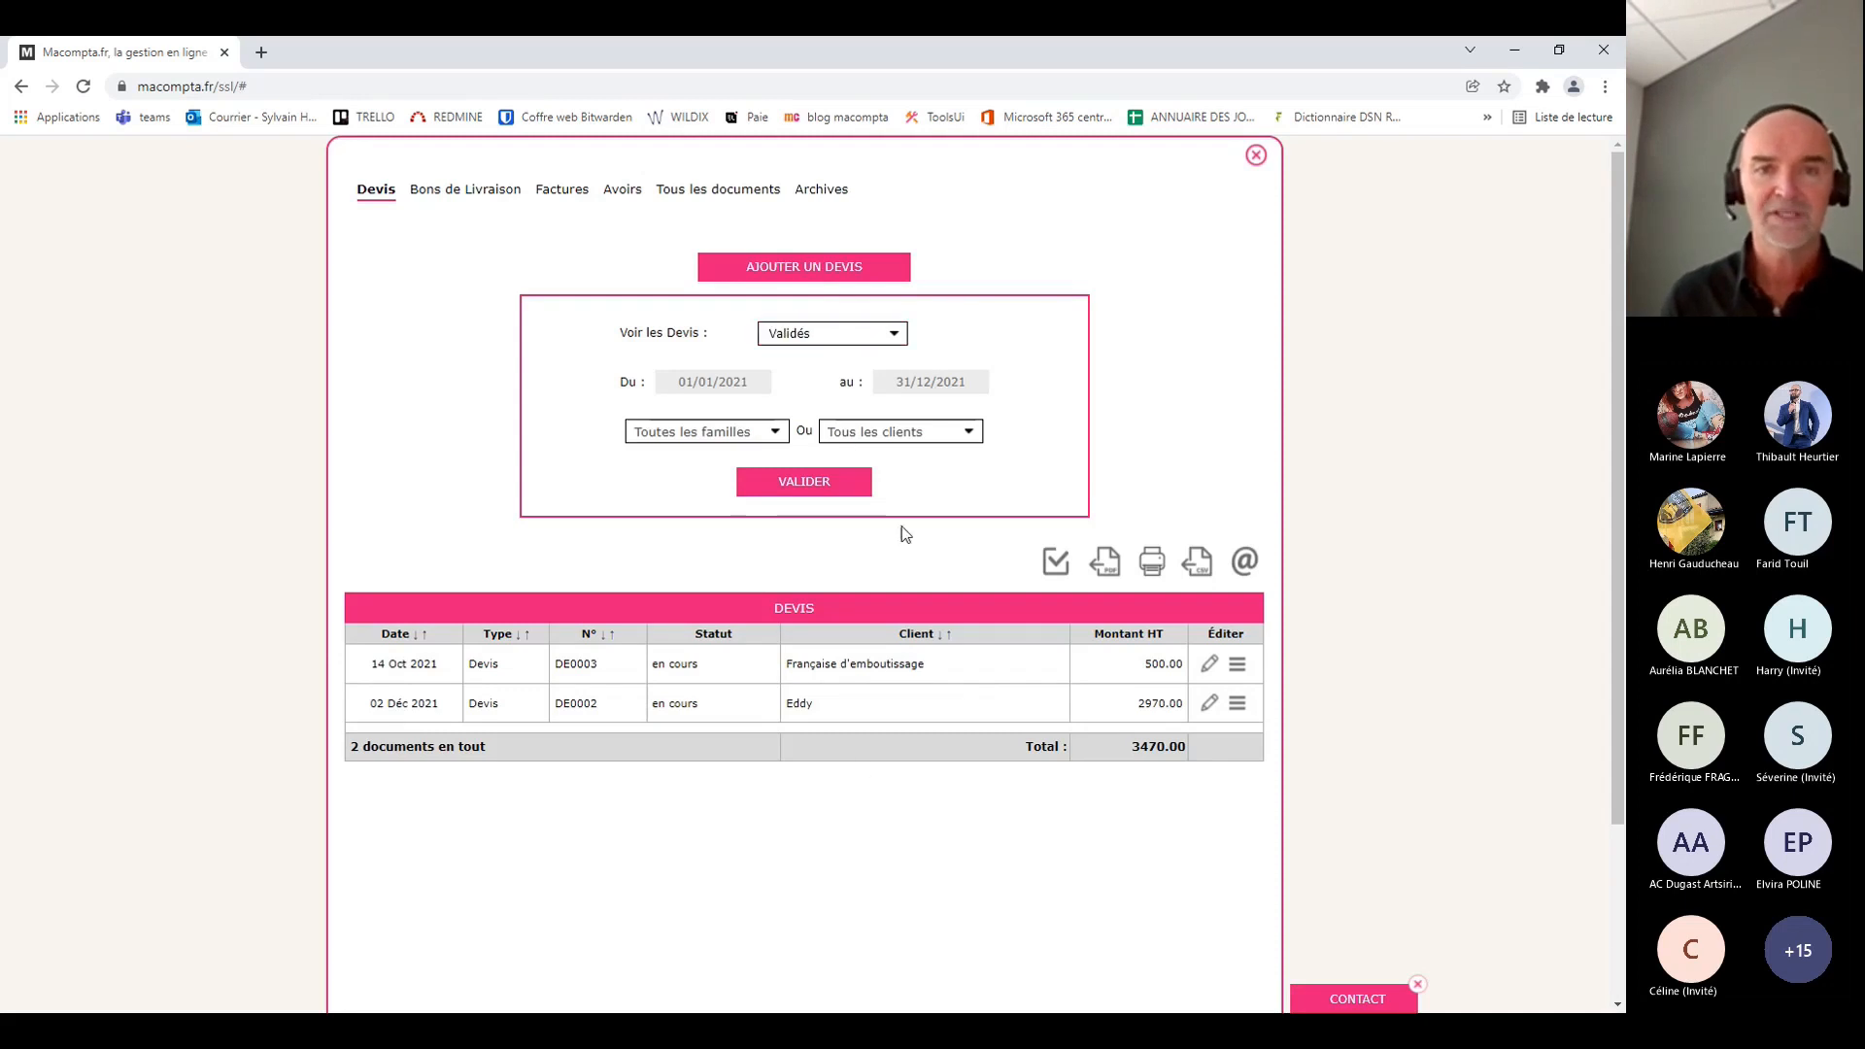
click(810, 484)
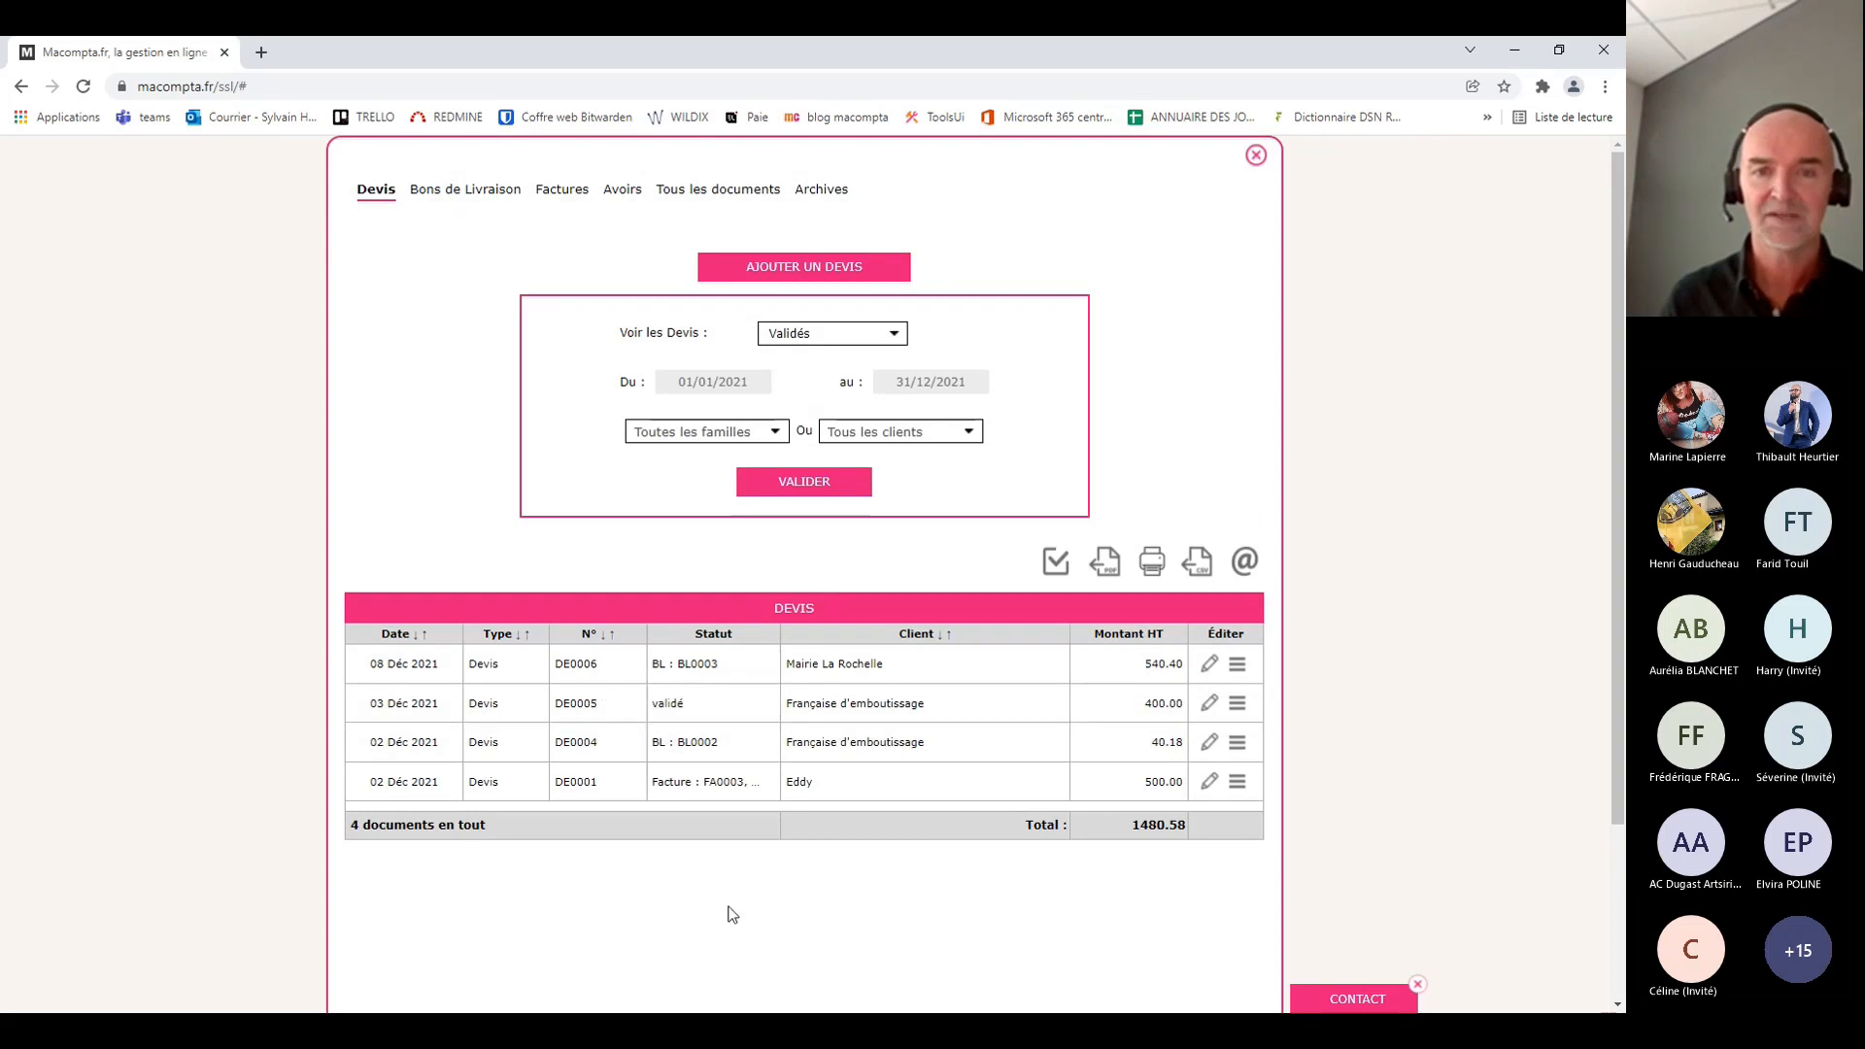
click(814, 358)
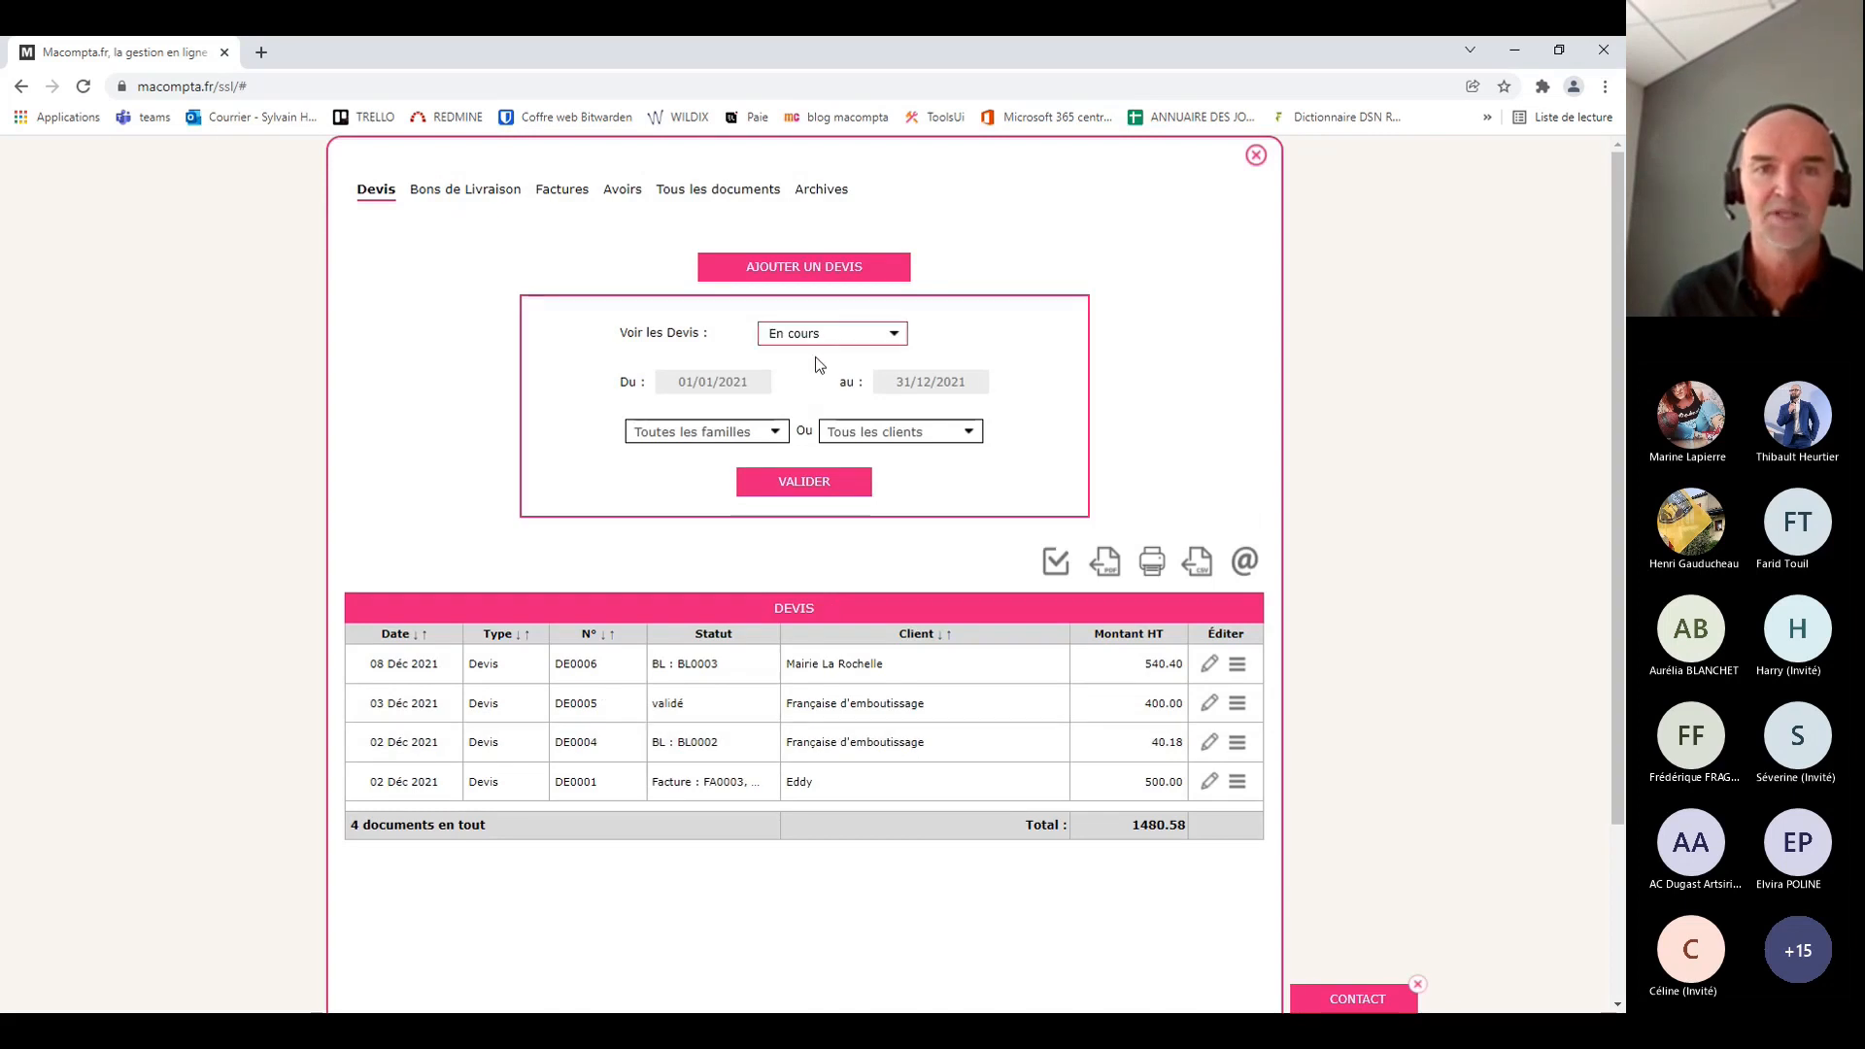
Add a new quote and choose Française d'emboutissage as its billing recipient
click(799, 284)
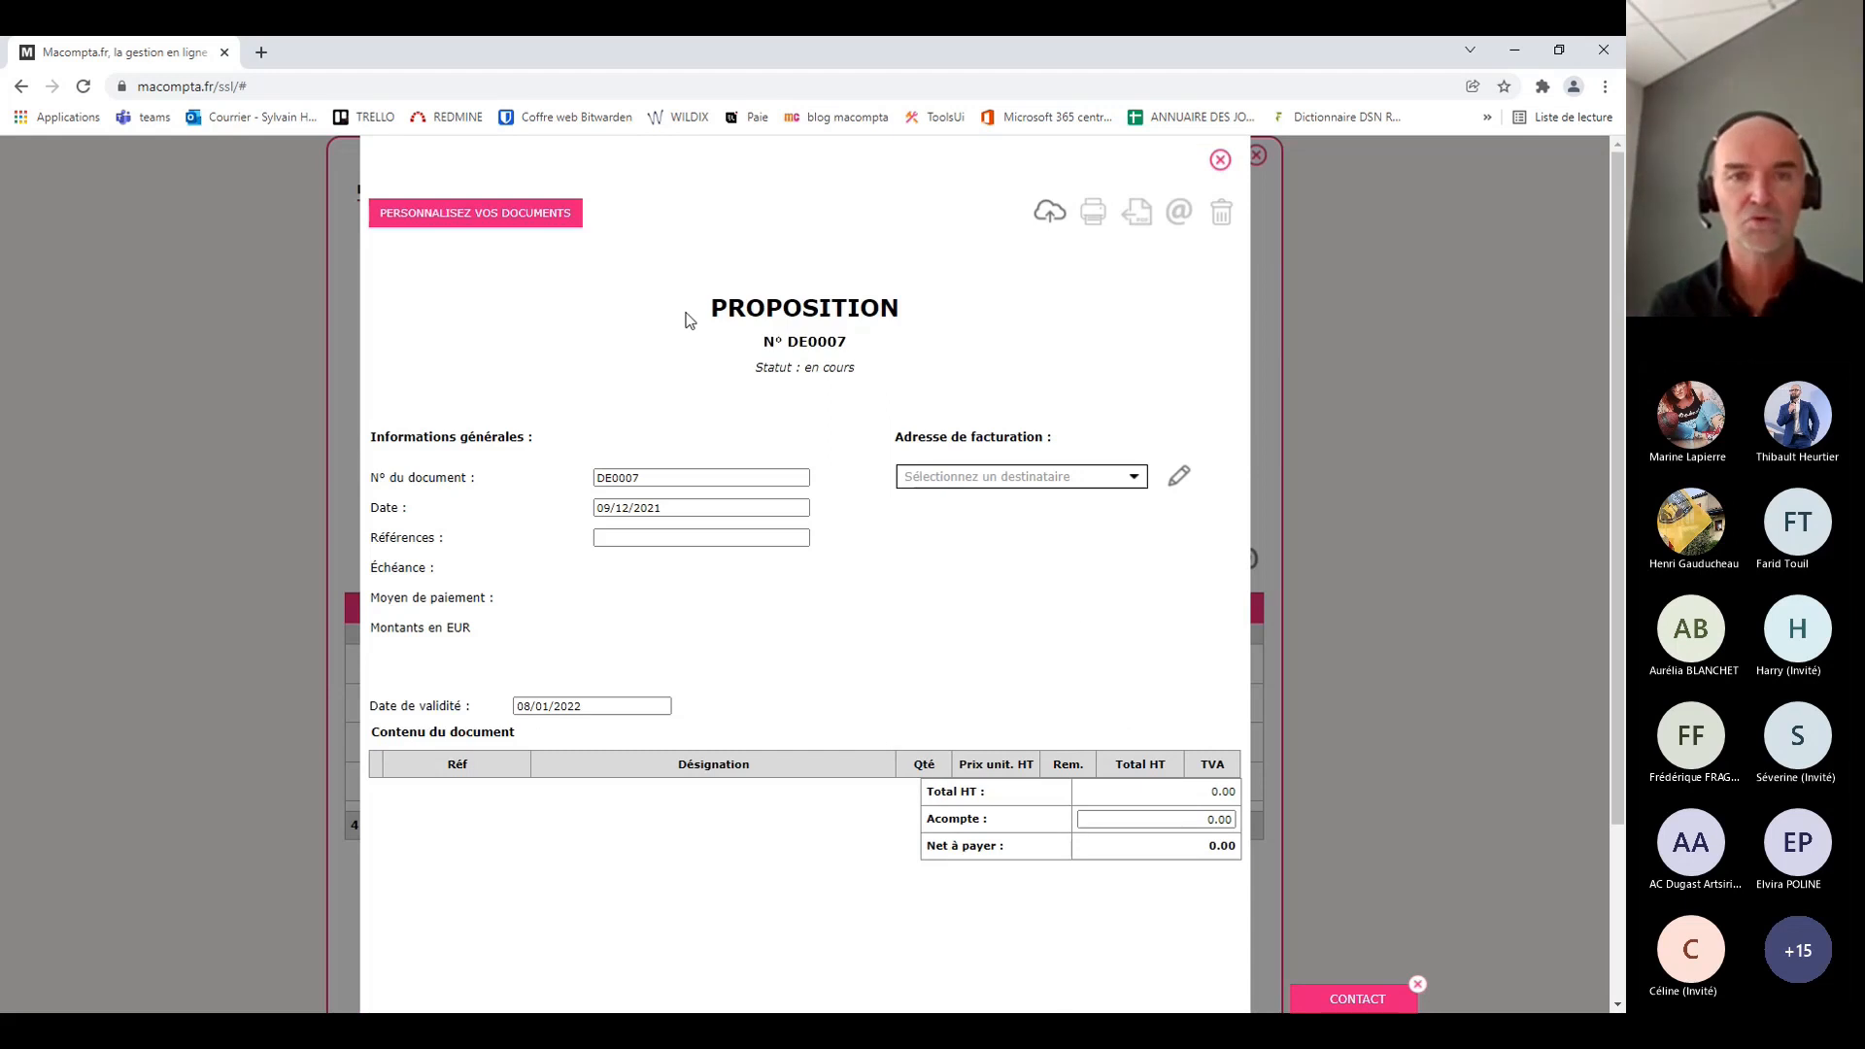
drag(686, 317, 952, 310)
click(1084, 385)
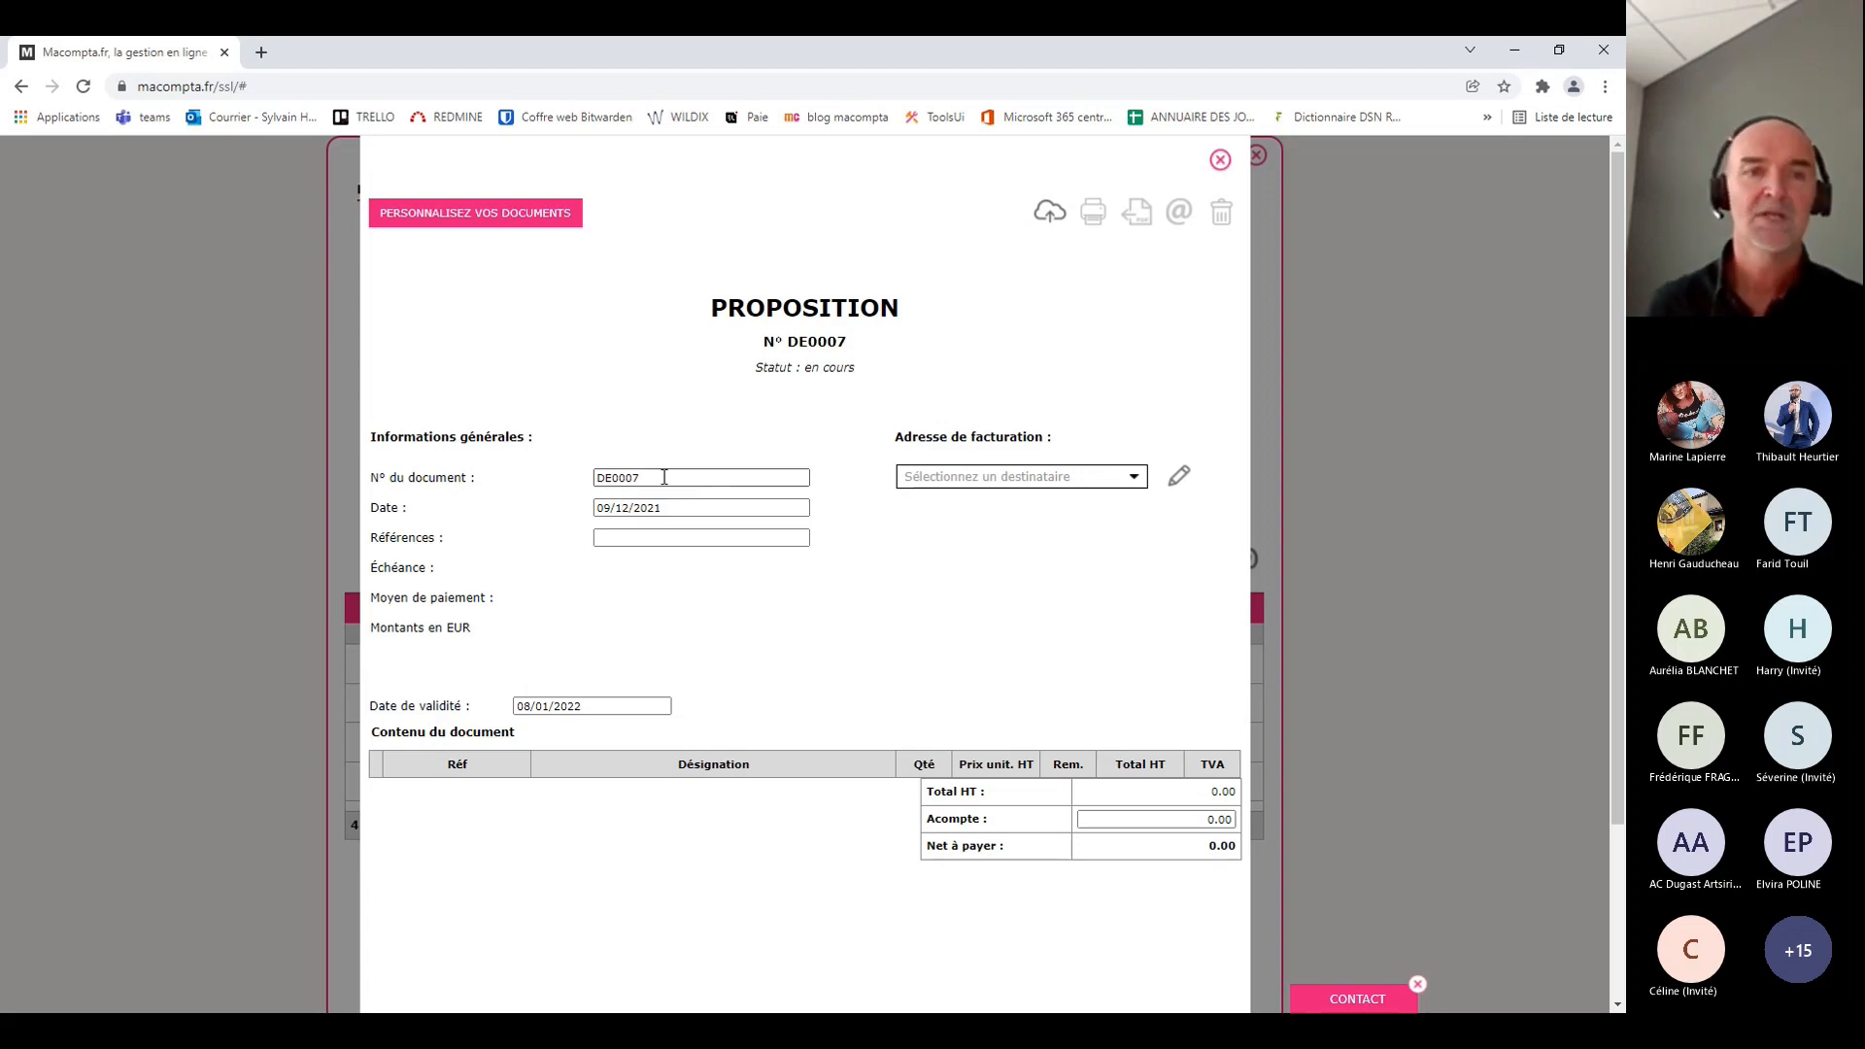
click(1112, 483)
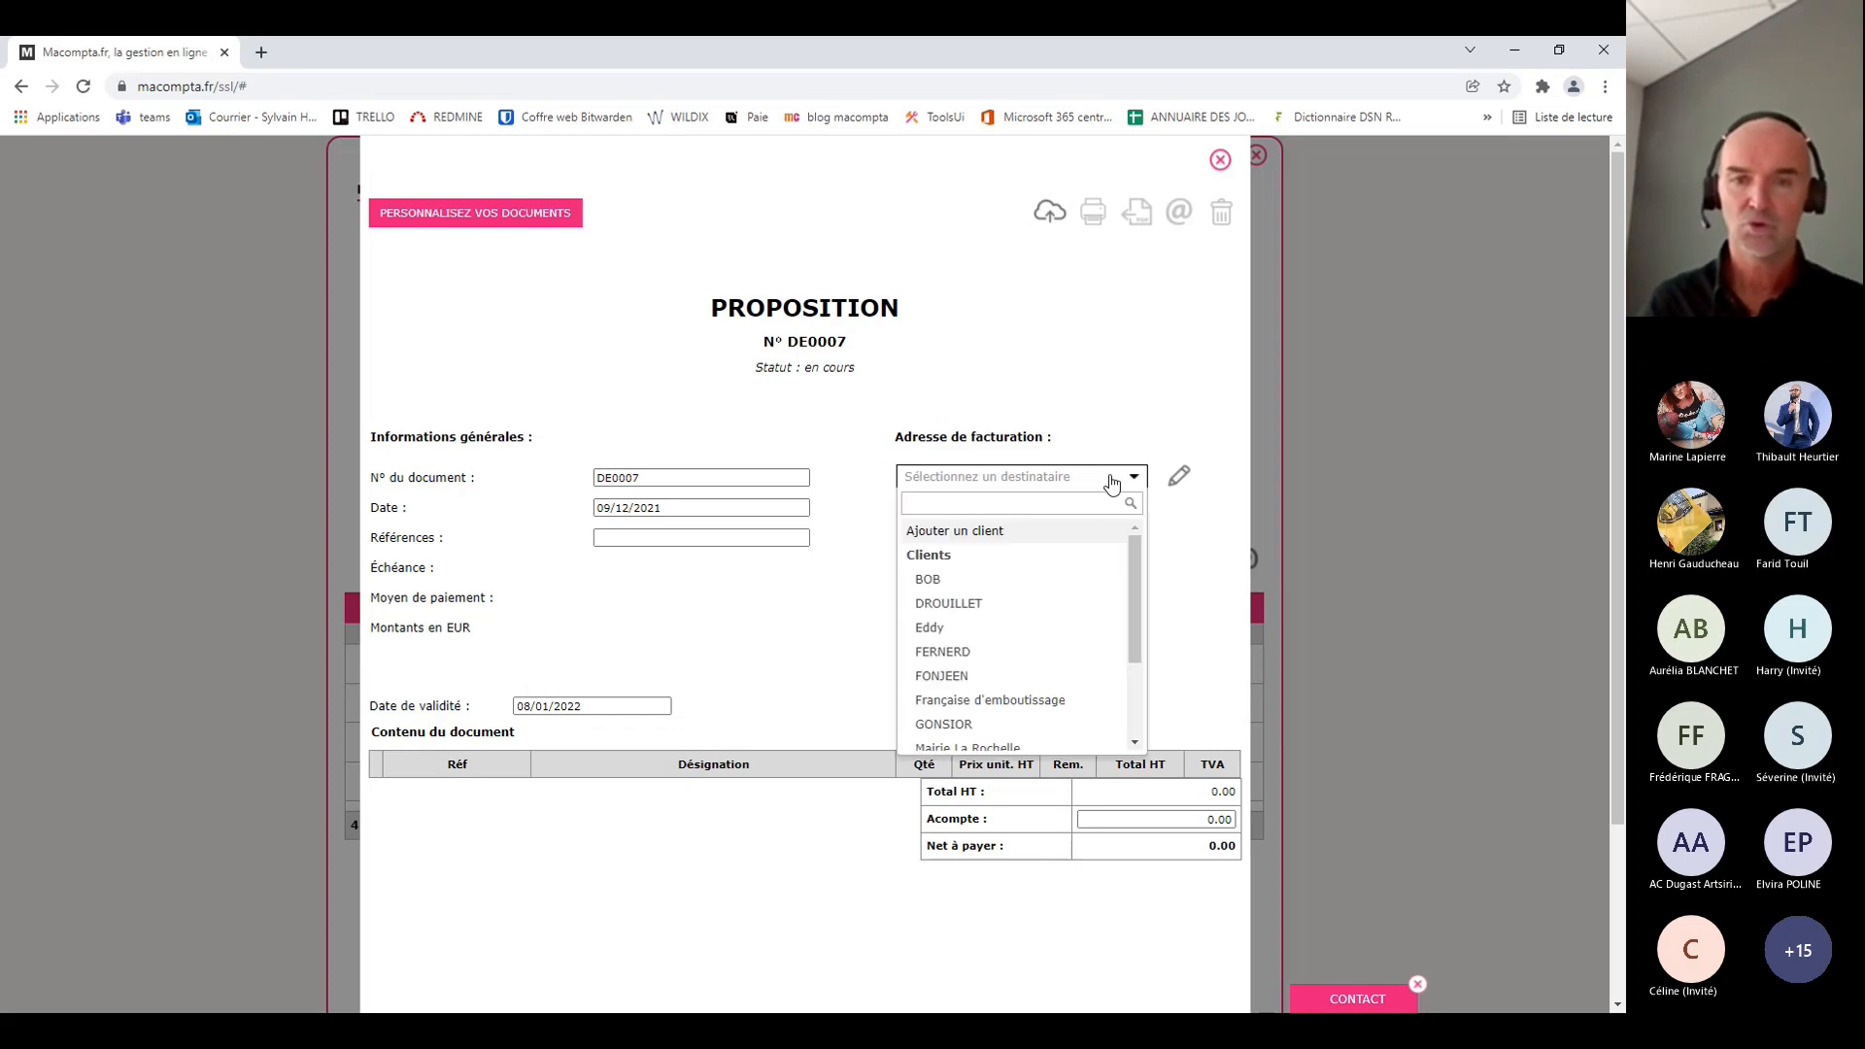
scroll(1011, 709, down, 1)
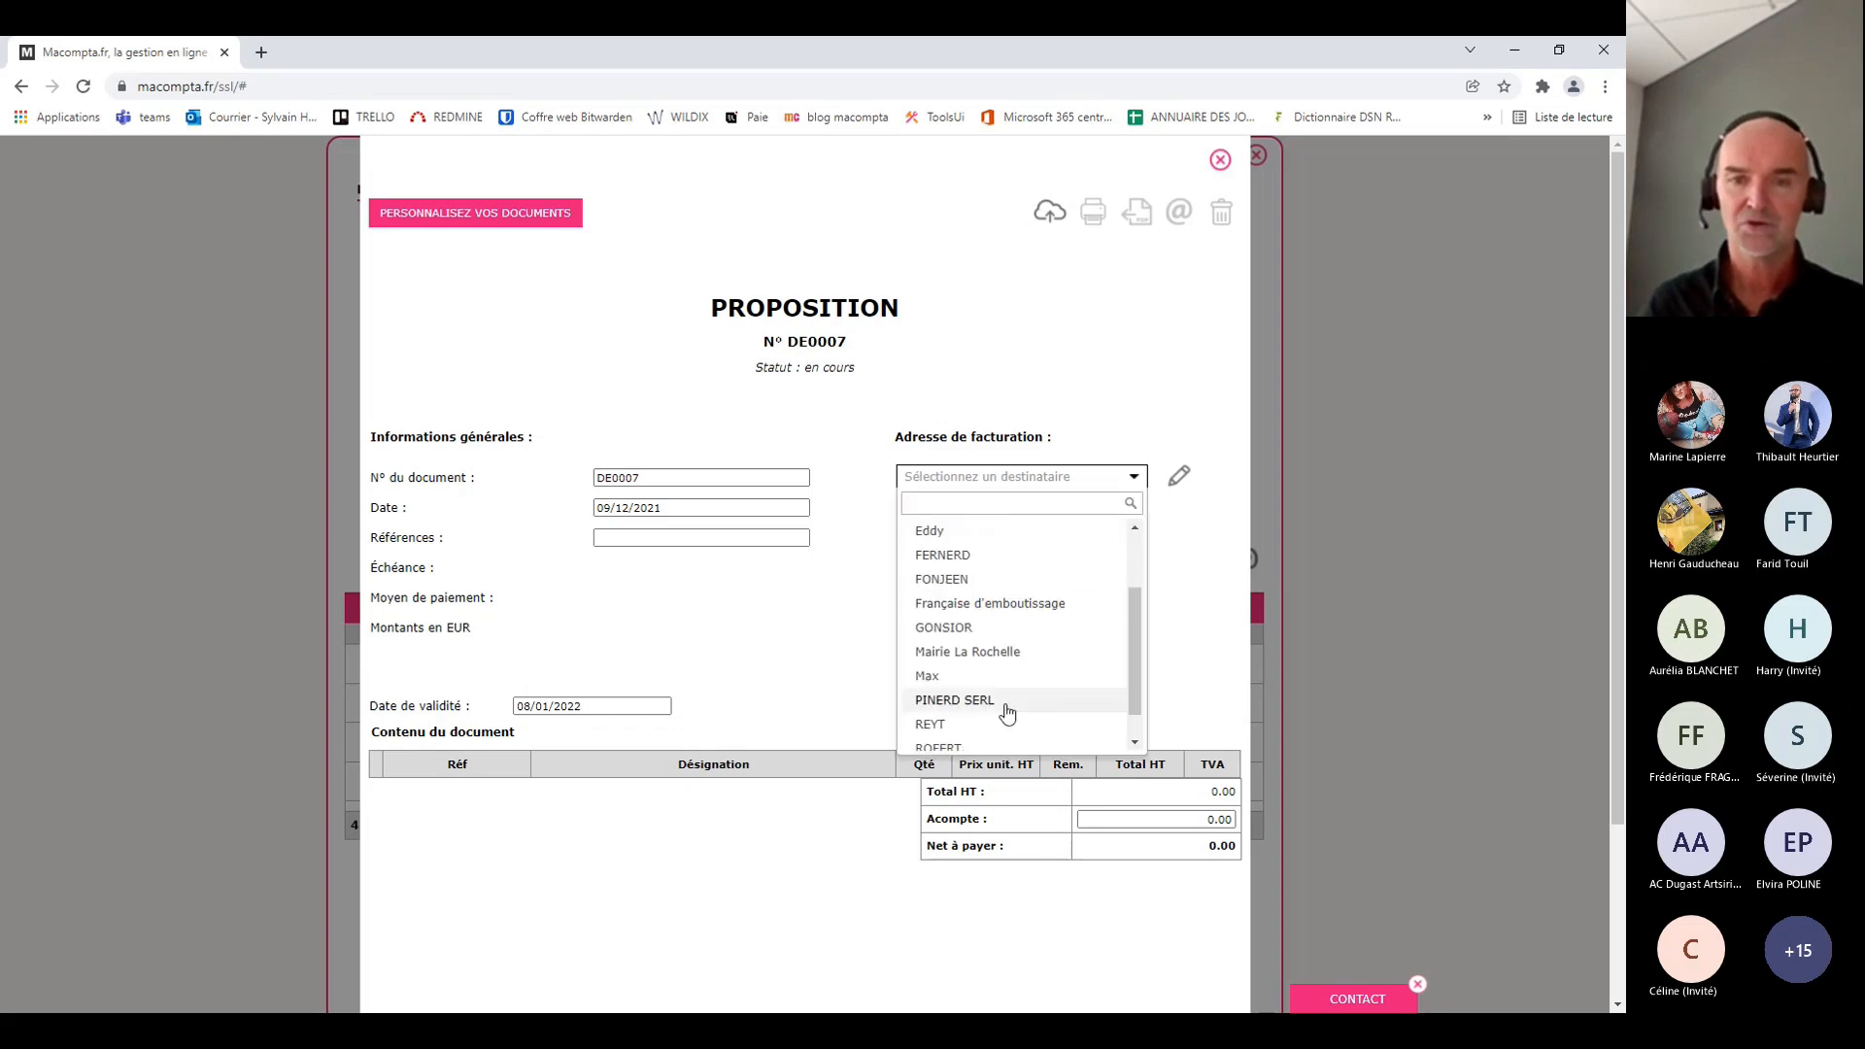
click(1024, 604)
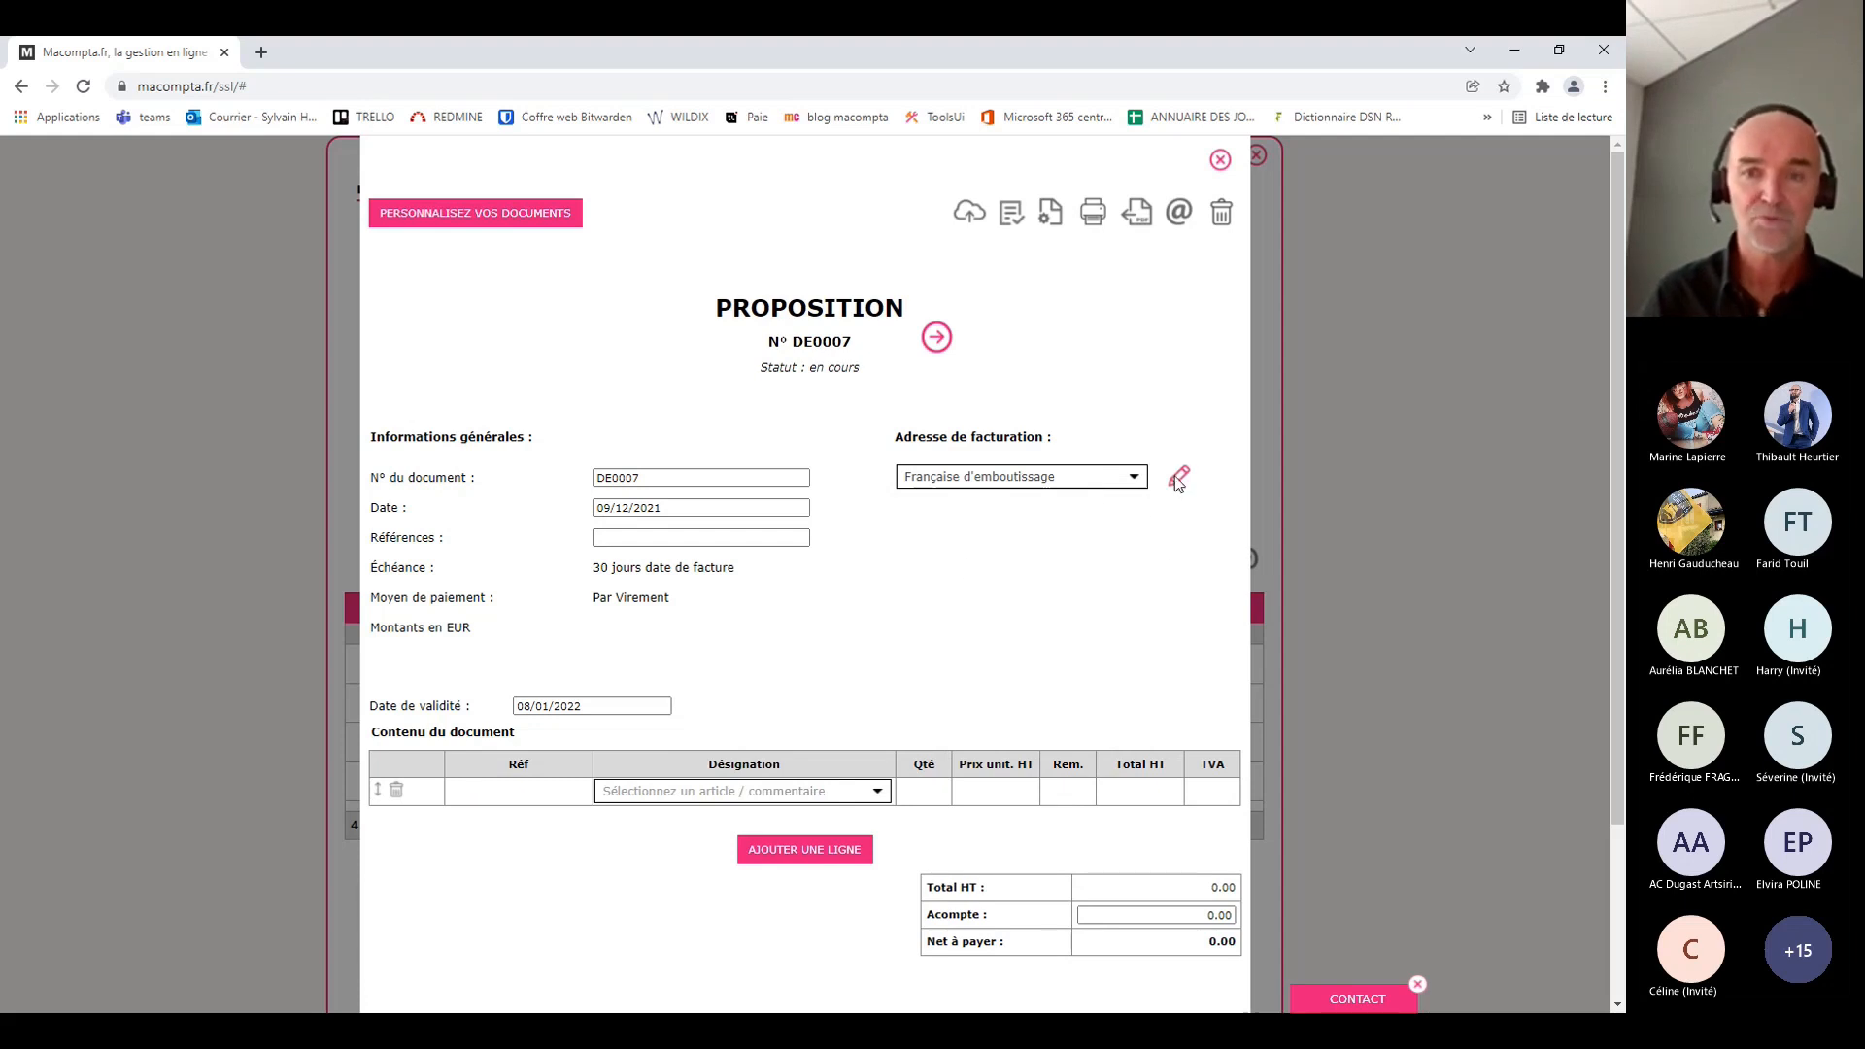
Look at the blank new-client form offered in the quote's recipient list, close it unsaved, and reselect Française d'emboutissage
click(1136, 481)
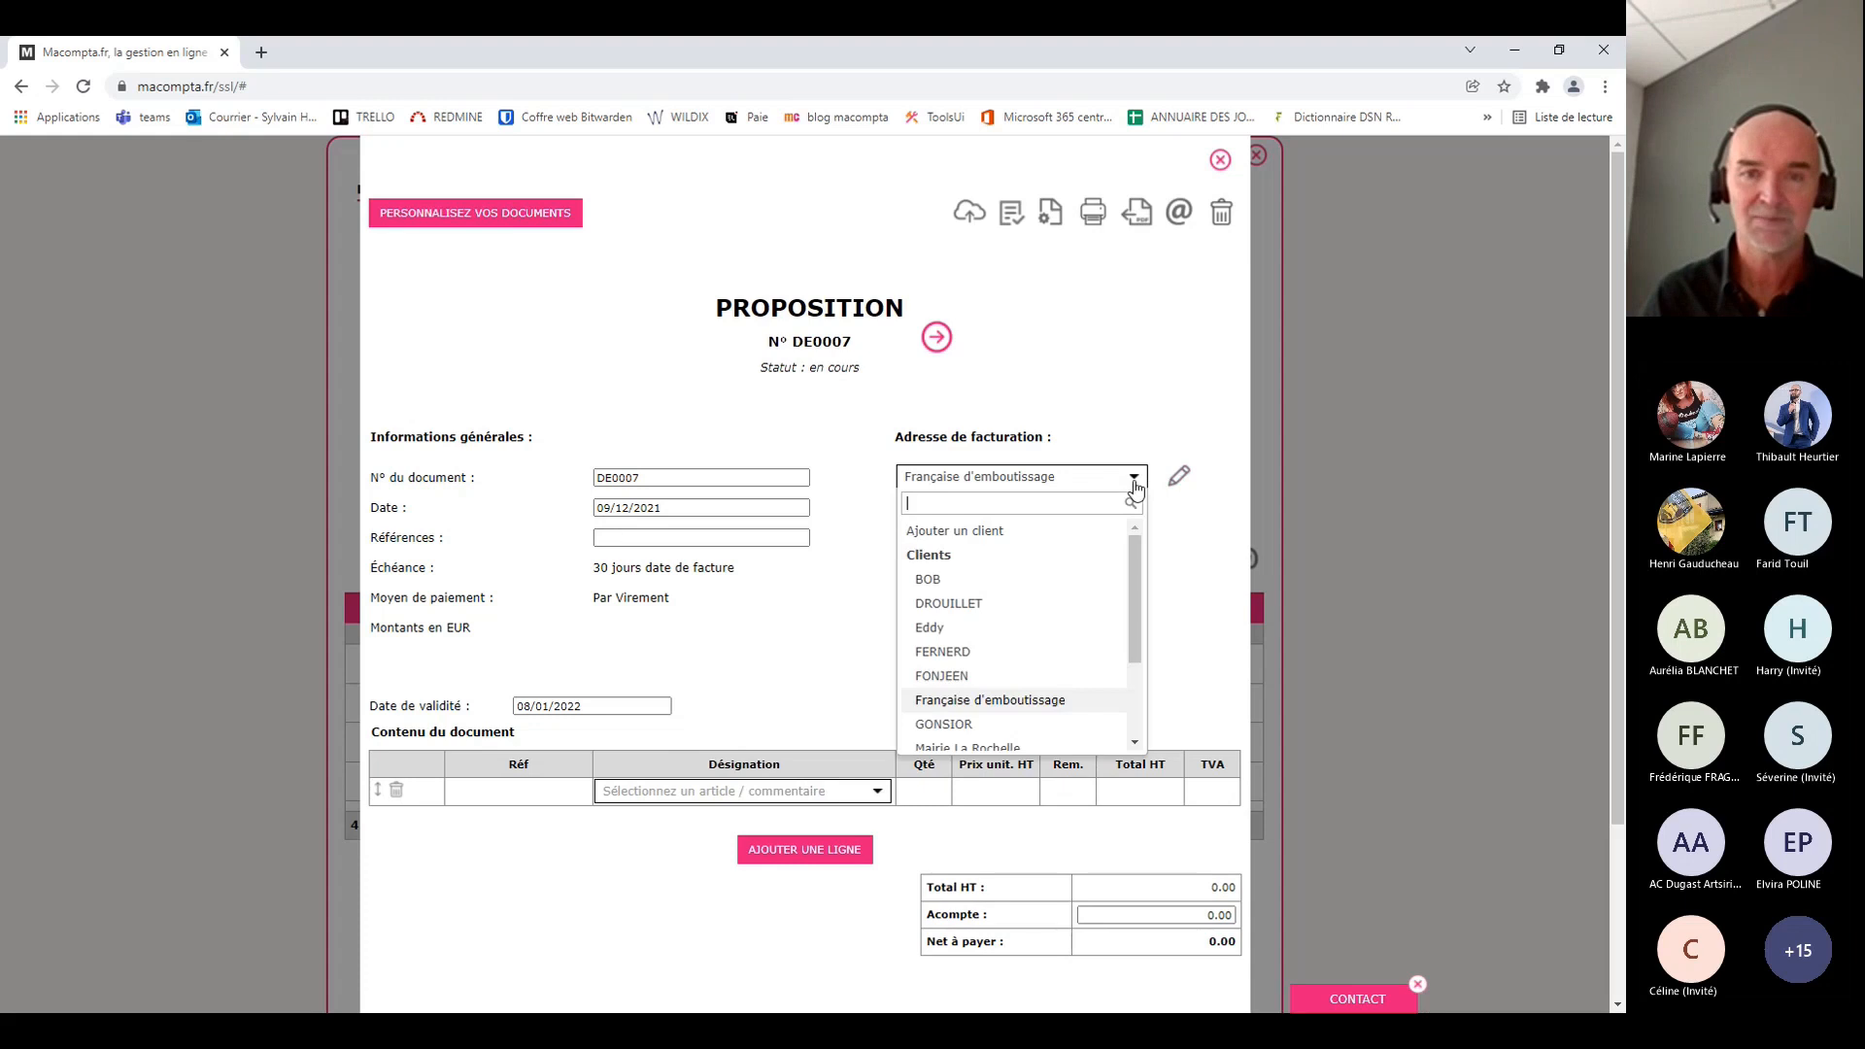
click(1015, 533)
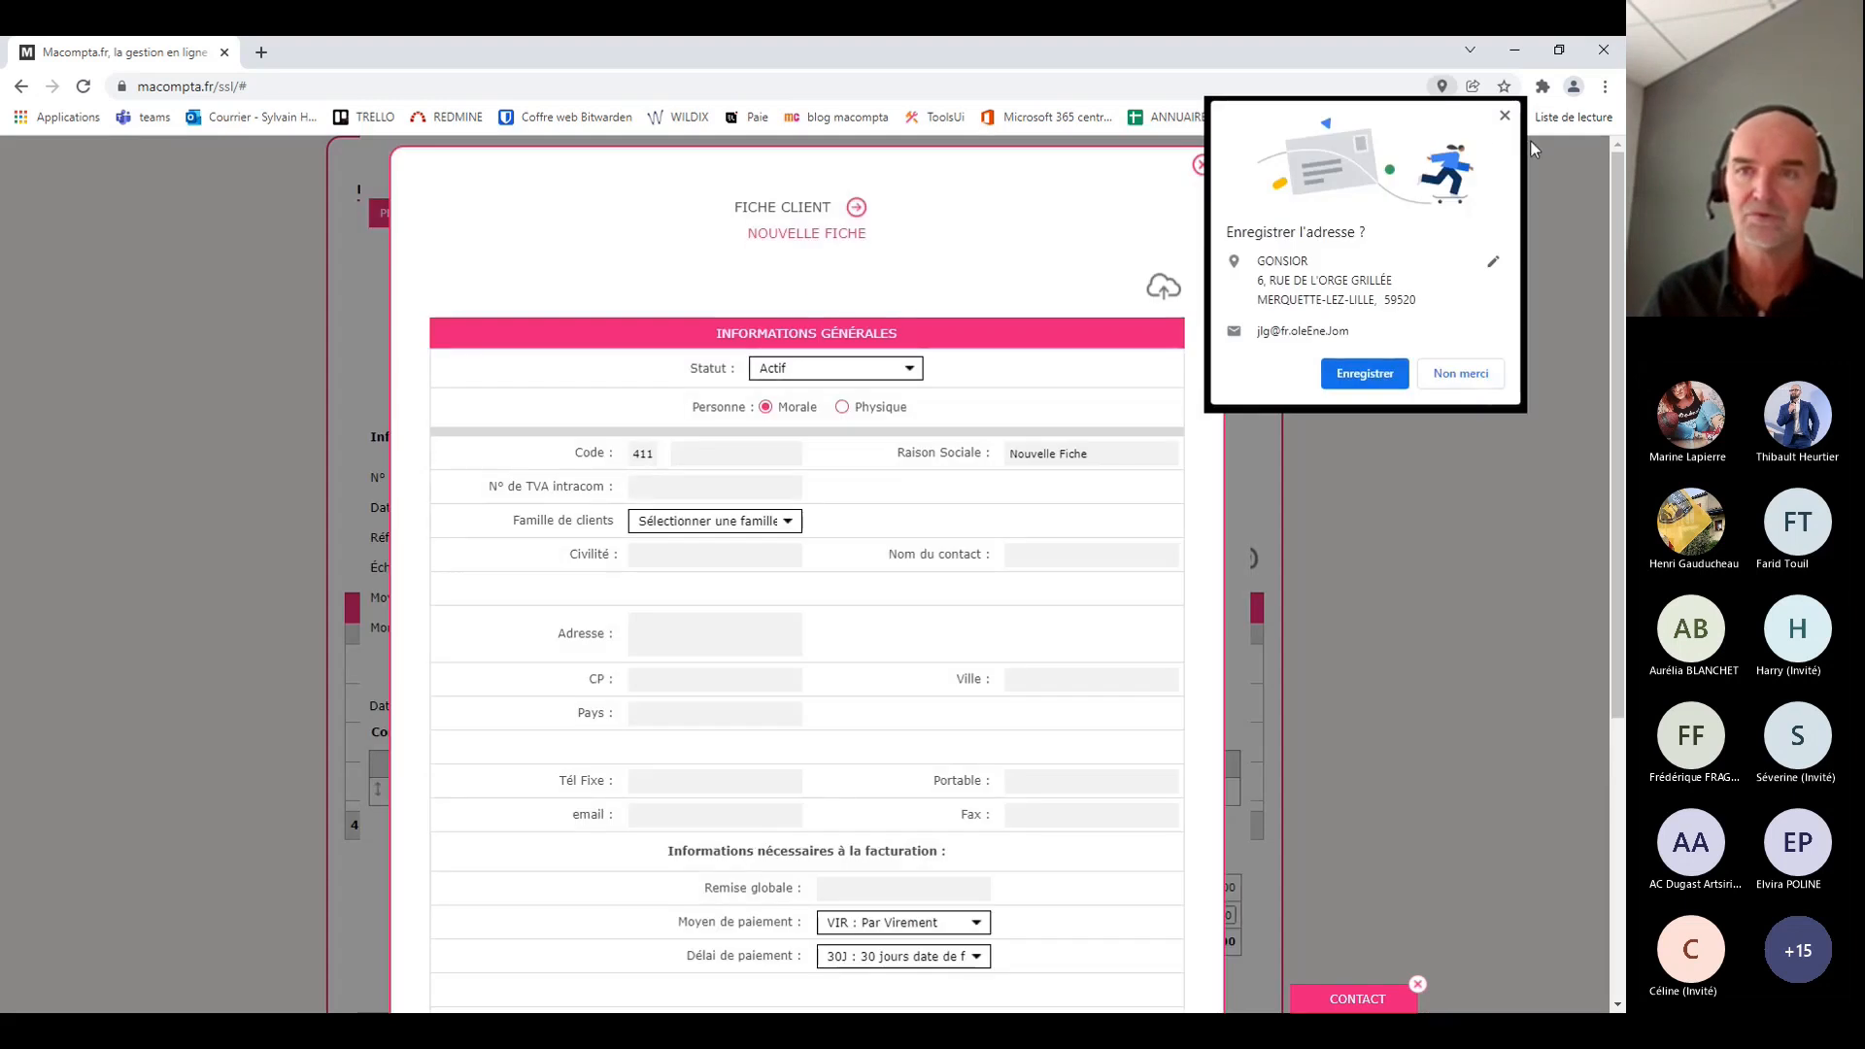
click(1505, 115)
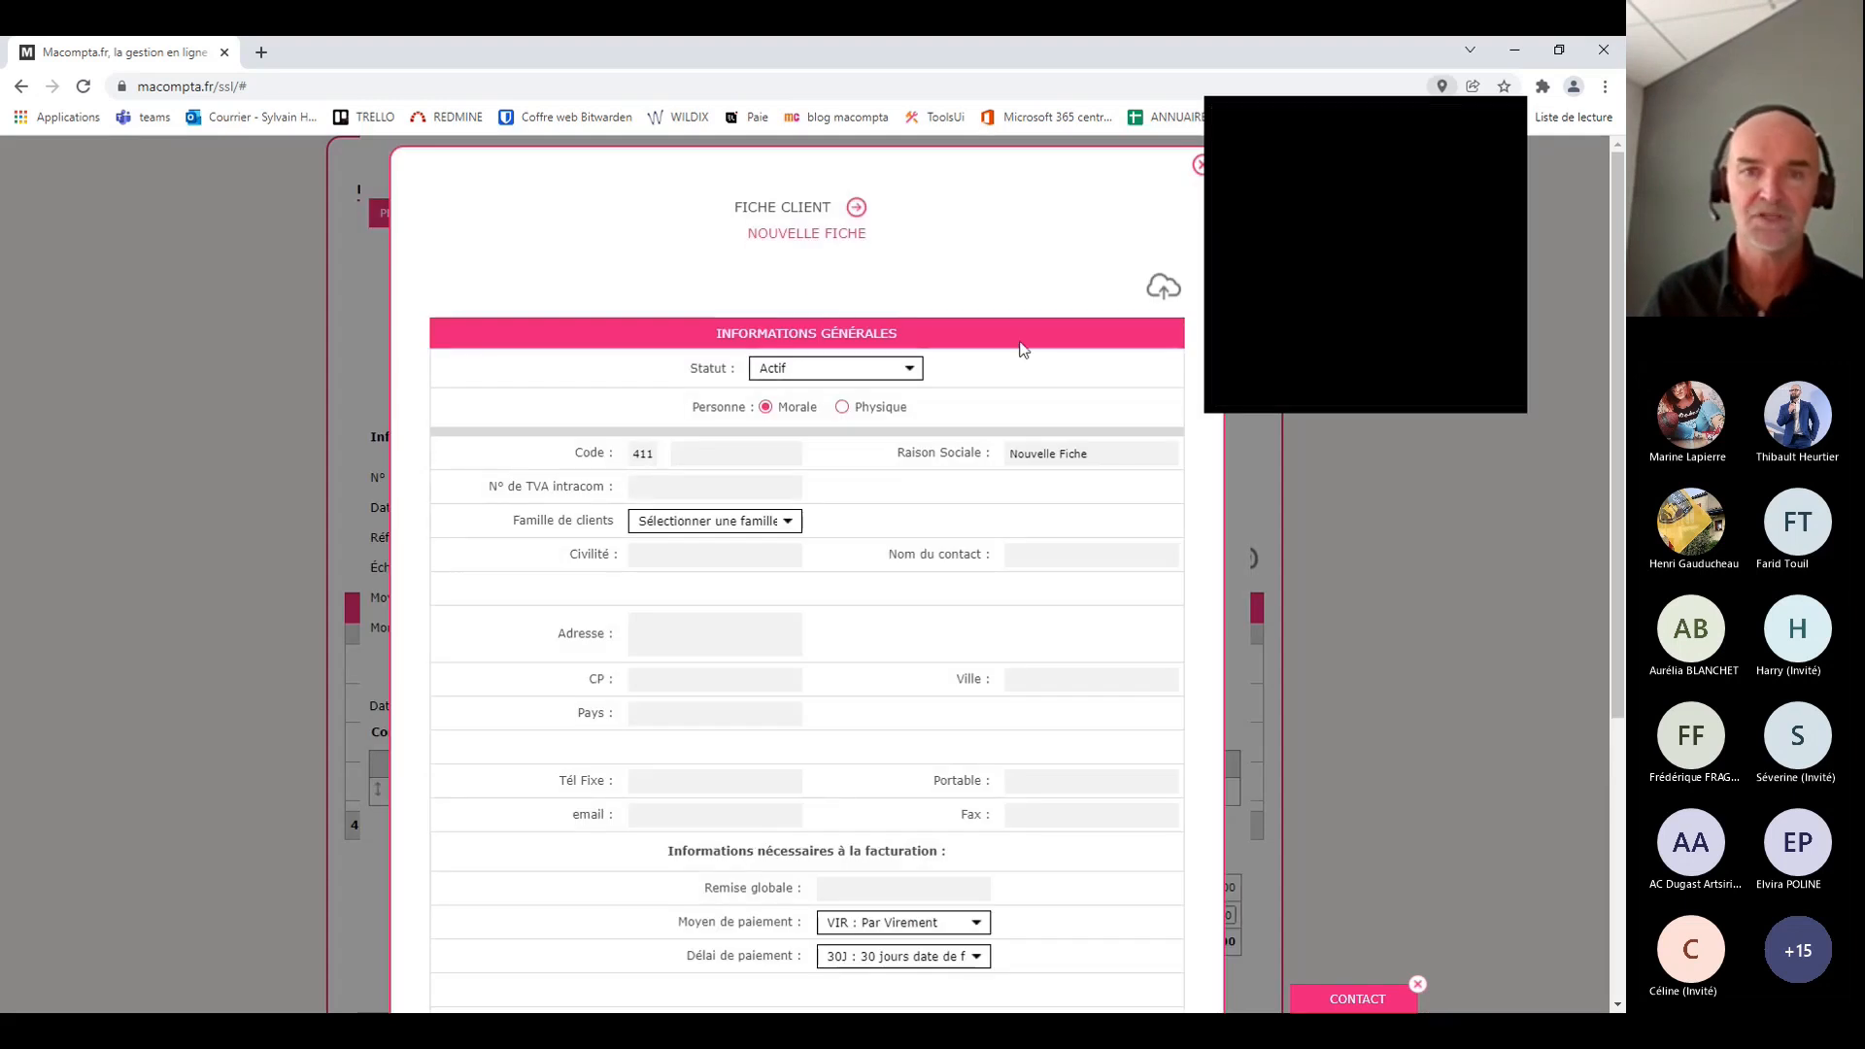
click(1202, 166)
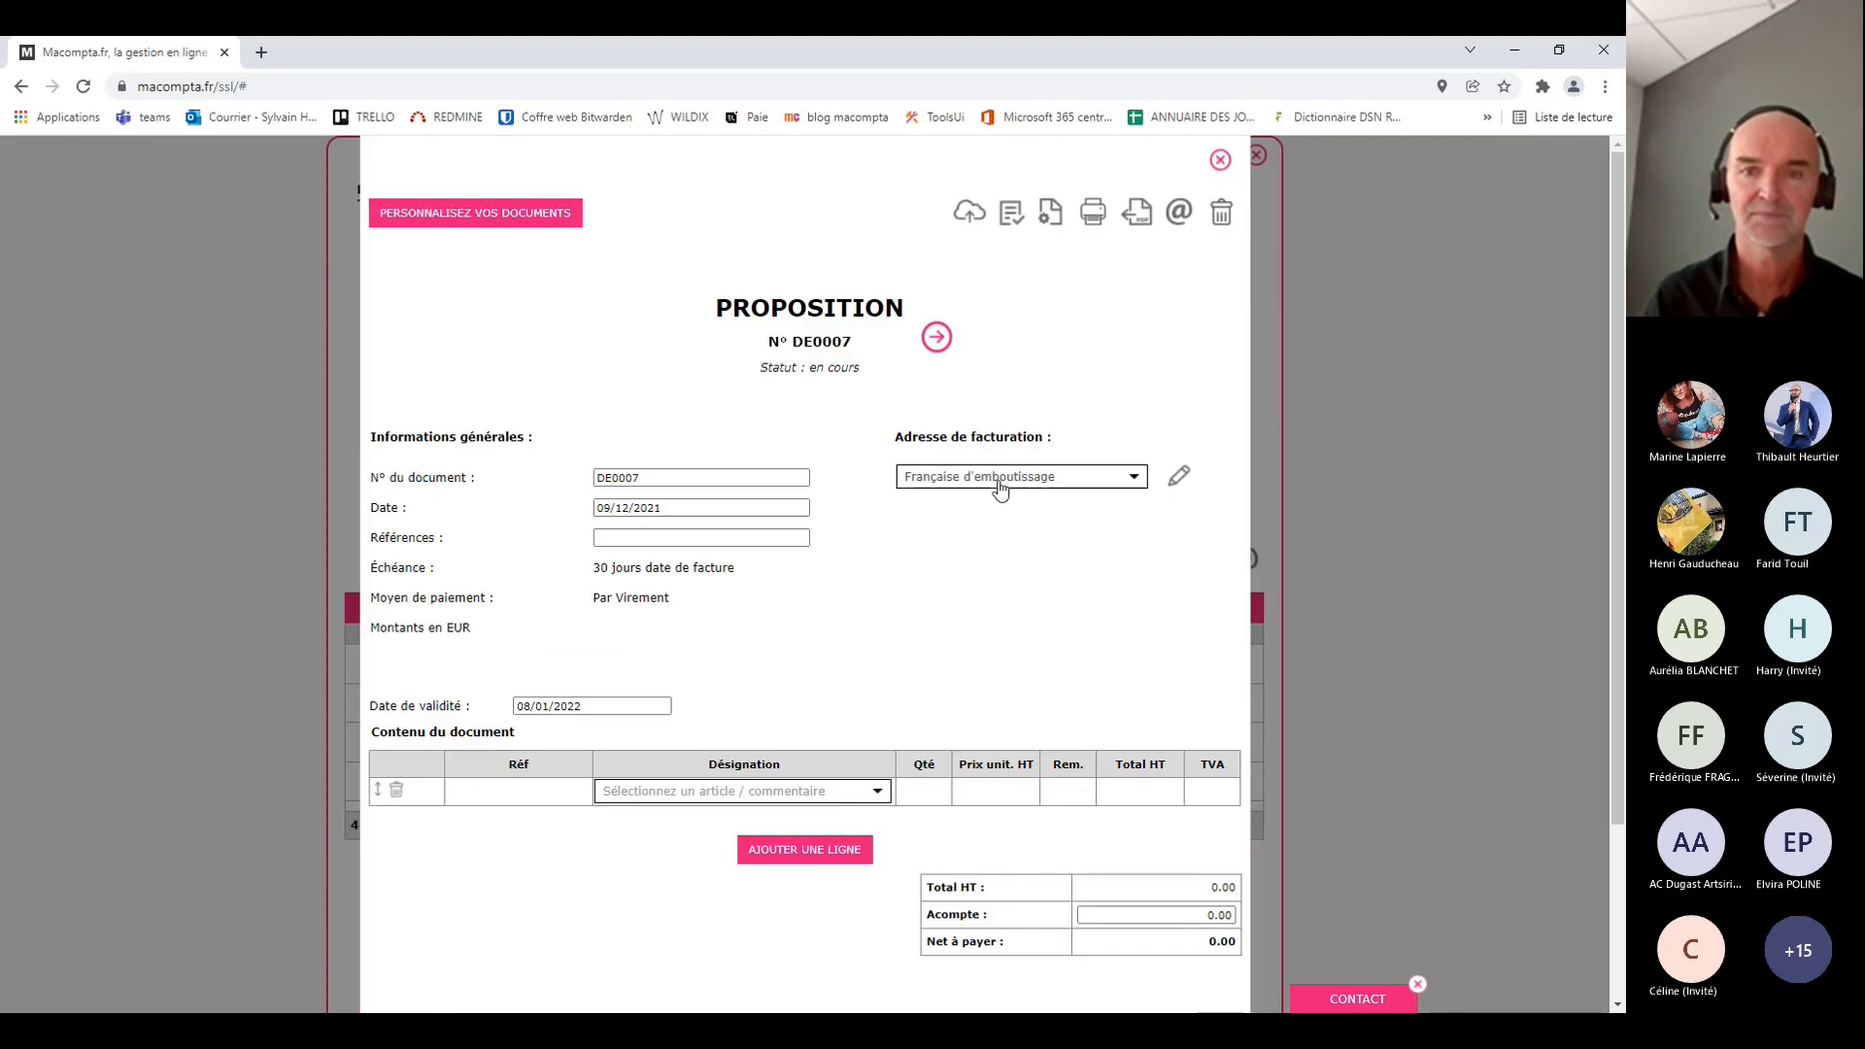
click(1000, 479)
click(967, 700)
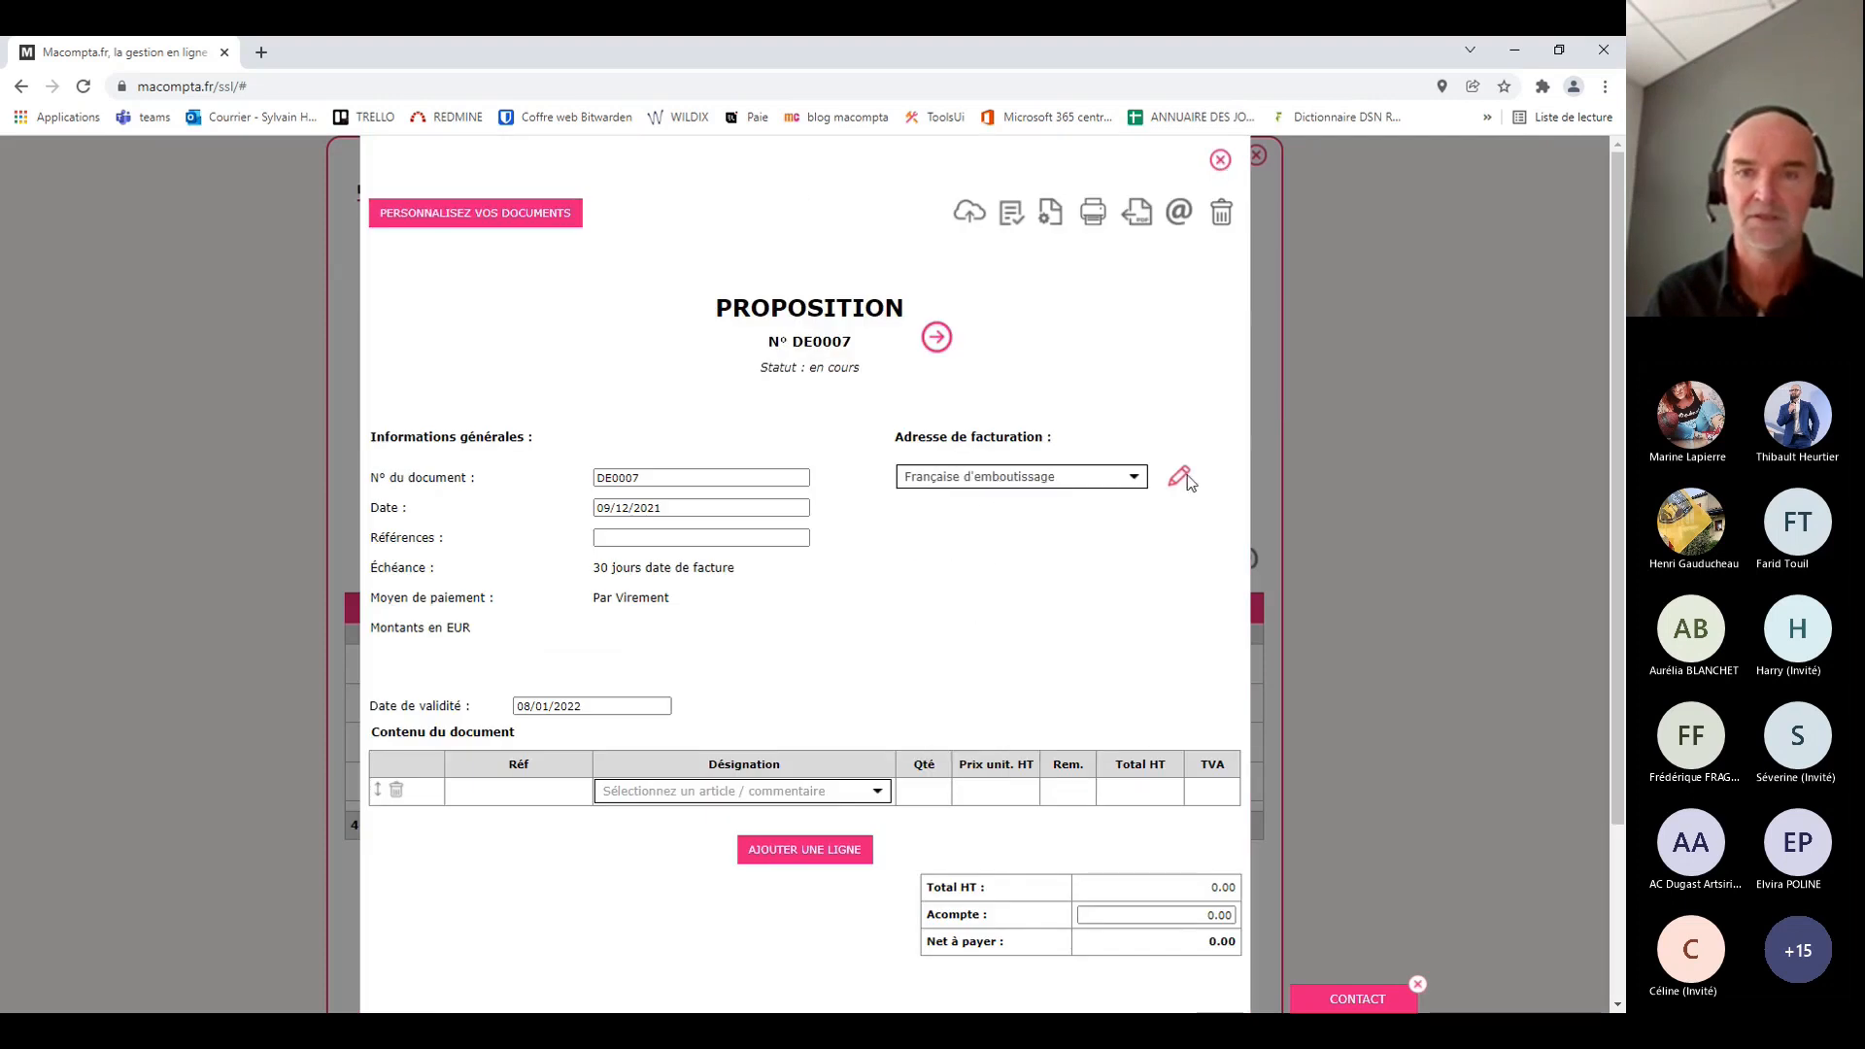
Open the Française d'emboutissage client record from the quote, review its billing information, and close it
click(1181, 480)
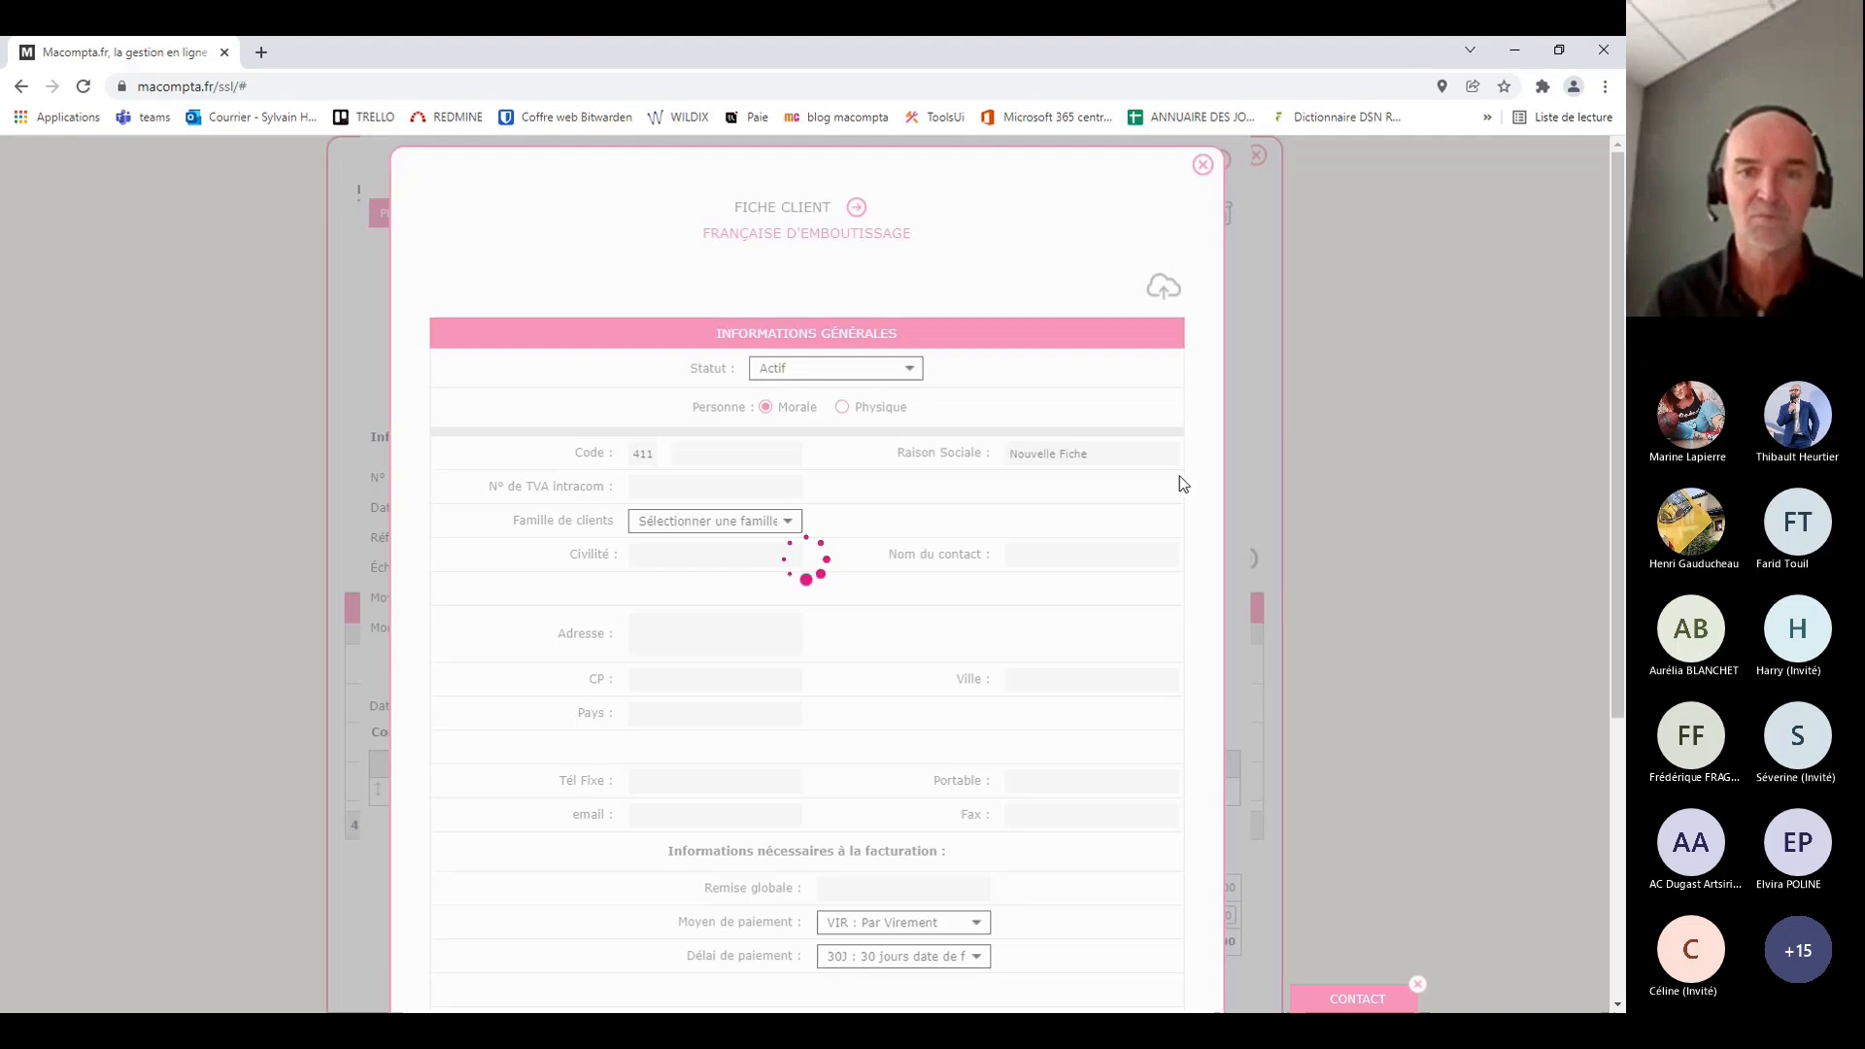
scroll(882, 699, down, 3)
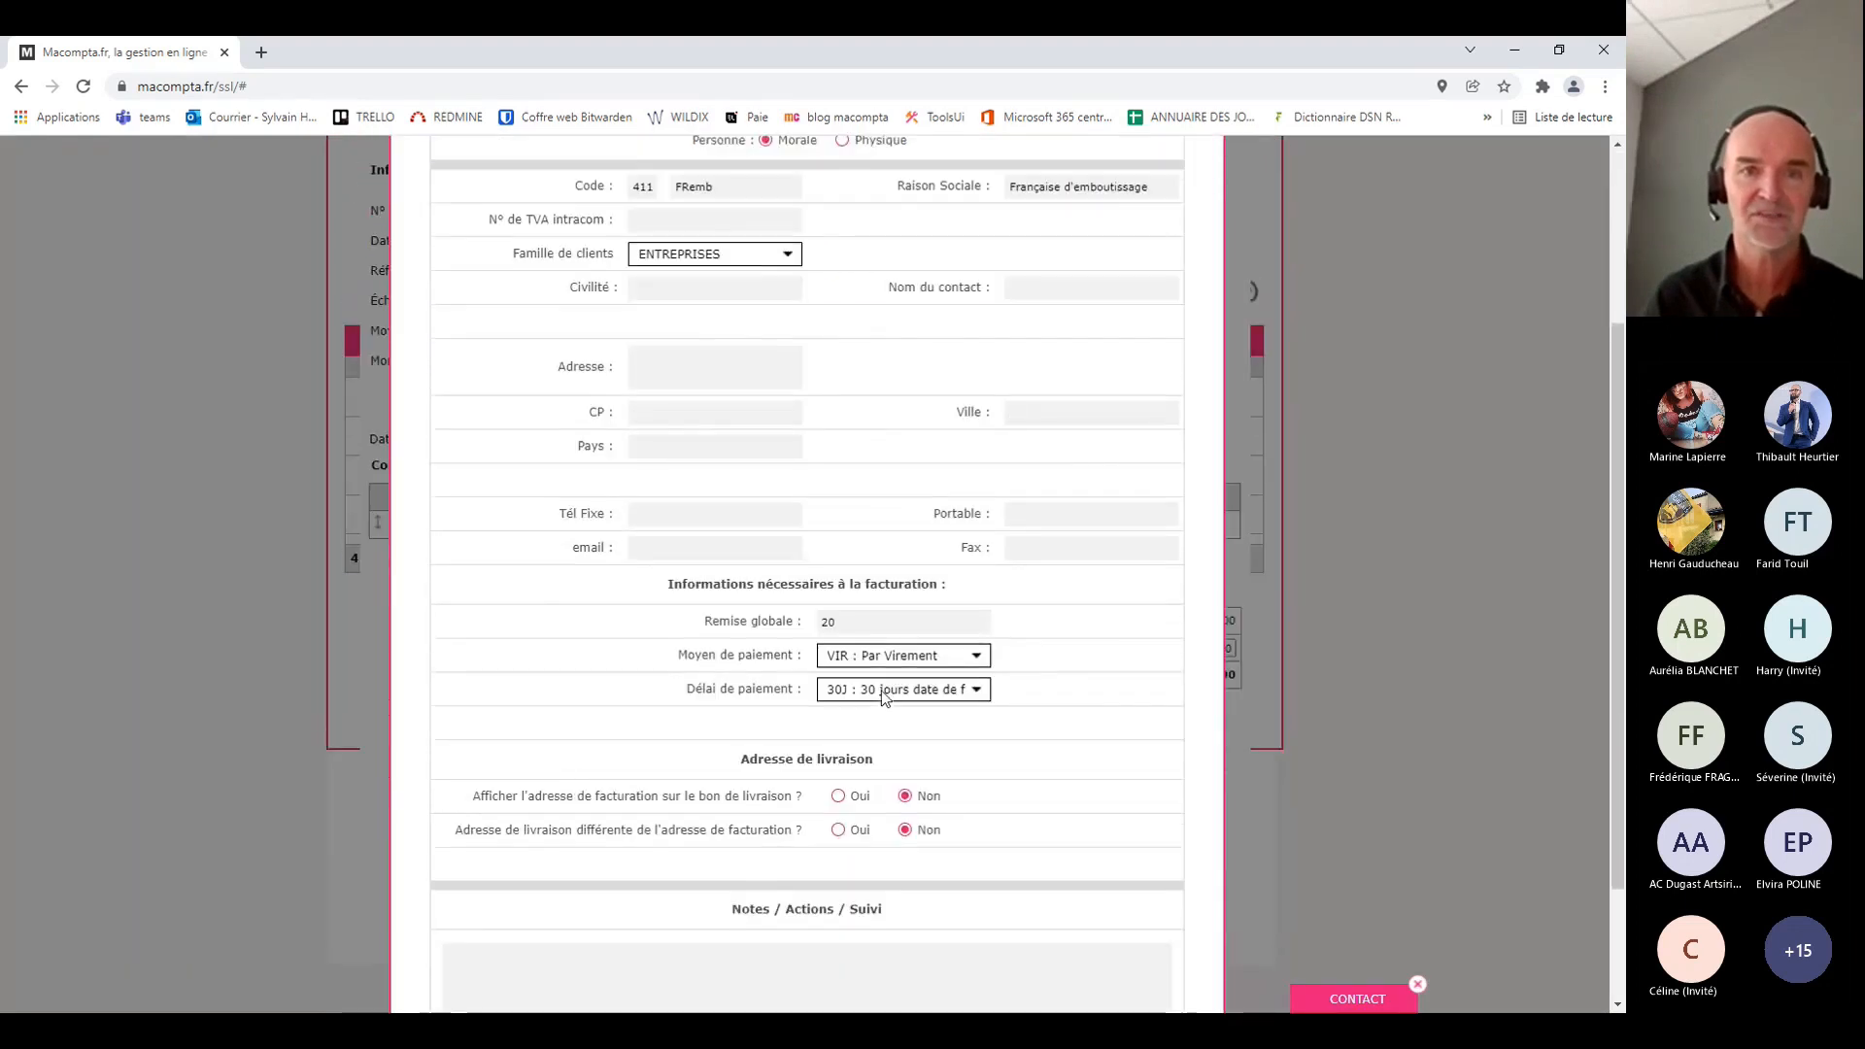
scroll(882, 699, up, 3)
scroll(882, 698, down, 2)
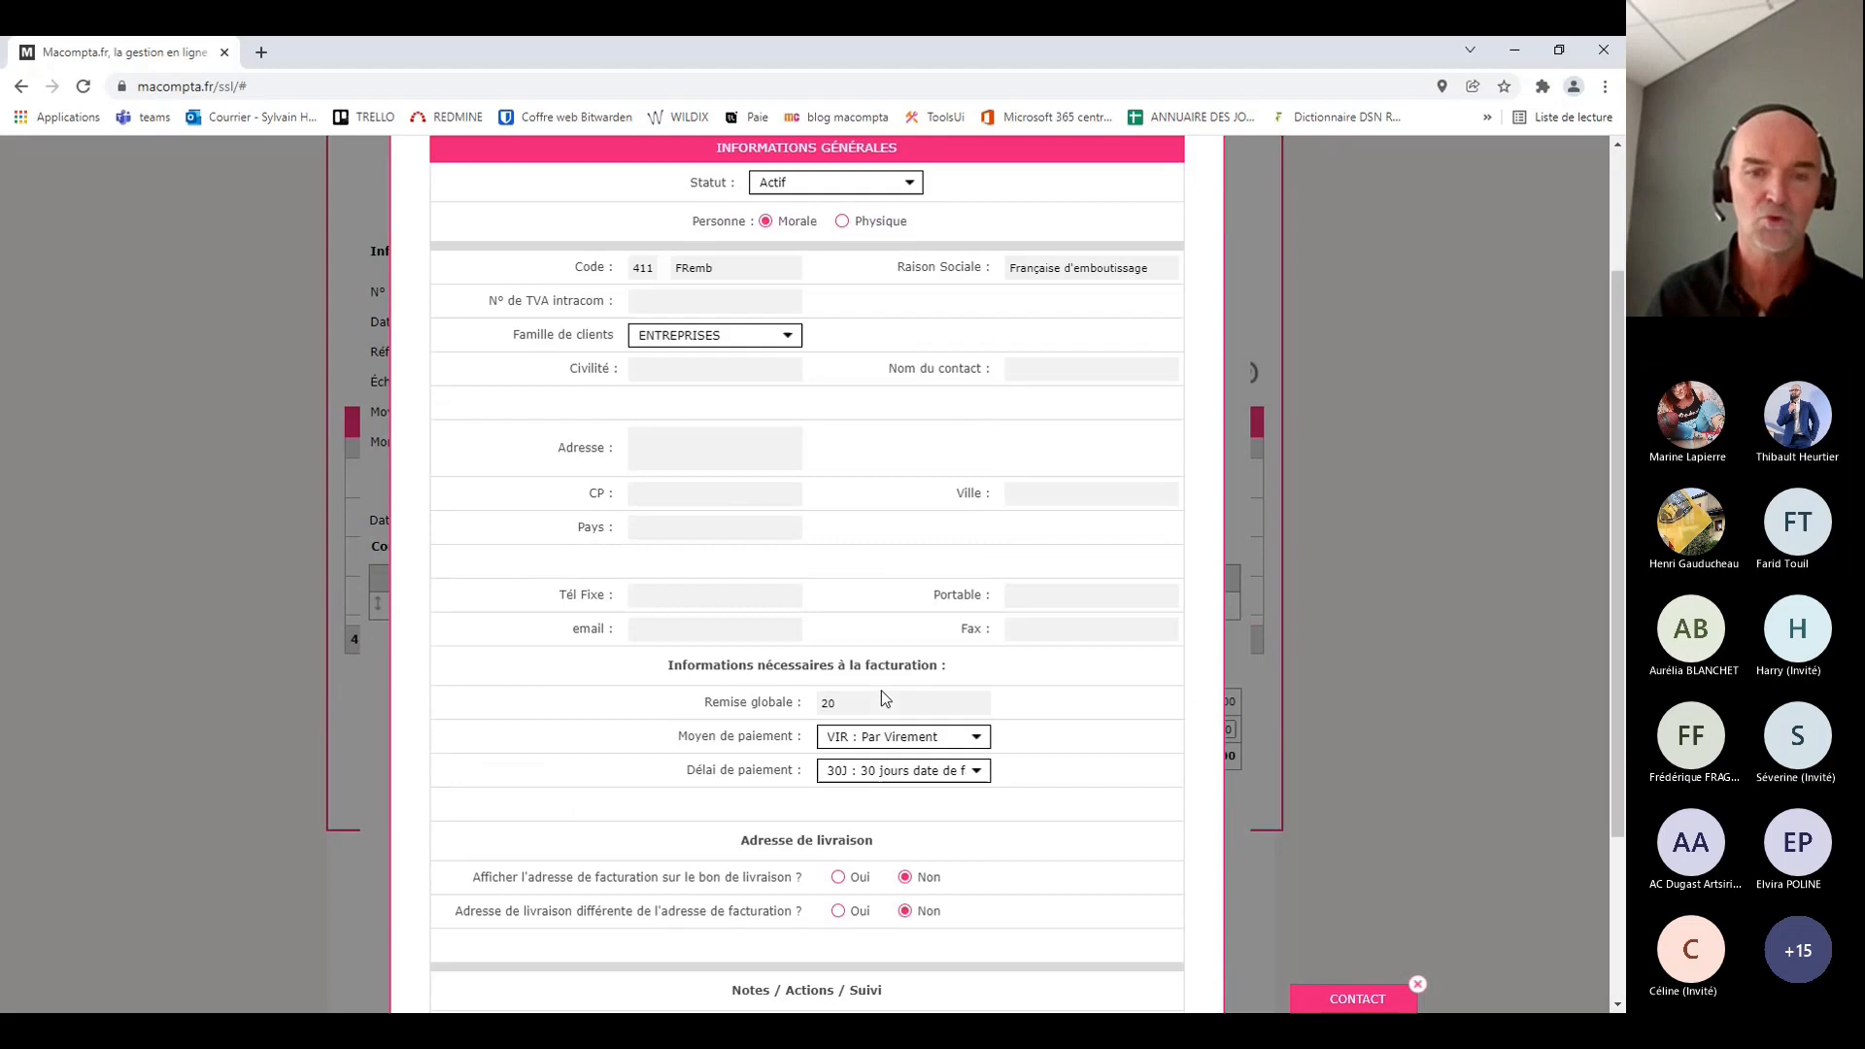
scroll(883, 691, up, 2)
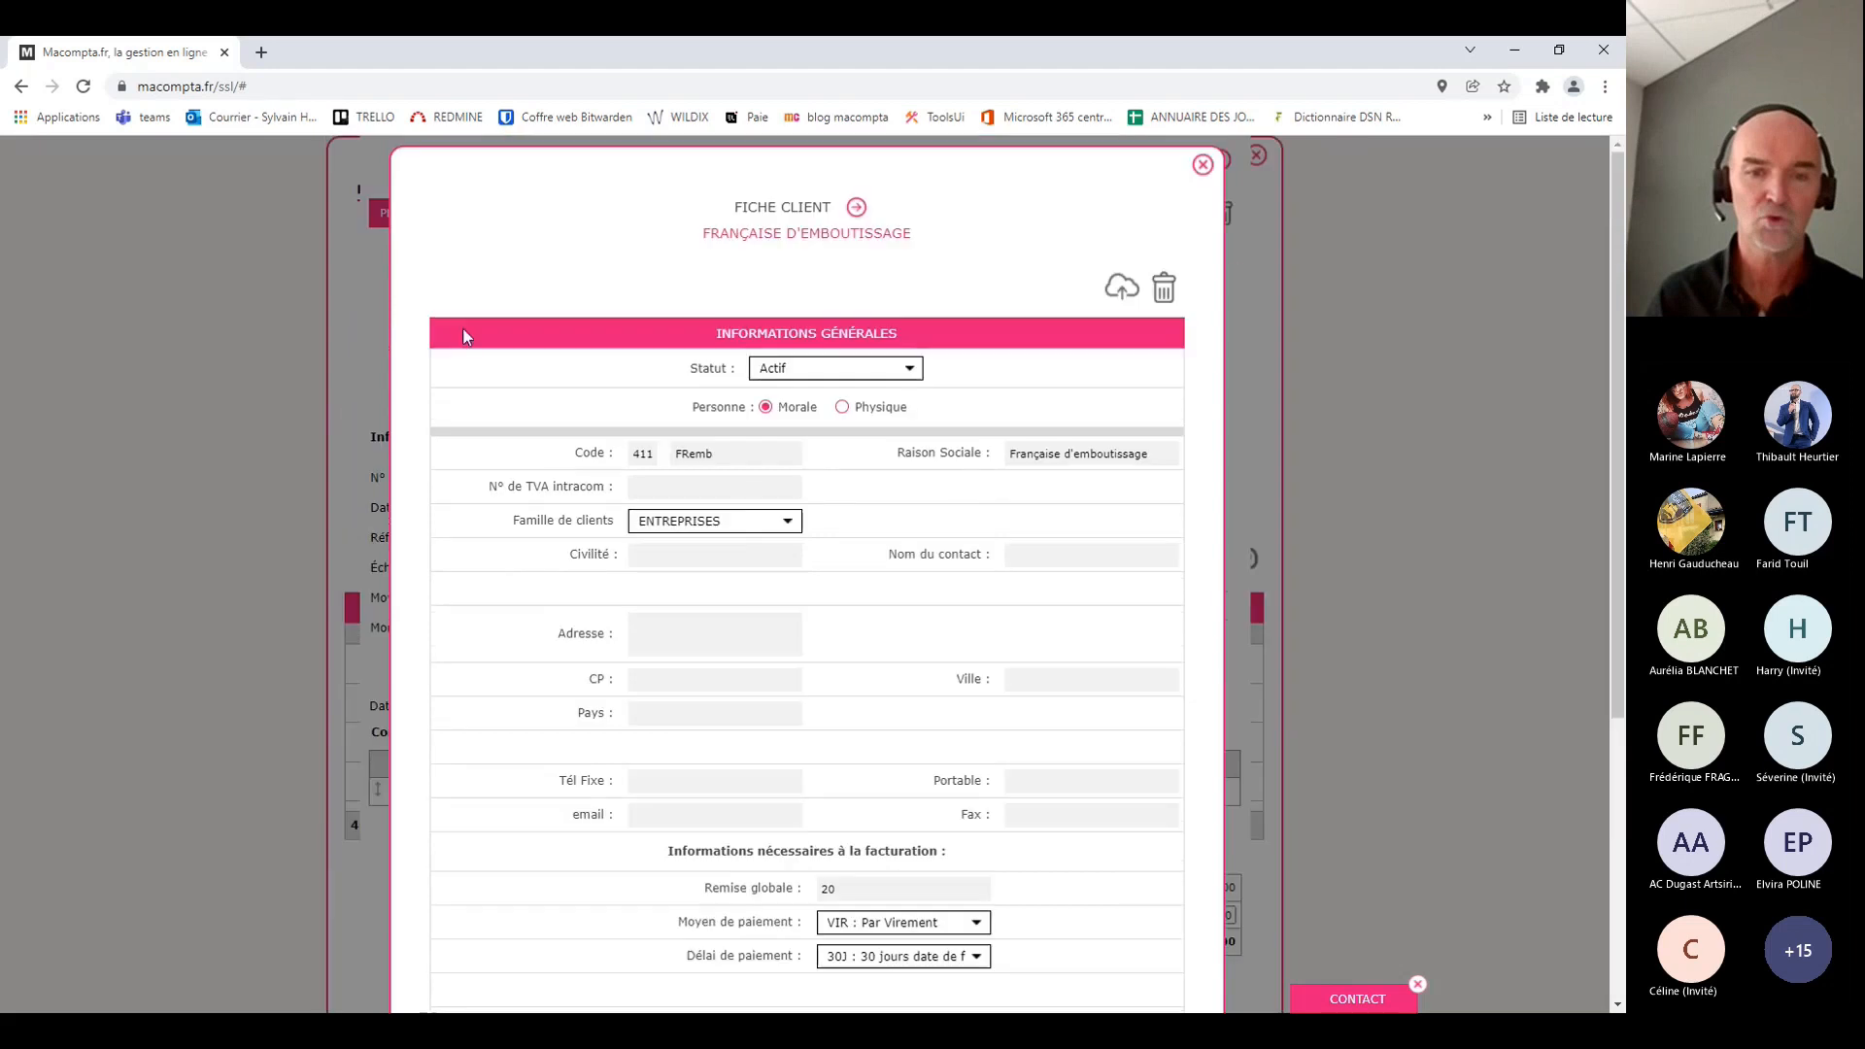
click(1205, 167)
Change the quote's billing recipient to Mairie La Rochelle and go to the empty references field
click(1096, 477)
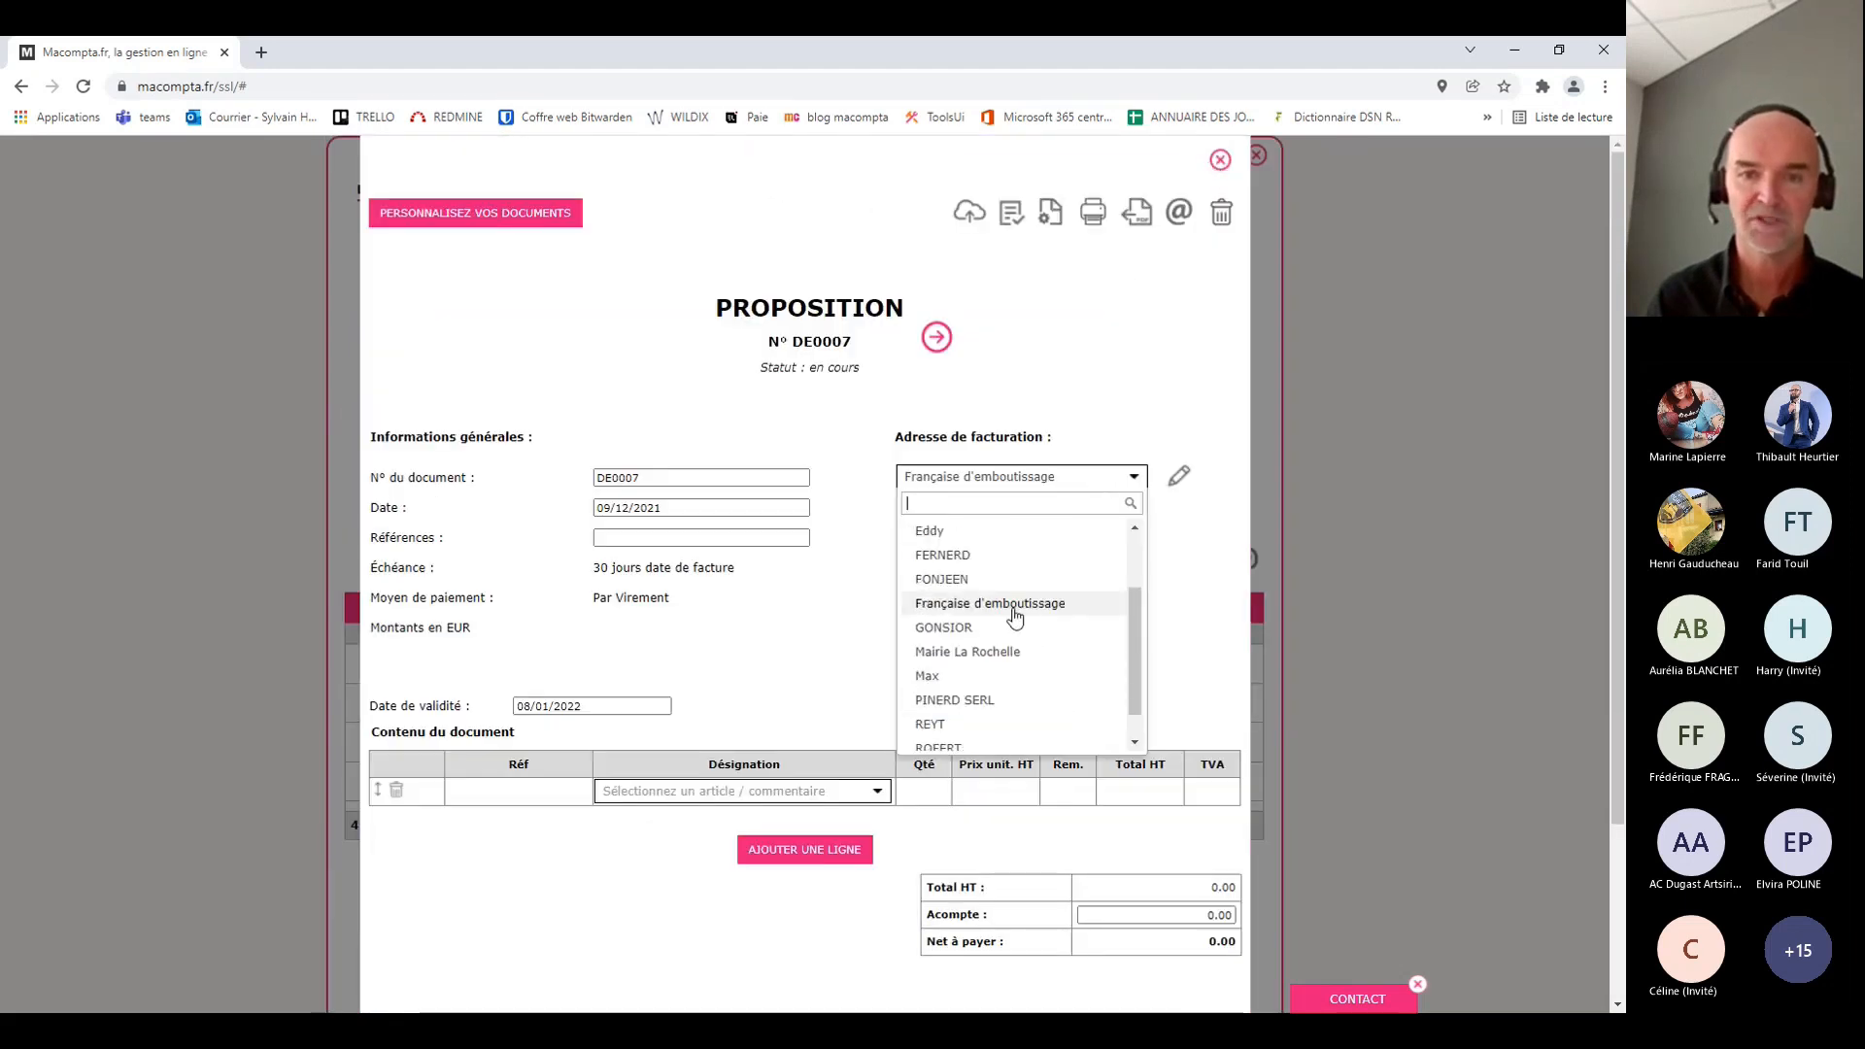
scroll(1016, 617, down, 1)
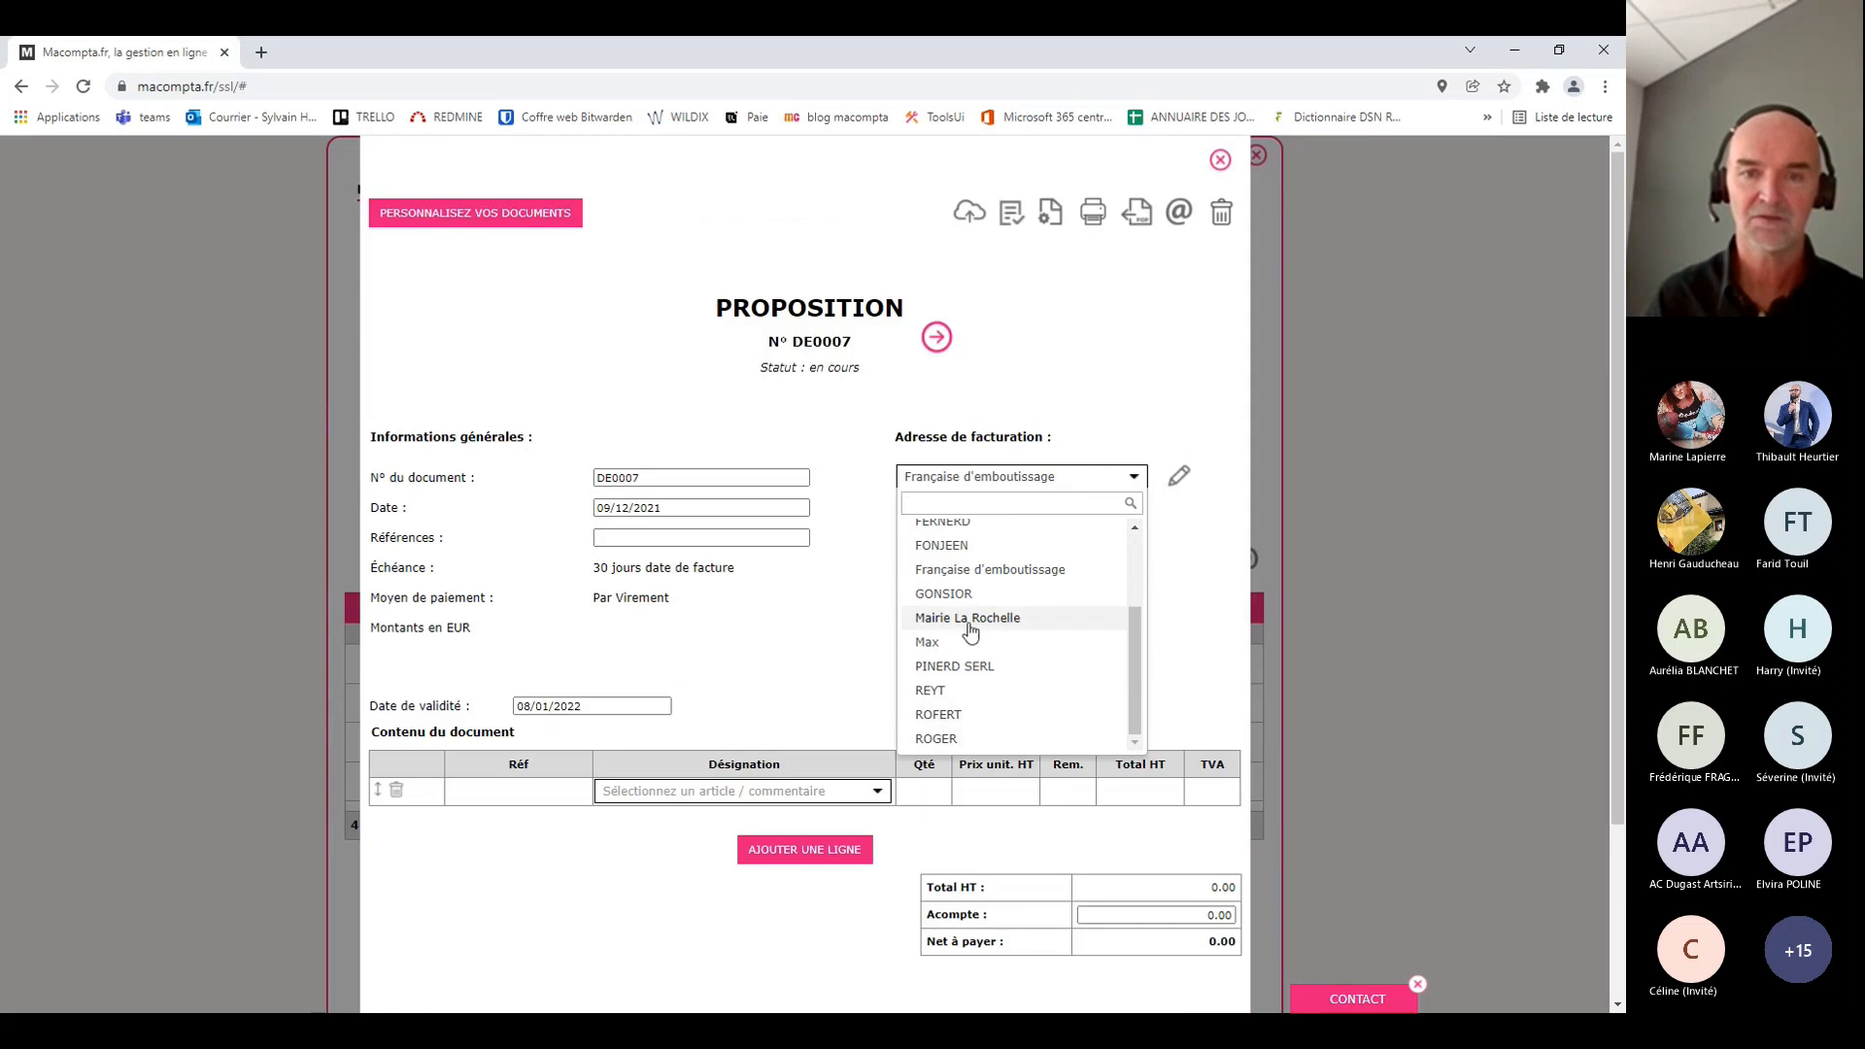
click(970, 622)
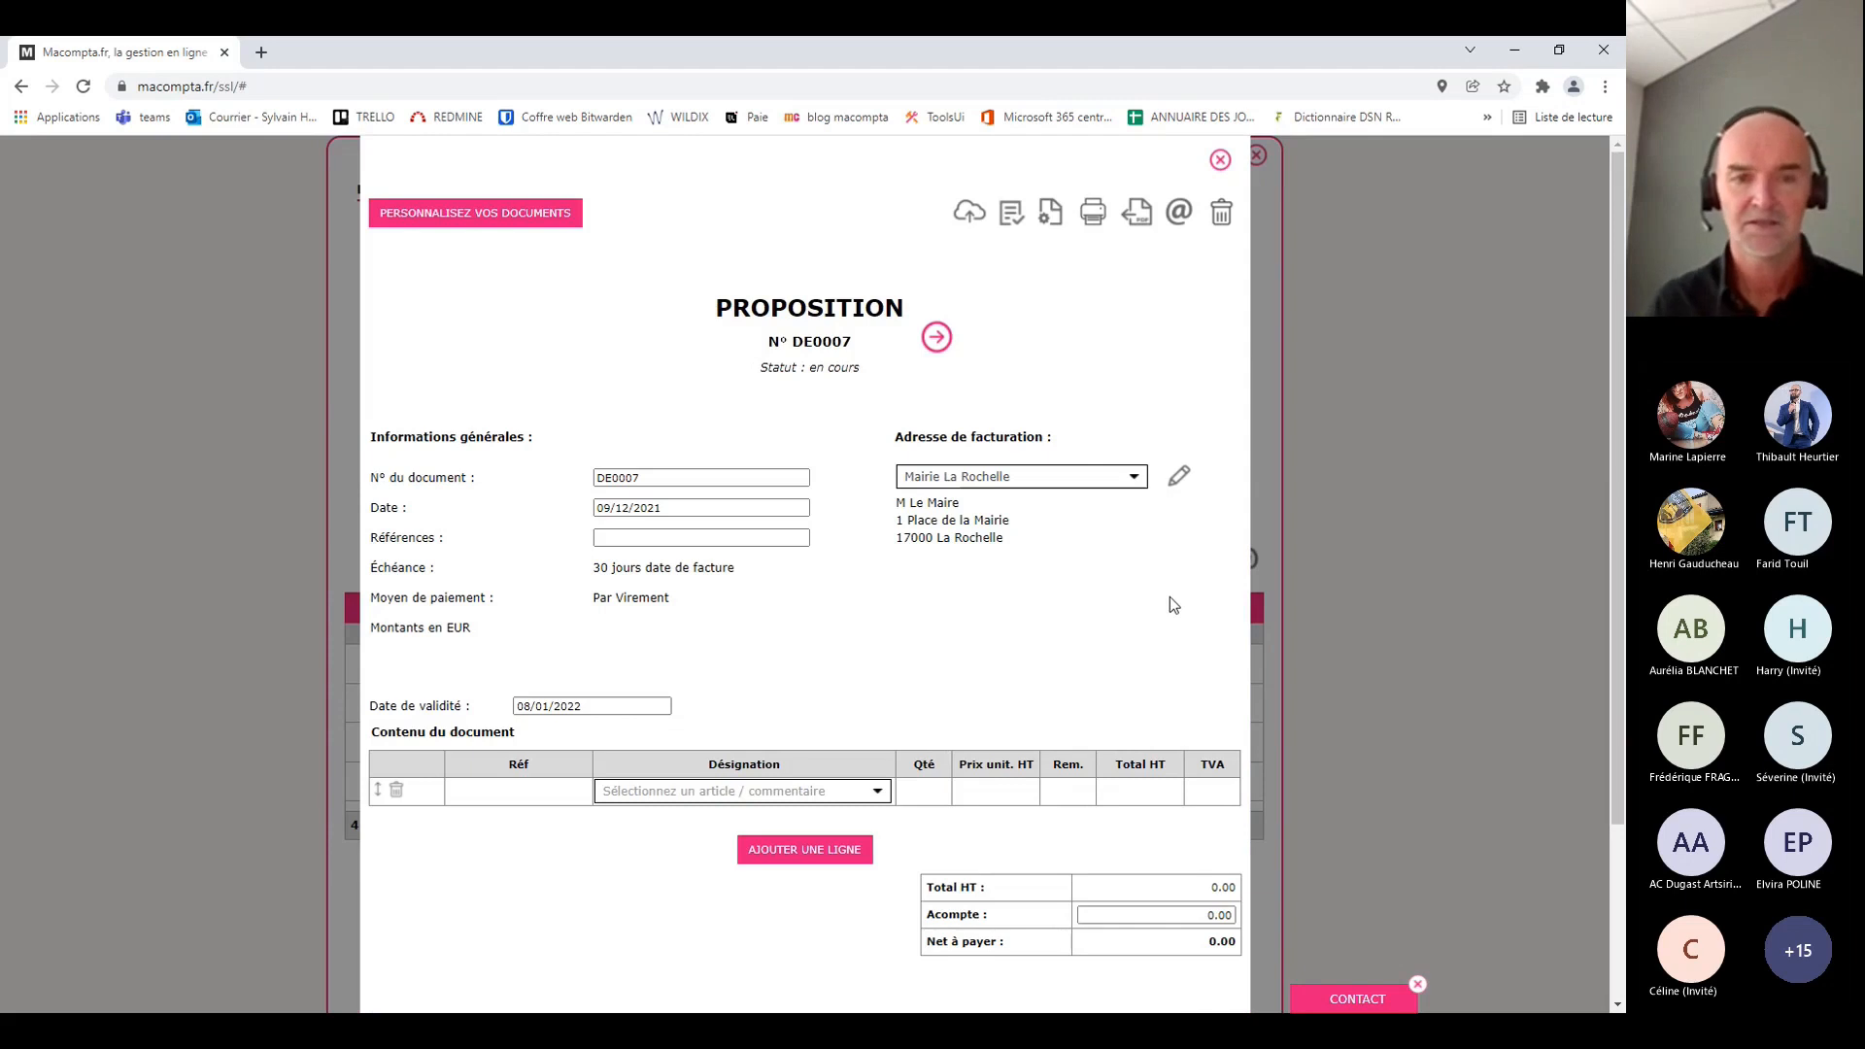
click(639, 538)
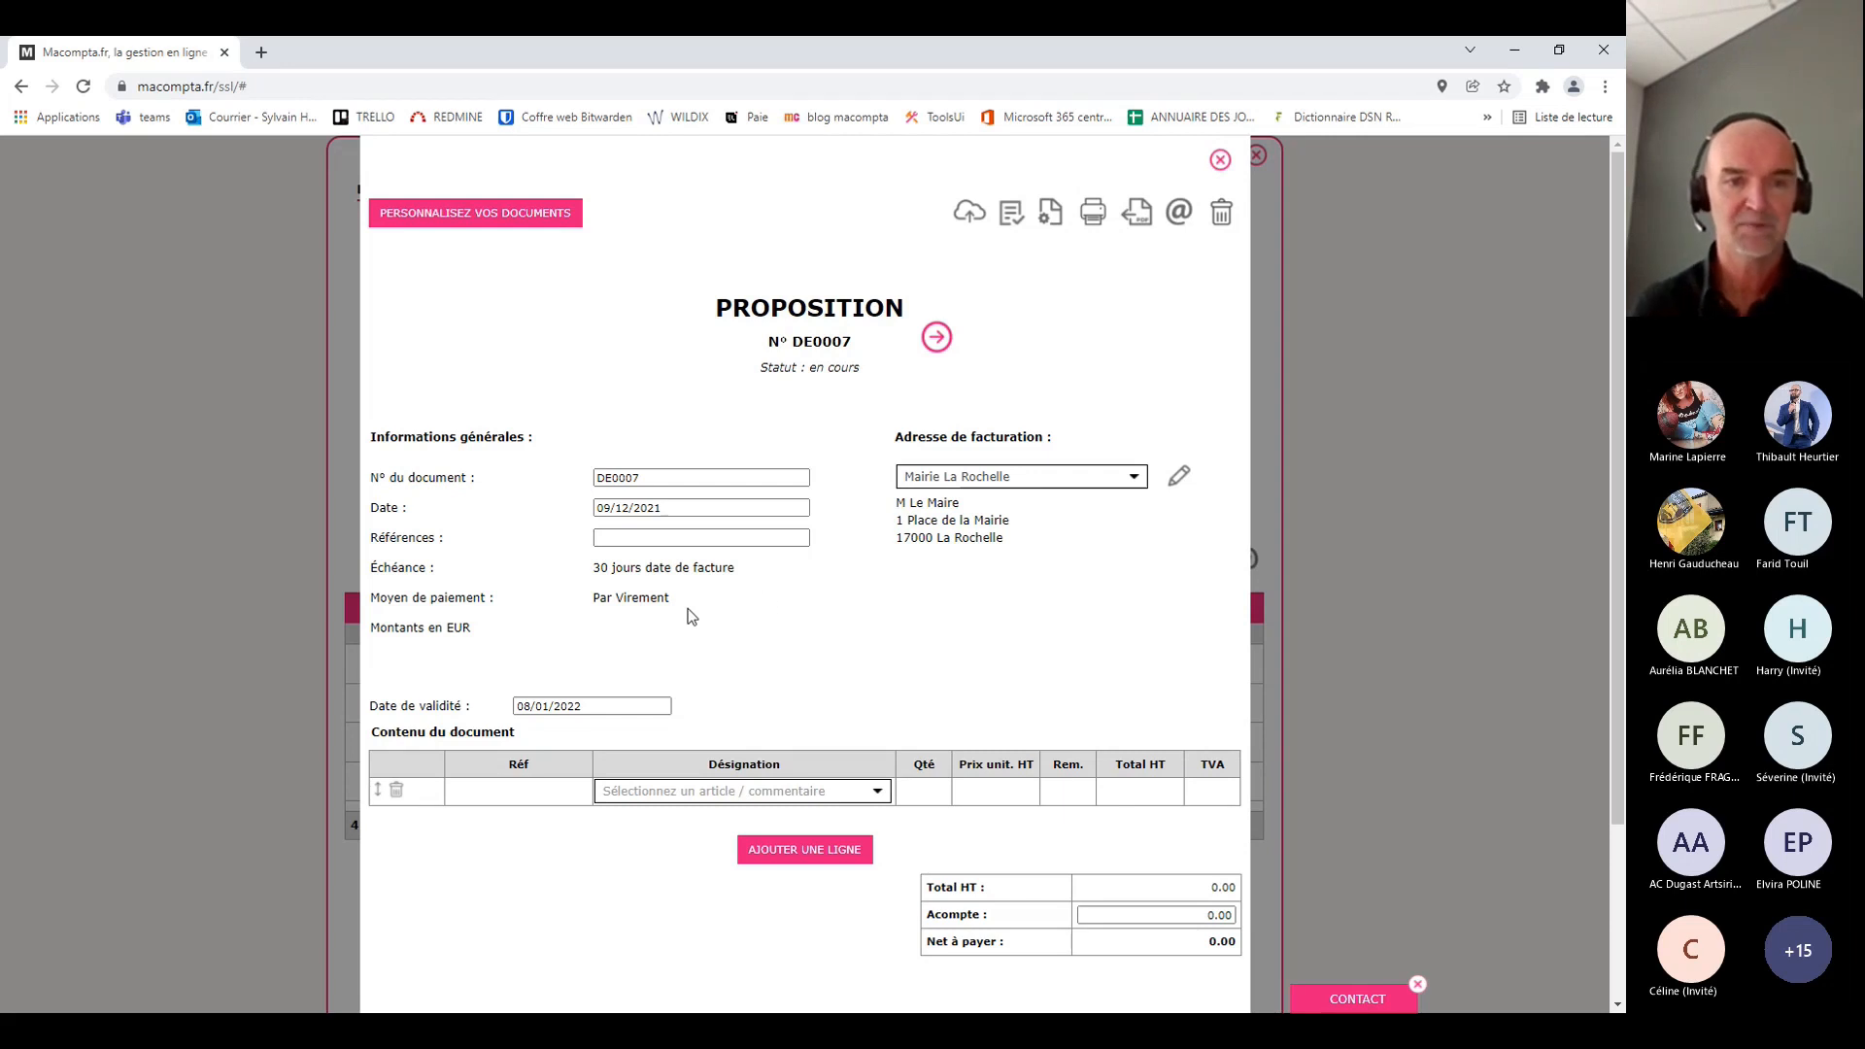
Add the article 1681vABC : bandage 10 M - ép .01 to the quote's first content line
scroll(891, 657, down, 2)
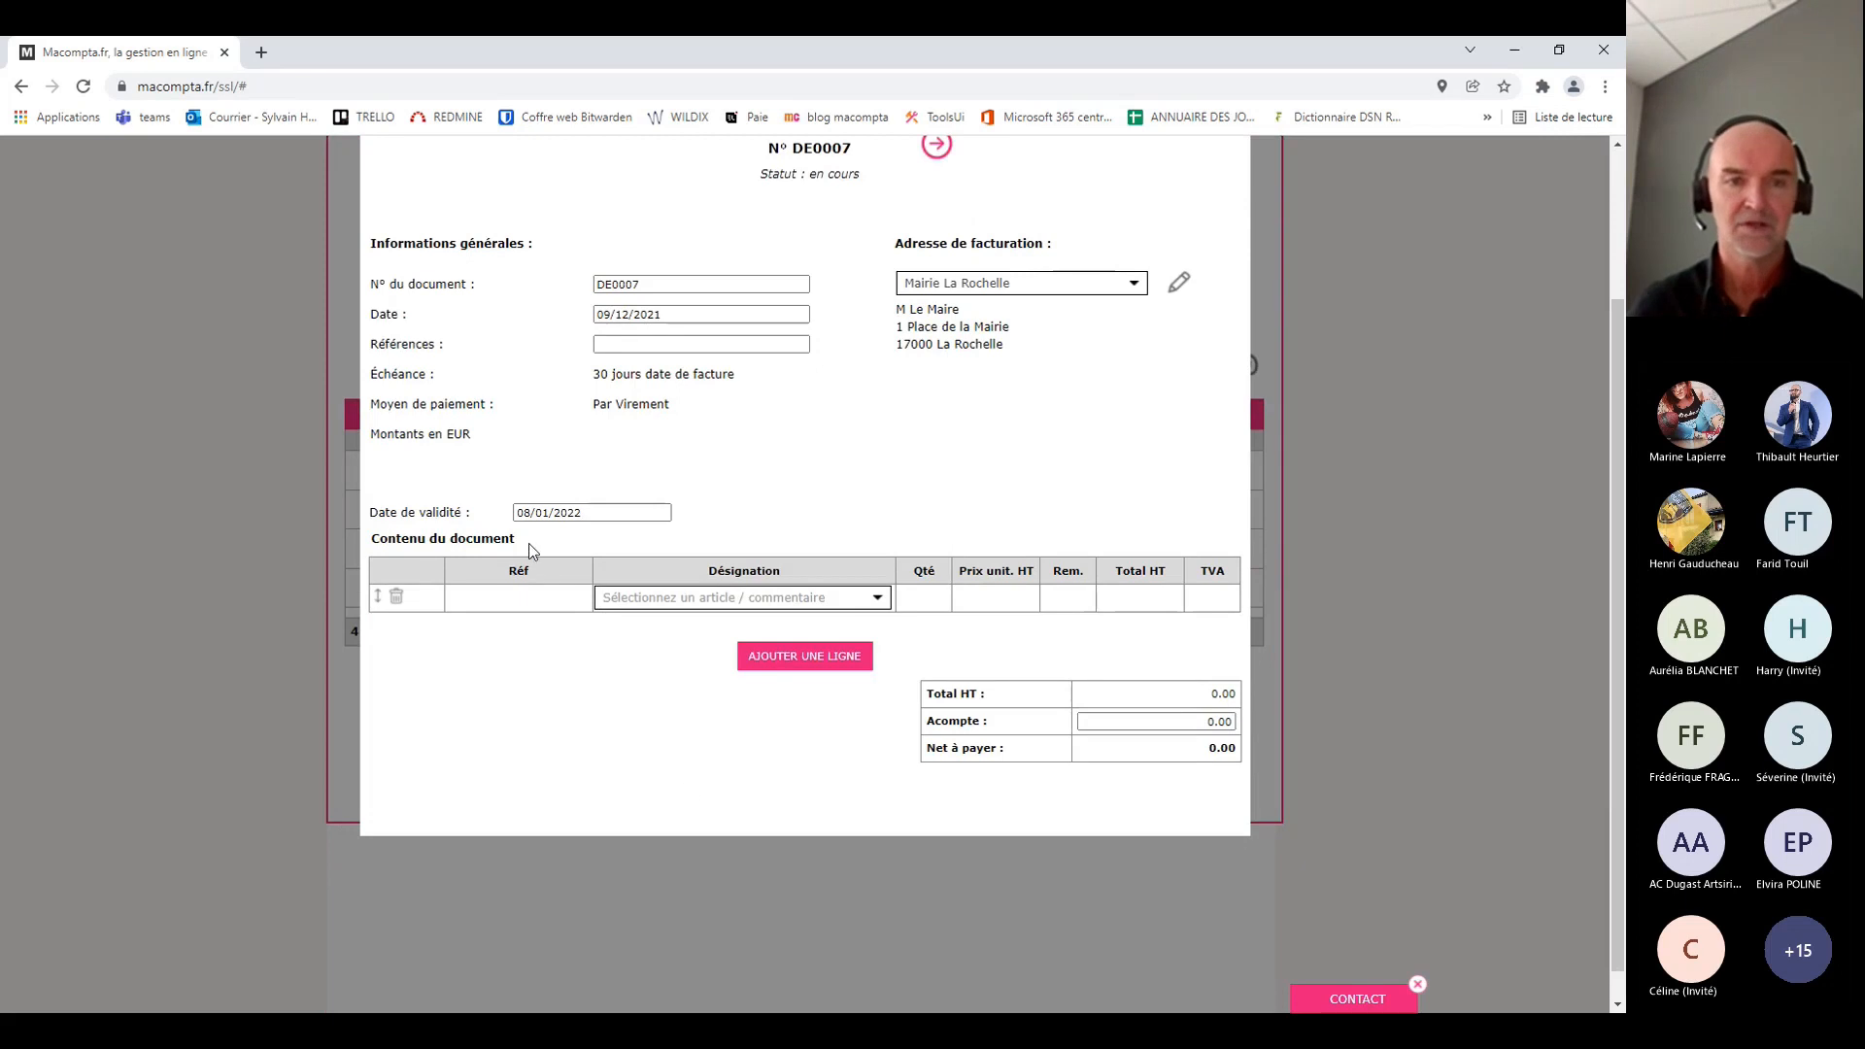
click(761, 605)
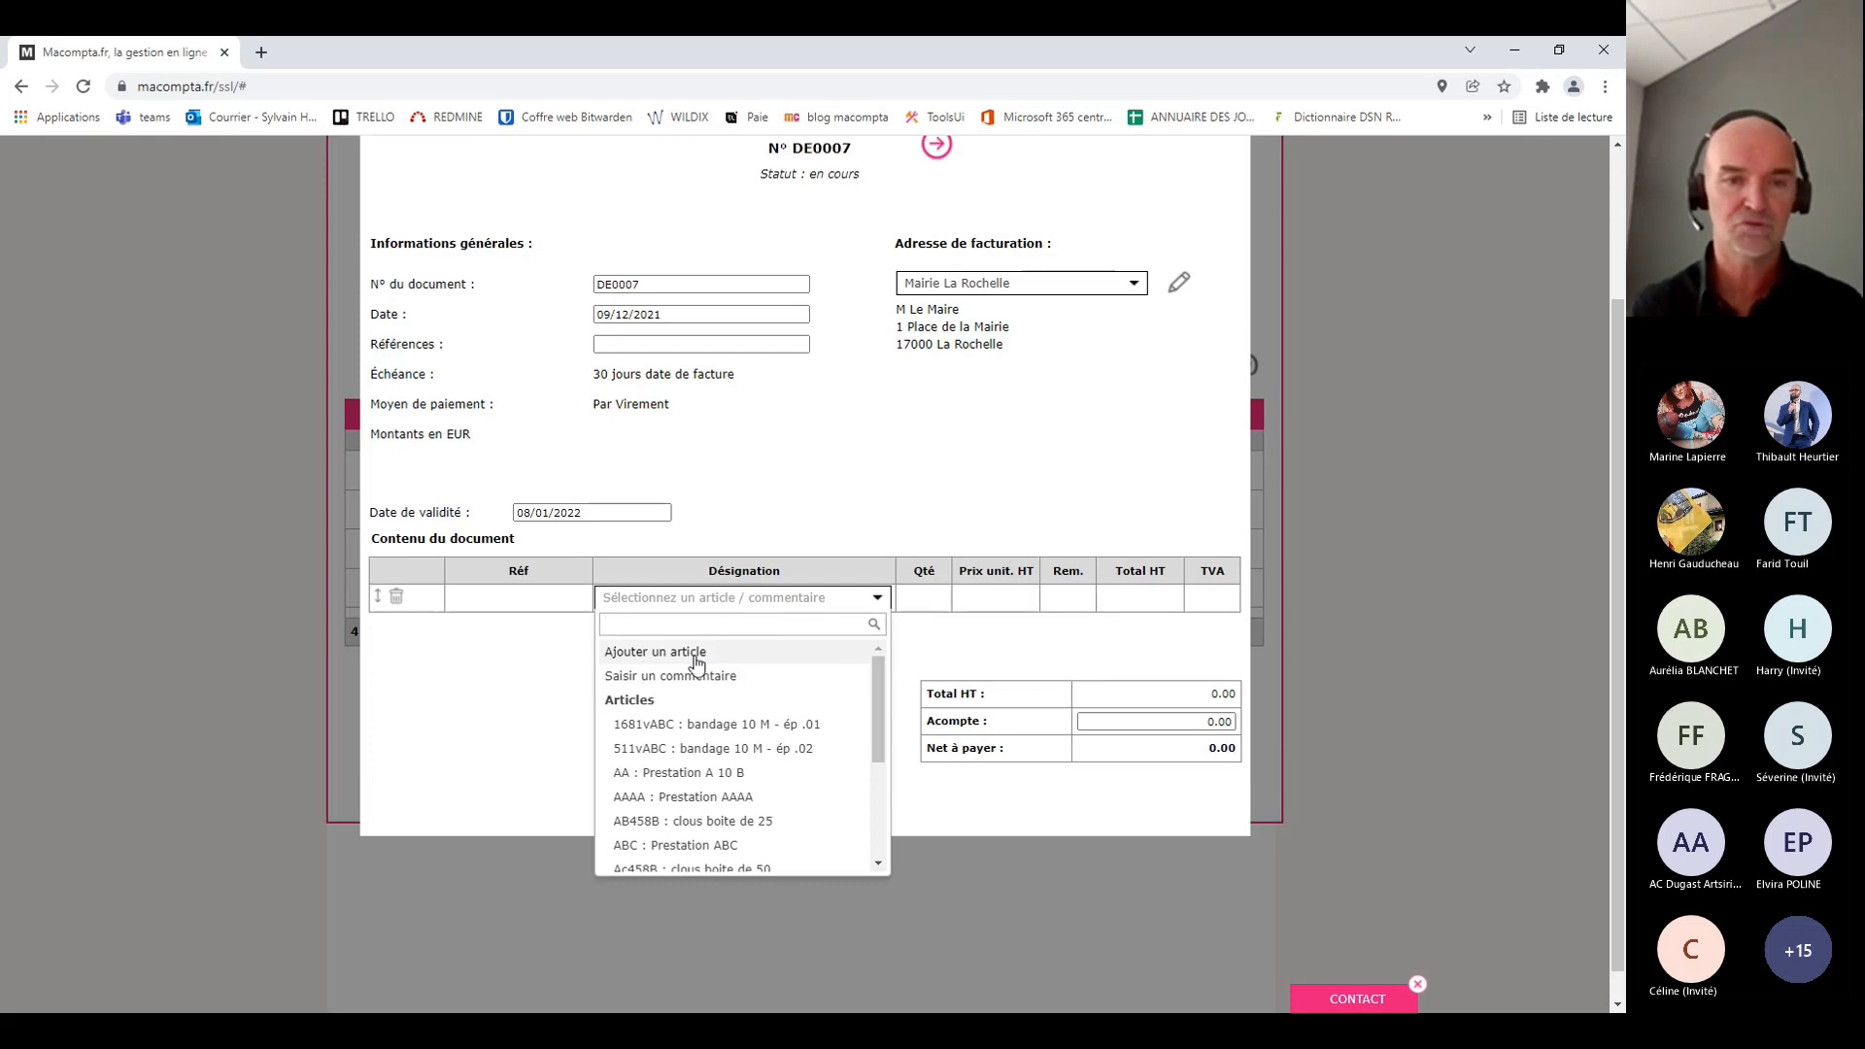
click(735, 725)
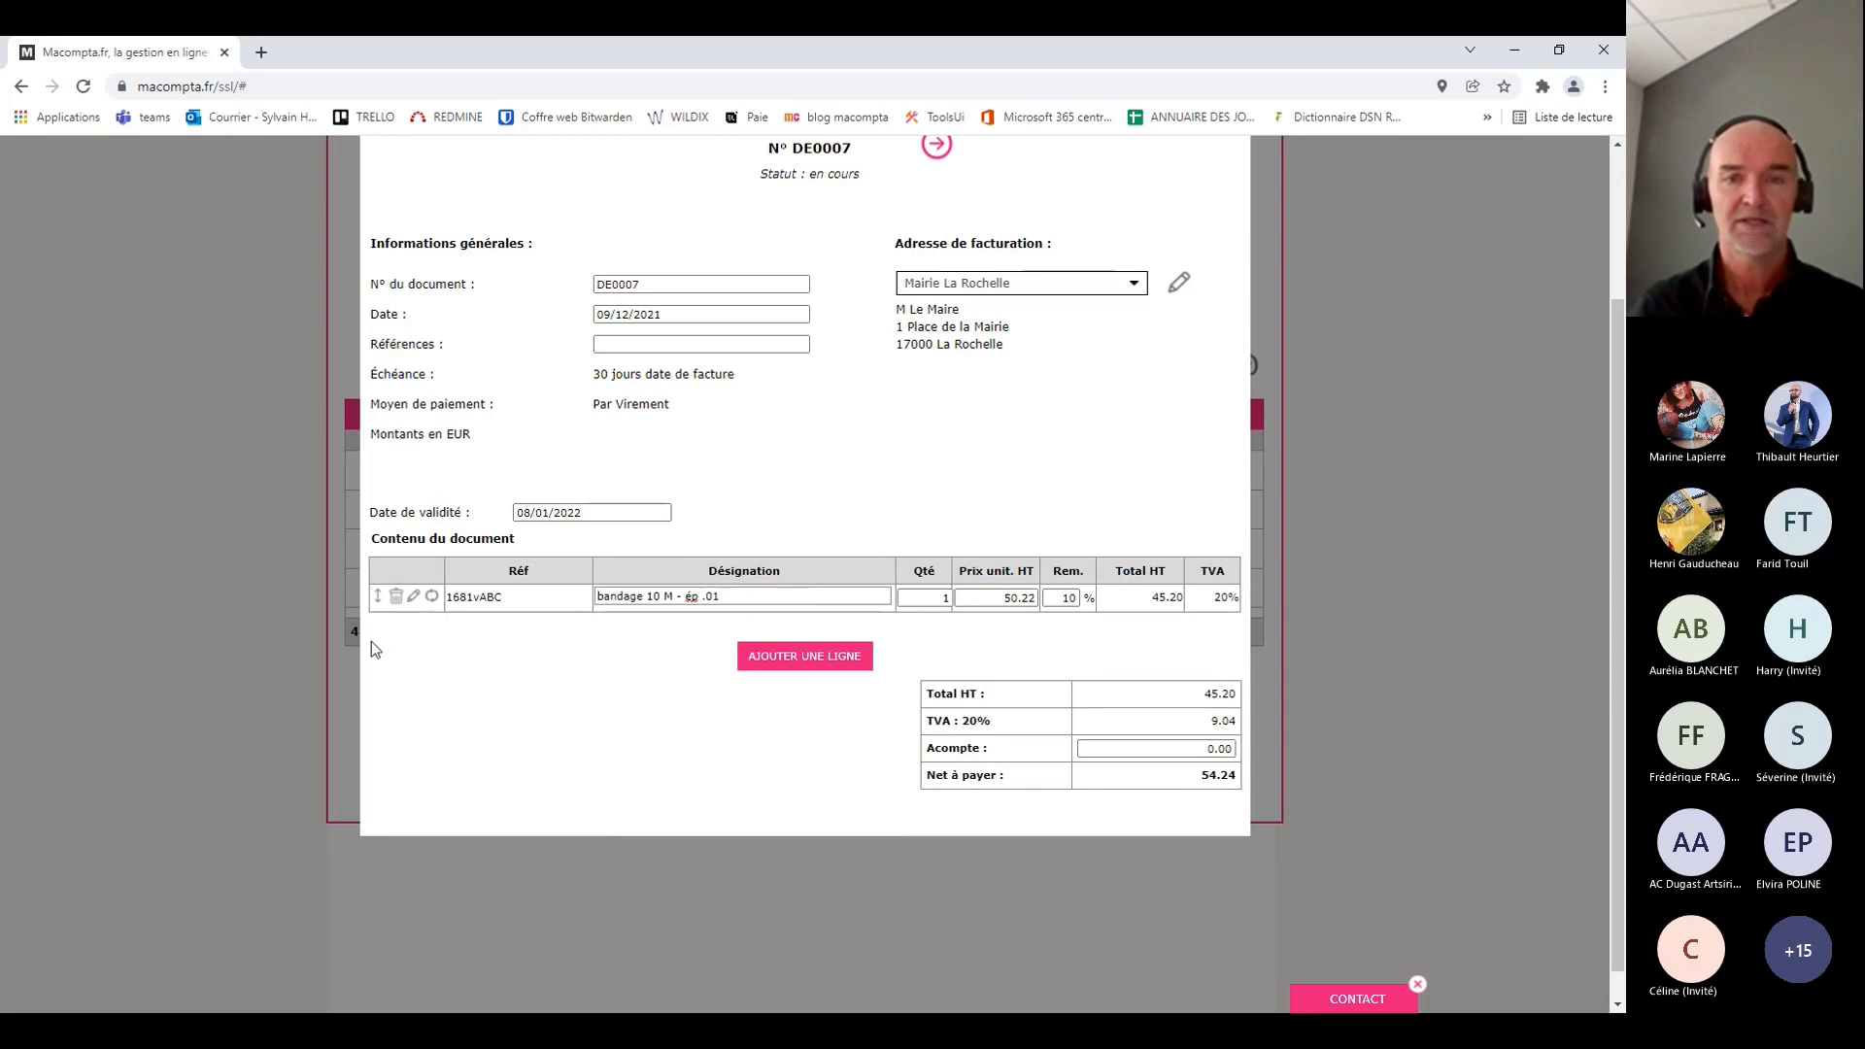
Extend the first line's bandage description with the extra text lines FHXFTH and XTHXTR below a blank line
click(750, 600)
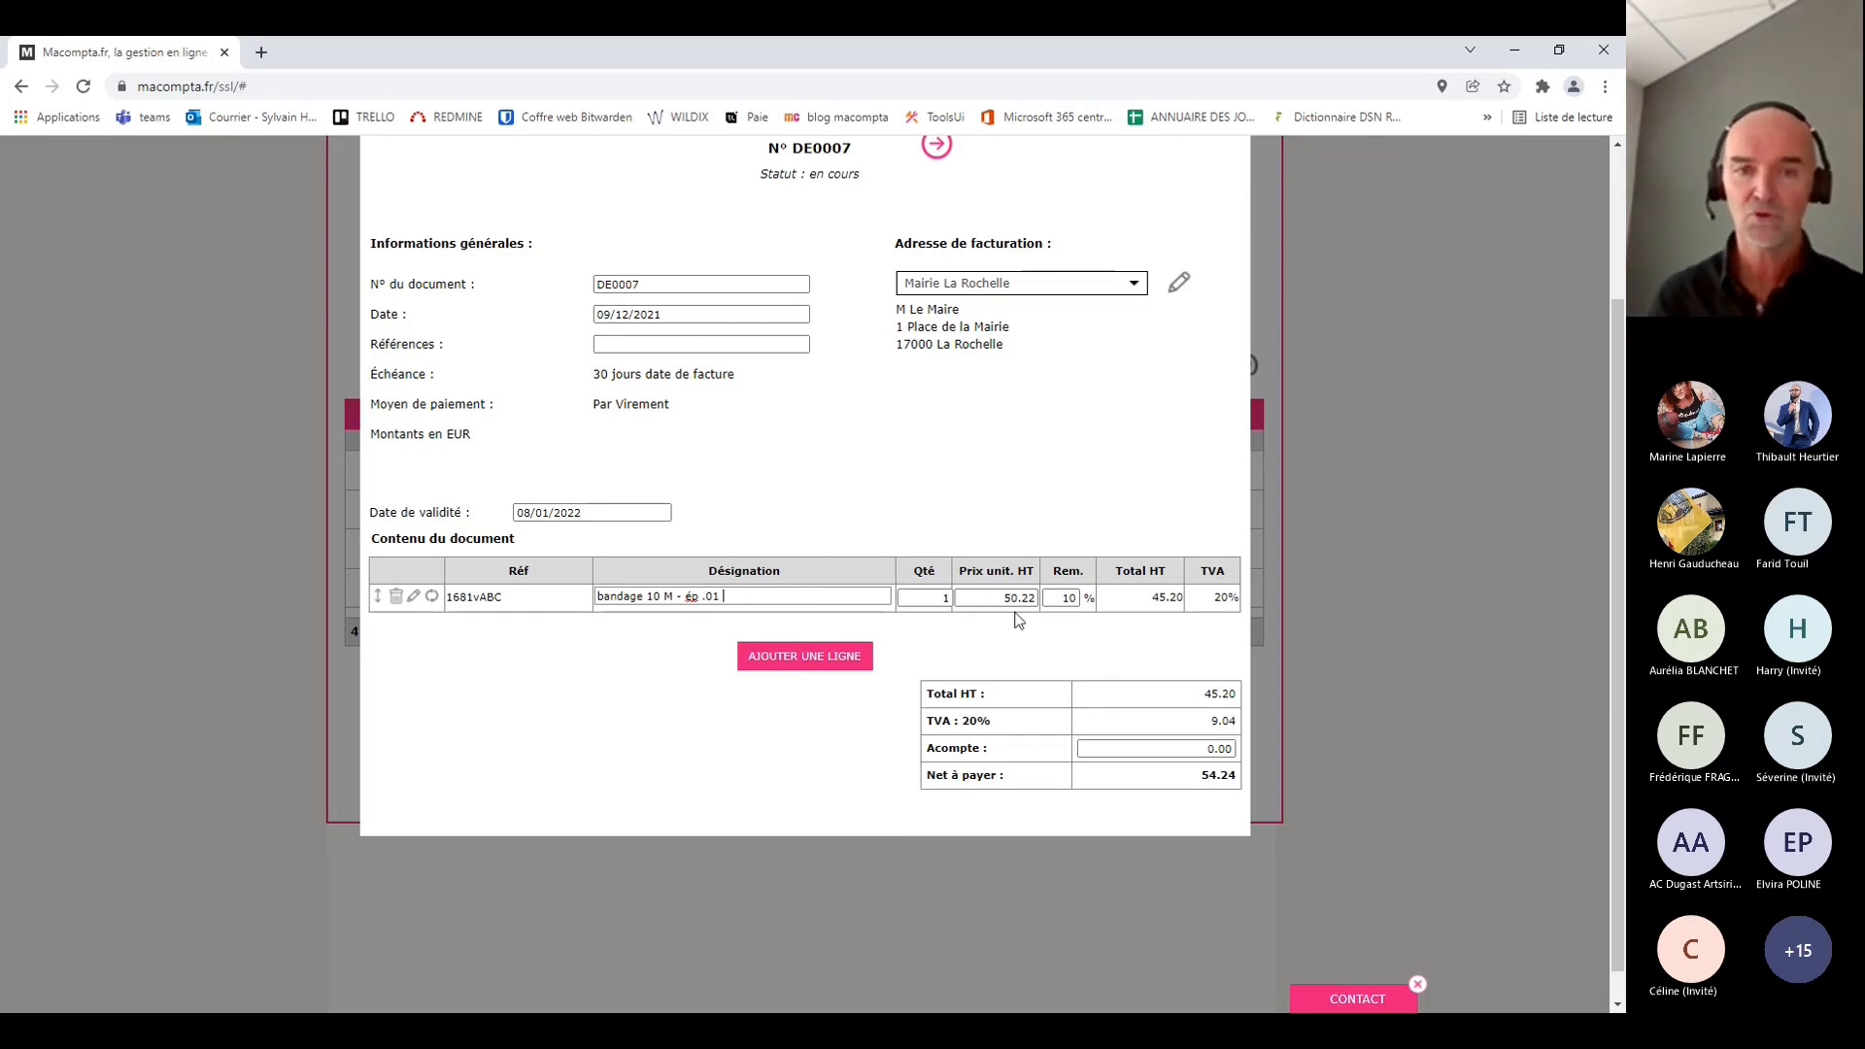
key(Return)
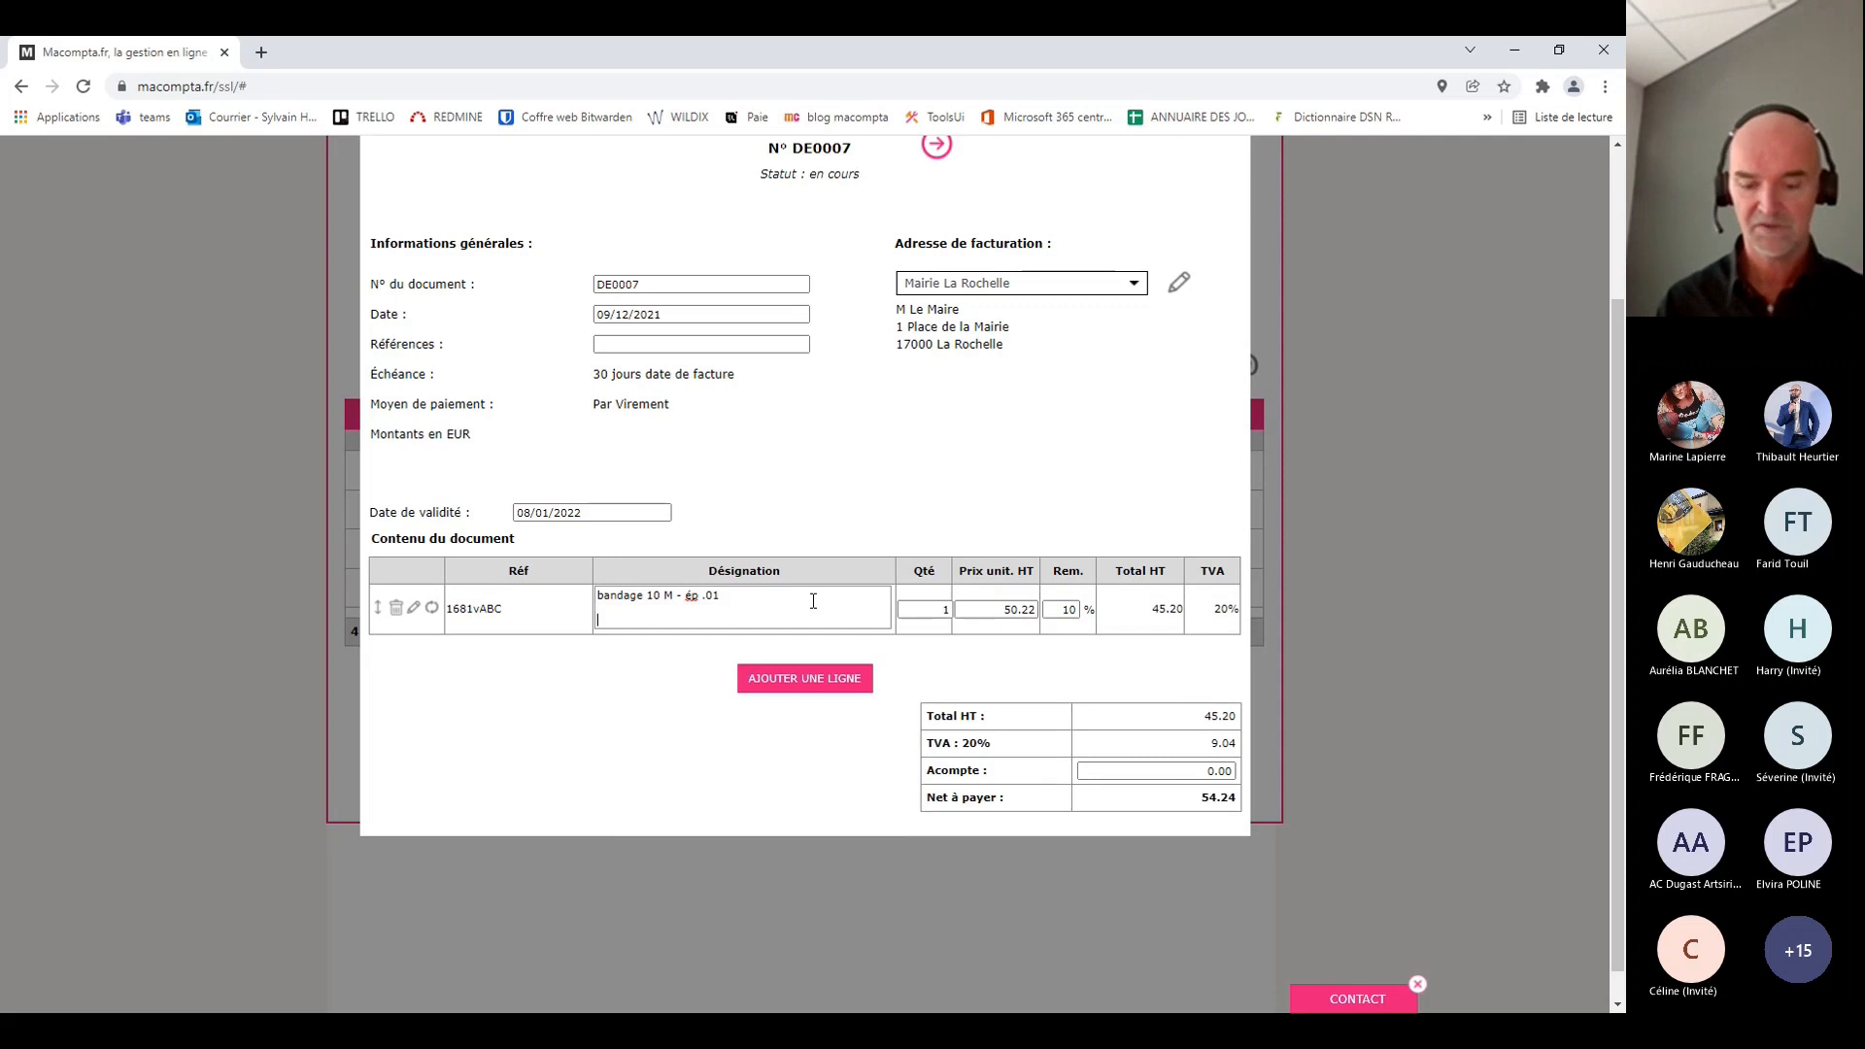
text(FHXFTH)
key(Return)
text(XTHXTR)
key(Return)
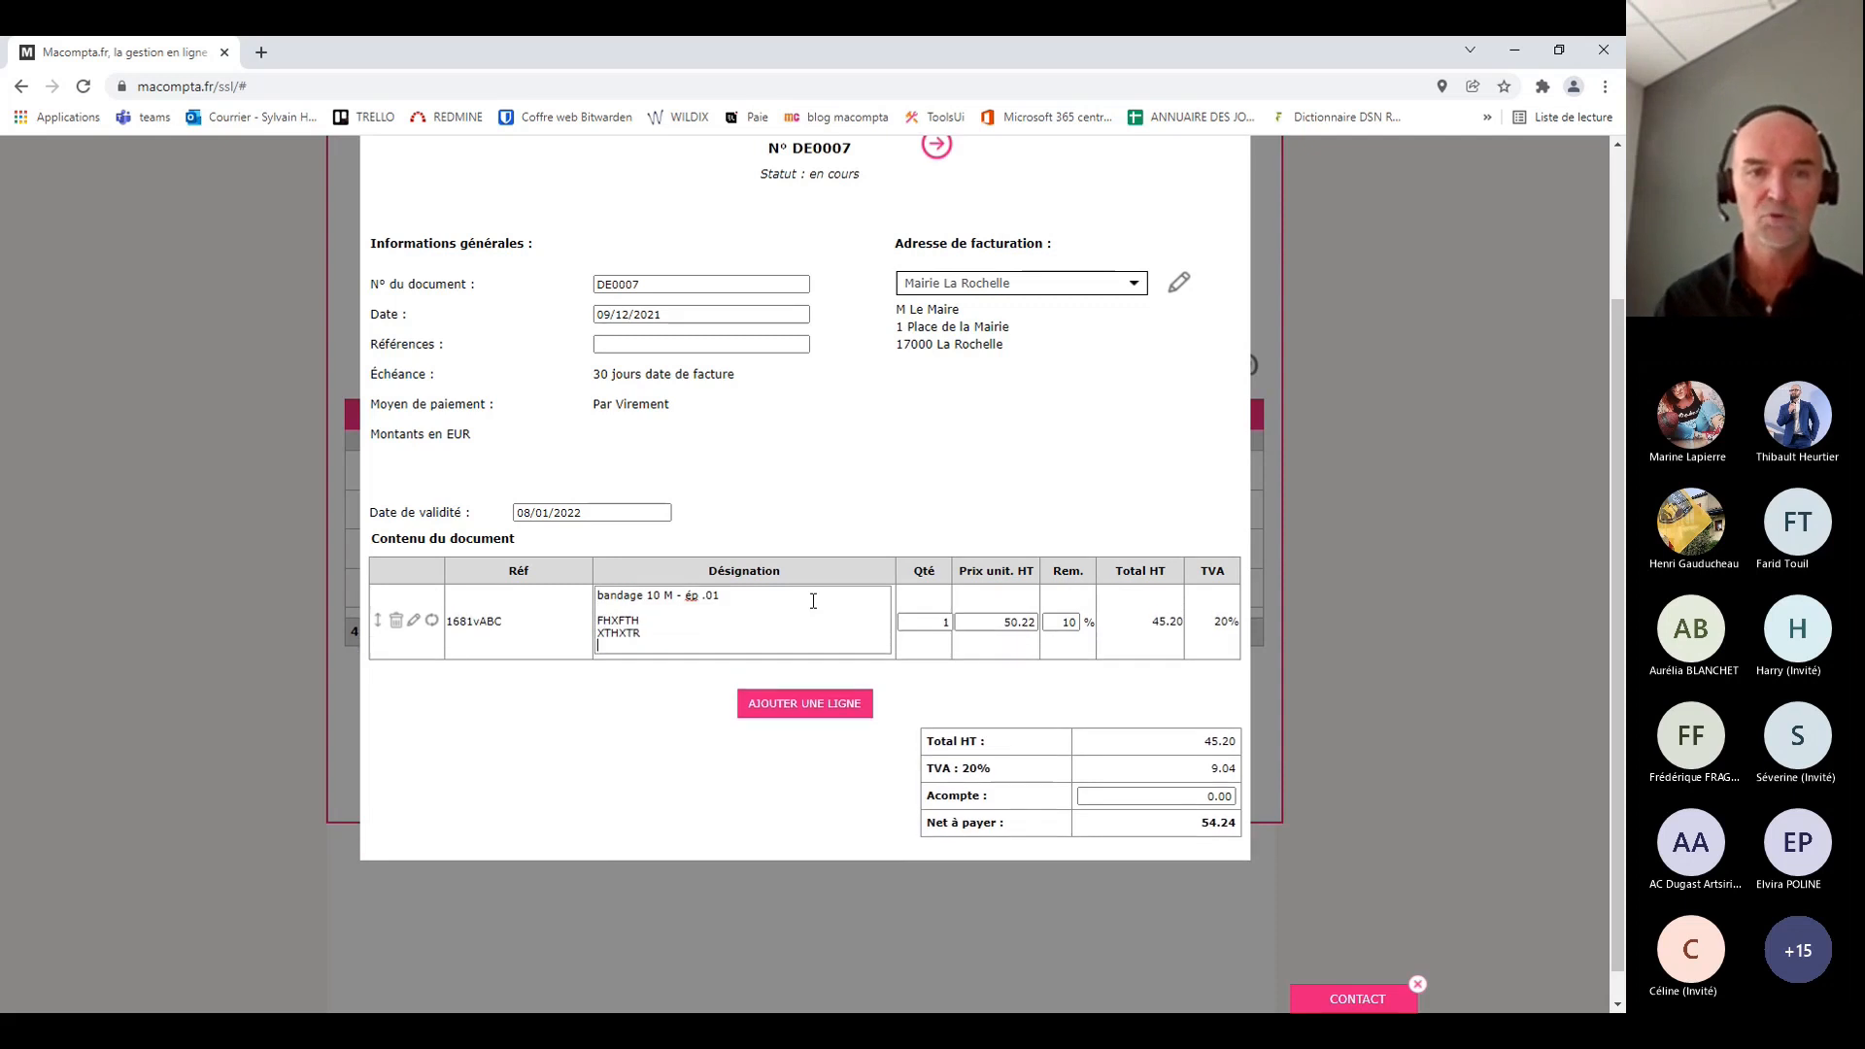
click(924, 685)
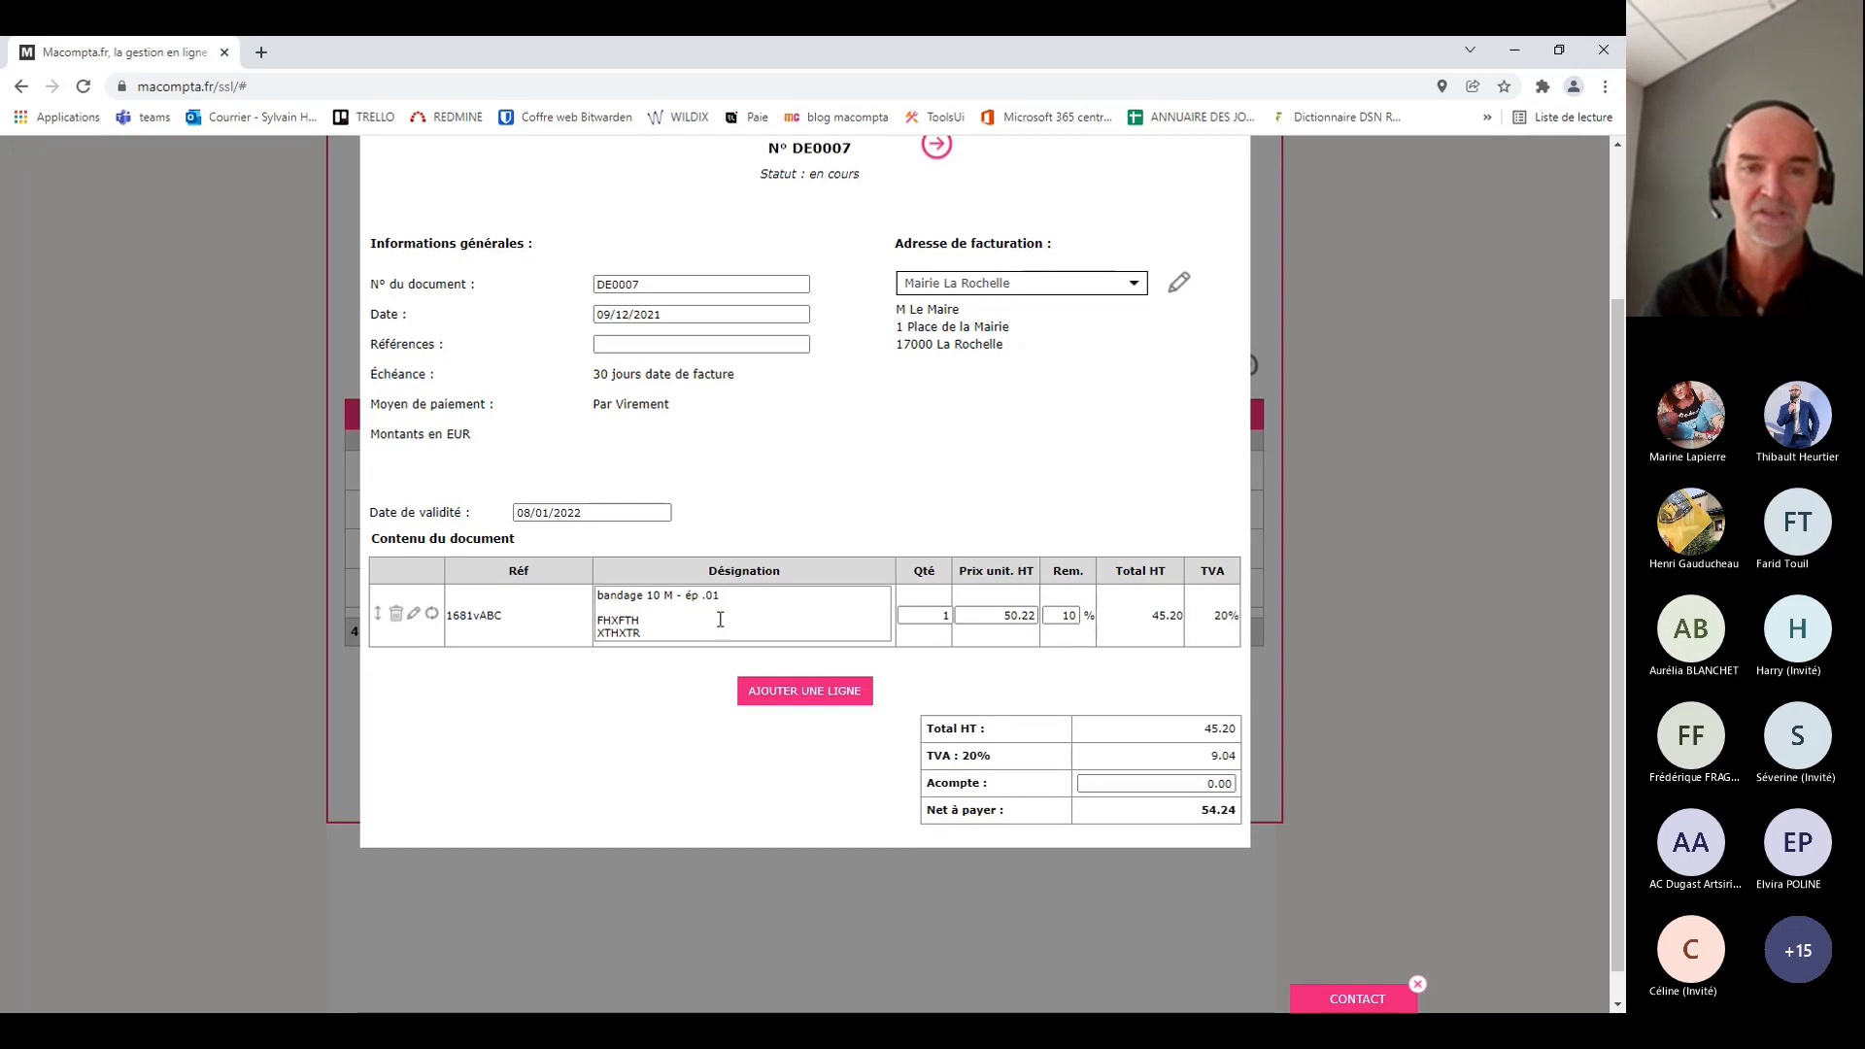
Set the quantity of the bandage 10 M - ép .01 line to 2
click(936, 618)
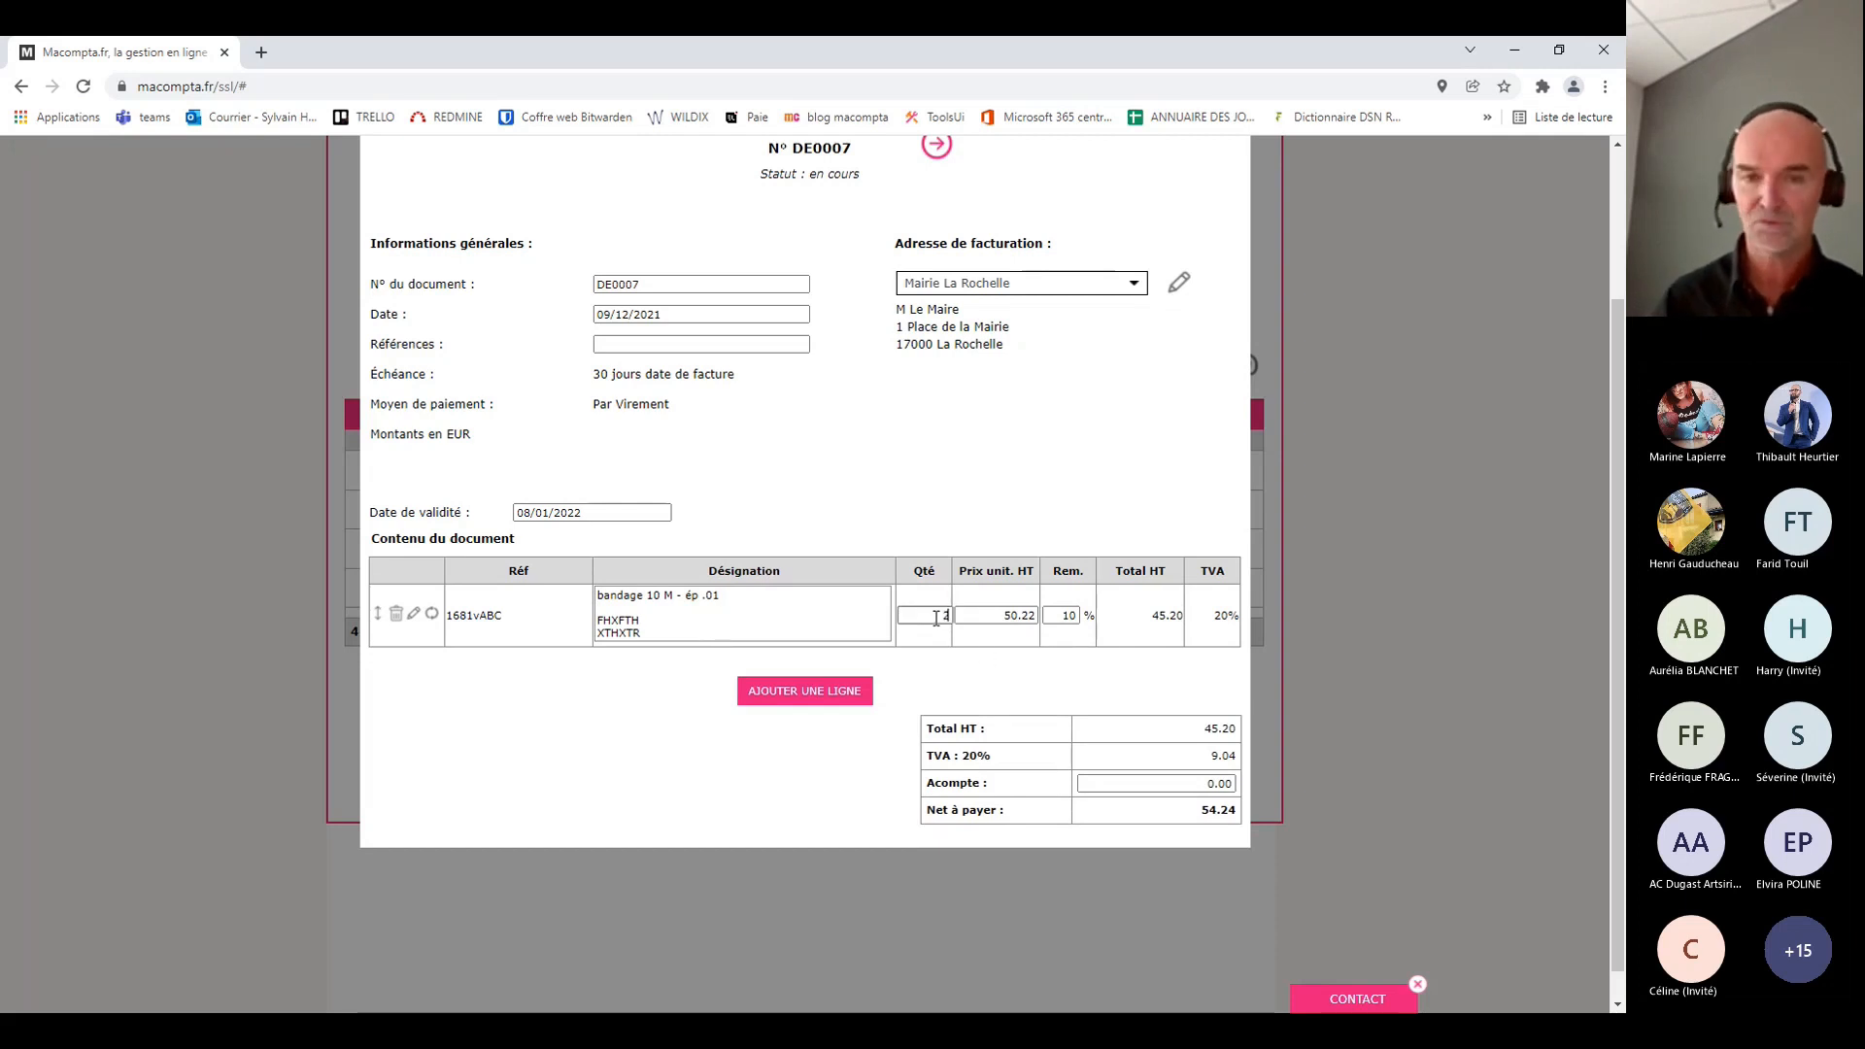
key(BackSpace)
text(2)
key(Tab)
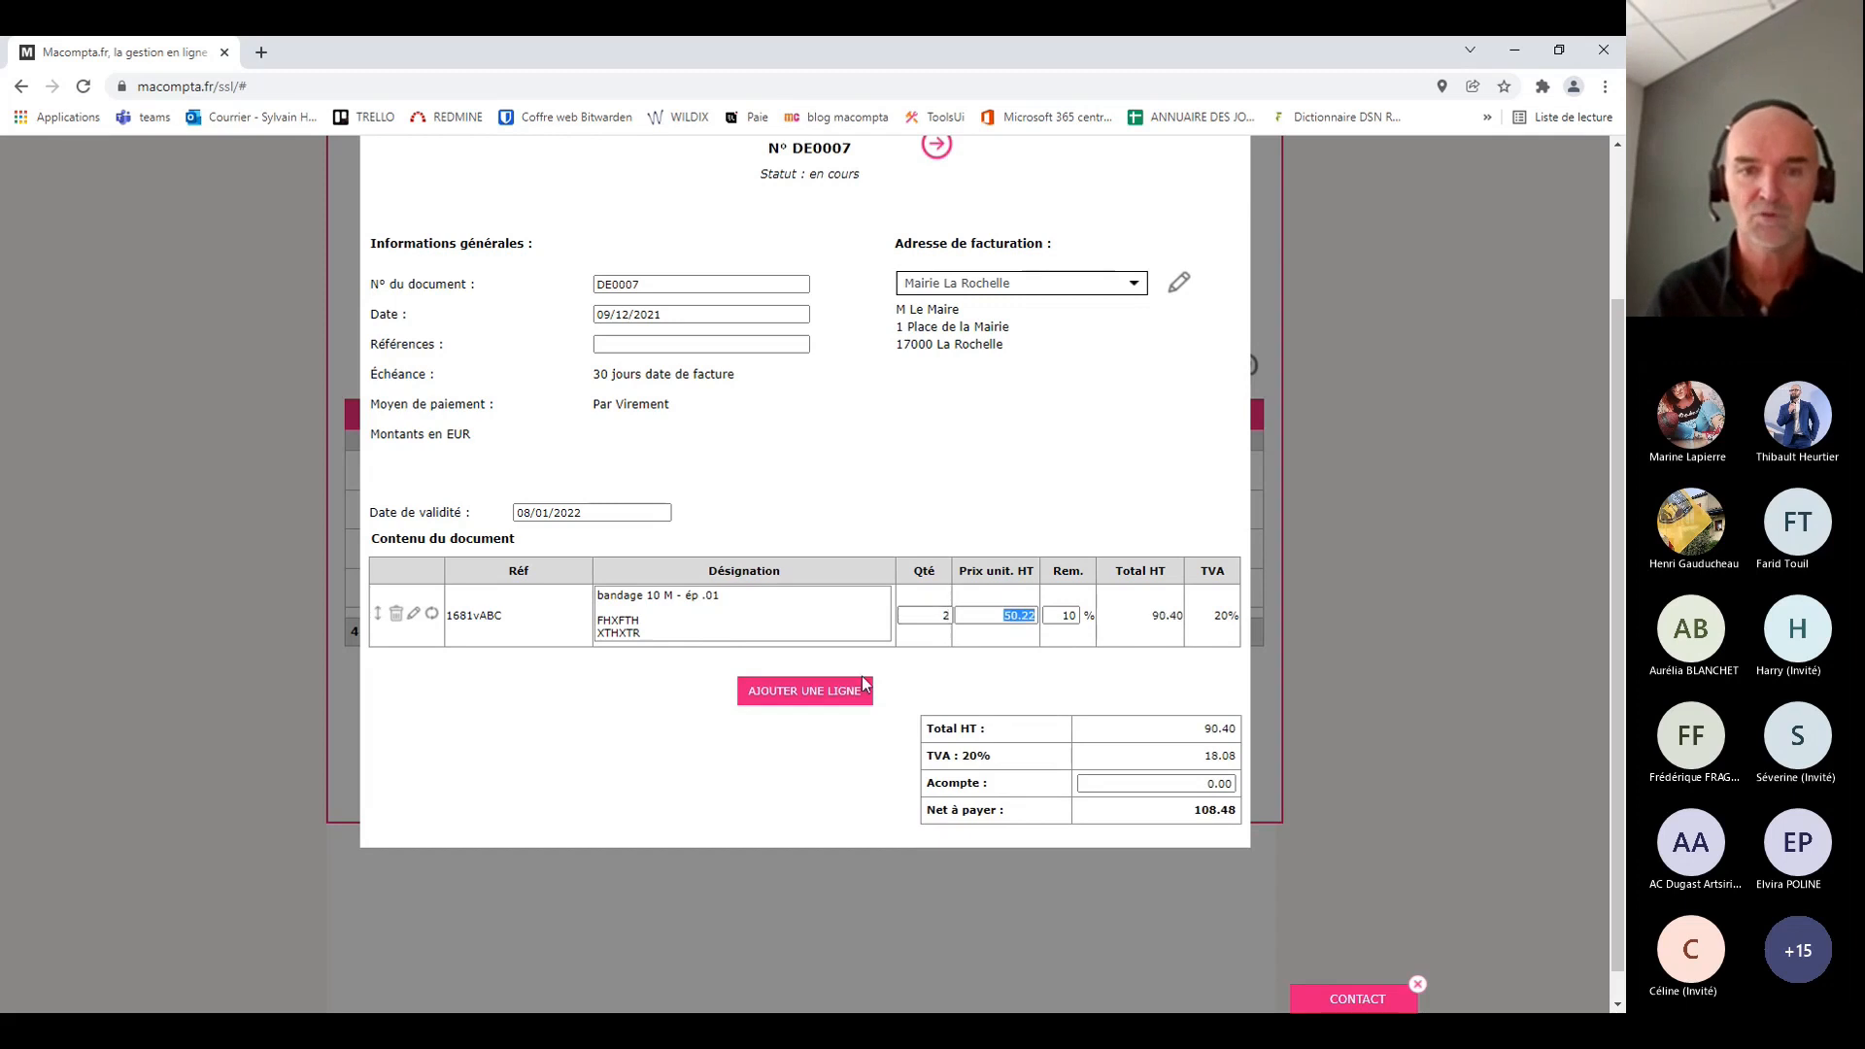
Add two more content lines to the quote for the articles AA : Prestation A 10 B and AB458B : clous boite de 25
click(863, 686)
click(773, 664)
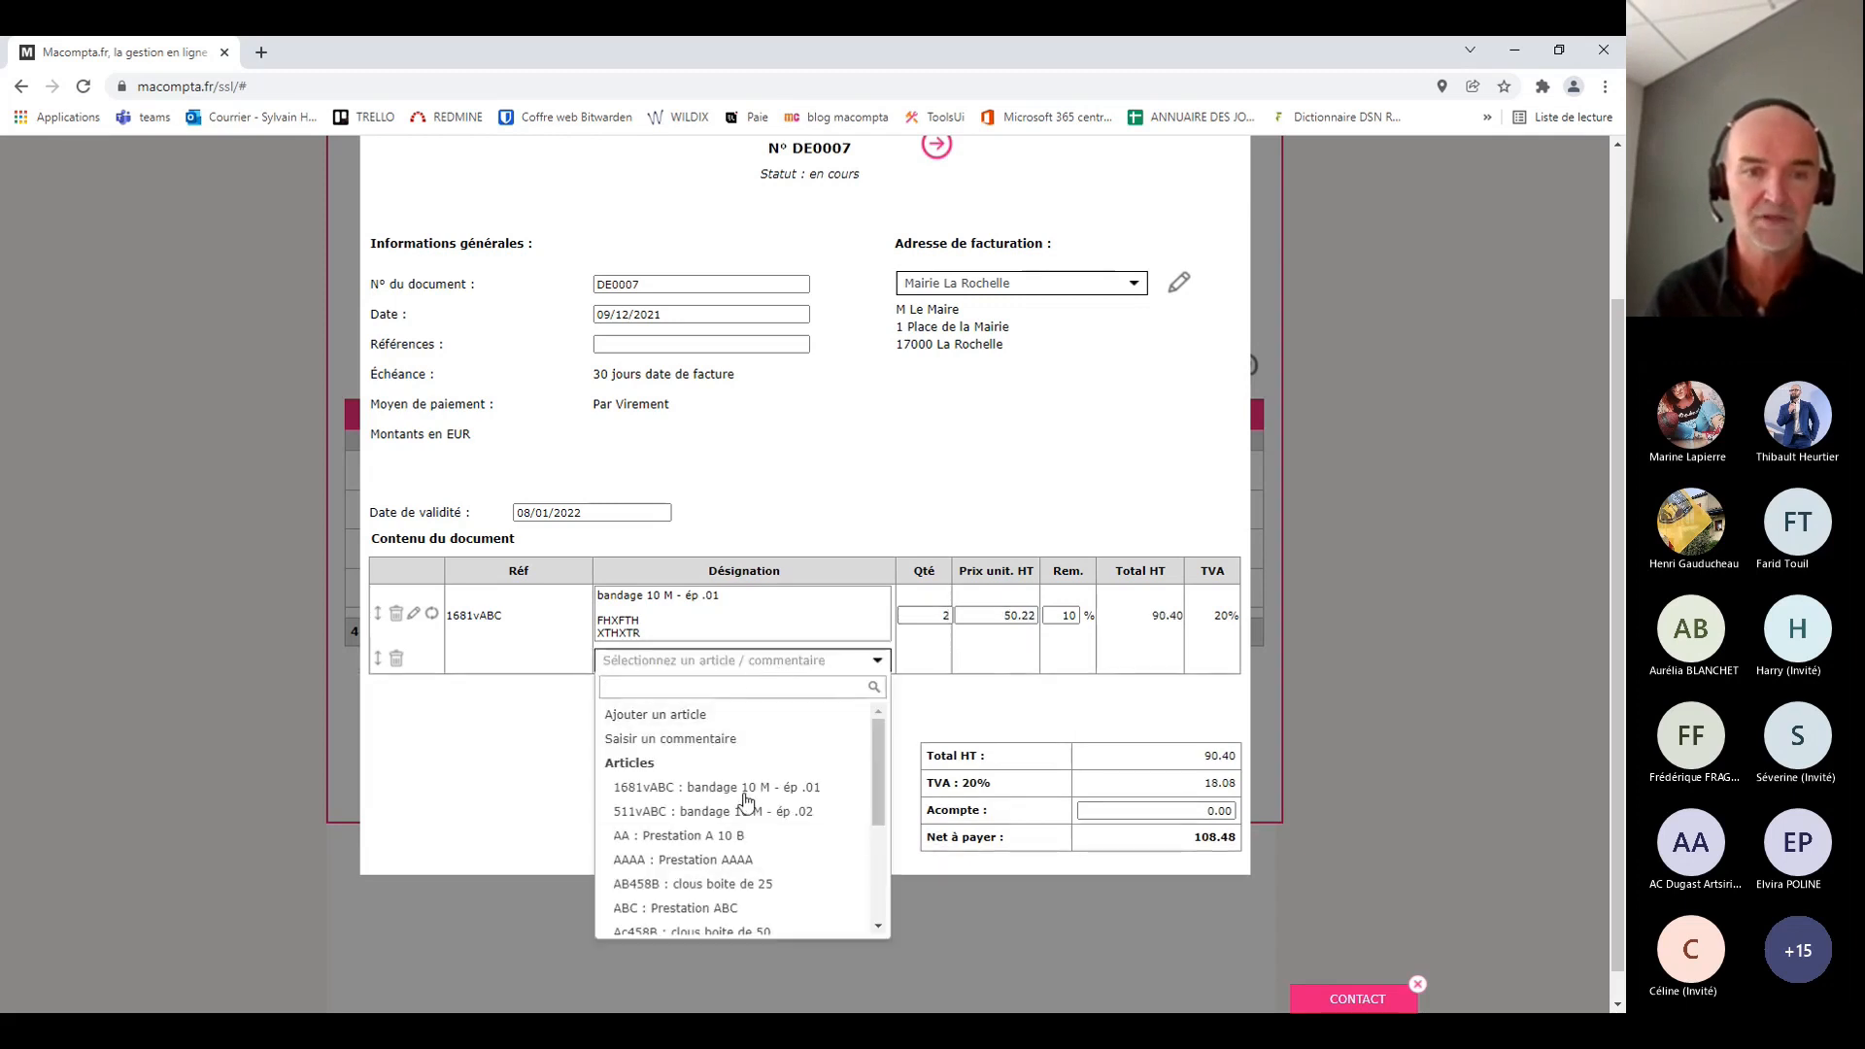
click(743, 836)
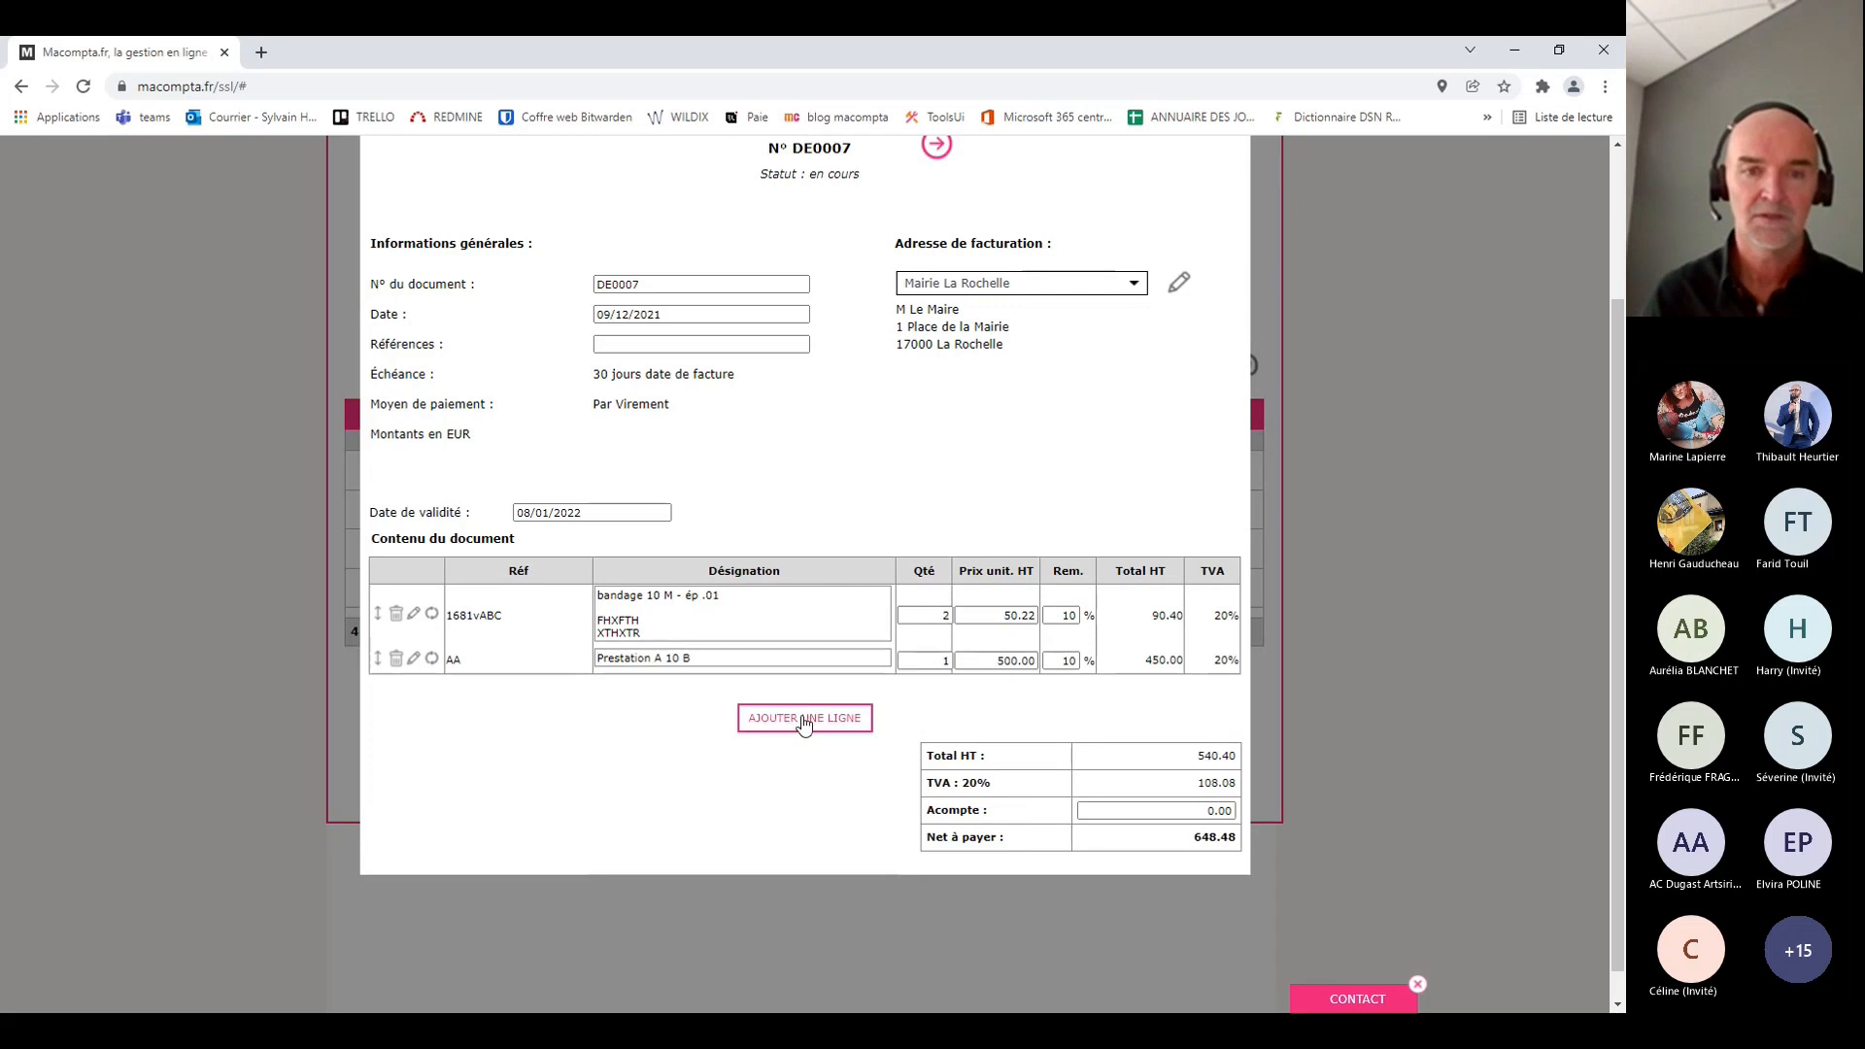
click(805, 724)
click(736, 689)
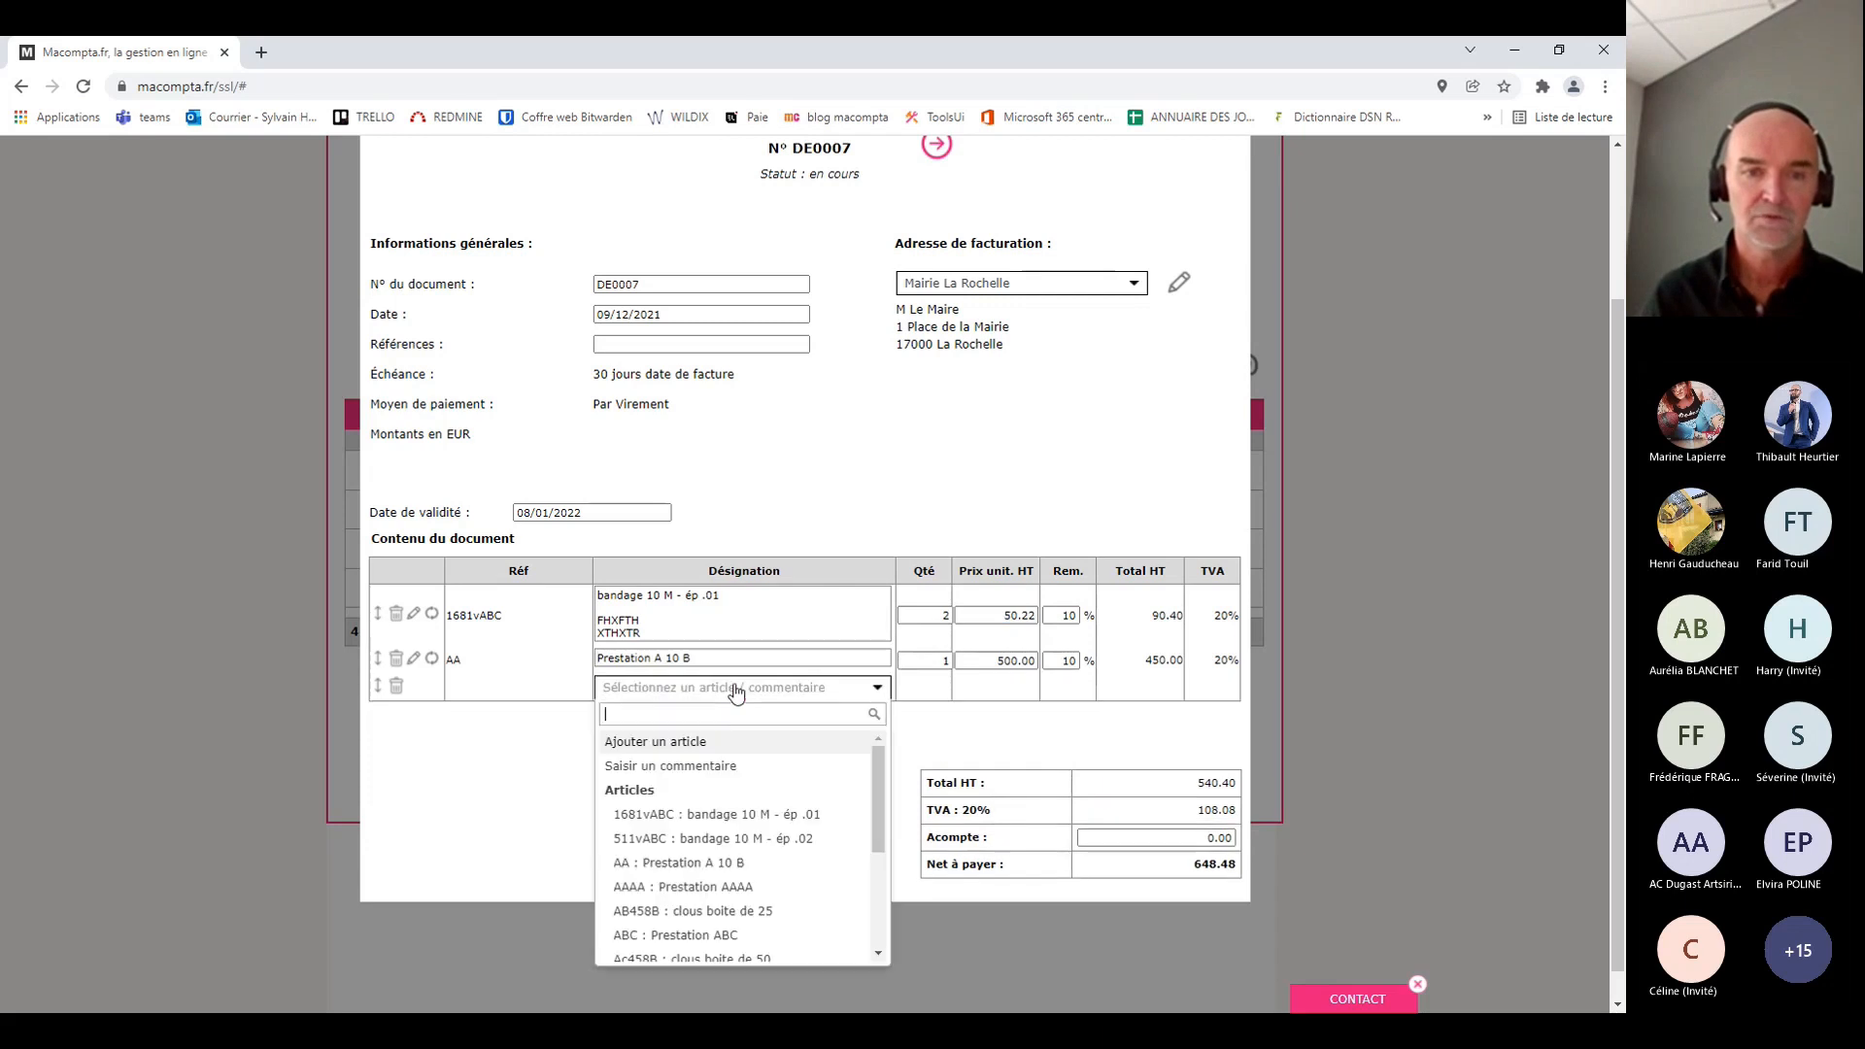
click(731, 942)
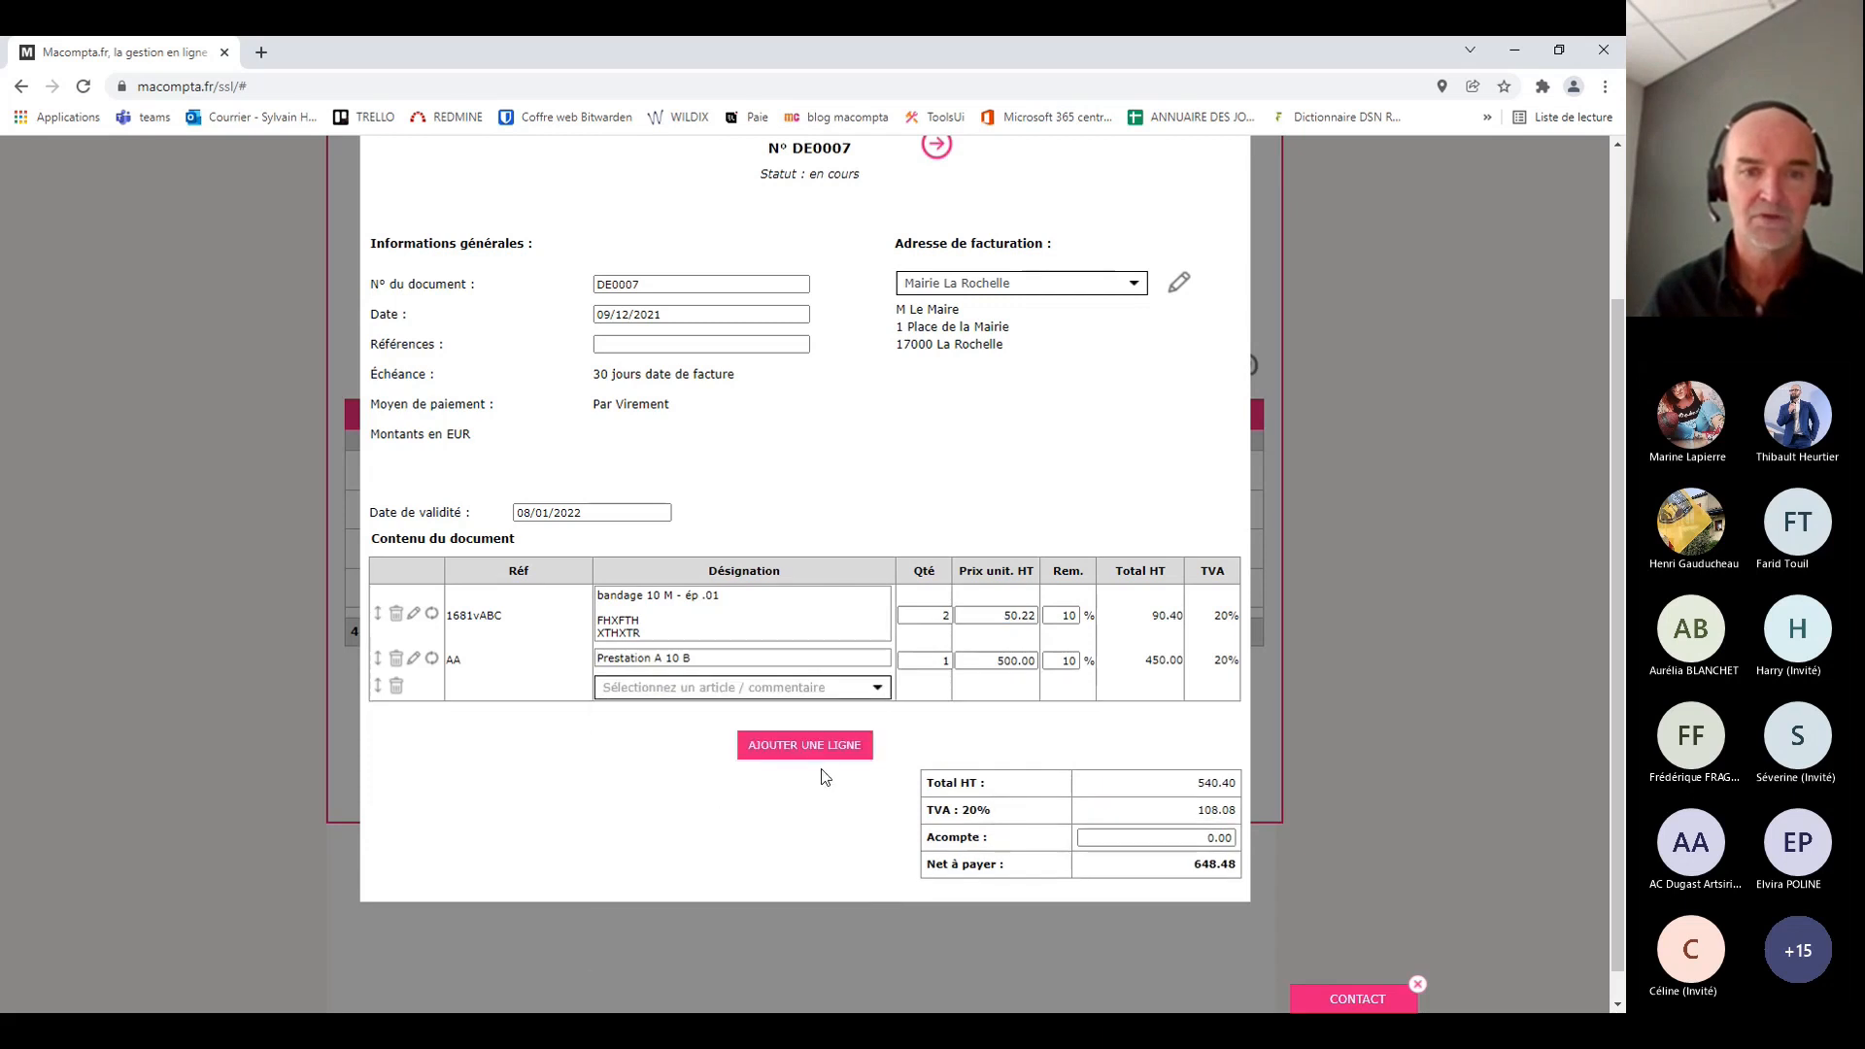
click(825, 688)
click(714, 923)
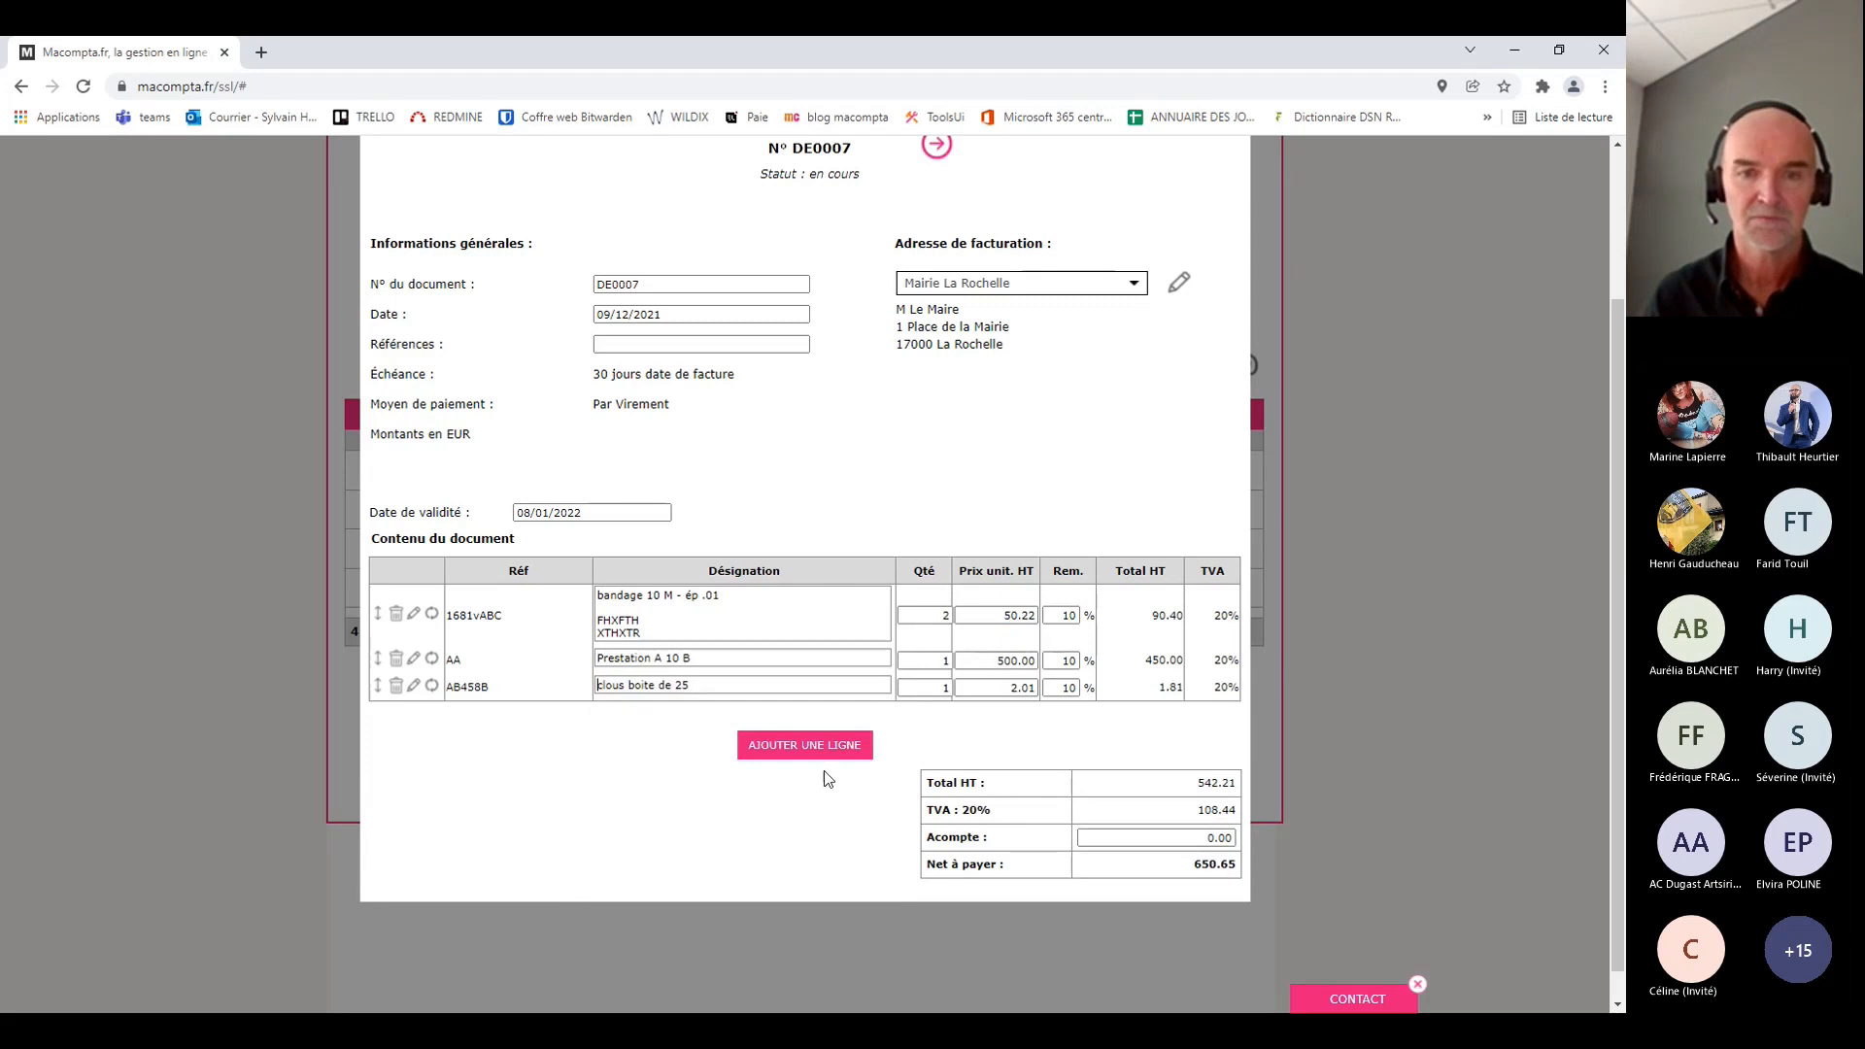
Insert the stored comment about livraison Franco, garantie 2 ans on a new line, and delete that line
click(793, 751)
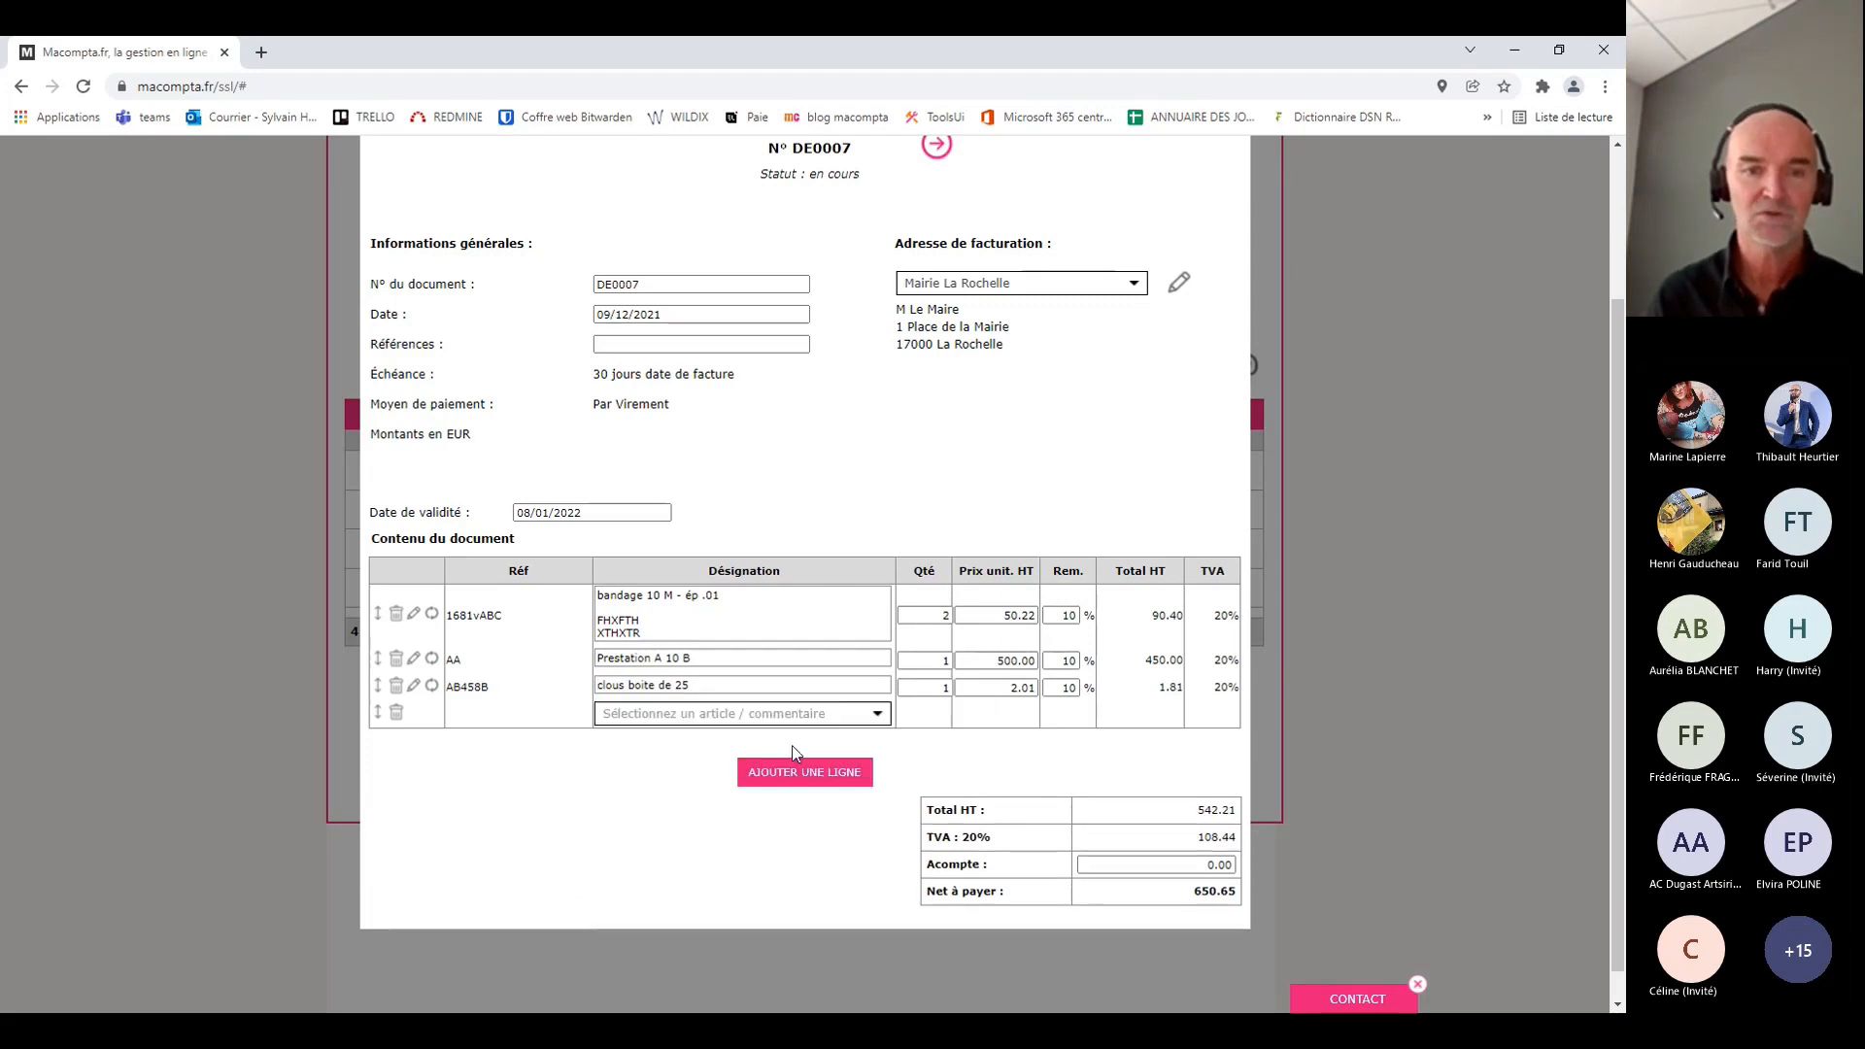
click(754, 716)
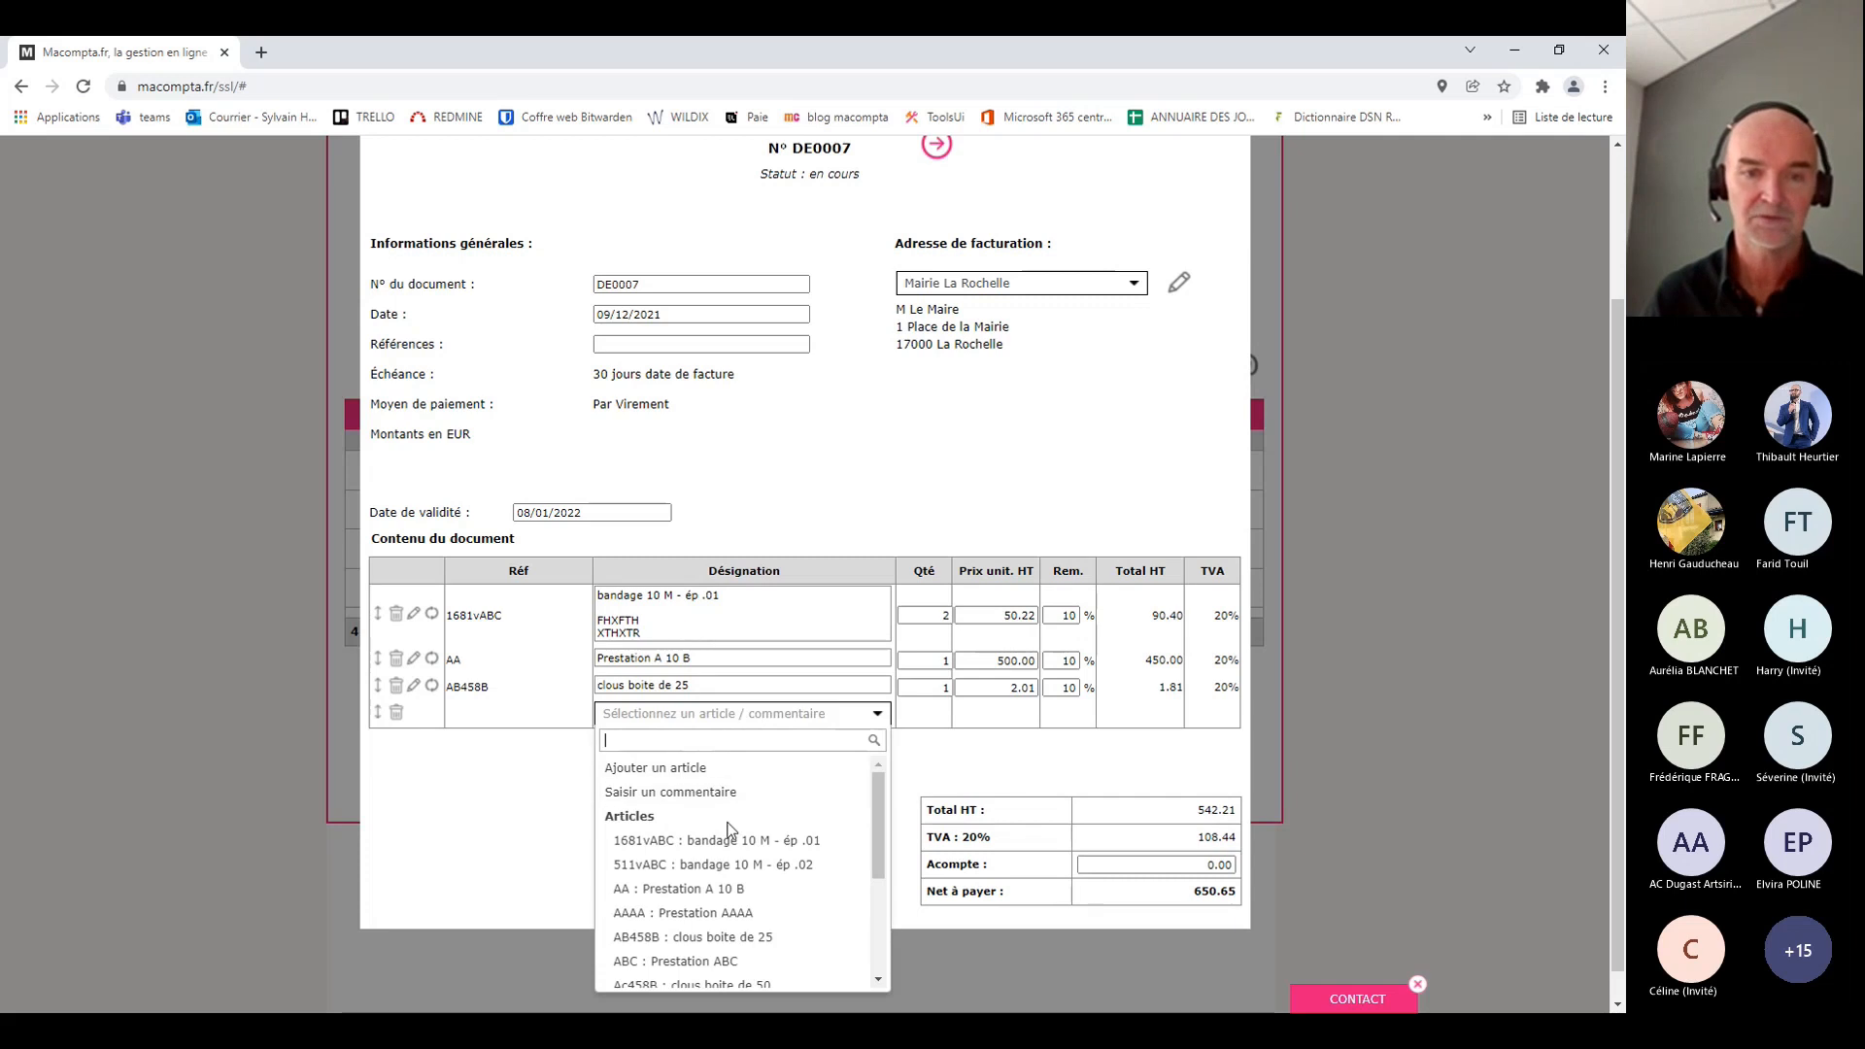
scroll(729, 836, down, 3)
click(696, 928)
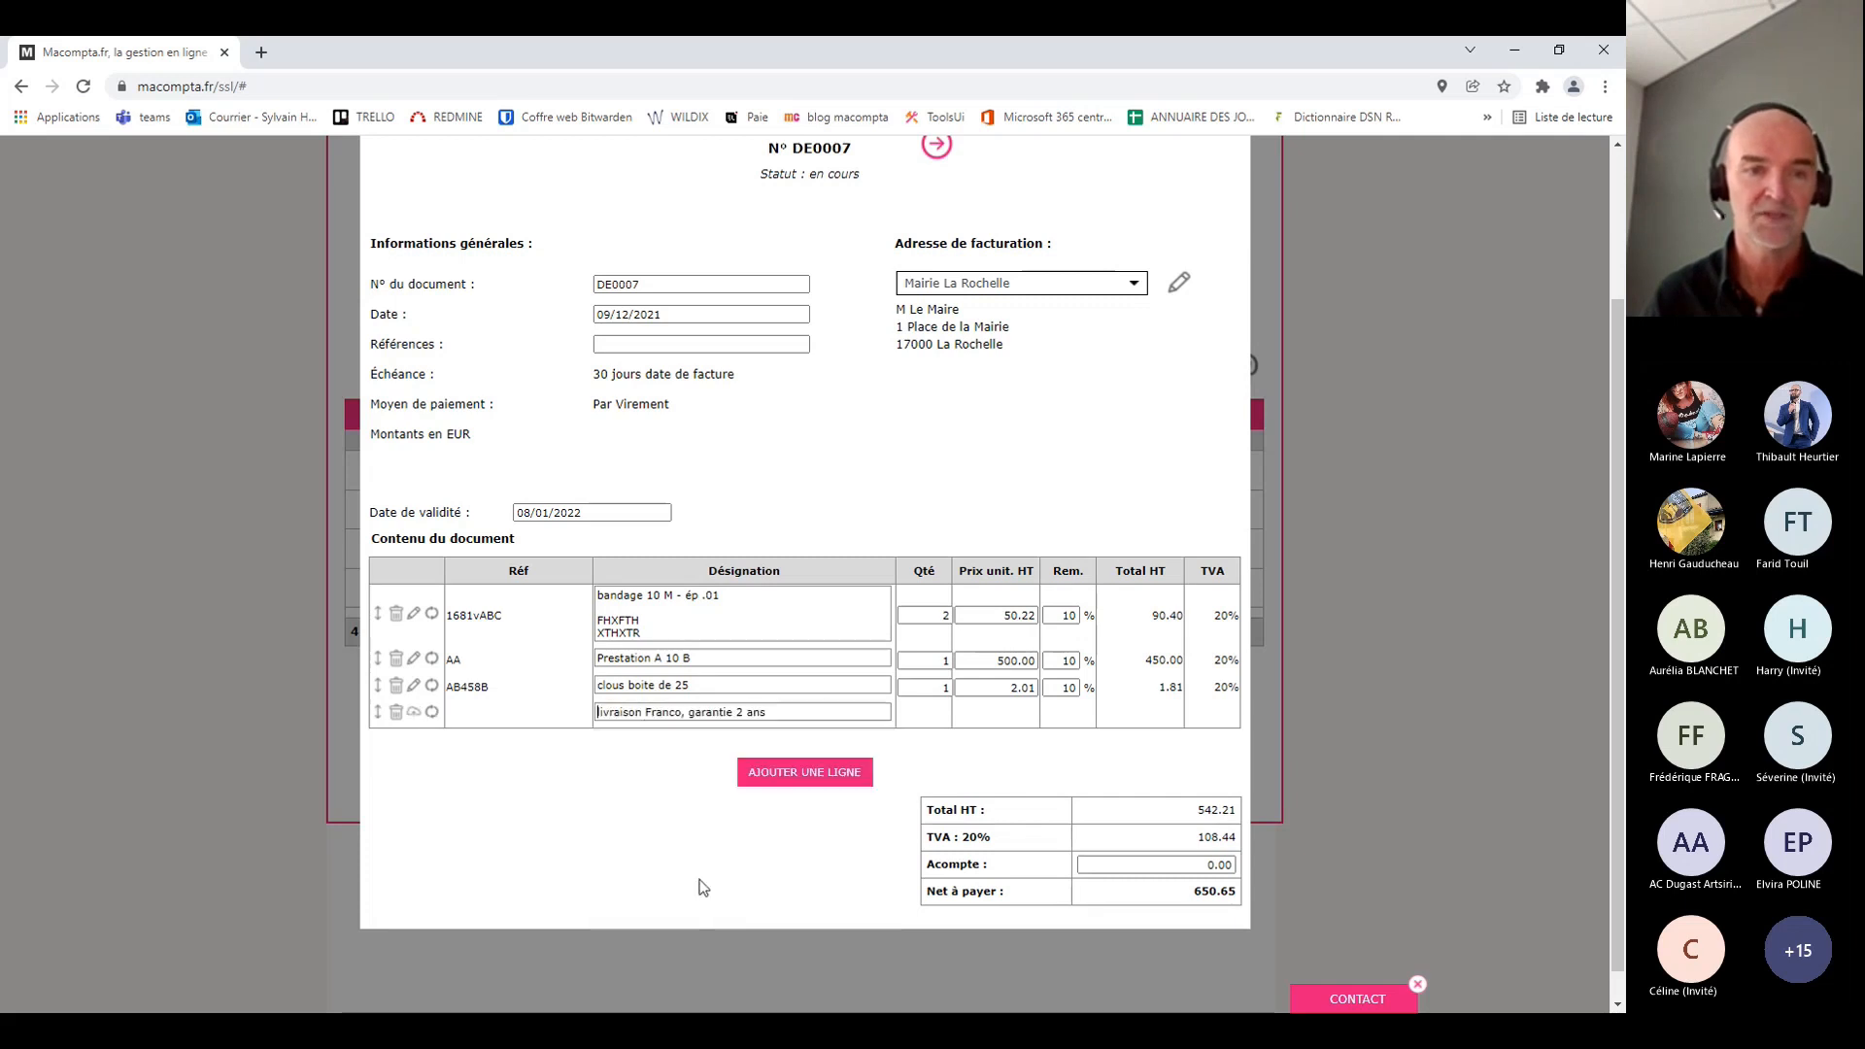
click(395, 715)
Add a free comment line reading CBWDGFNWDFH at the end of the quote's content
click(823, 755)
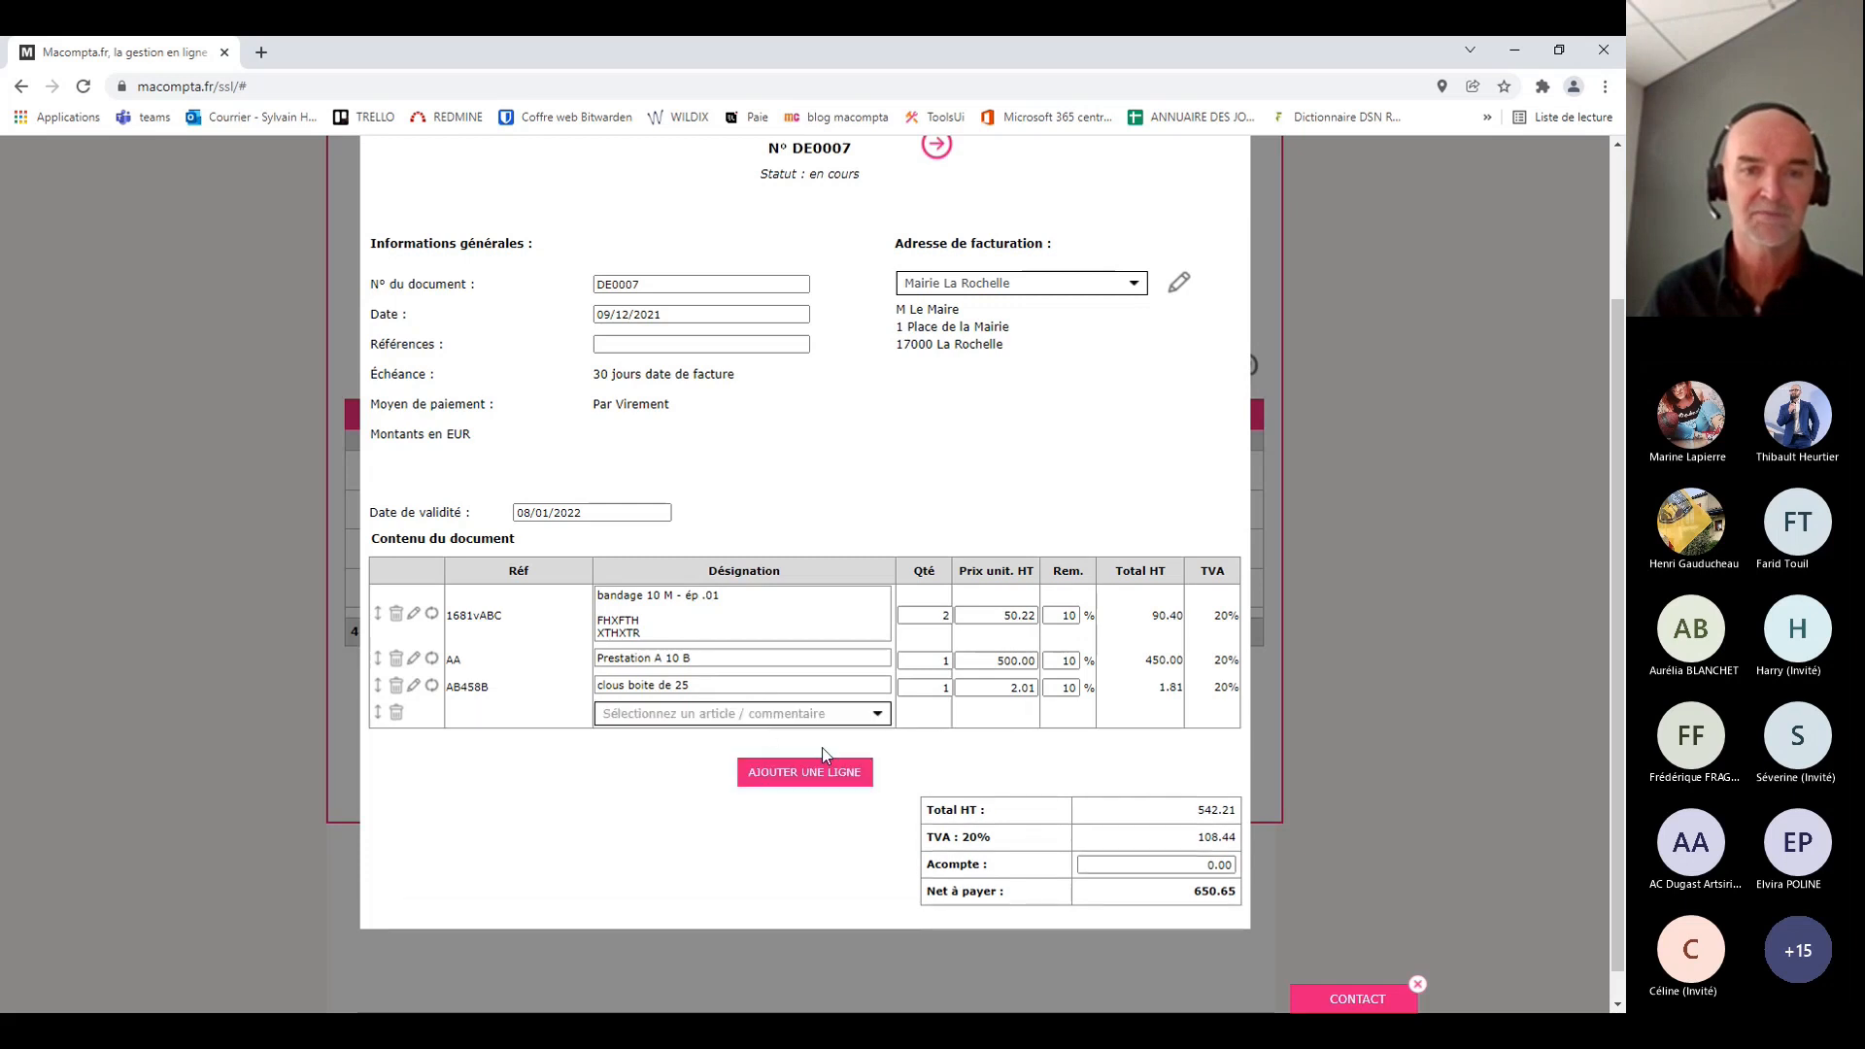
click(742, 720)
click(717, 794)
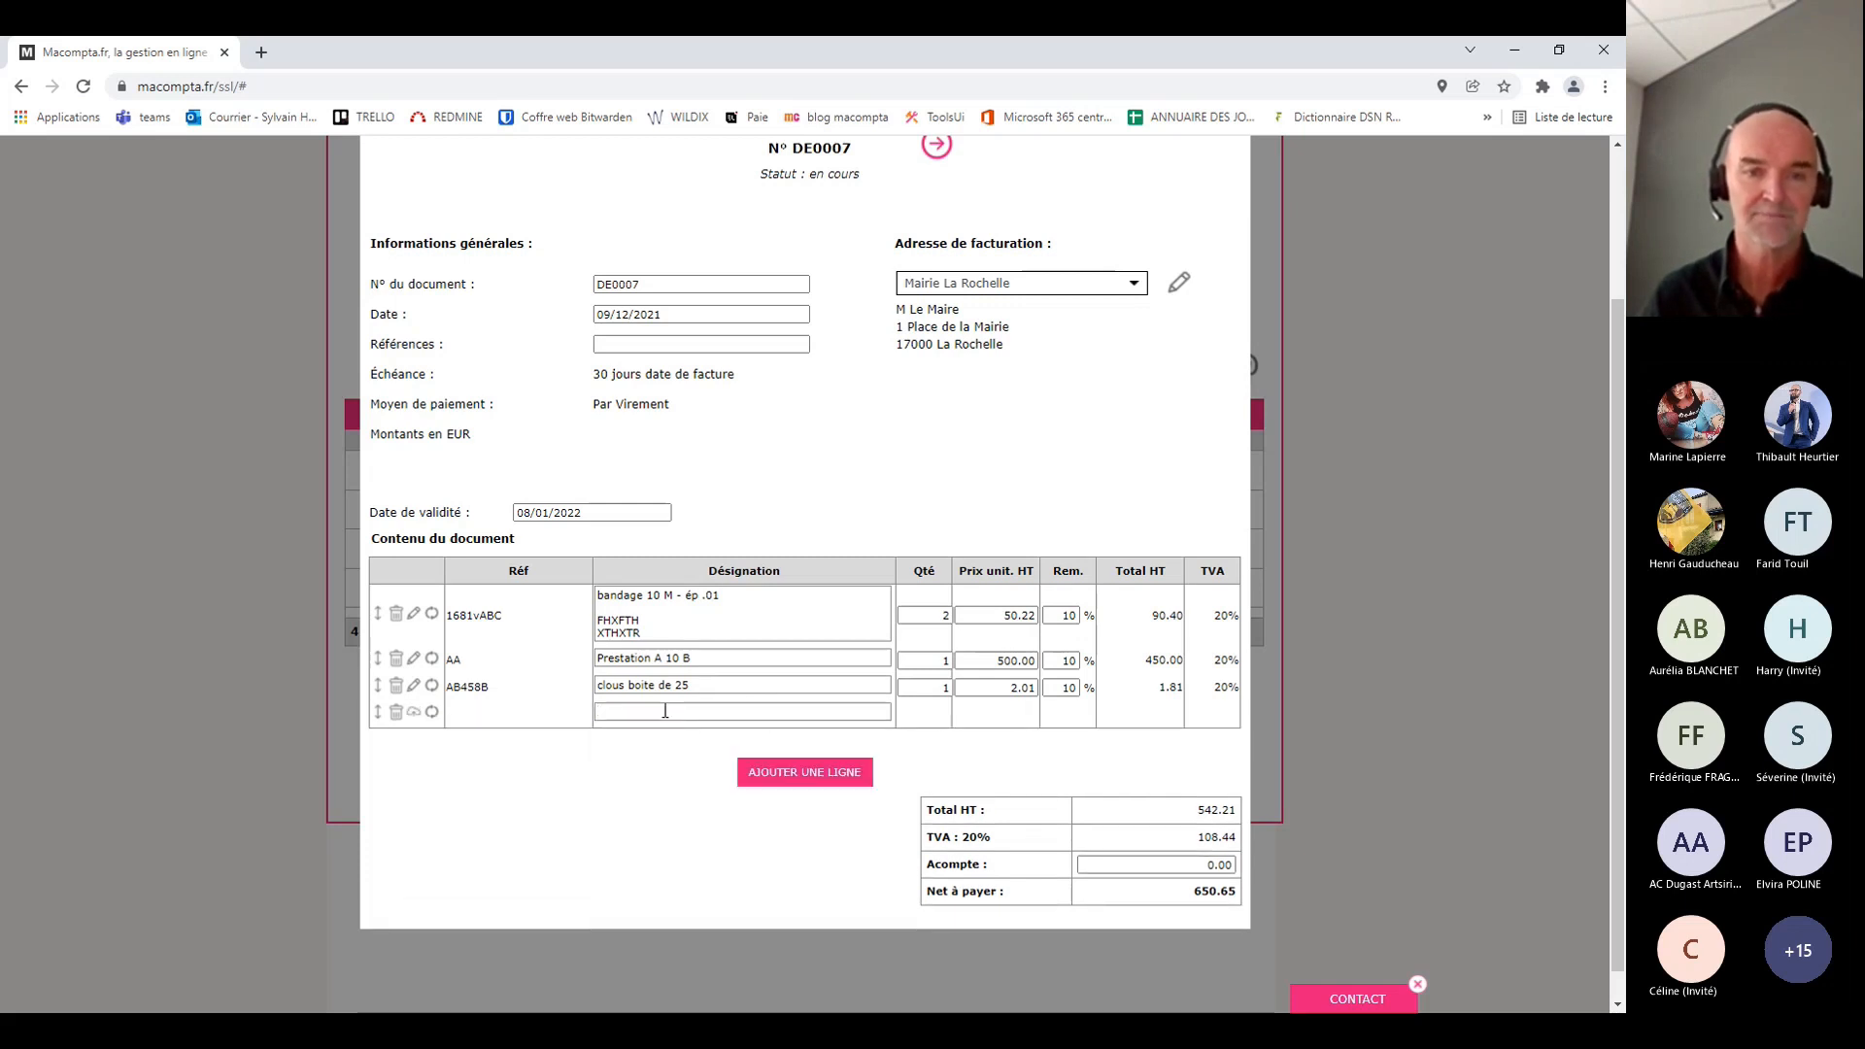
text(CBWDGFNWDFH)
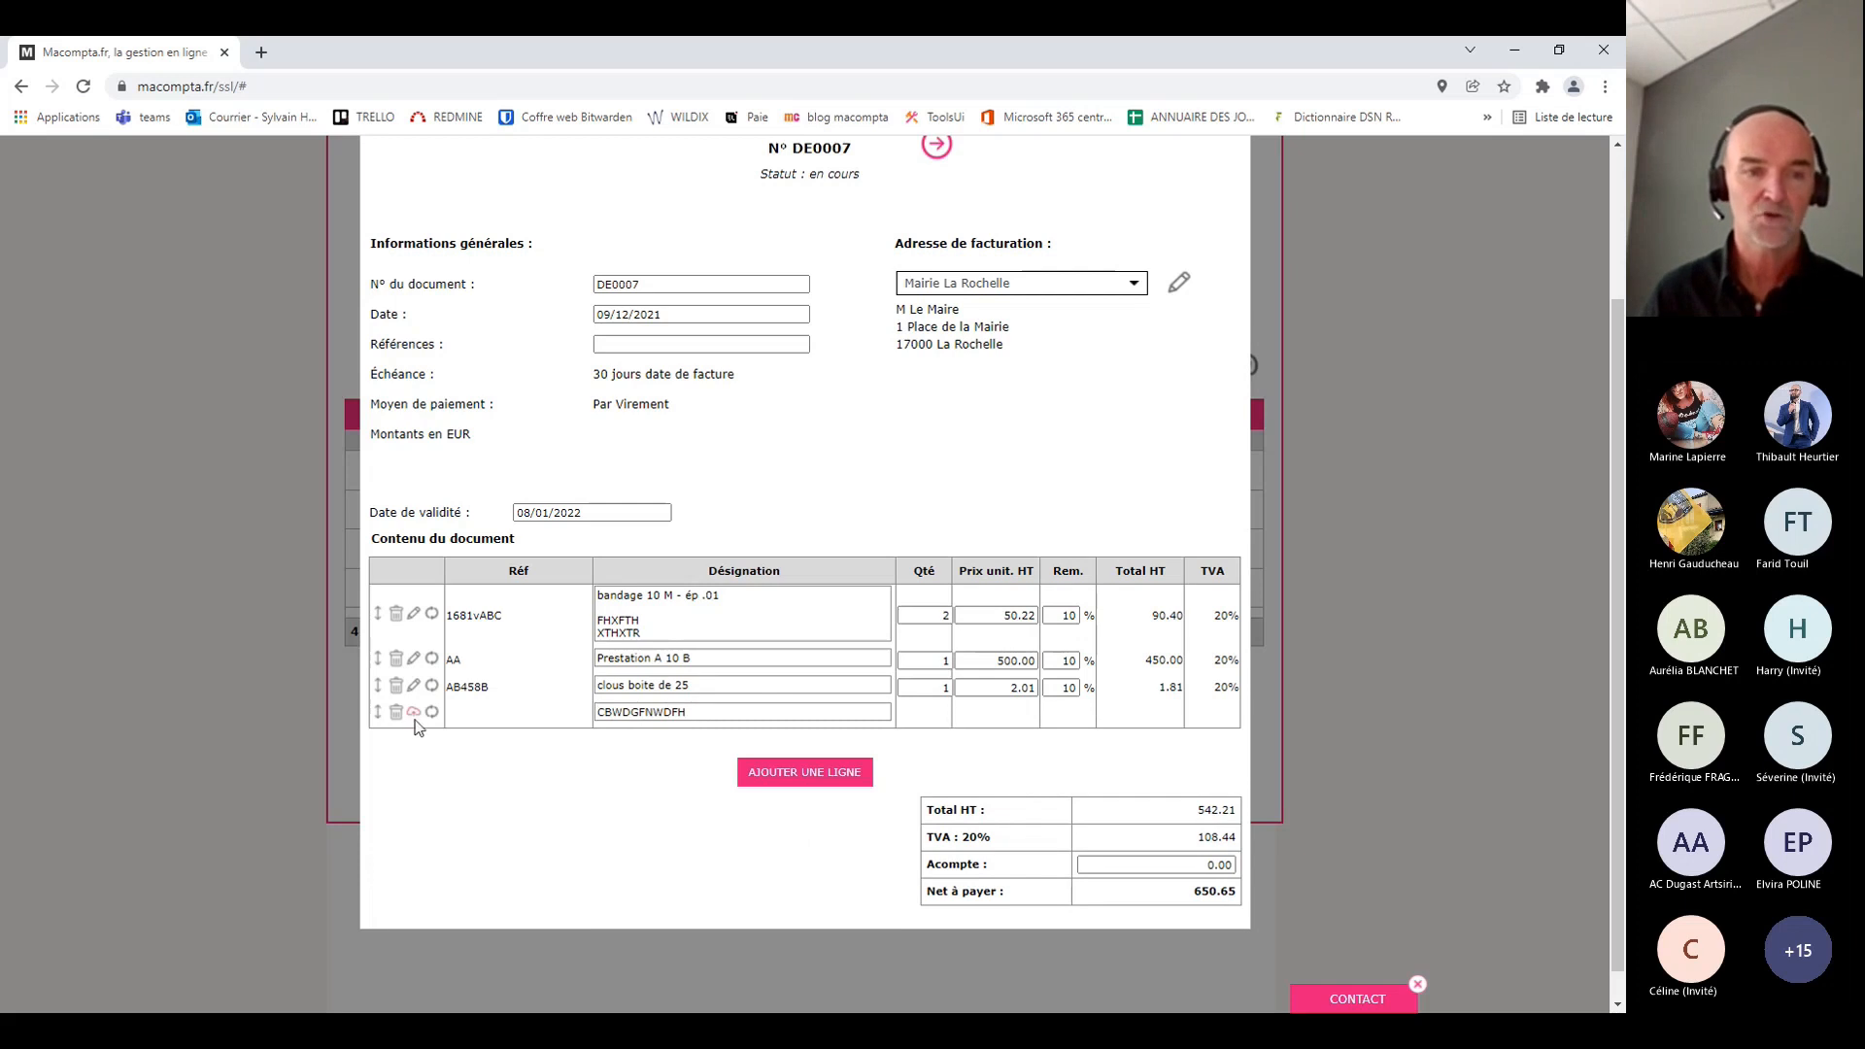
Save the new comment line as a reusable comment with the reference COMMENTA
click(412, 713)
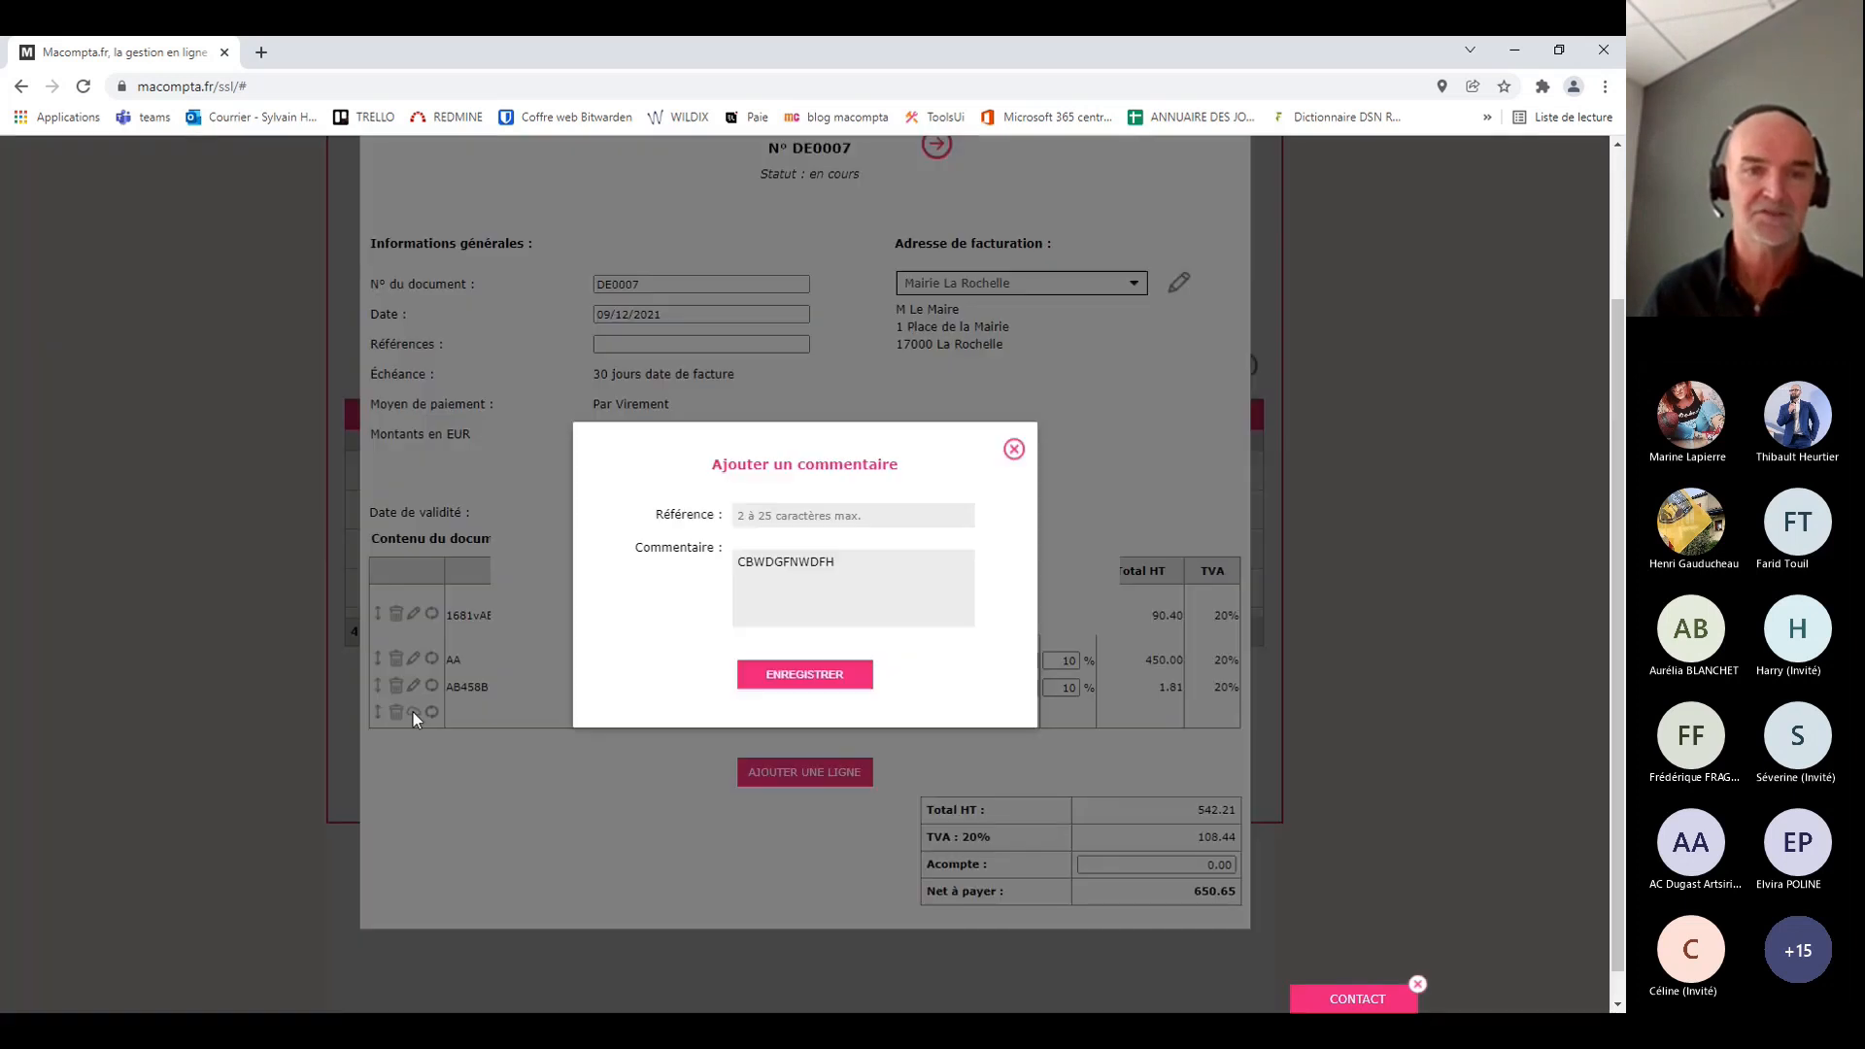
click(772, 517)
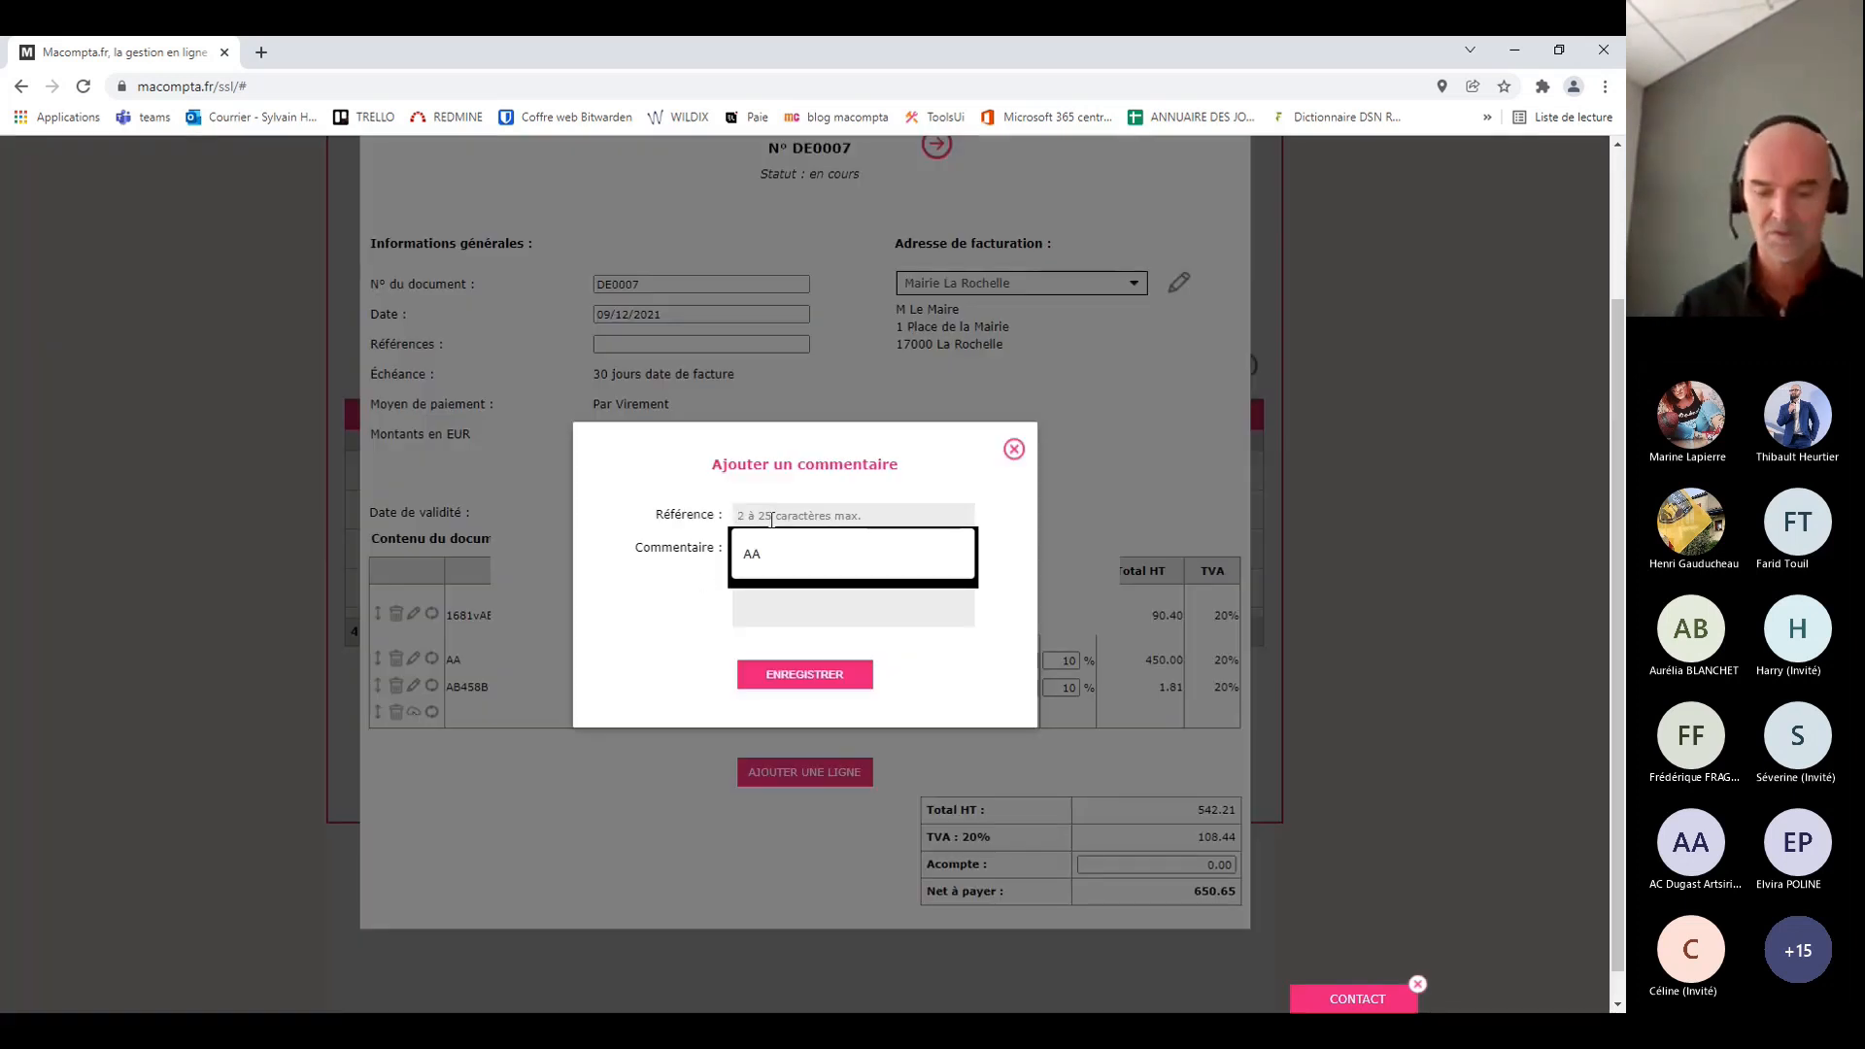
text(COMMENTA)
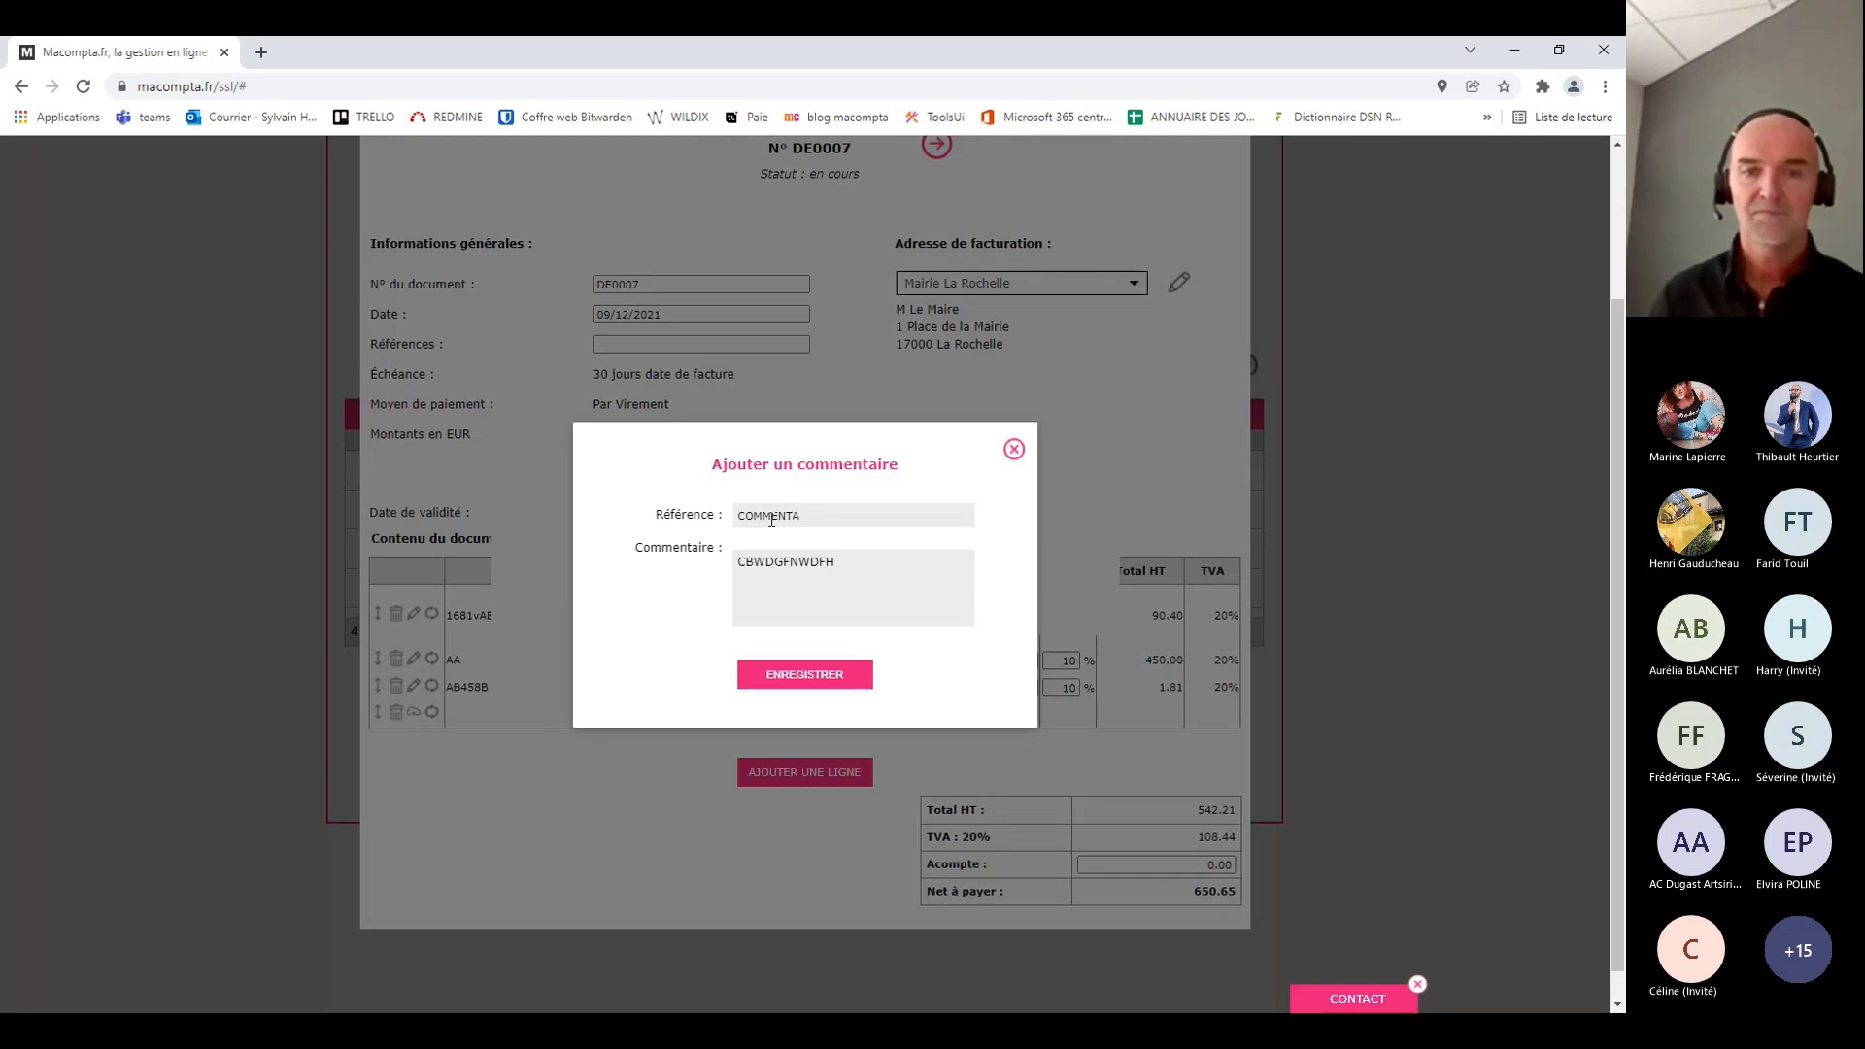
click(816, 672)
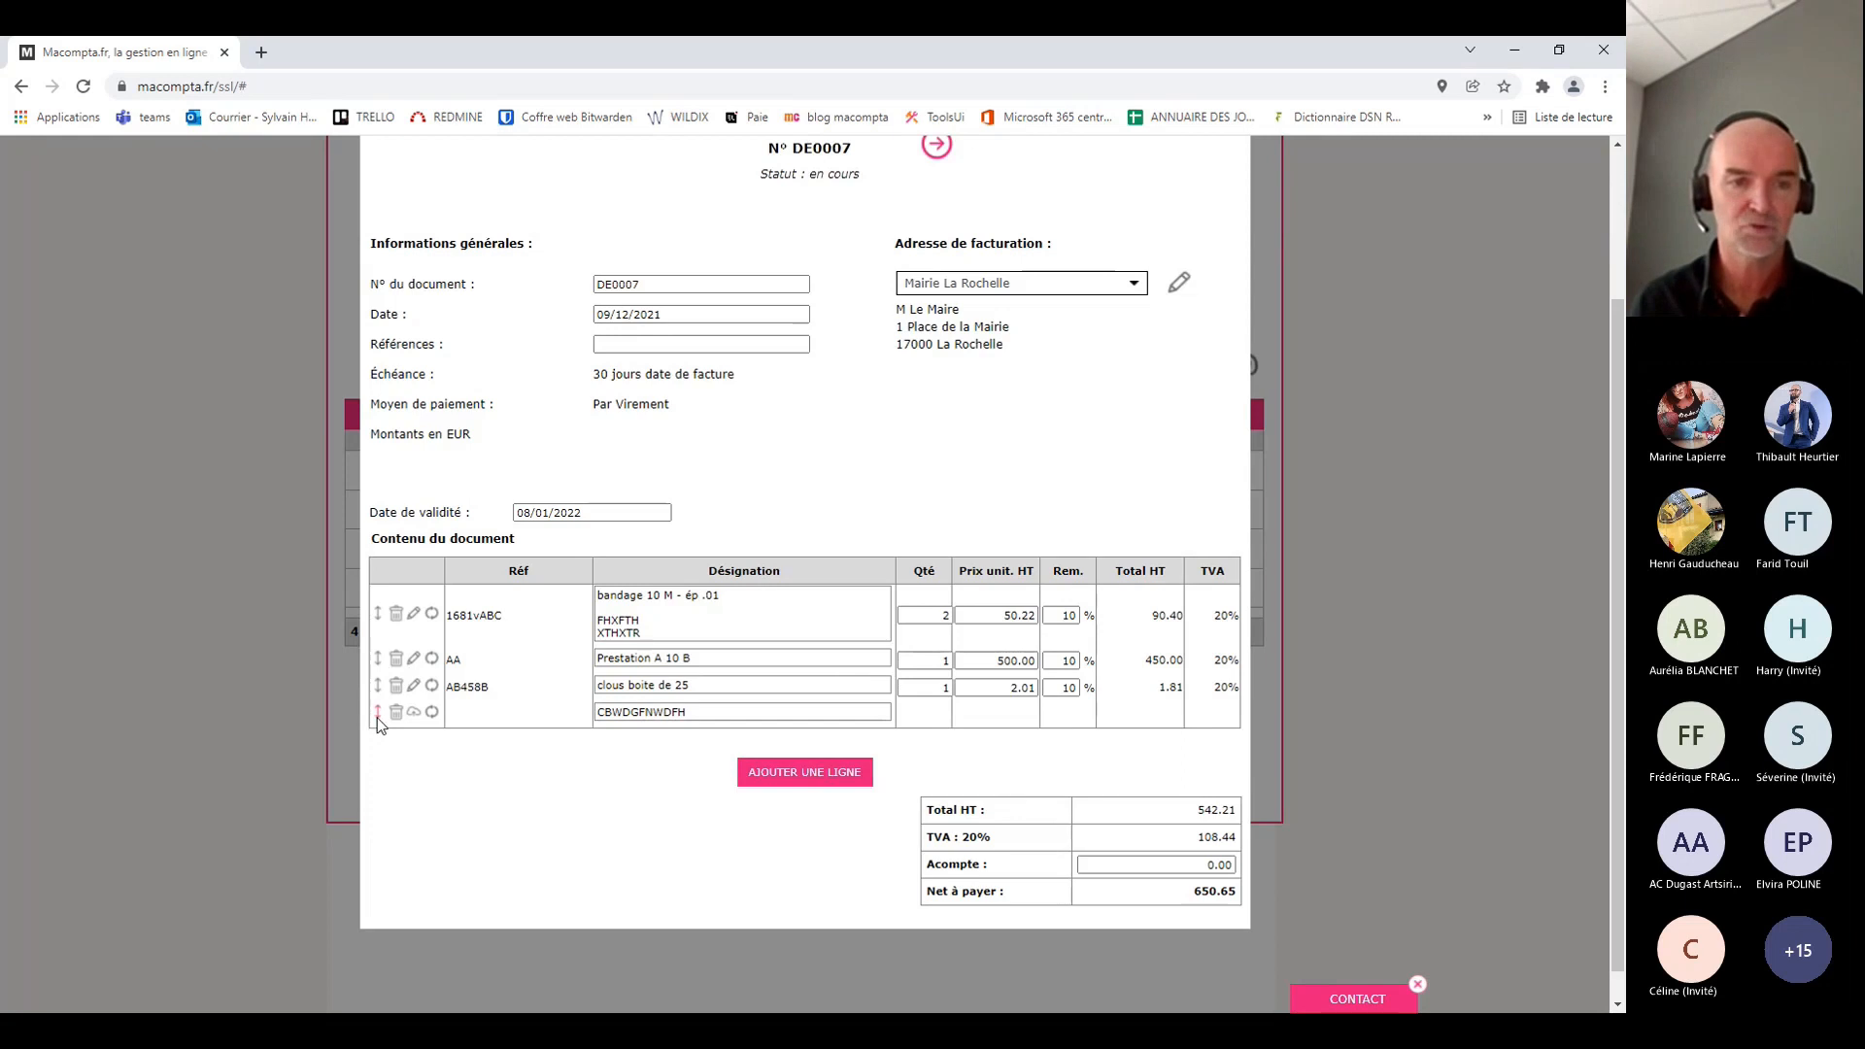
Move the clous boite de 25 line above Prestation A 10 B, and view its article record without changing it
drag(379, 696, 381, 651)
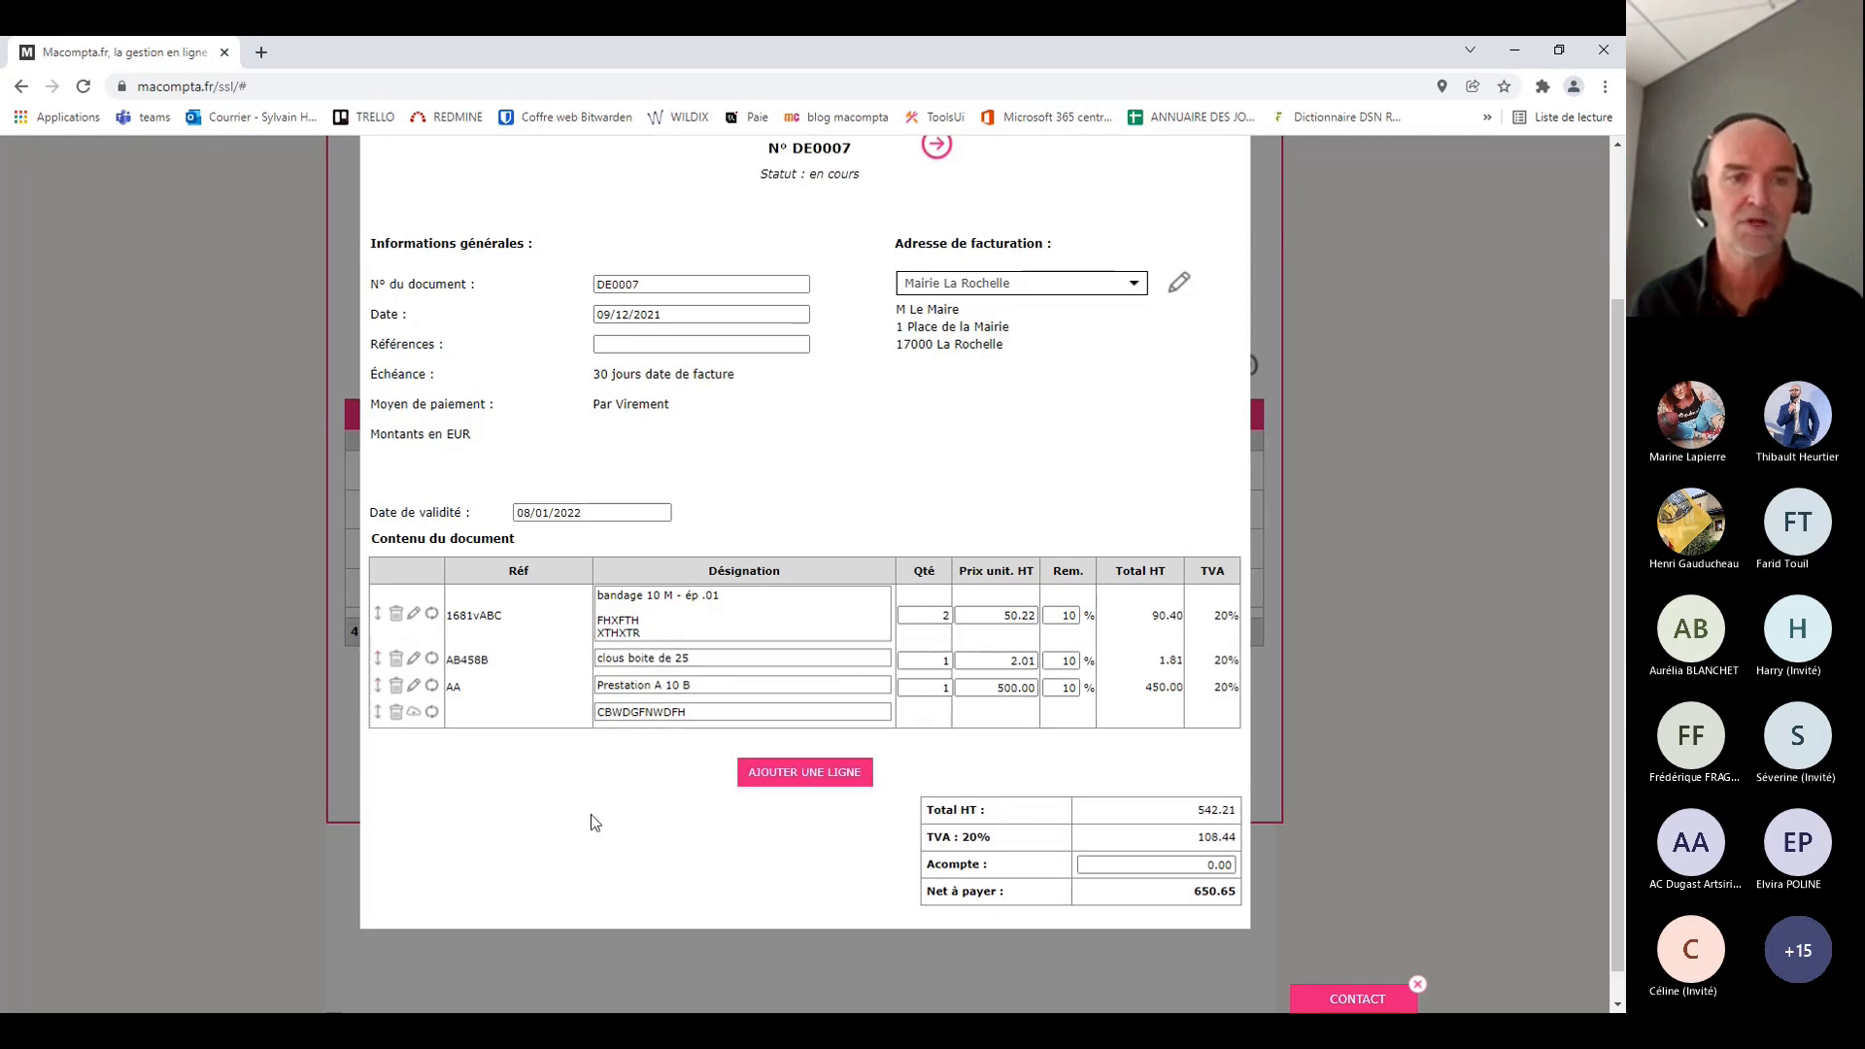
click(412, 661)
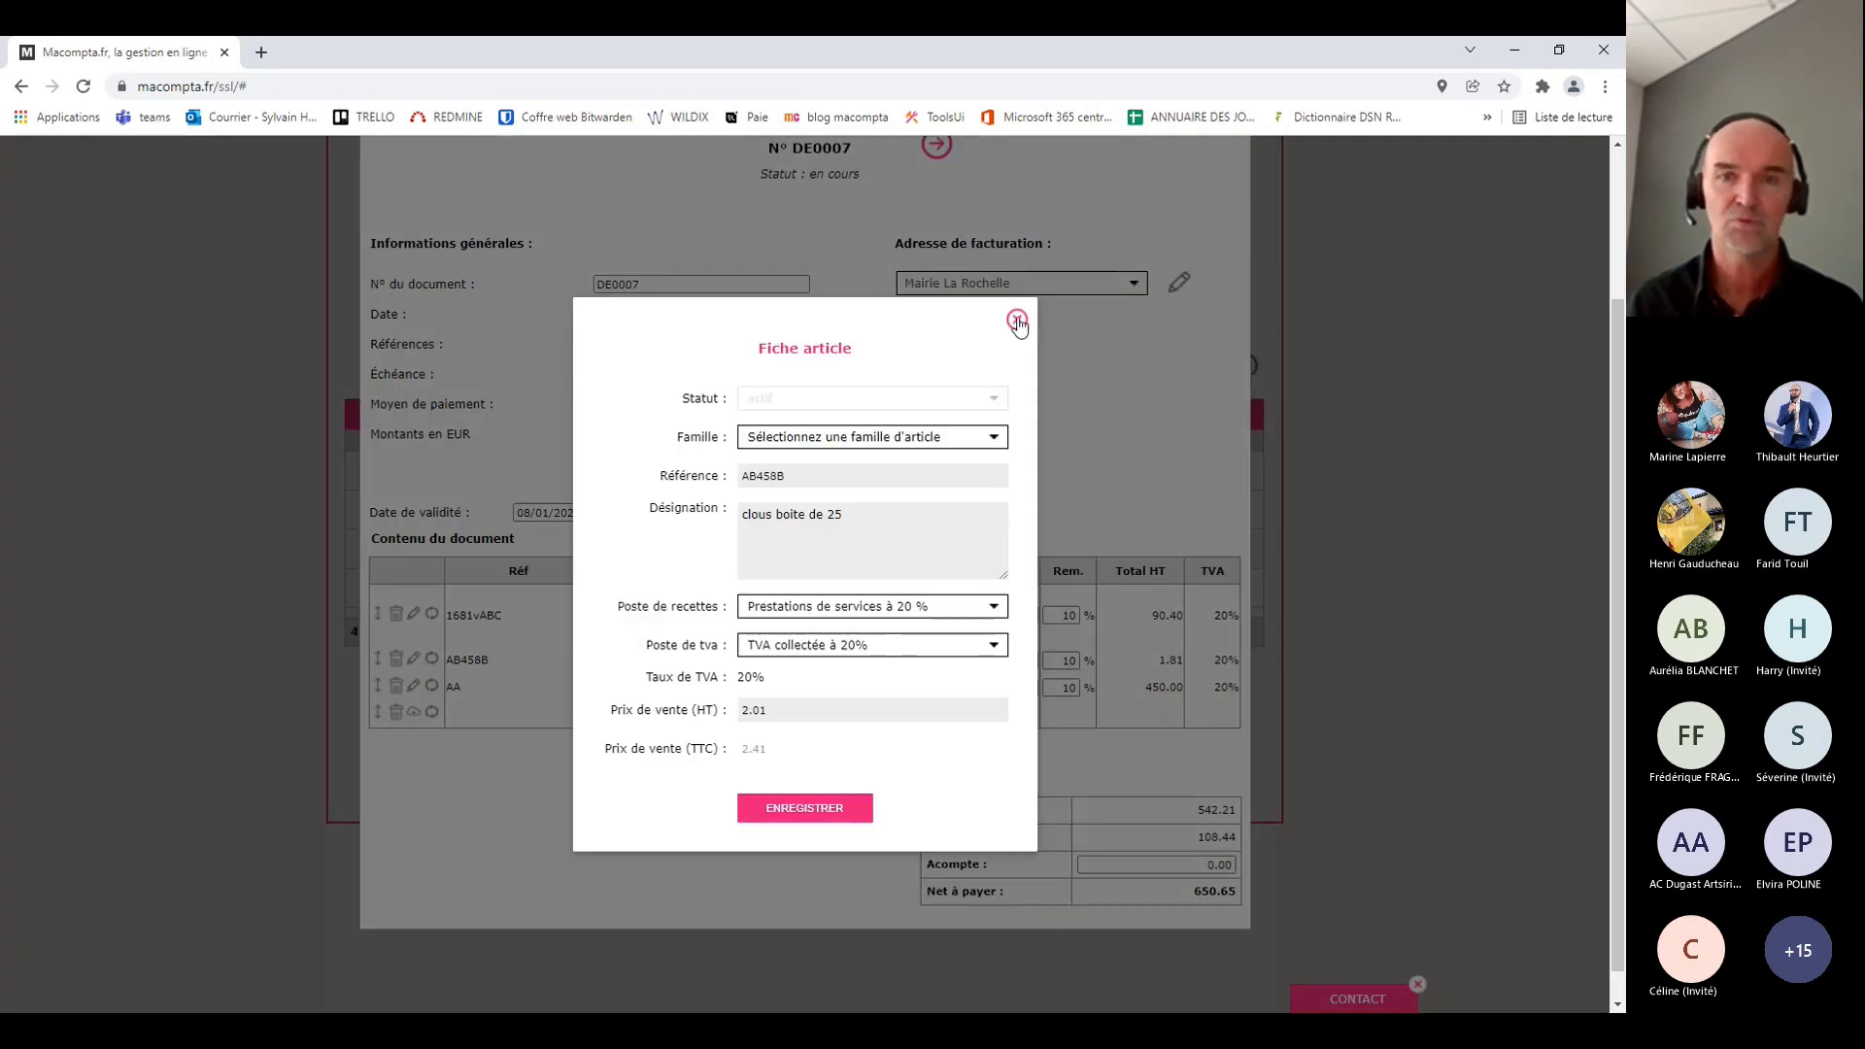
click(1017, 321)
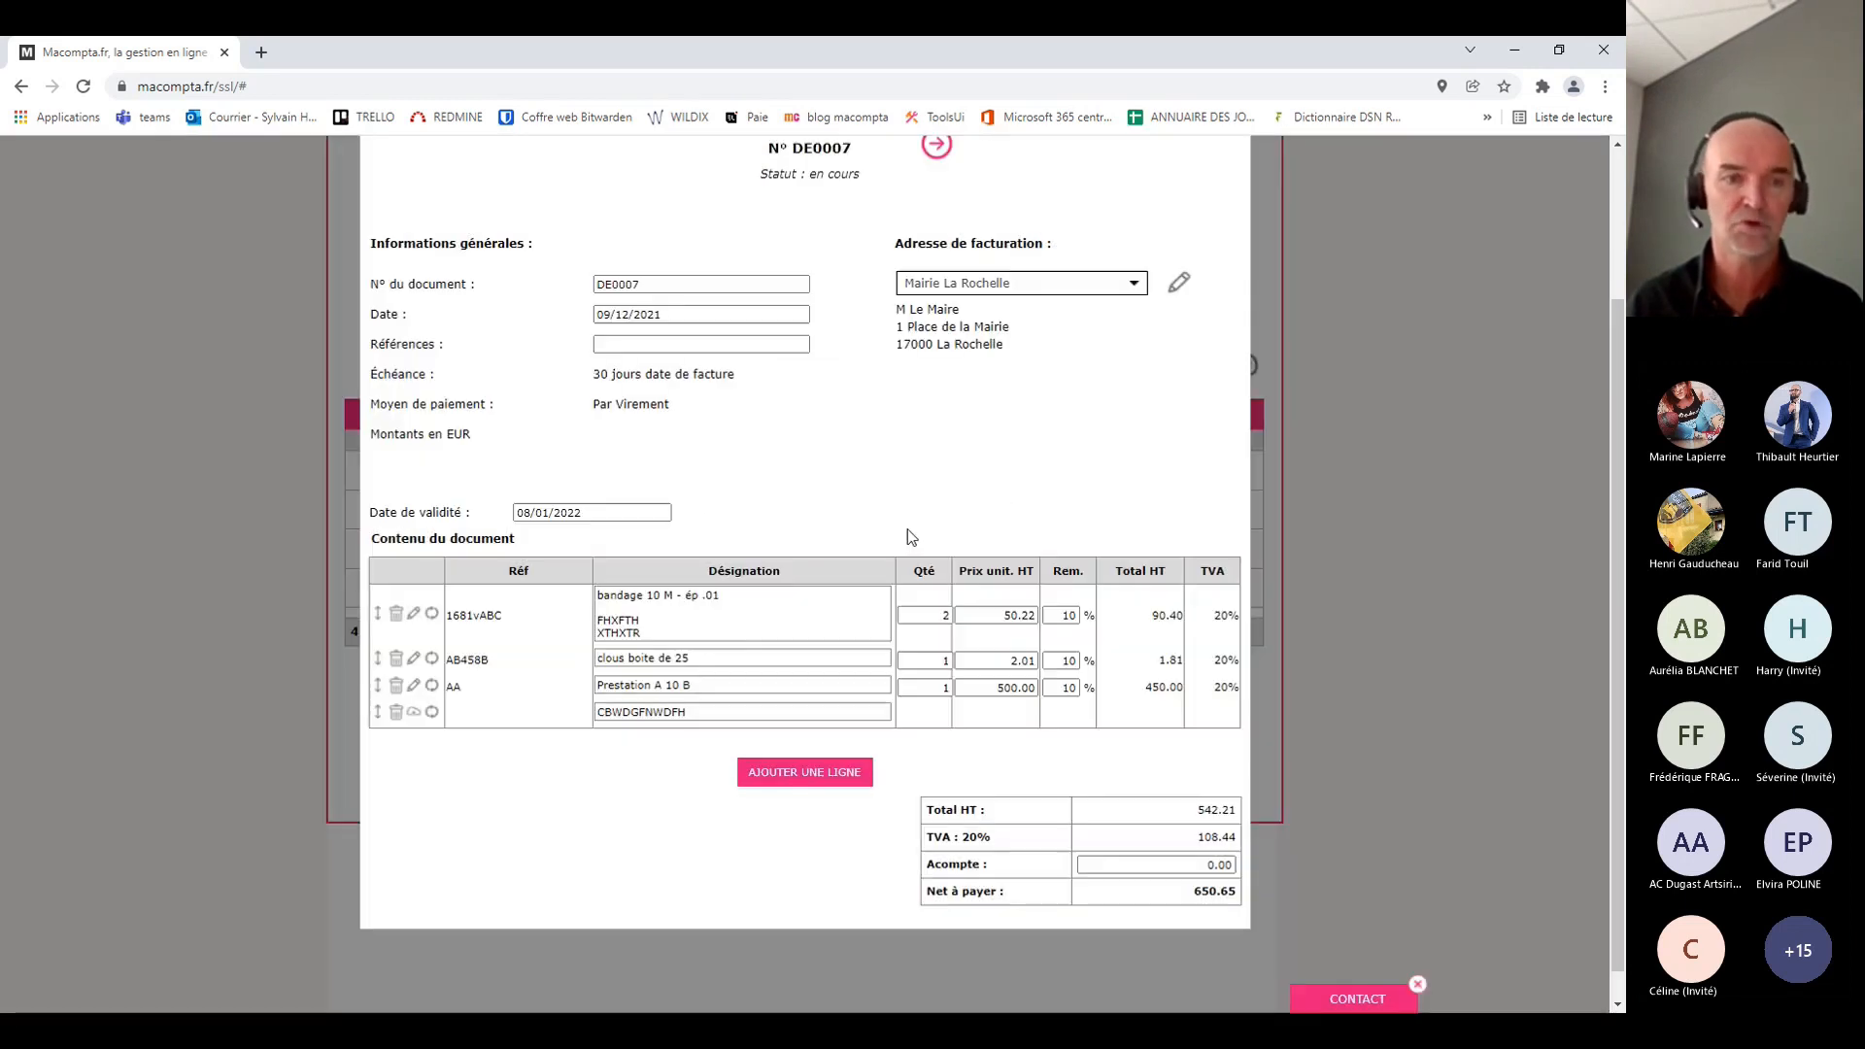
Replace the article on the clous boite de 25 line with AA : Prestation A 10 B
click(431, 660)
click(799, 662)
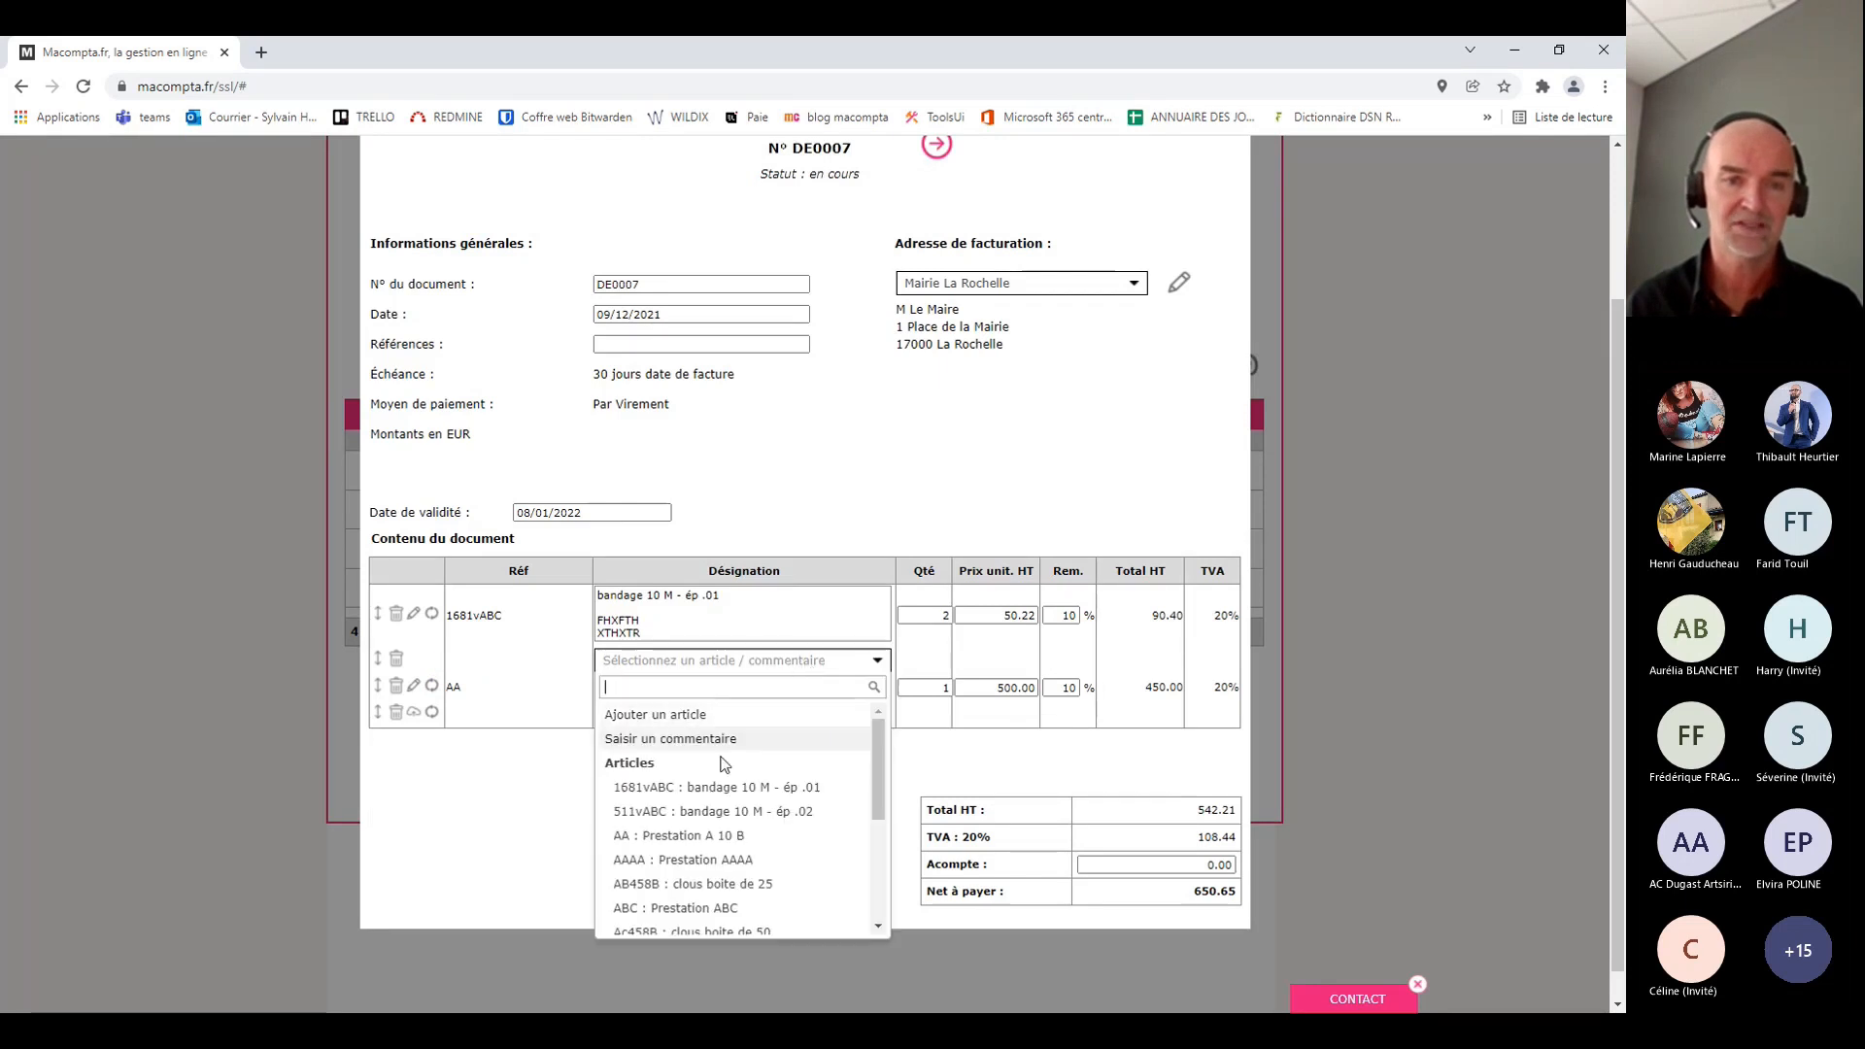
click(729, 836)
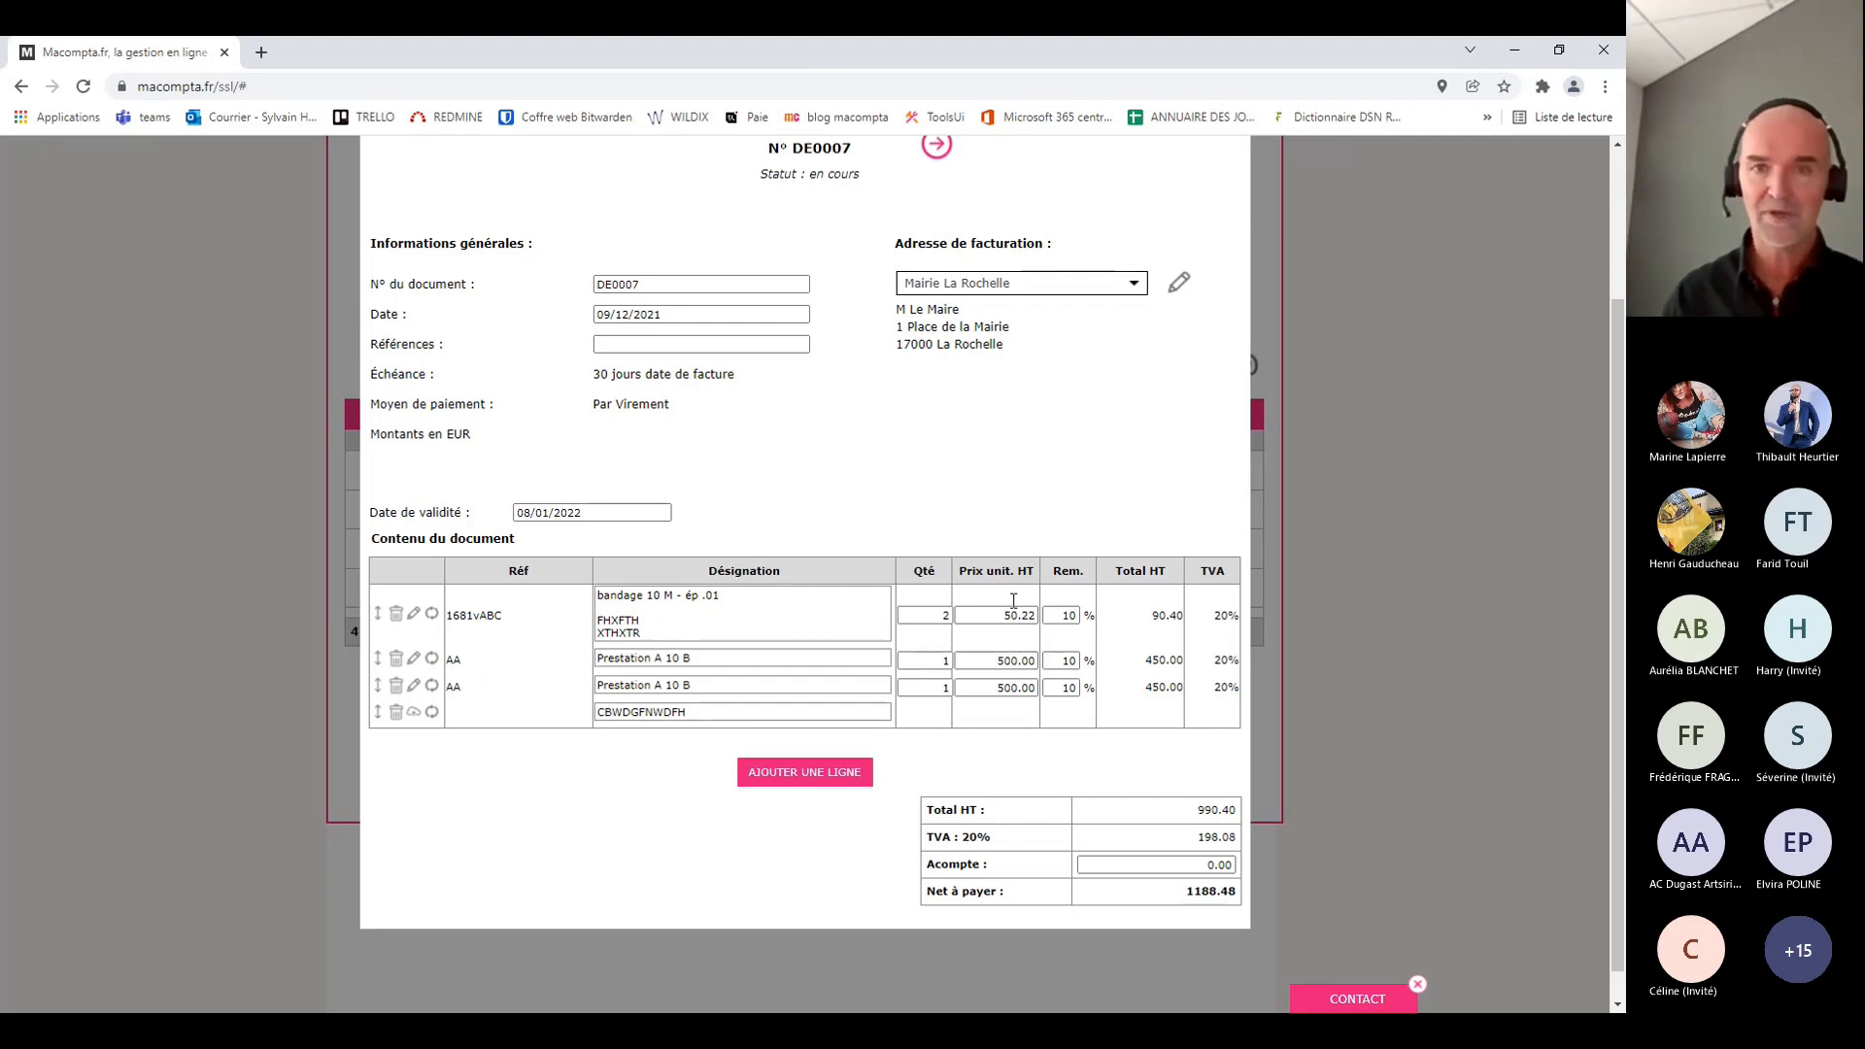
Export the quote as a PDF and open the downloaded file
scroll(910, 729, up, 2)
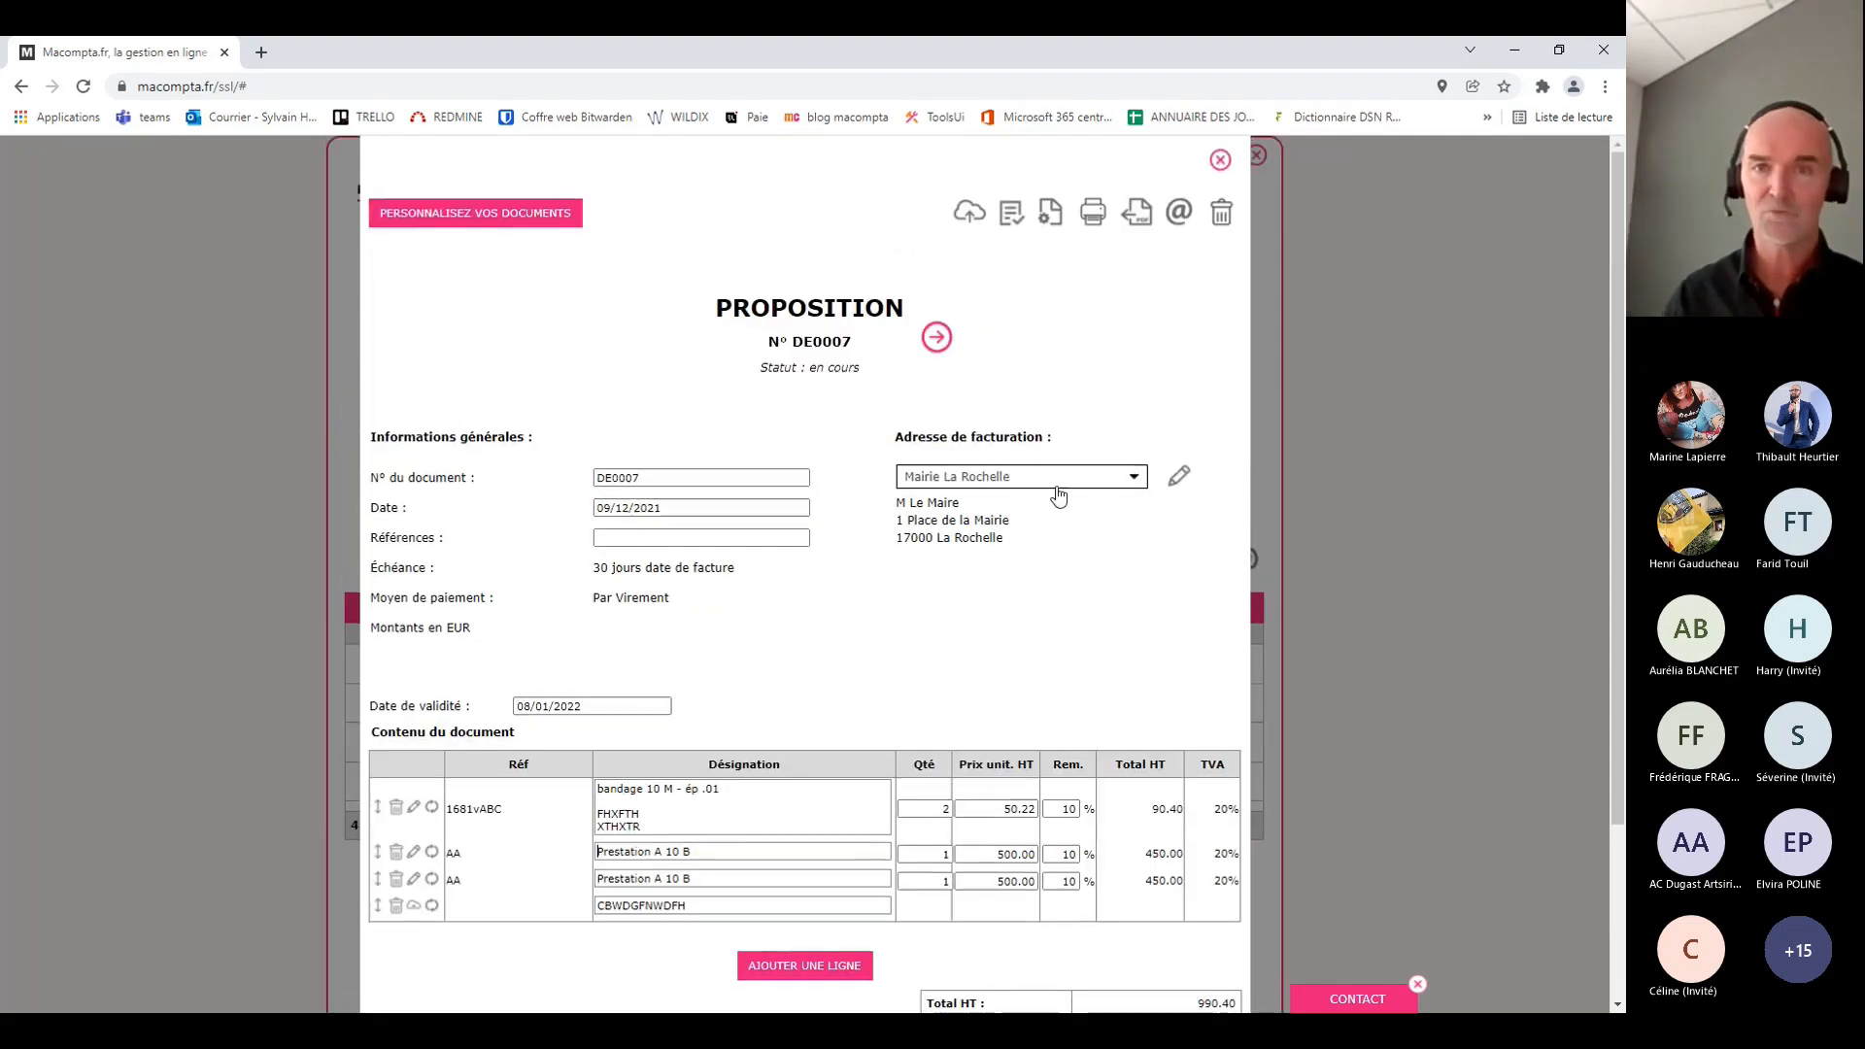
click(1137, 210)
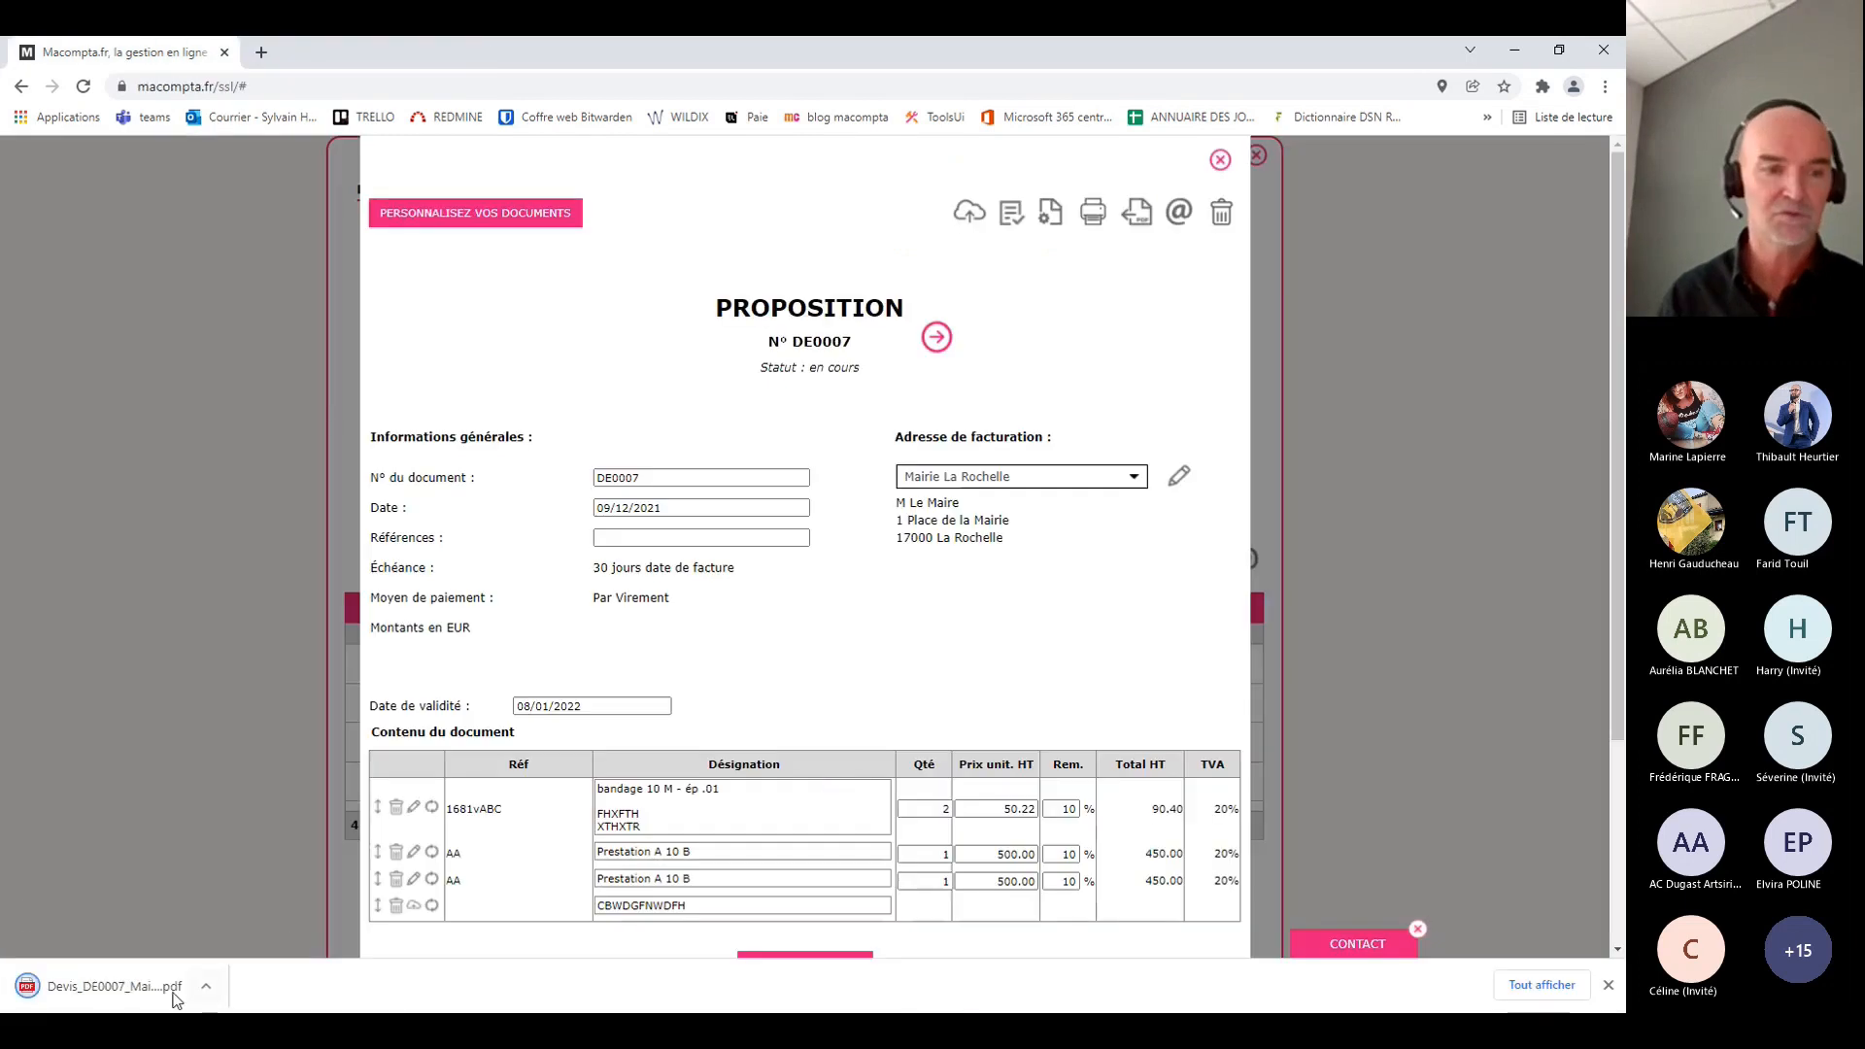
click(107, 986)
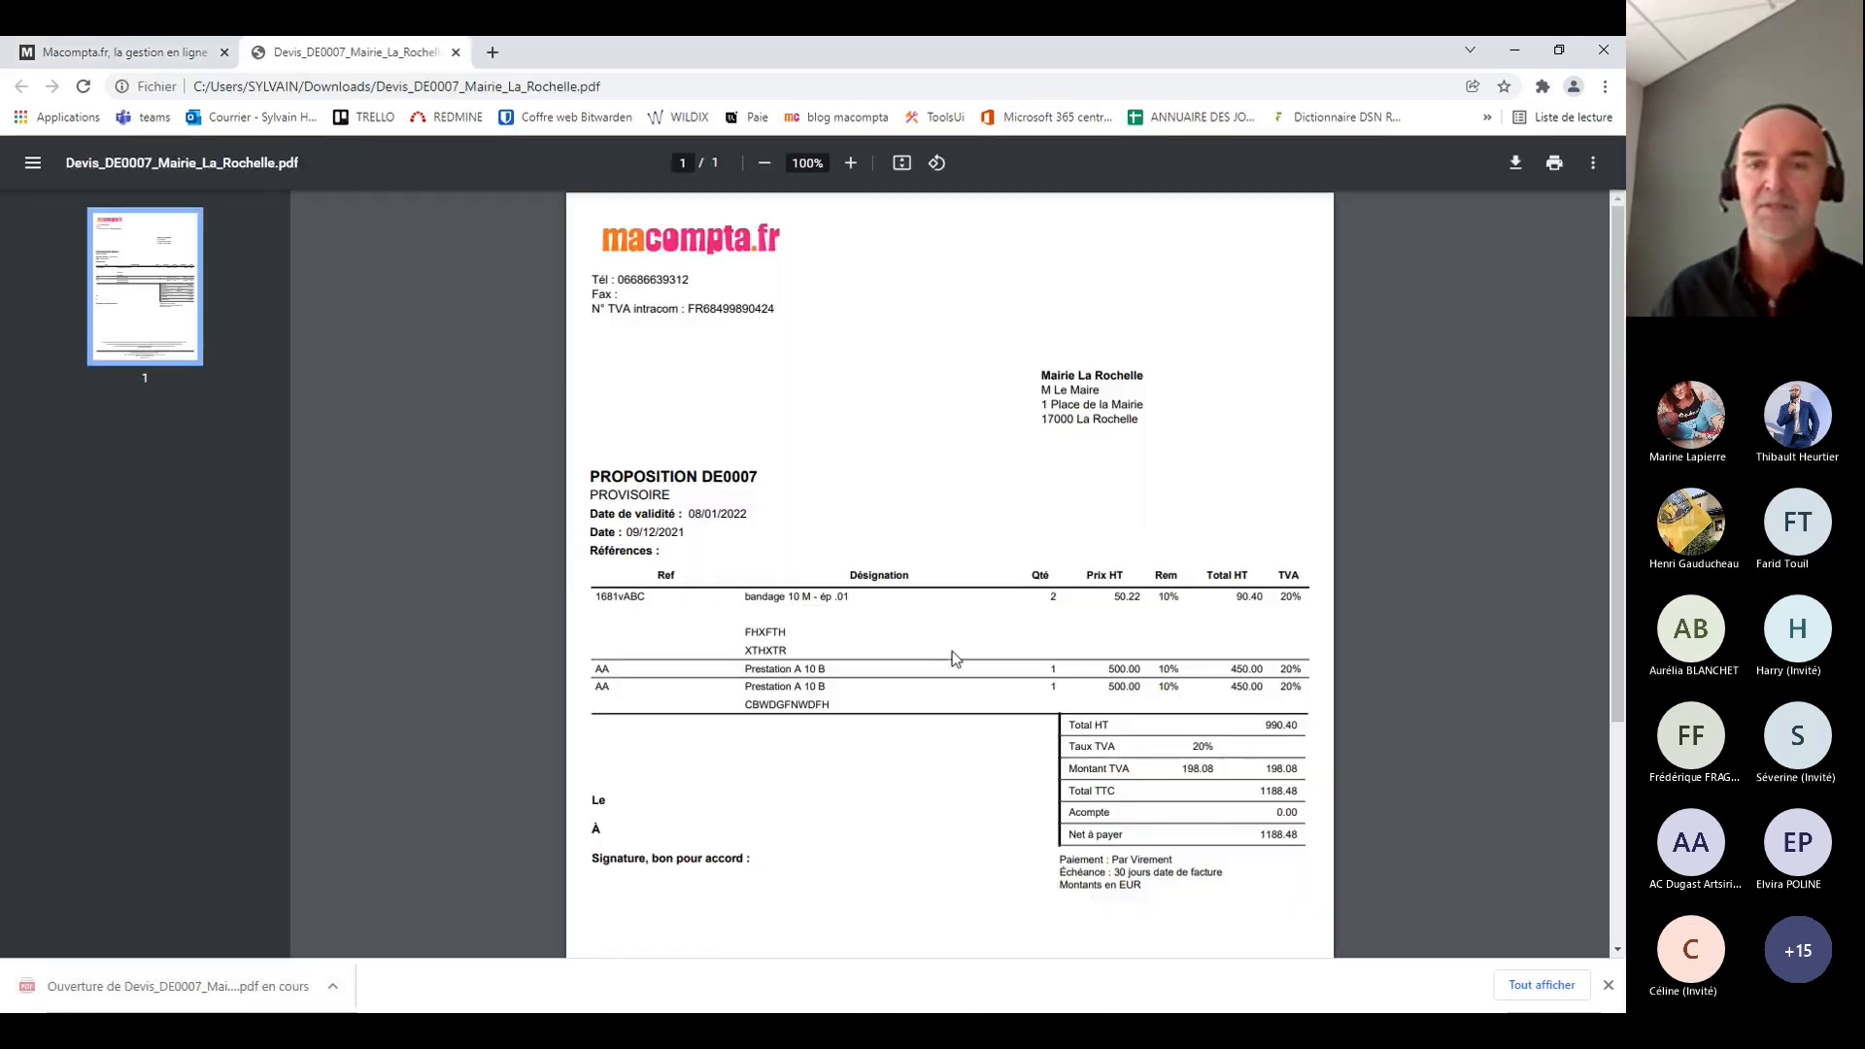
Review the provisional quote PDF from header to footer, and return to the quote in macompta.fr
scroll(924, 651, down, 4)
scroll(924, 651, up, 4)
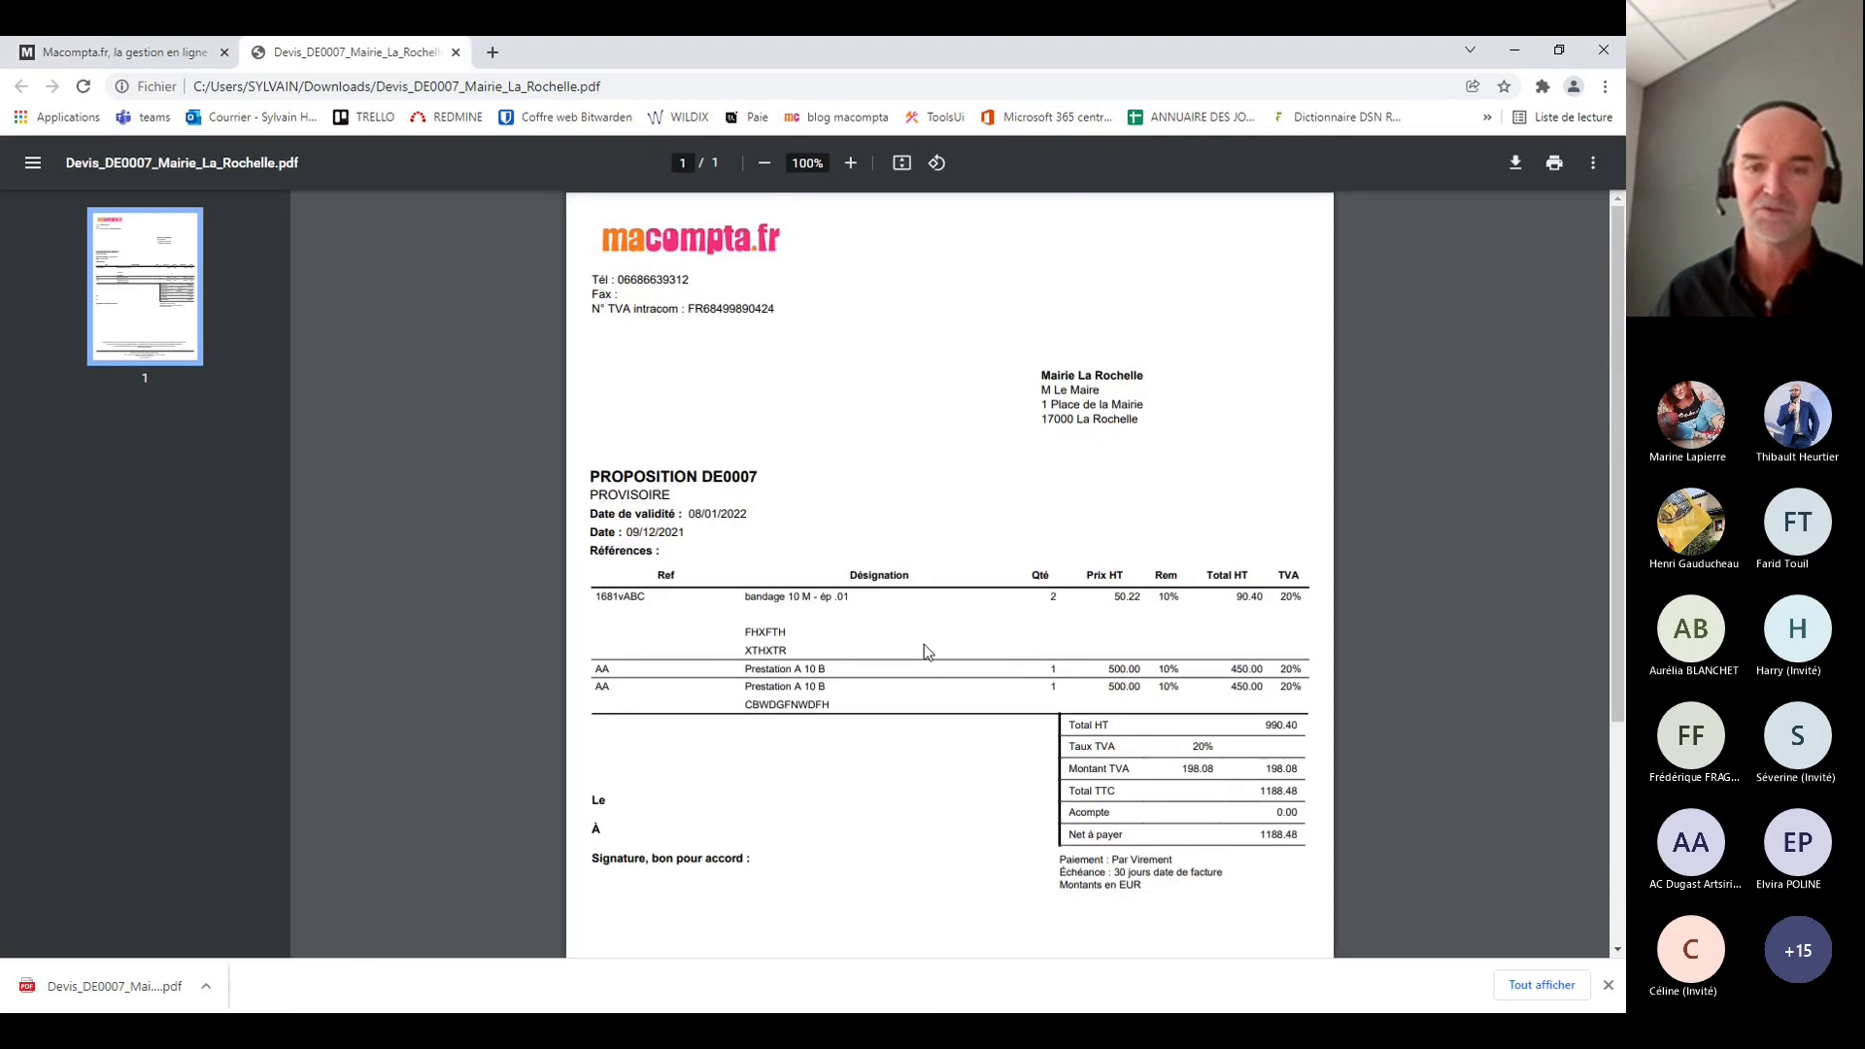
scroll(924, 644, down, 4)
scroll(923, 649, up, 4)
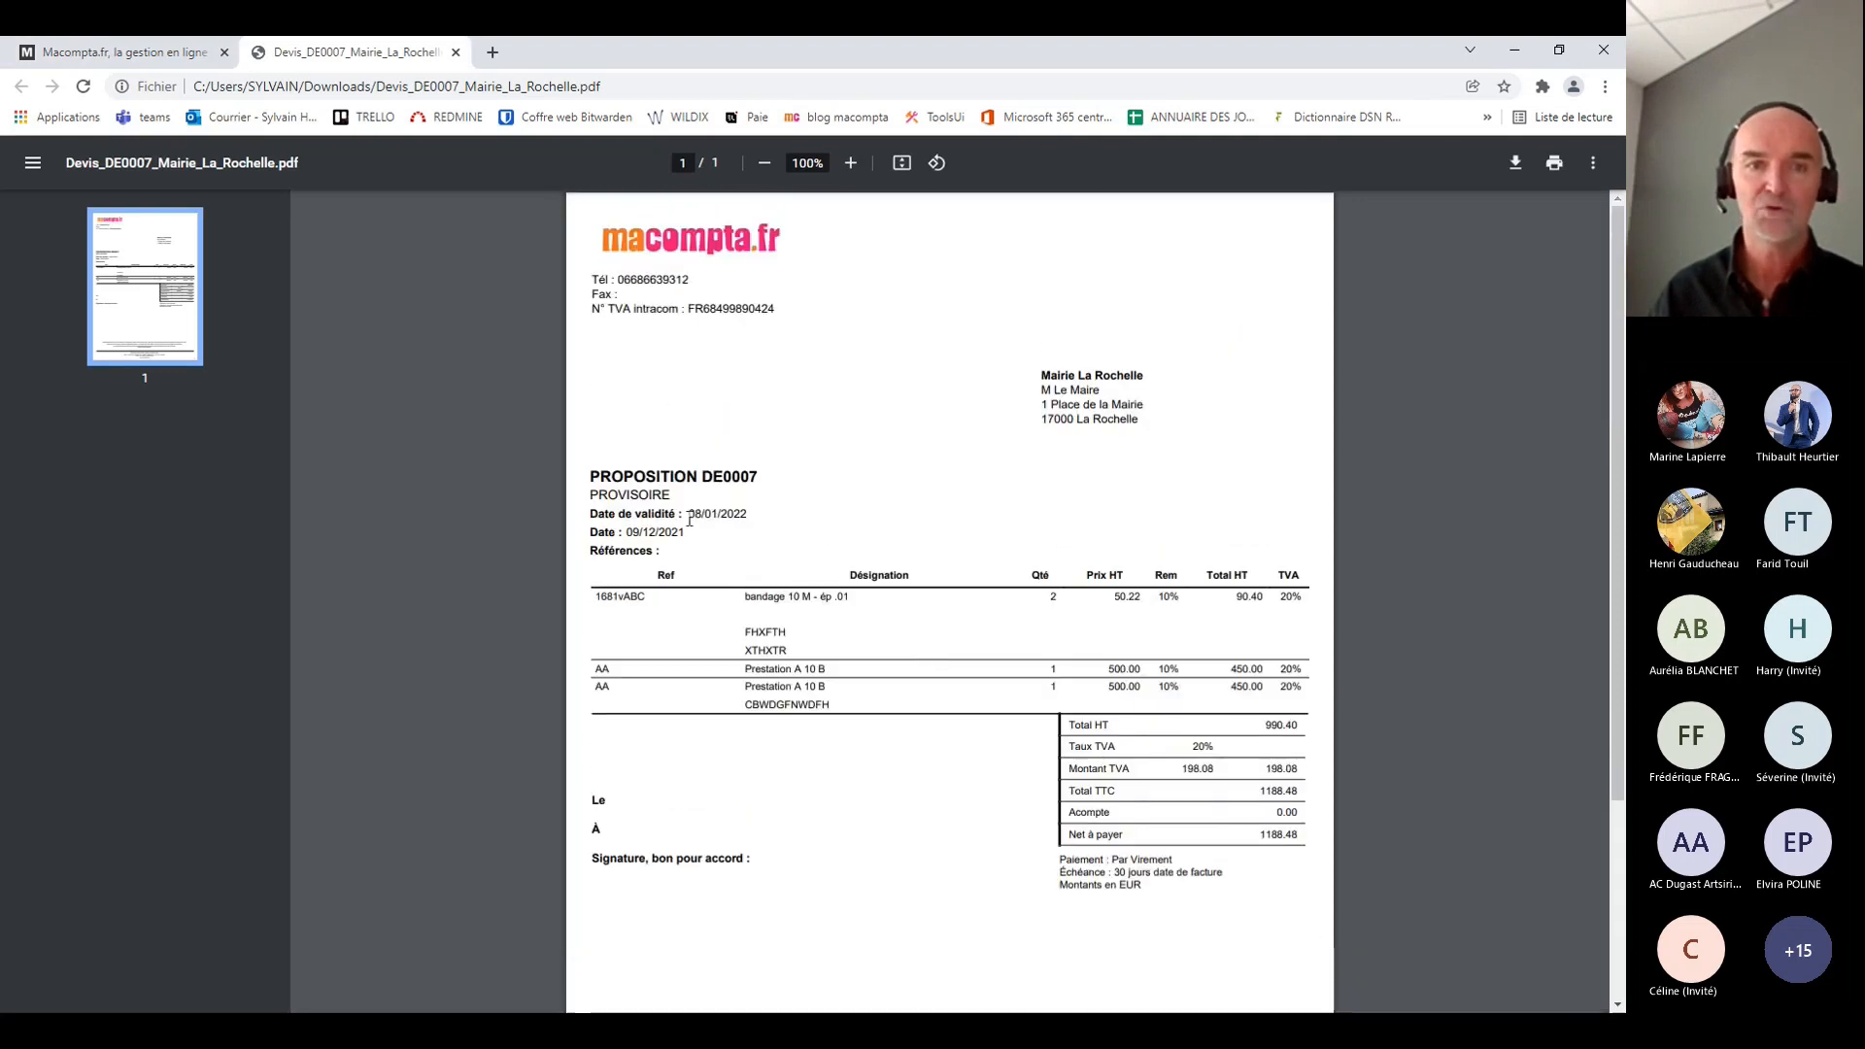
click(141, 52)
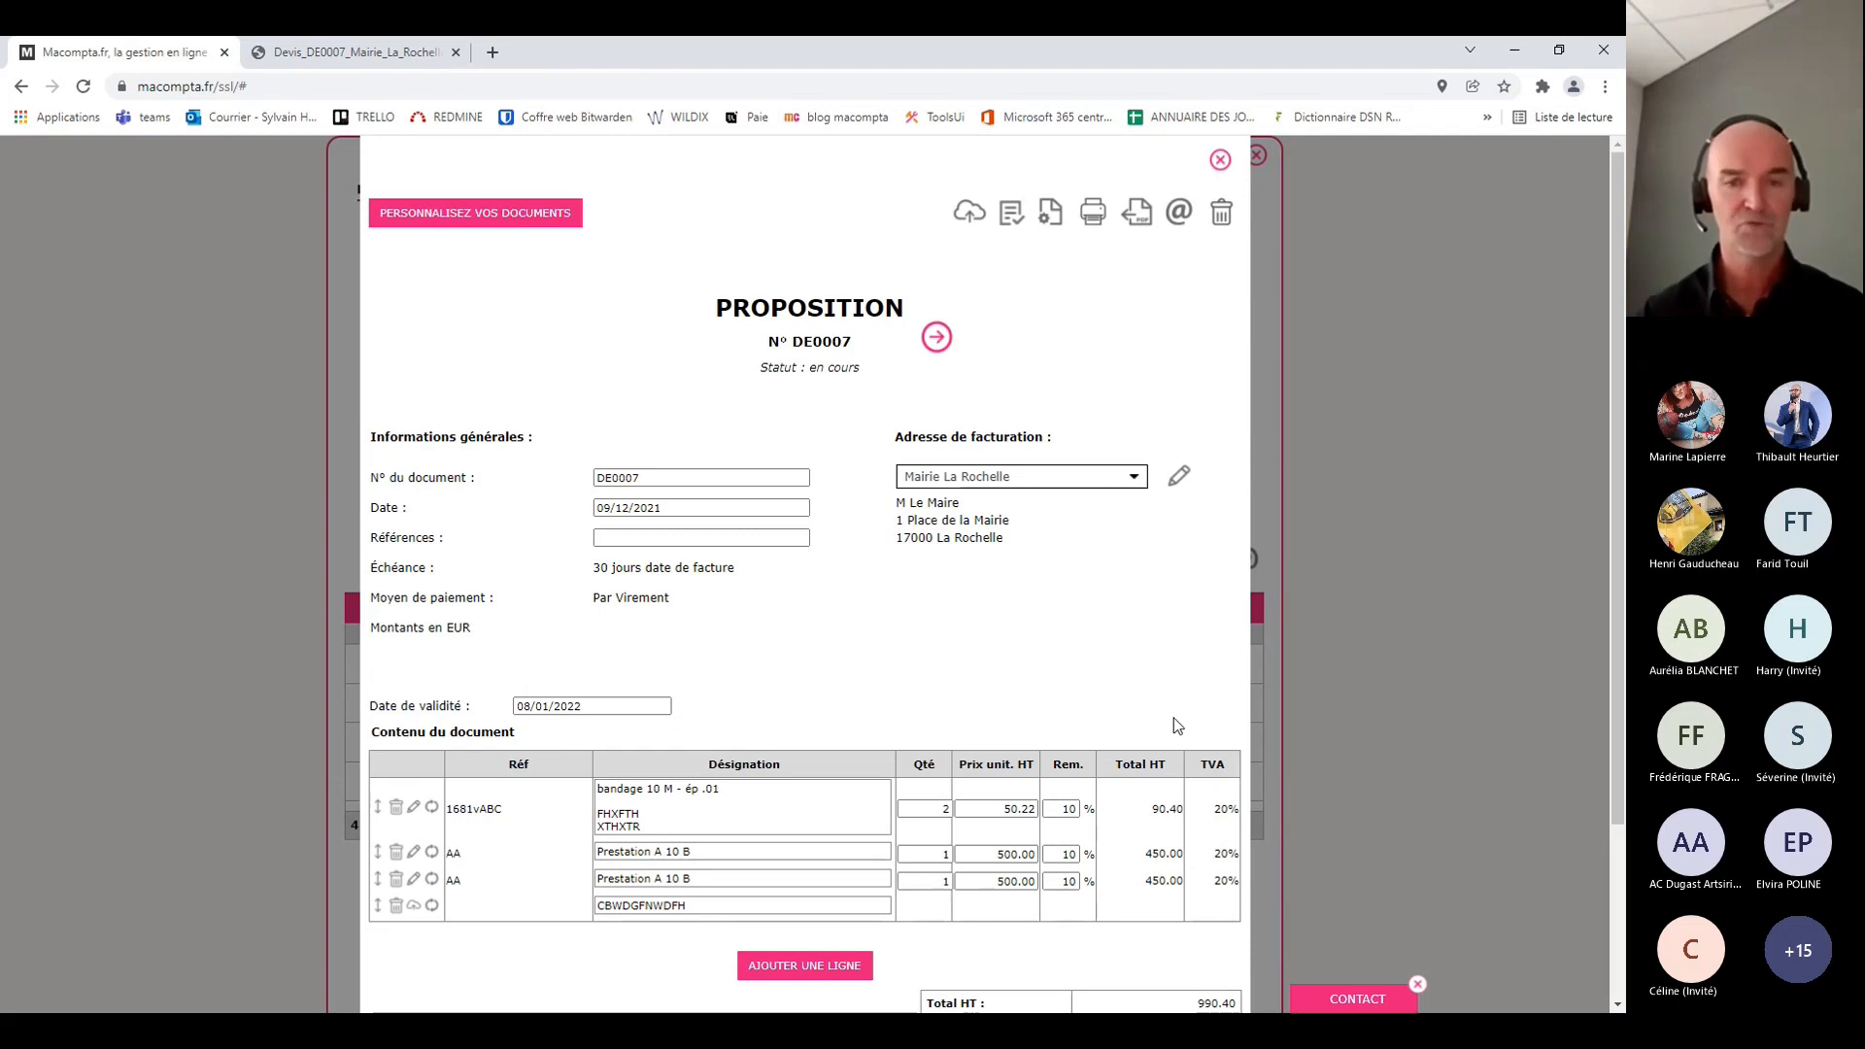
Validate quote DE0007 definitively and look over the locked document
click(1011, 226)
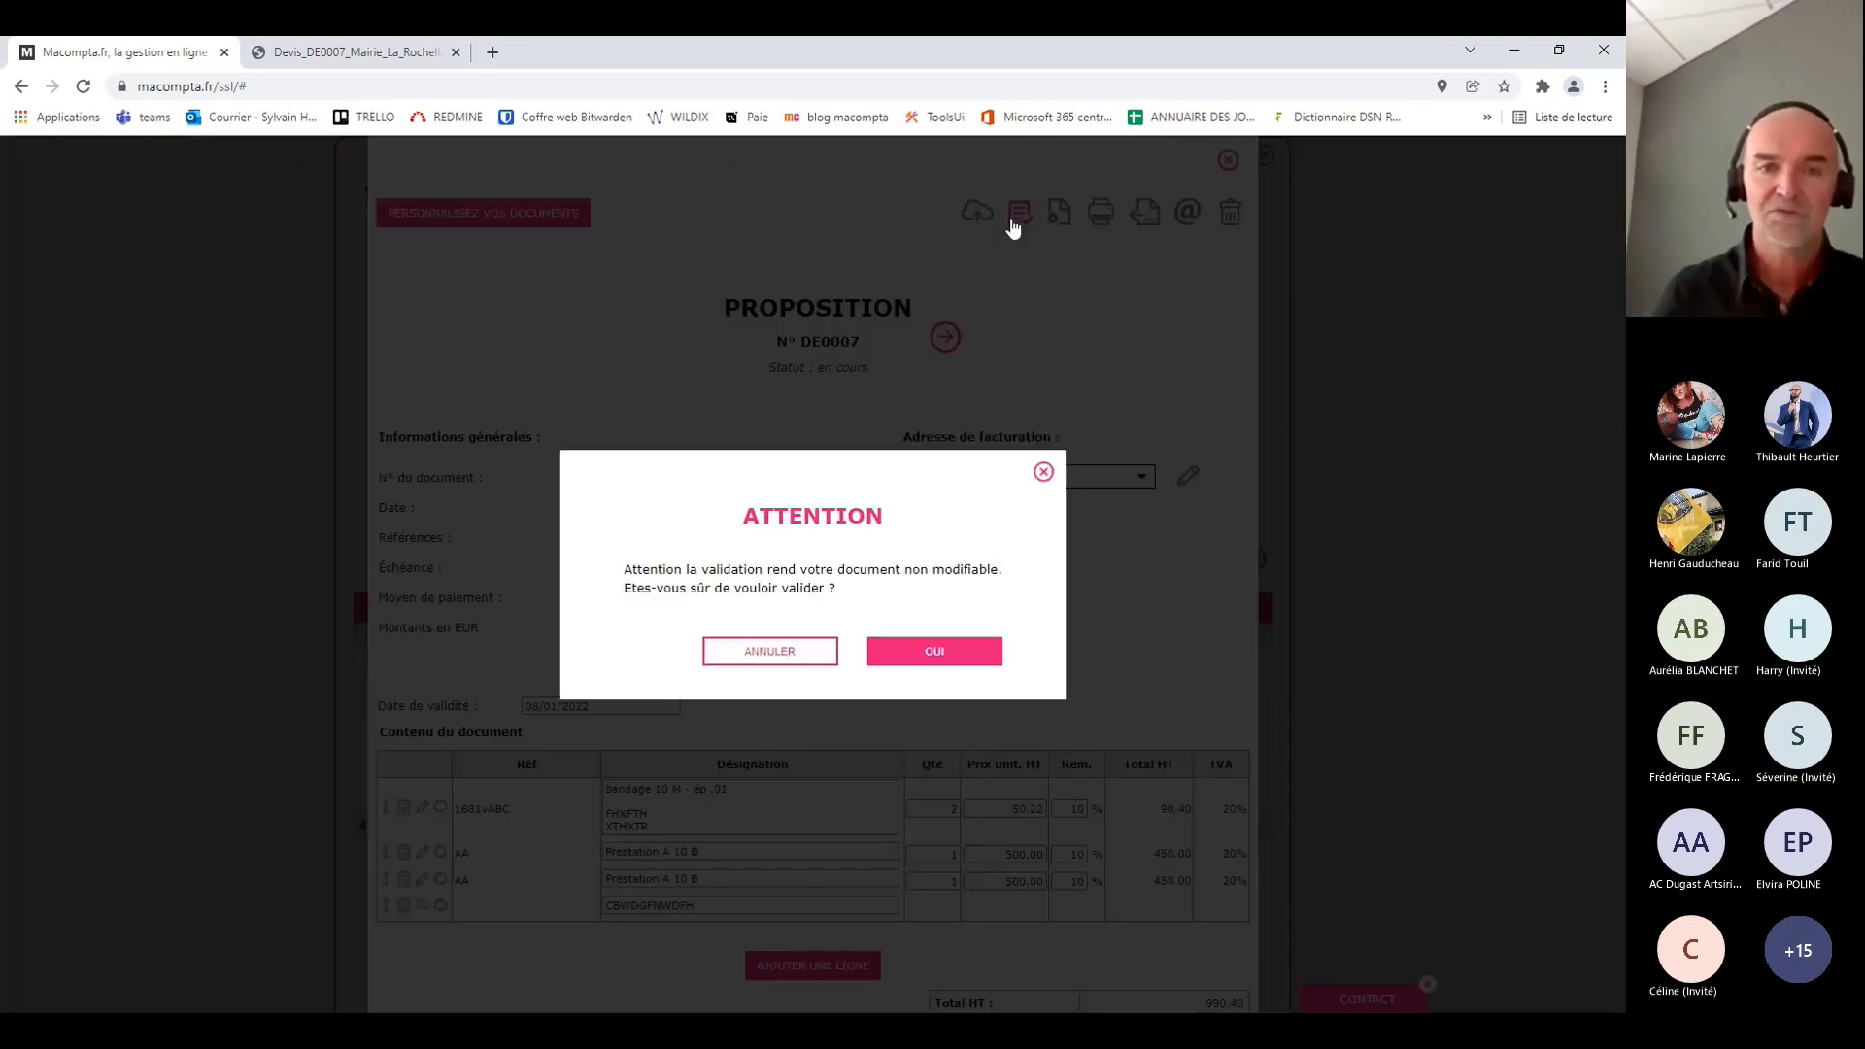
click(935, 652)
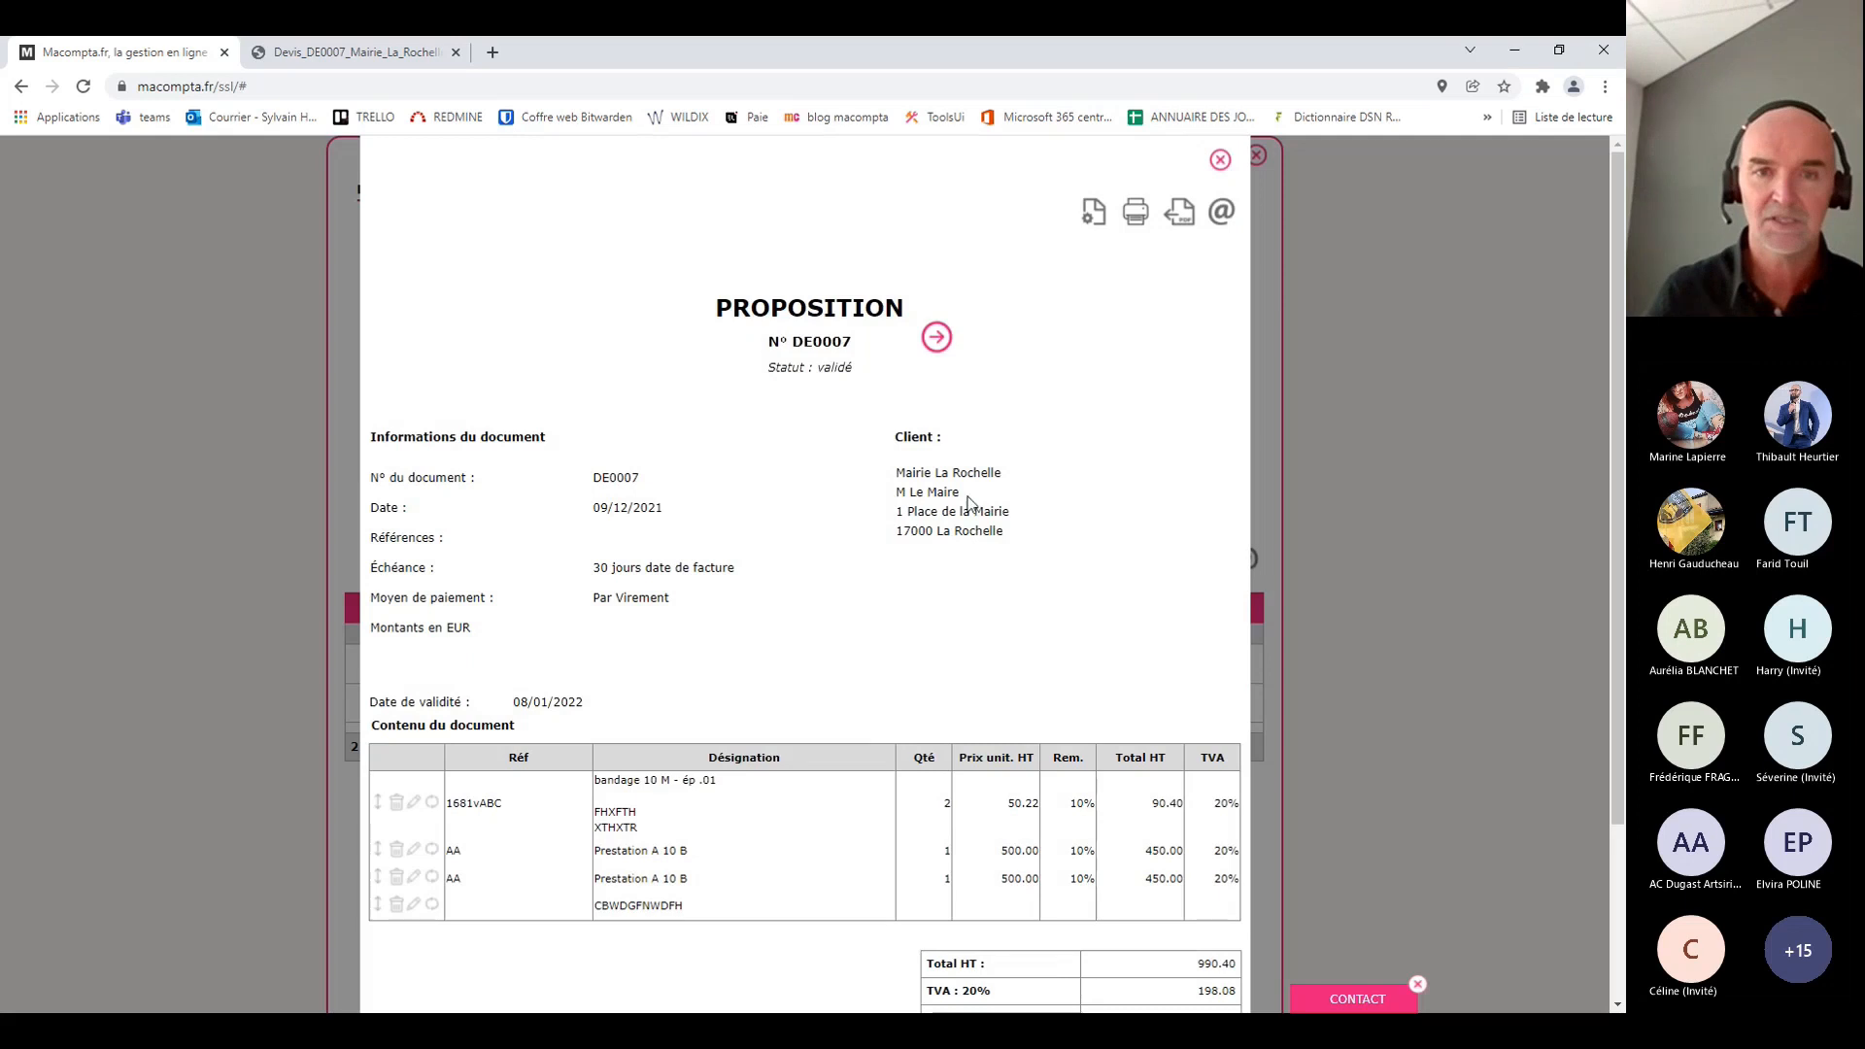
scroll(811, 478, down, 2)
scroll(803, 483, up, 2)
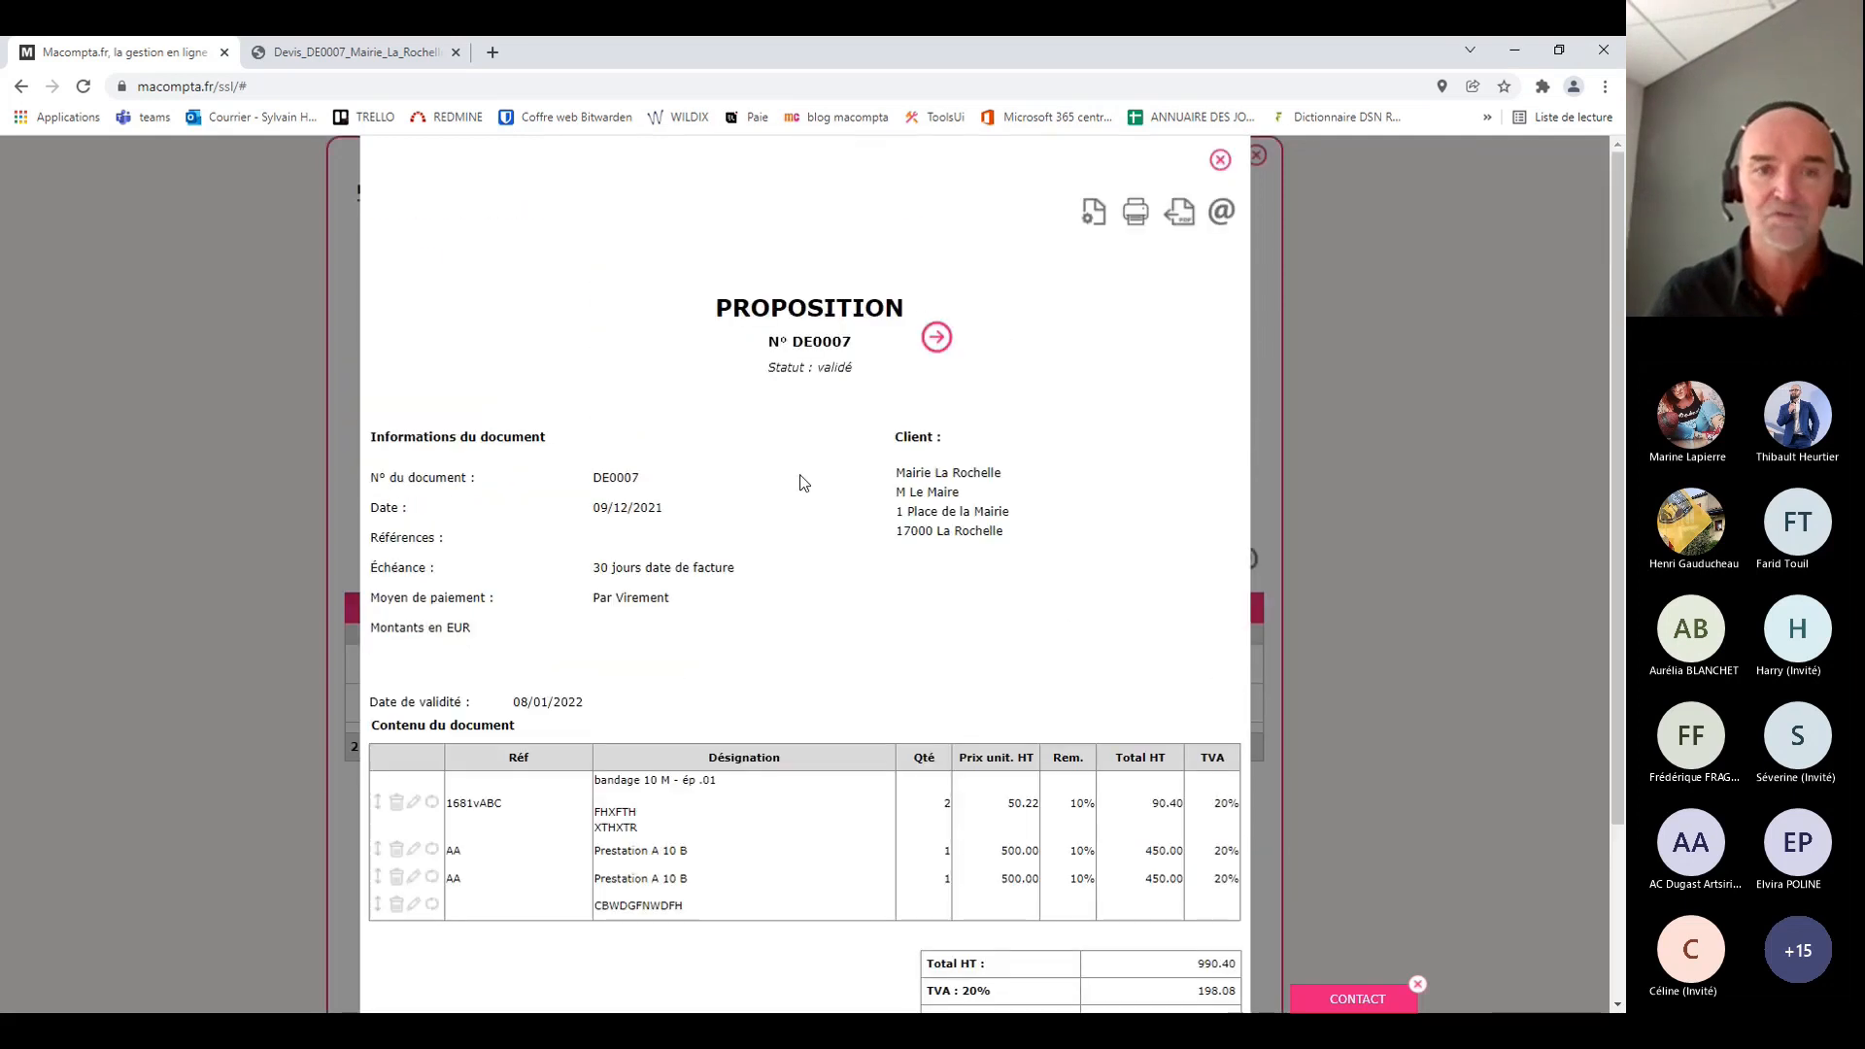
Open the e-mail form for quote DE0007, enter QSFQESF as the recipient, and close the form and quote without sending
drag(711, 315, 902, 375)
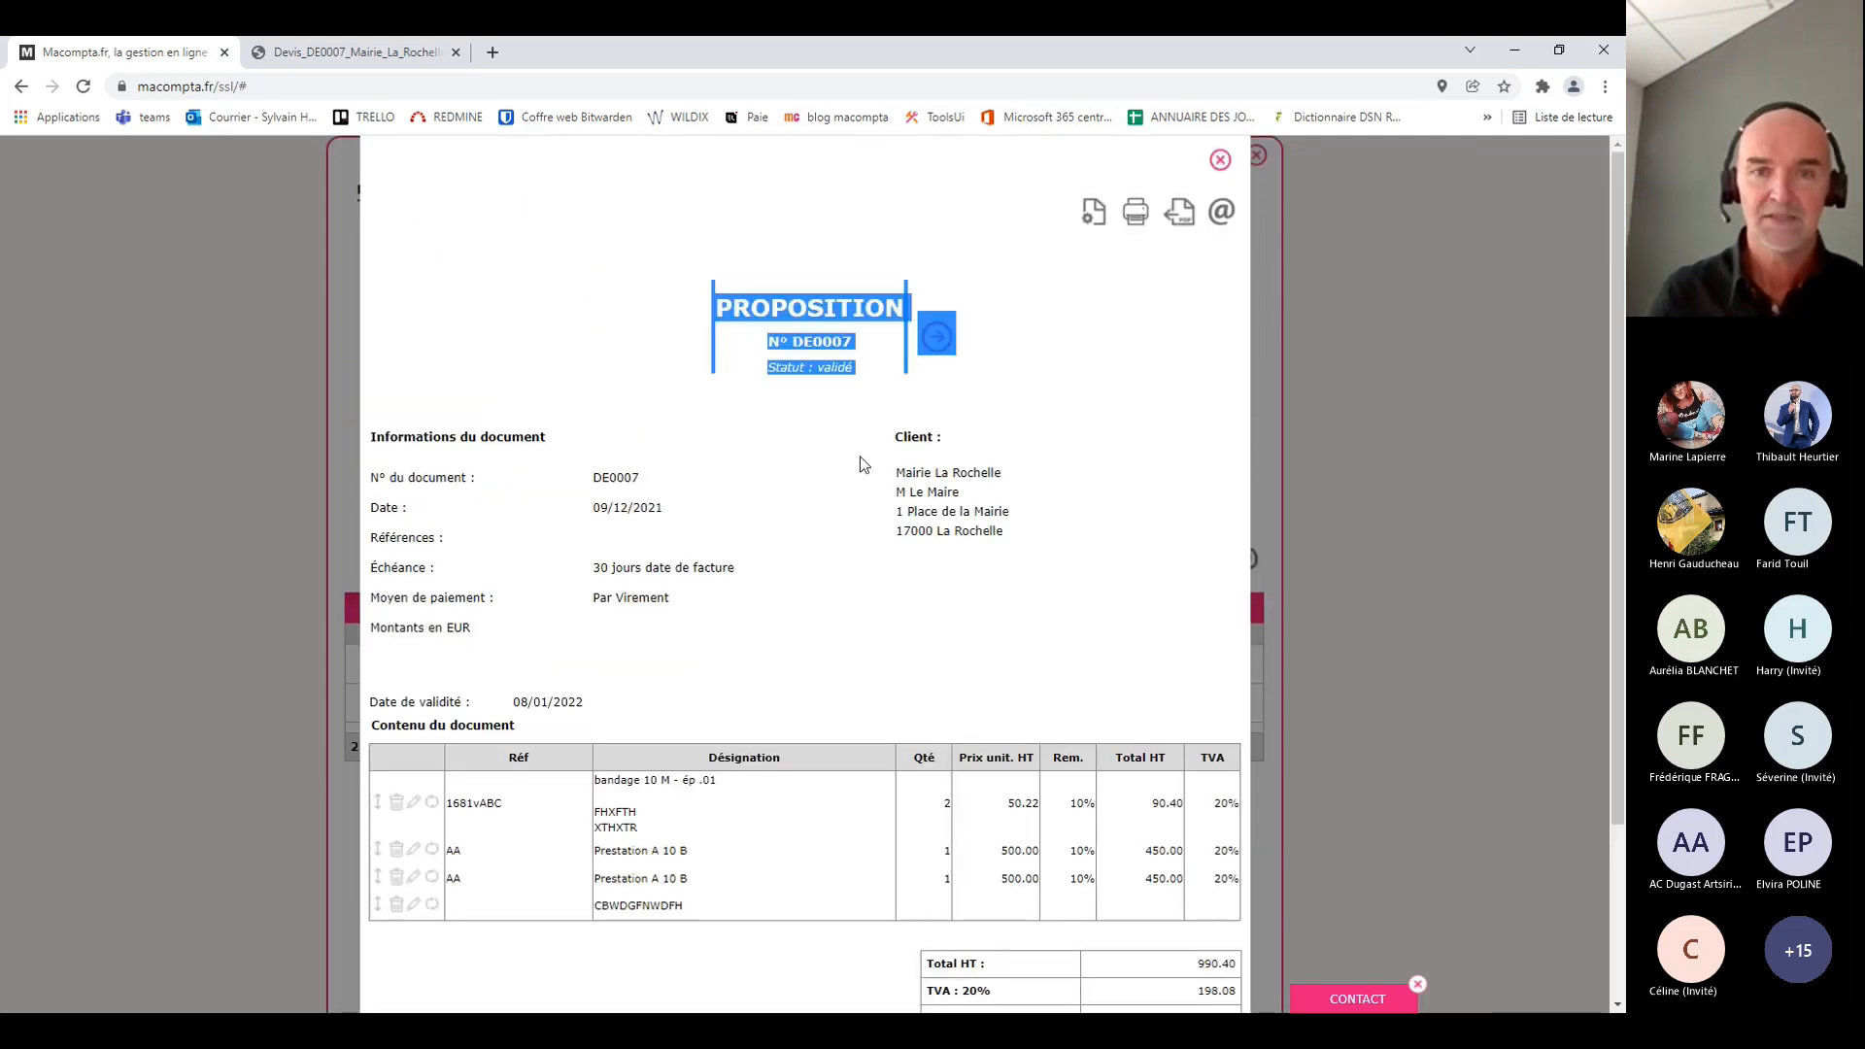
click(813, 497)
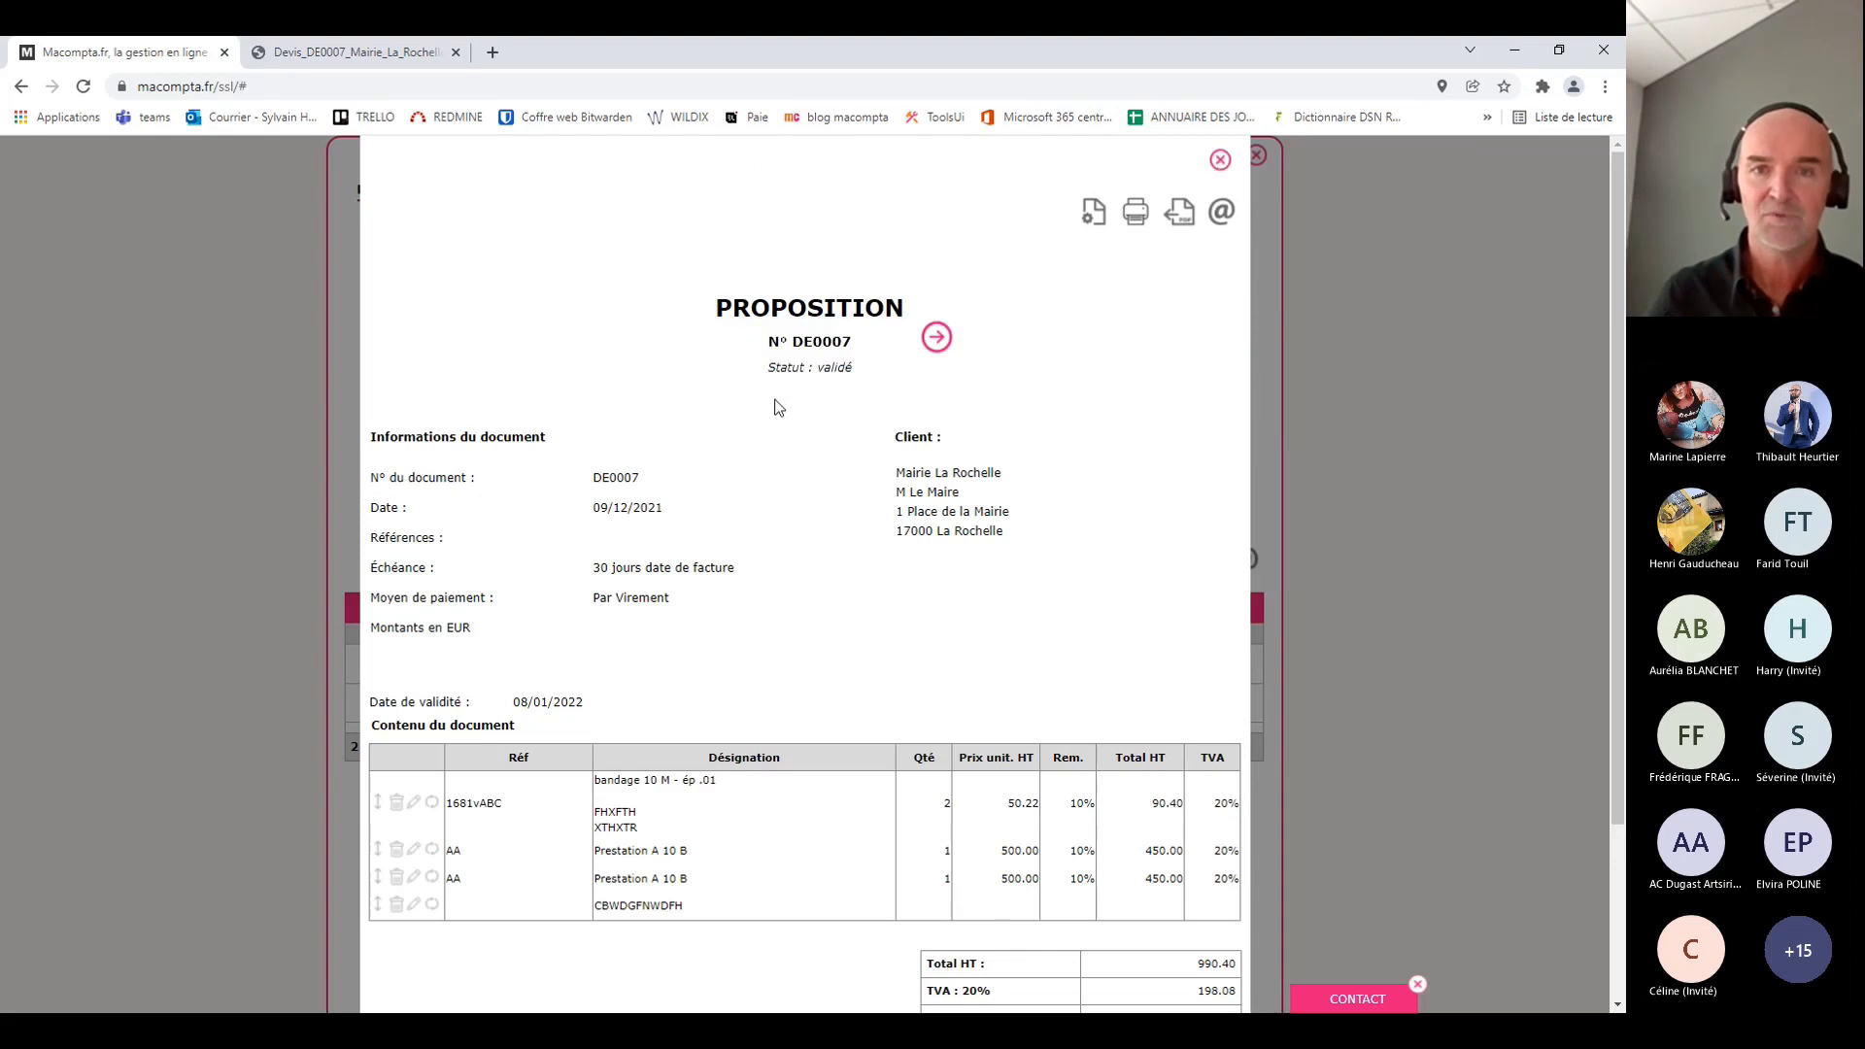
click(1224, 214)
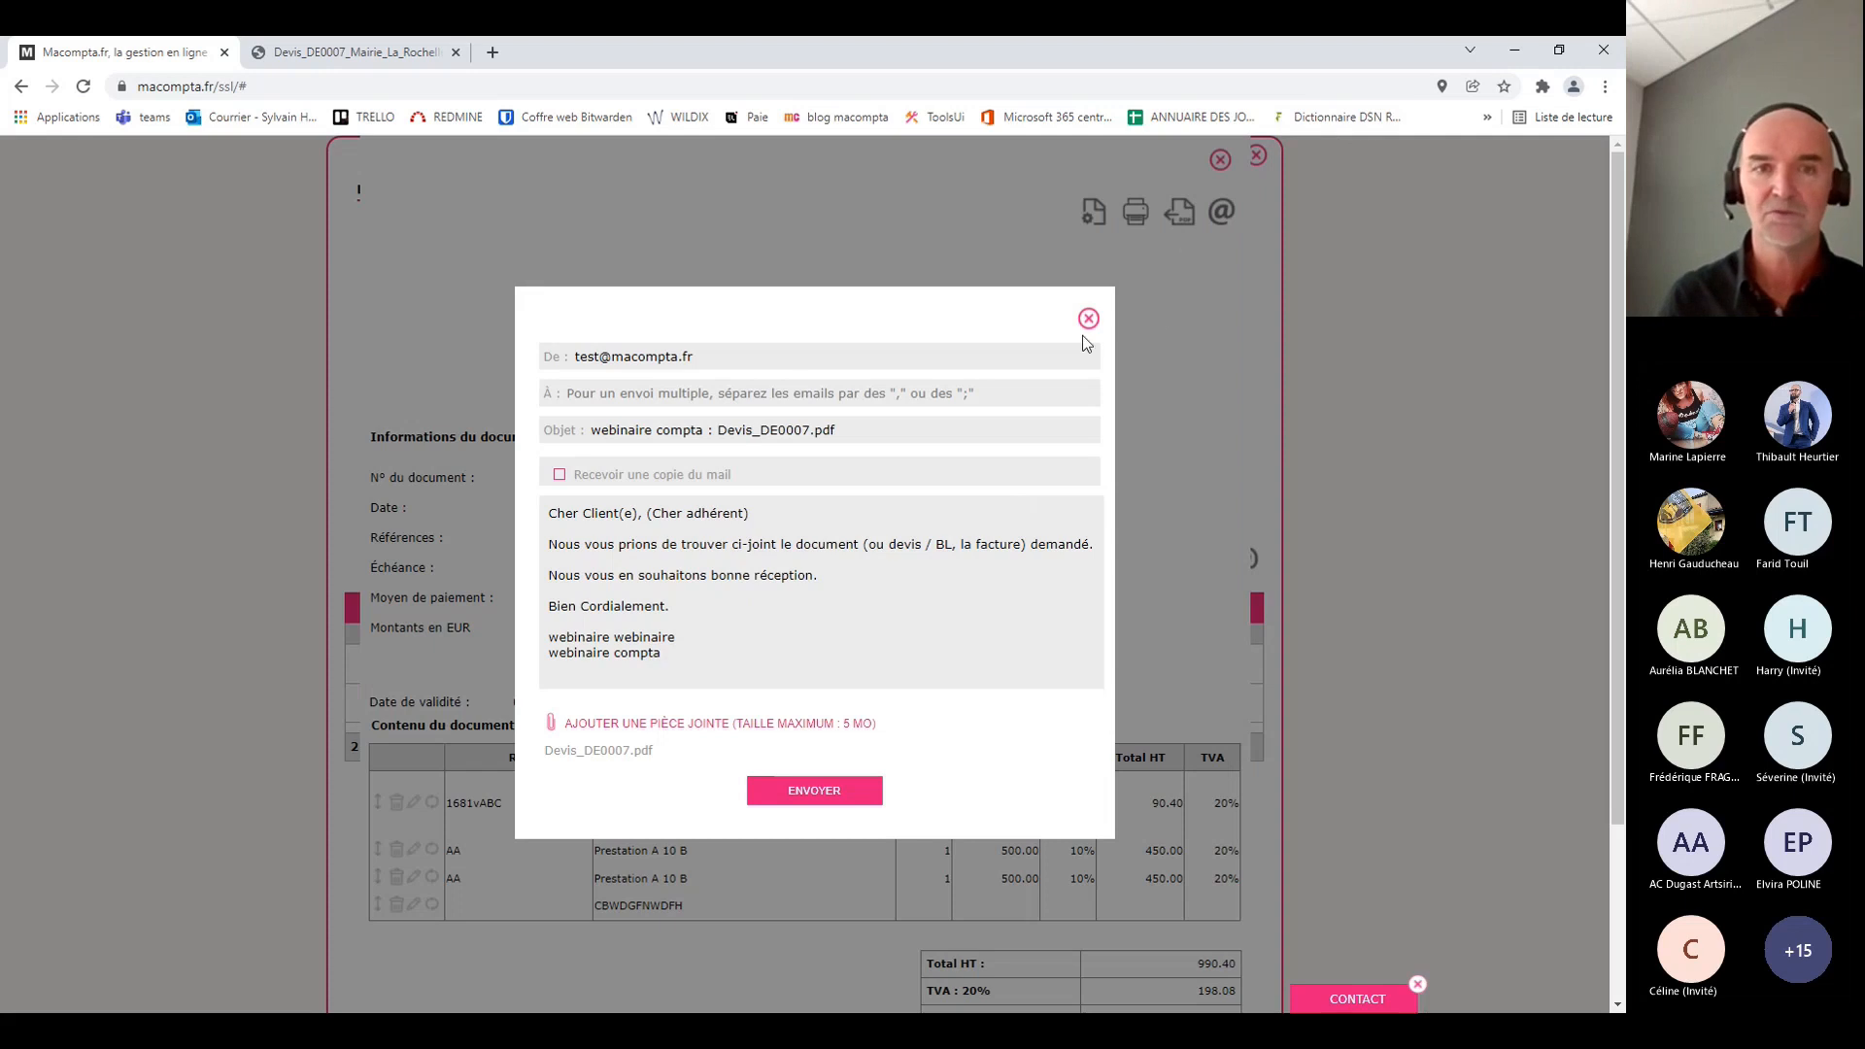
text(QSFQESF)
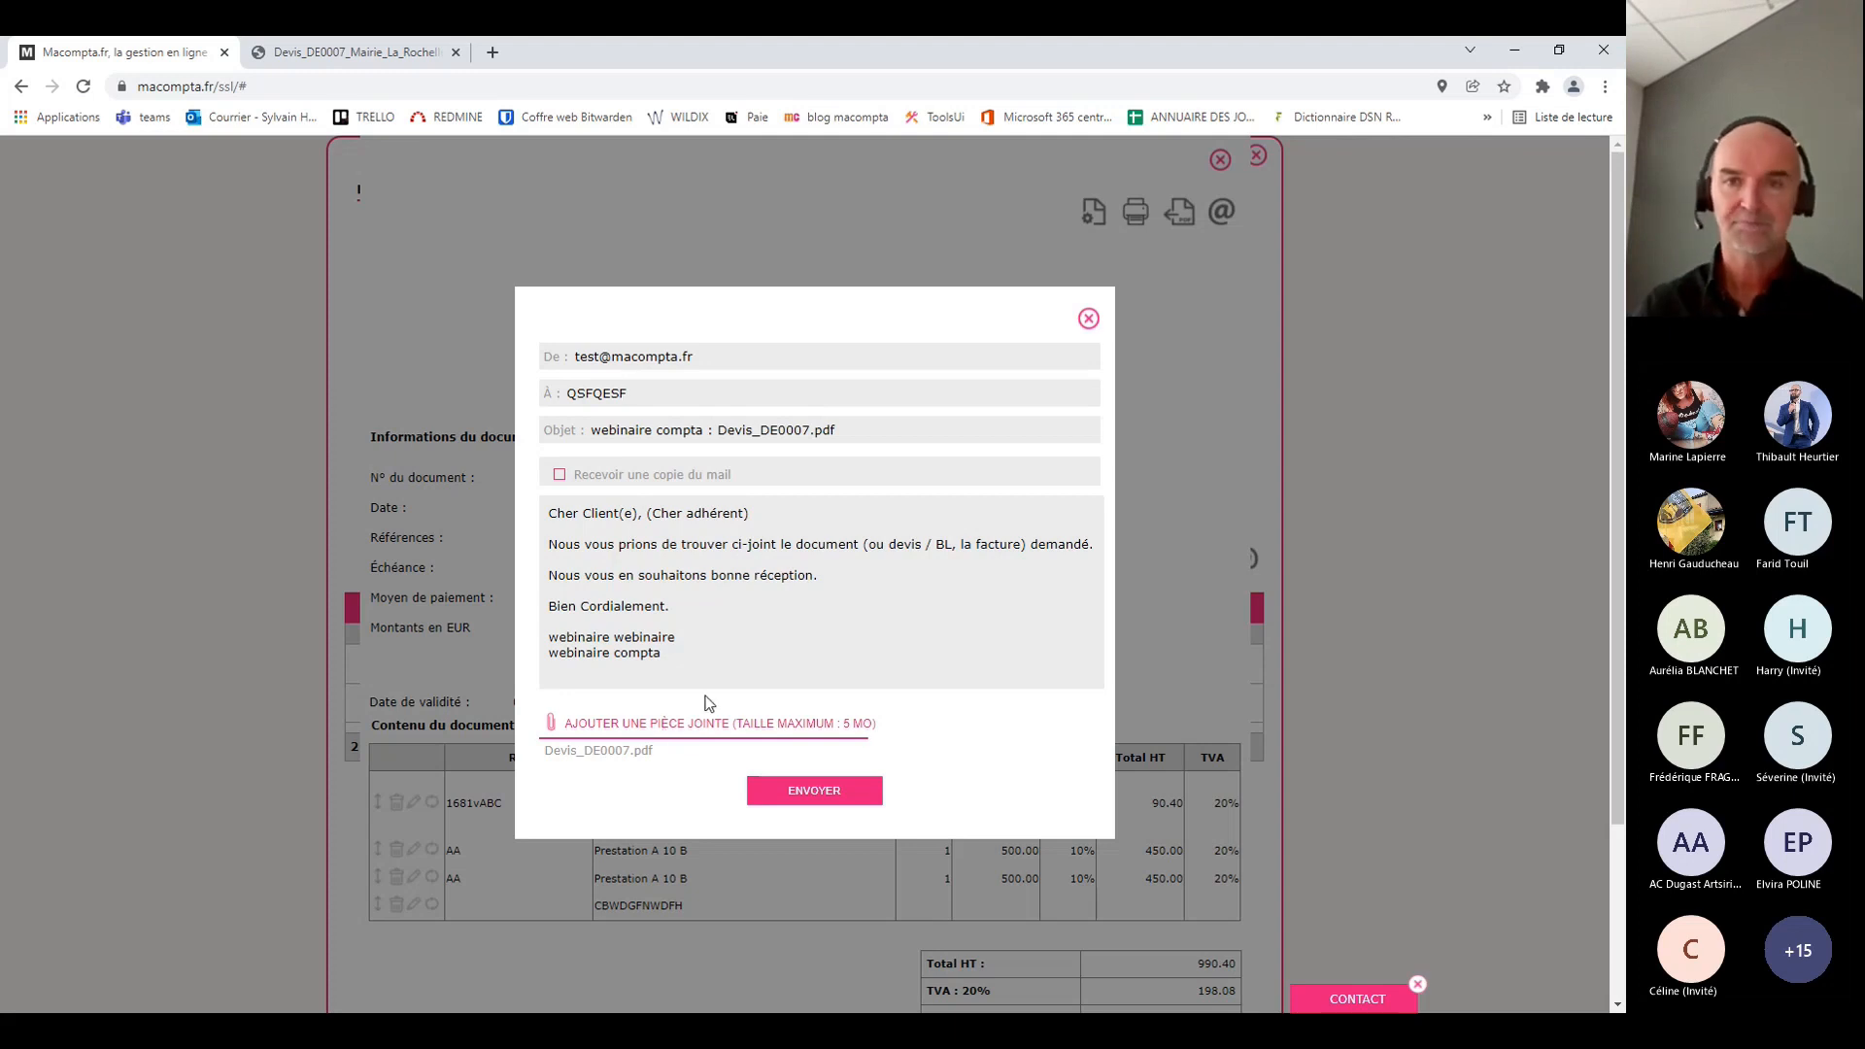
click(1087, 319)
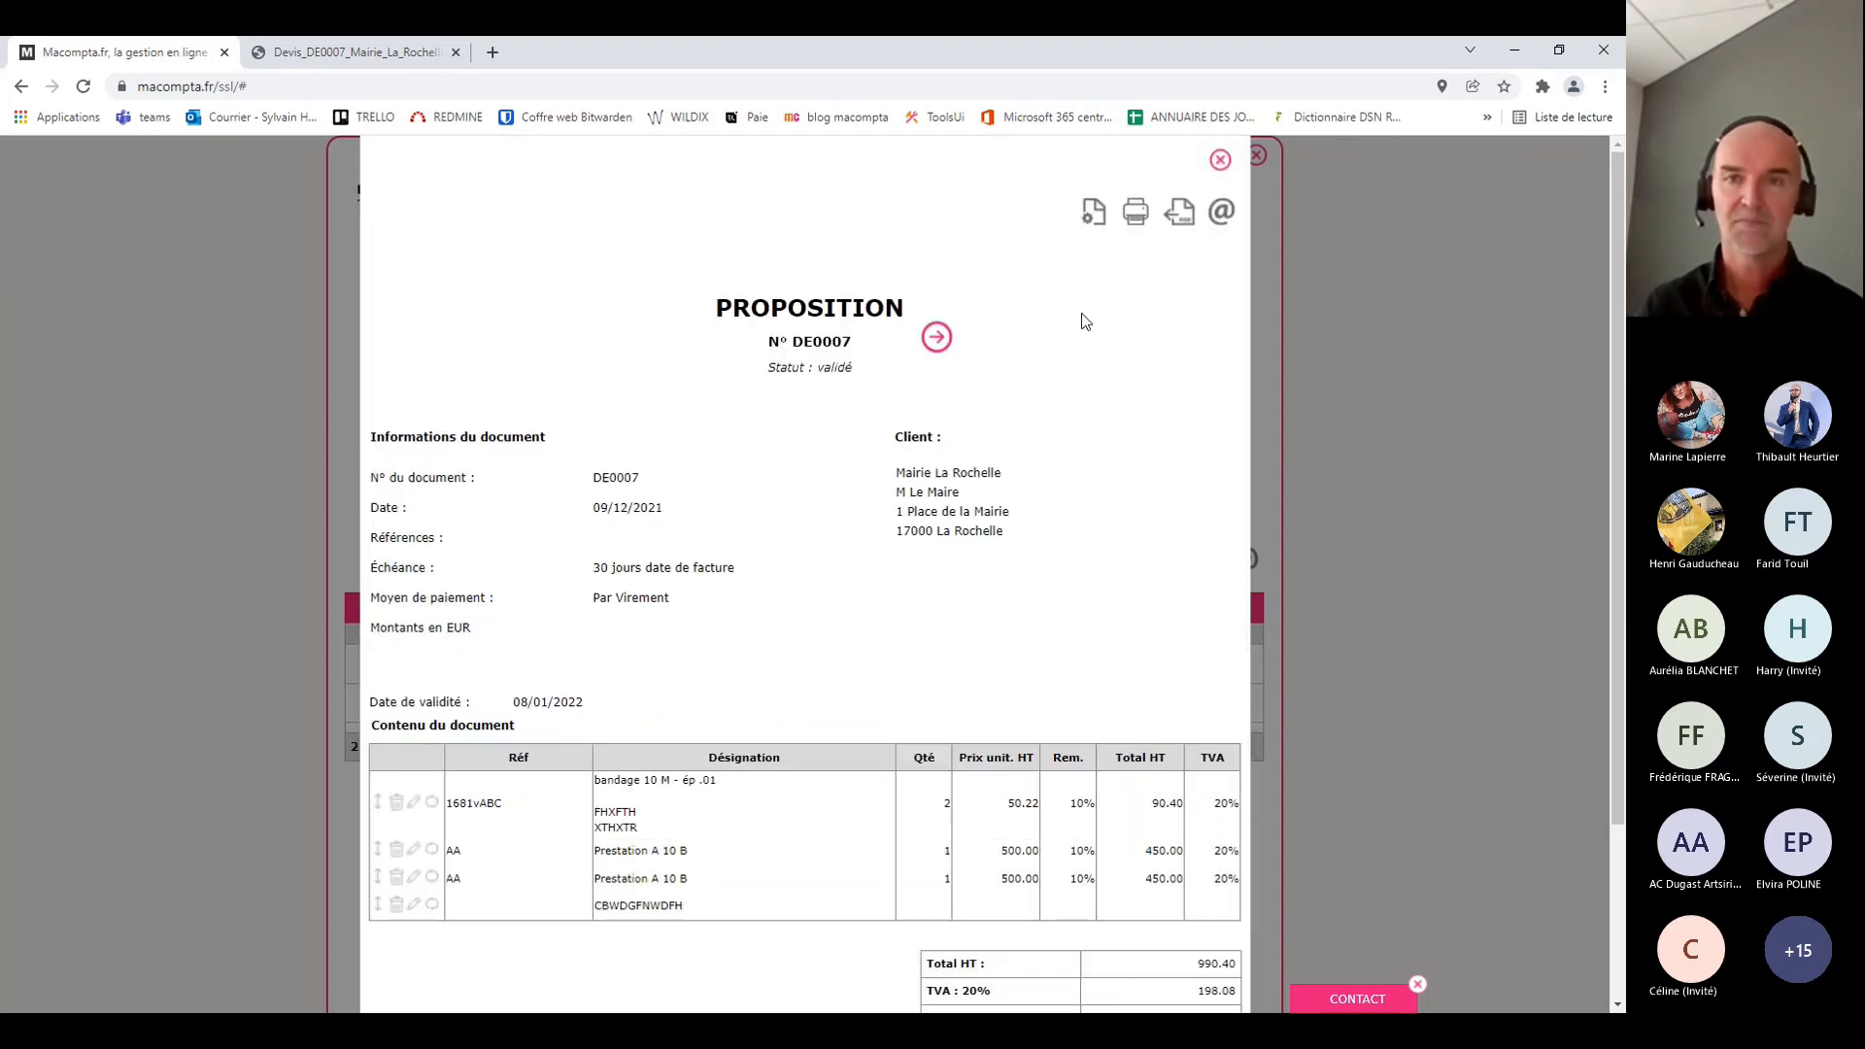
click(1221, 161)
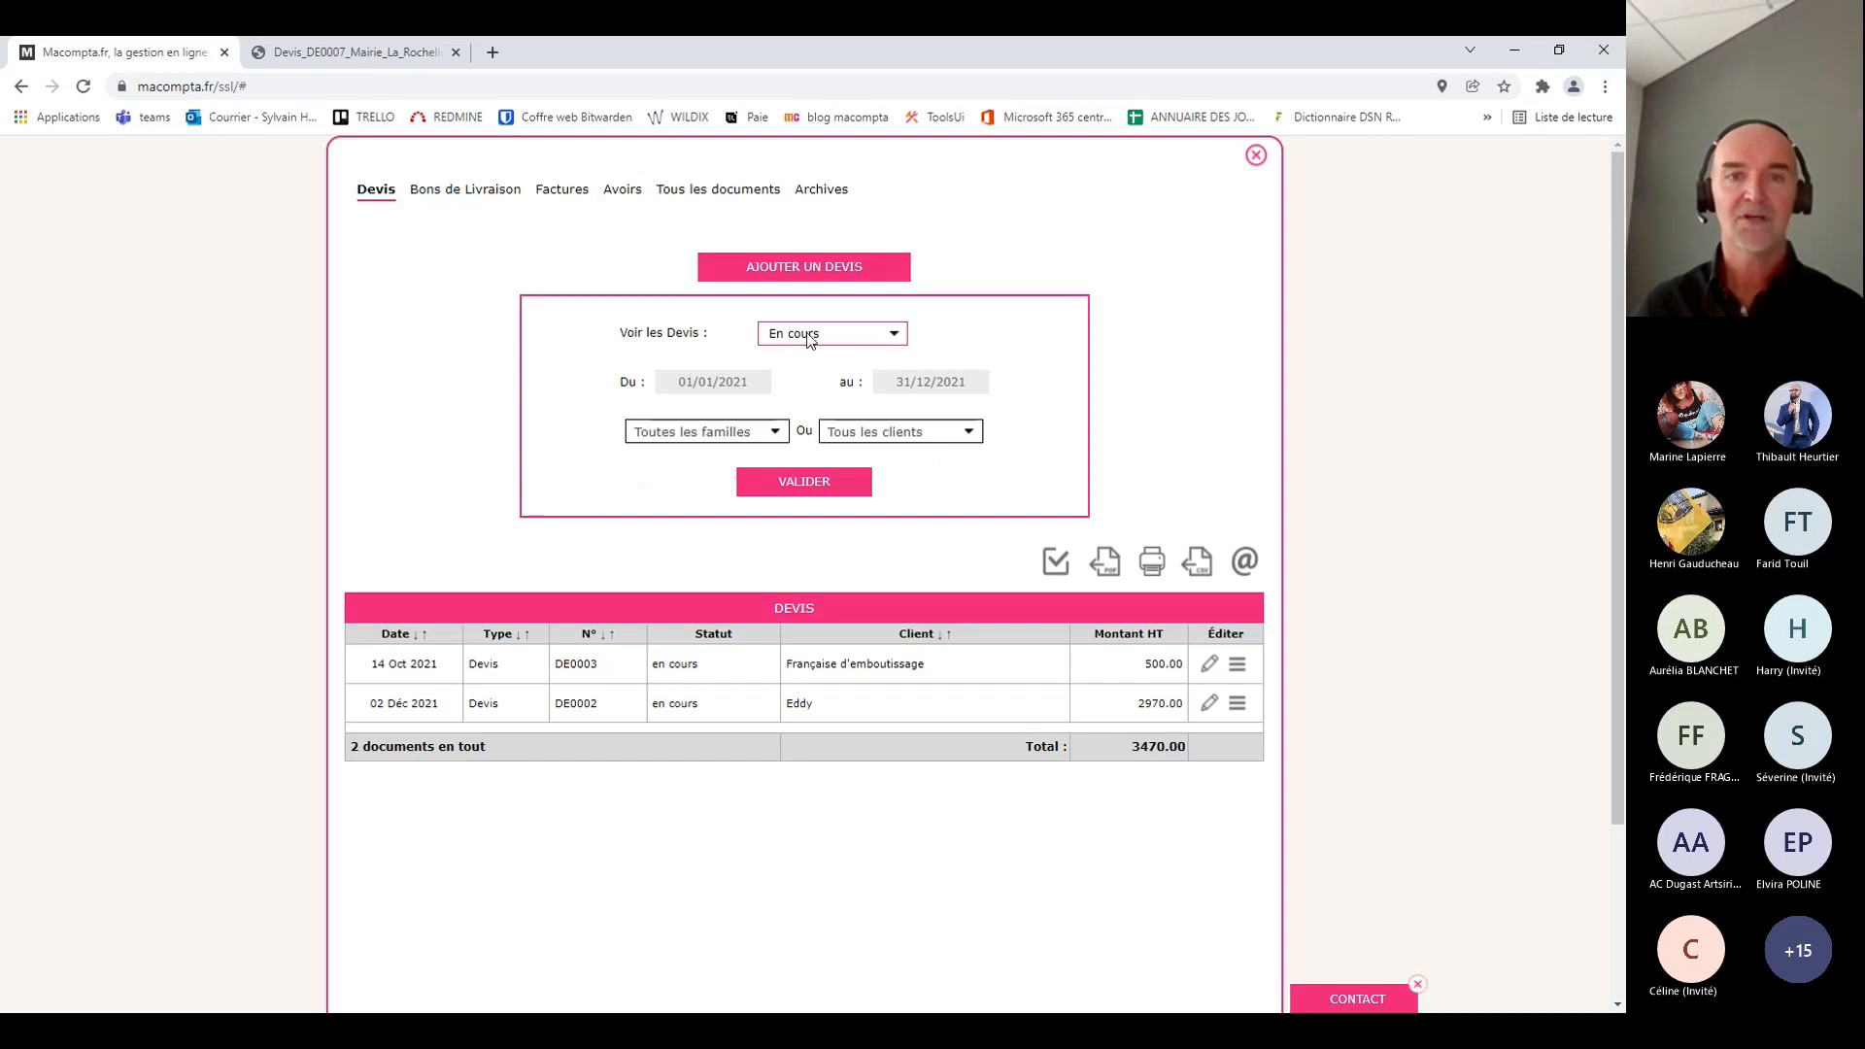
Switch the quote status filter to Validés and back to En cours
click(814, 379)
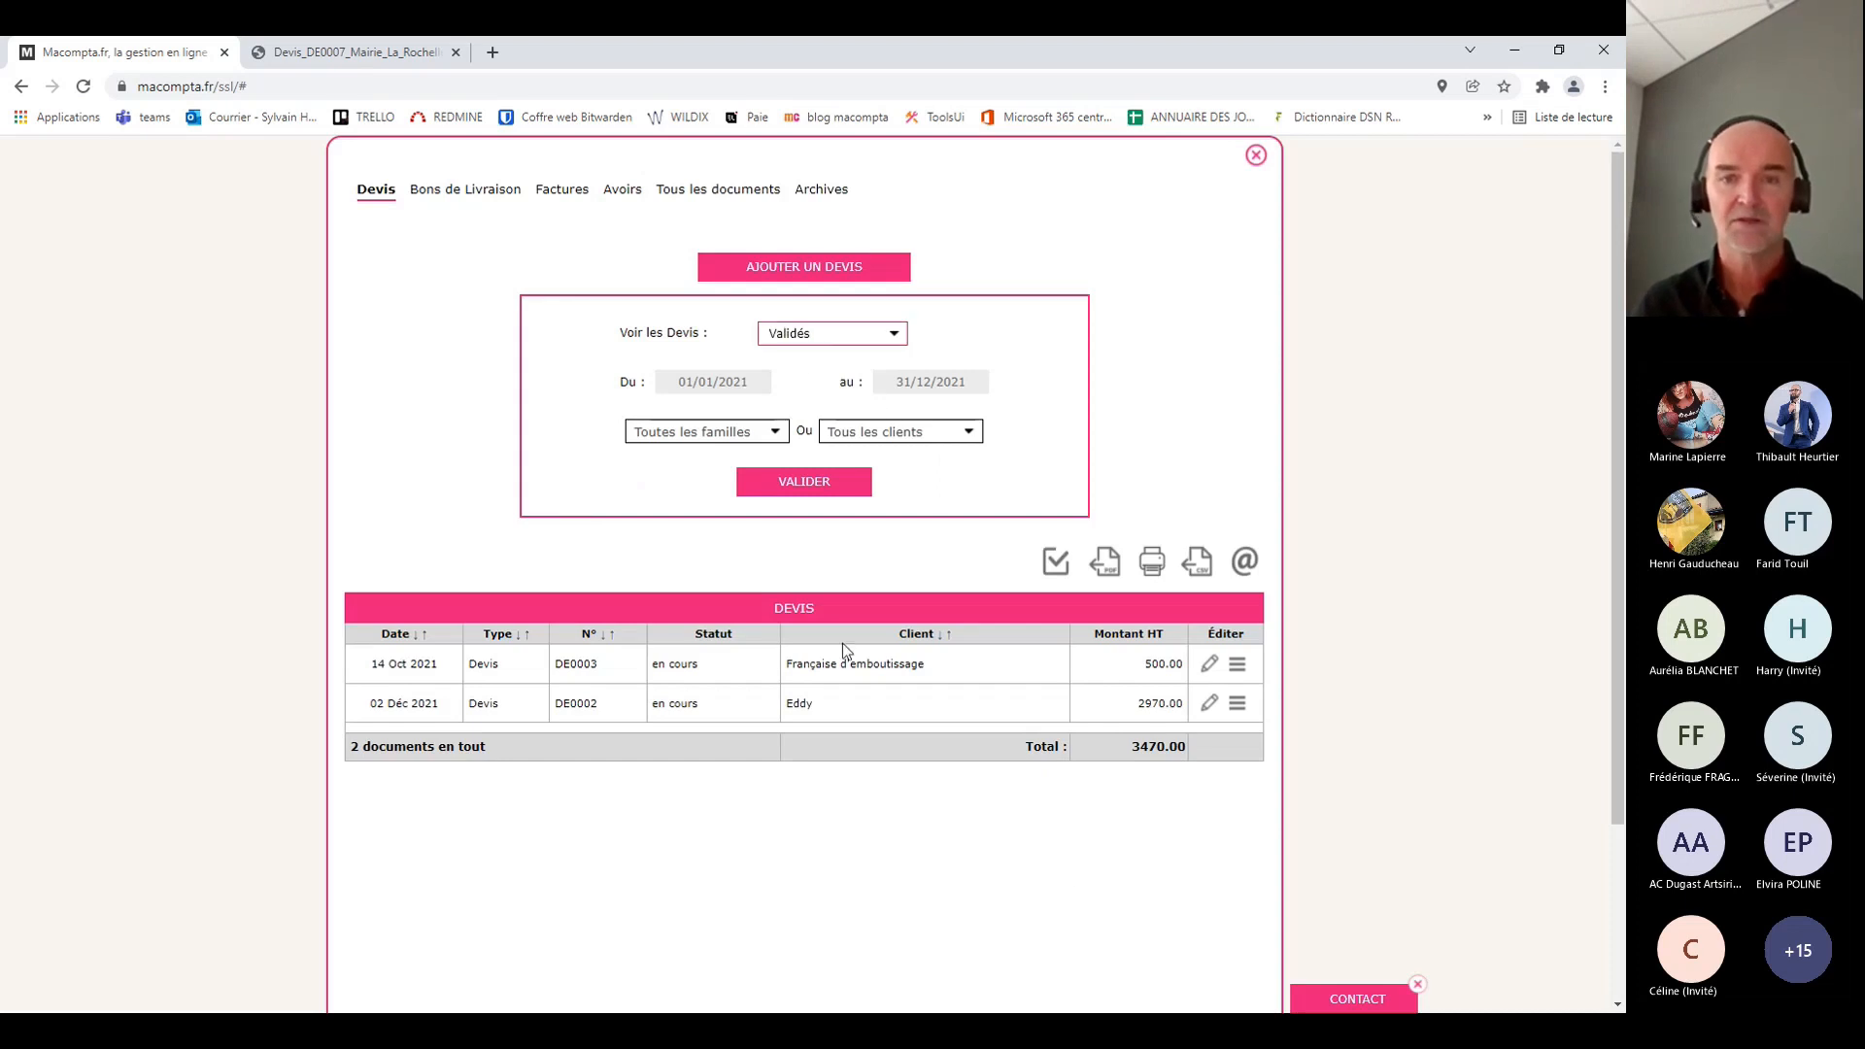
click(810, 331)
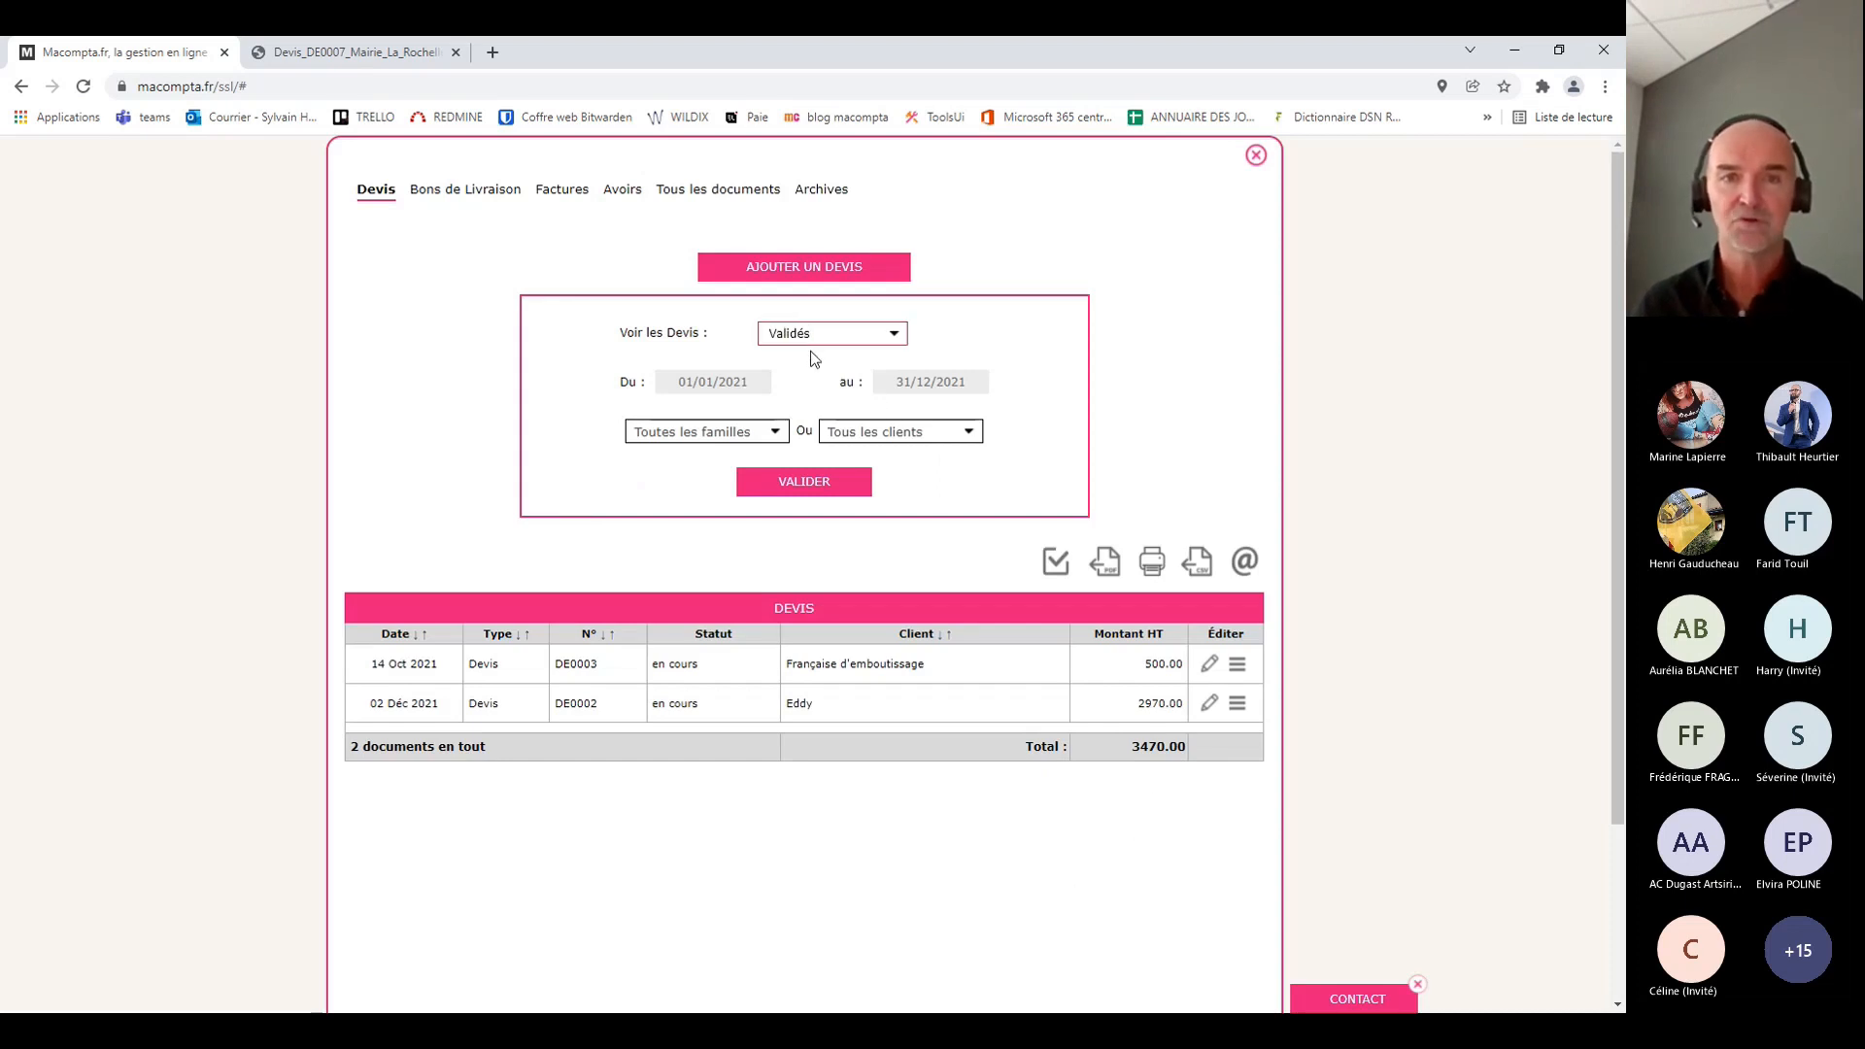
click(813, 357)
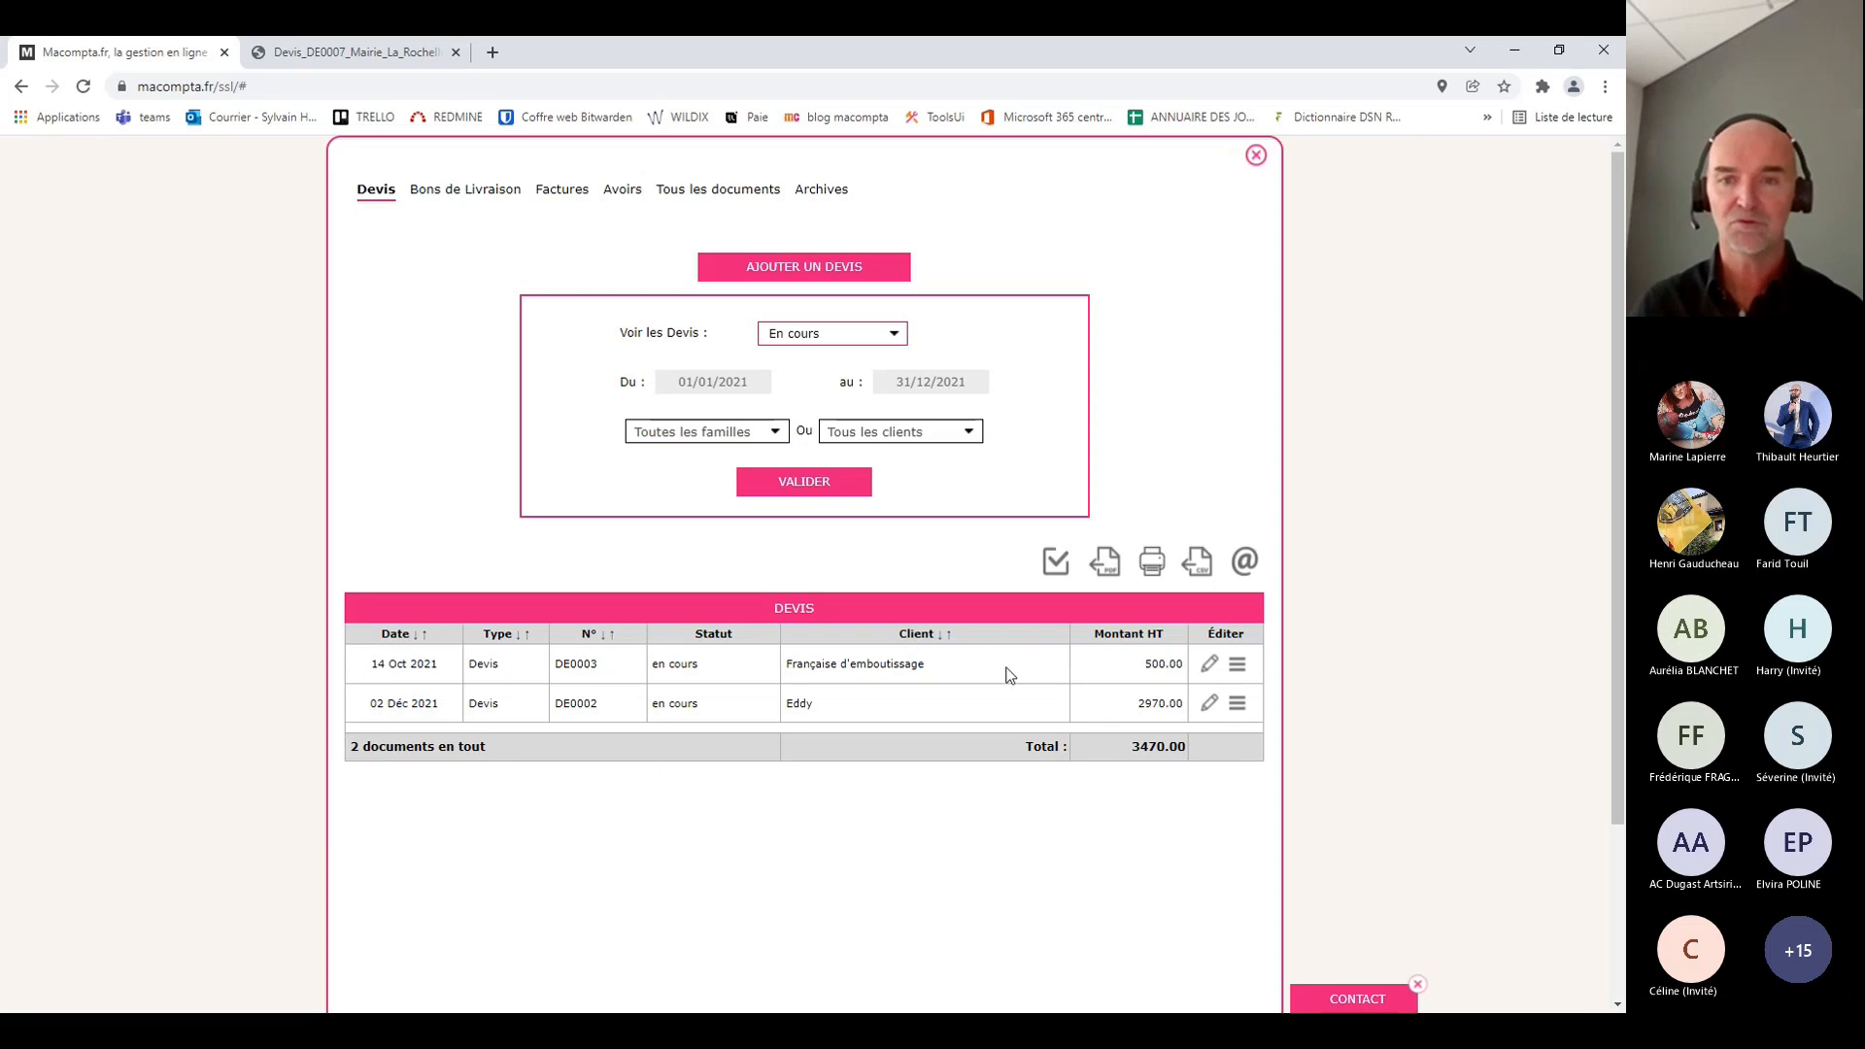
Convert quote DE0003 for Française d'emboutissage into a delivery note (BL)
click(1237, 668)
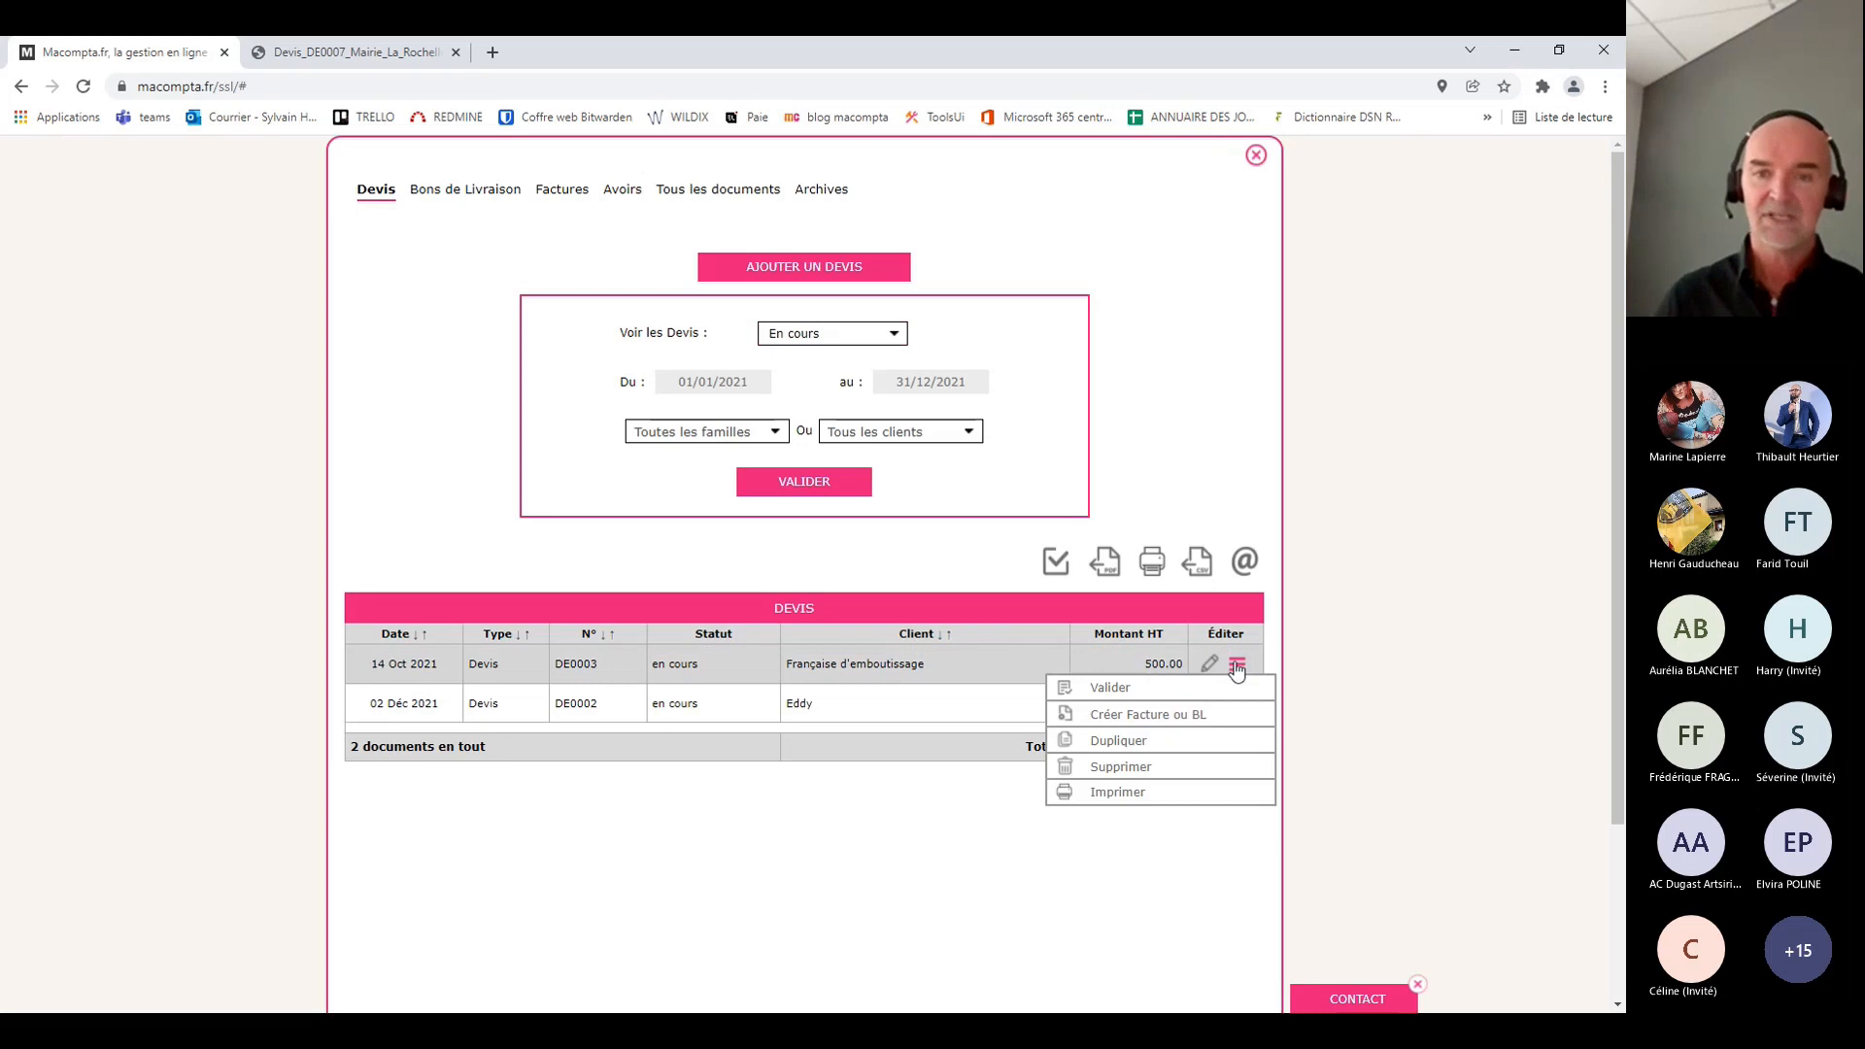
click(1119, 719)
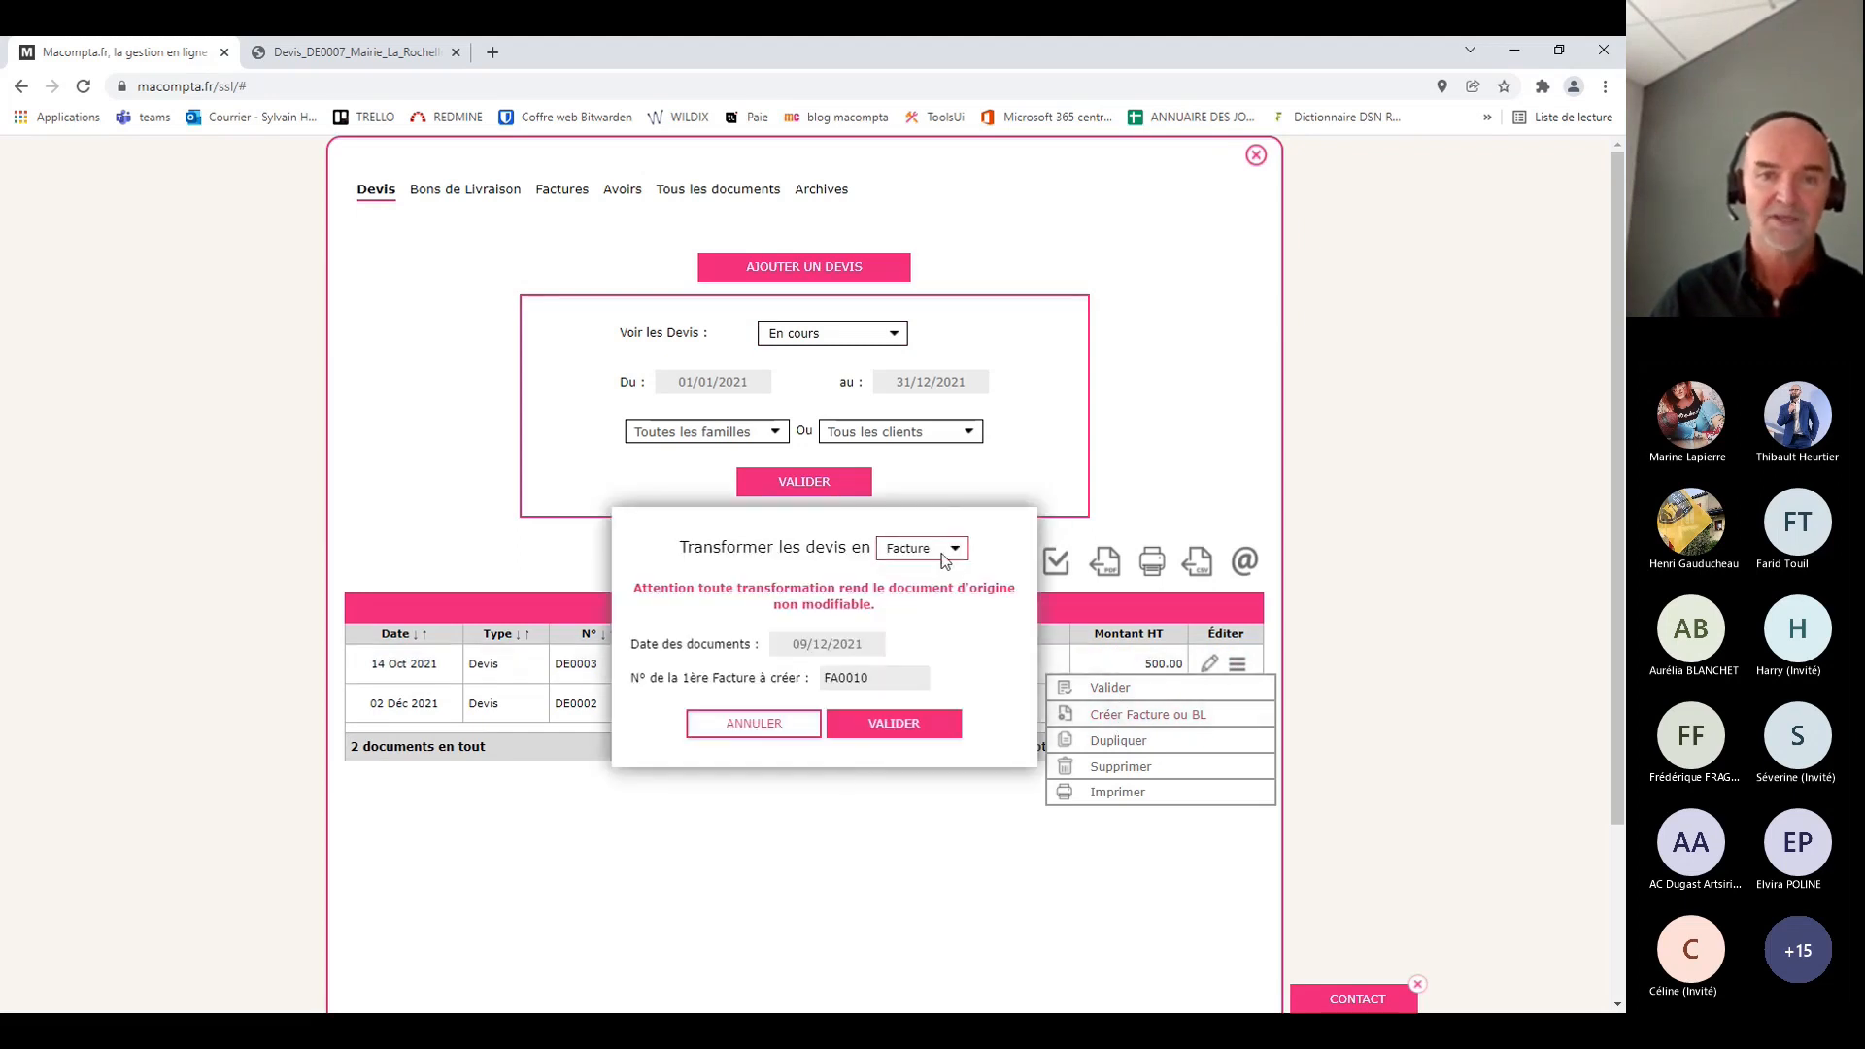
click(921, 580)
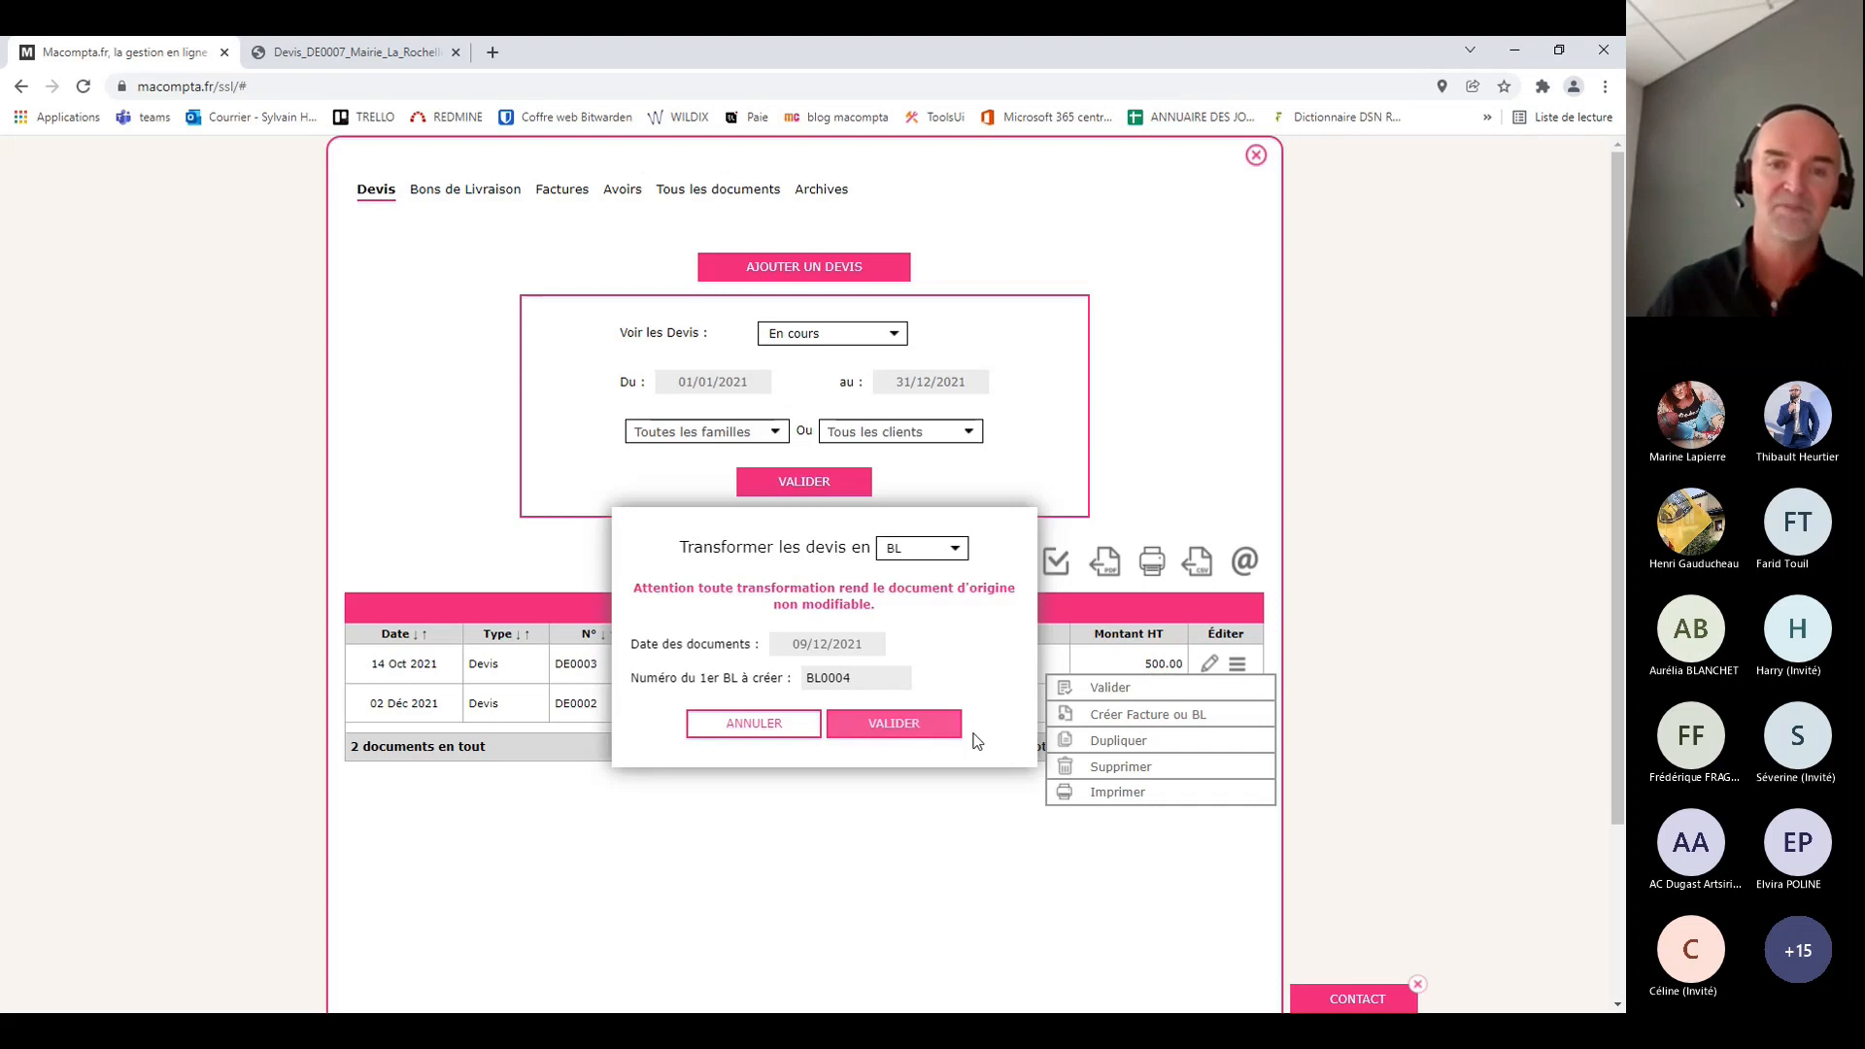
click(911, 728)
Open the delivery note for Française d'emboutissage from the Bons de Livraison list, review its contents, and close it
click(511, 187)
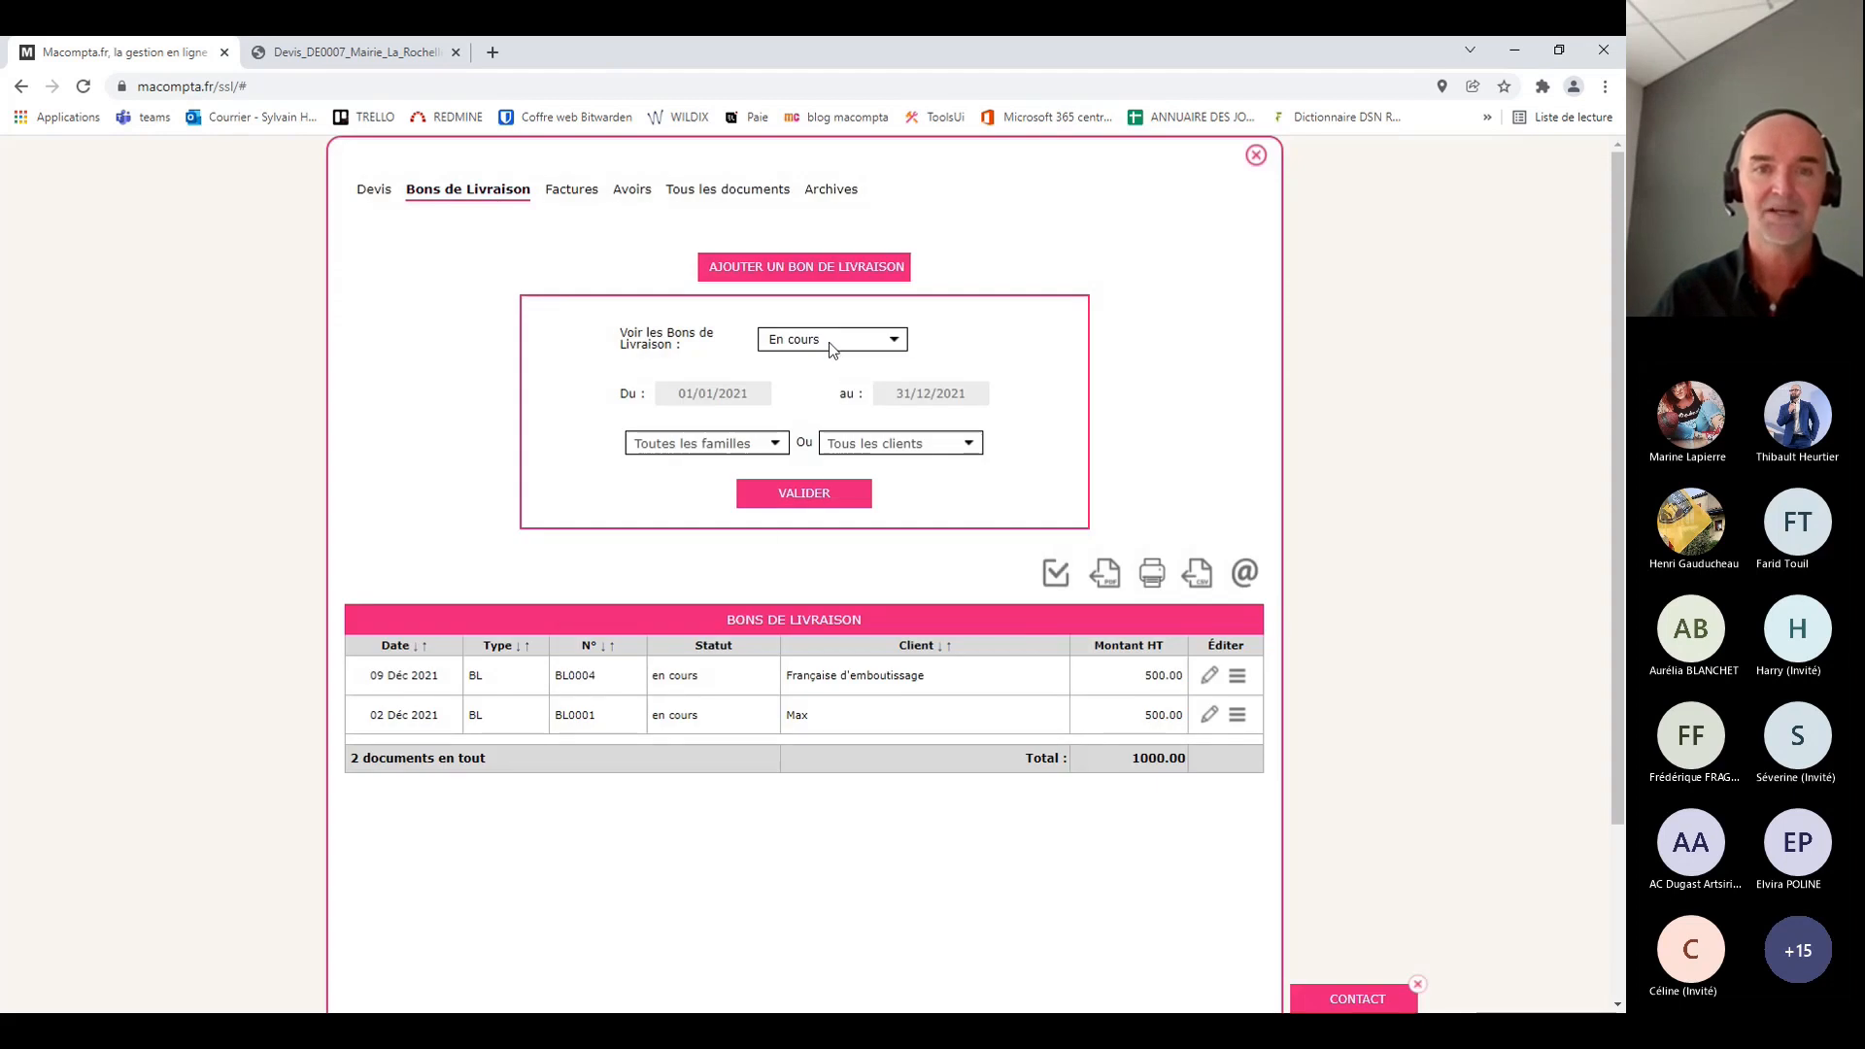
click(1209, 677)
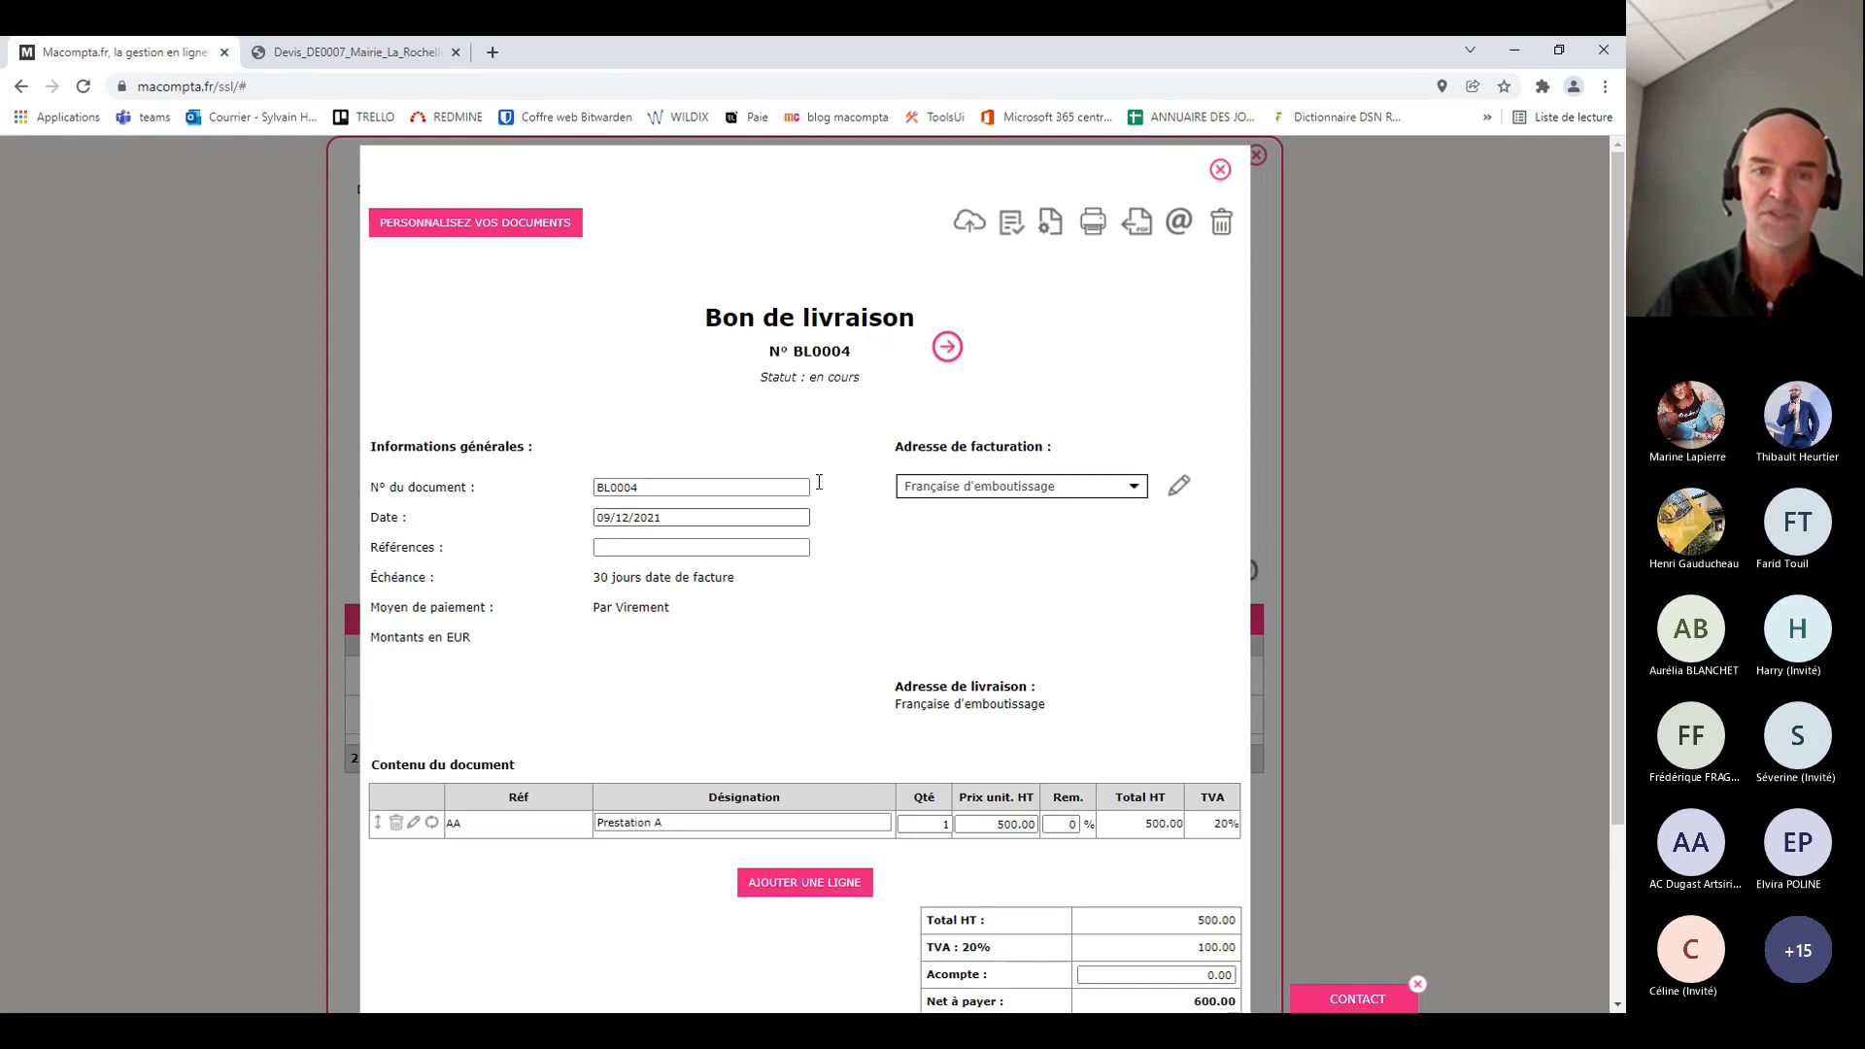
scroll(769, 588, down, 3)
scroll(769, 587, up, 3)
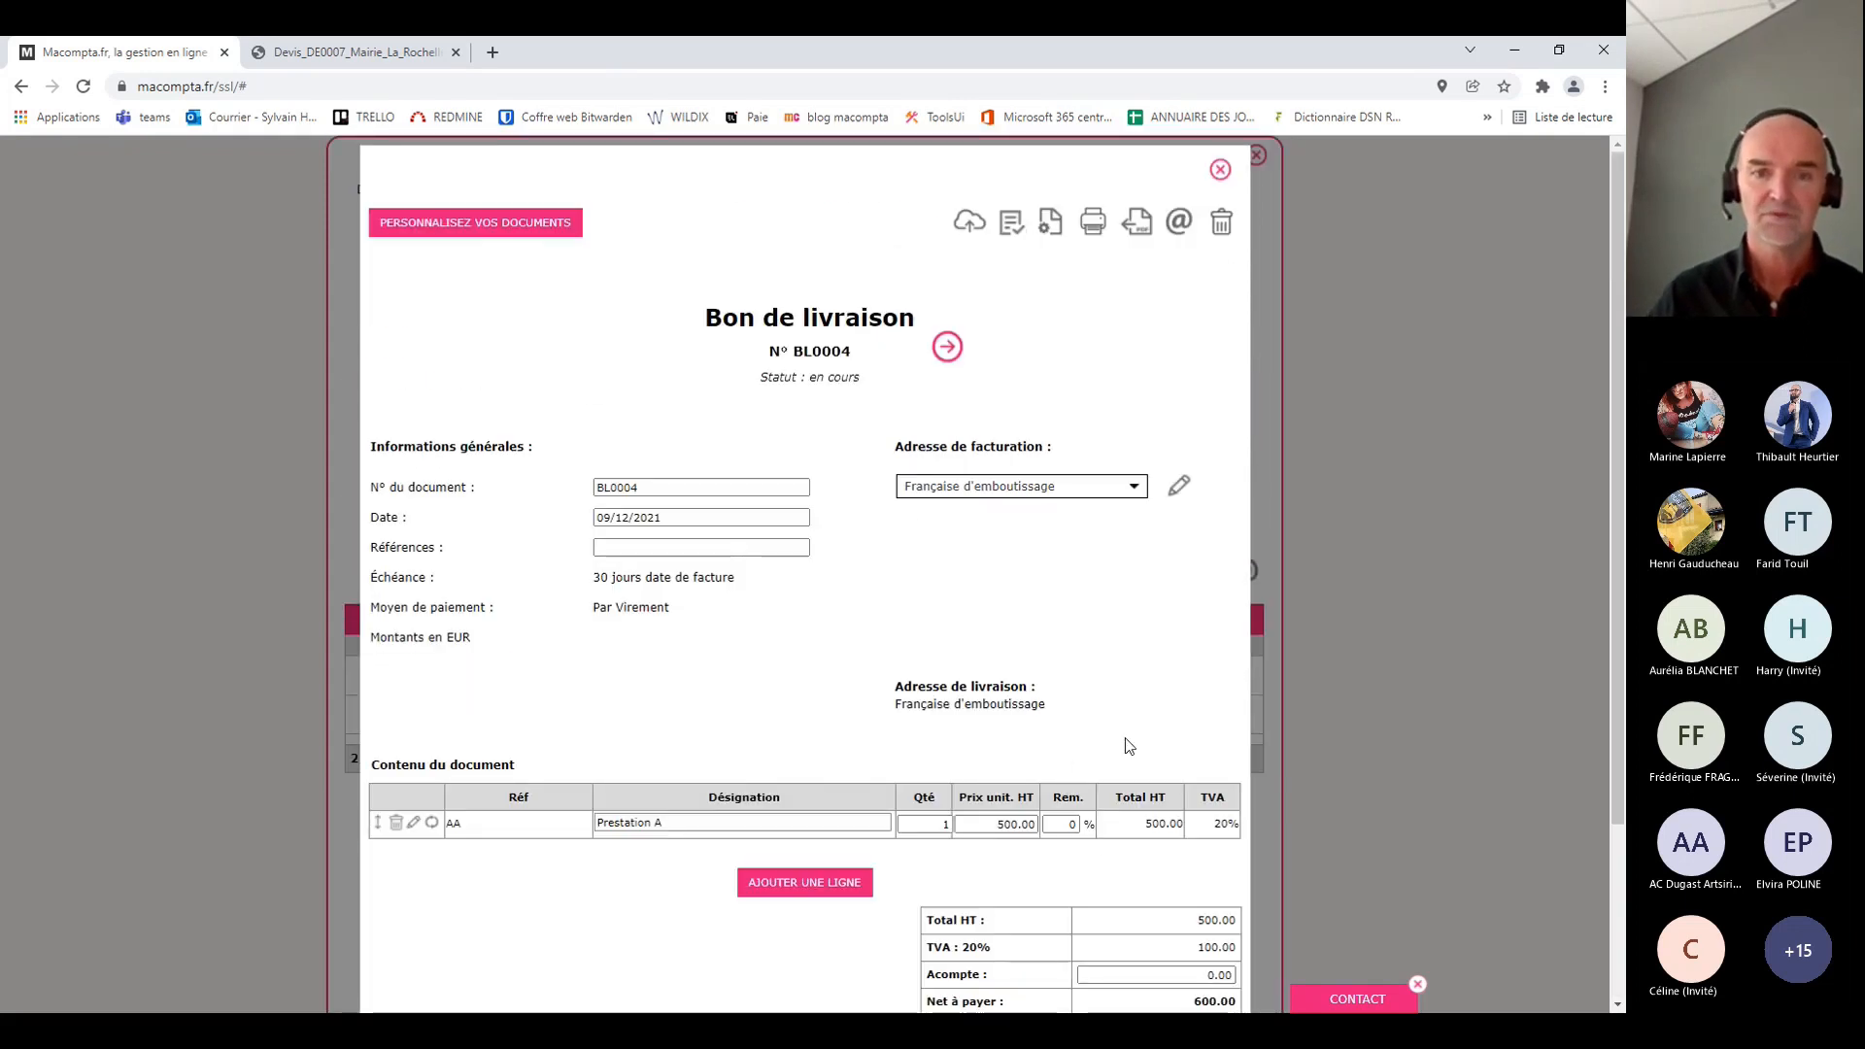
click(1220, 172)
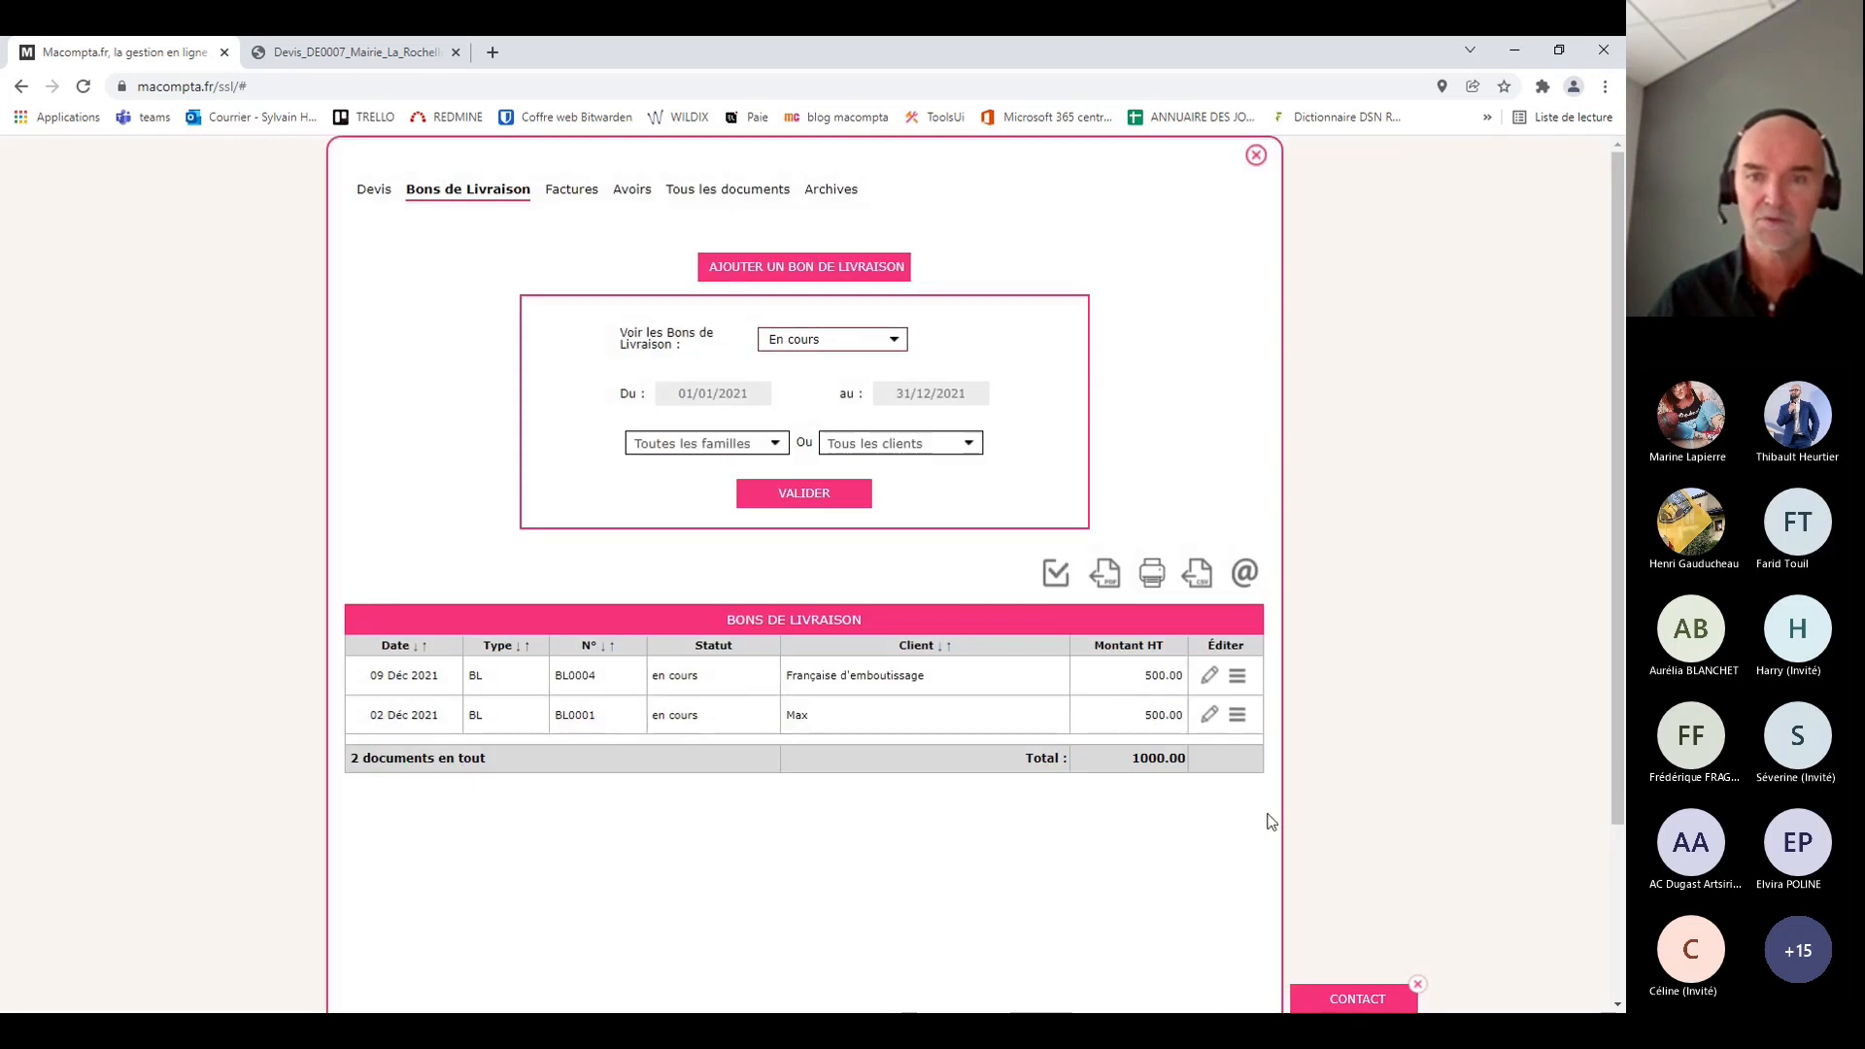
Open delivery note BL0001 and add a line for the article bandage 10 M - ép .02
click(1210, 714)
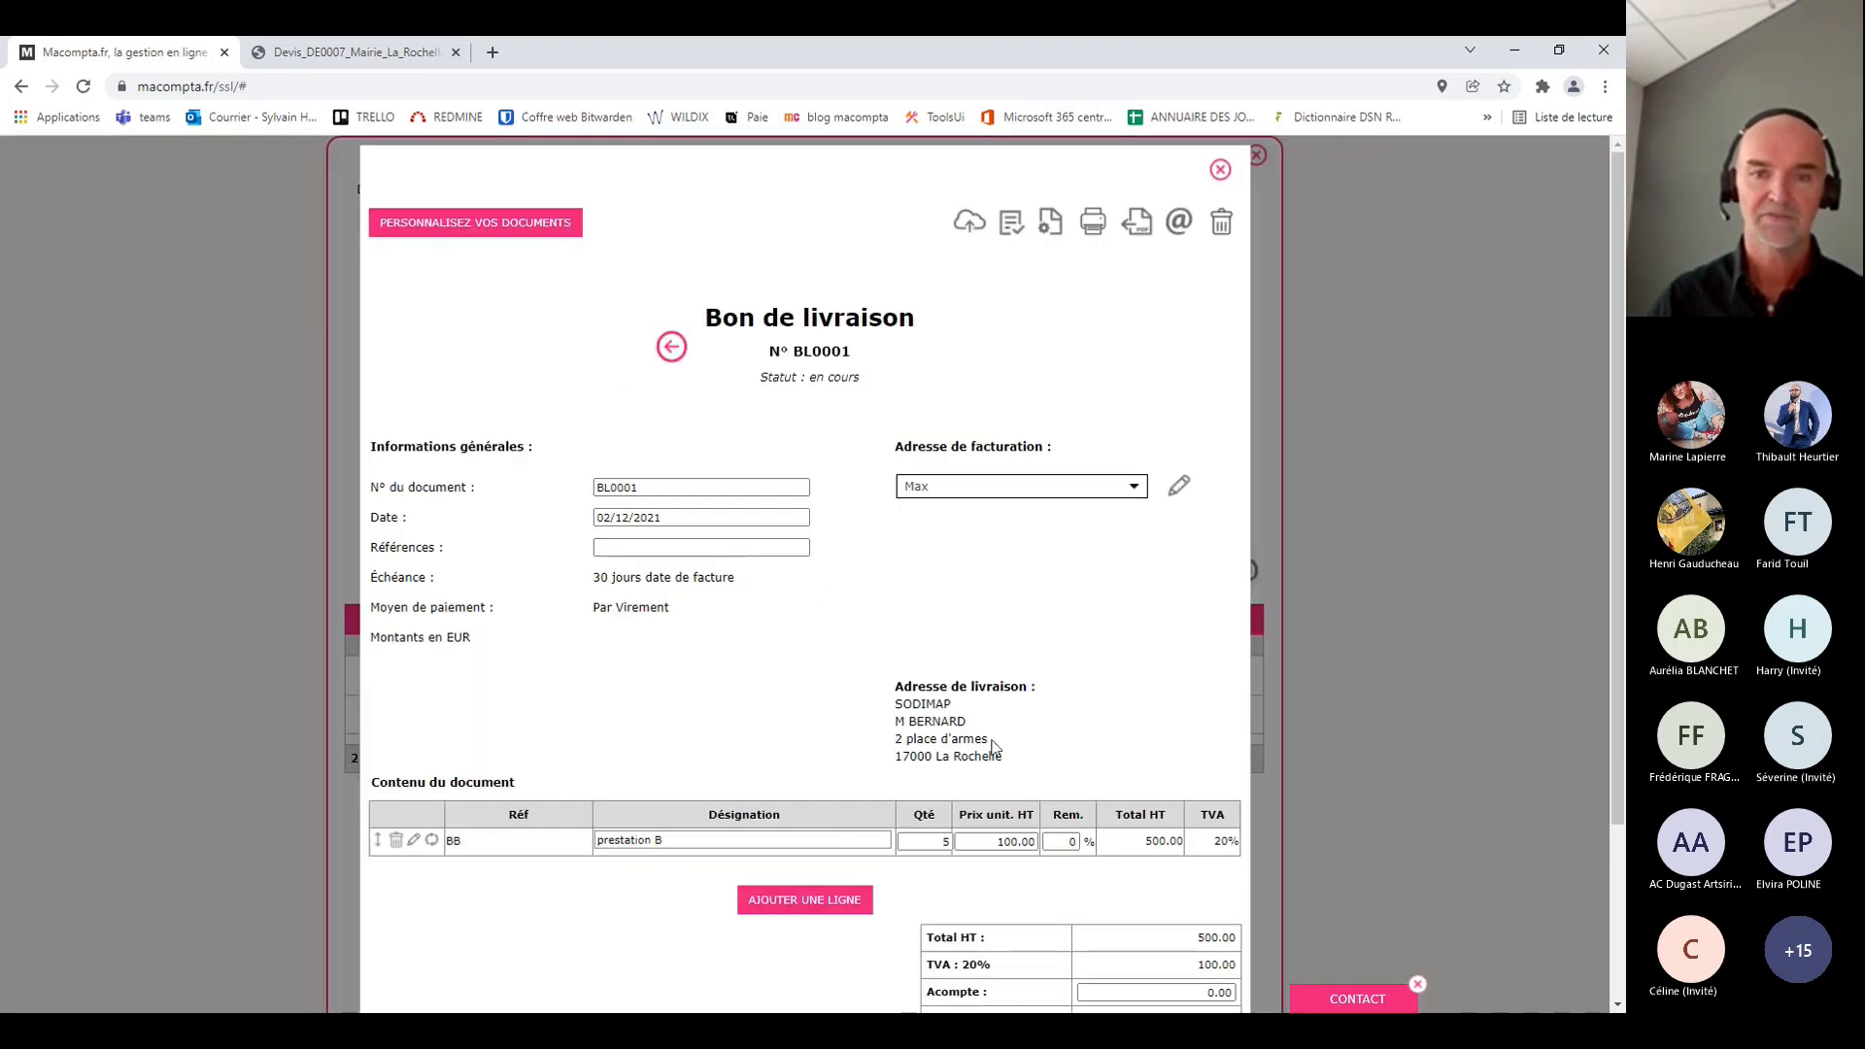
scroll(972, 719, down, 3)
click(826, 687)
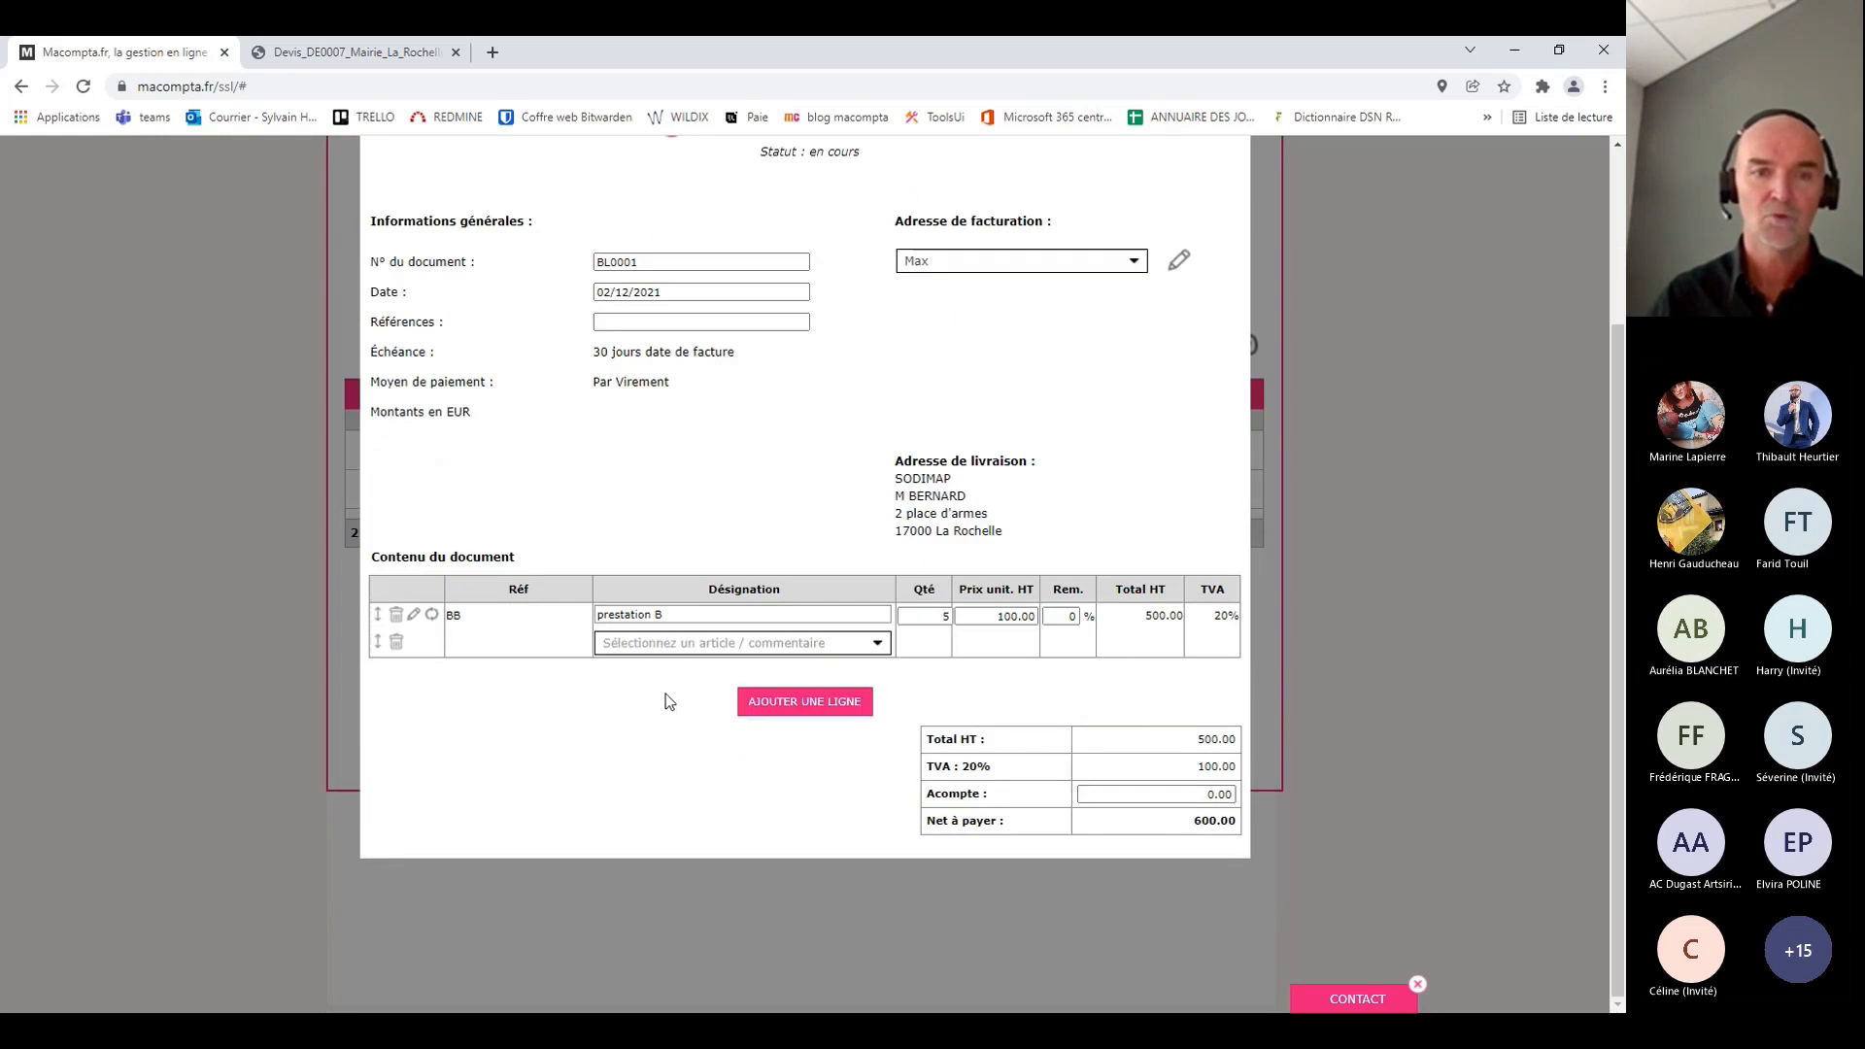
click(680, 646)
click(685, 808)
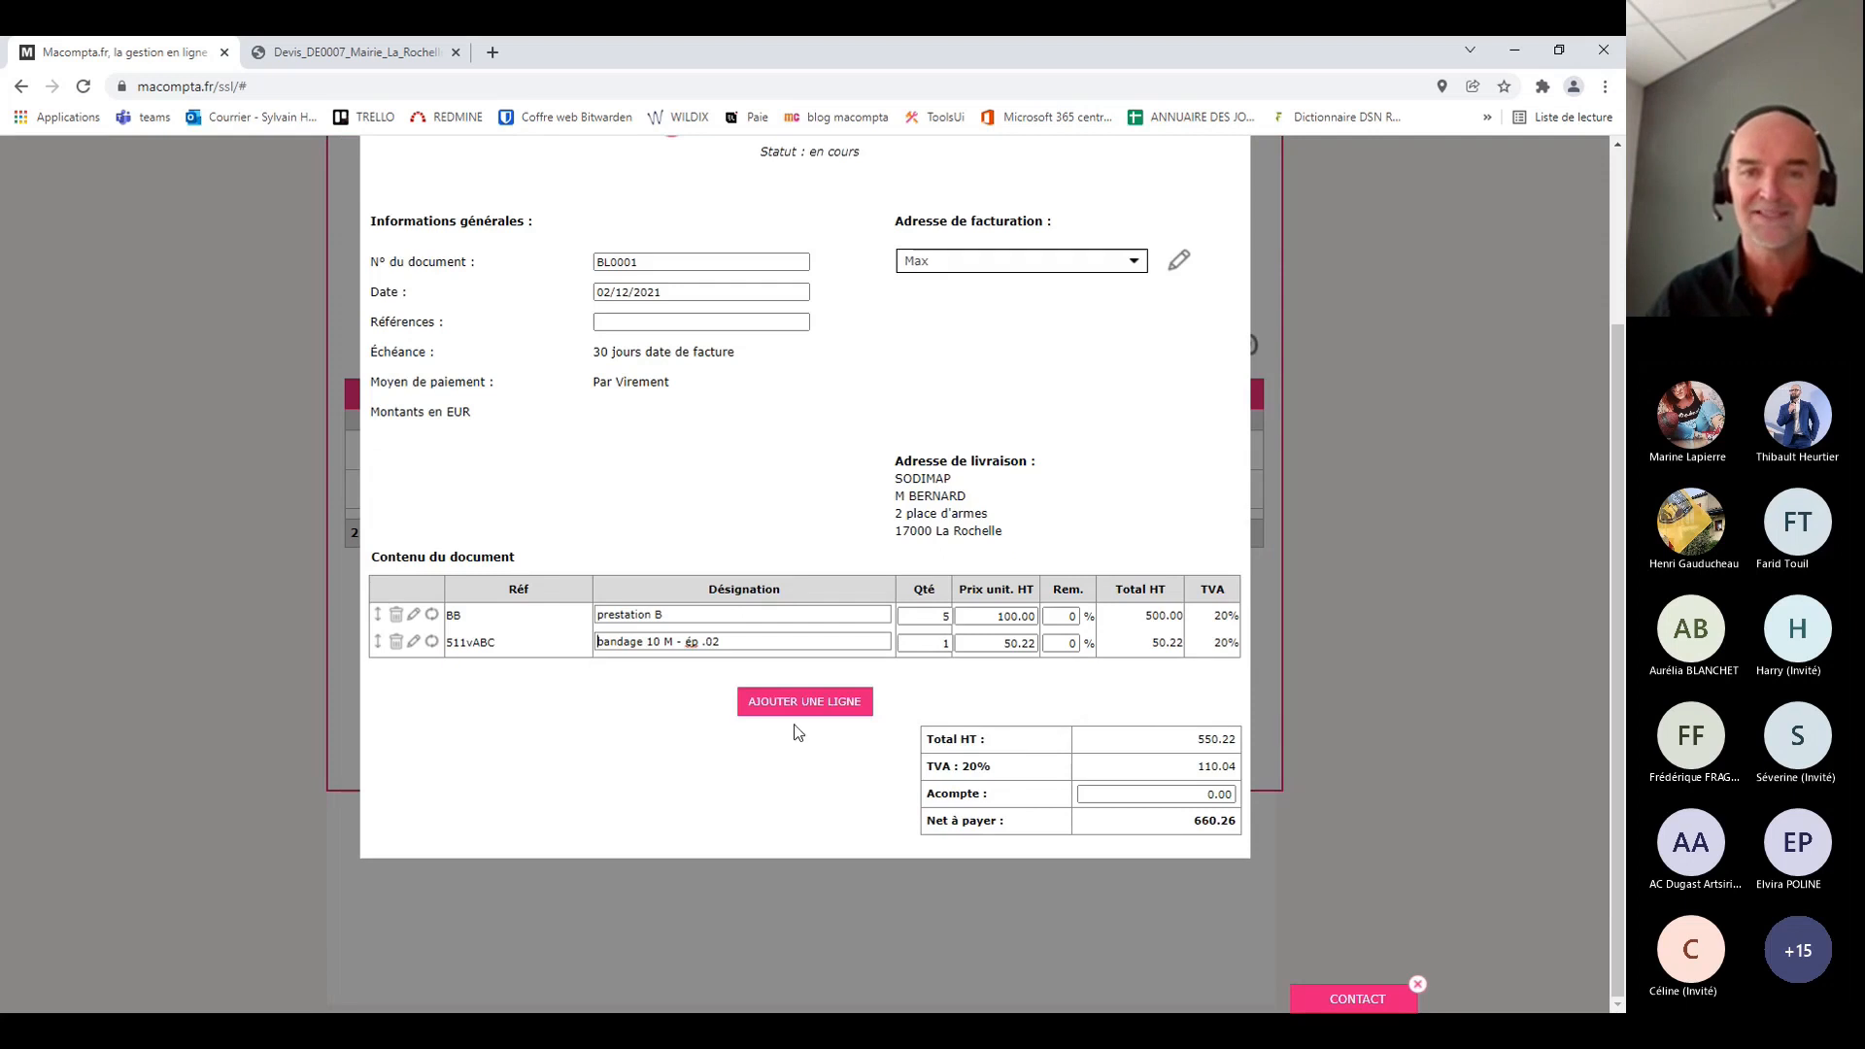
Validate delivery note BL0001 definitively and close it
scroll(1256, 266, up, 3)
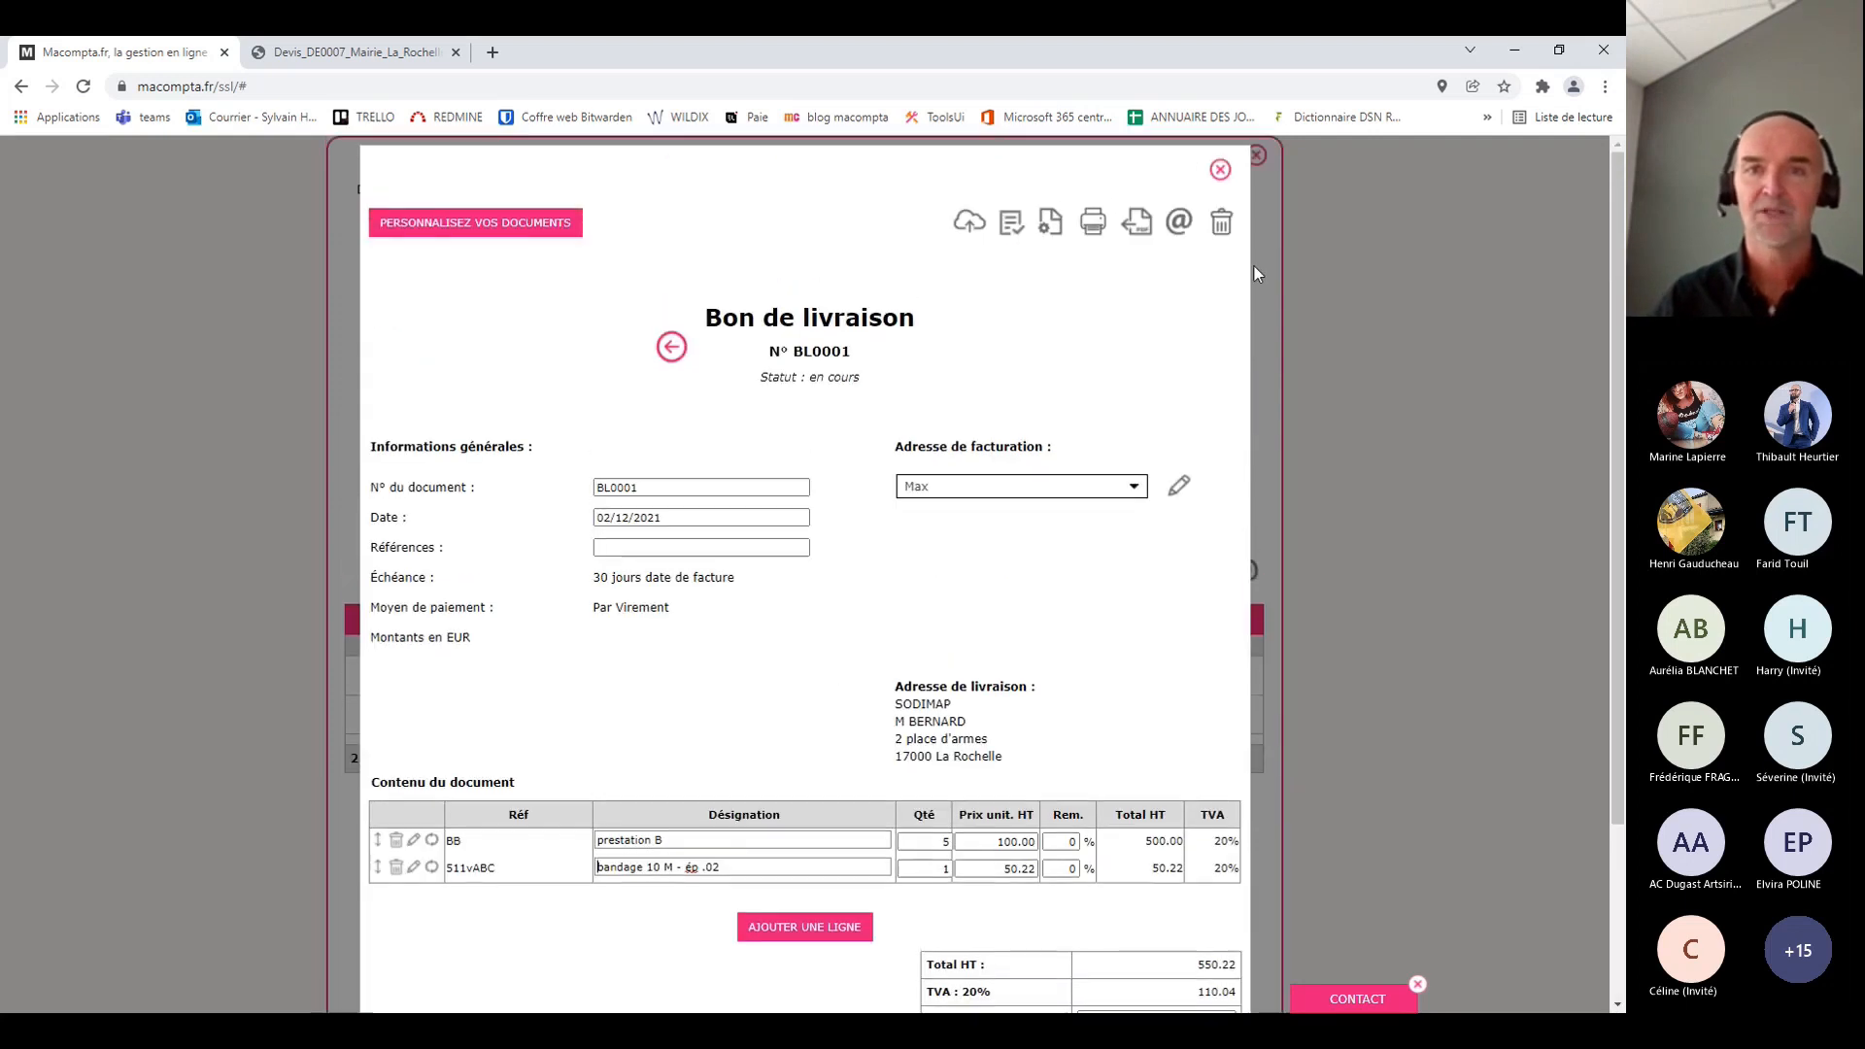
click(1013, 231)
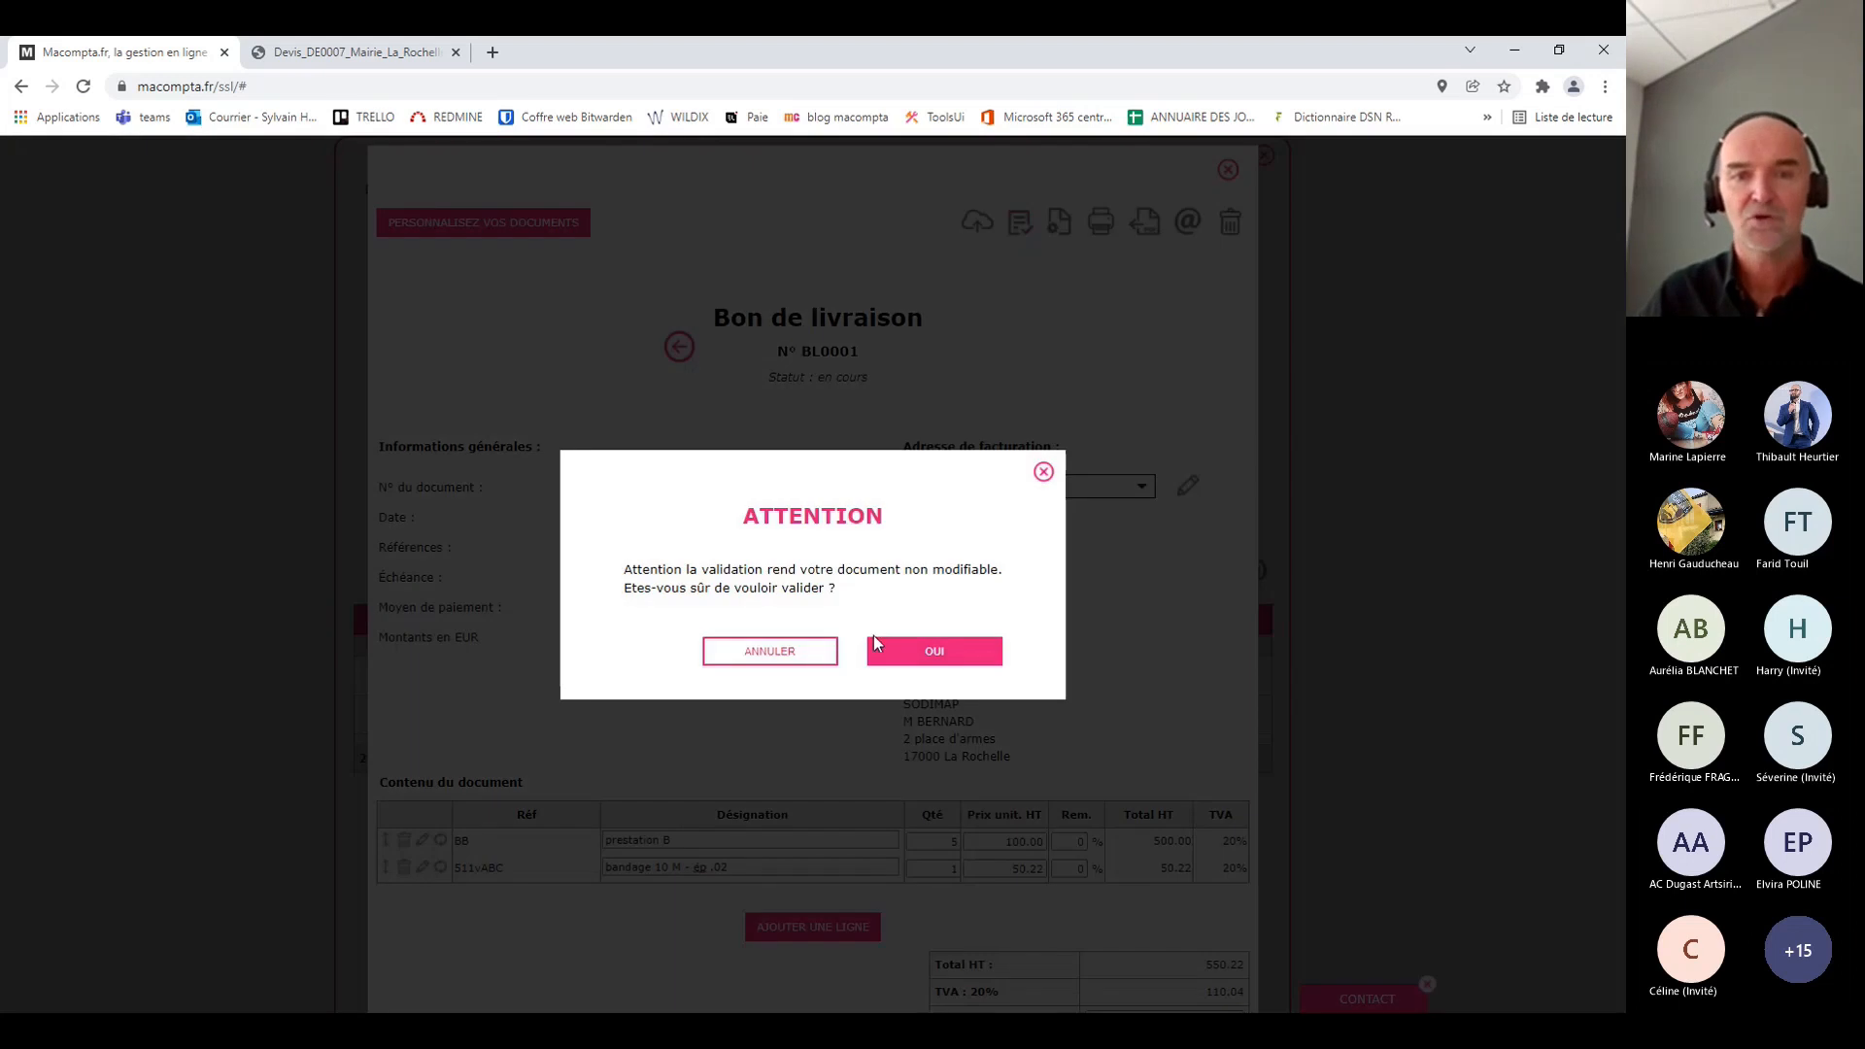
click(923, 659)
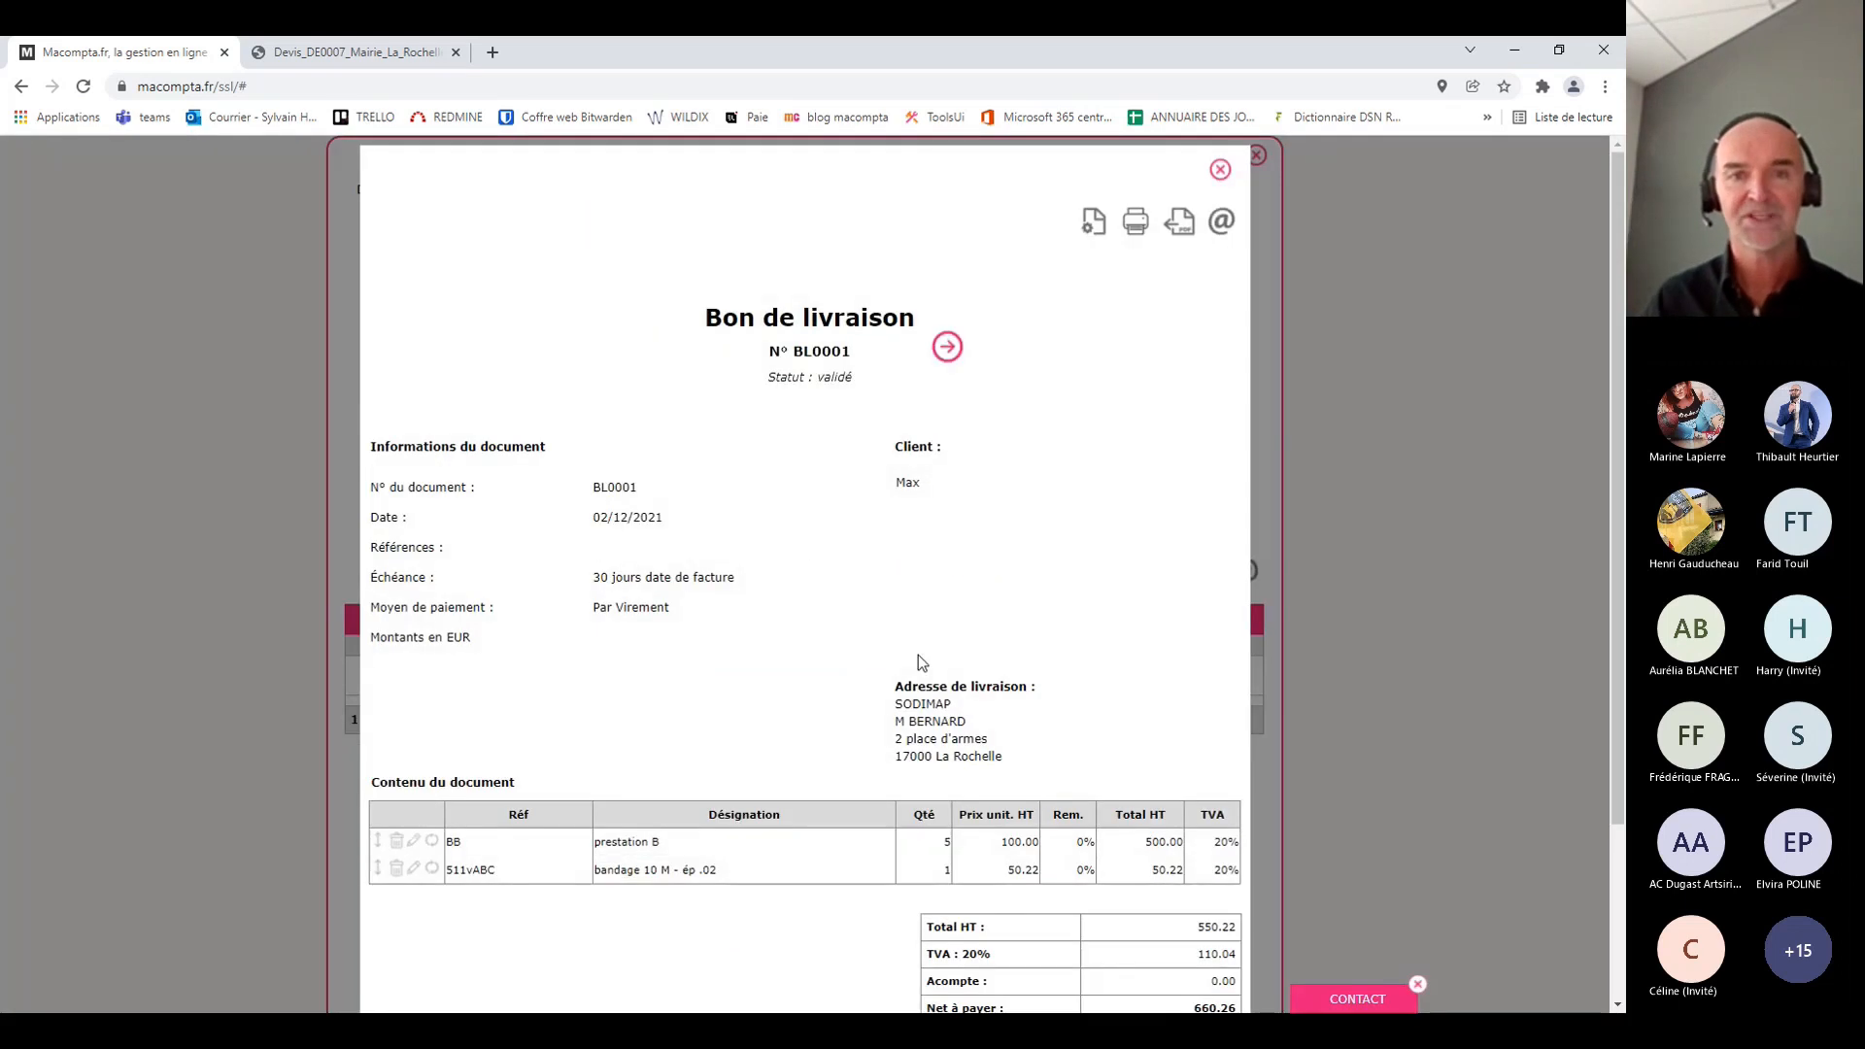
click(1221, 172)
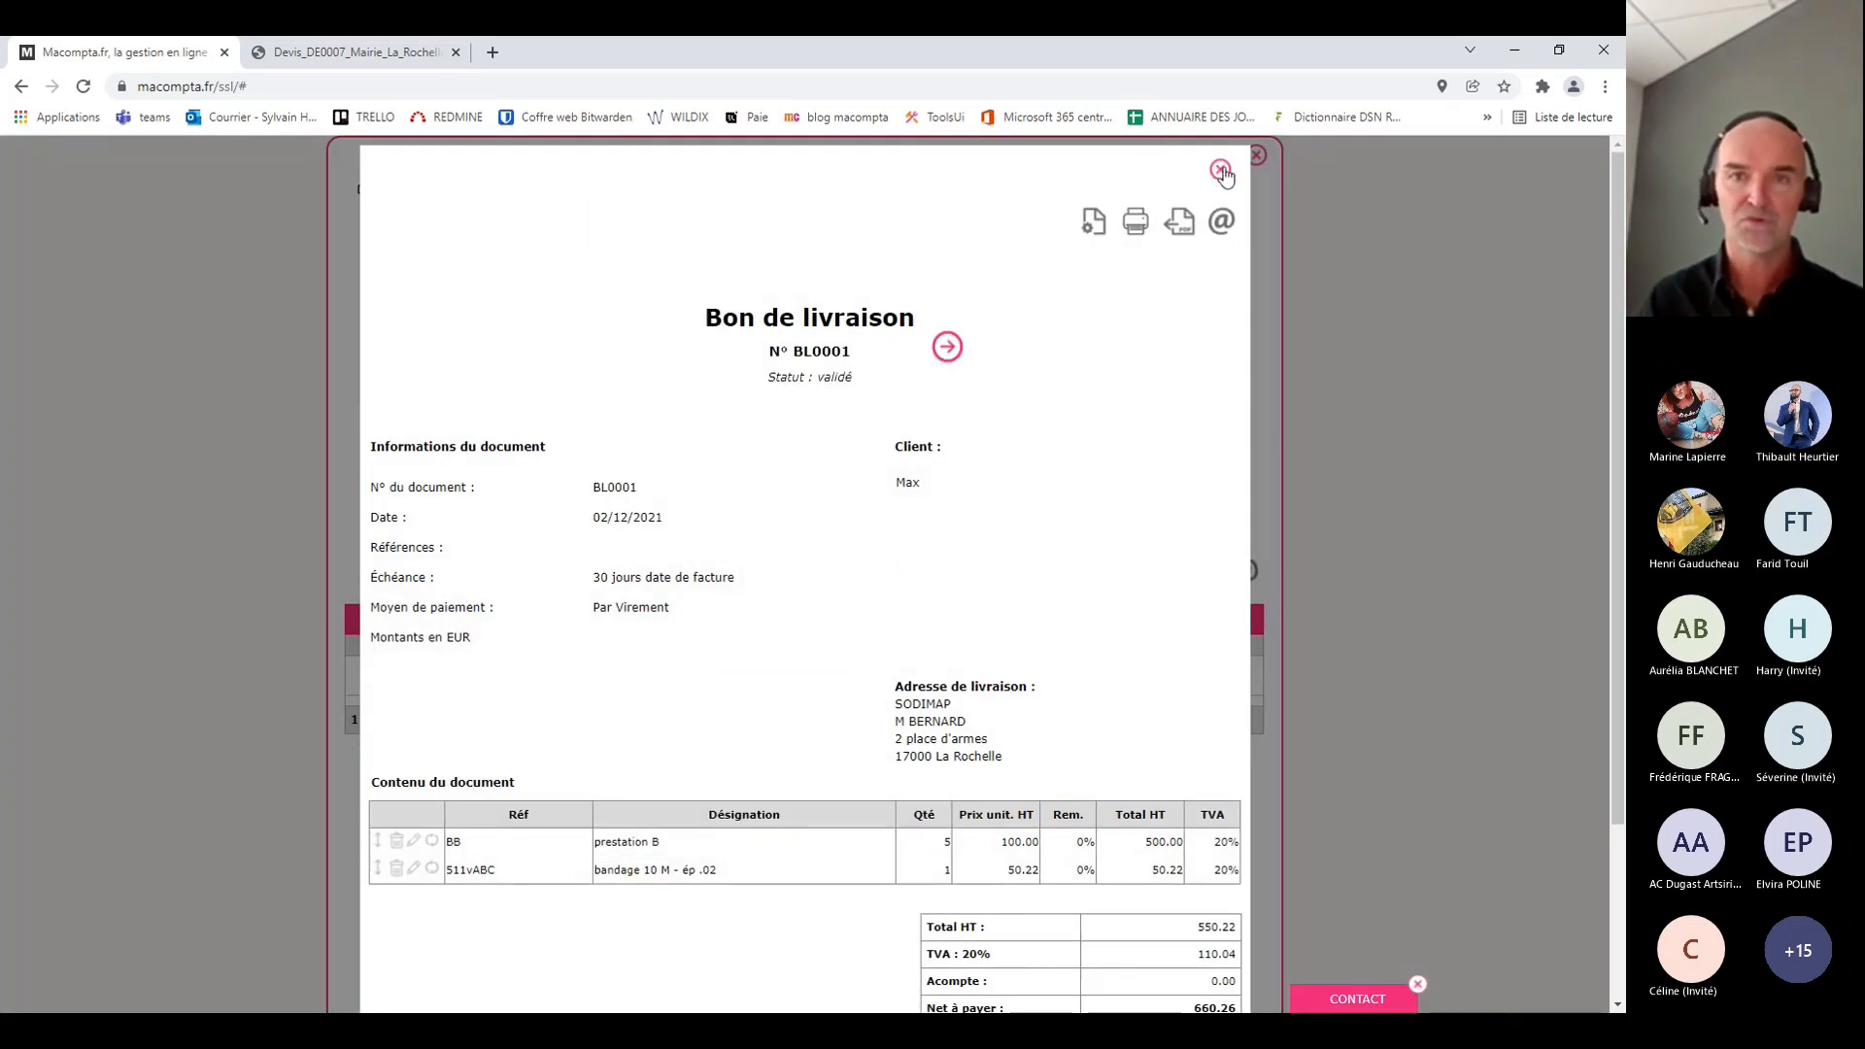
Create an invoice for one bandage 10 M - ép .01, validate it definitively, and close it
click(564, 192)
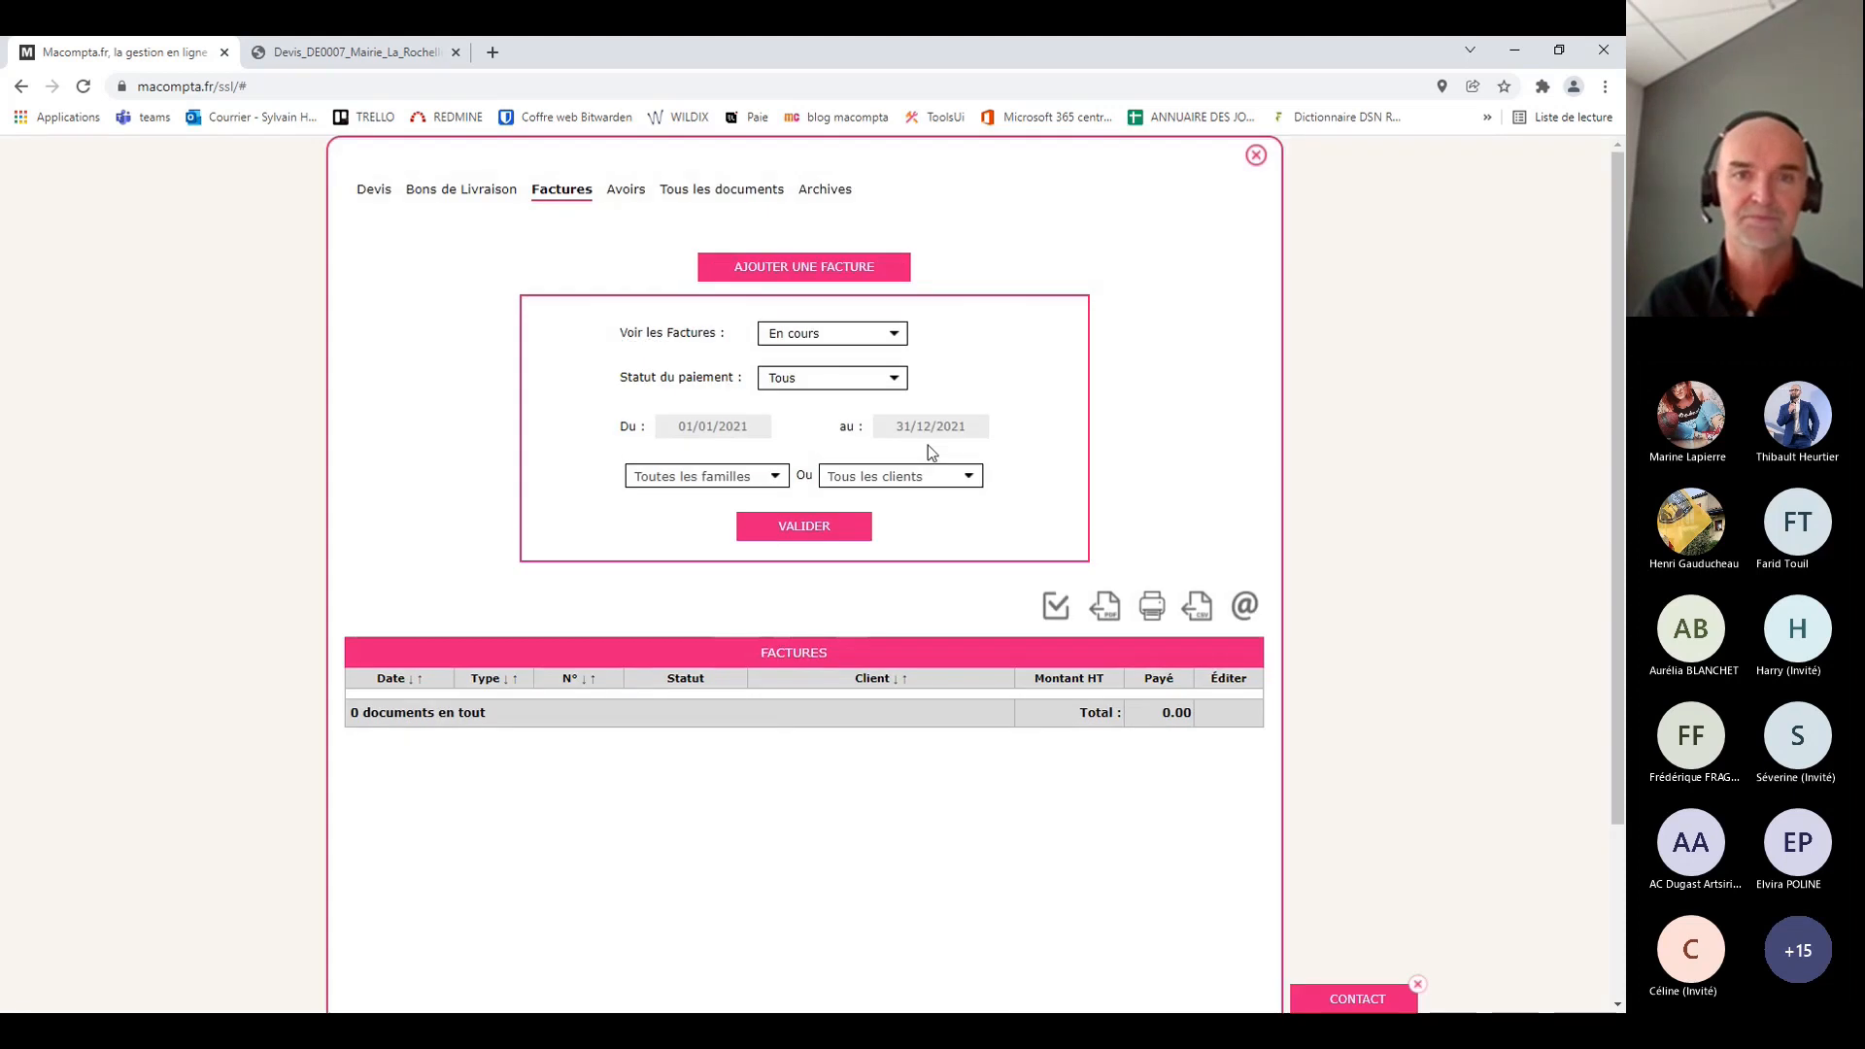
click(787, 272)
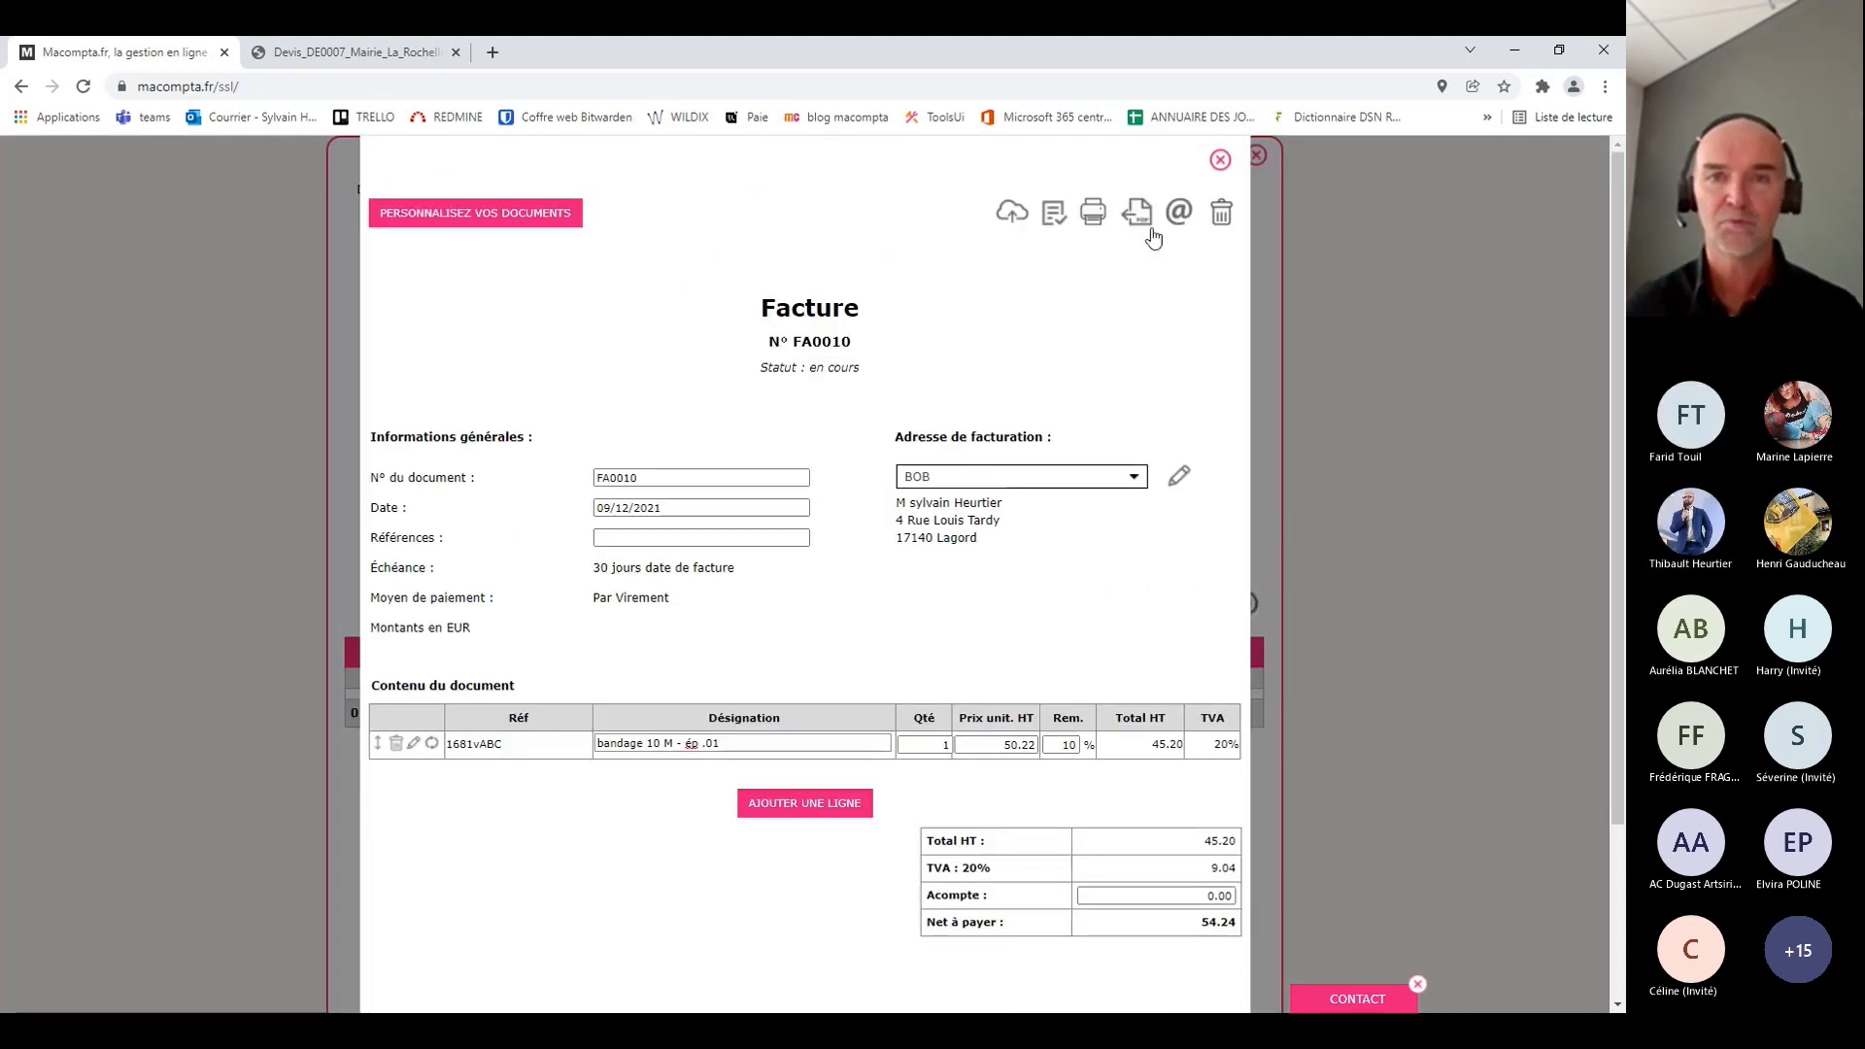
click(1061, 219)
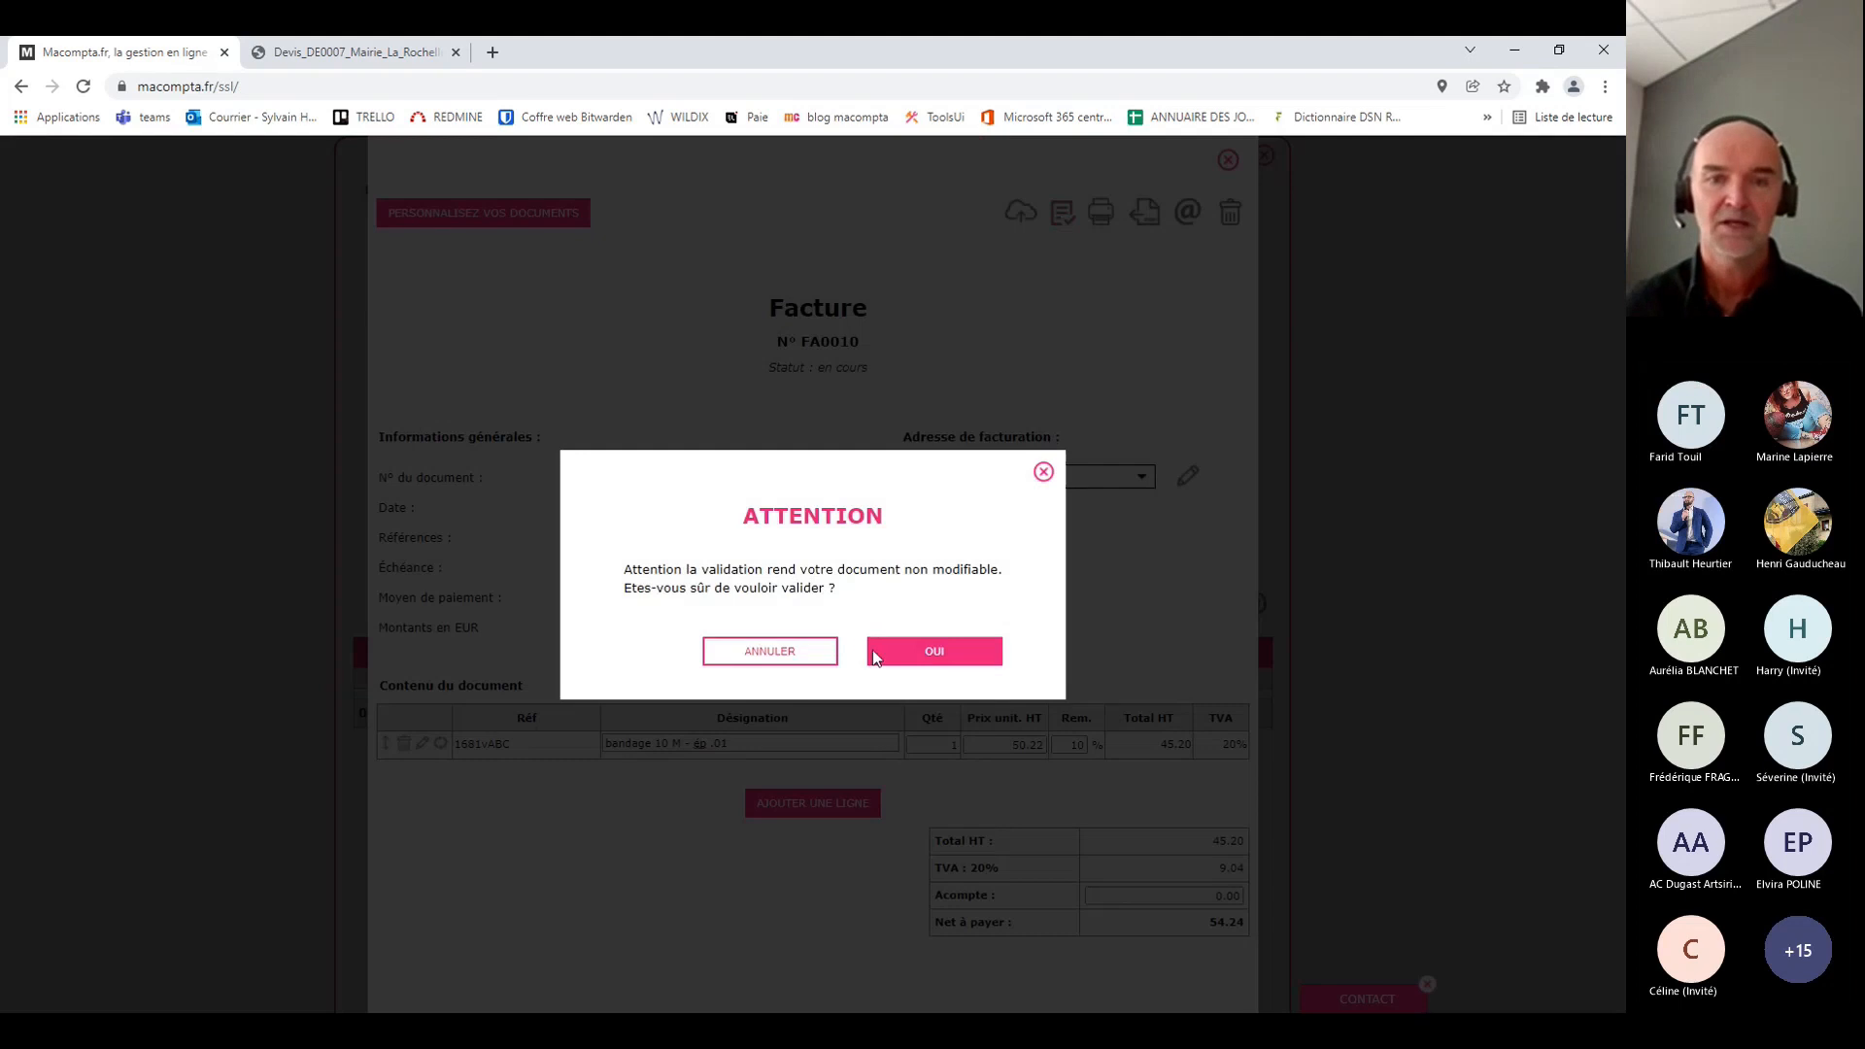
click(1045, 472)
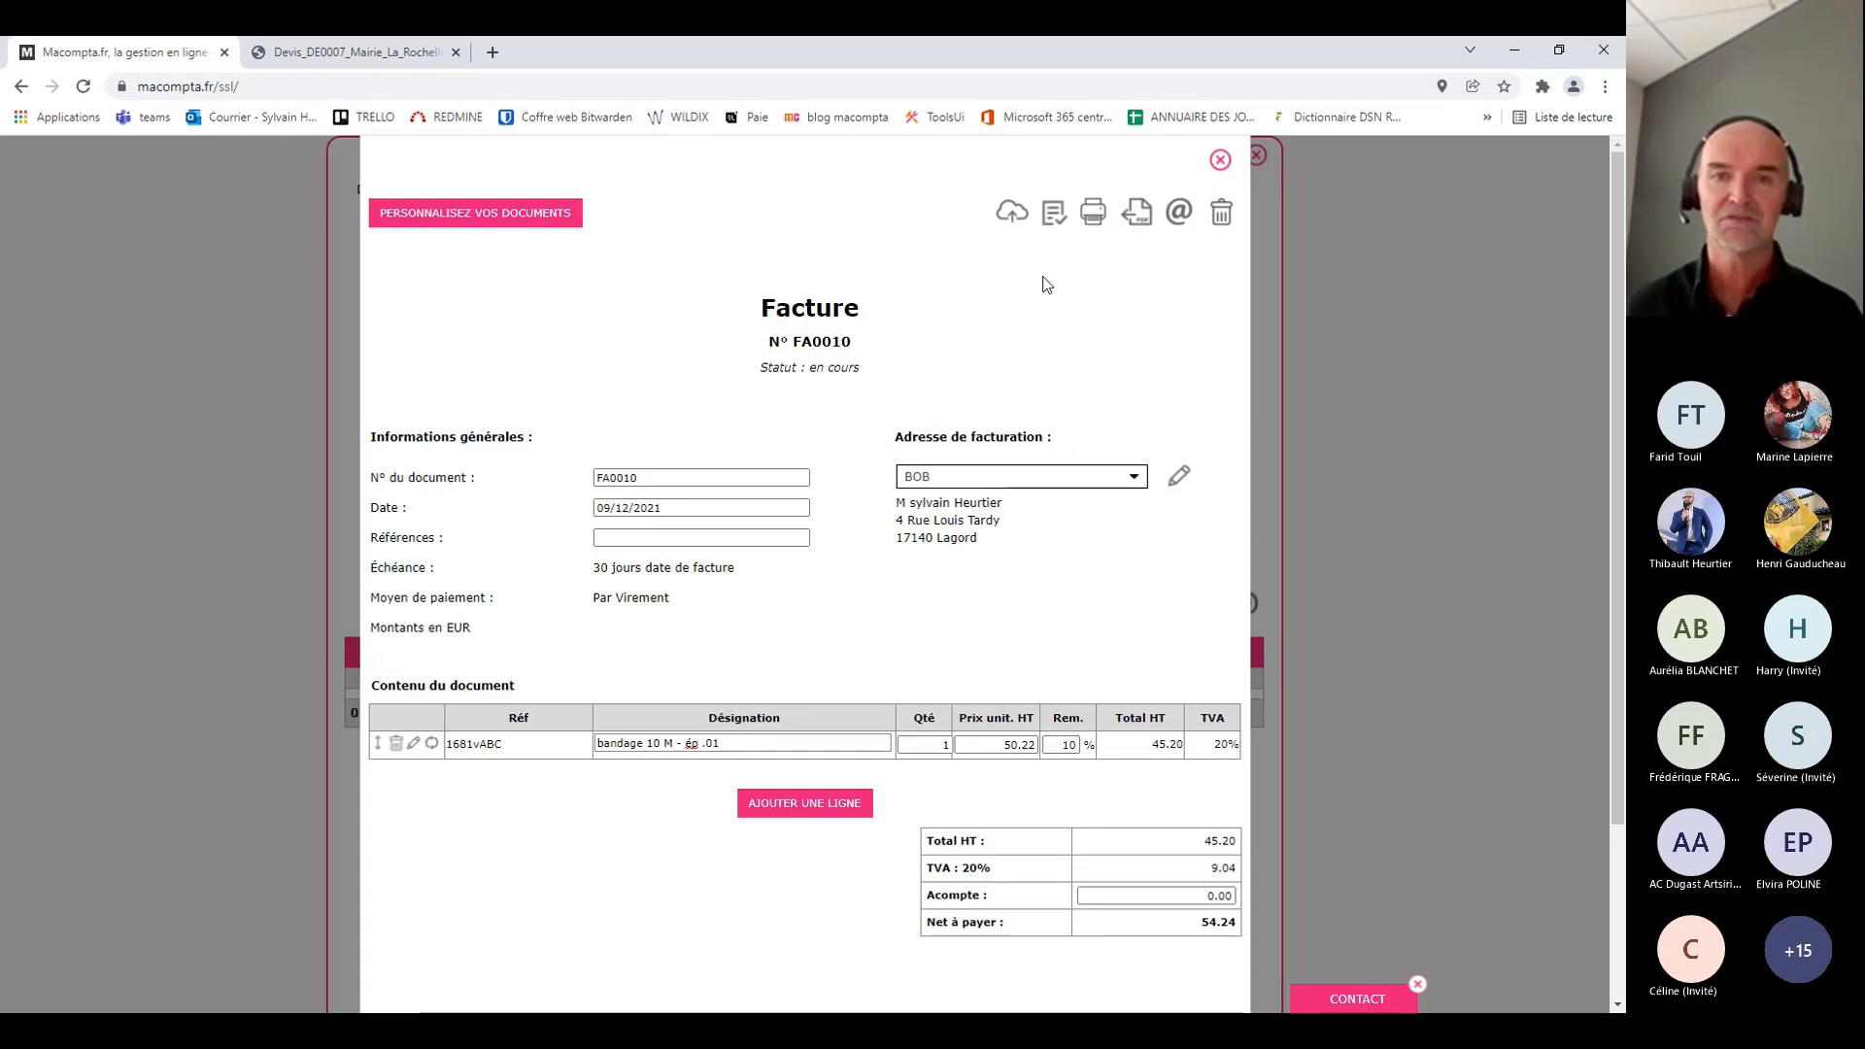
click(1053, 212)
click(916, 658)
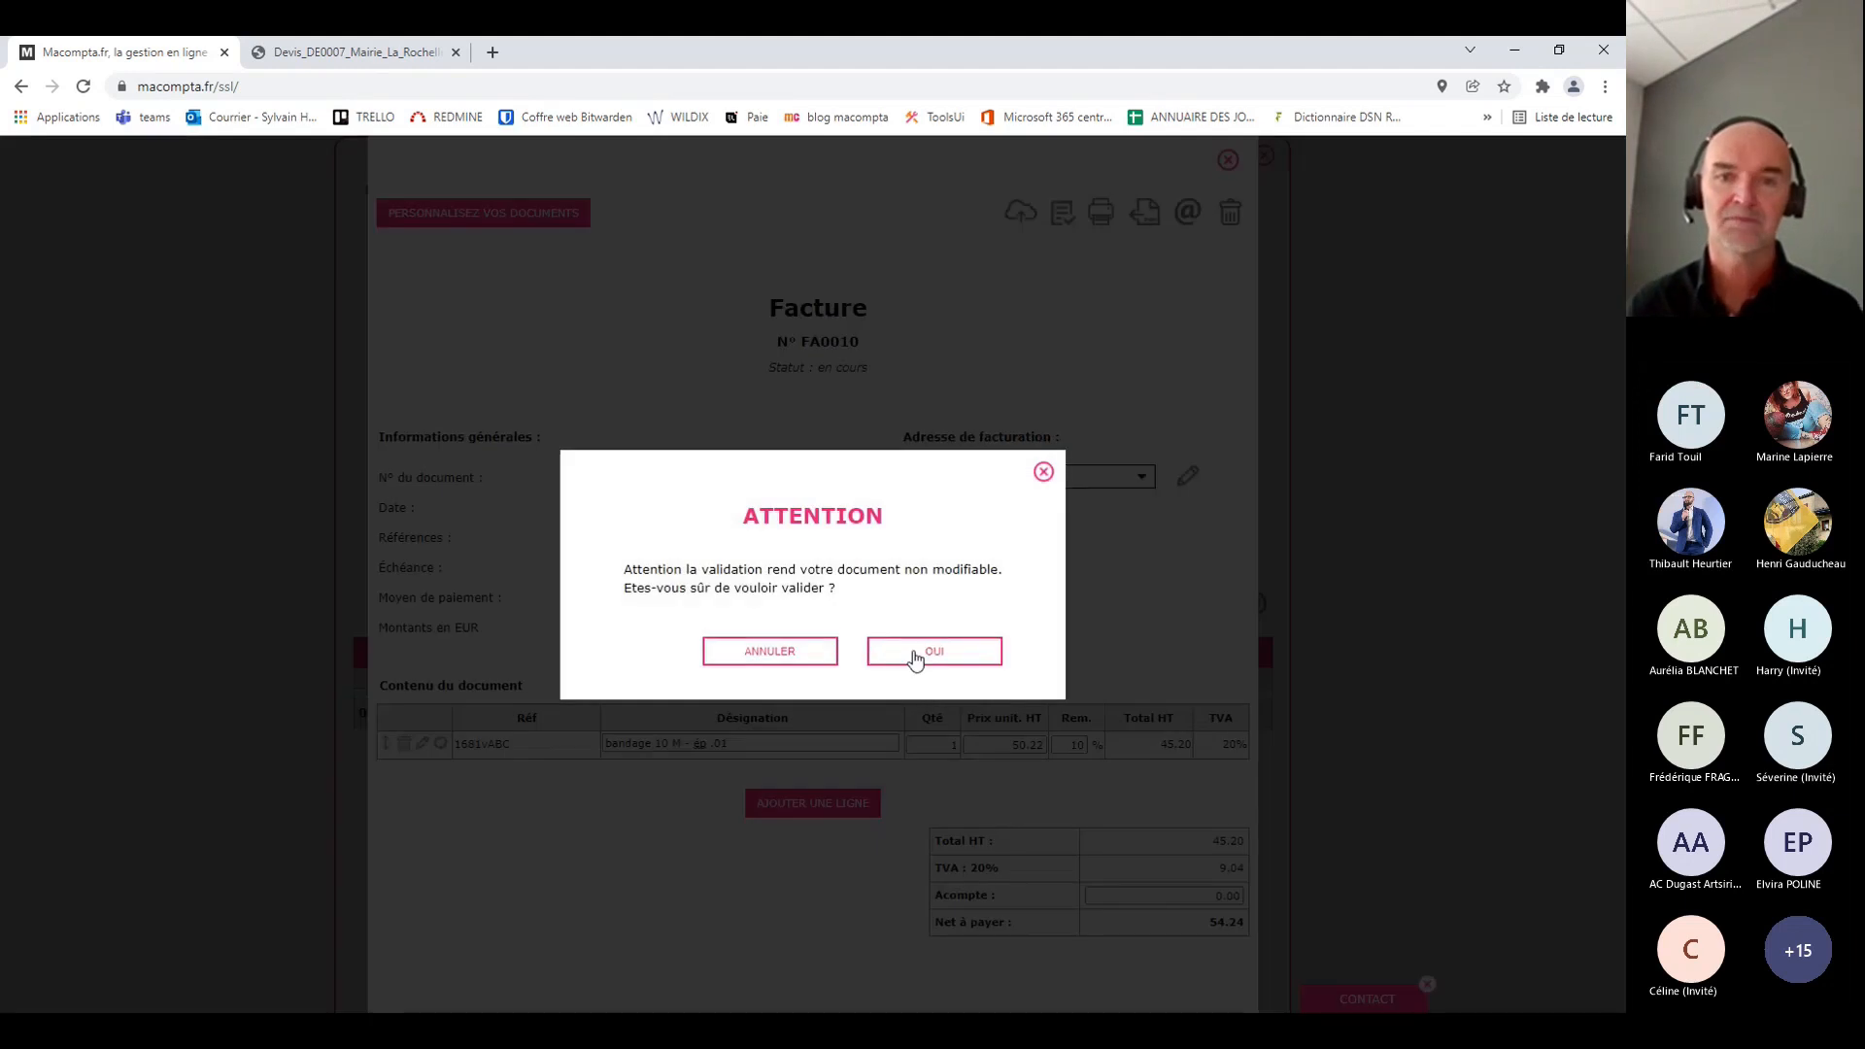
click(1221, 159)
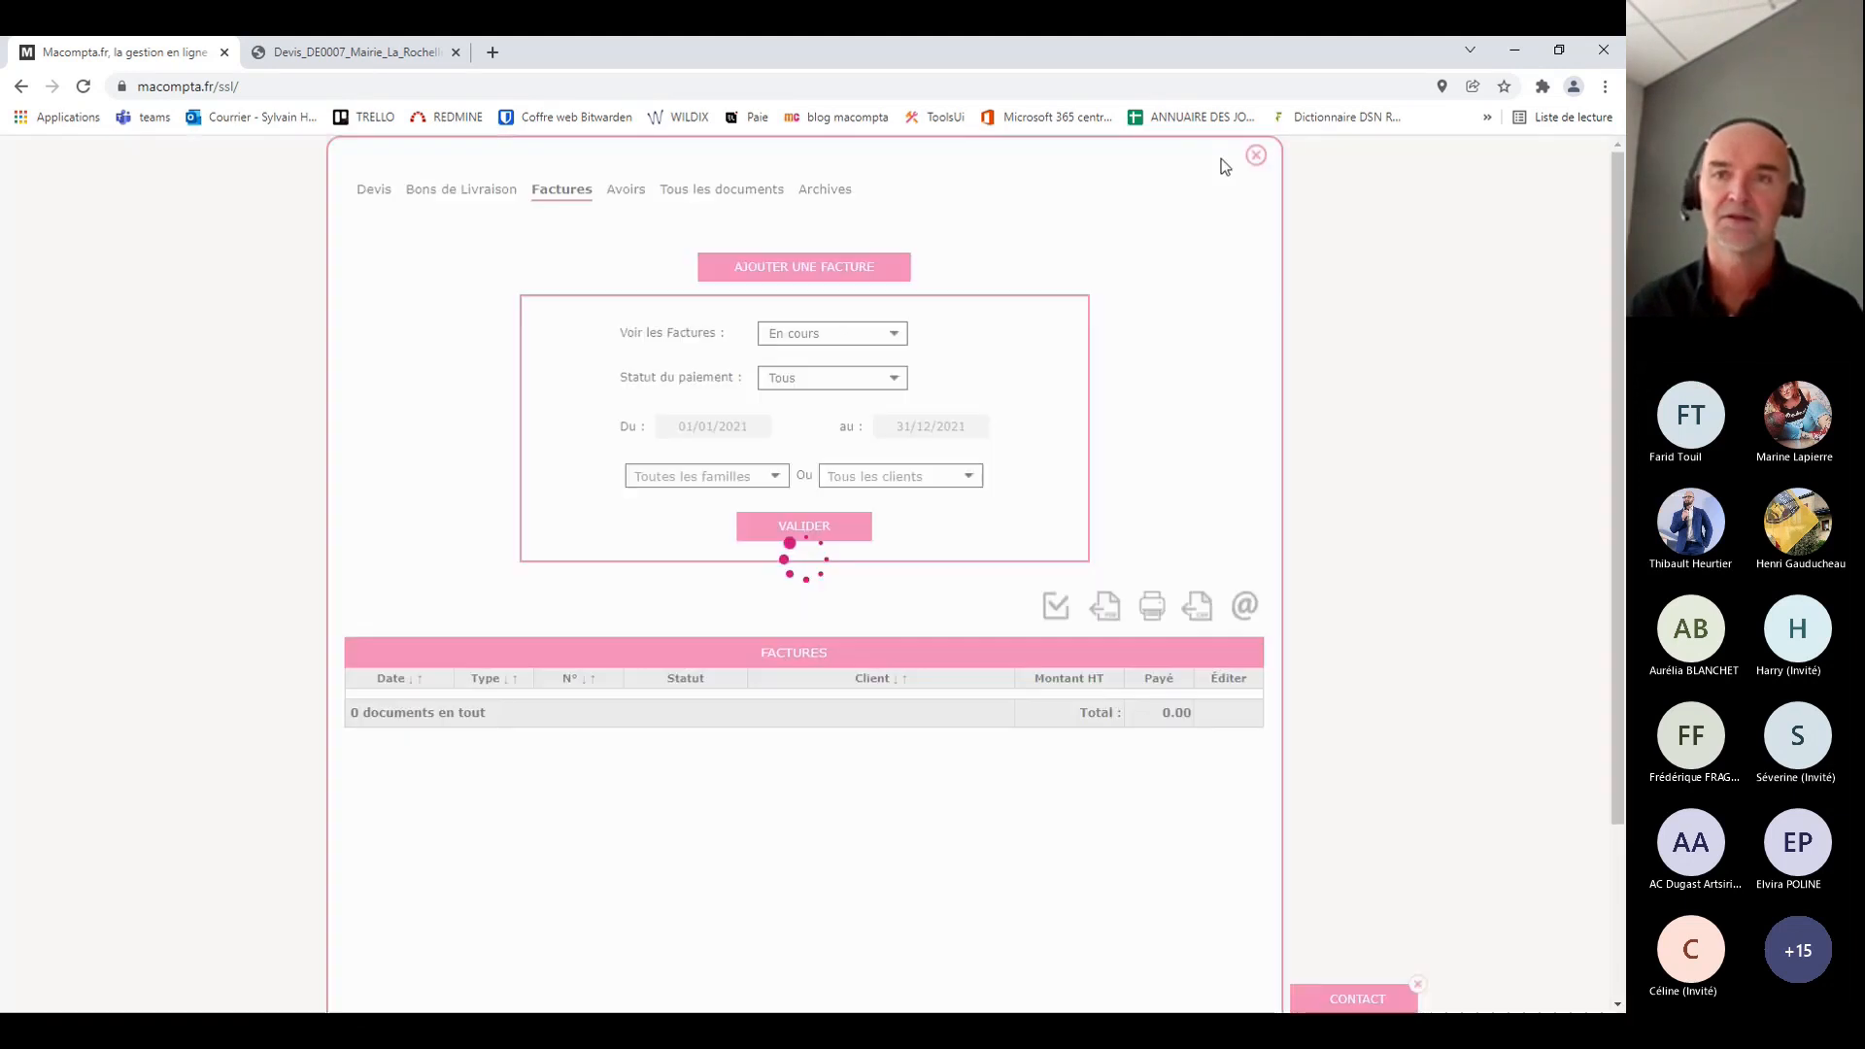
Leave invoicing and check the December 2021 customer invoice entries in simplified accounting, reloading the list through the expense notes
click(1256, 155)
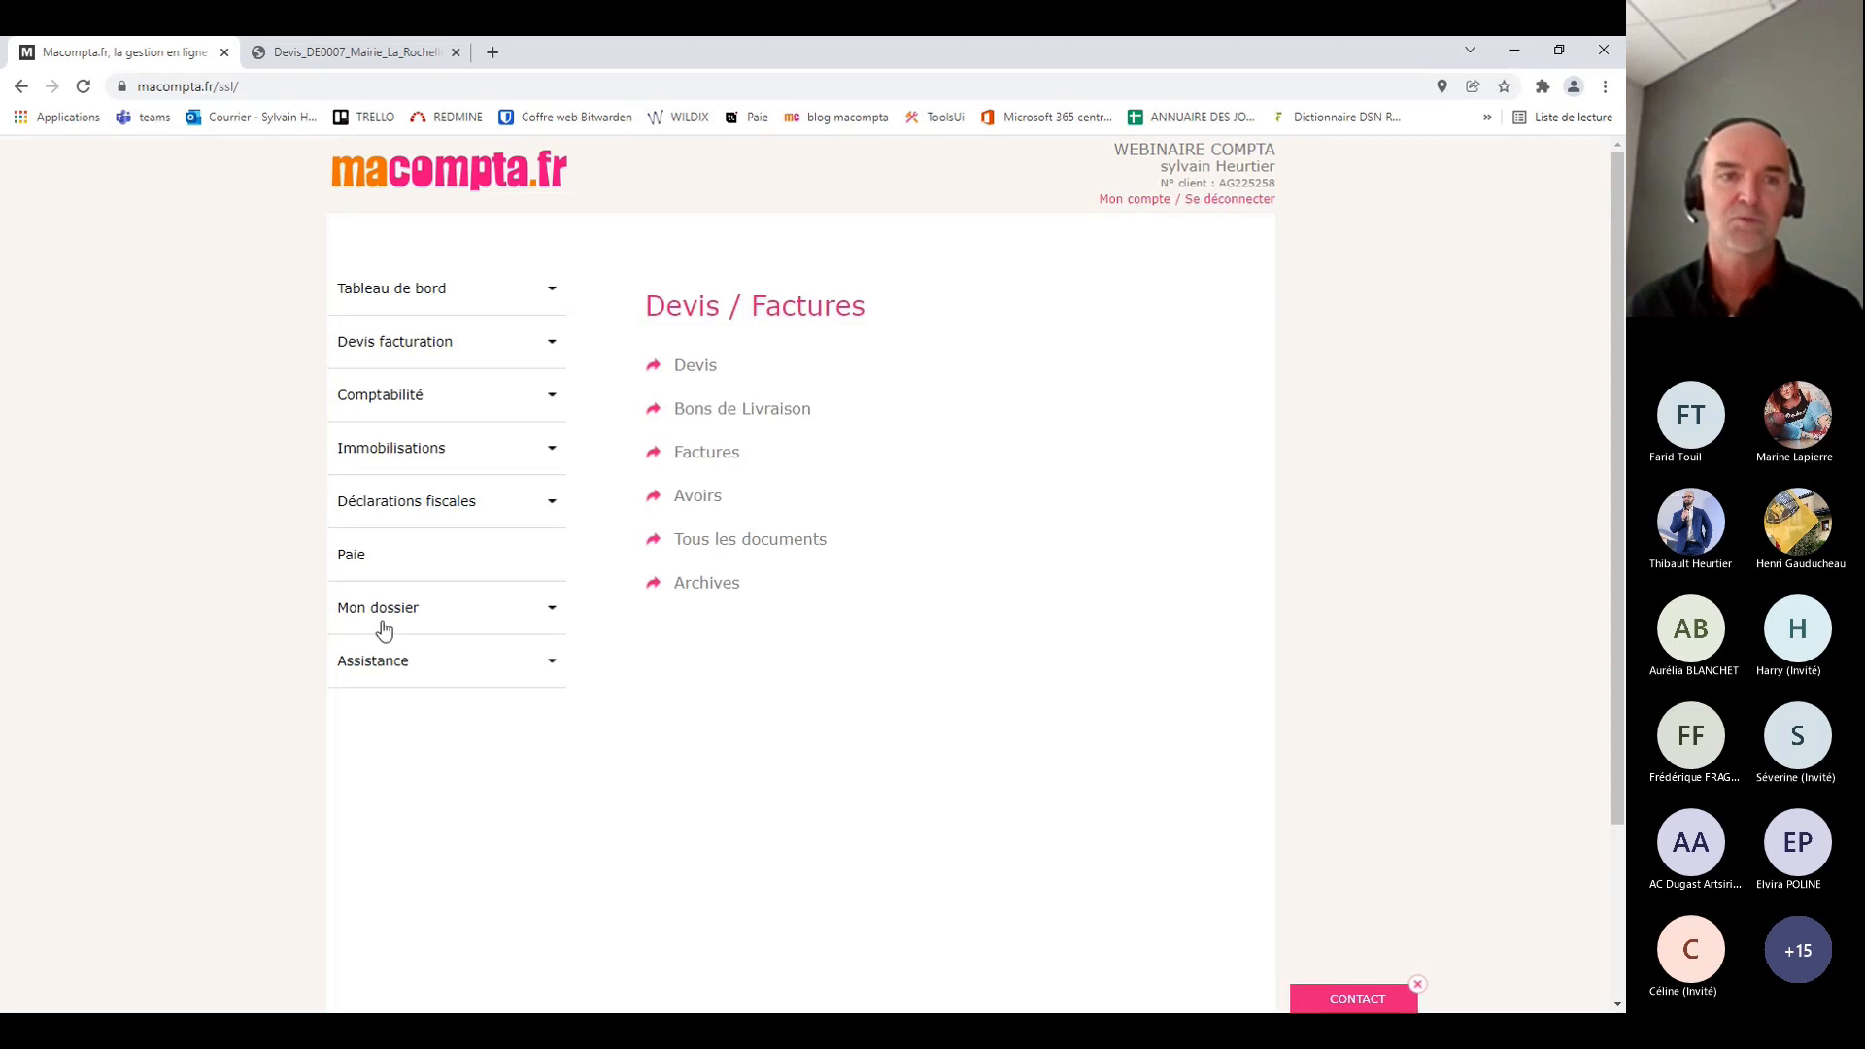
click(381, 405)
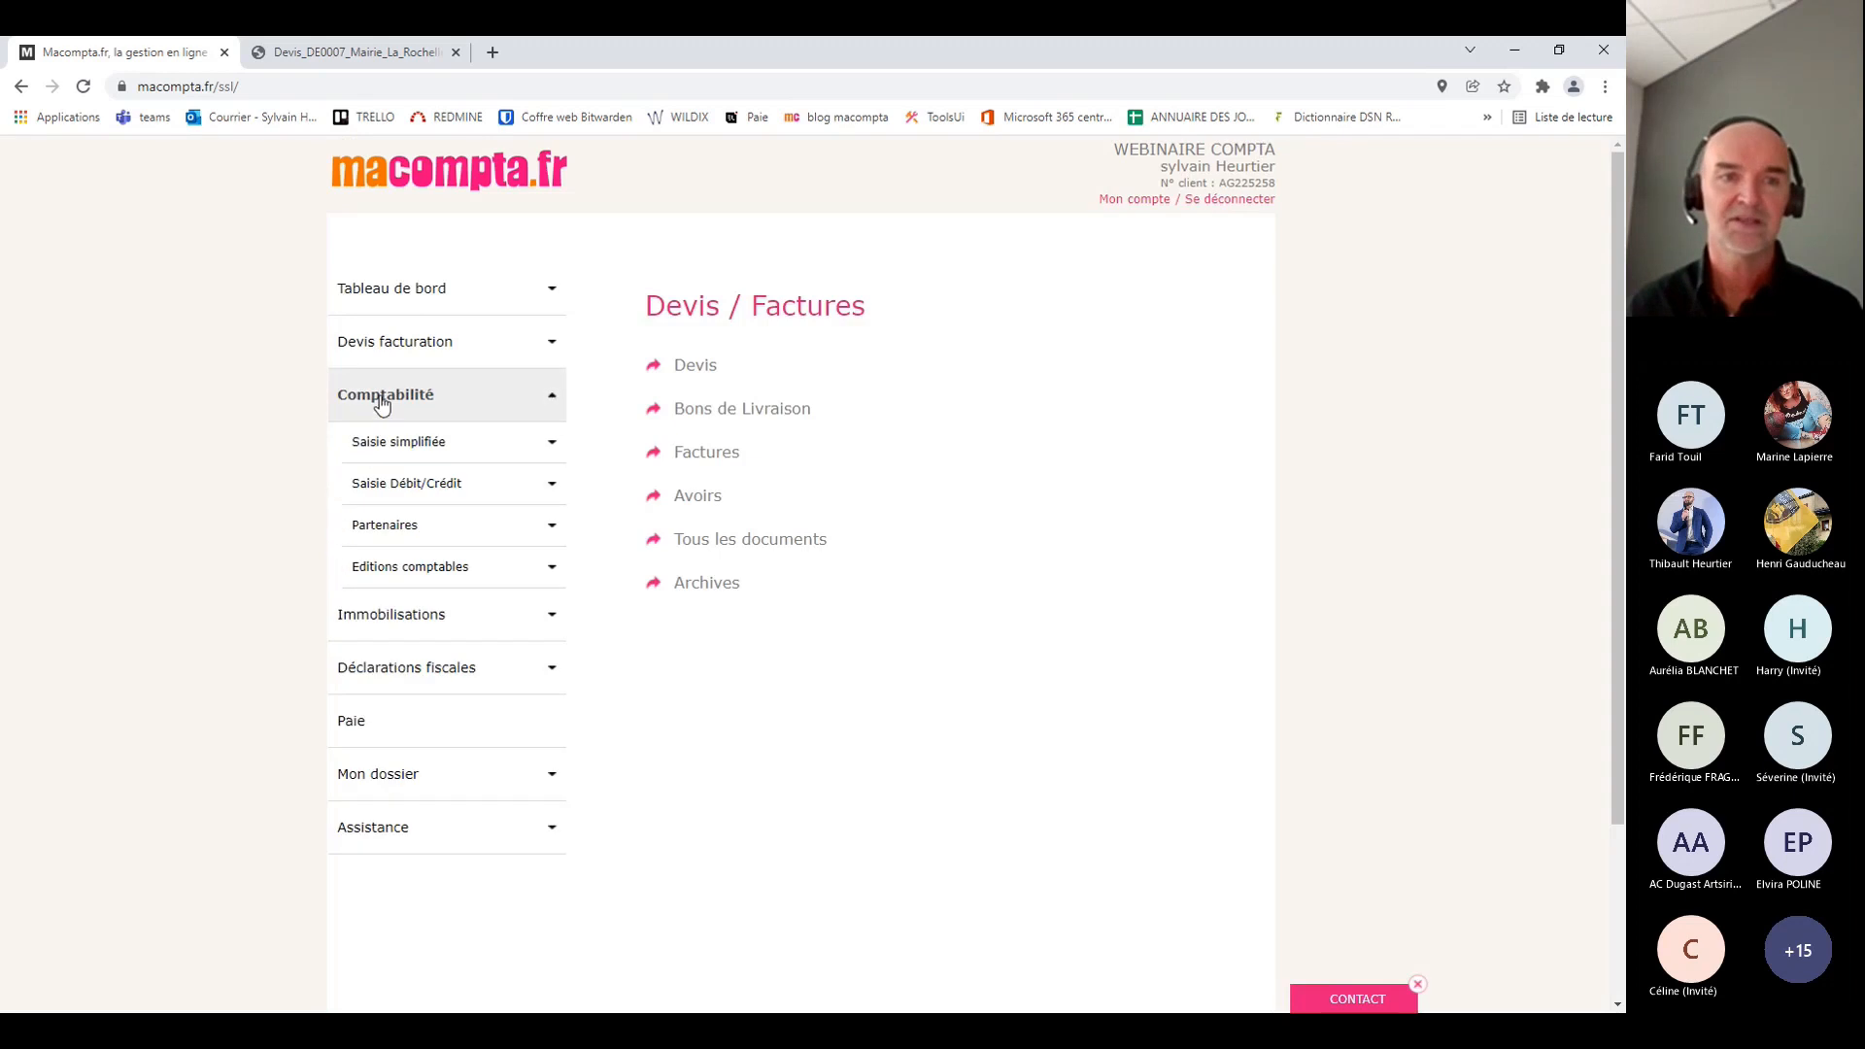
click(416, 452)
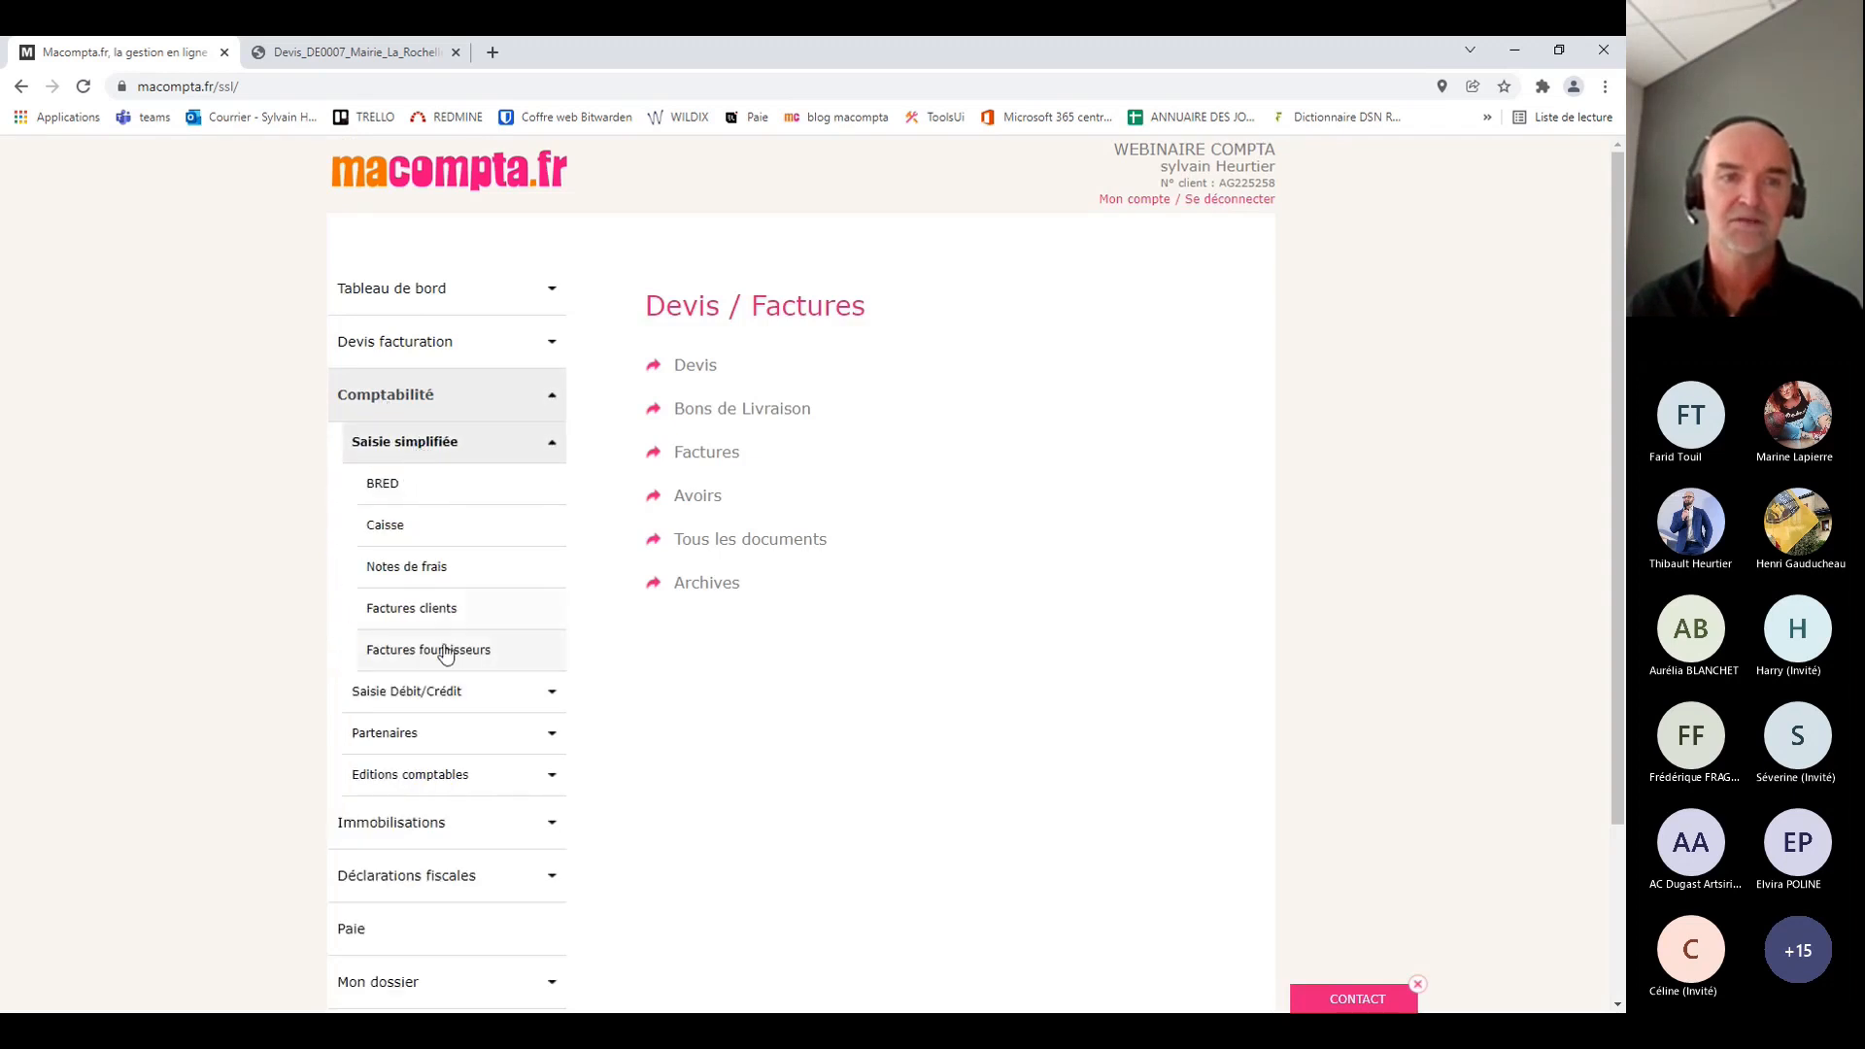
click(437, 610)
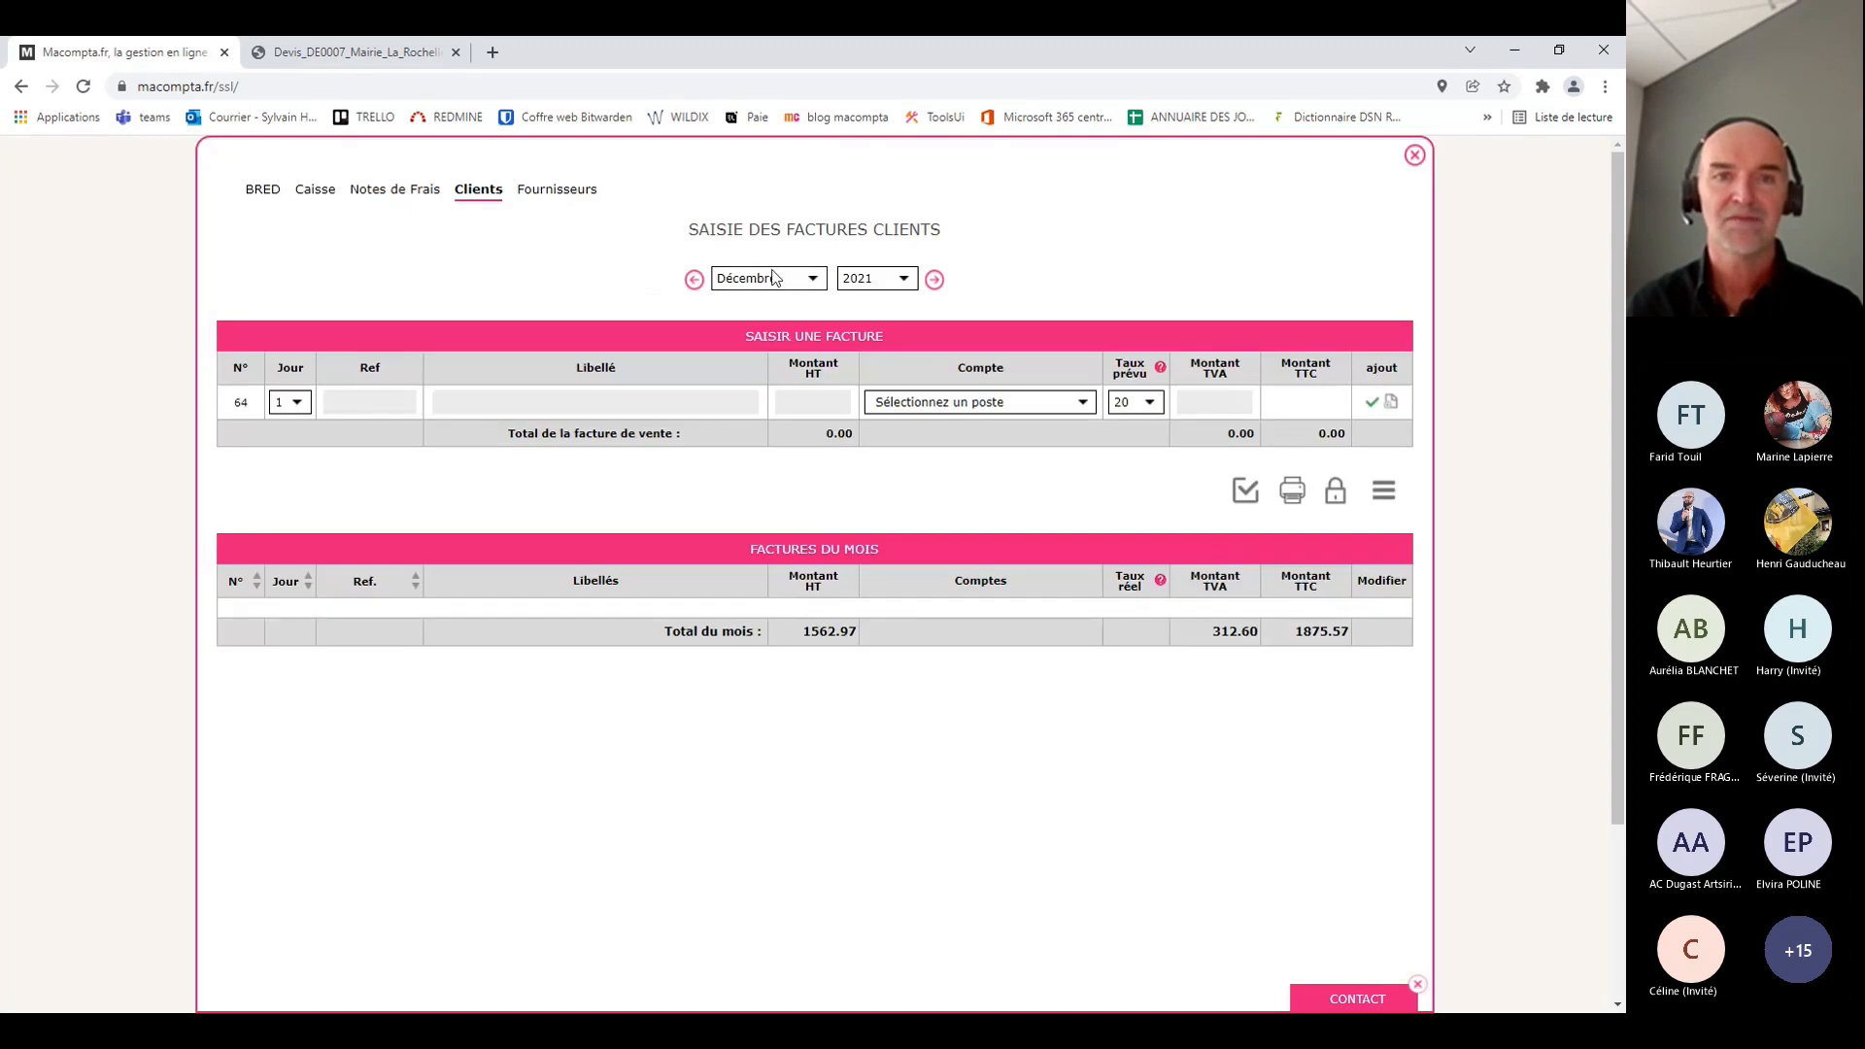
click(385, 192)
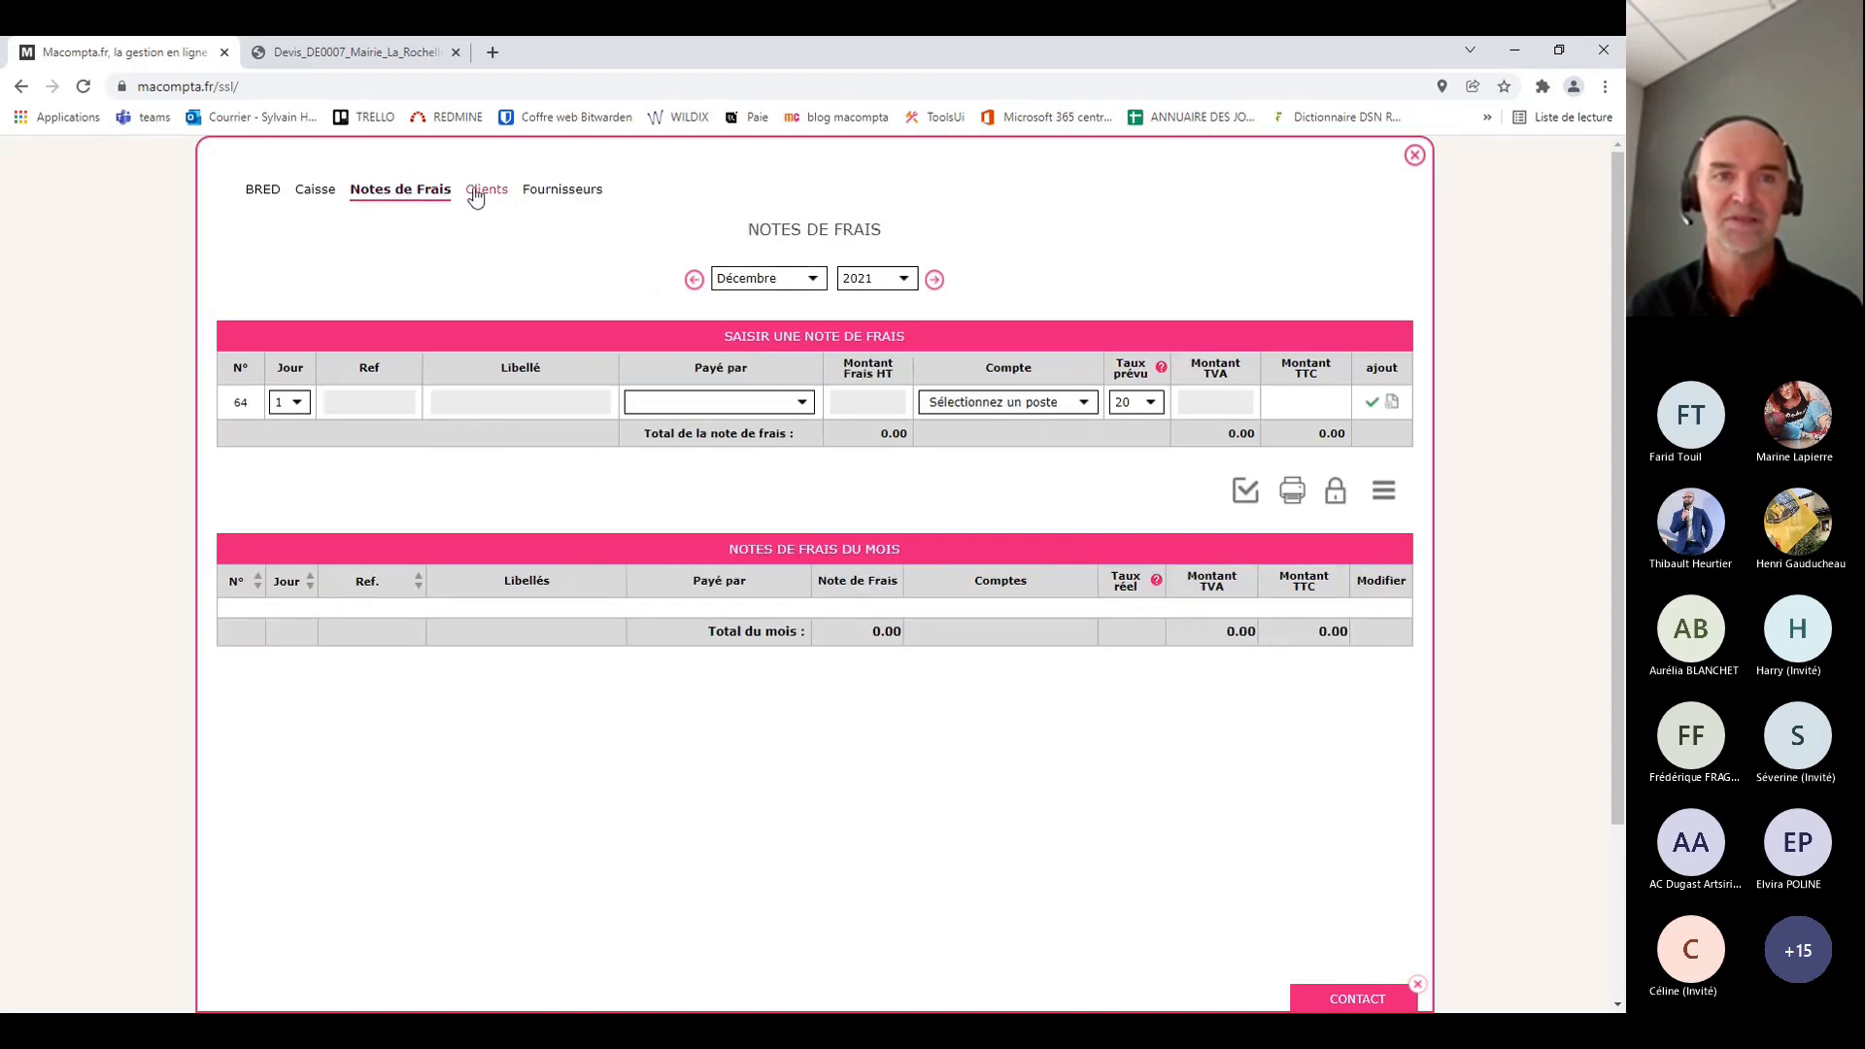
click(478, 190)
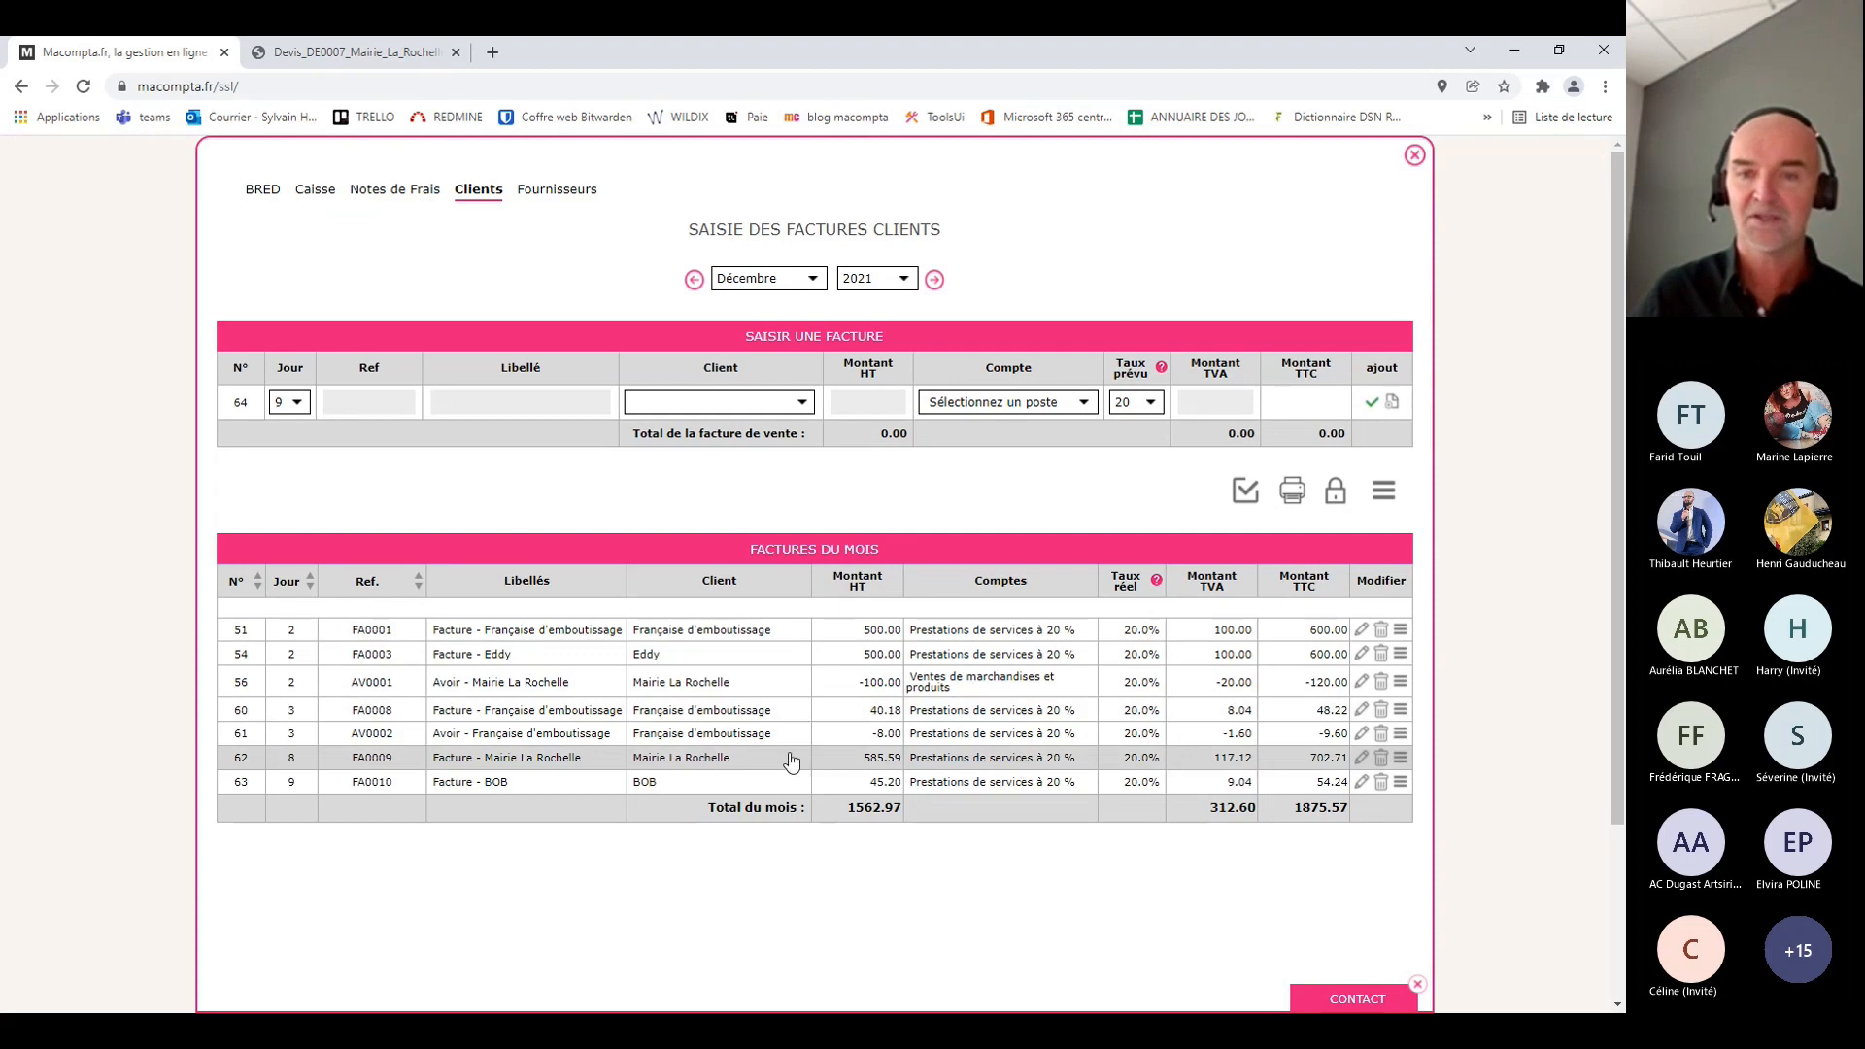
Leave the customer invoice entries in accounting and list the validated invoices in the quotes and invoicing section
click(1414, 156)
click(417, 444)
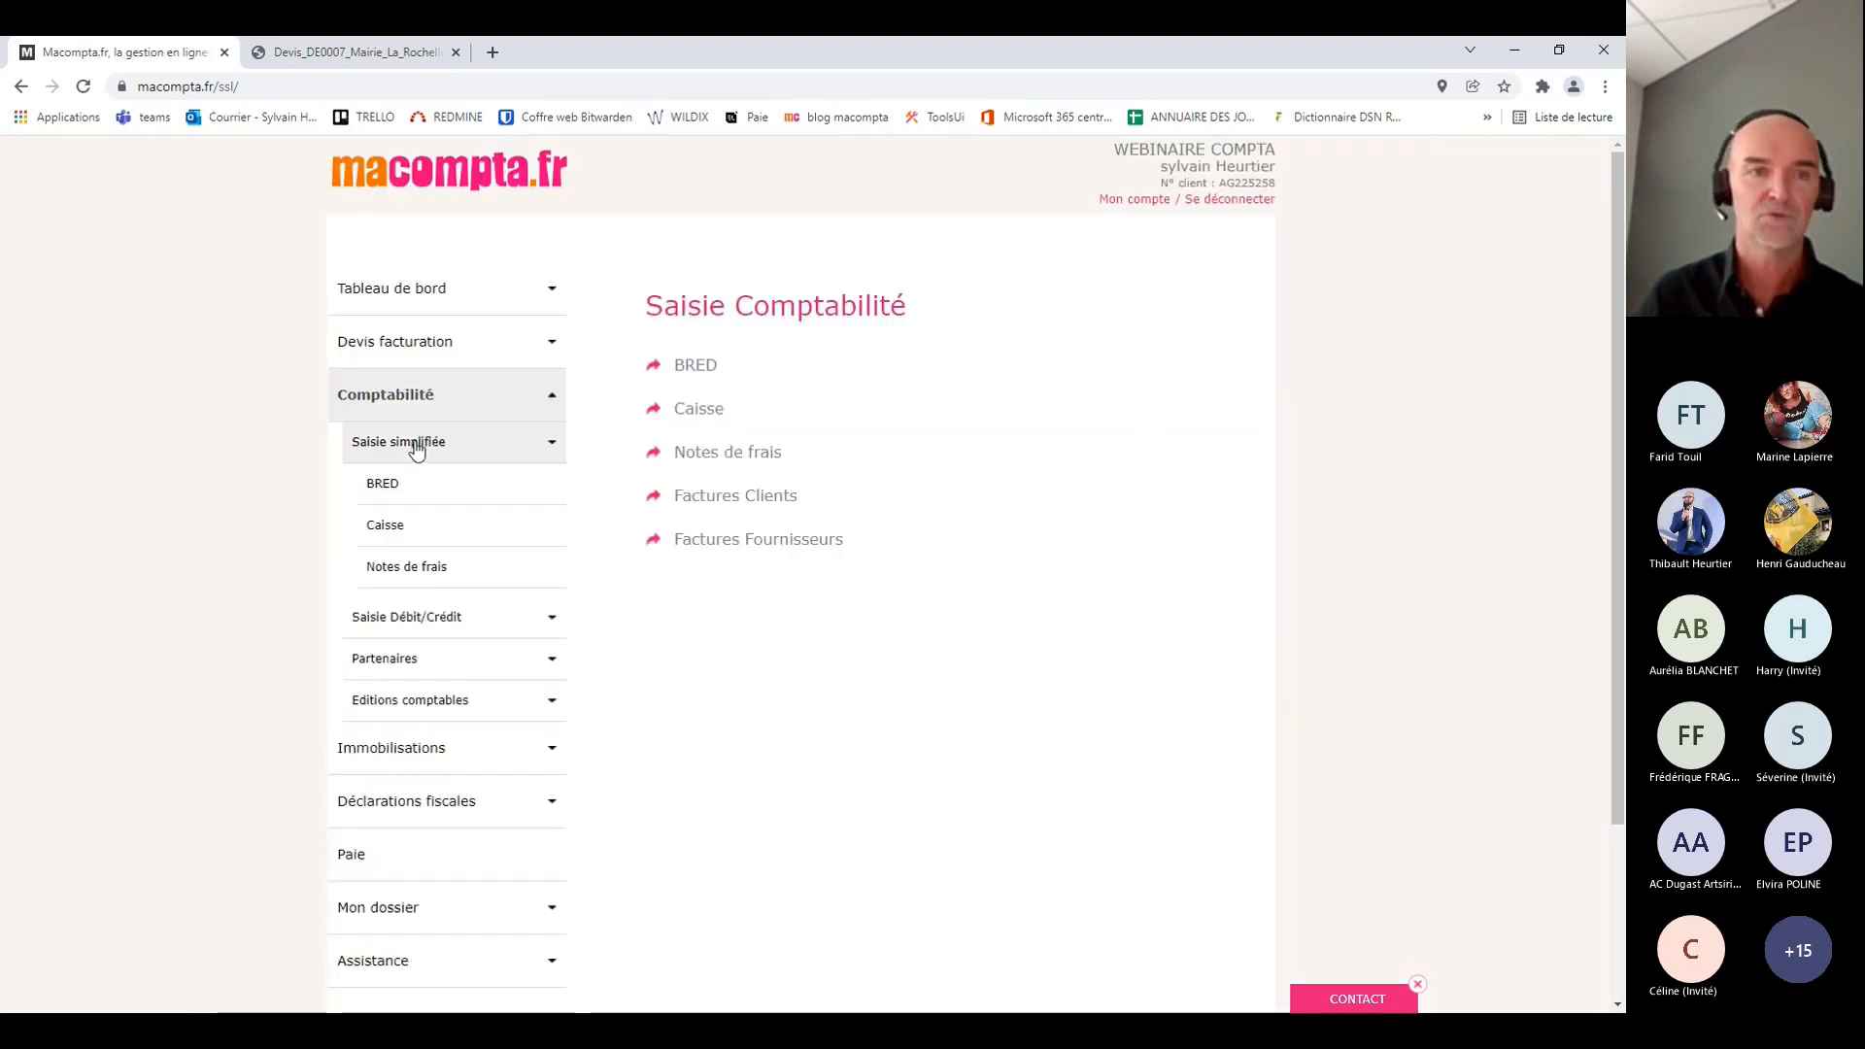
click(402, 348)
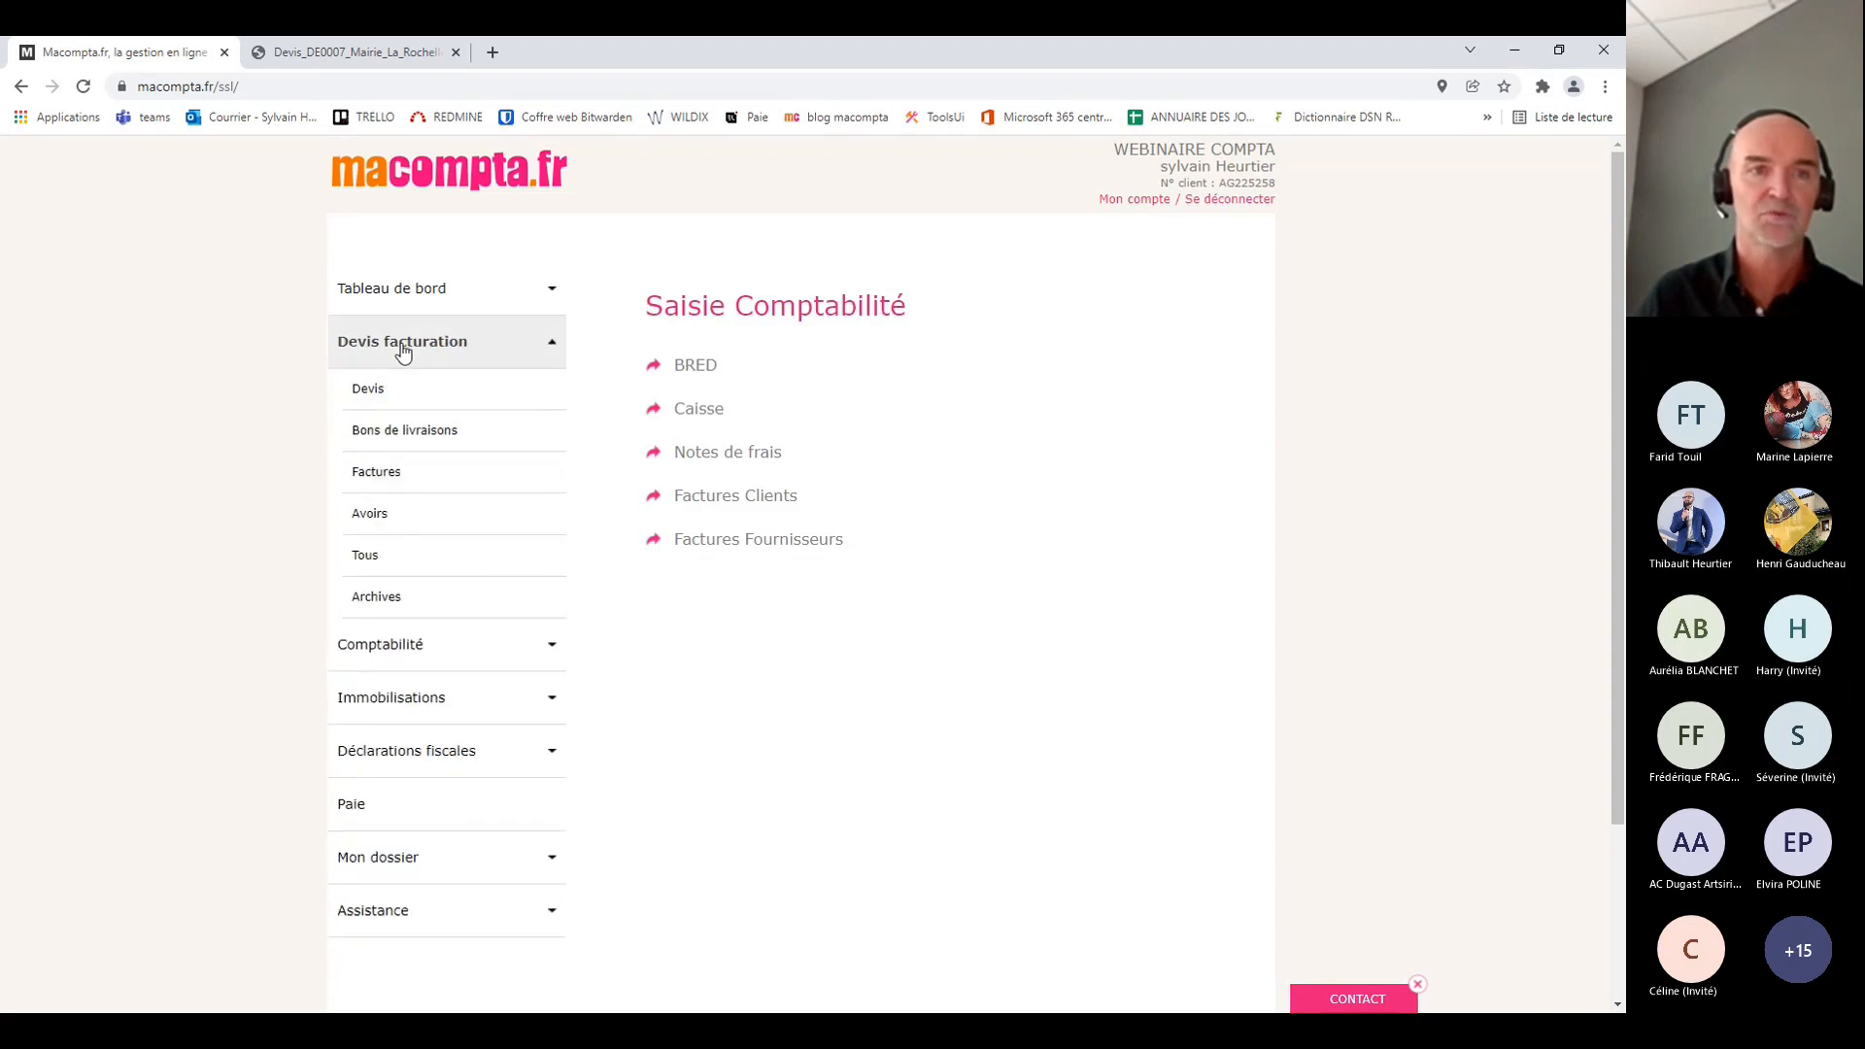
click(396, 476)
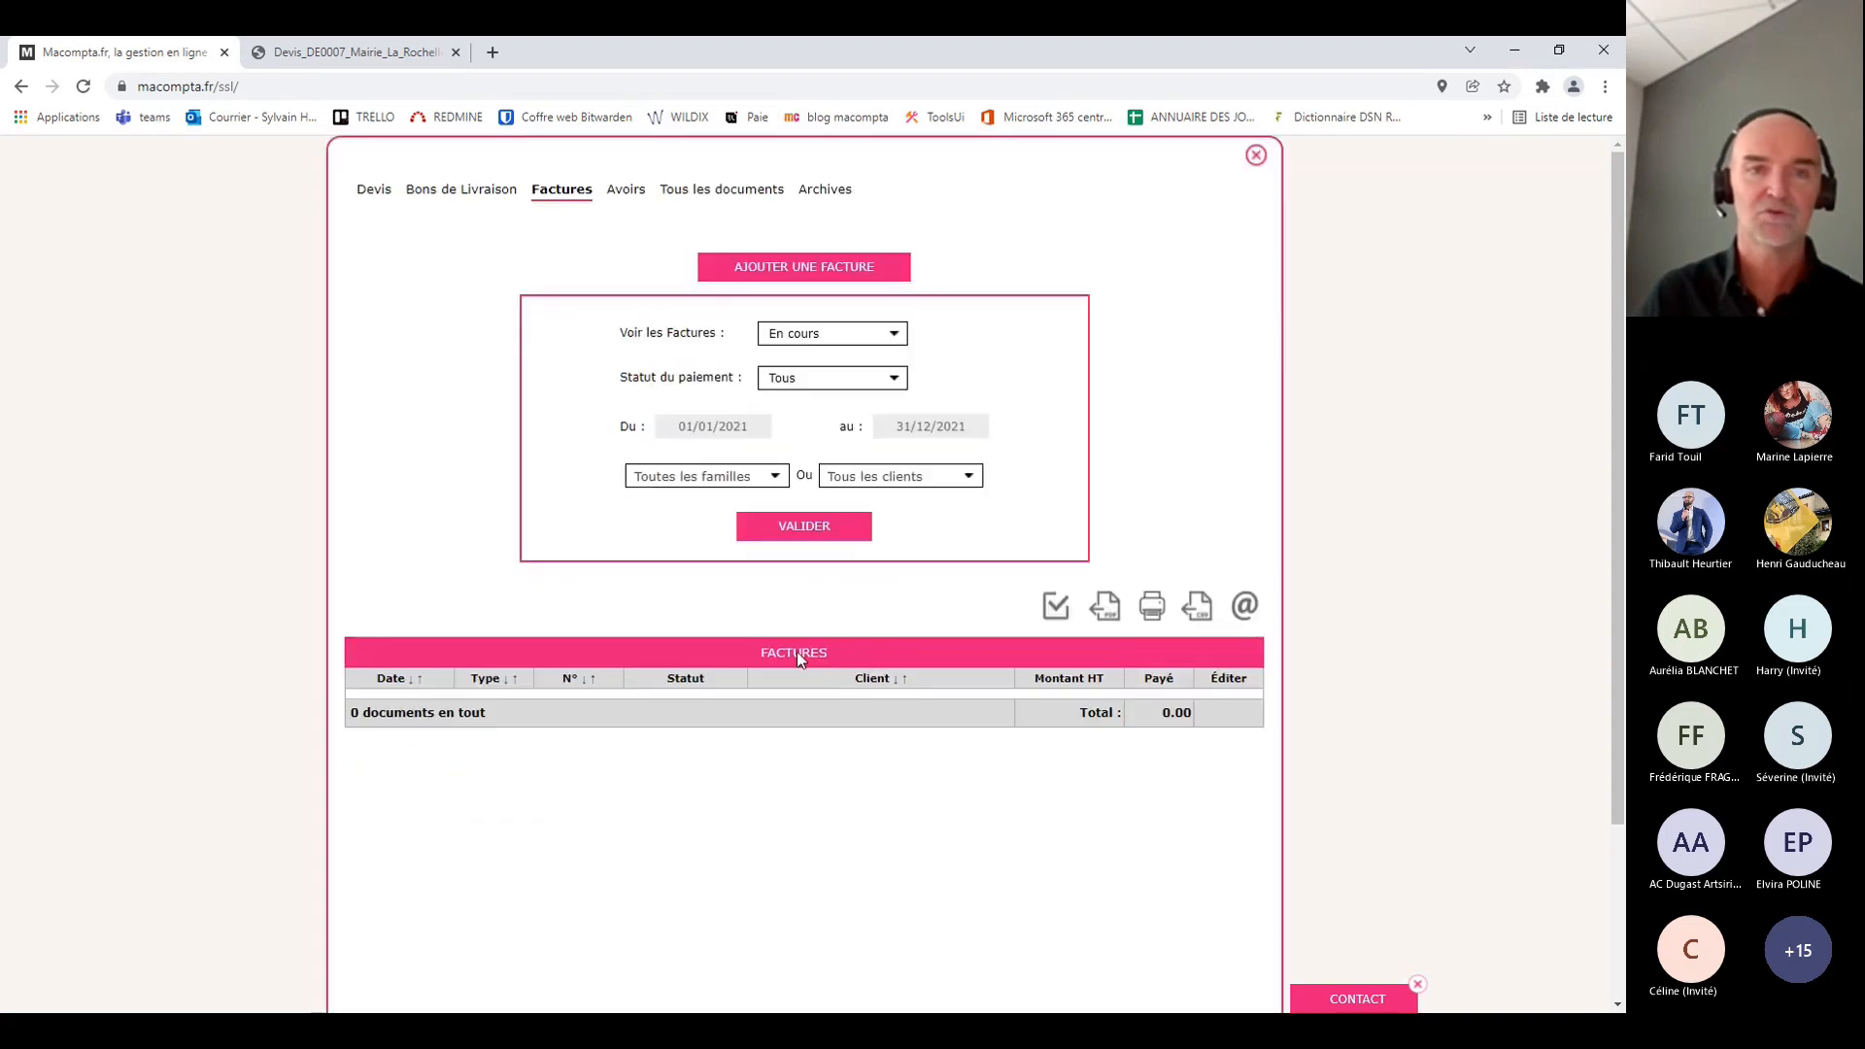
click(817, 340)
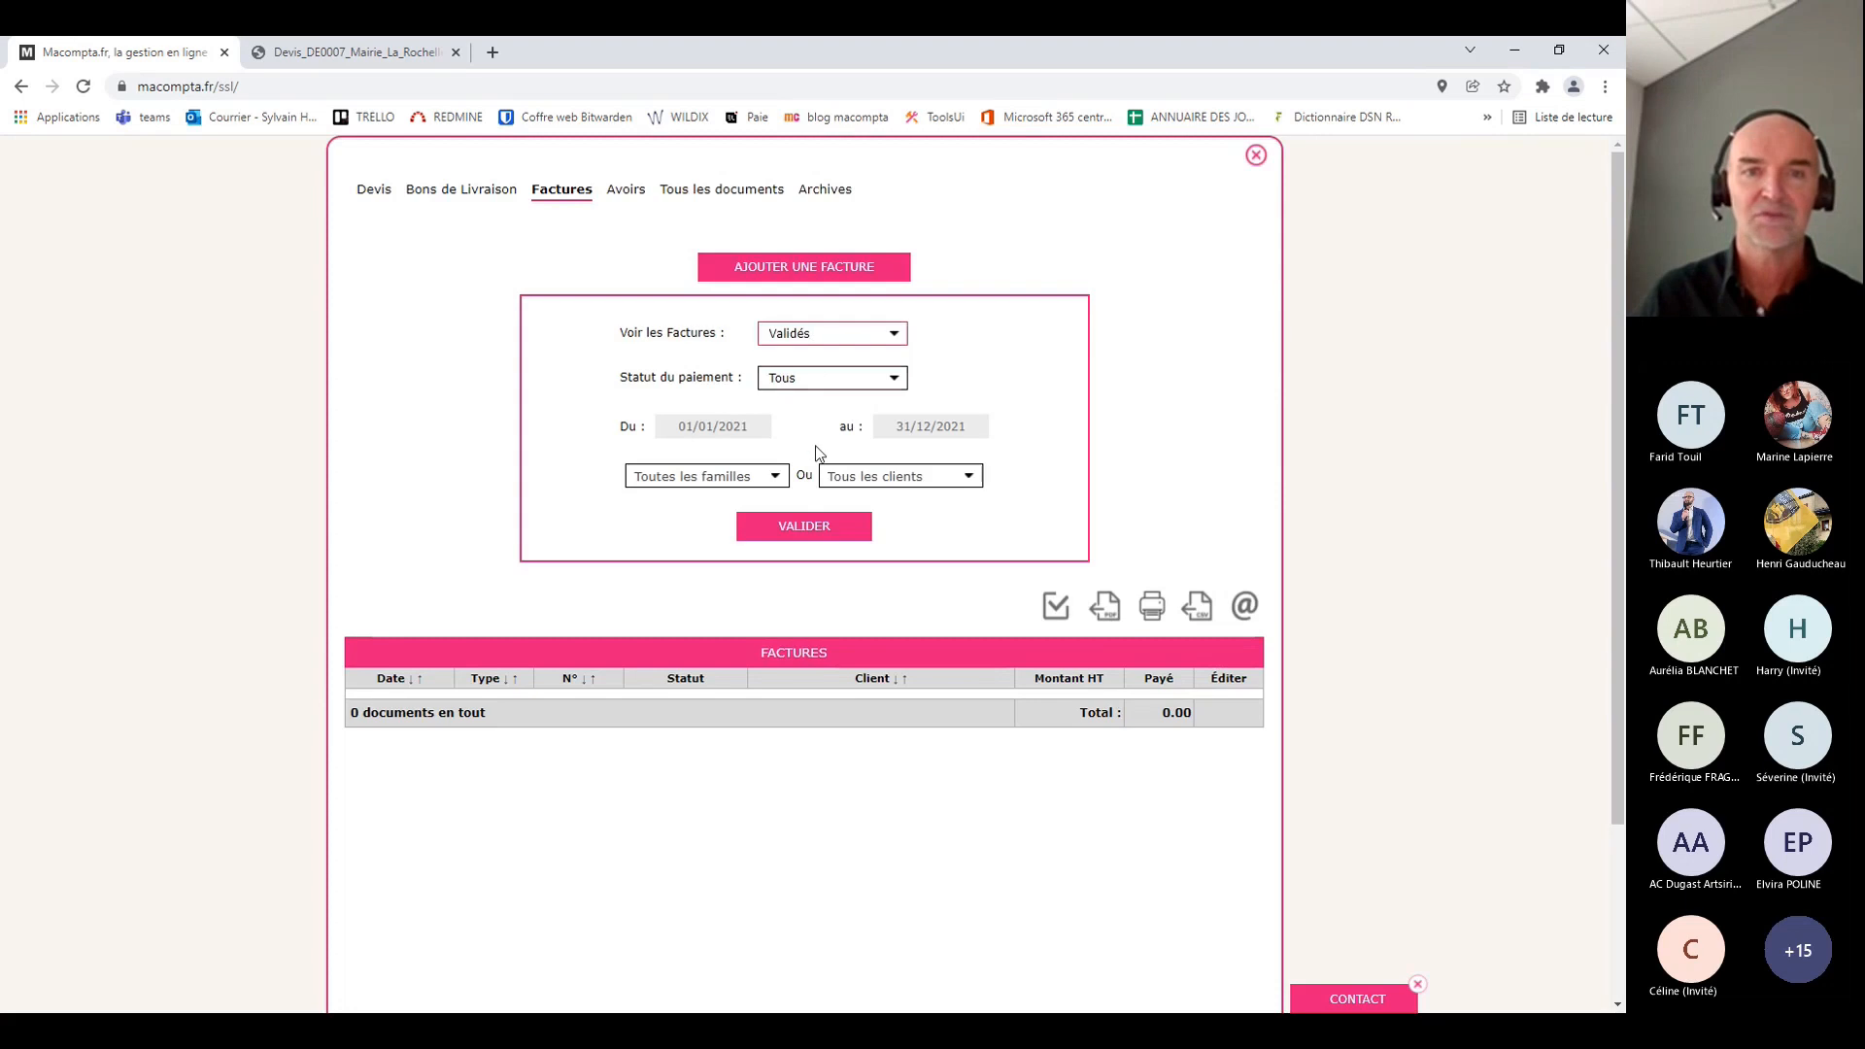
click(817, 527)
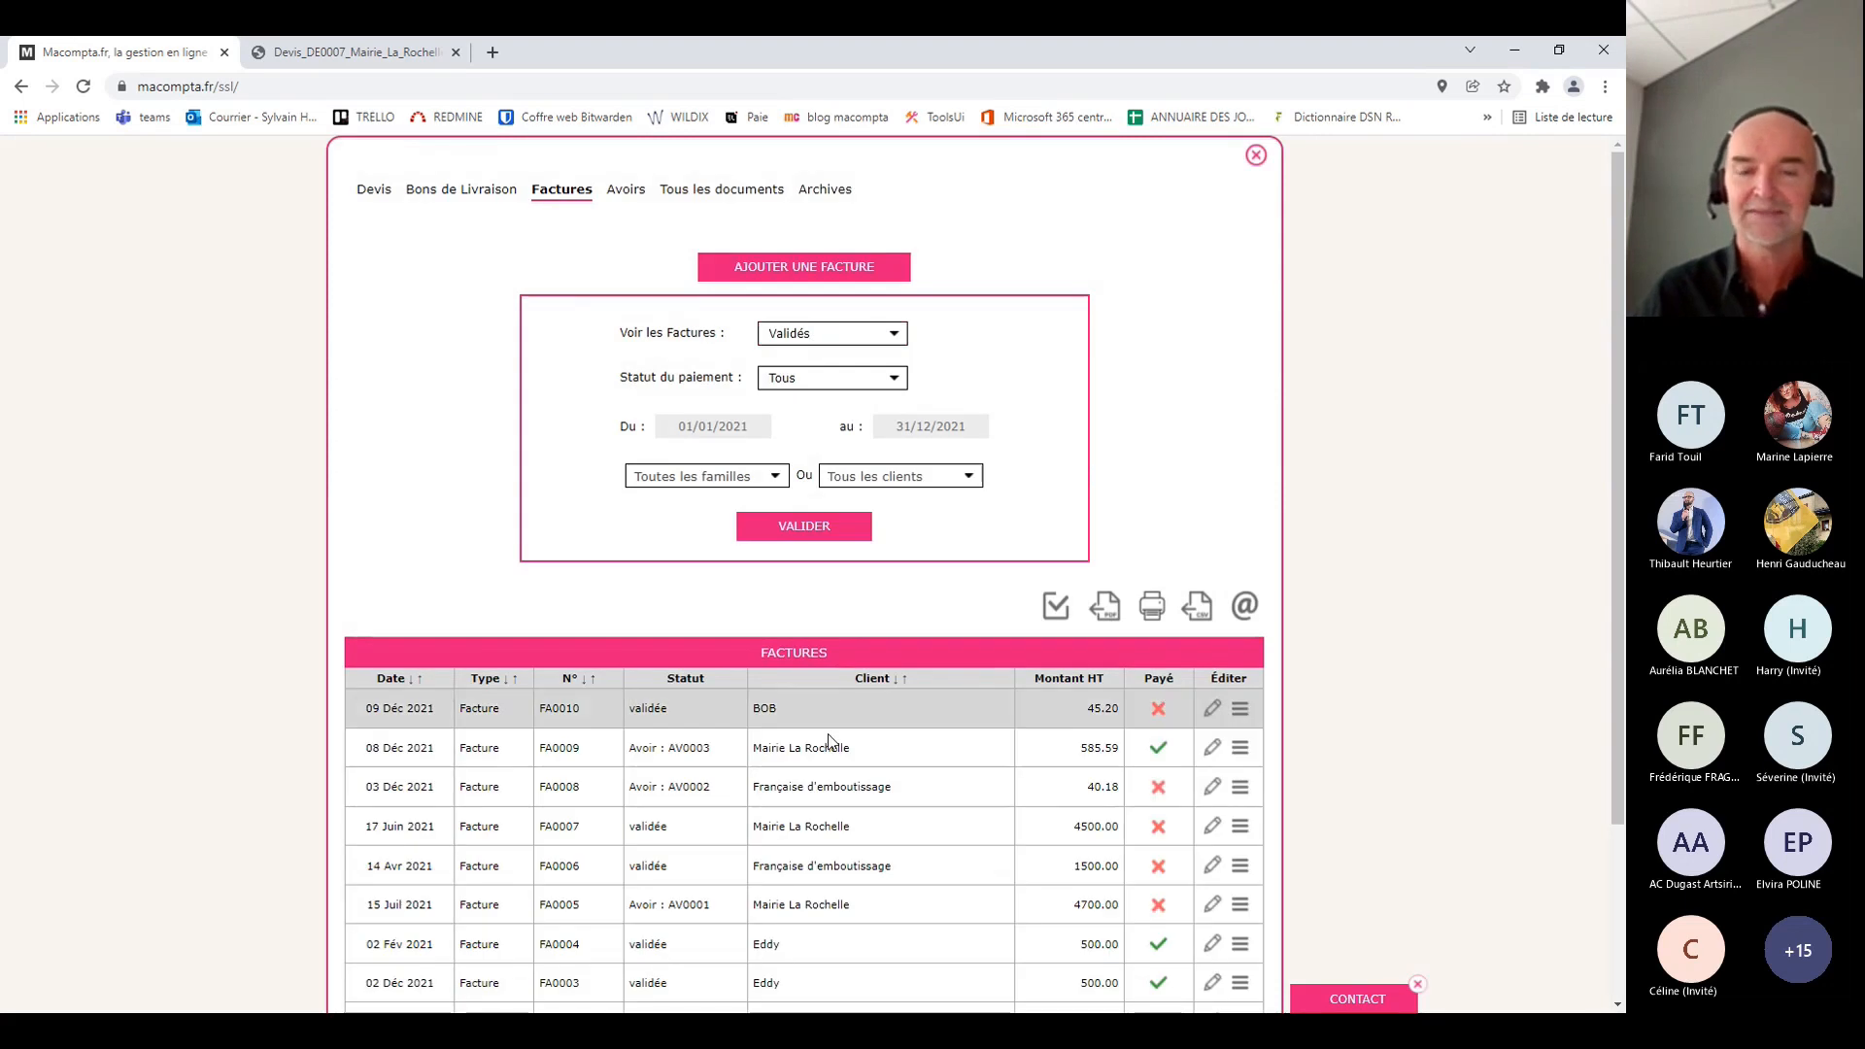
Mark validated invoice FA0010 as paid and review the payment status of the listed invoices
scroll(850, 724, down, 2)
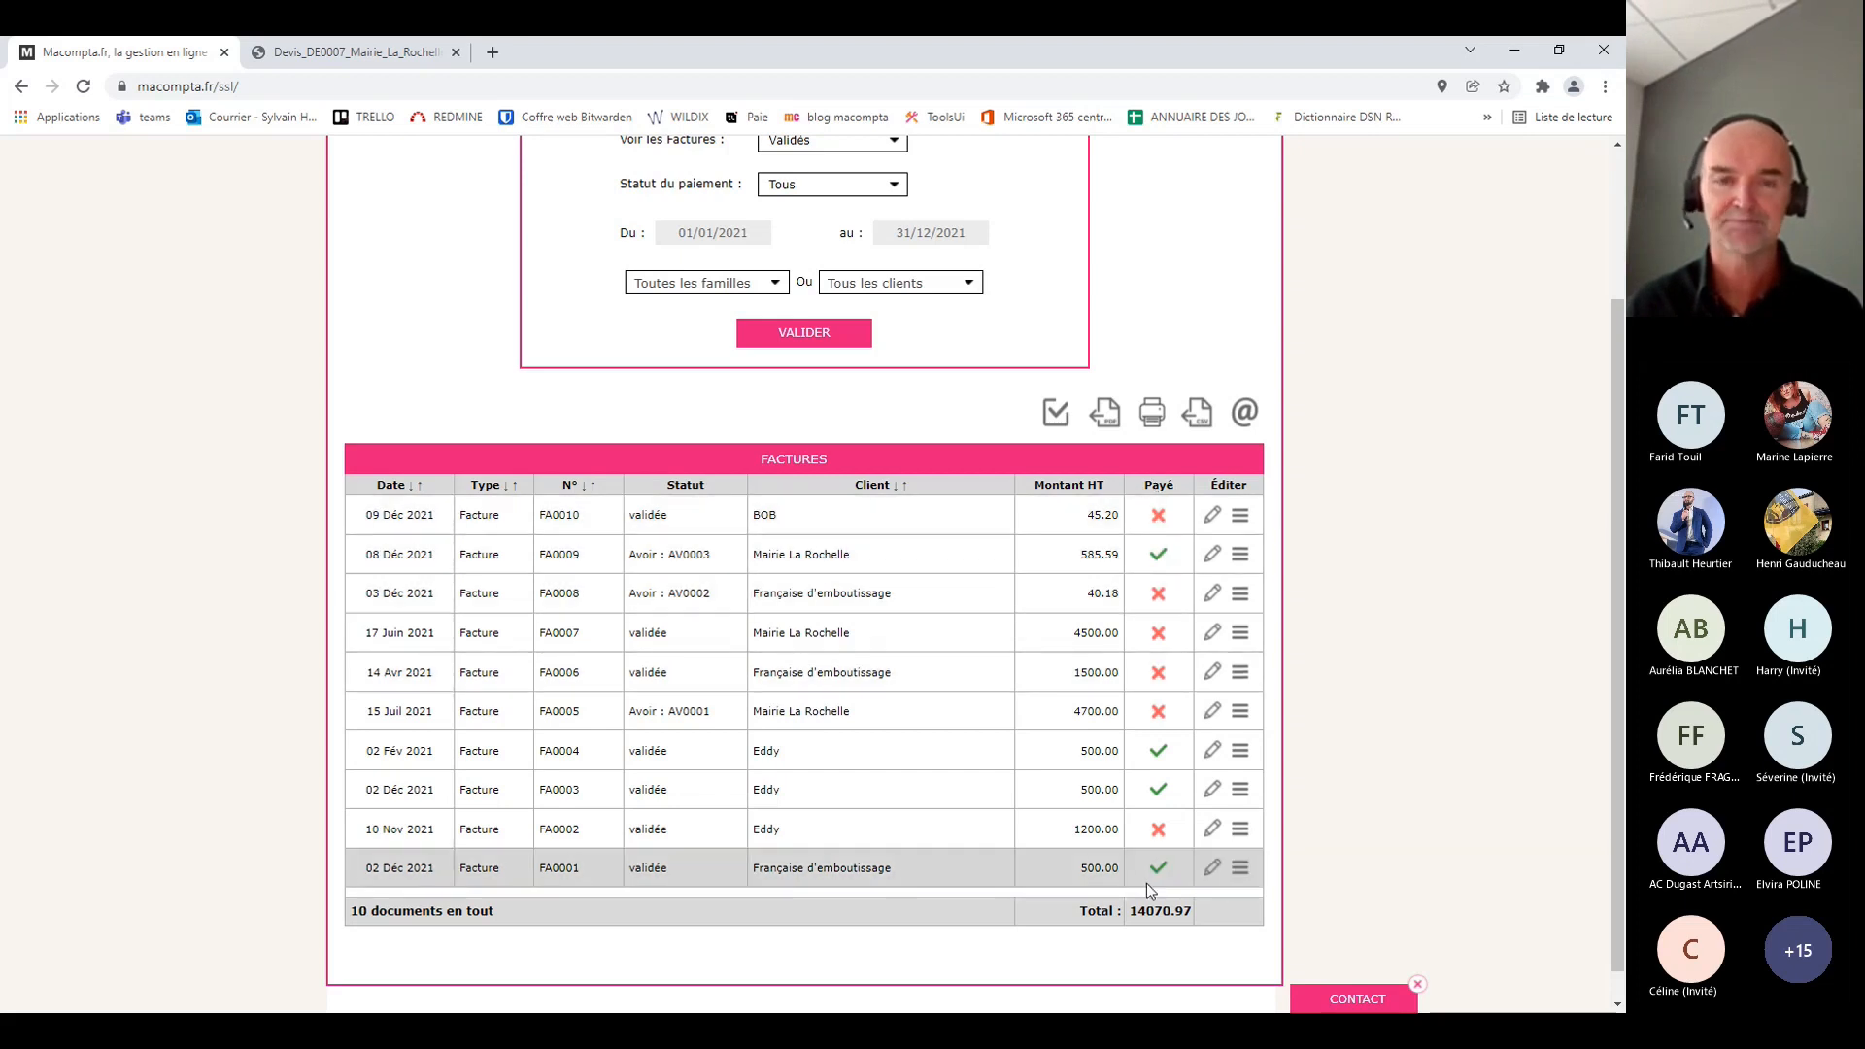
scroll(832, 689, up, 1)
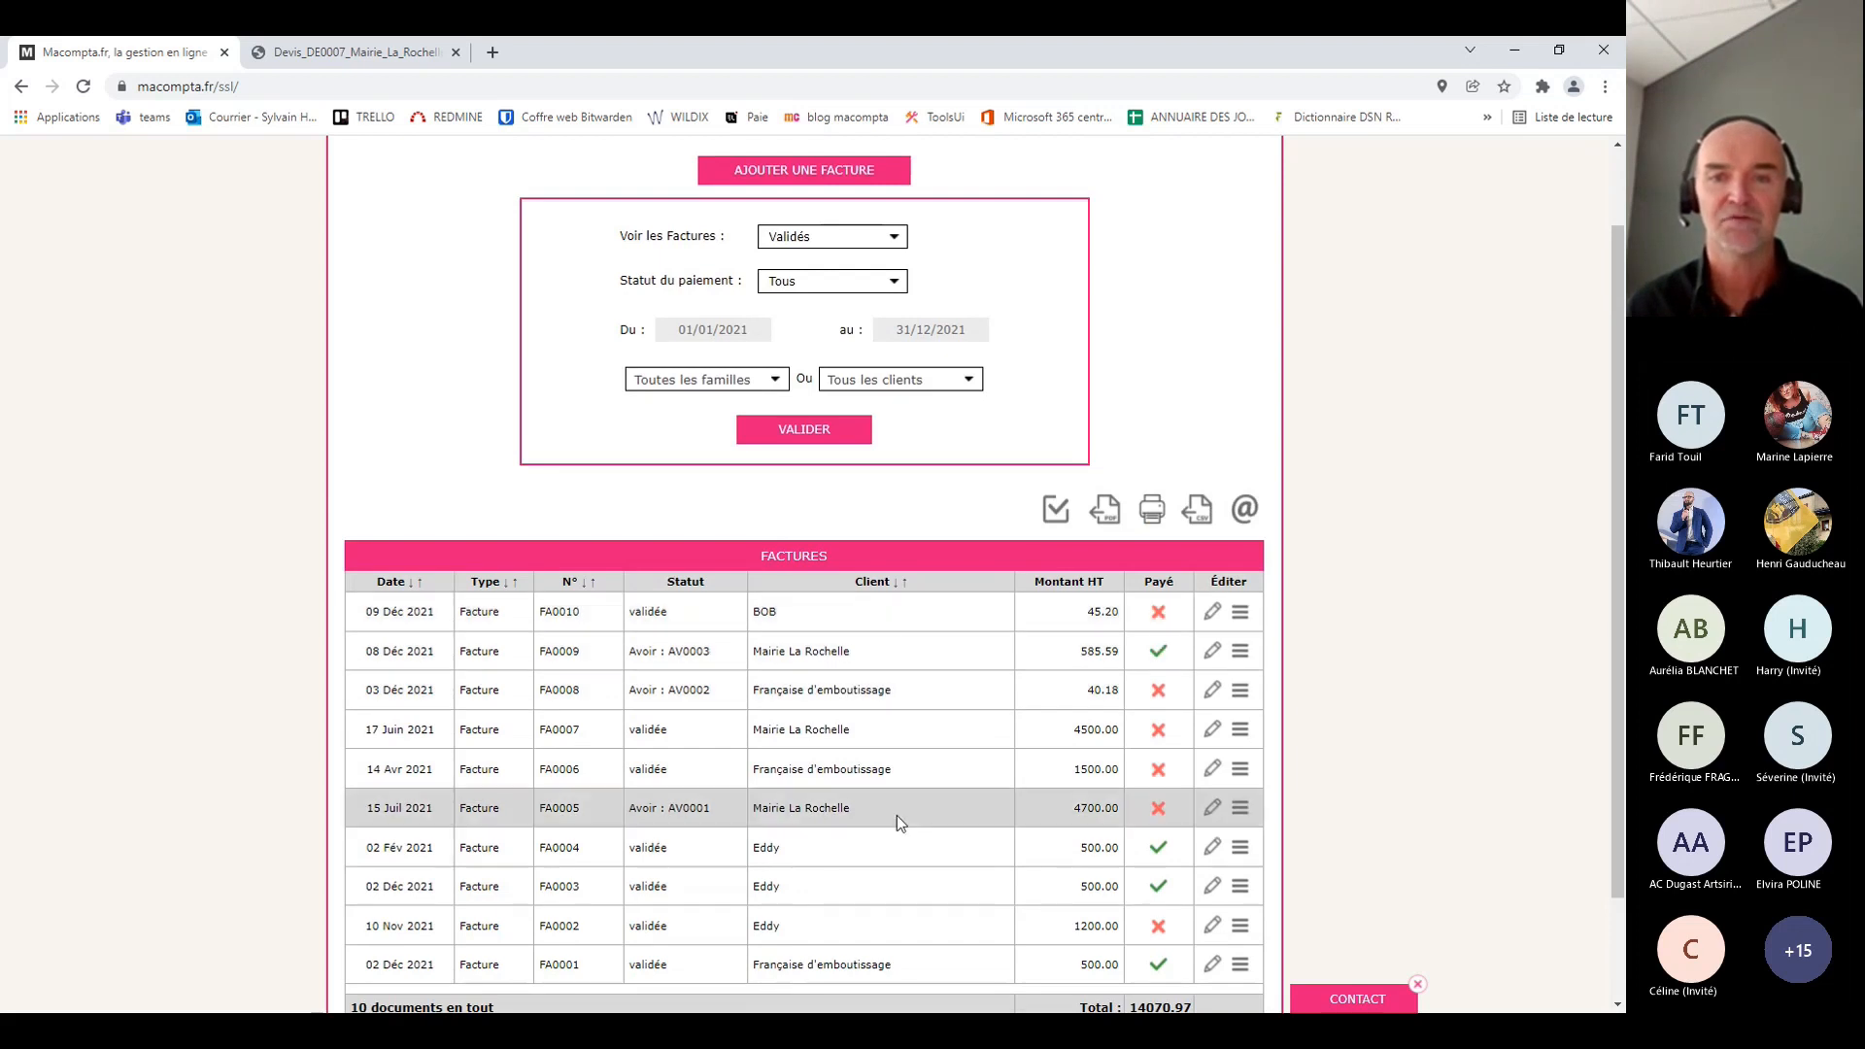
scroll(894, 895, down, 1)
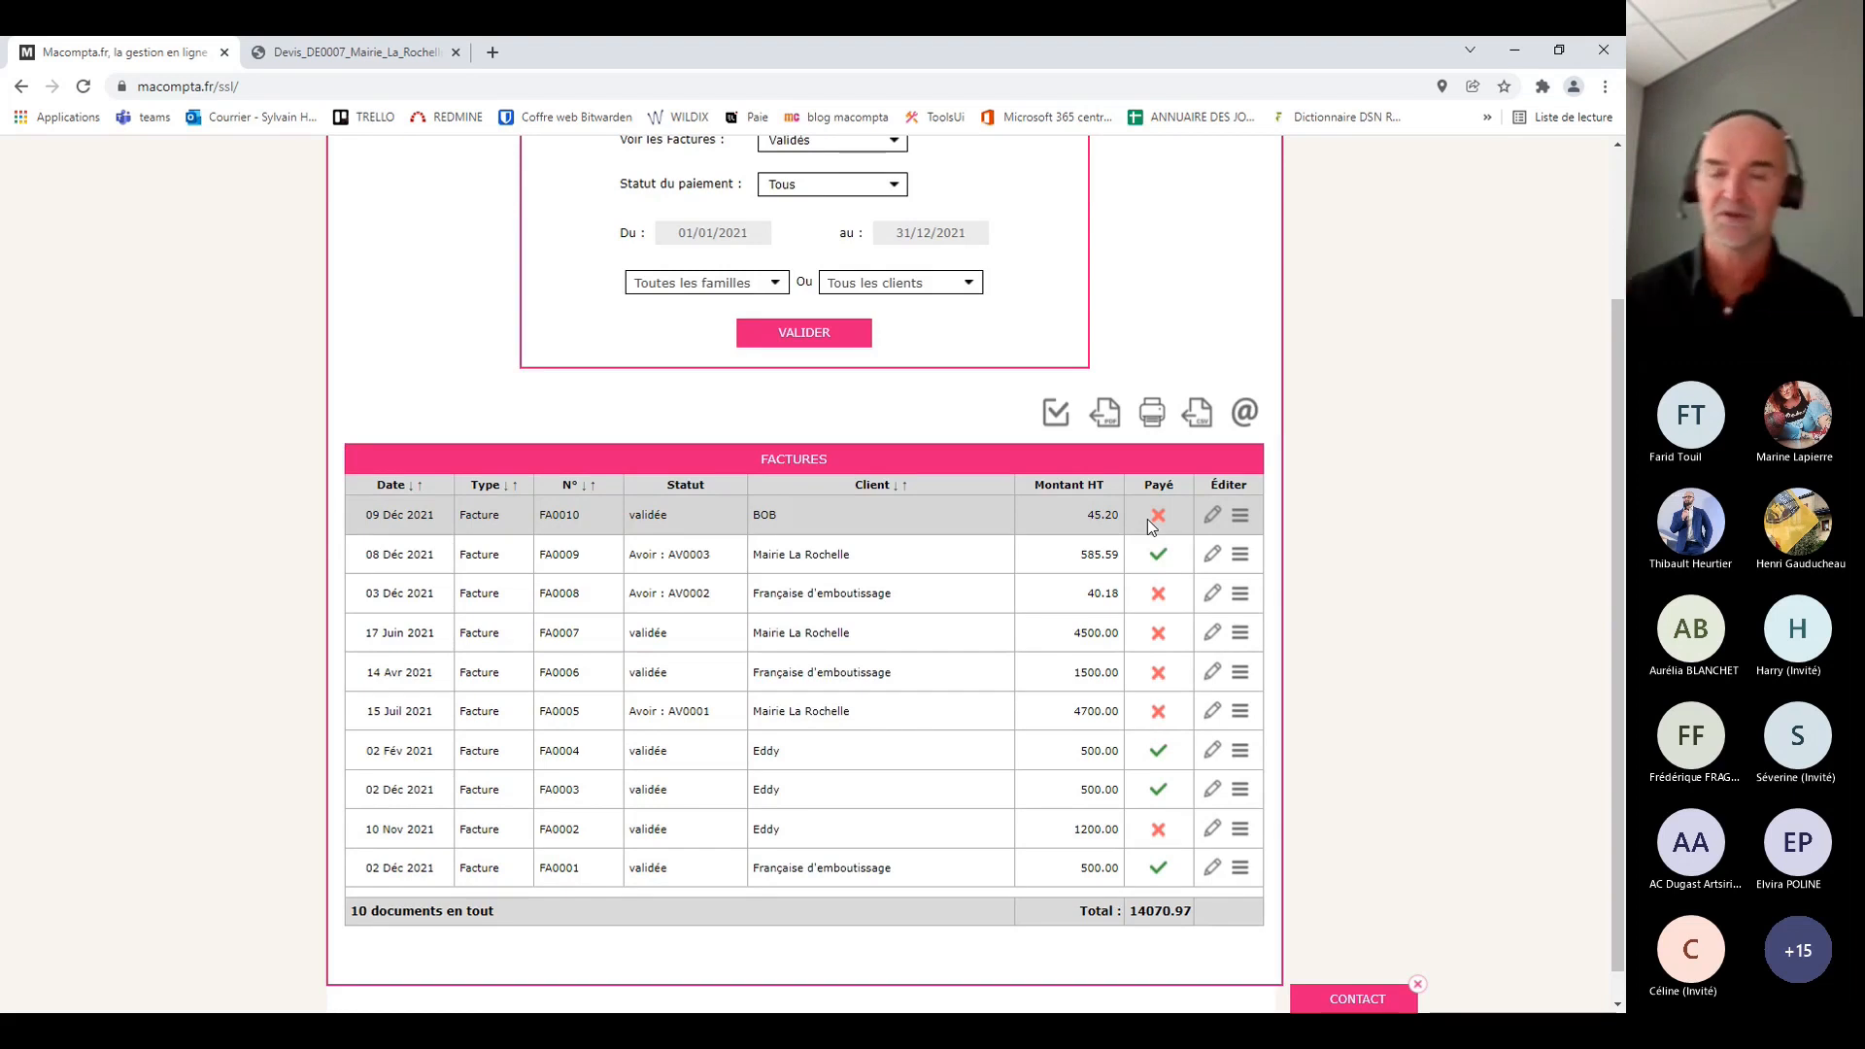
click(1241, 520)
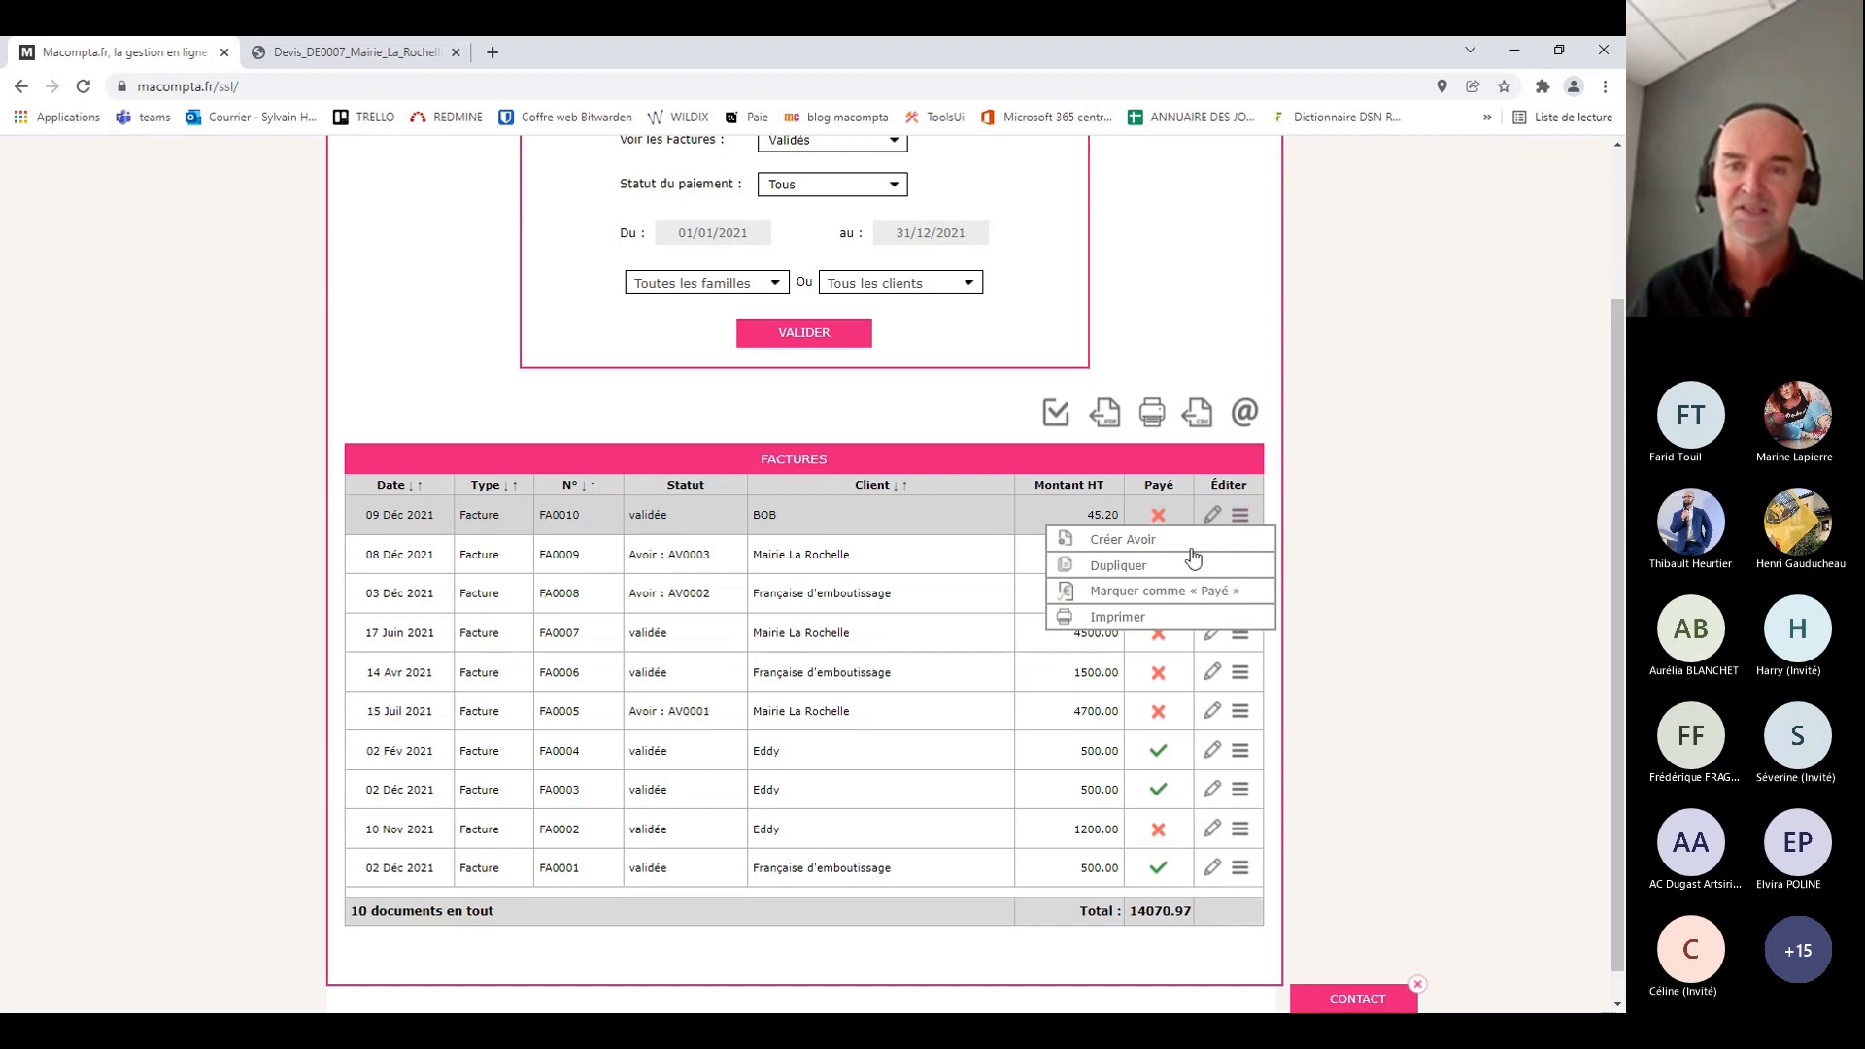
click(1135, 592)
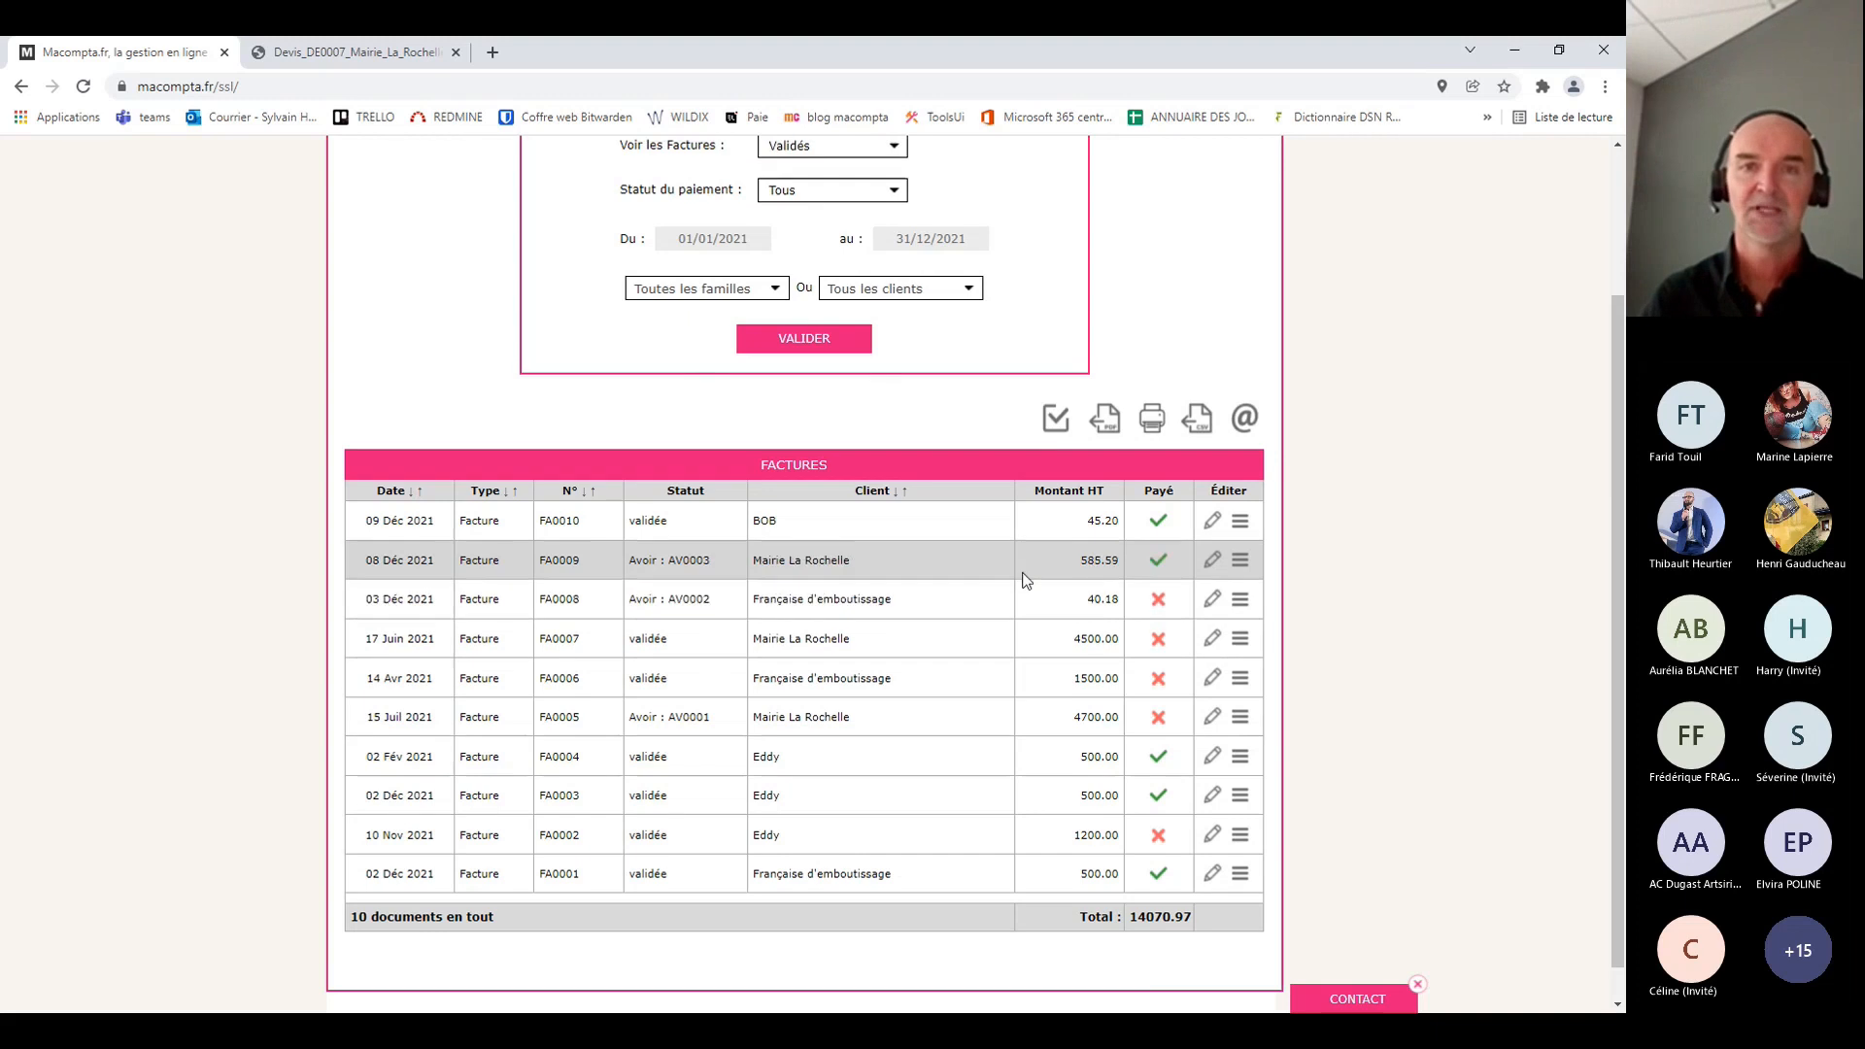
scroll(1020, 583, up, 2)
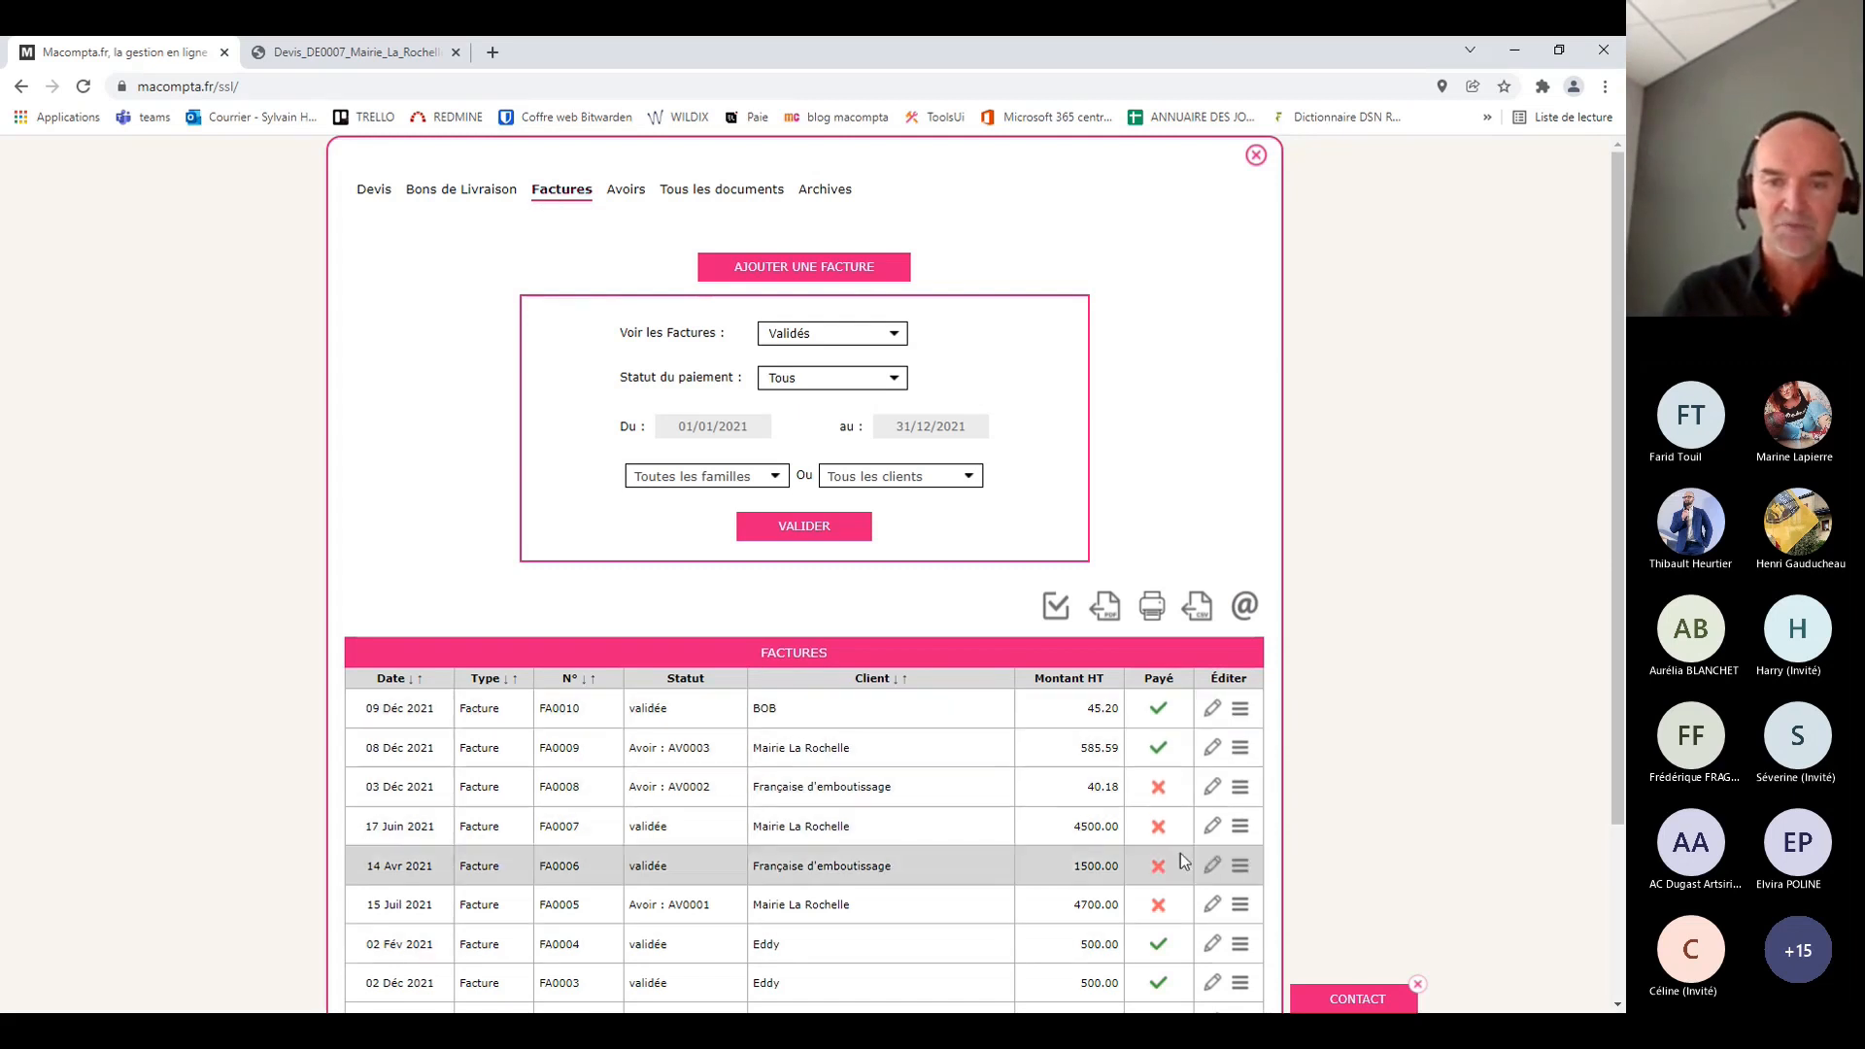
scroll(1148, 760, down, 2)
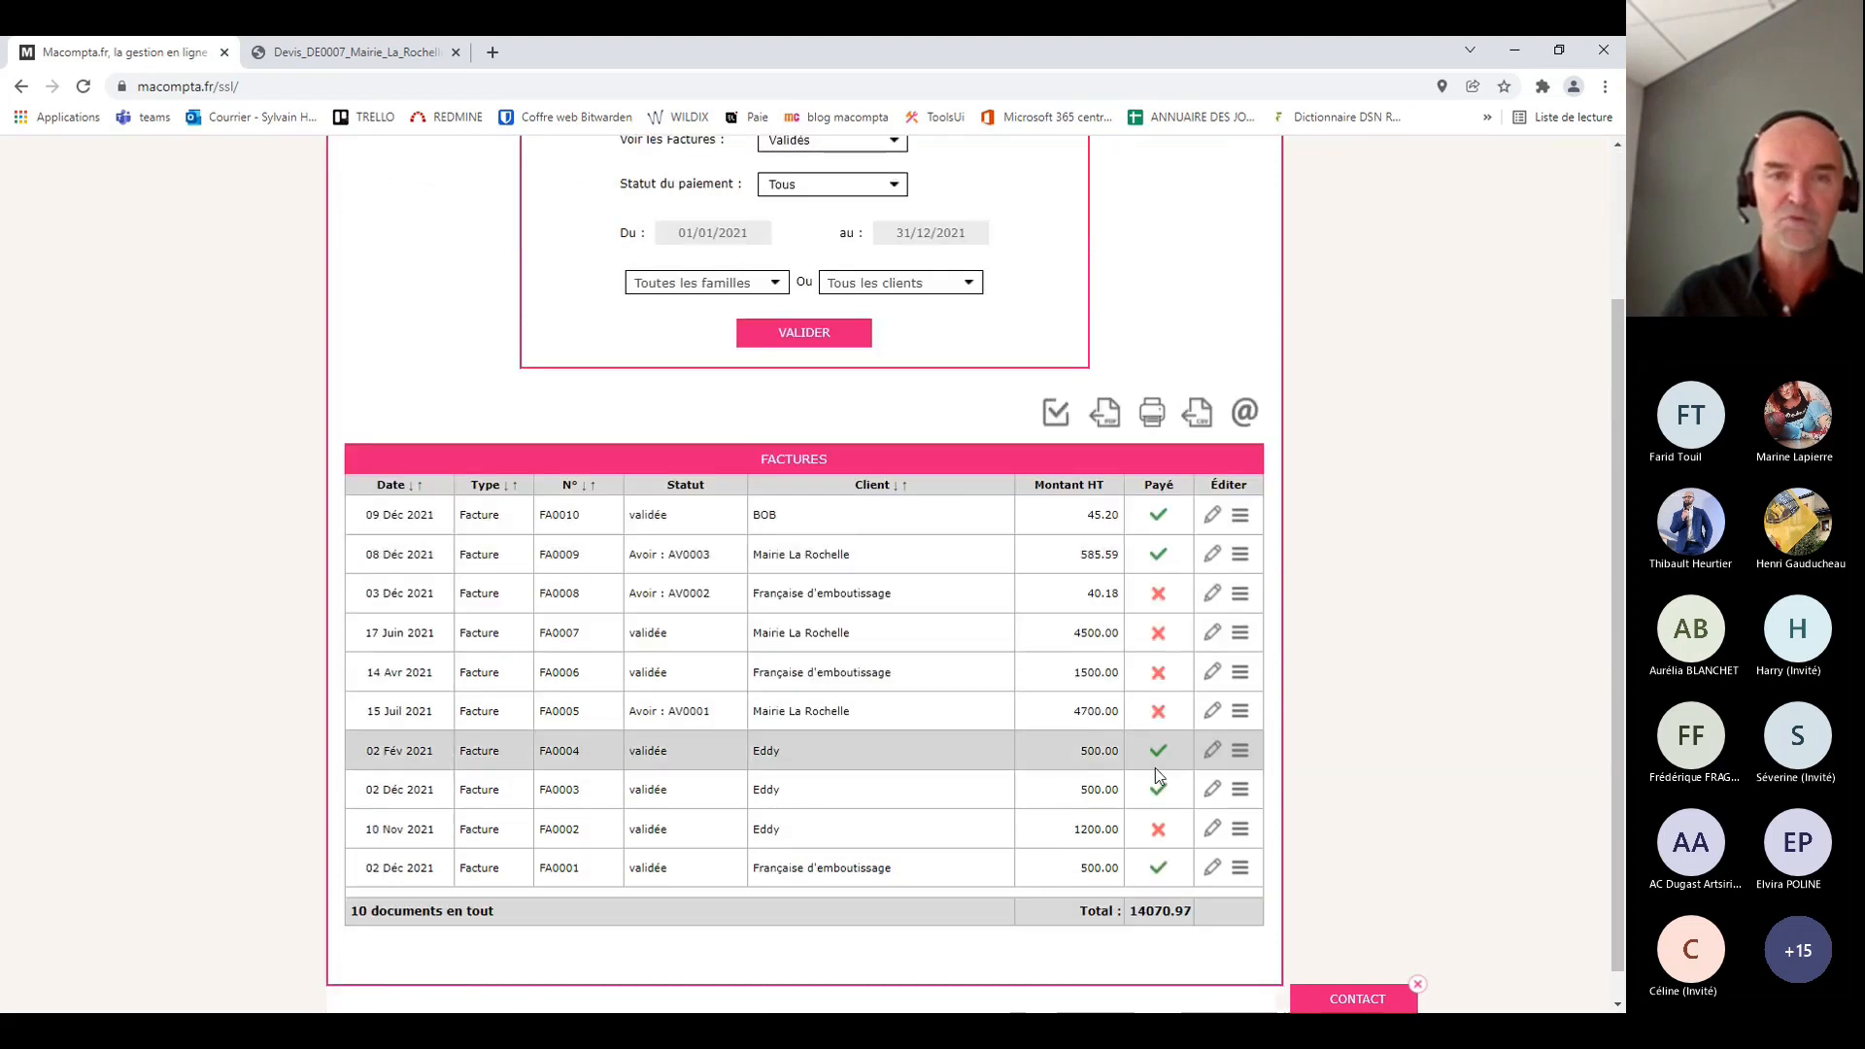
scroll(1156, 767, up, 2)
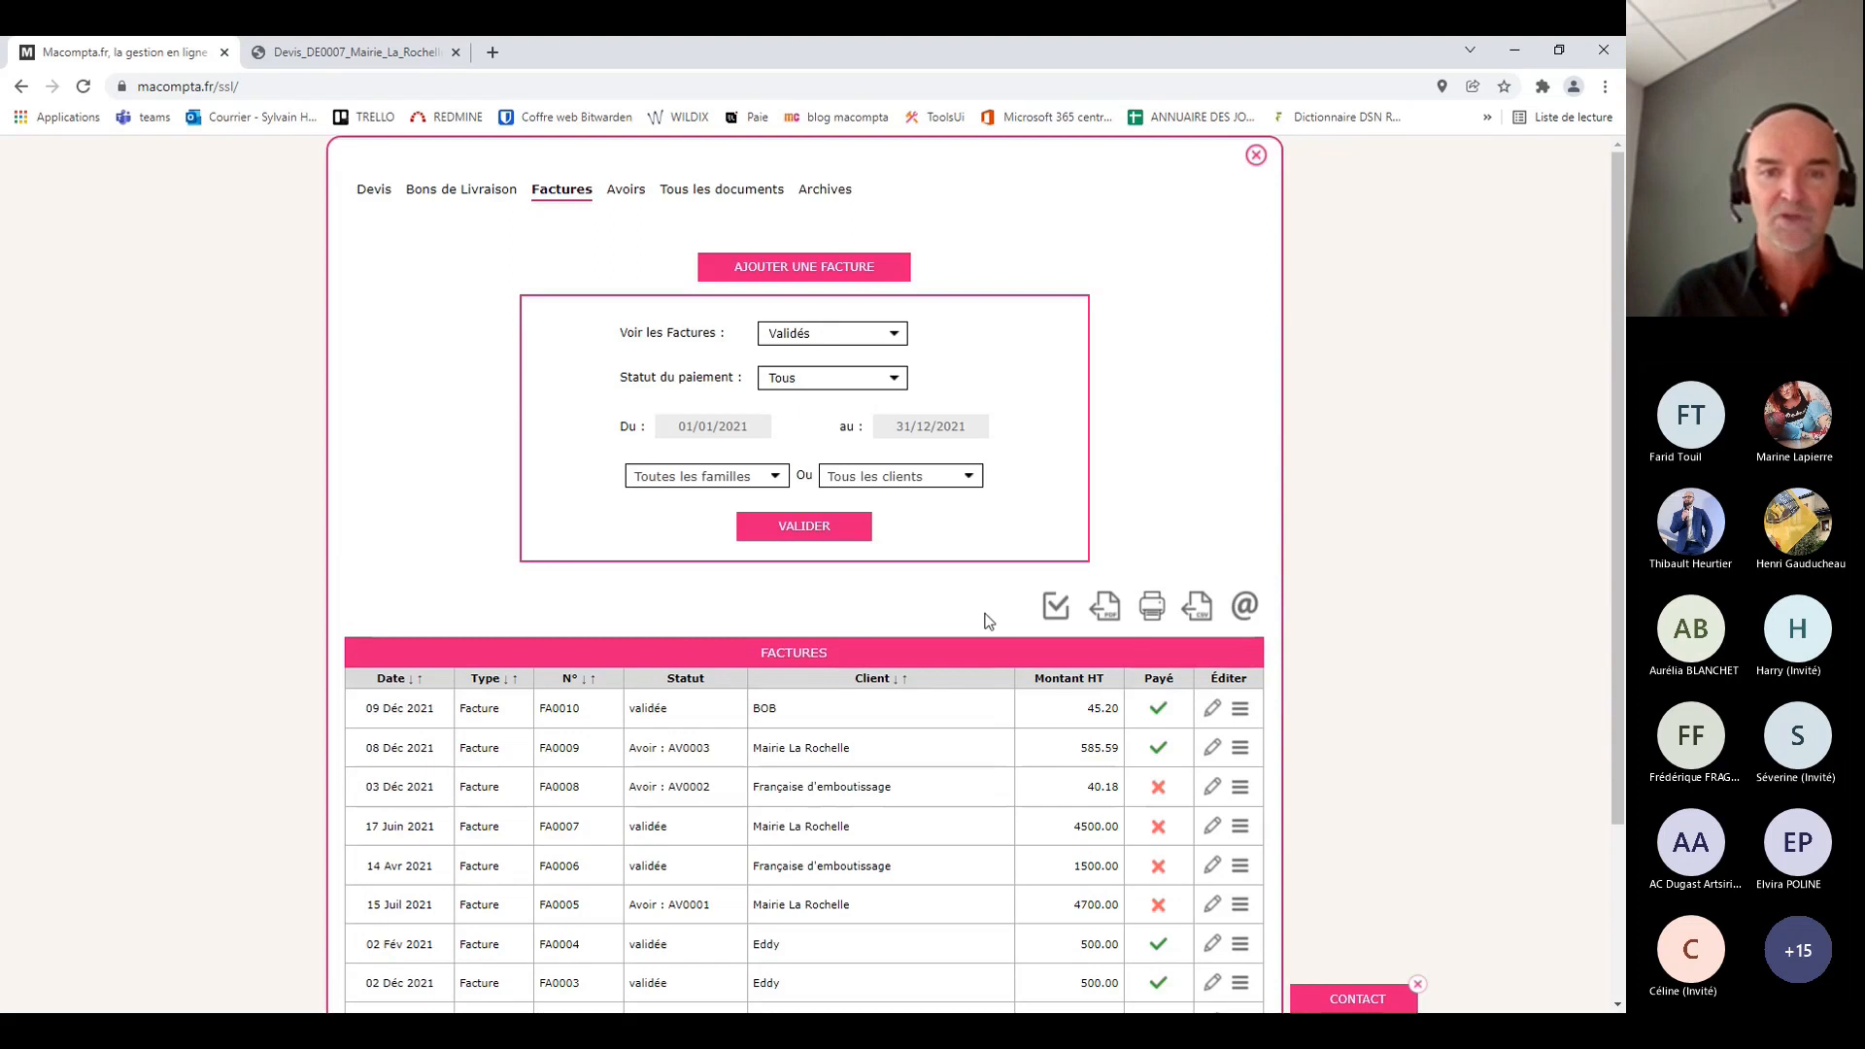
Create a credit note dated 09/12/2021 from invoice FA0010
click(1240, 712)
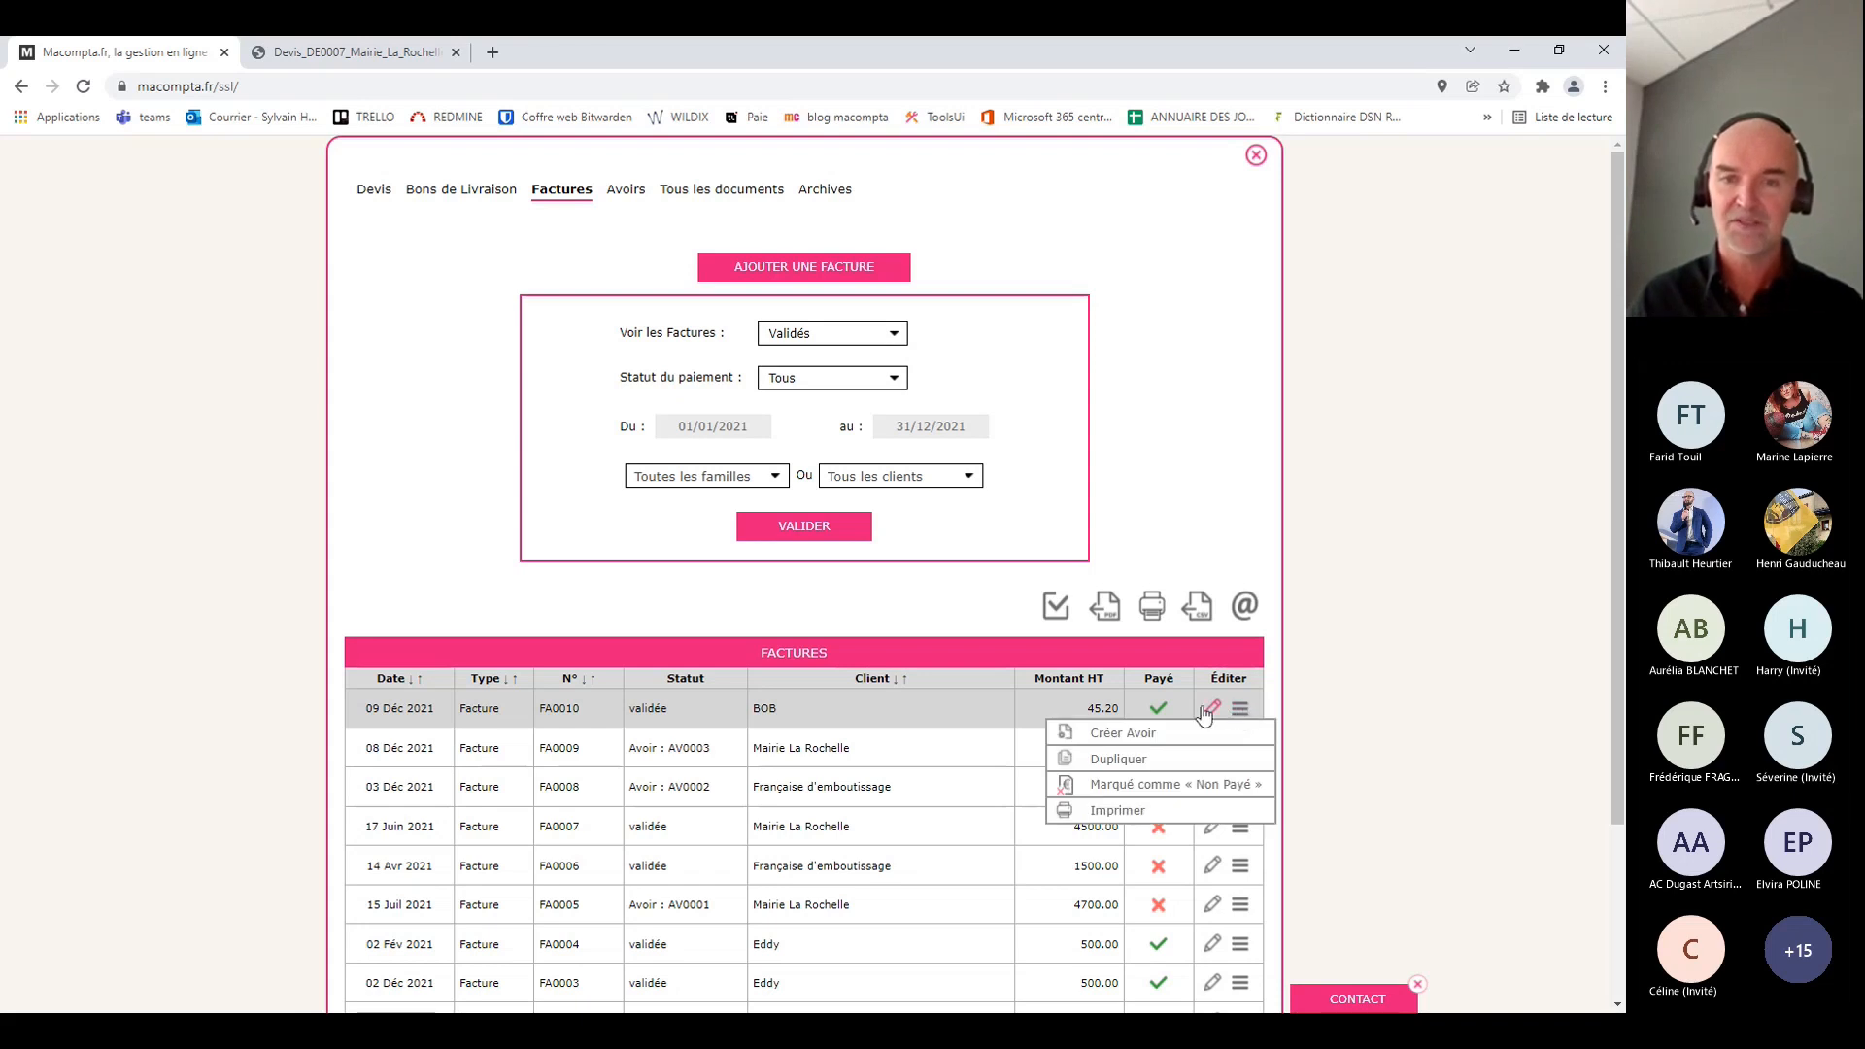
click(1154, 730)
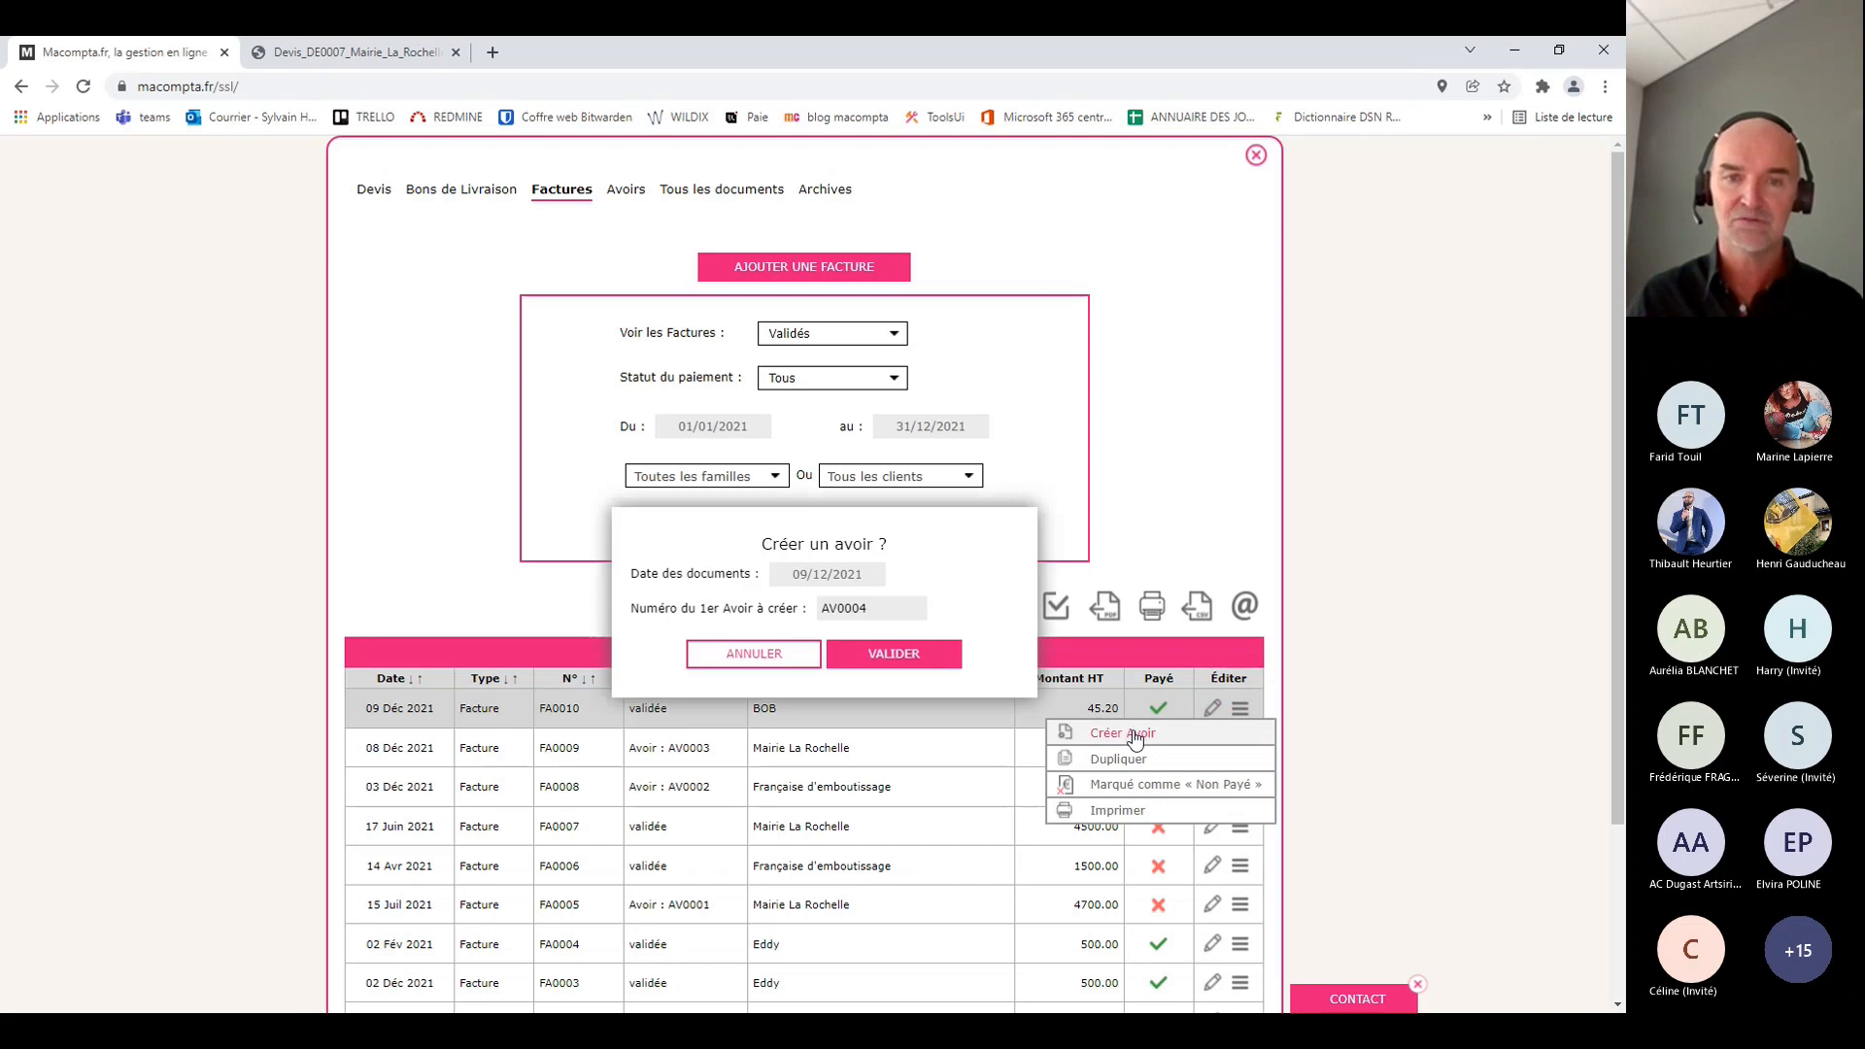
click(879, 658)
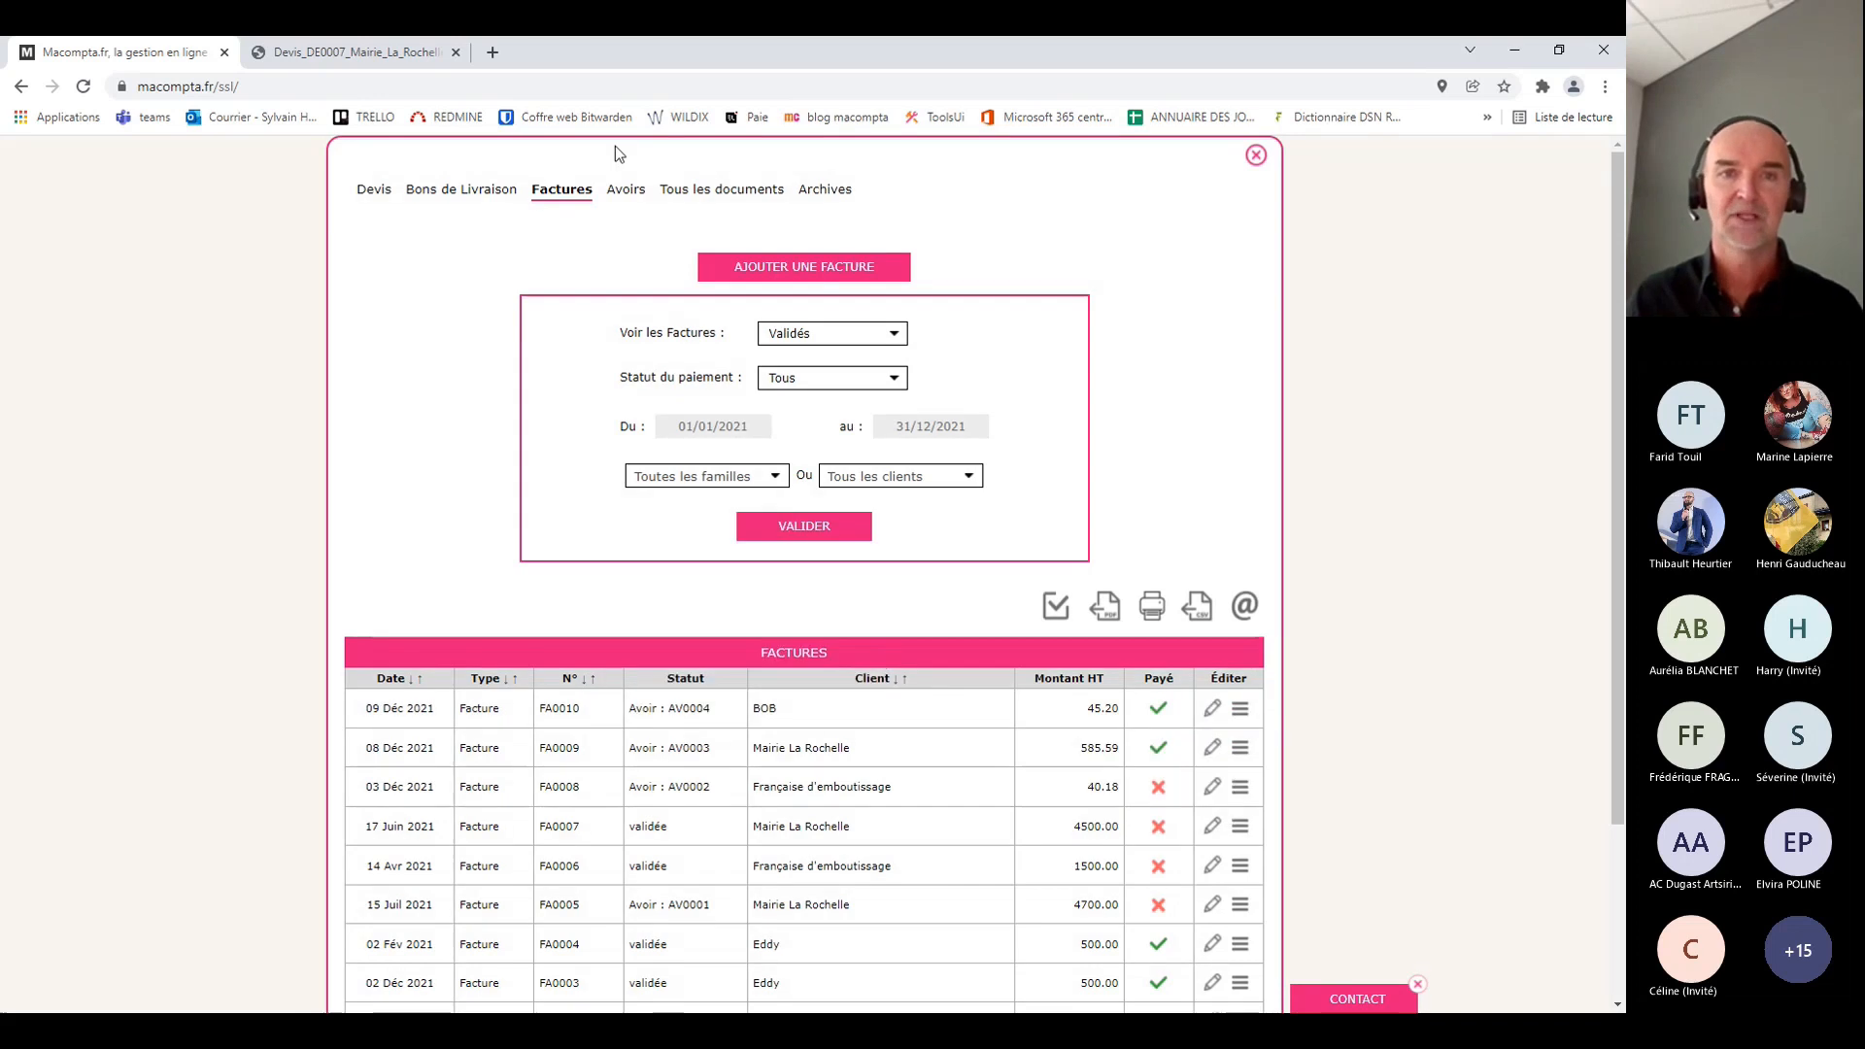
List the credit notes still in progress and open credit note AV0004
click(615, 192)
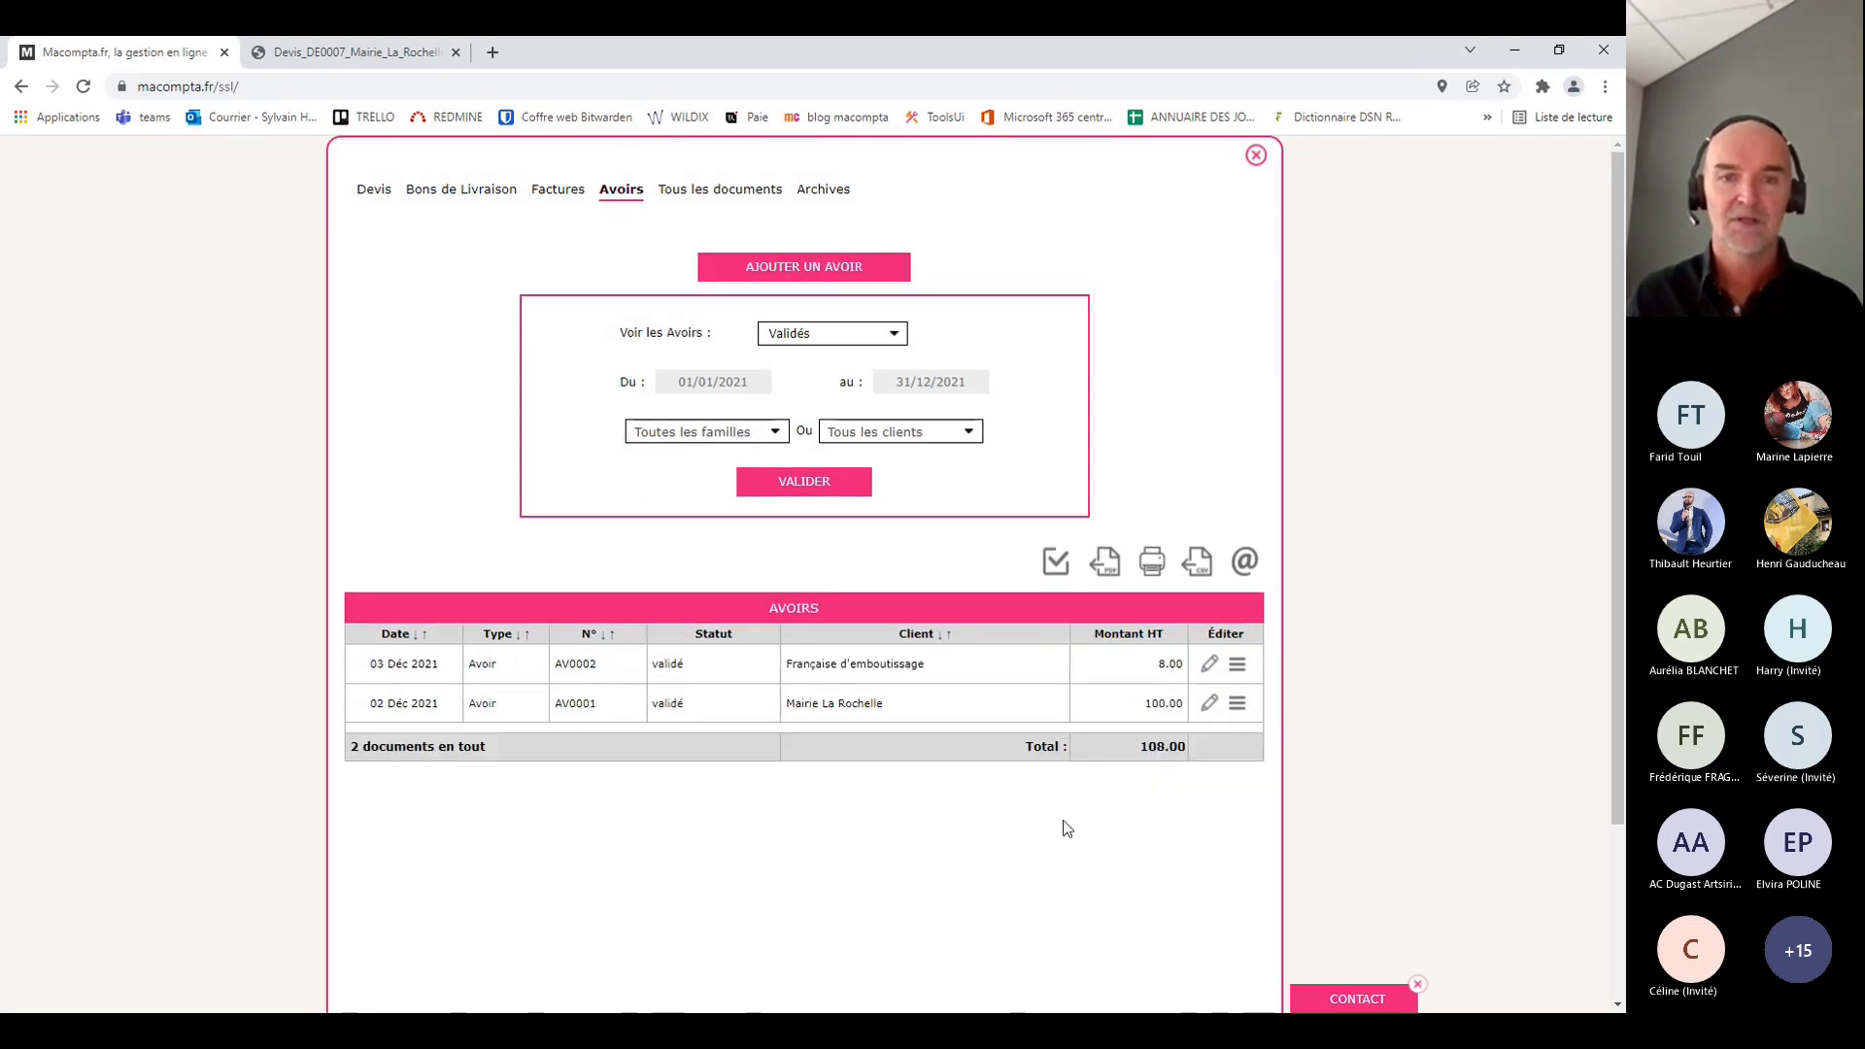
click(812, 341)
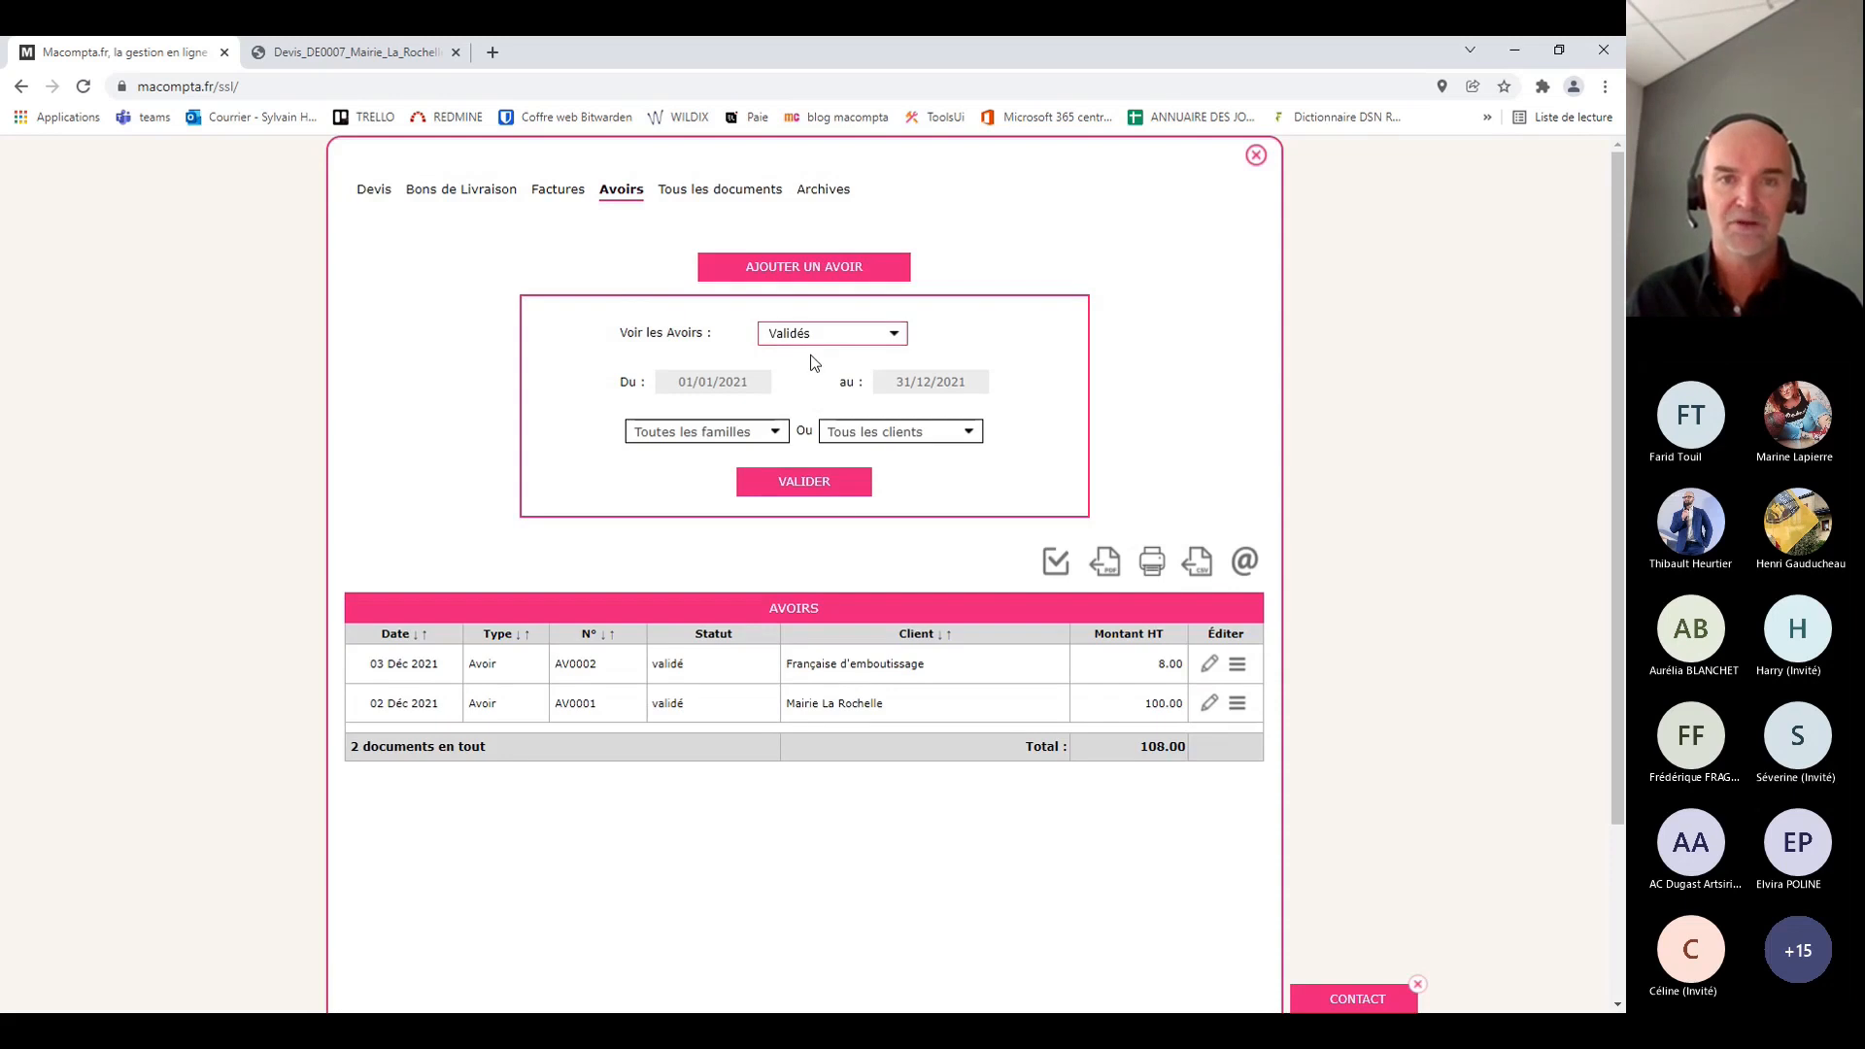
click(816, 365)
click(829, 493)
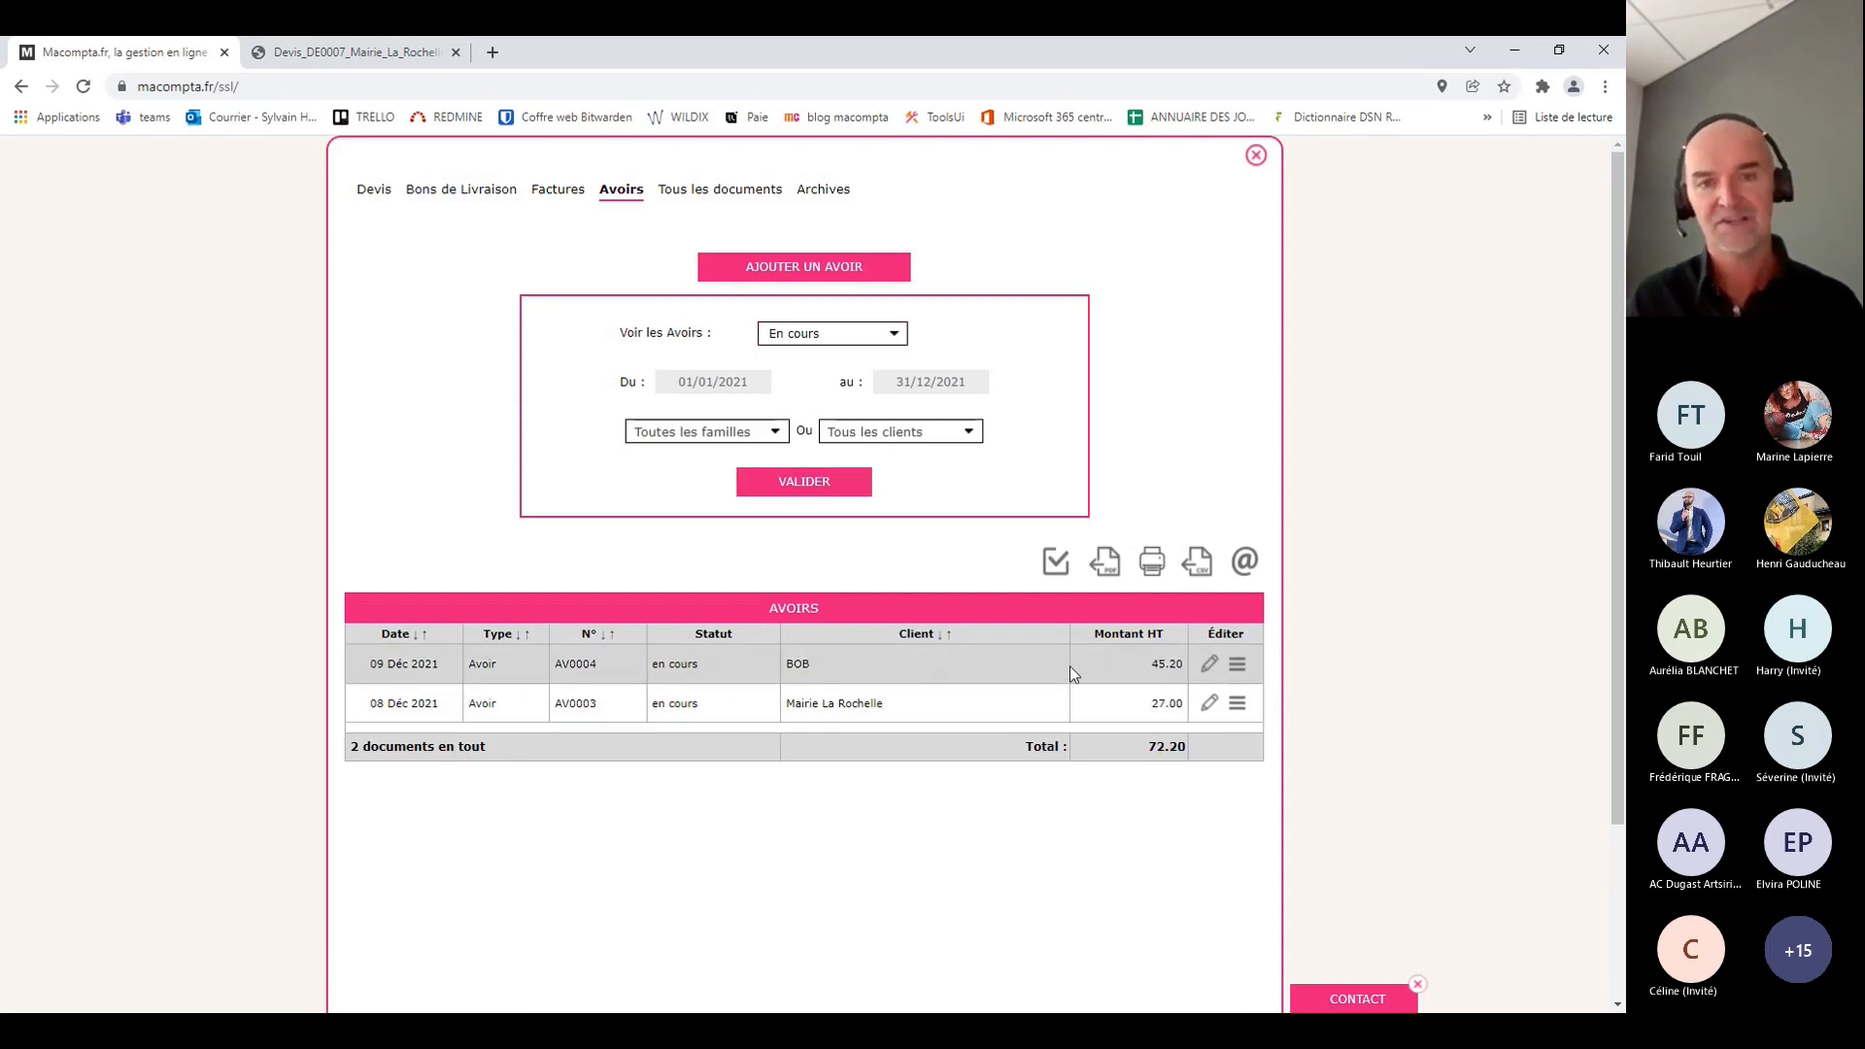
click(1210, 667)
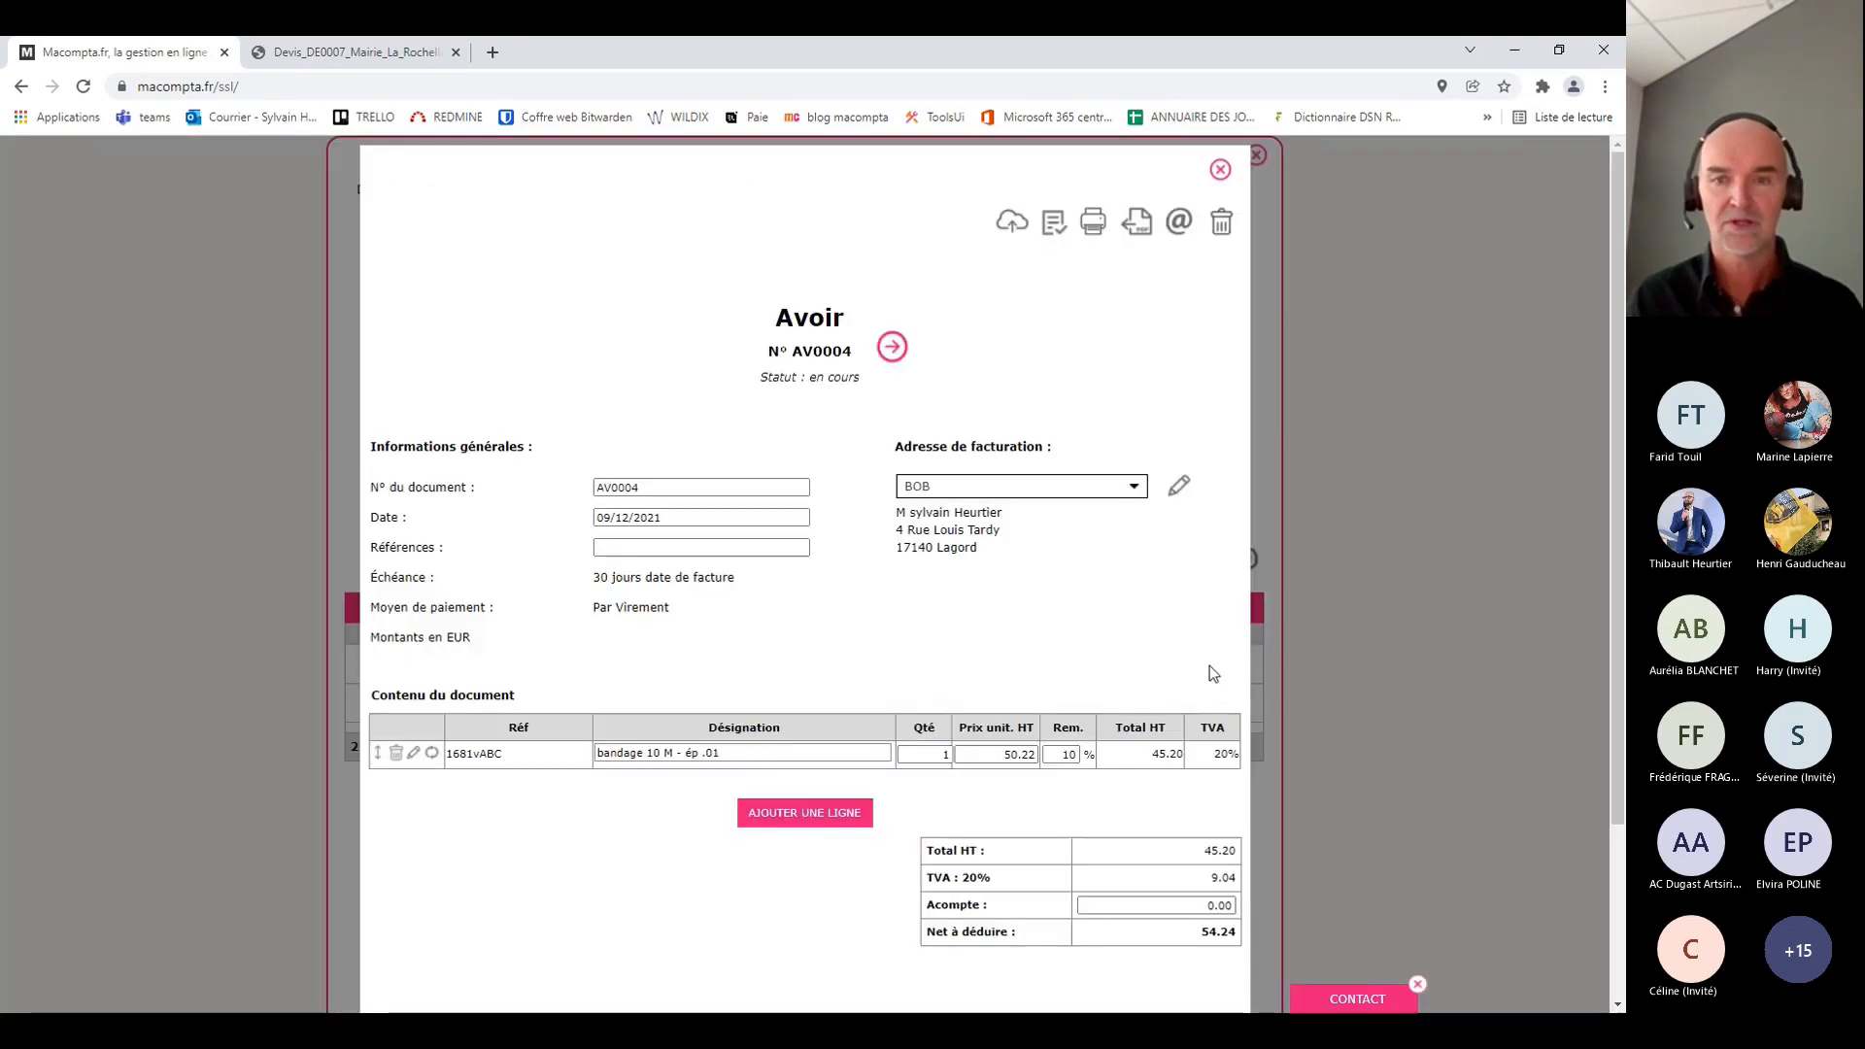
Set the unit price excluding tax of the bandage 10 M - ép .01 line to 10.00, then save and close the credit note
scroll(761, 657, down, 2)
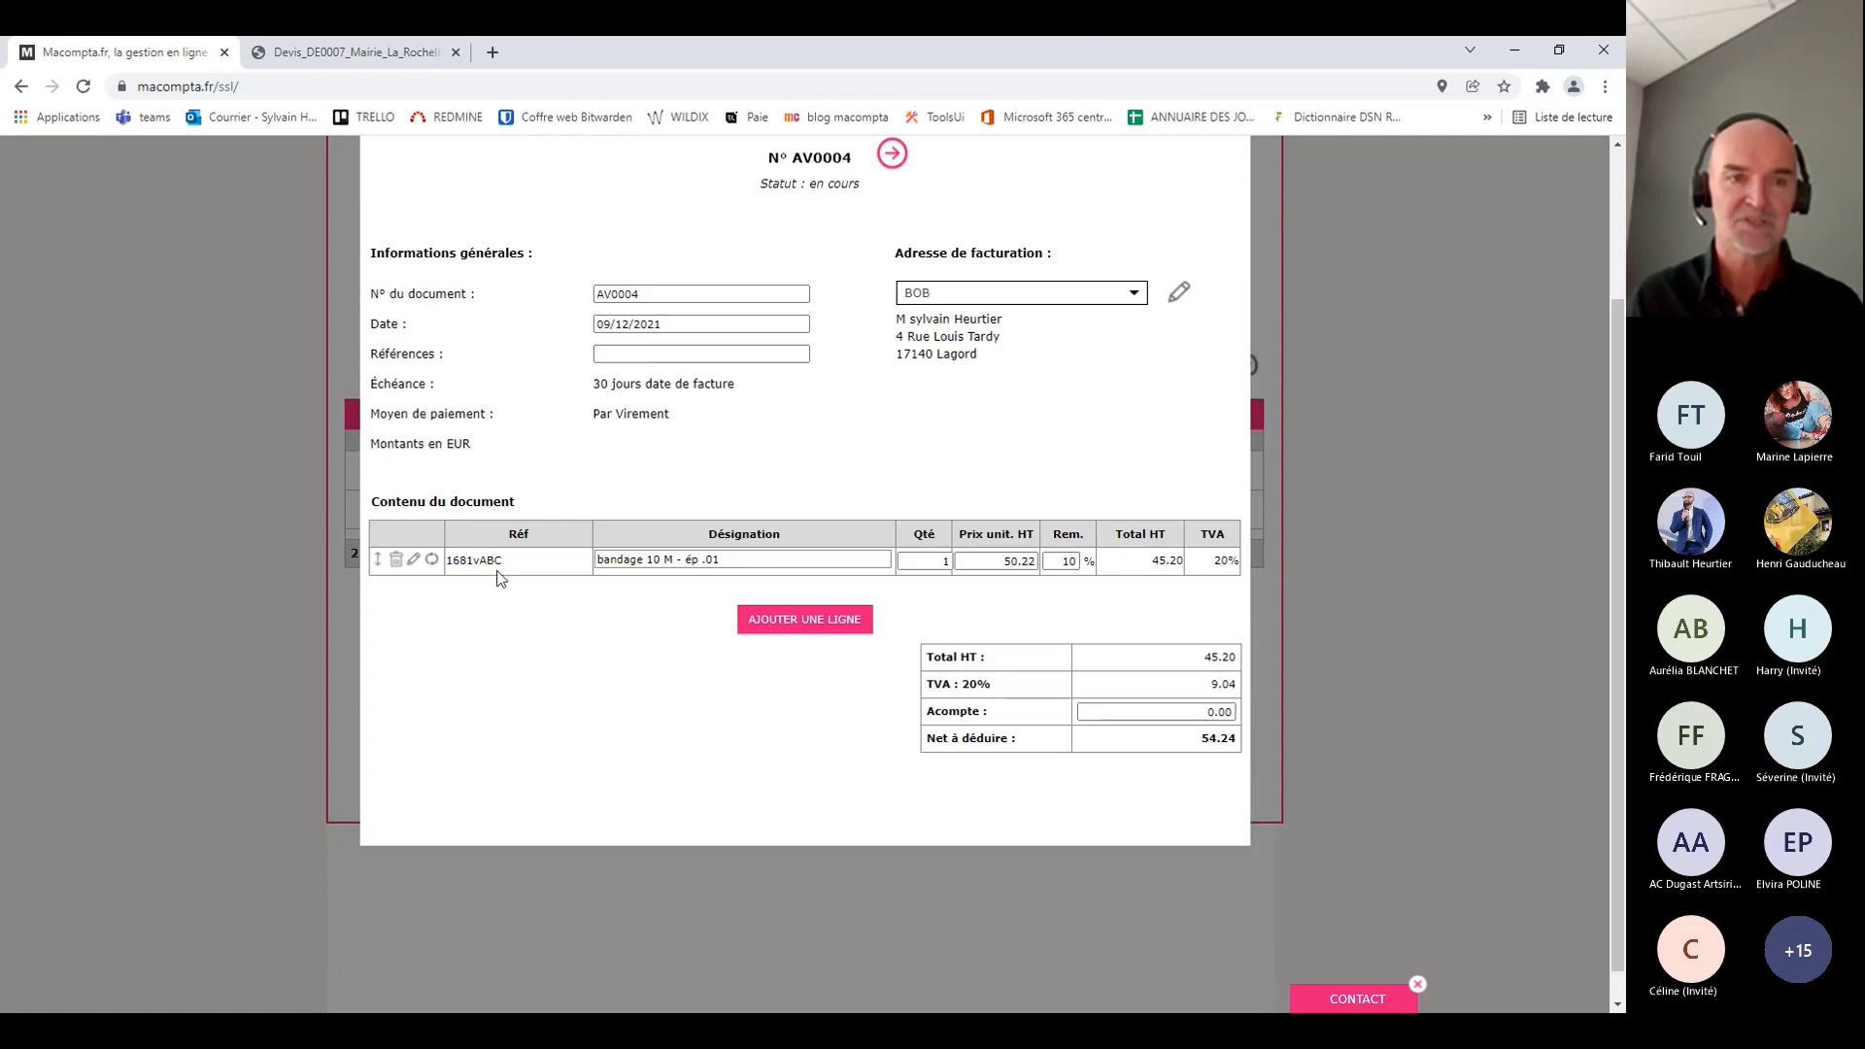
click(765, 558)
click(943, 567)
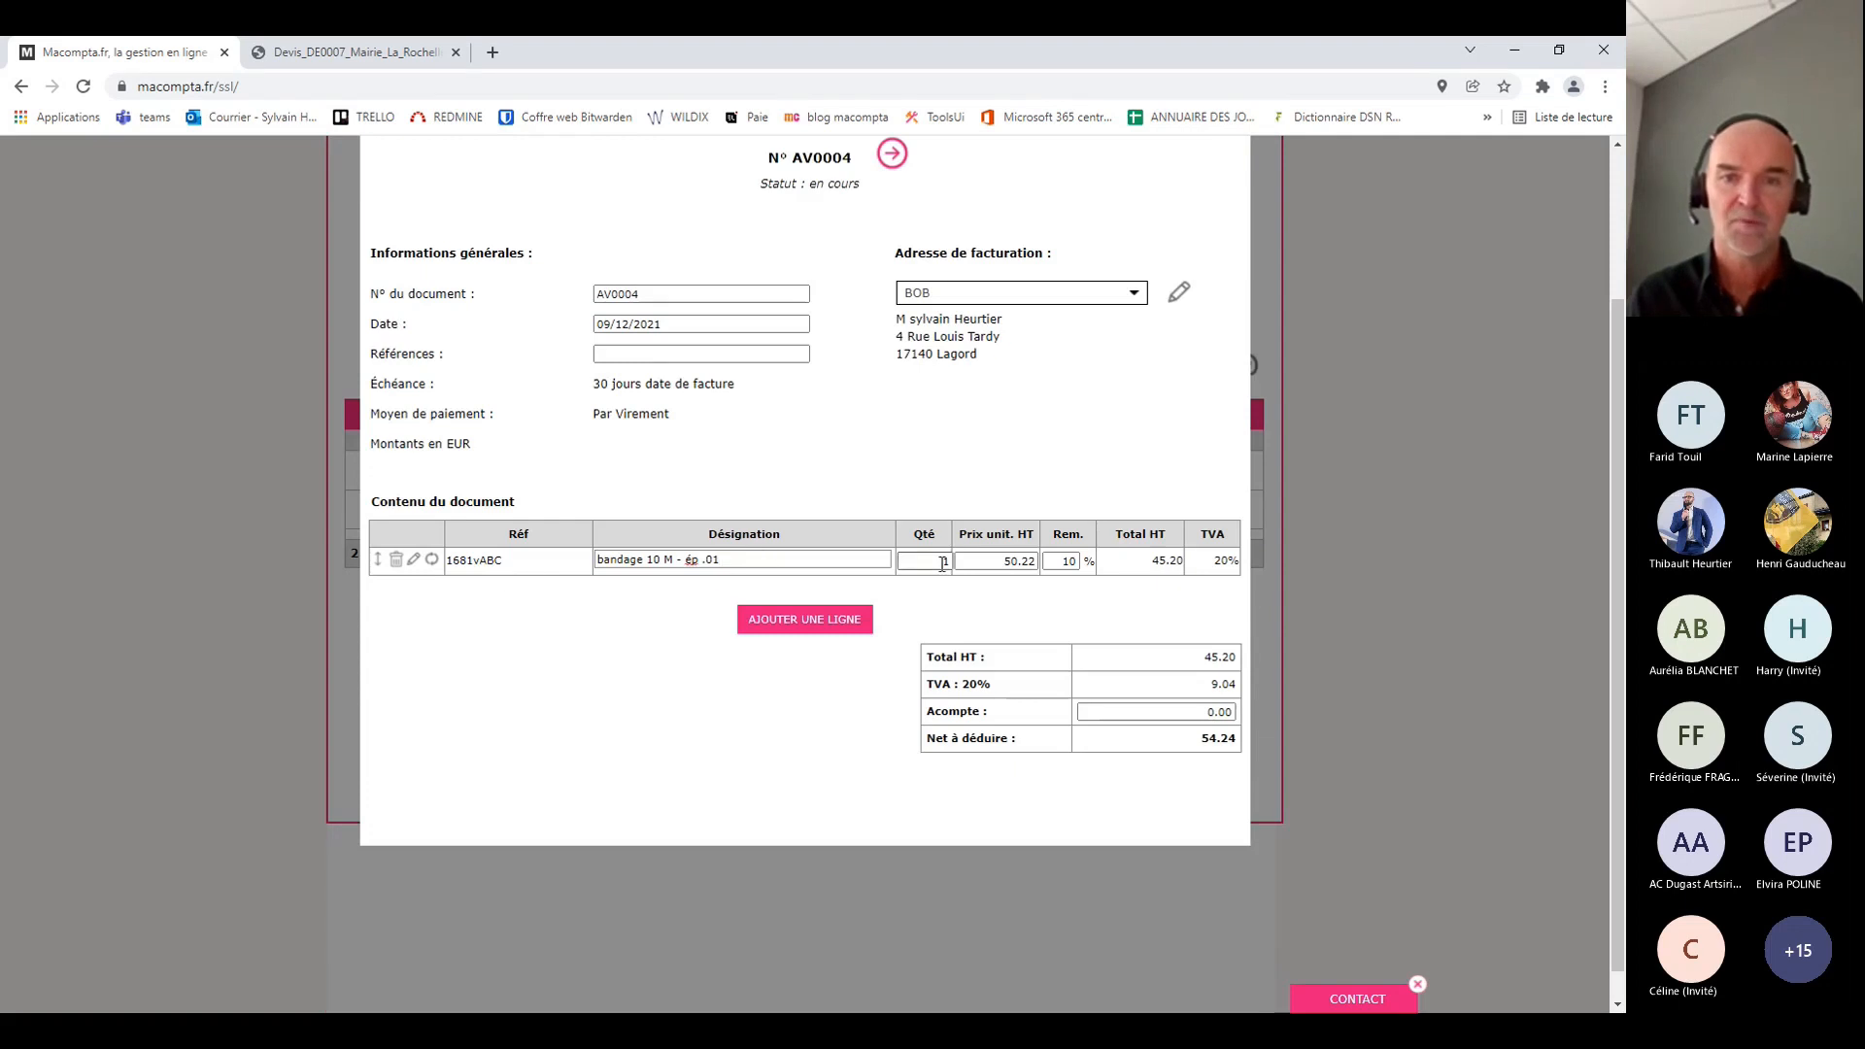
drag(1004, 565, 1054, 567)
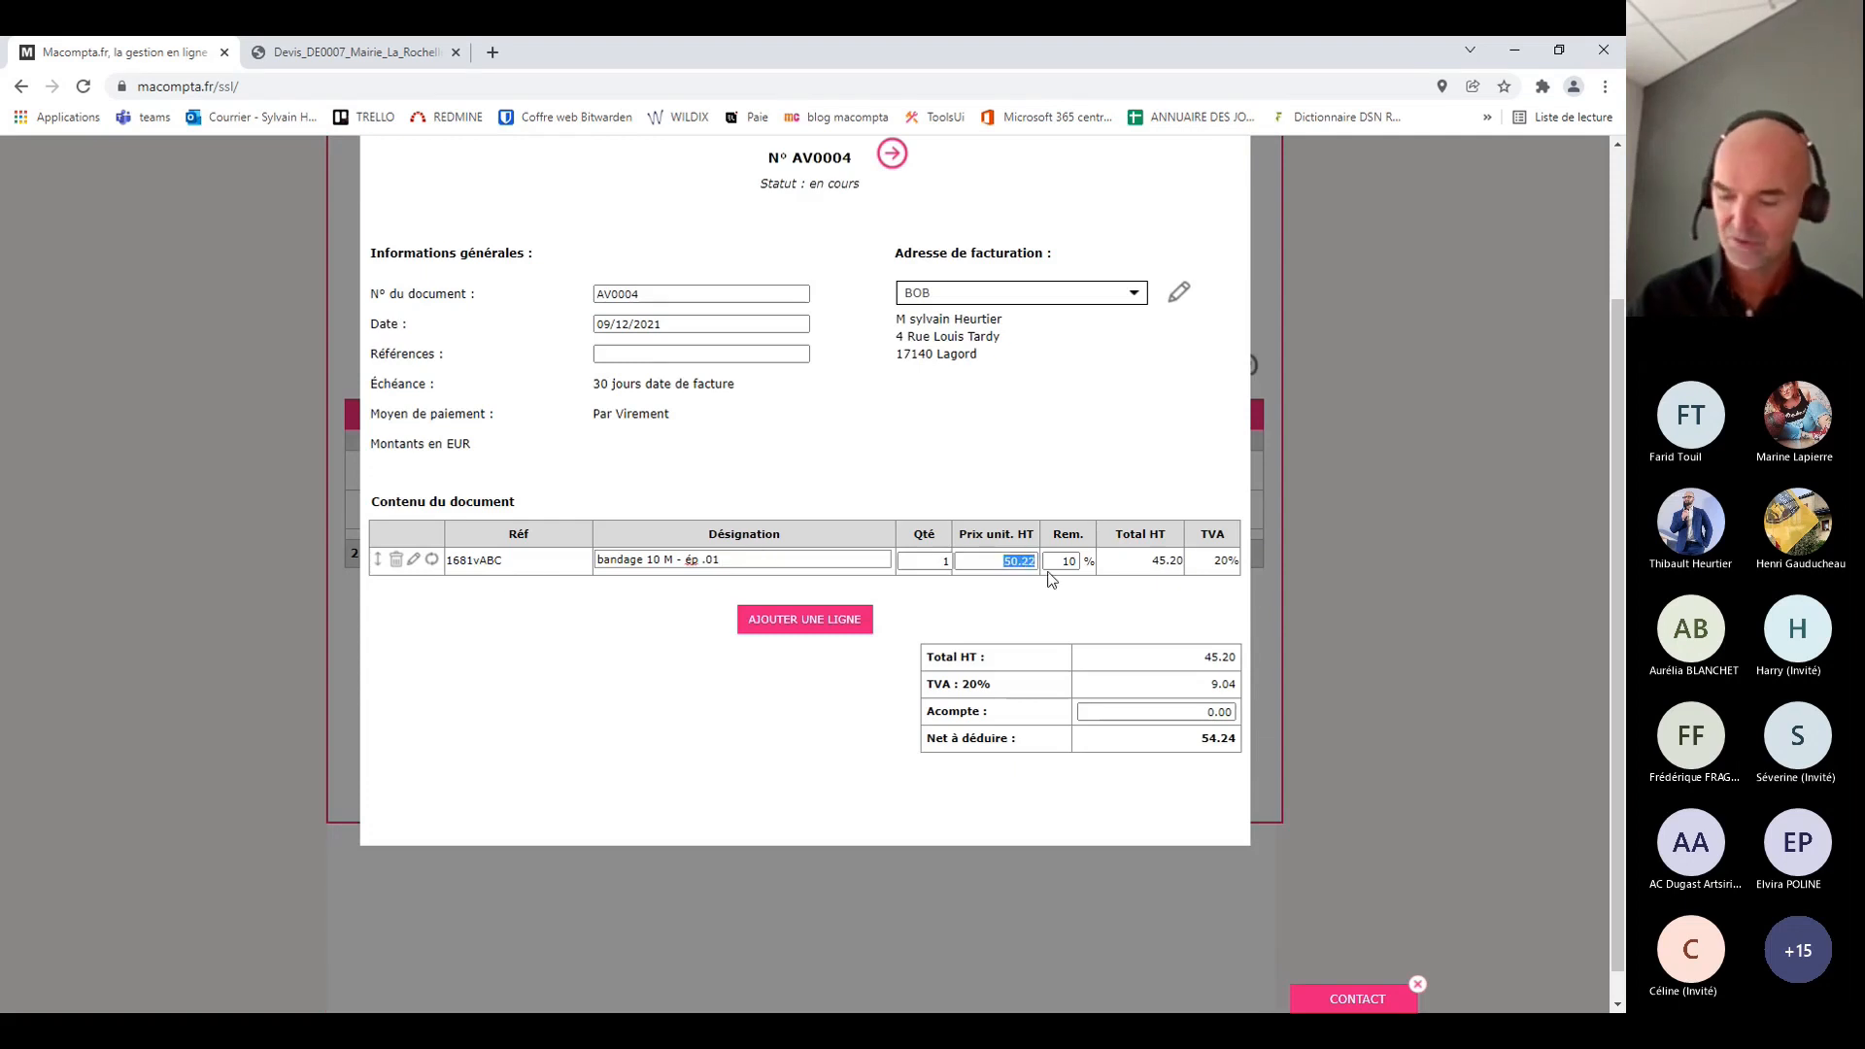
text(10)
key(Tab)
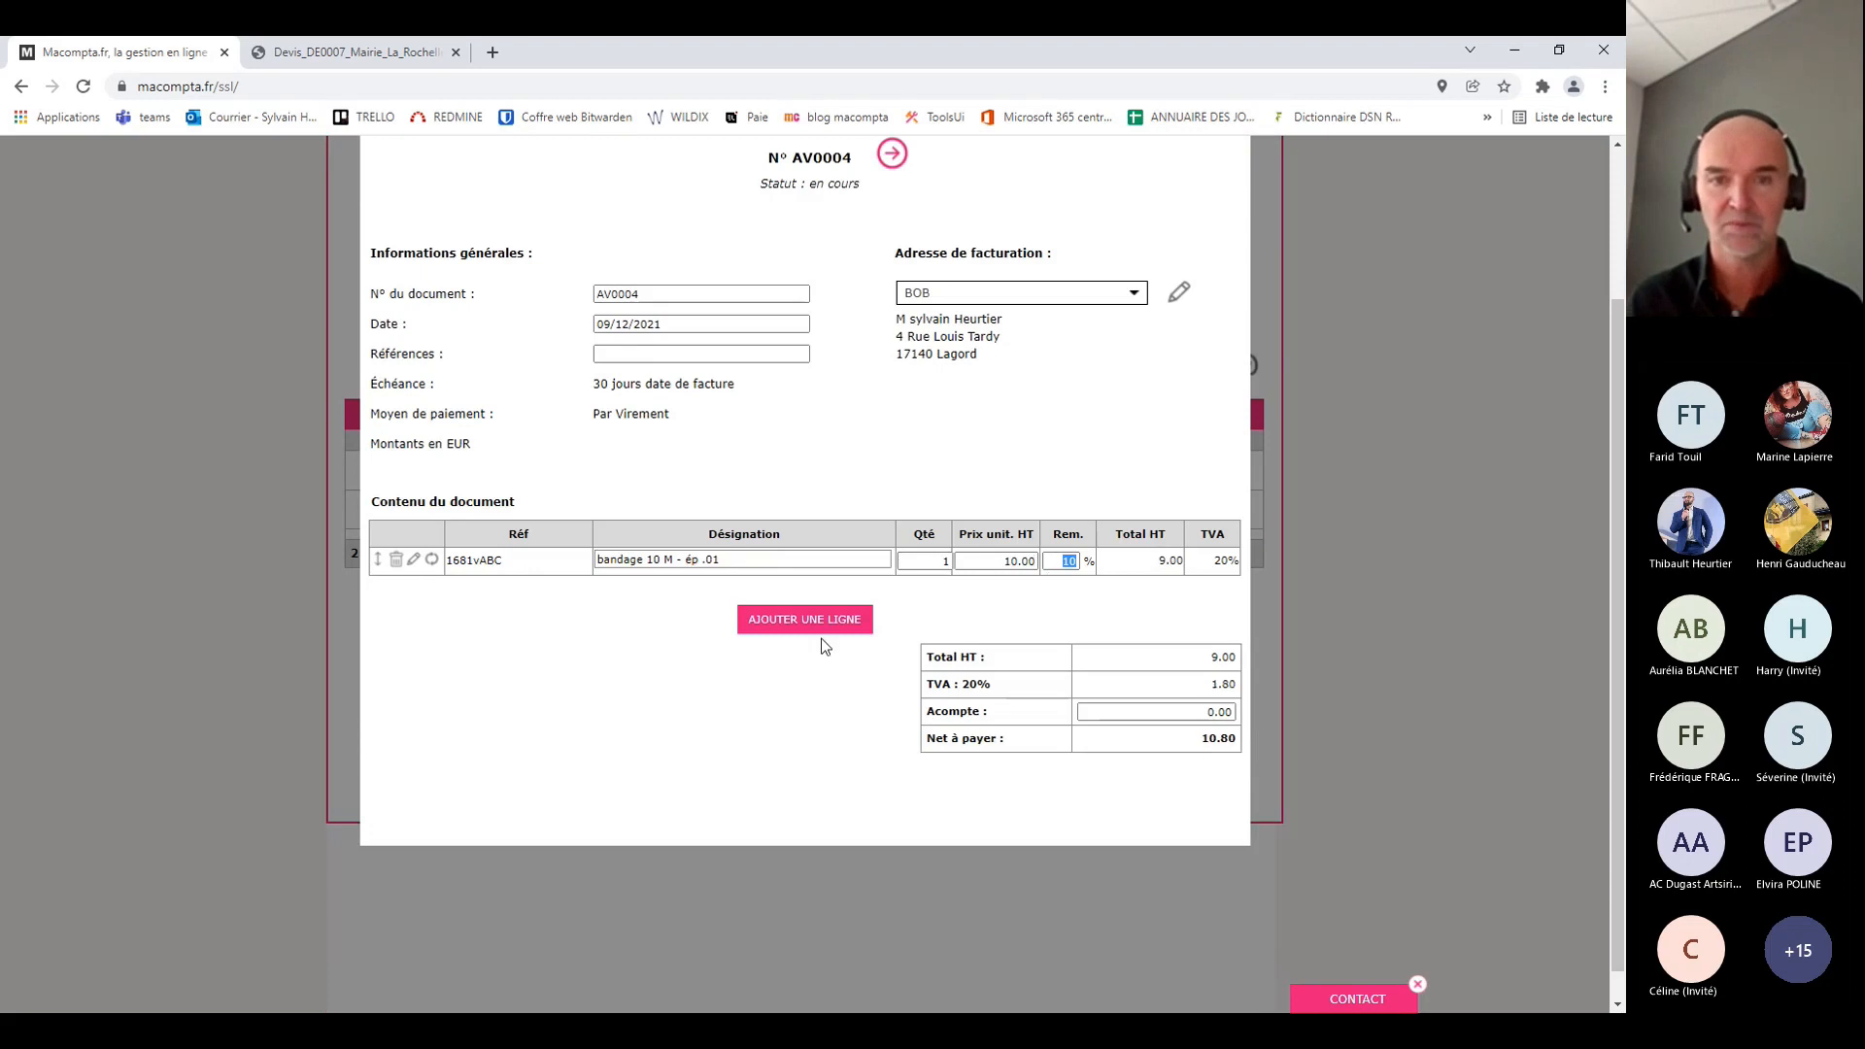
scroll(903, 505, up, 2)
click(1012, 222)
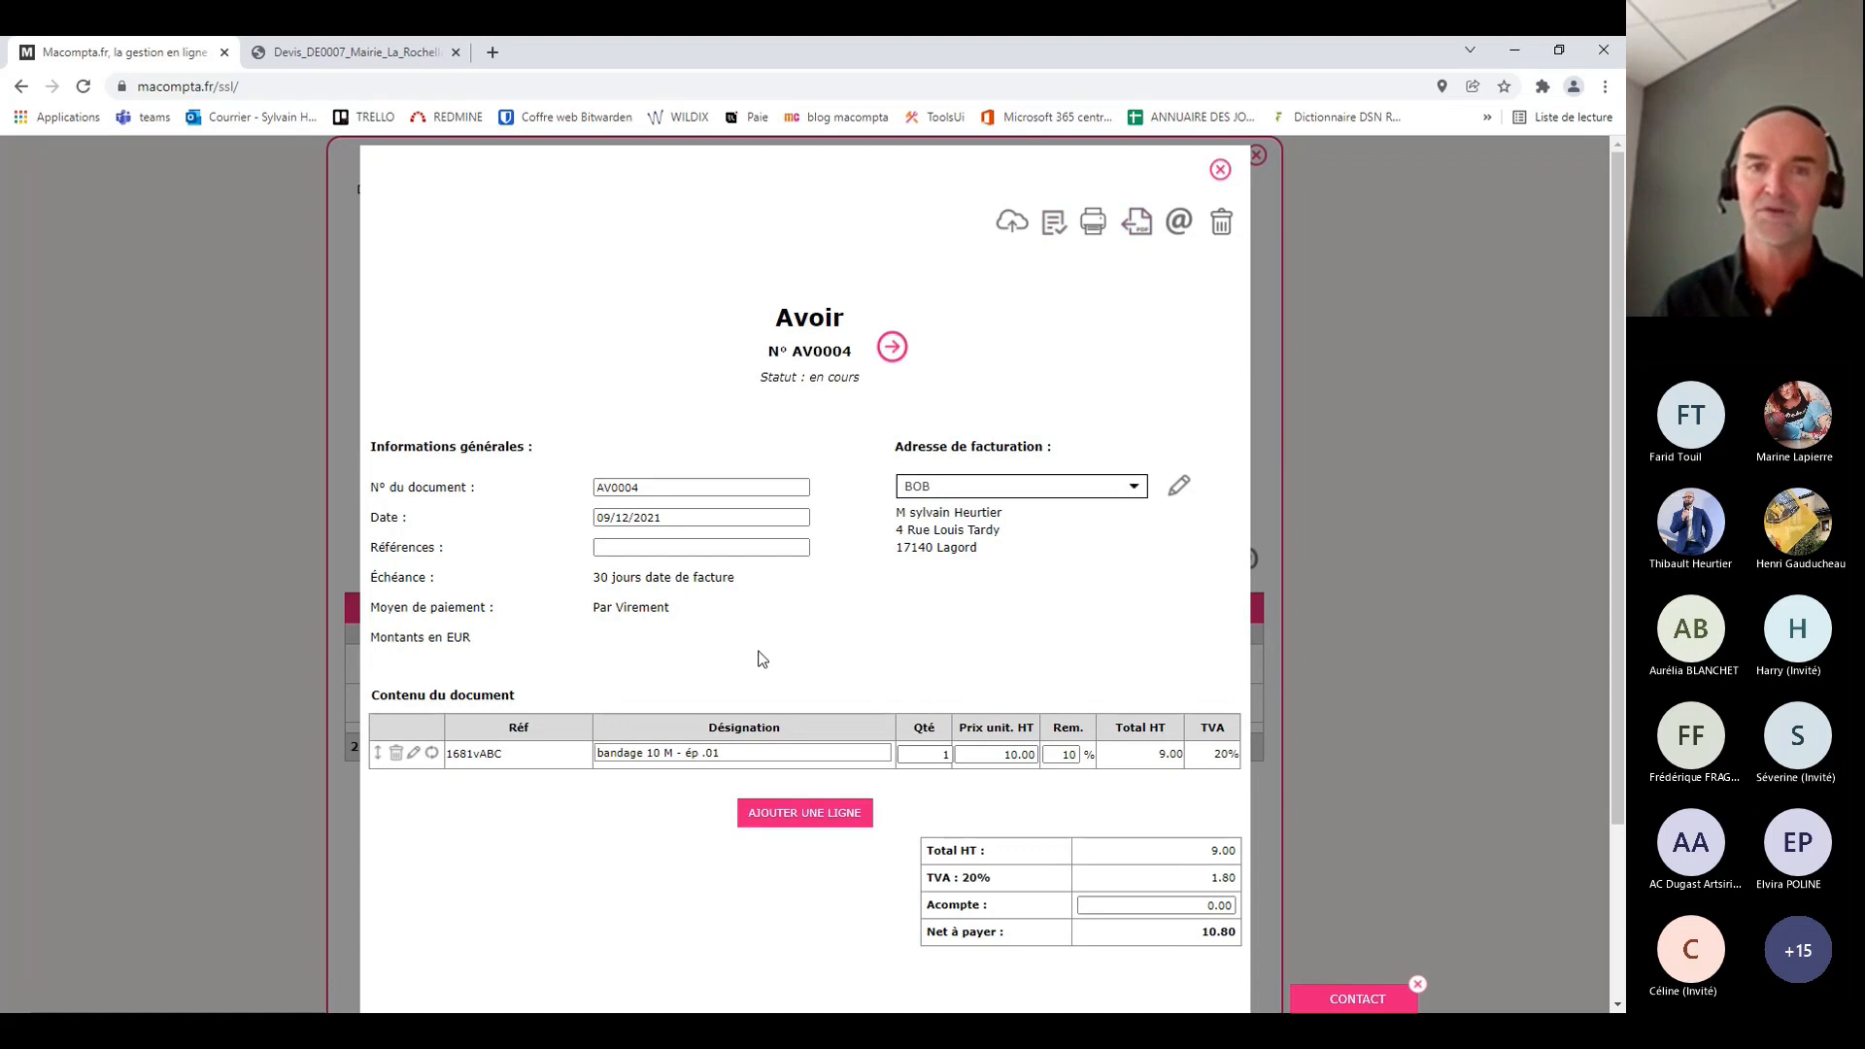
click(1220, 169)
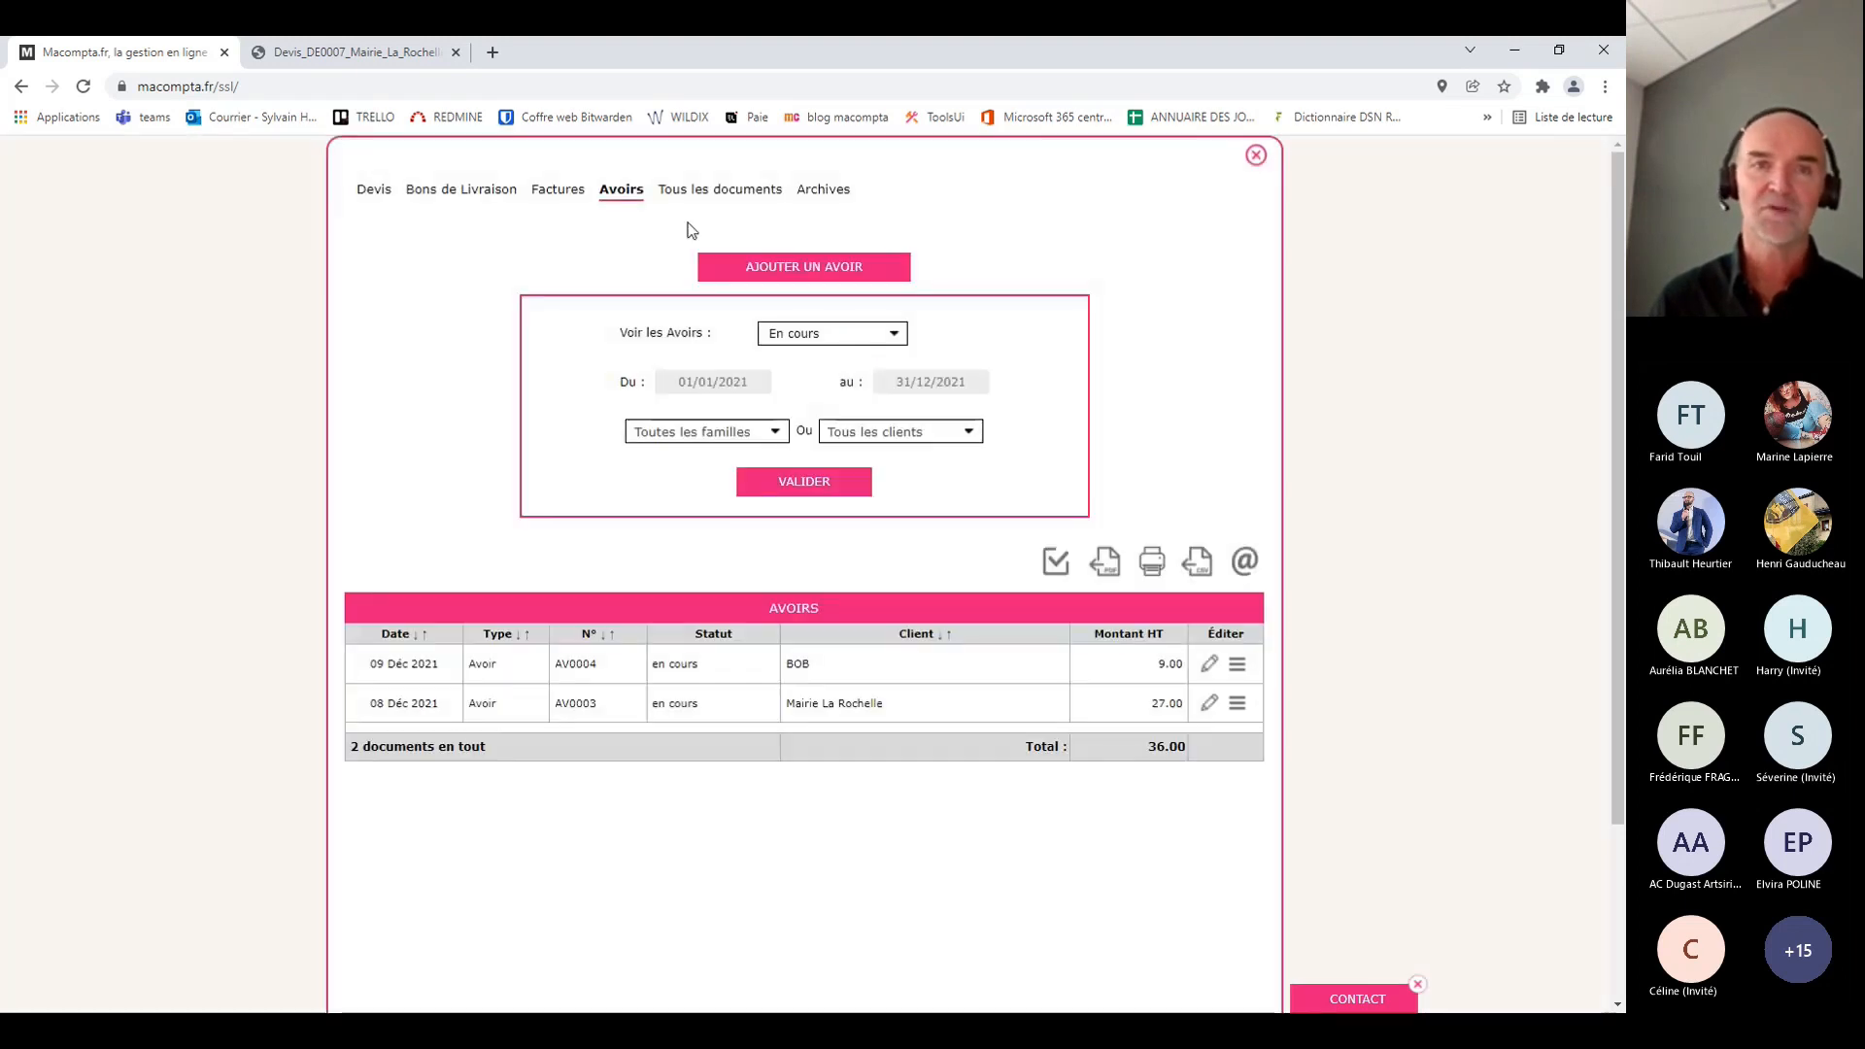
Create an invoice for the customer of FA0010 with a line for the article bandage 10 M - ép .01
click(557, 189)
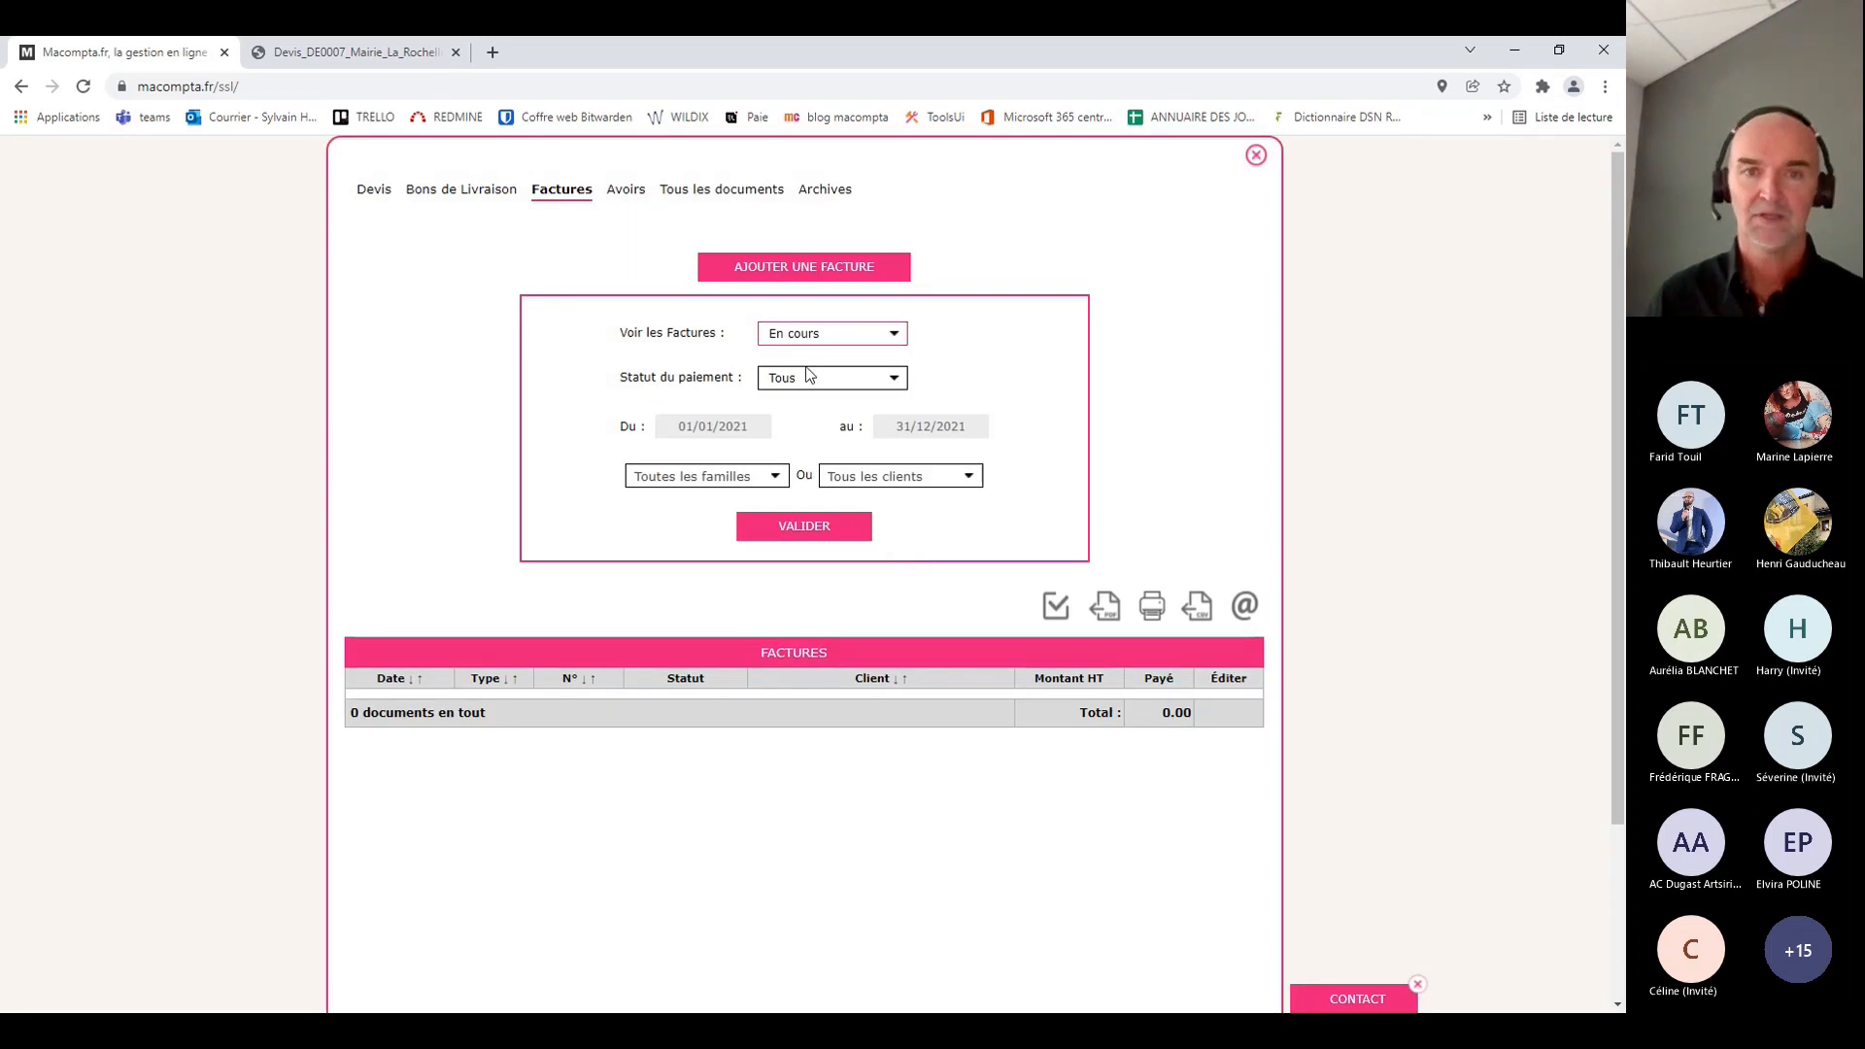
click(781, 270)
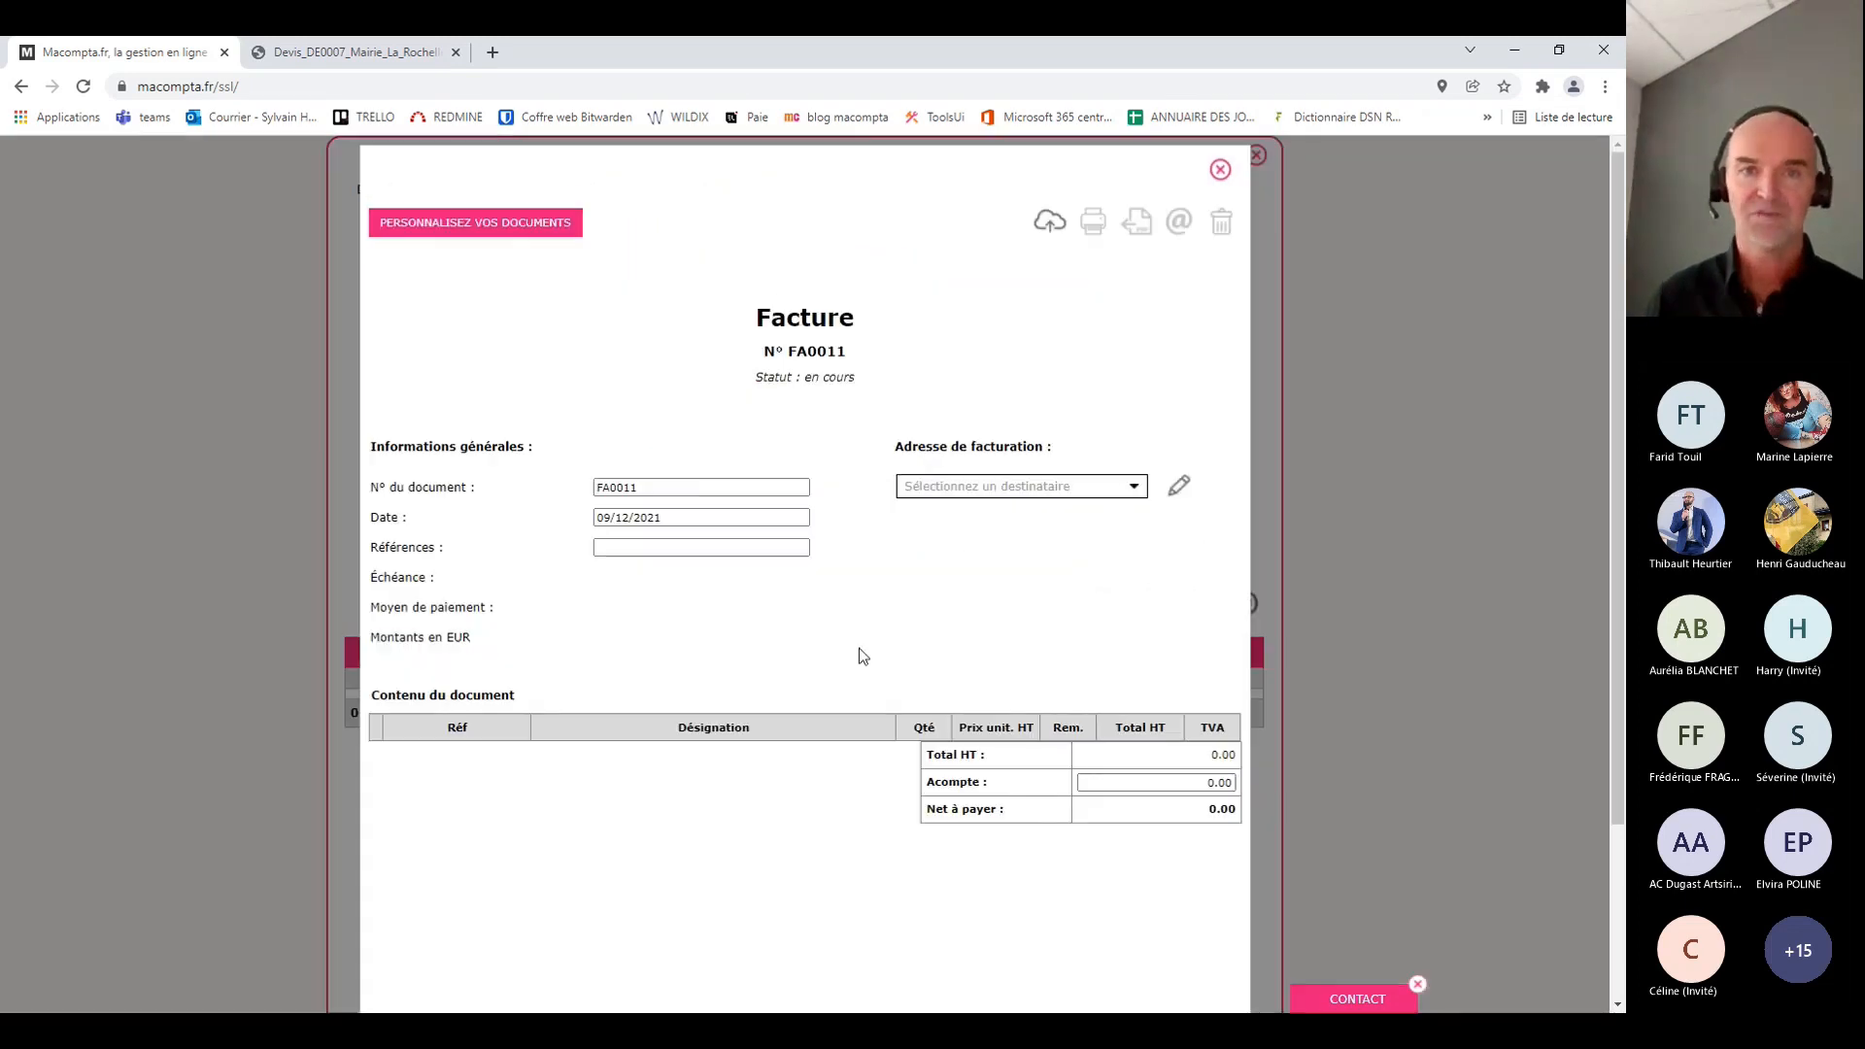
click(971, 491)
click(972, 589)
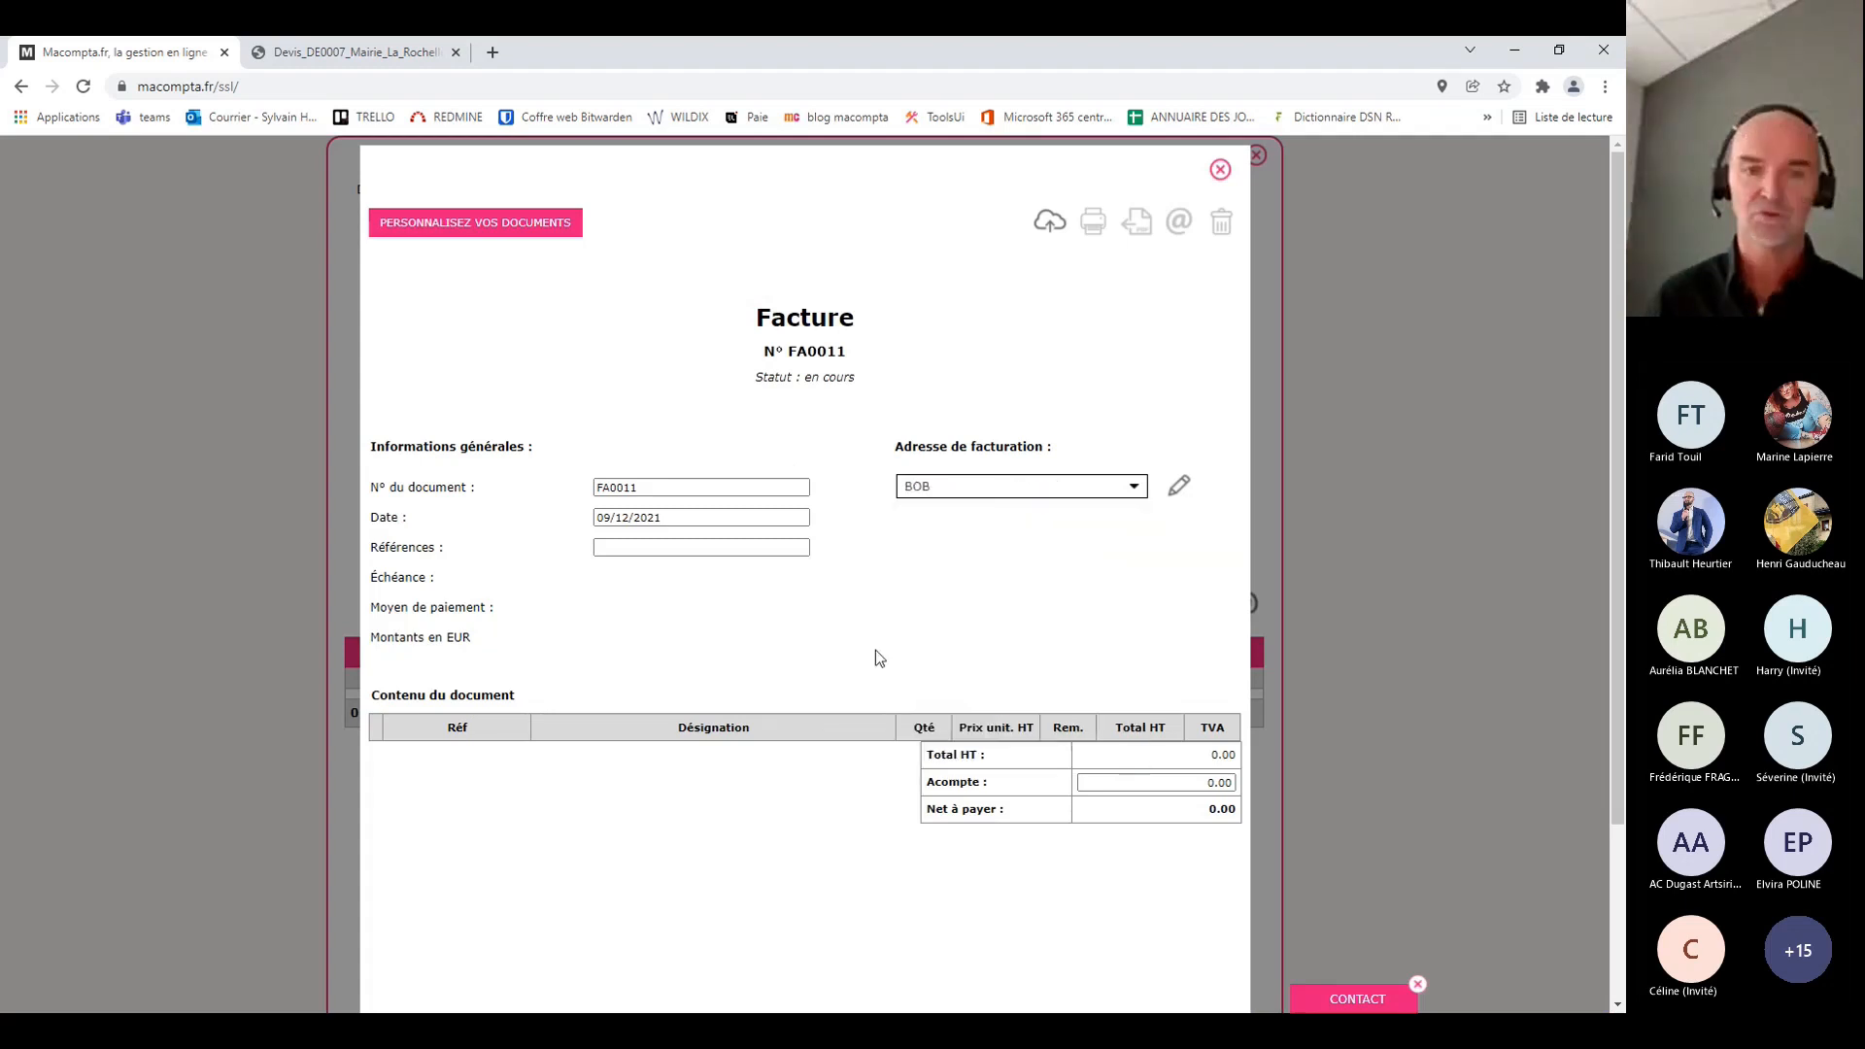
click(845, 756)
click(741, 882)
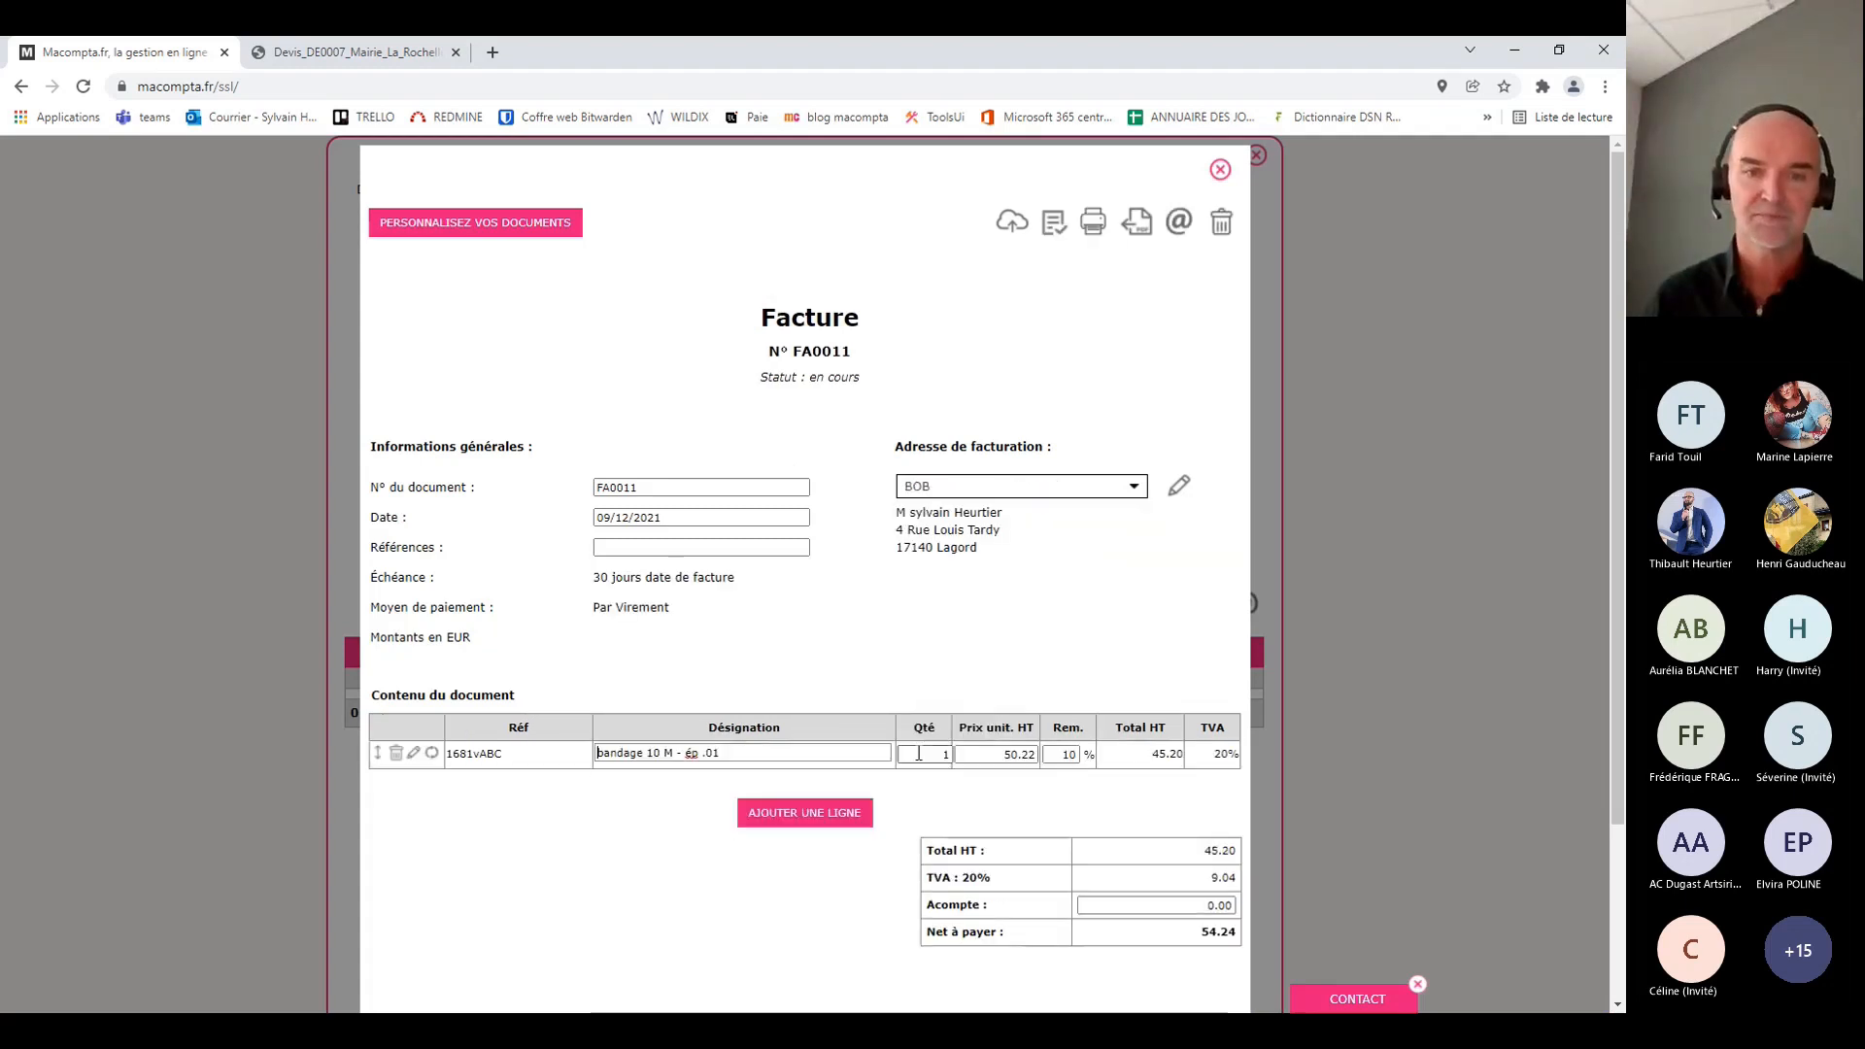
Set the quantity of the bandage line to -1 and close the new invoice
click(919, 753)
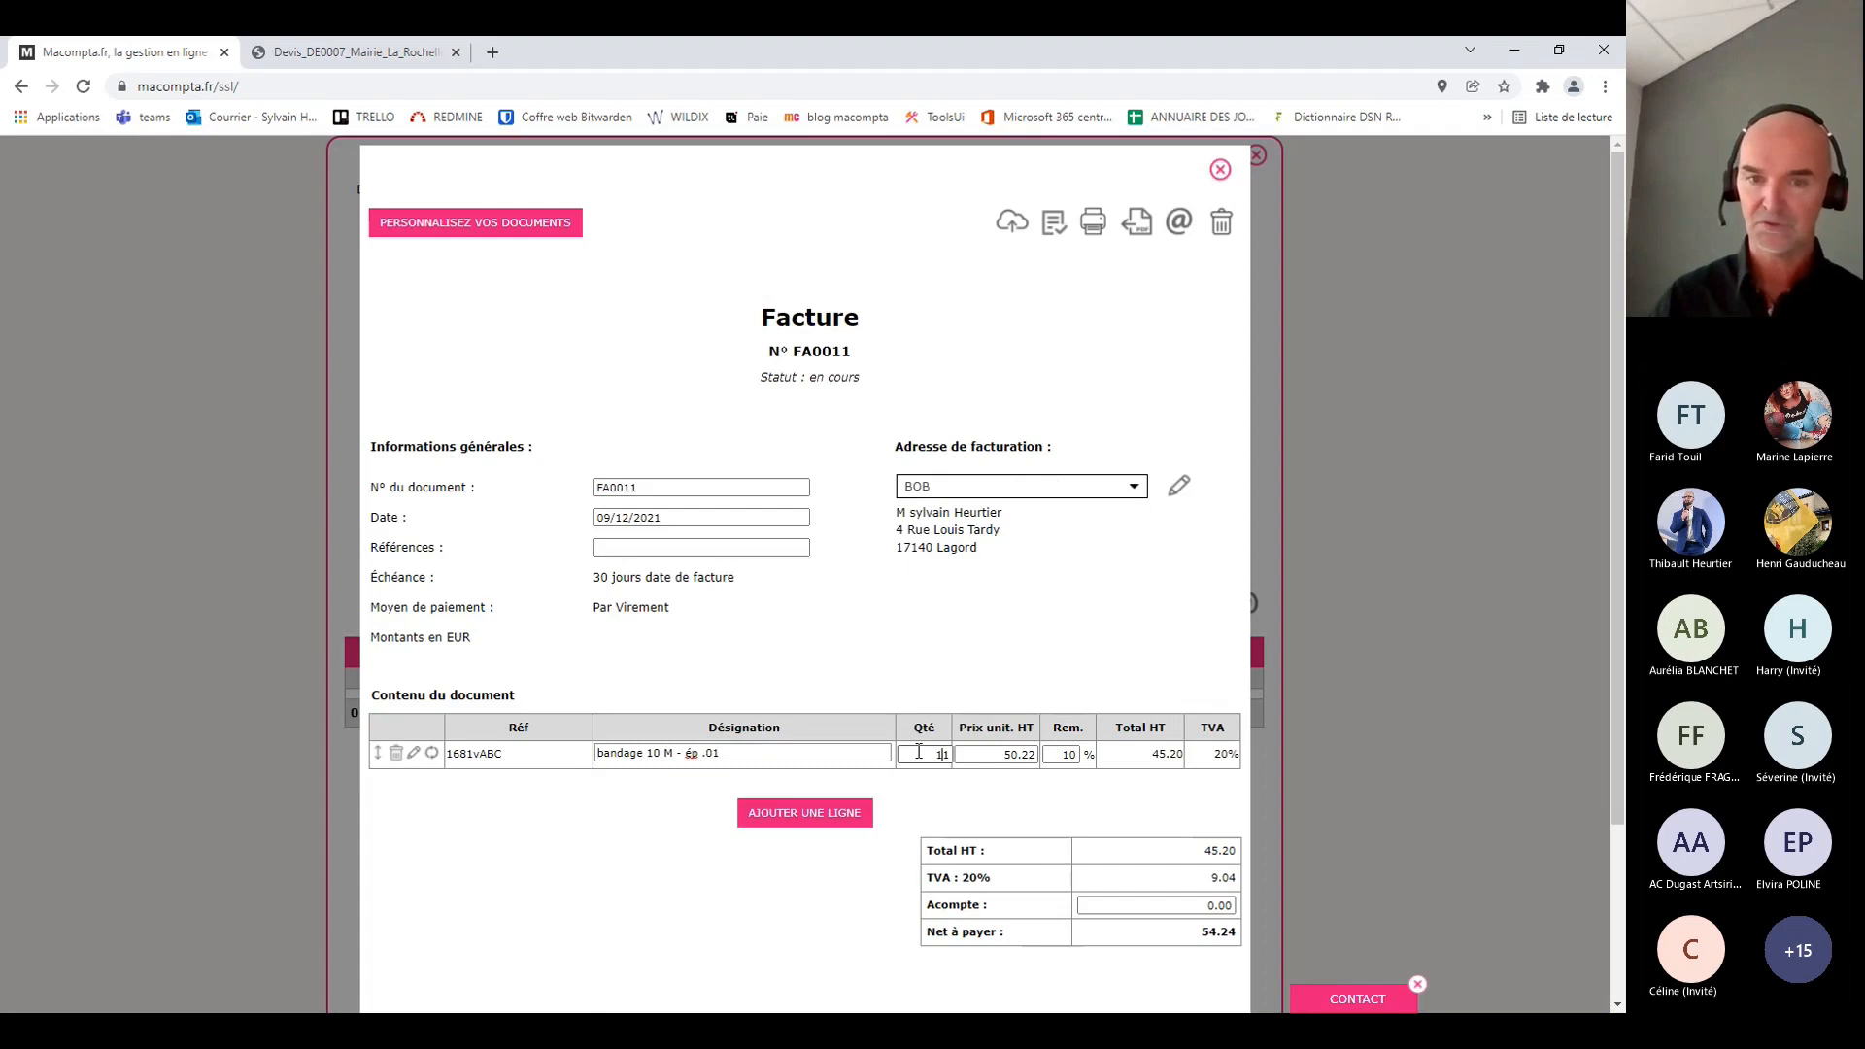
click(967, 758)
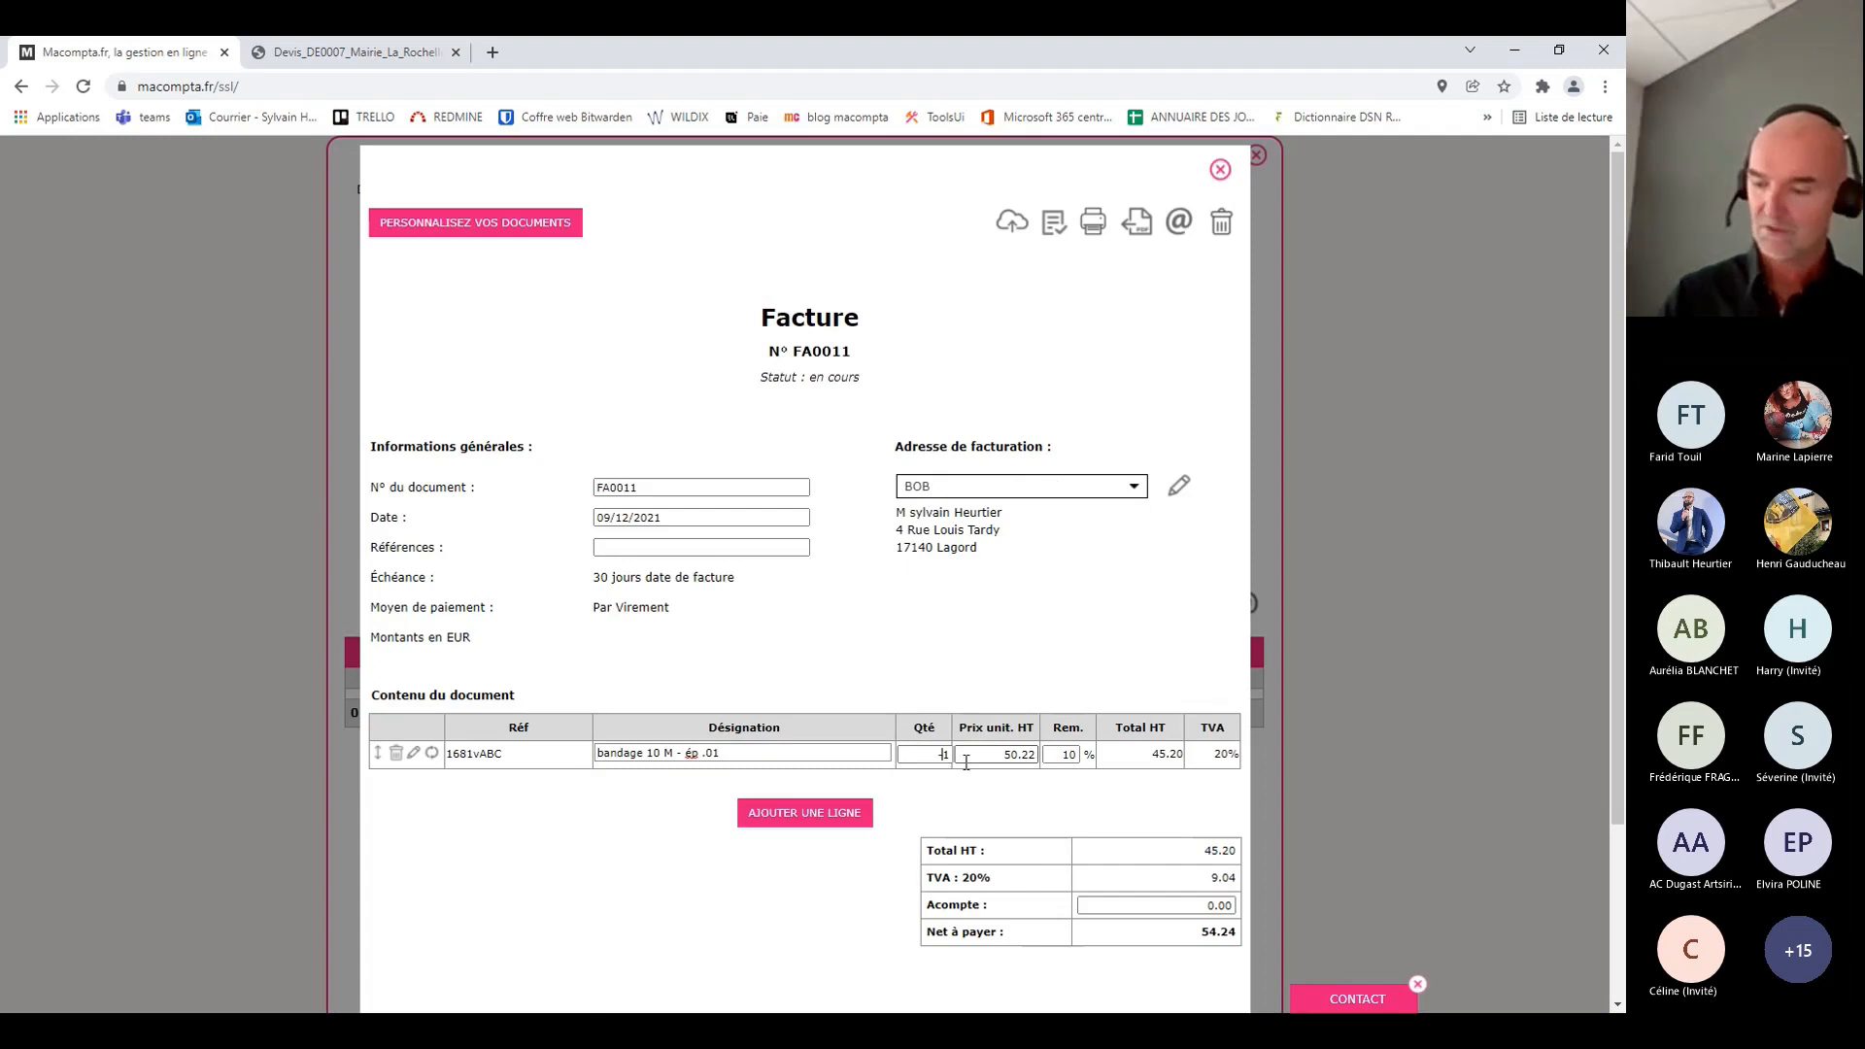
key(Tab)
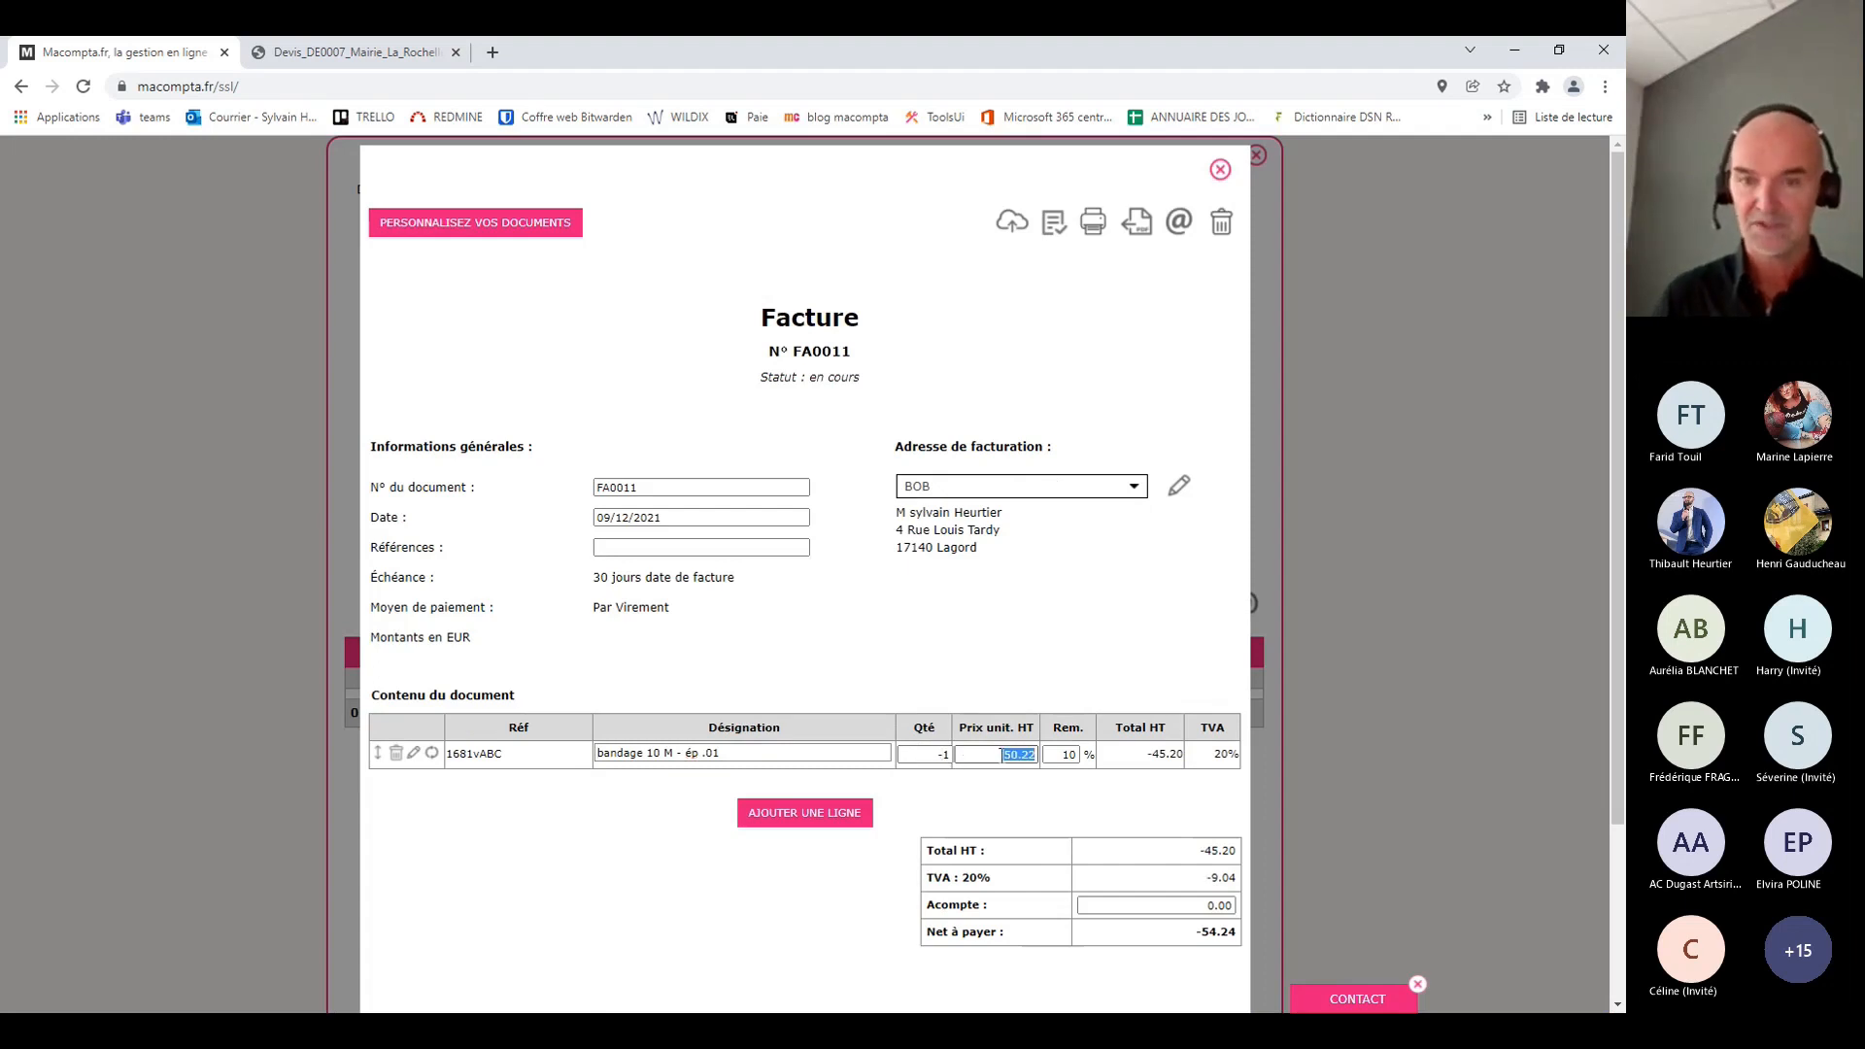
click(1220, 172)
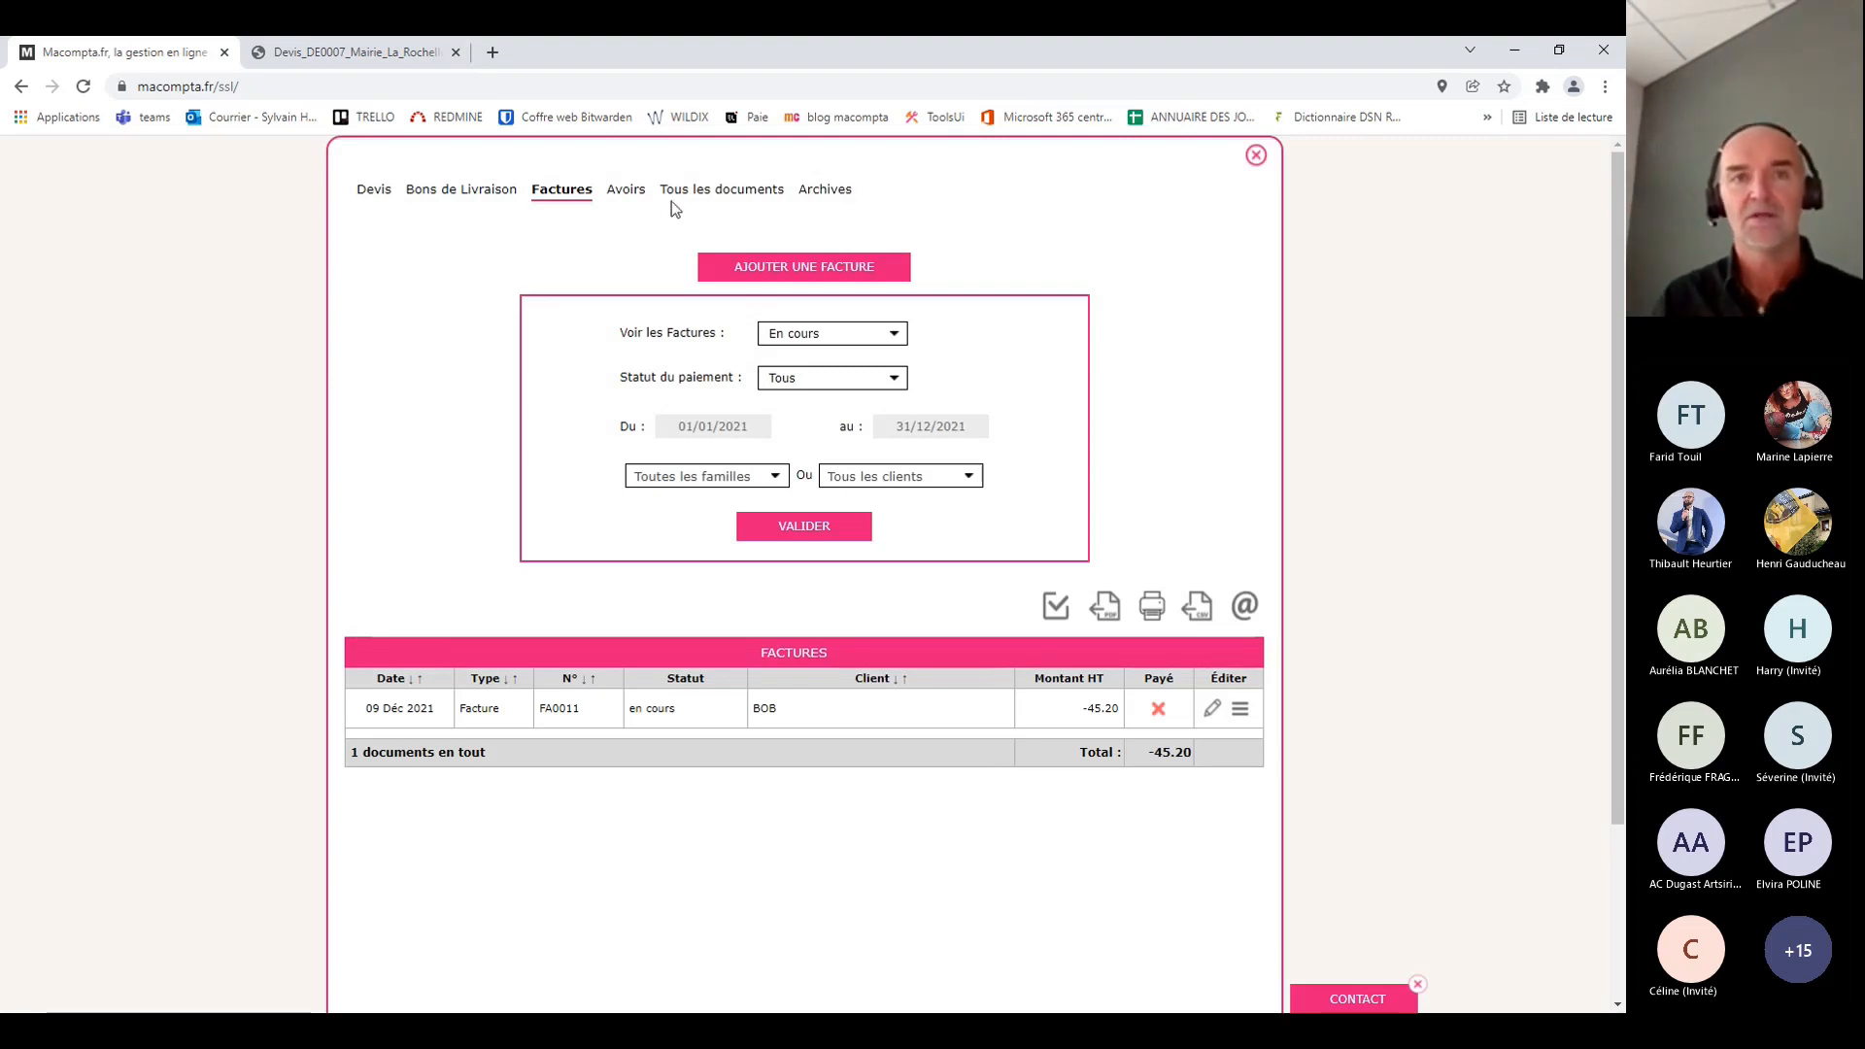
Open the archives of validated invoicing documents
click(833, 195)
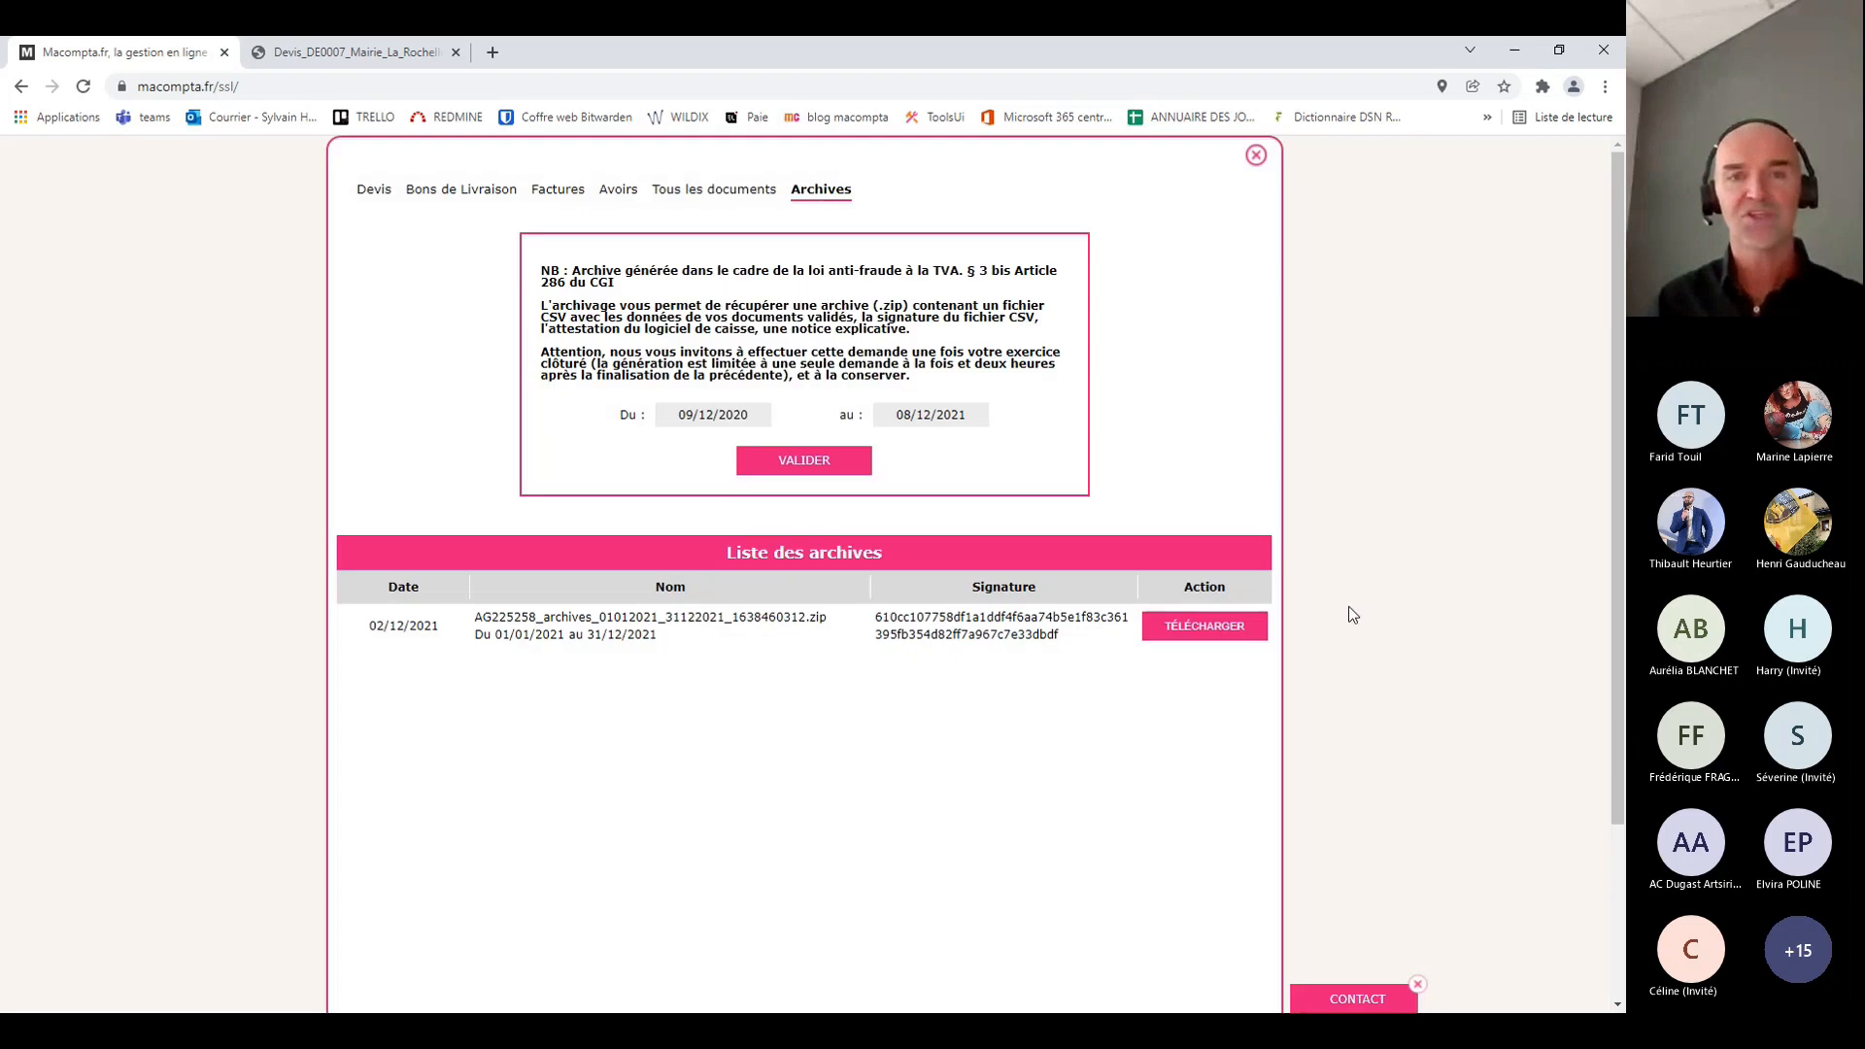
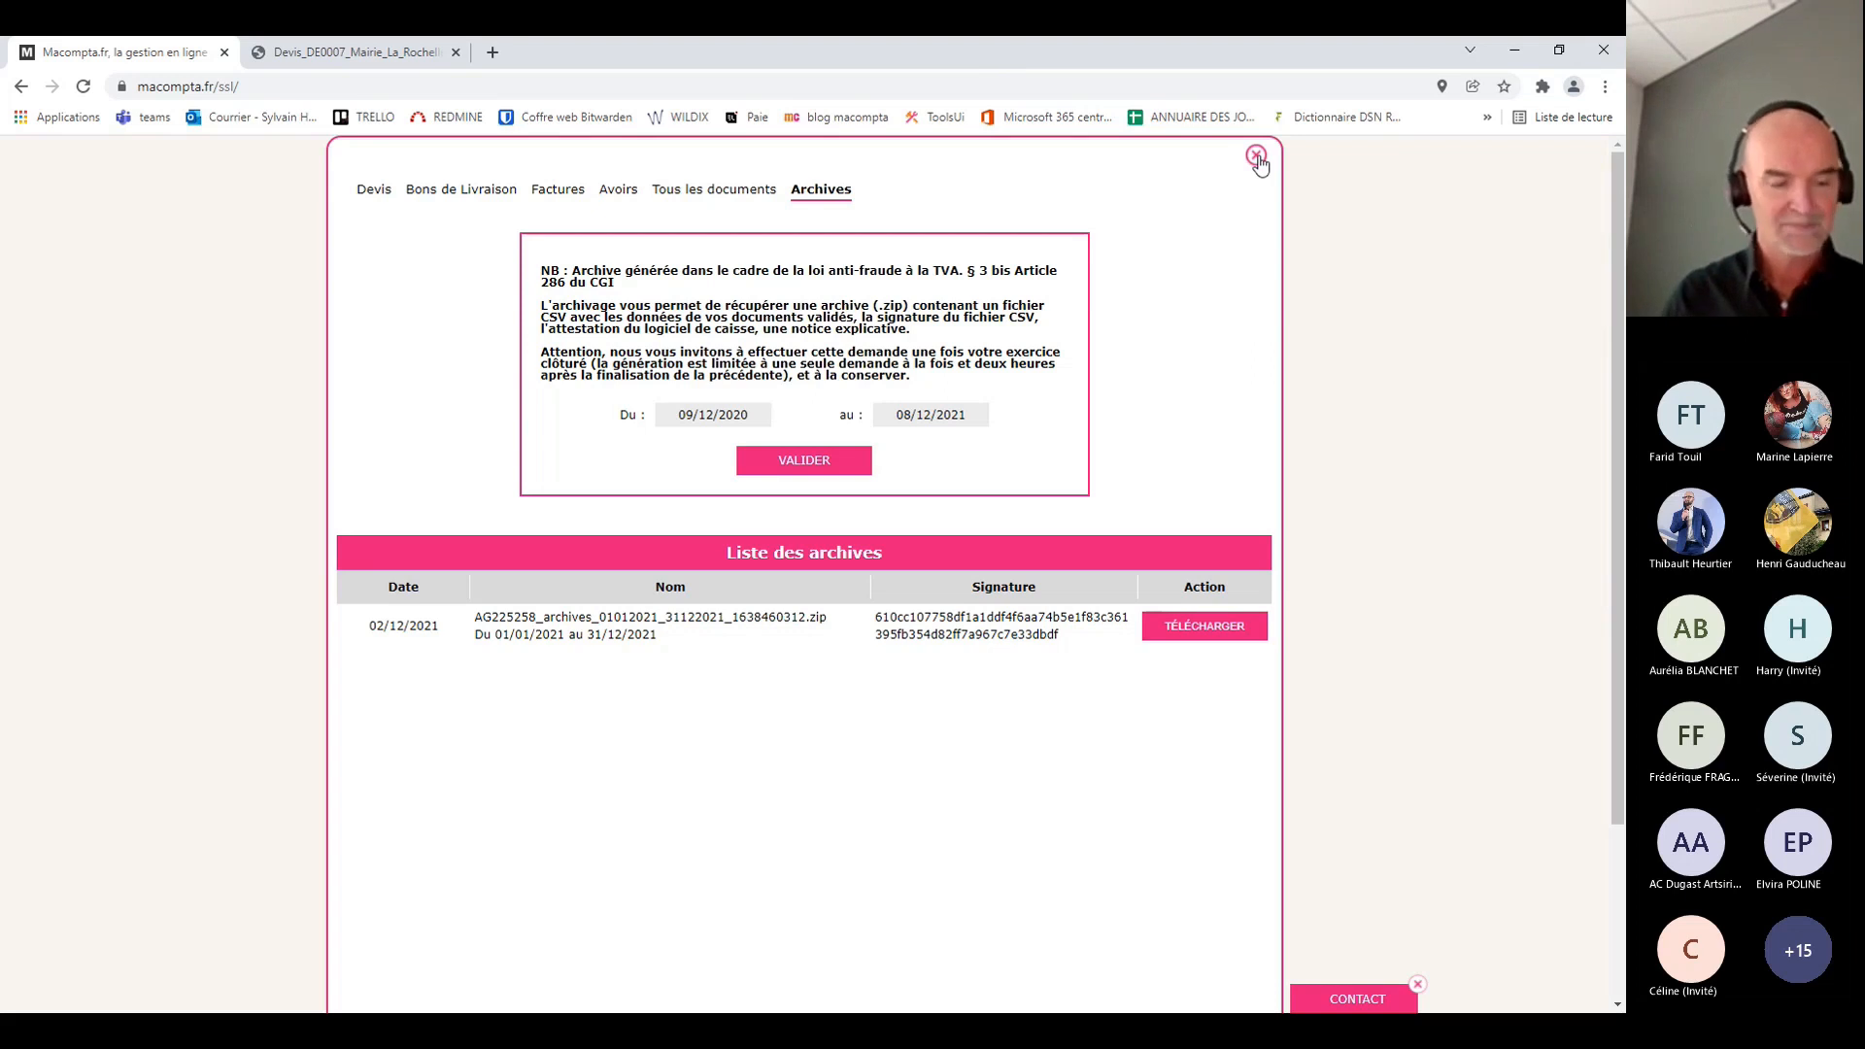
Leave the archives and open the dashboard's revenue tracking (Chiffre d'affaires)
click(1258, 158)
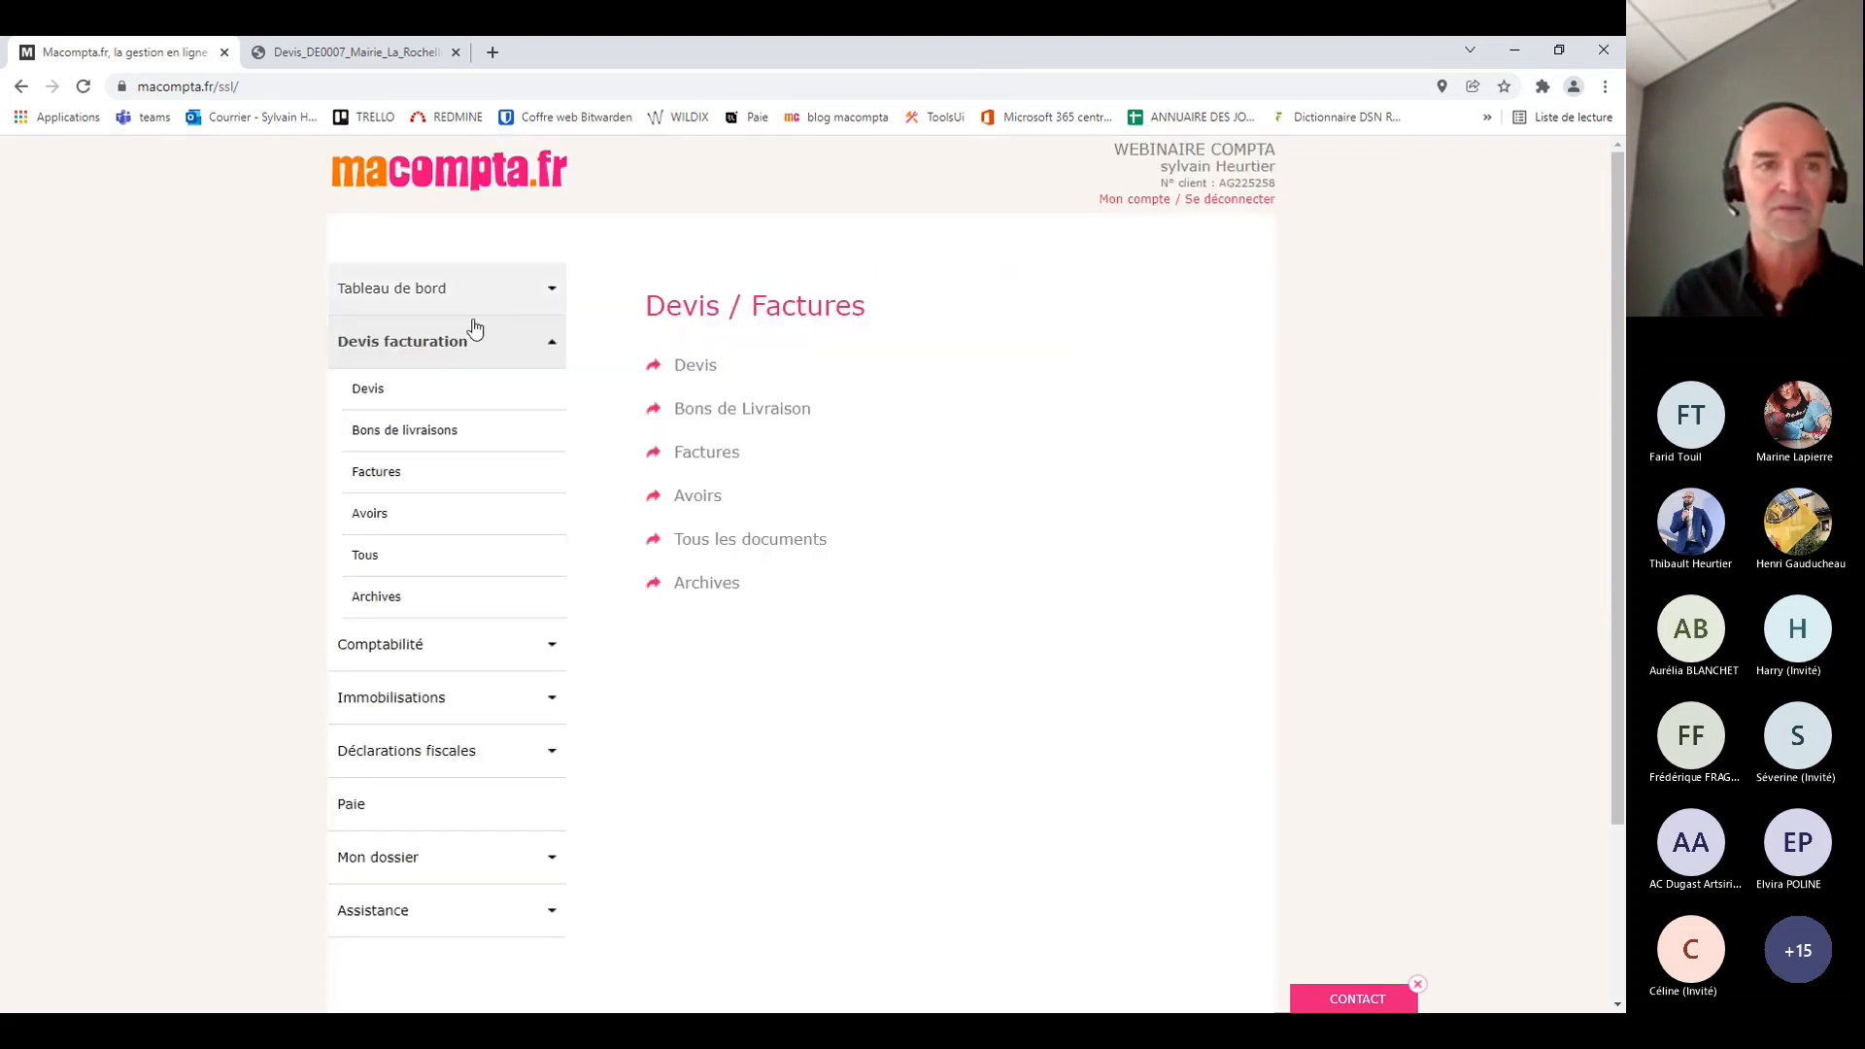
click(437, 349)
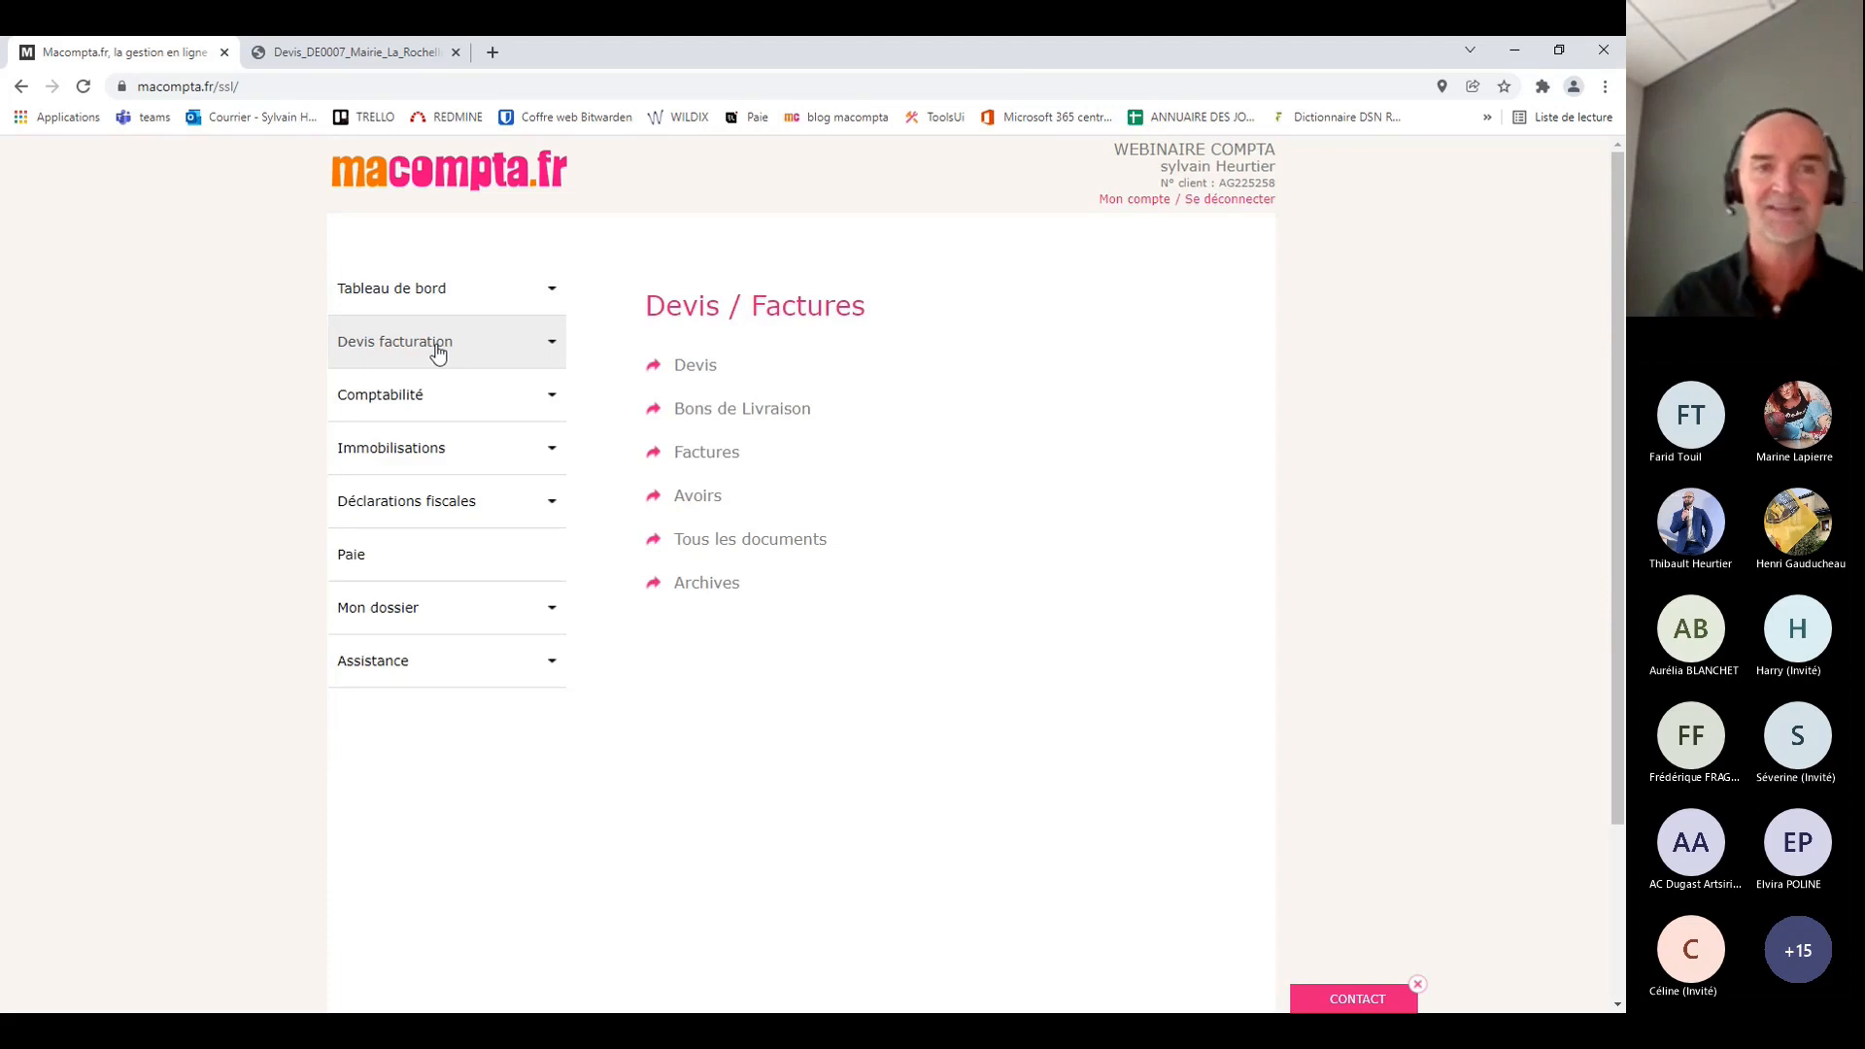
click(407, 288)
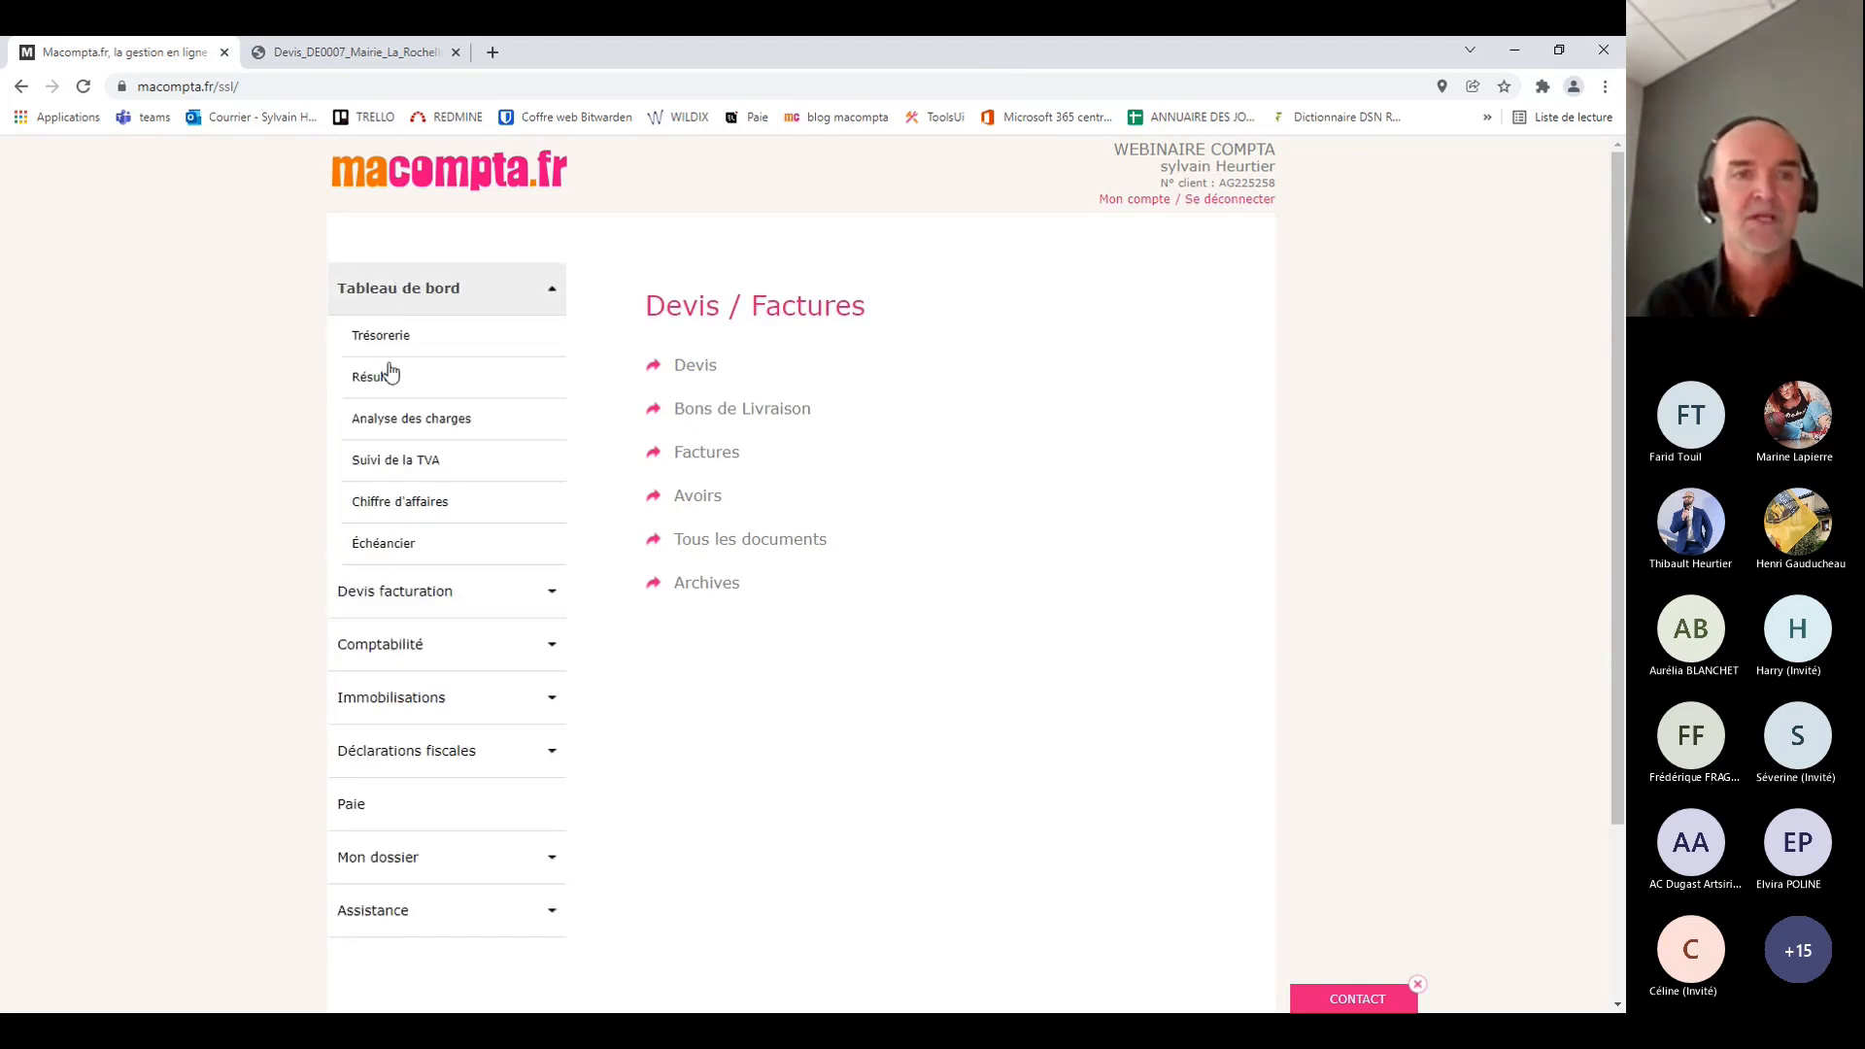
click(389, 504)
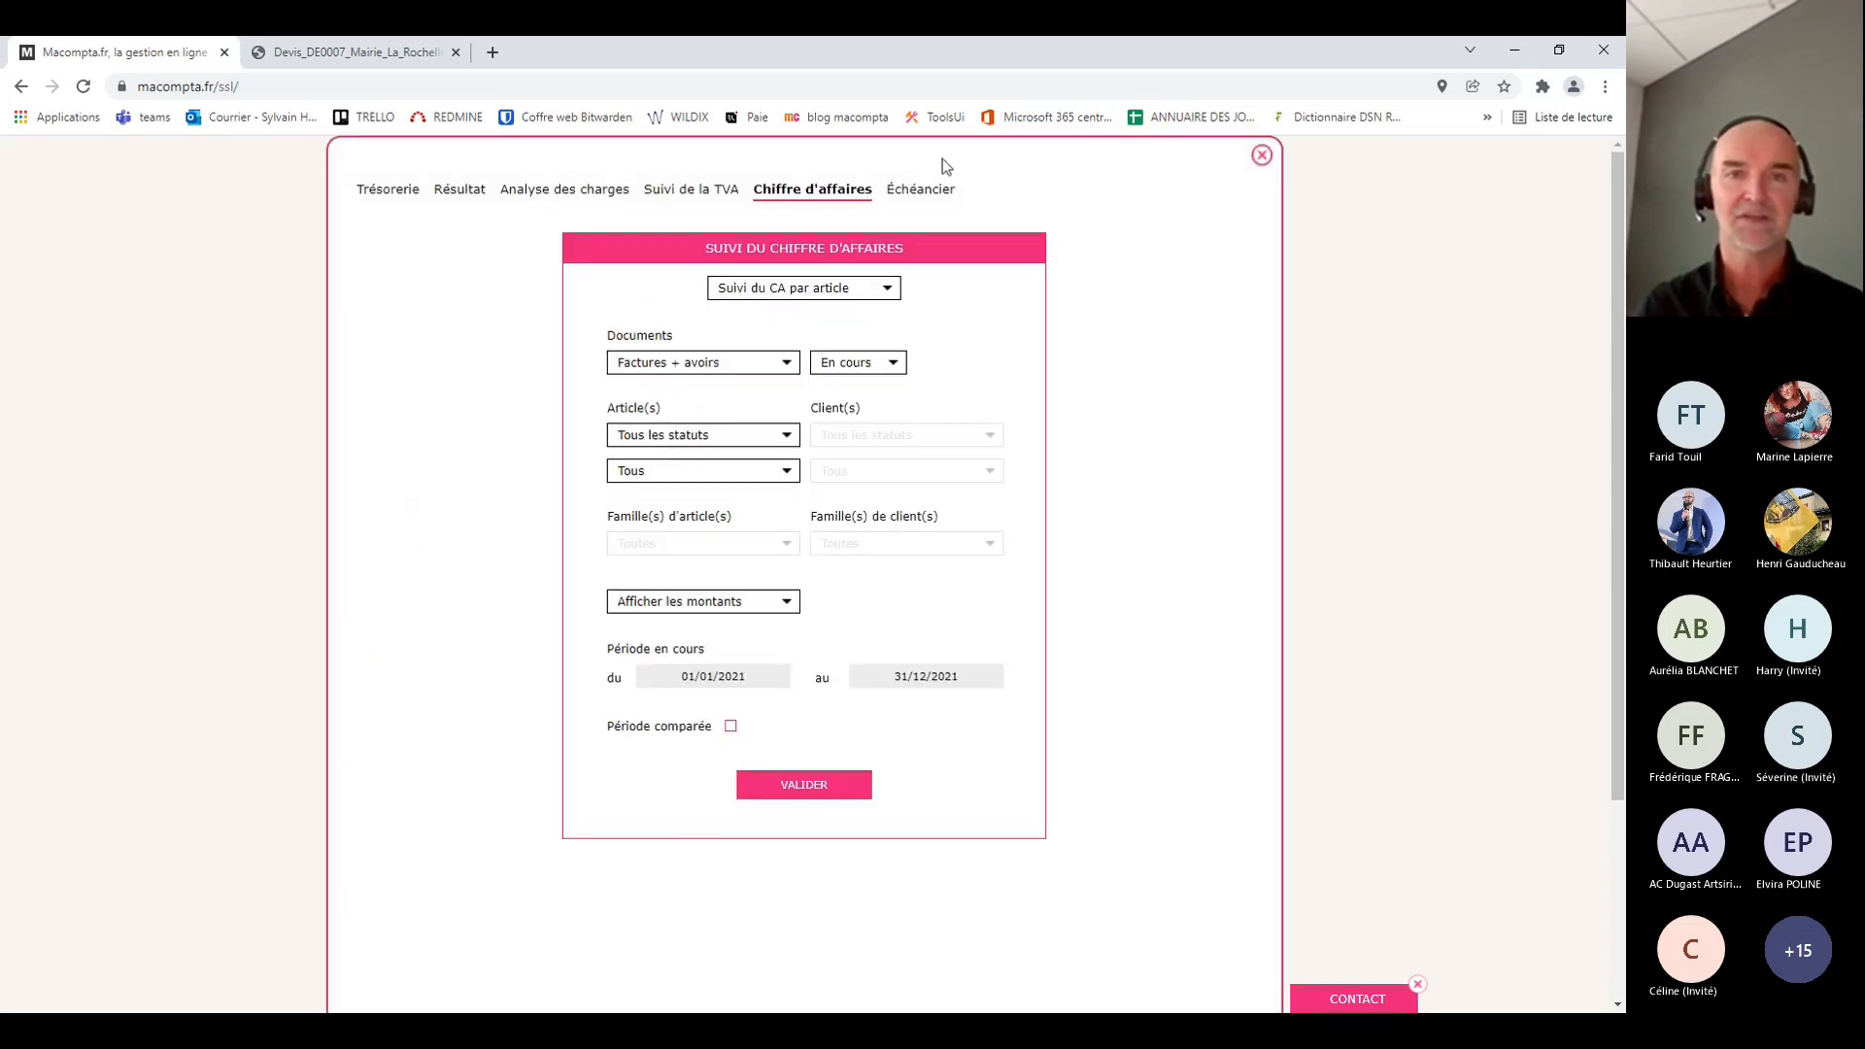
click(910, 190)
click(787, 193)
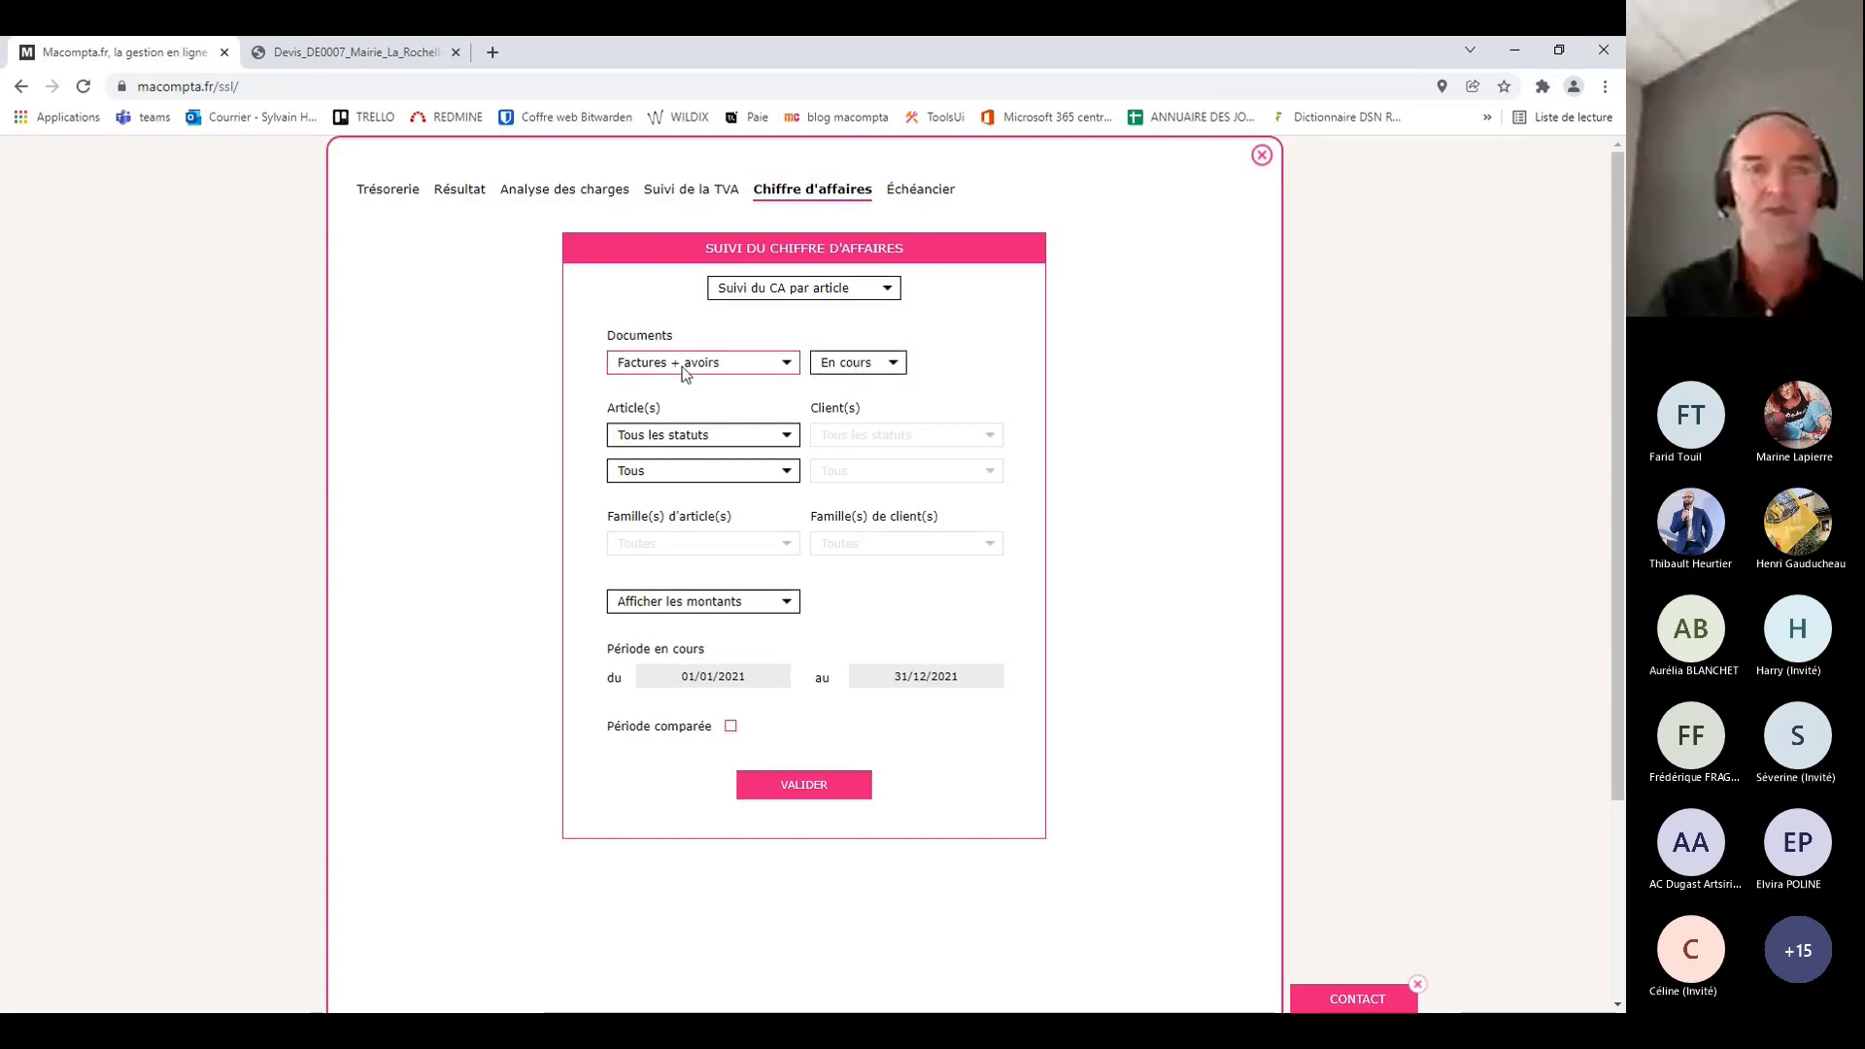
Run the revenue report by article for validated invoices and credit notes, comparing 2021 with the period 01/01/2020 to 31/12/2020
click(865, 394)
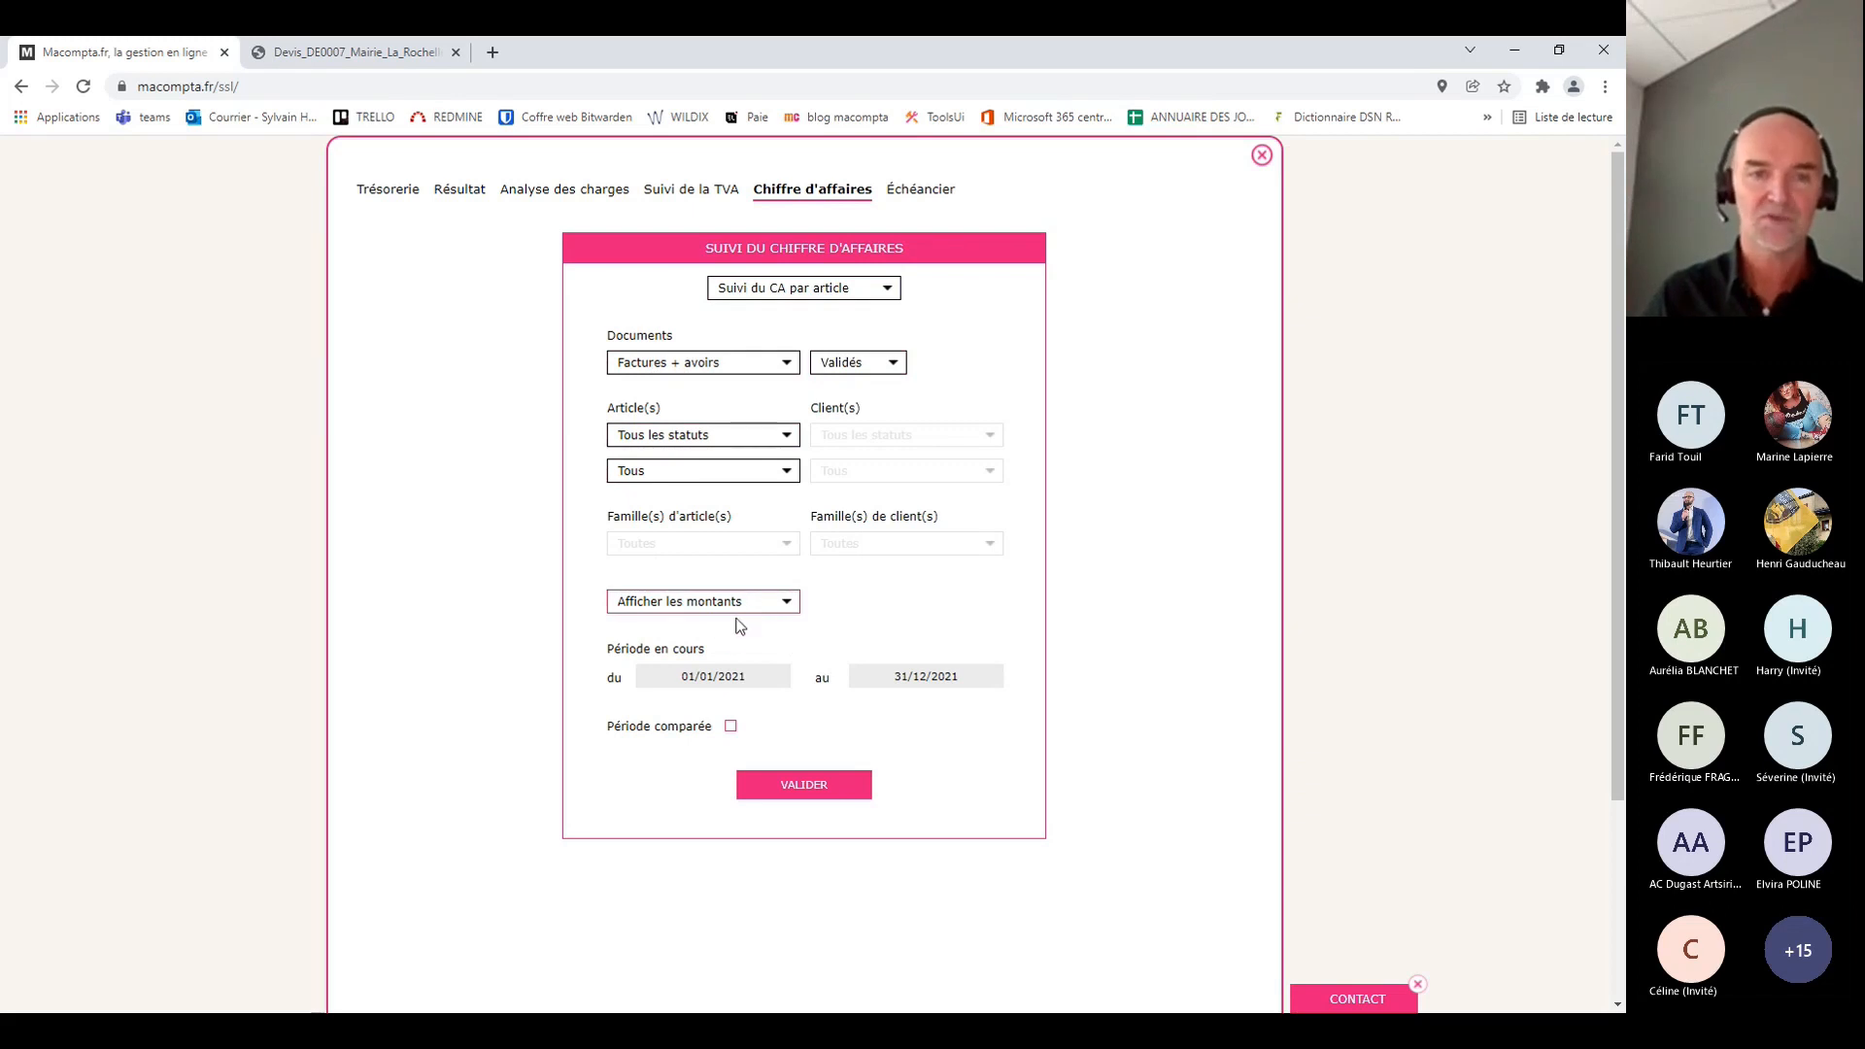
click(731, 727)
click(801, 826)
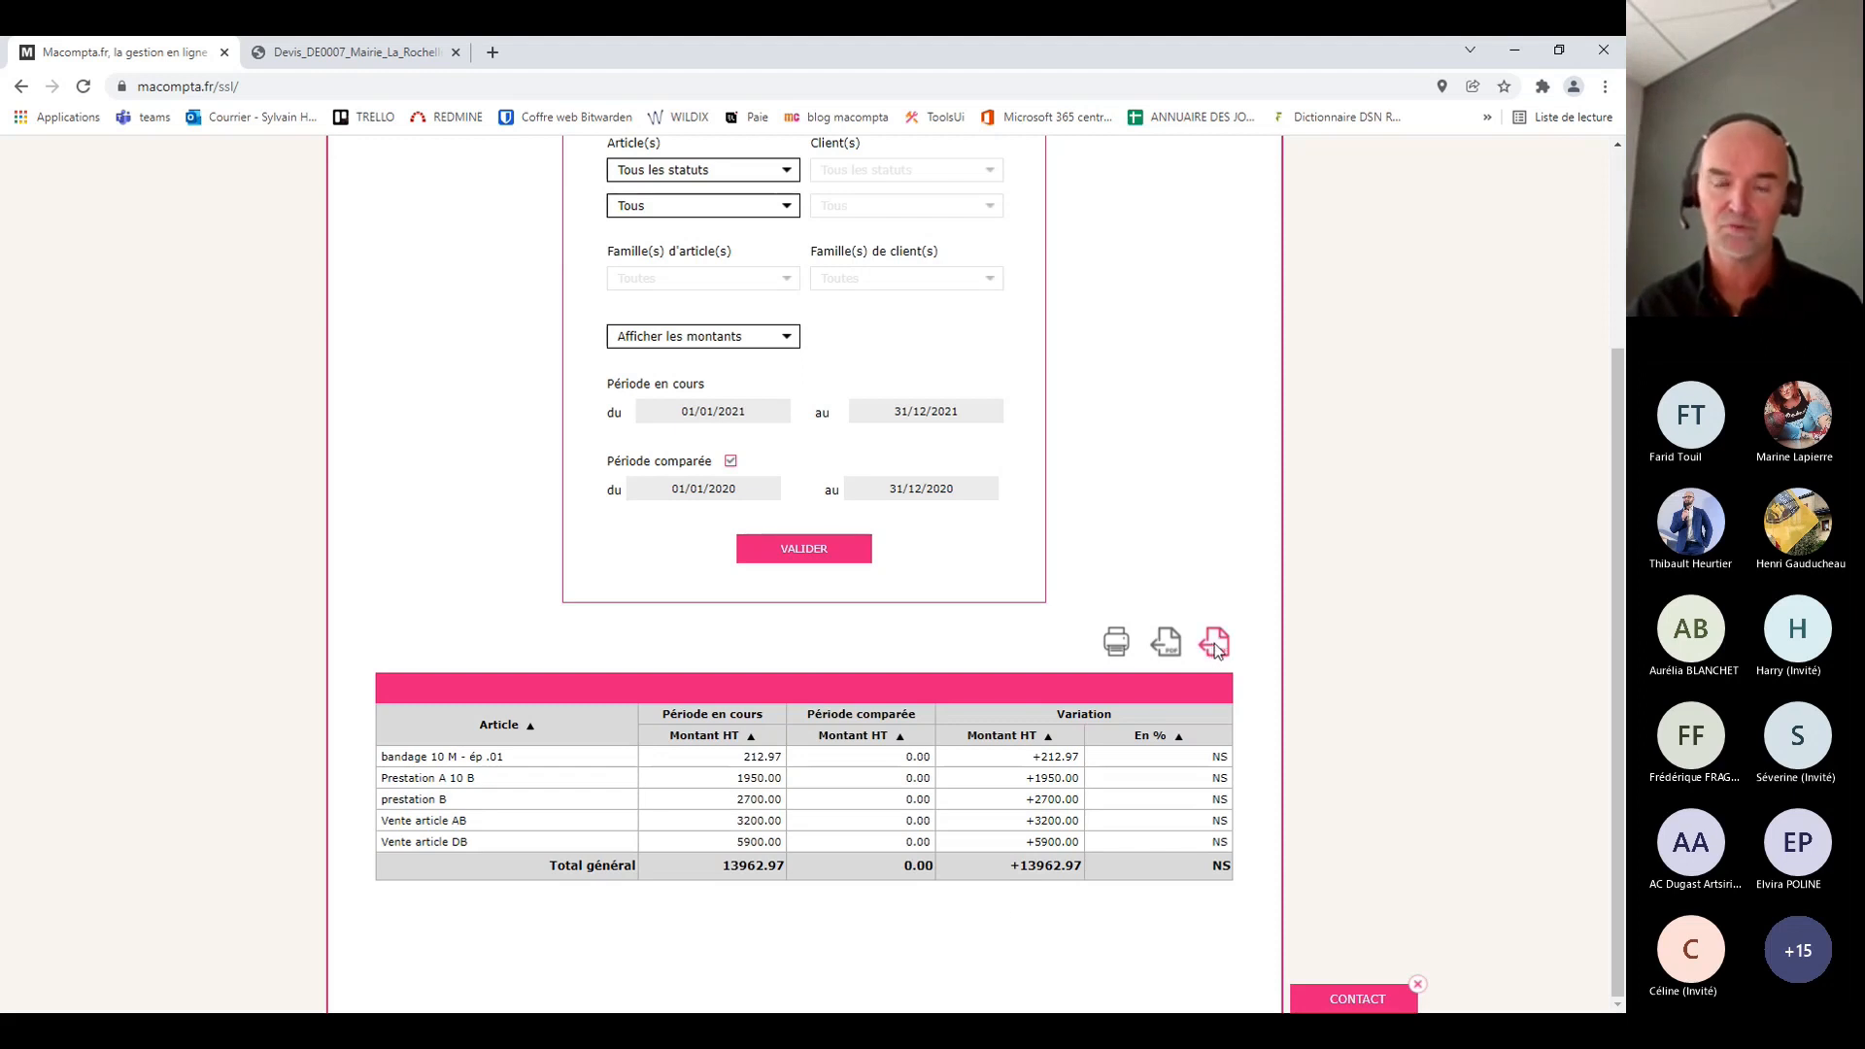
scroll(1229, 603, up, 3)
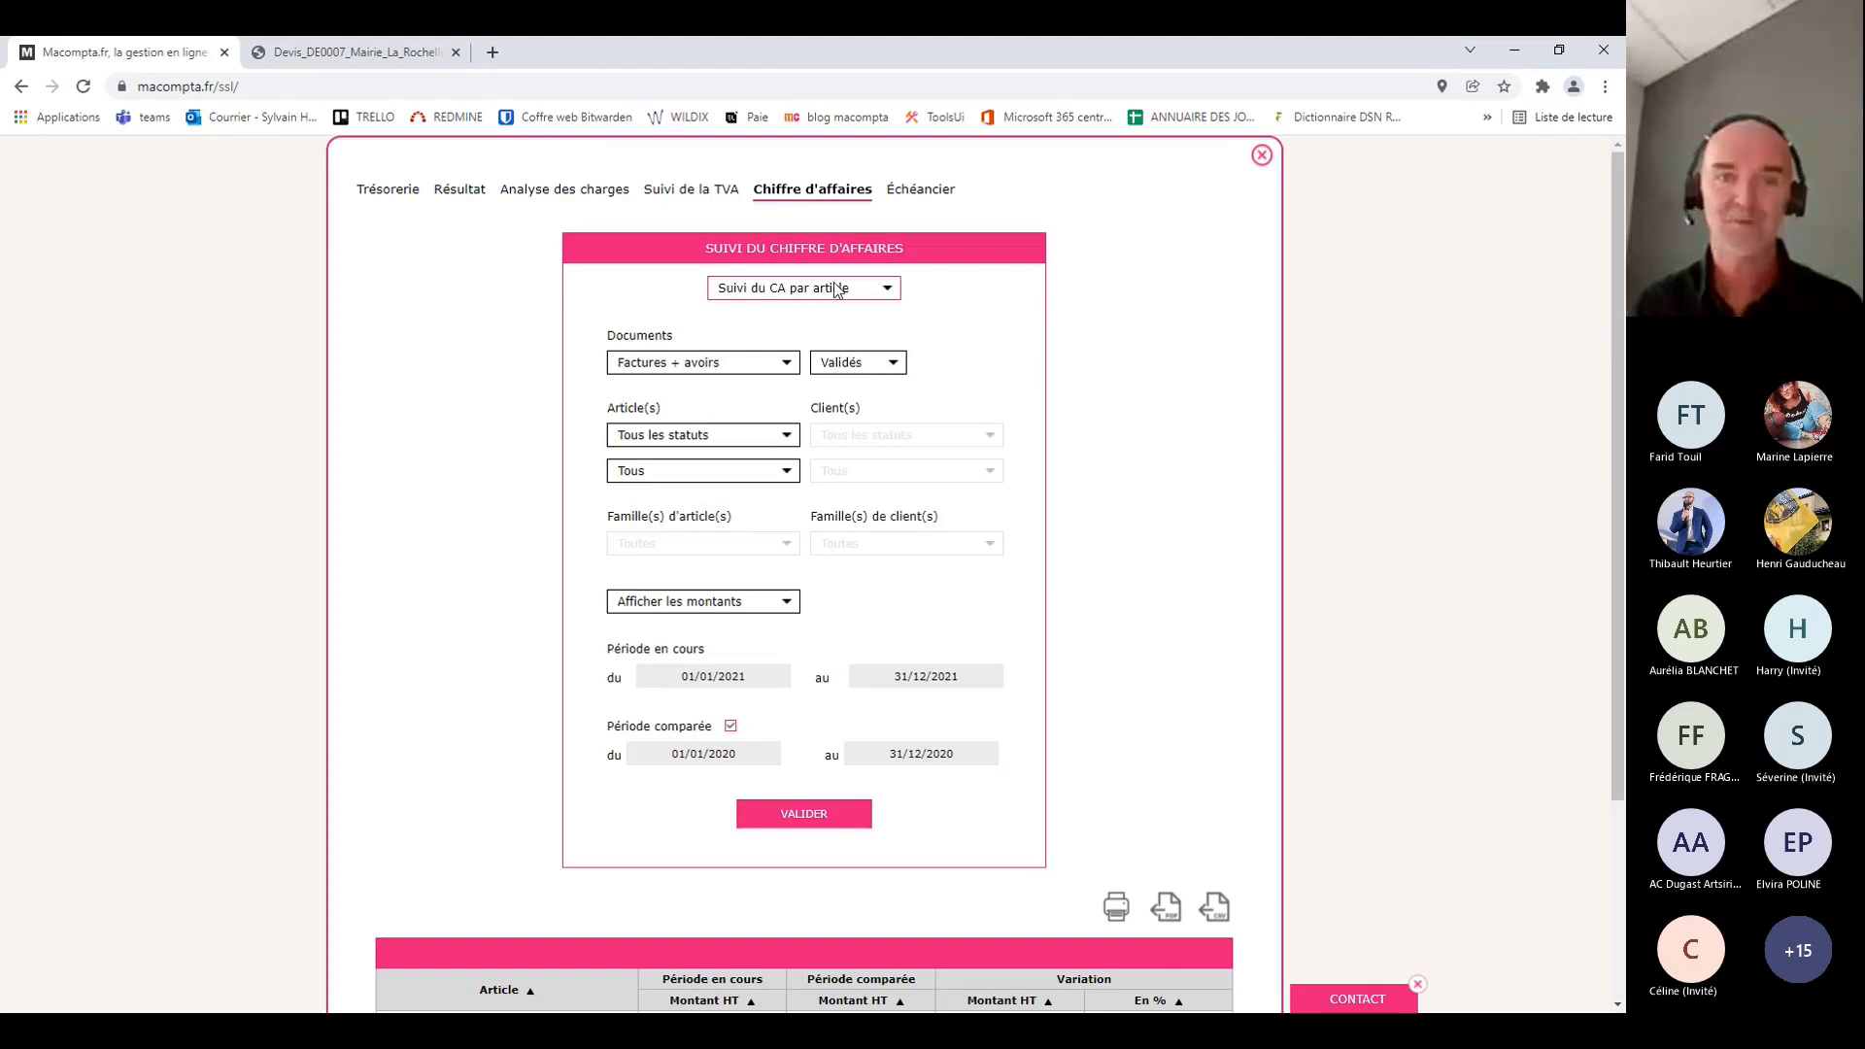
Run the revenue report by client (Suivi du CA par client) and examine the amounts per client
click(809, 346)
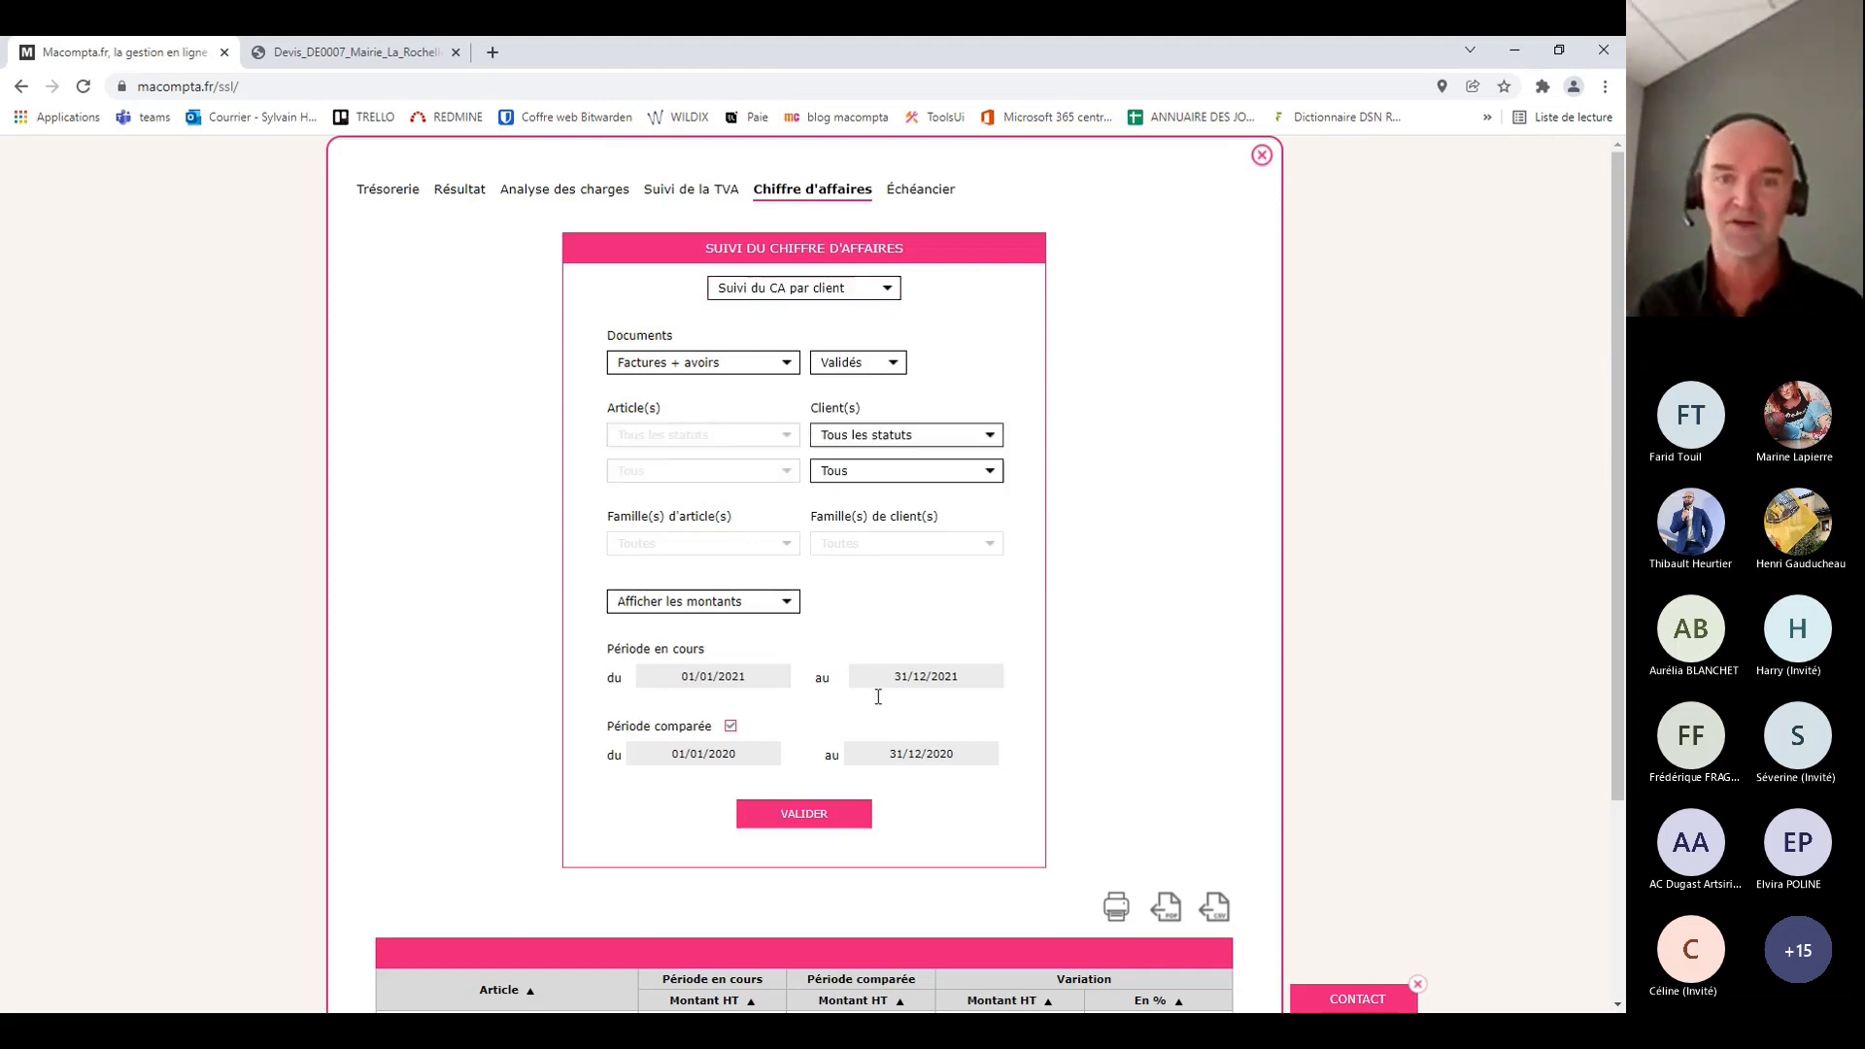
click(816, 816)
scroll(1204, 681, down, 3)
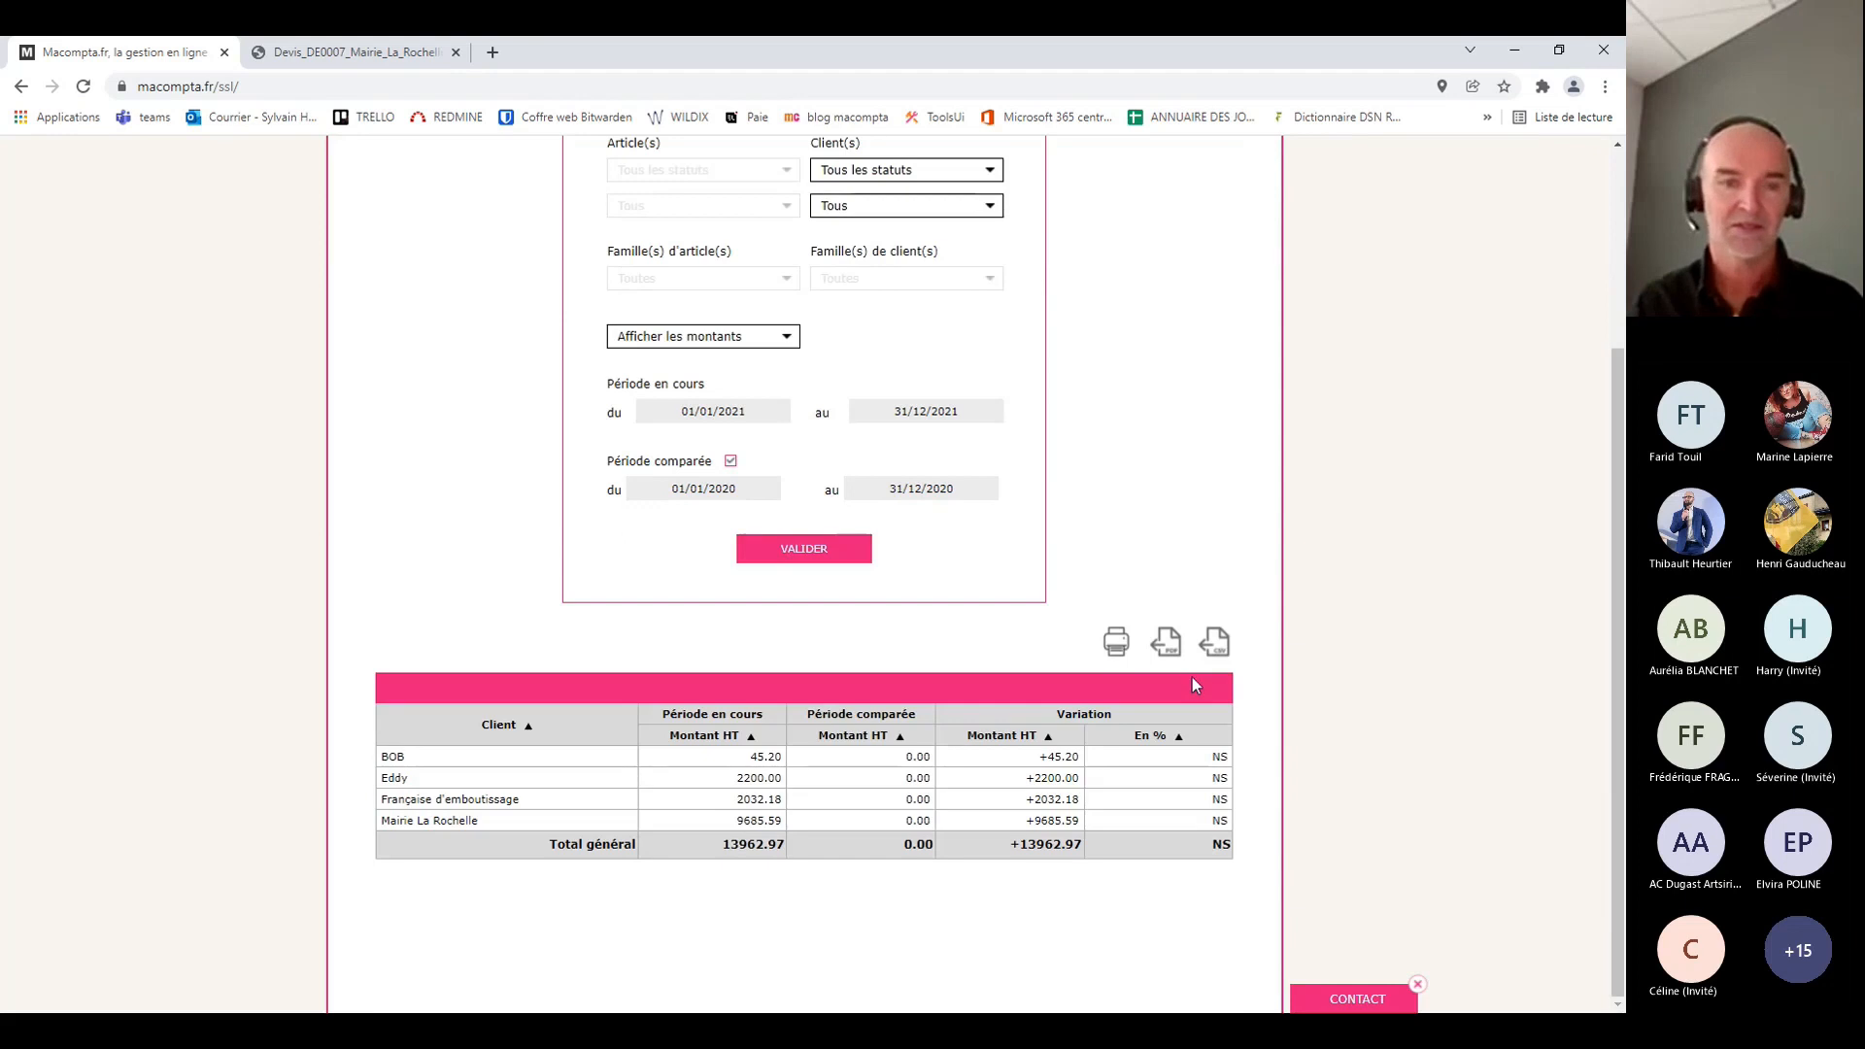
scroll(1198, 642, up, 3)
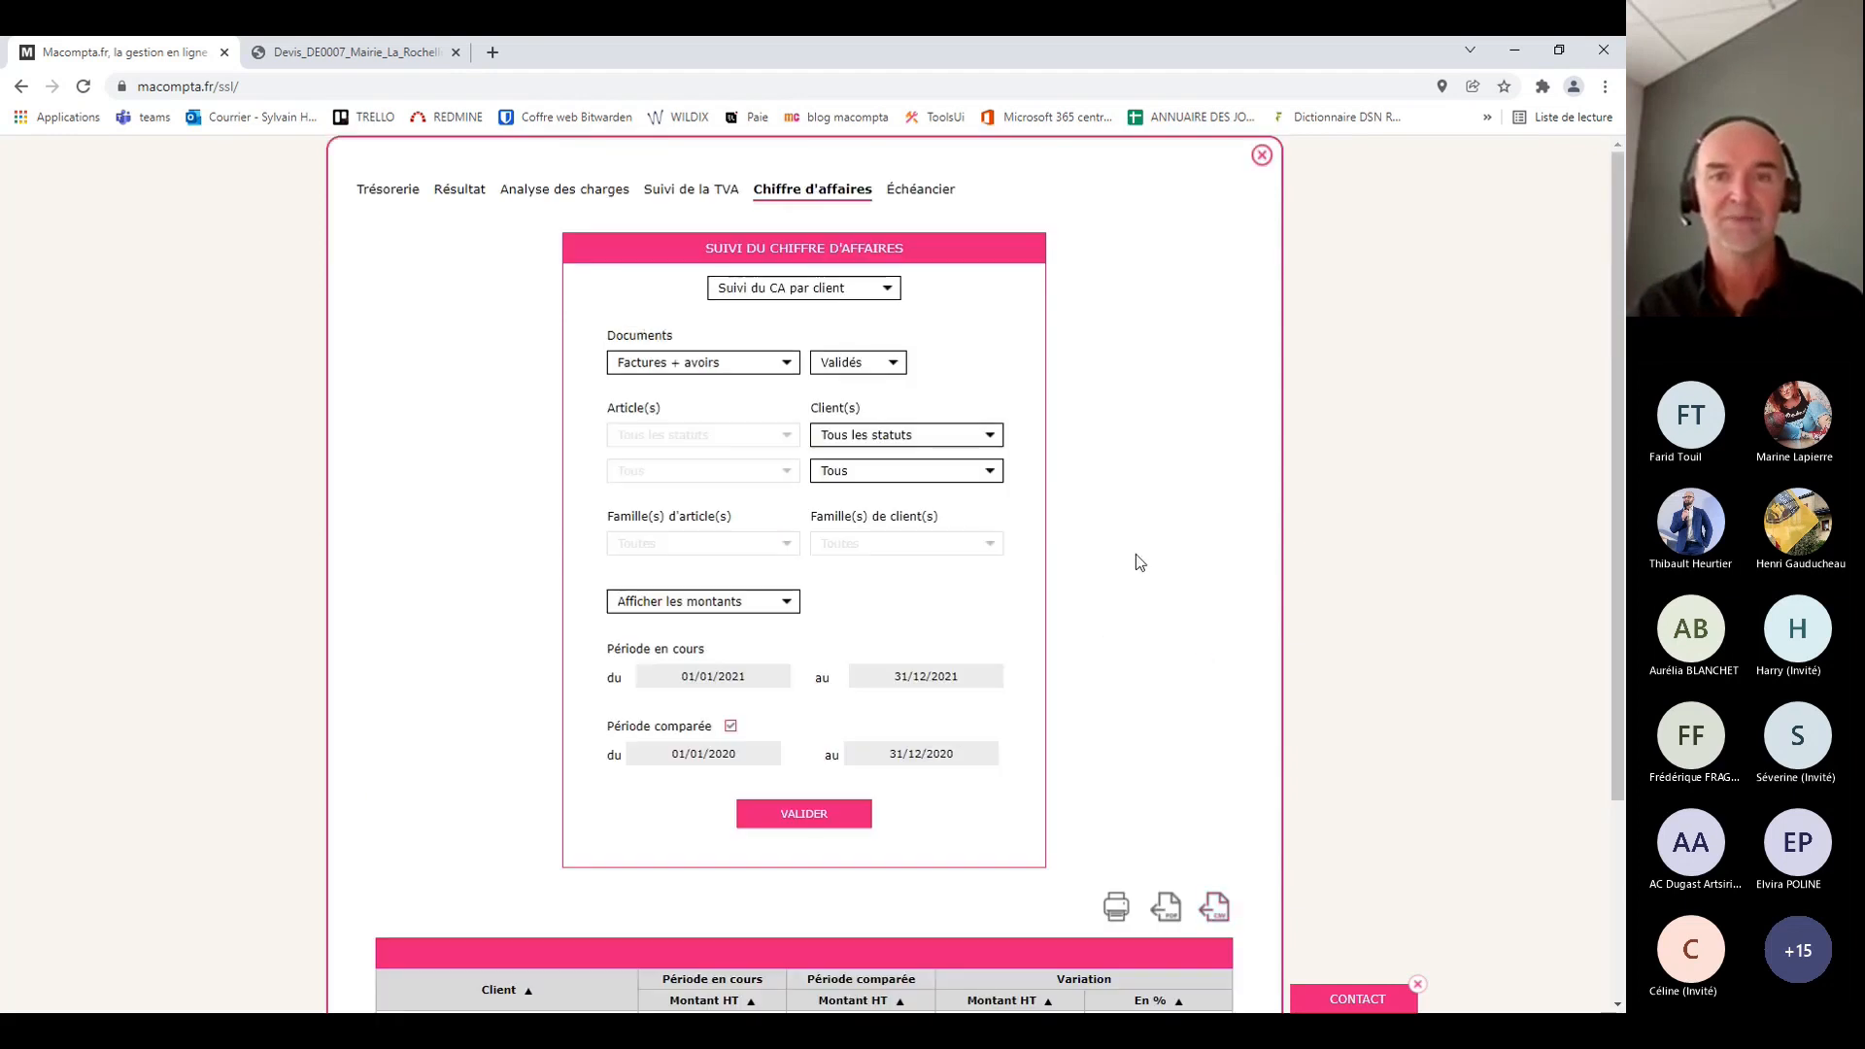
Run the revenue report by article and client and examine how each article's revenue splits between clients
click(834, 324)
click(810, 826)
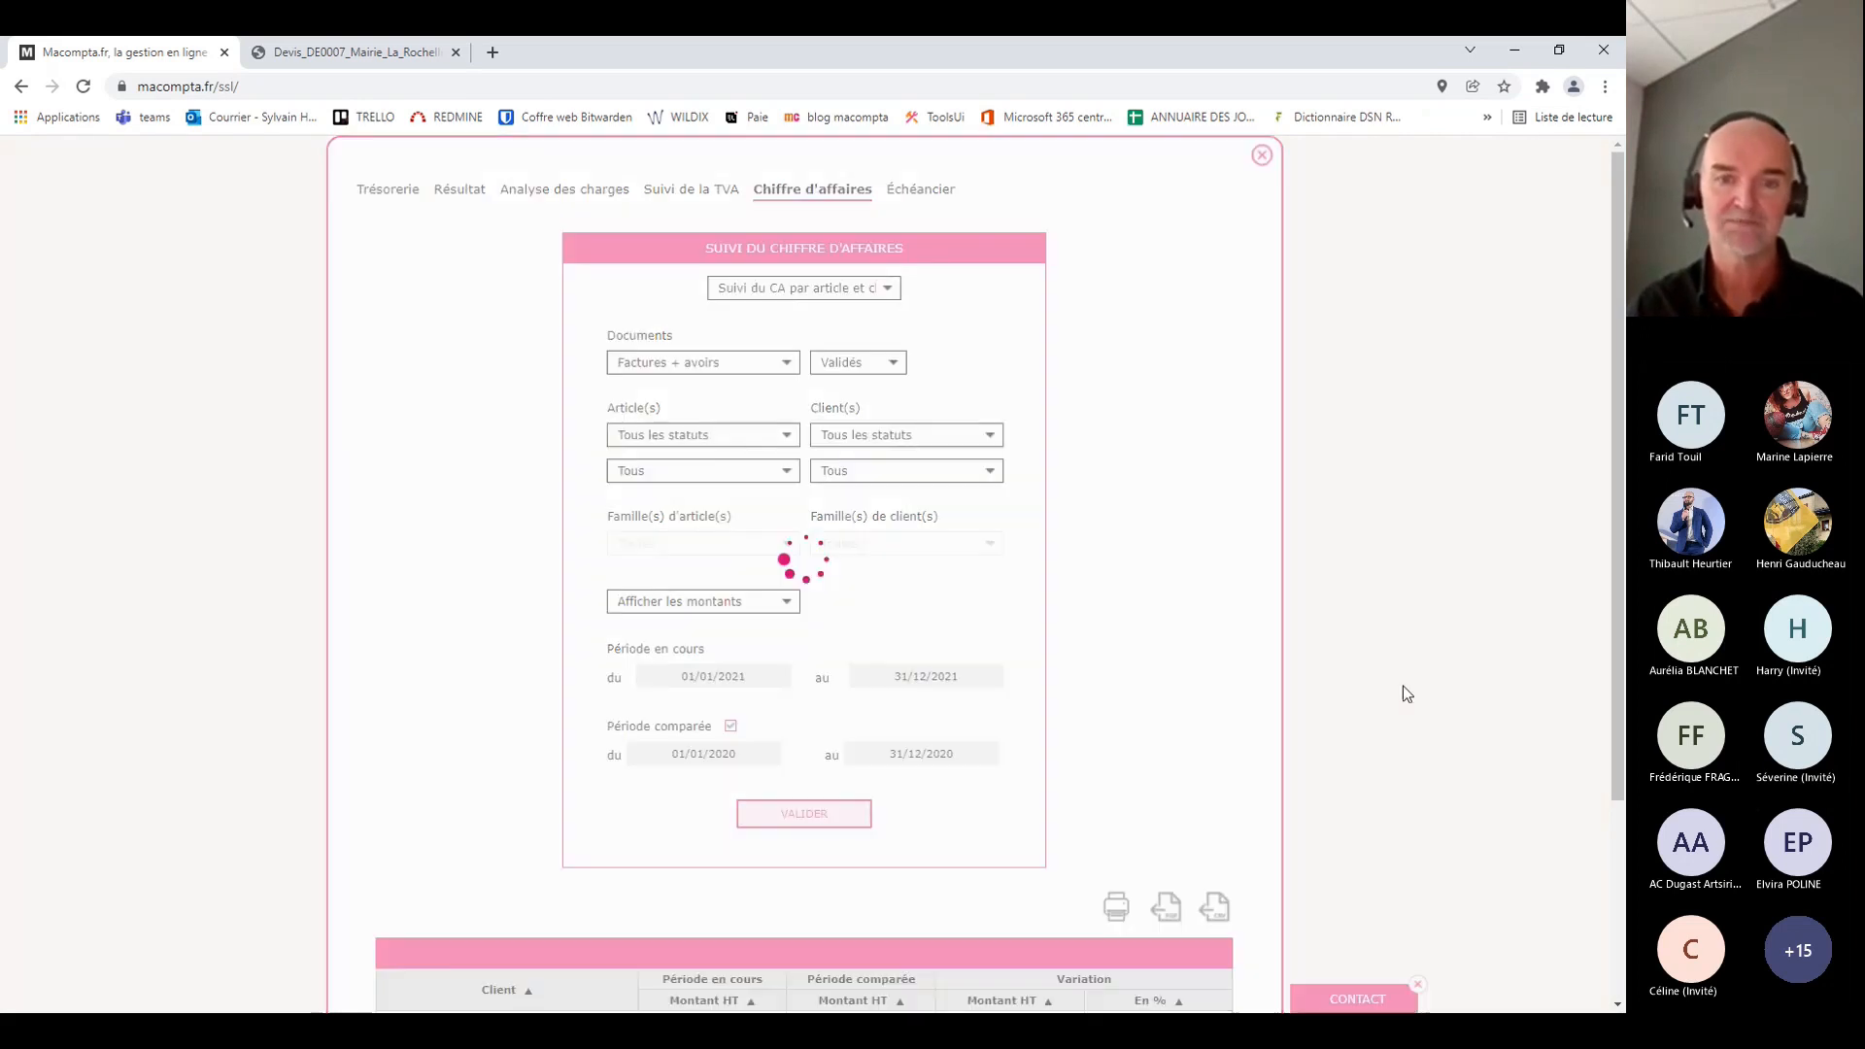
scroll(1200, 622, down, 4)
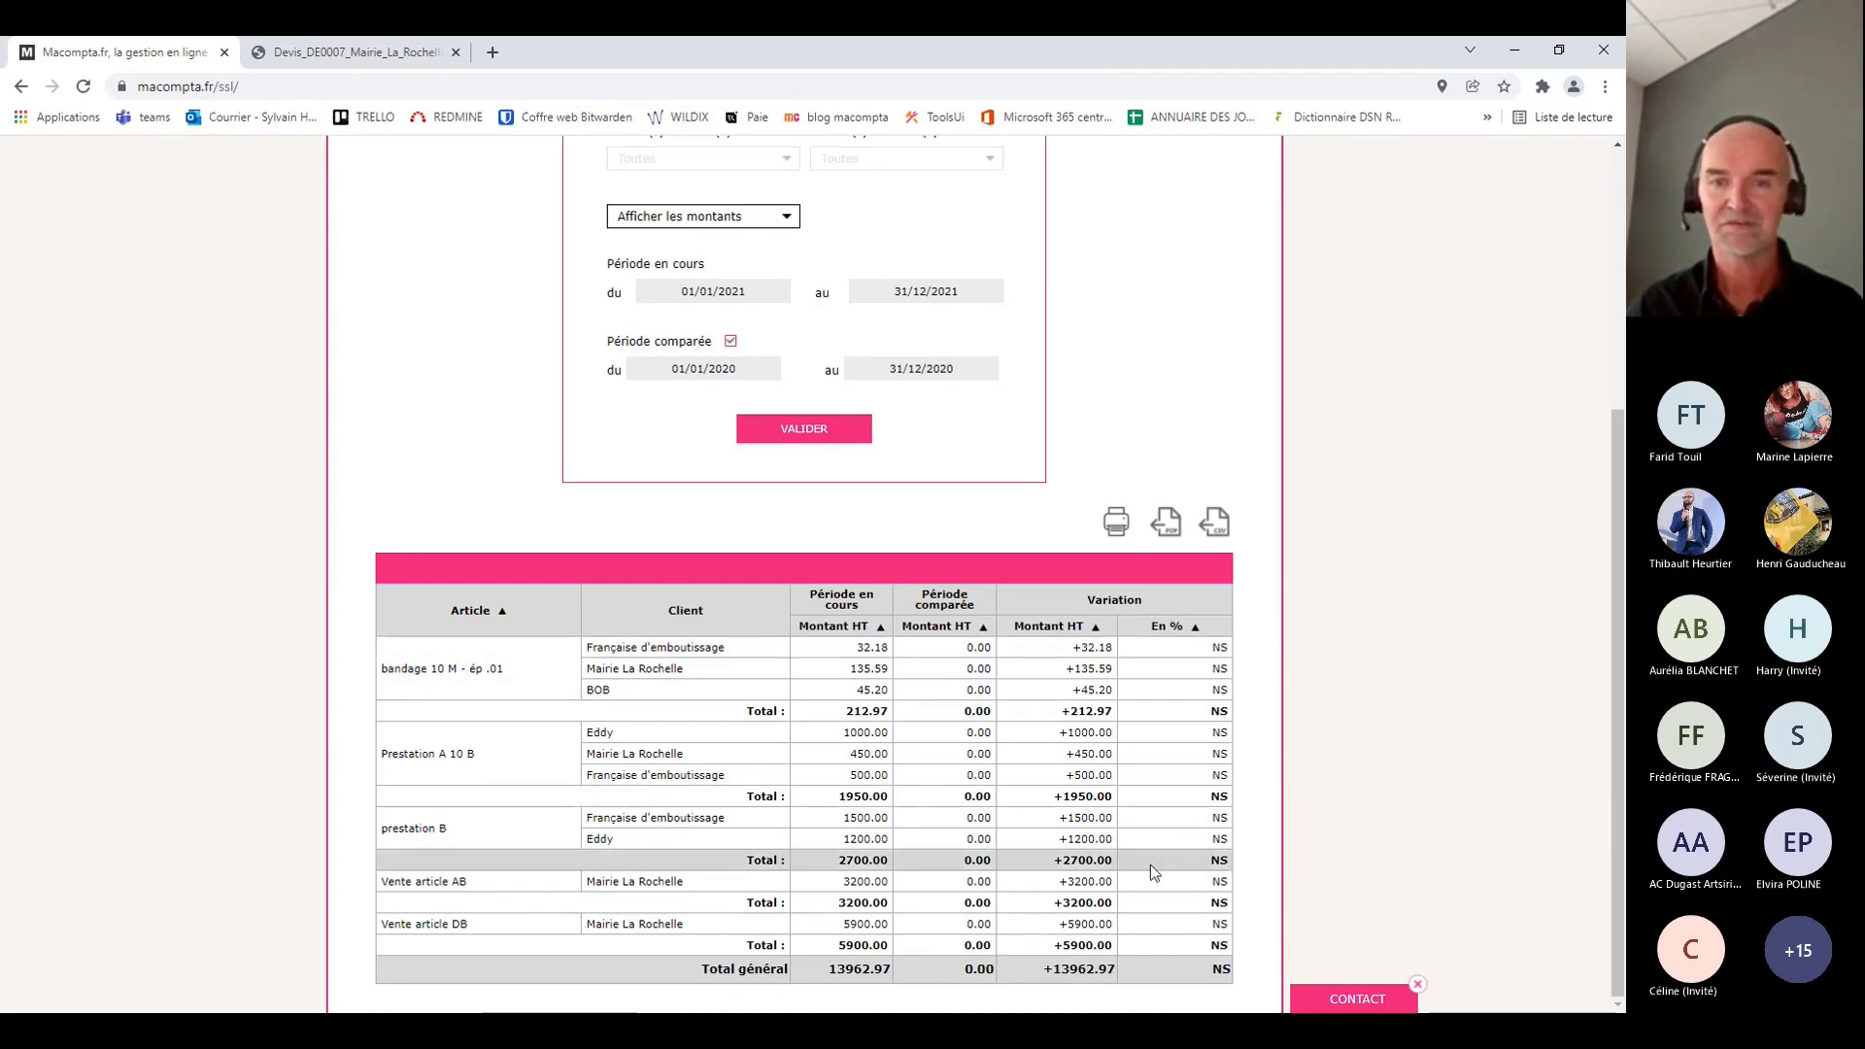
scroll(1152, 886, up, 4)
scroll(1156, 835, down, 3)
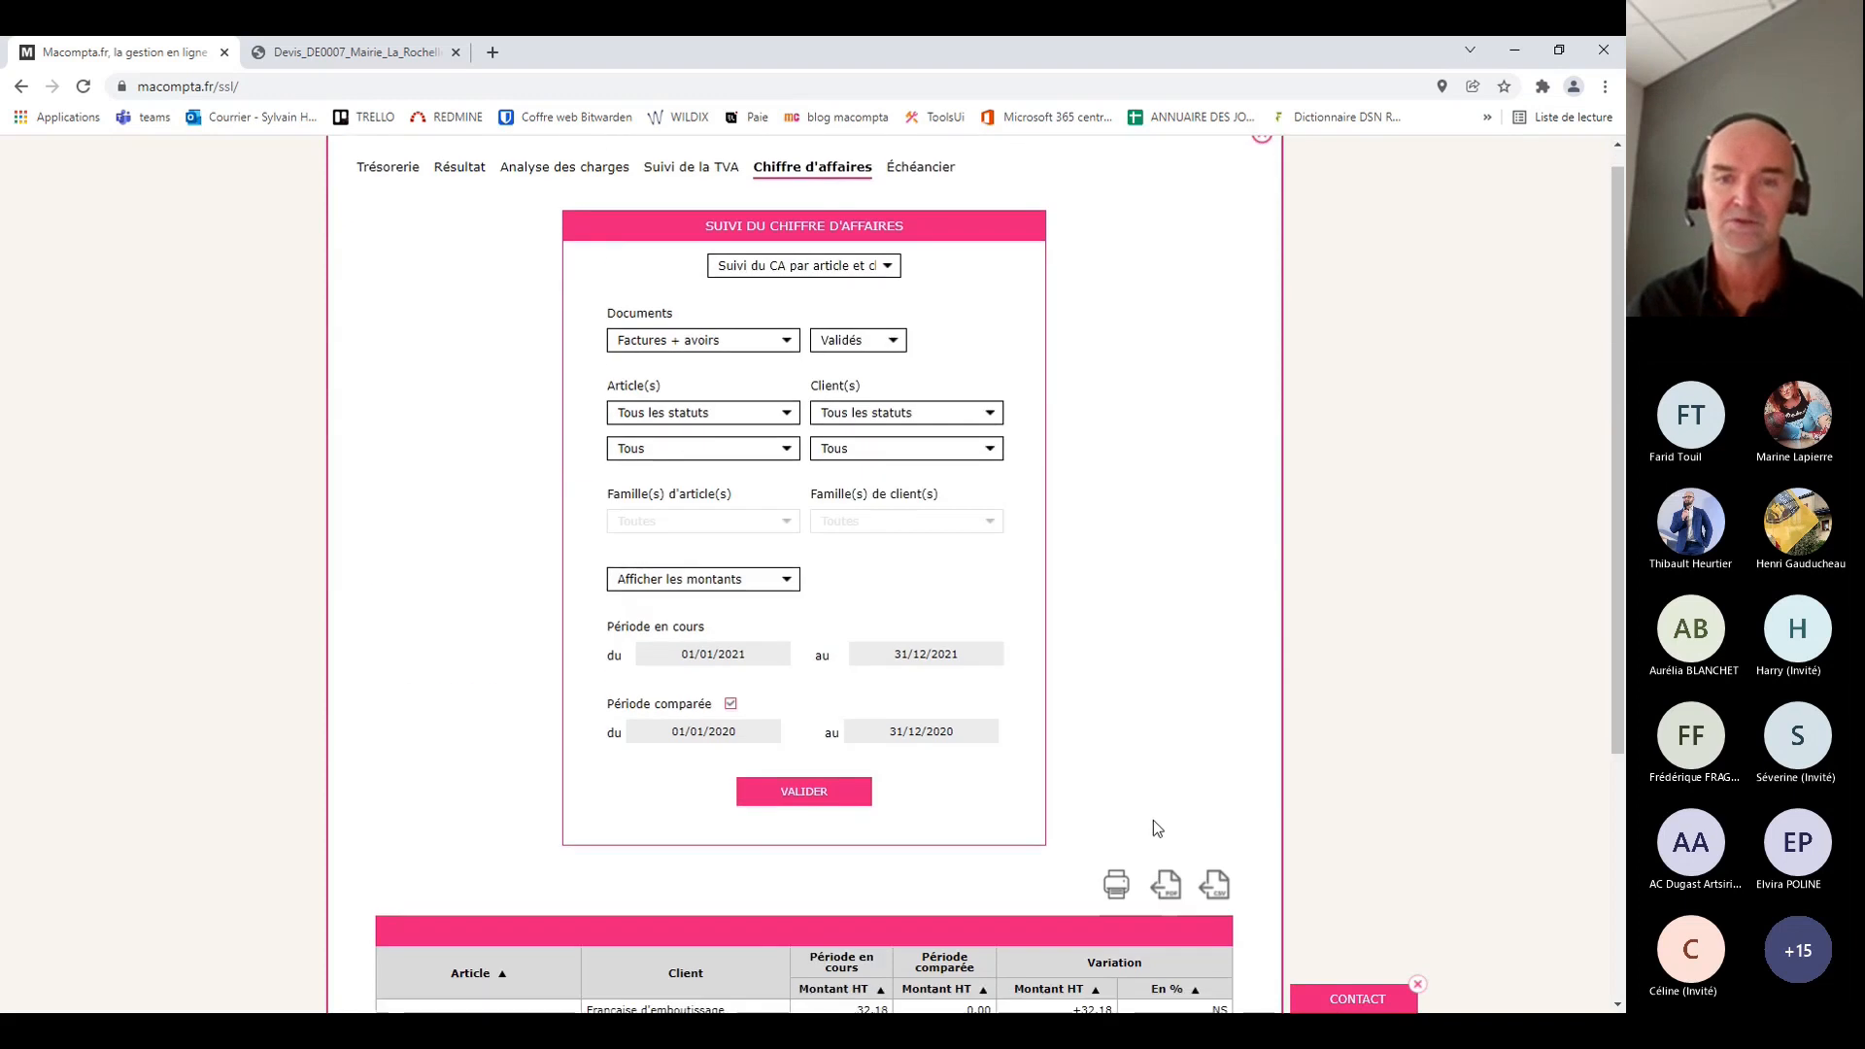
scroll(1152, 820, up, 2)
scroll(1361, 545, up, 1)
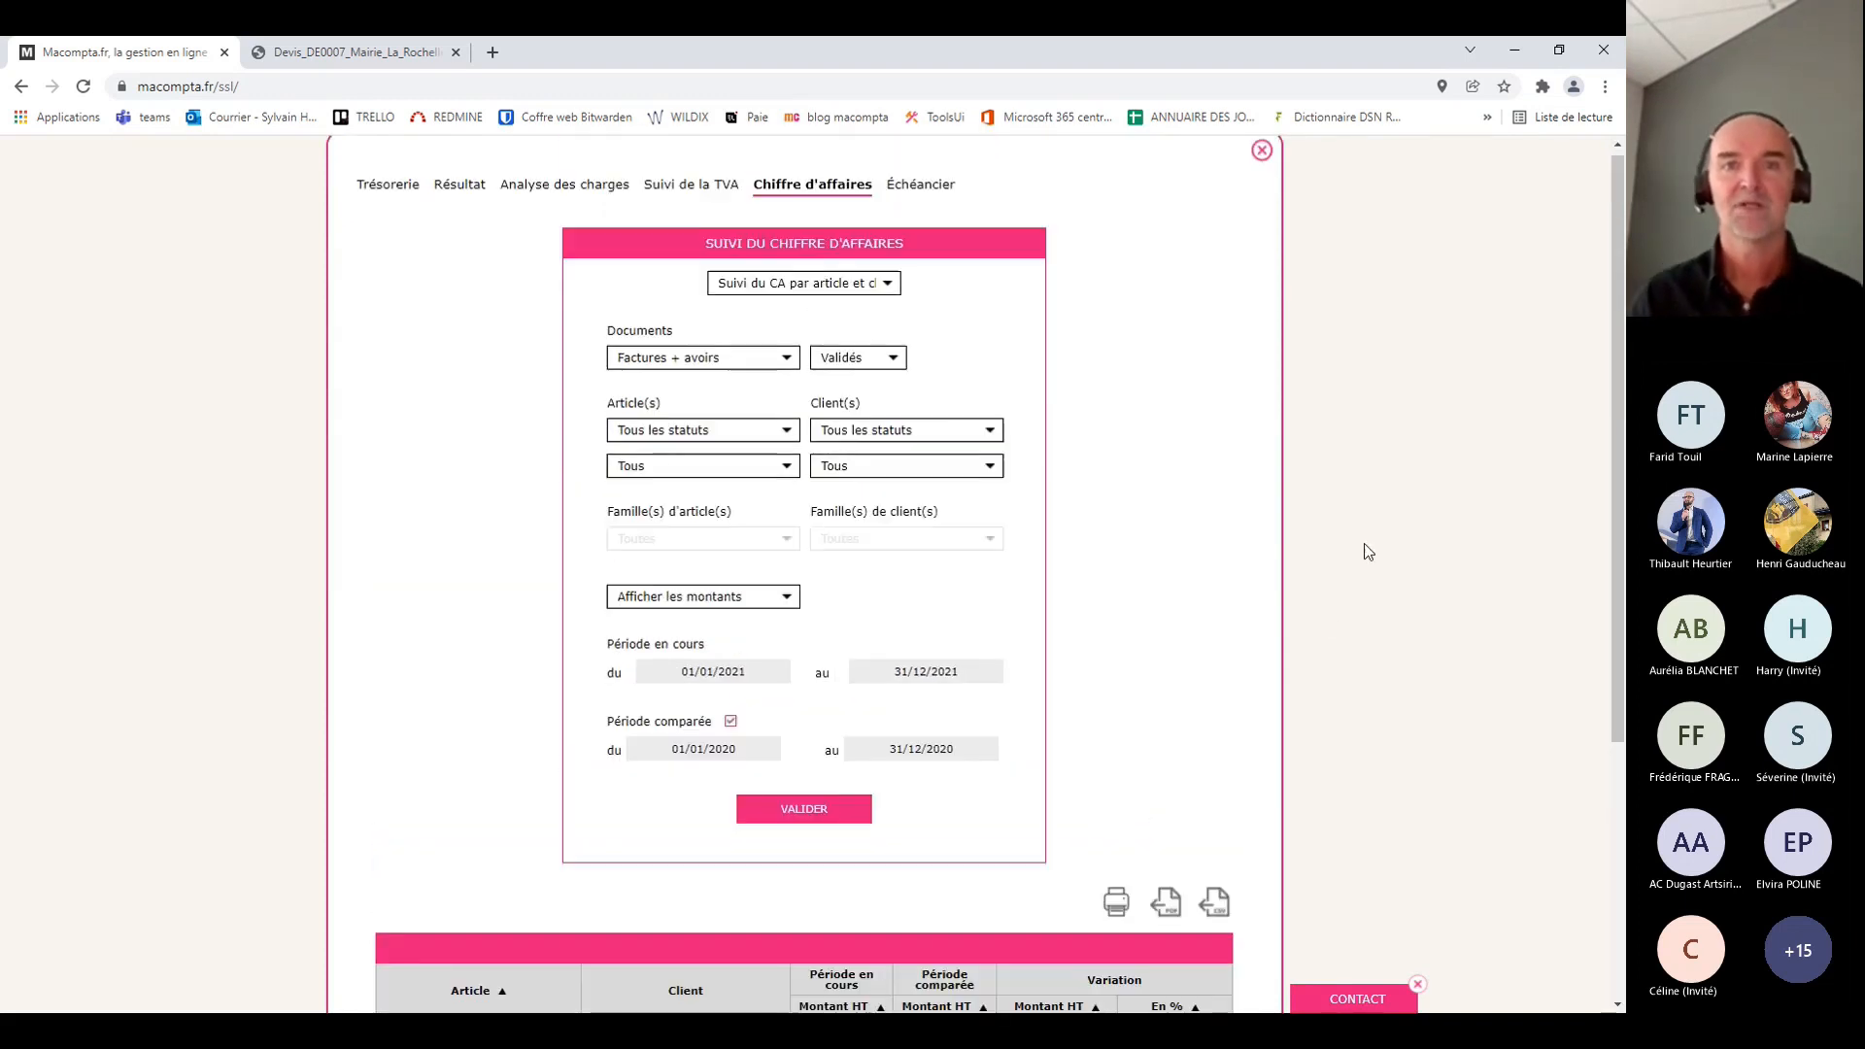
Run the revenue report by client family for all families and examine the amounts per family
click(859, 289)
click(870, 367)
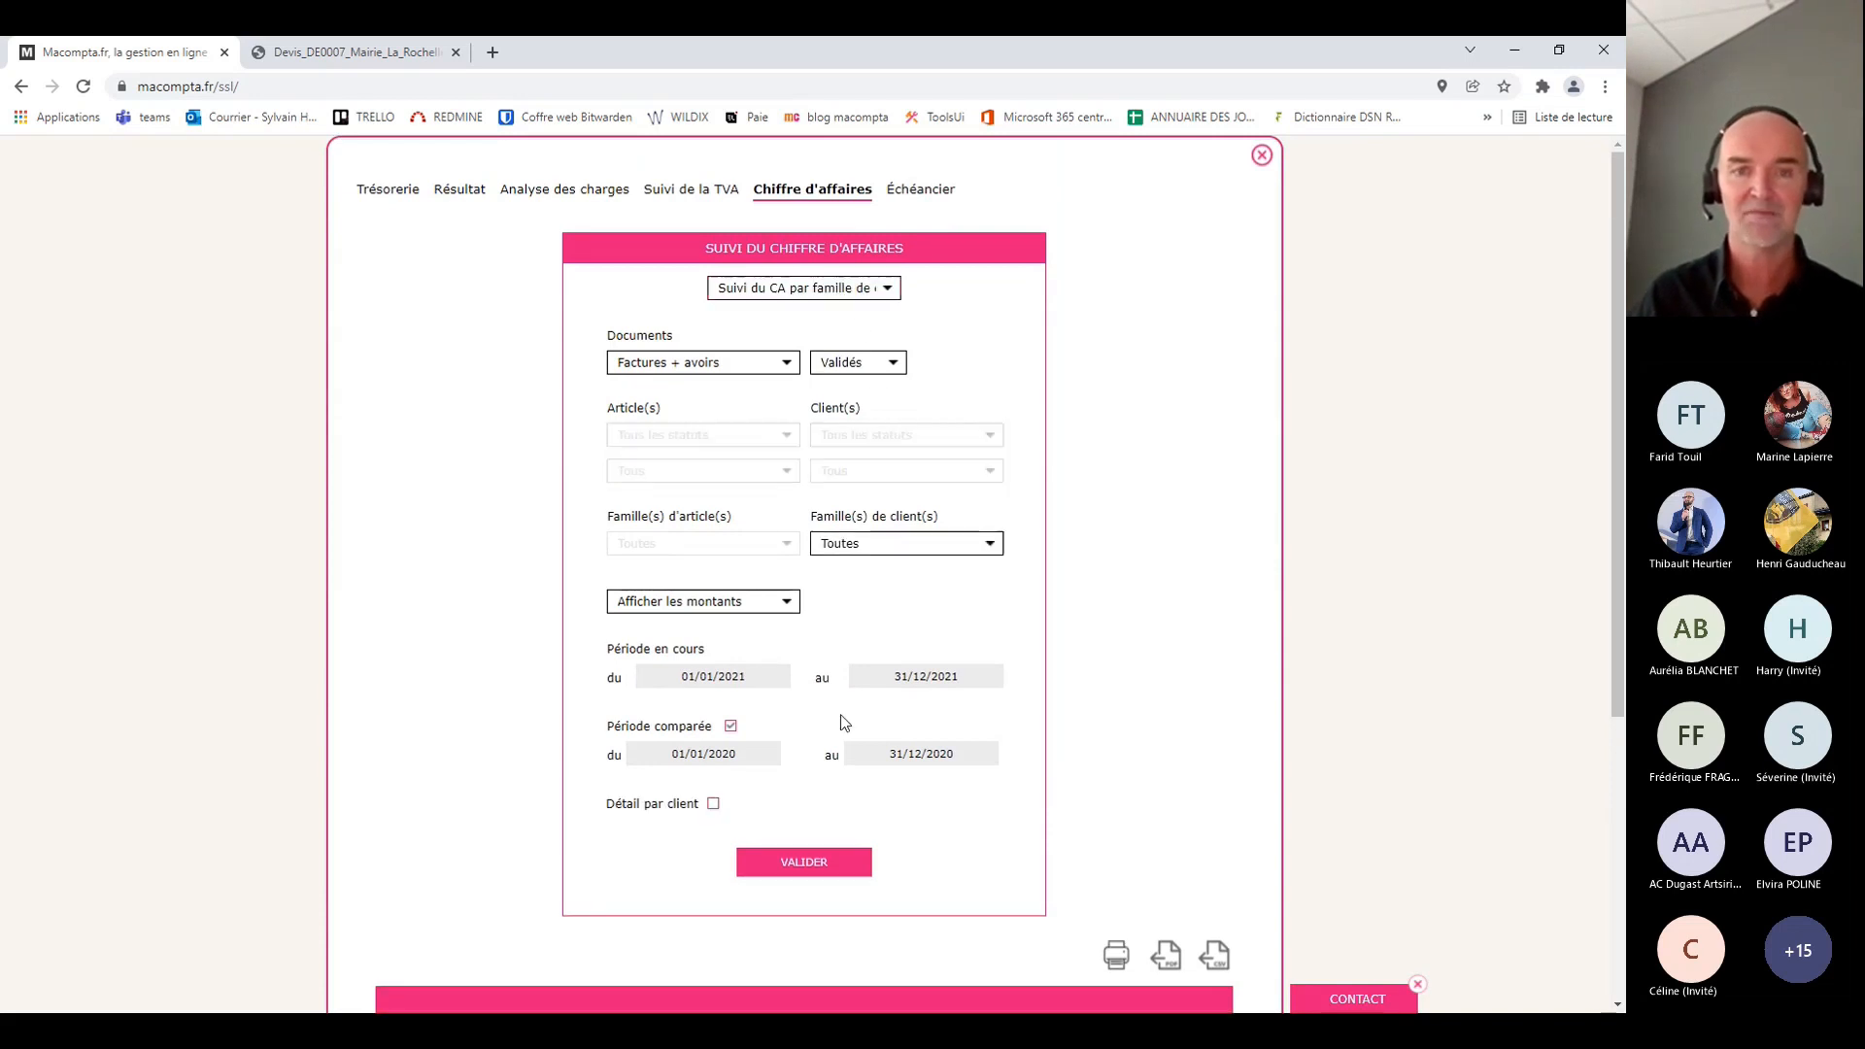
click(820, 862)
scroll(1117, 743, down, 3)
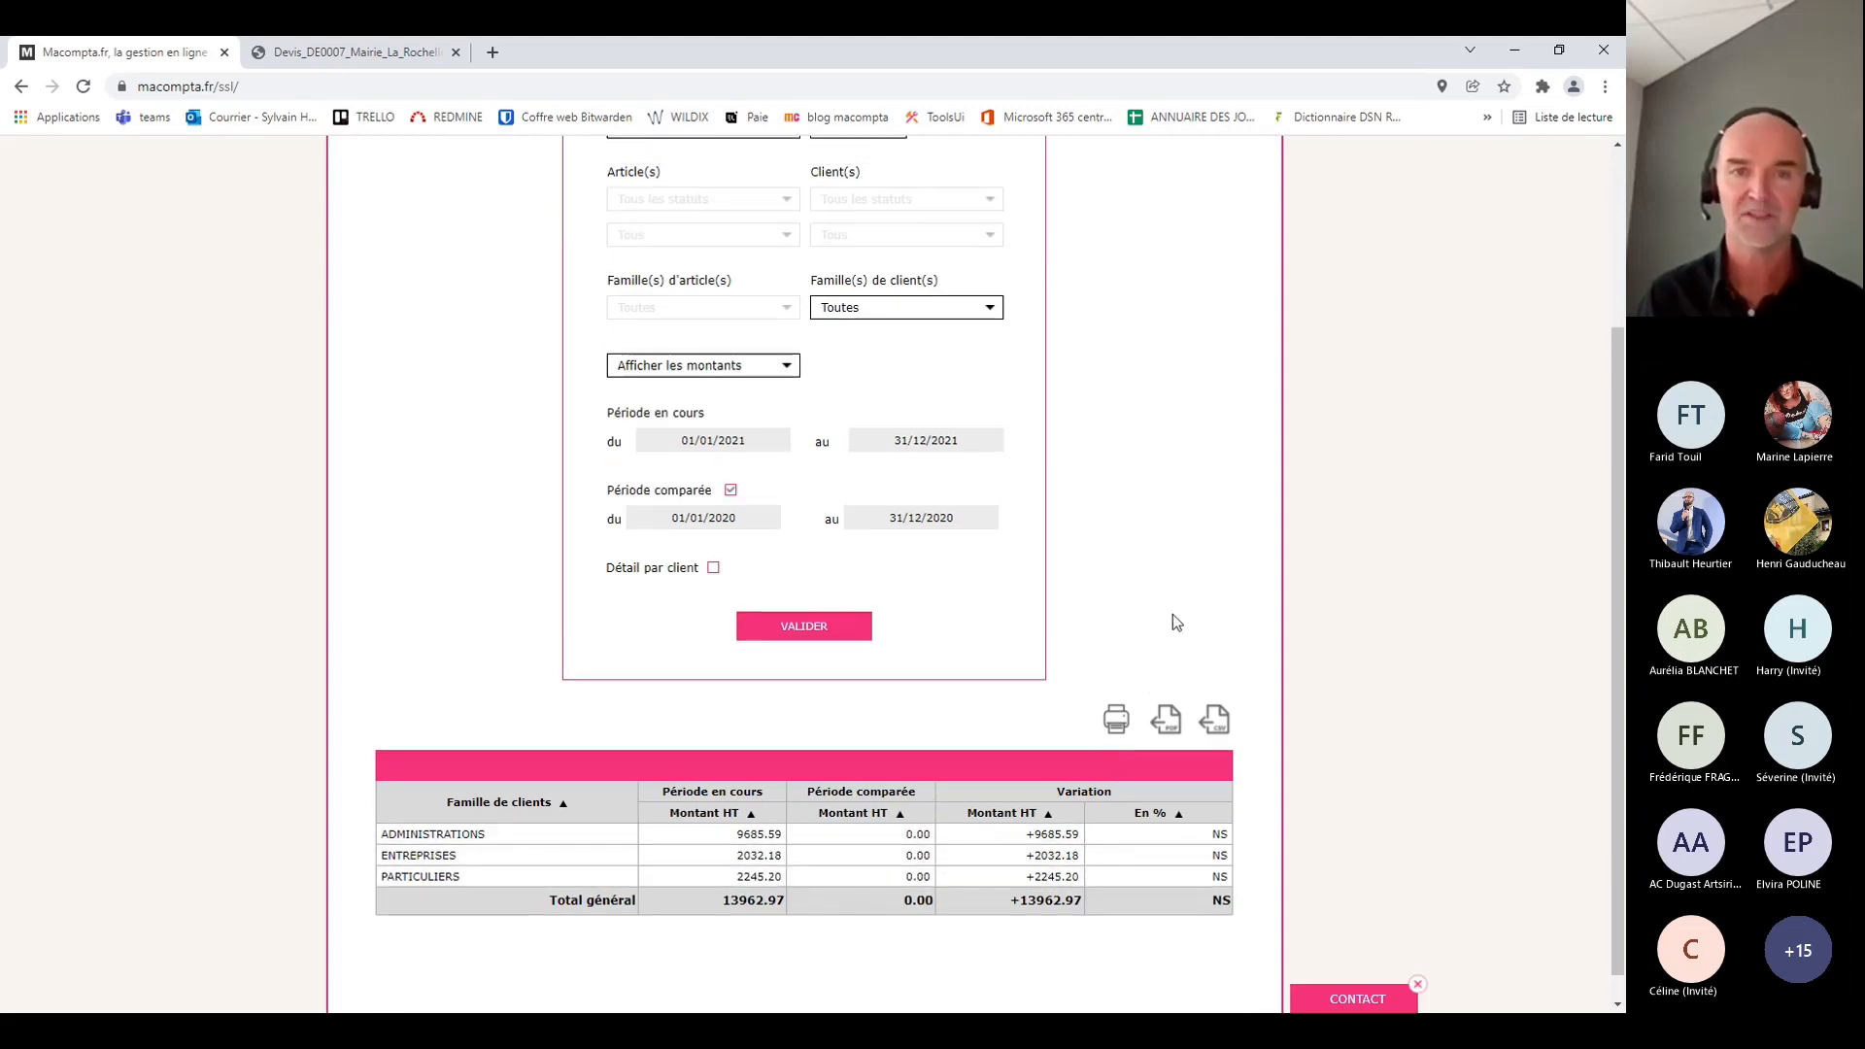
scroll(972, 466, up, 3)
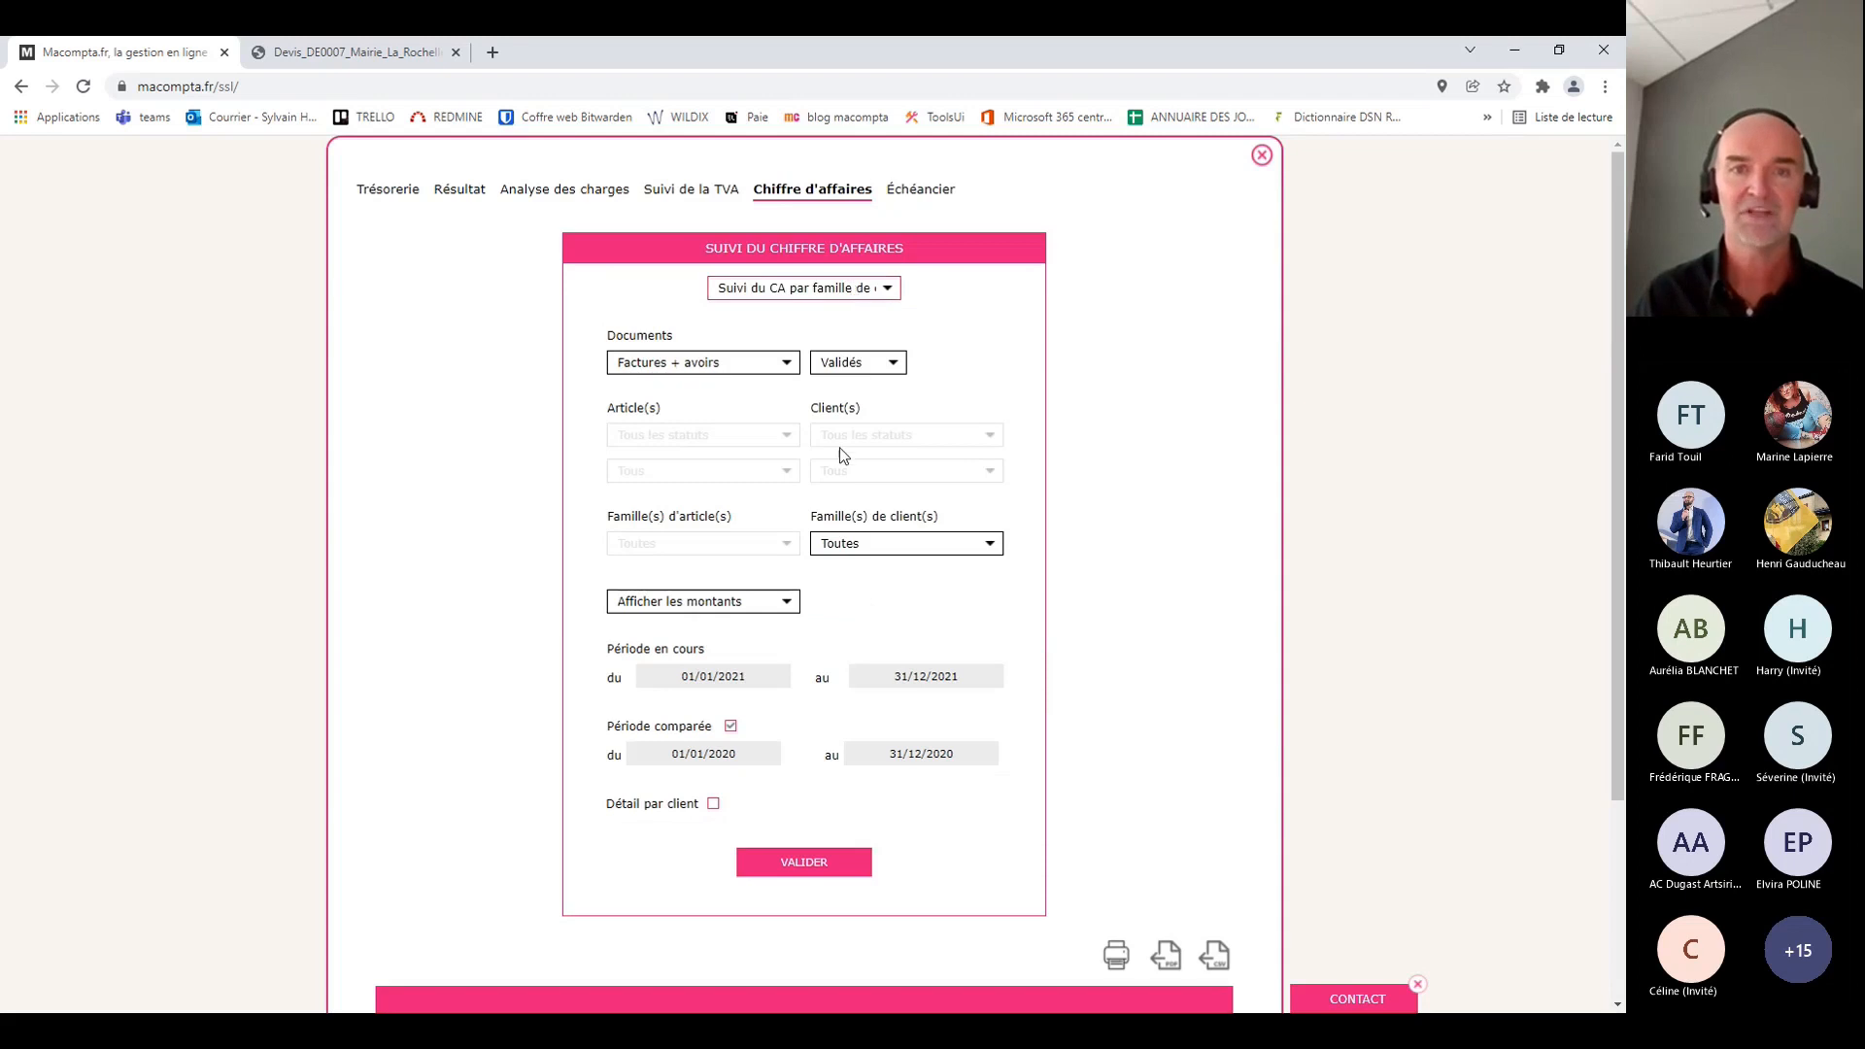
Run the revenue report by article family for all families and examine the amounts per family
click(875, 394)
click(844, 875)
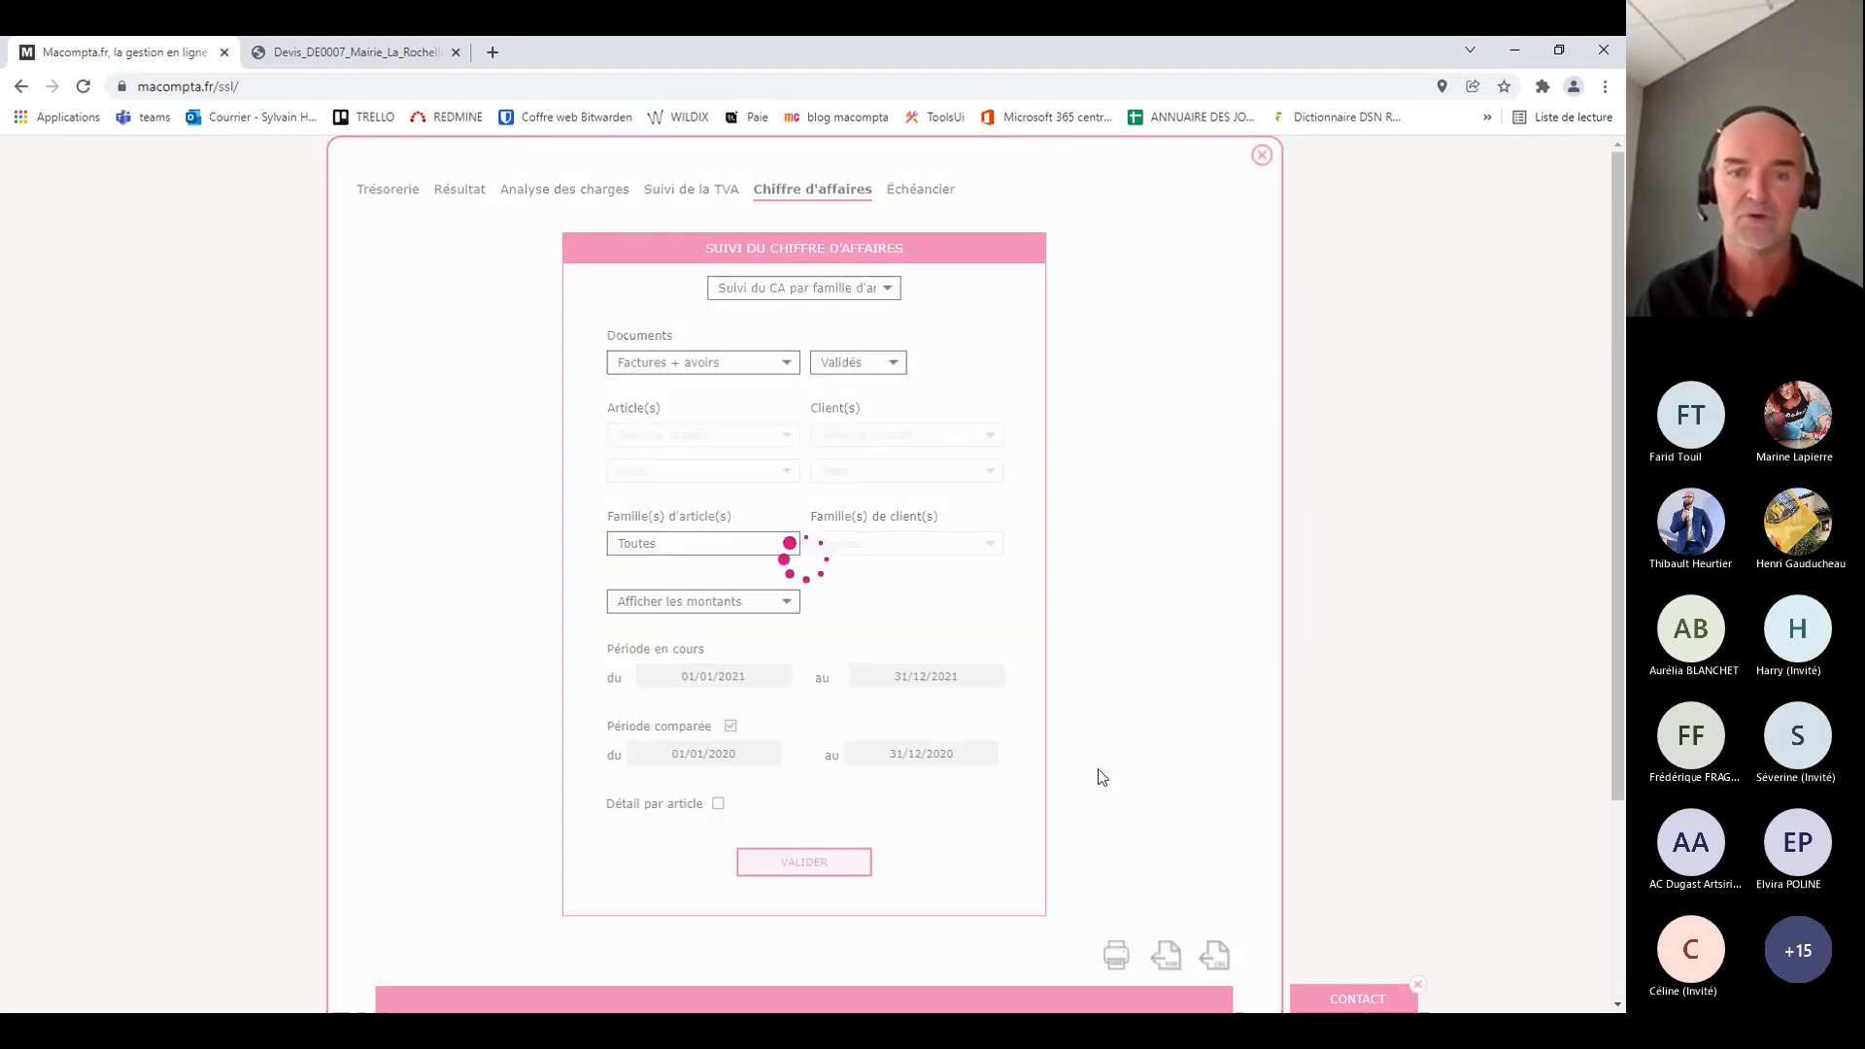
scroll(1133, 747, down, 3)
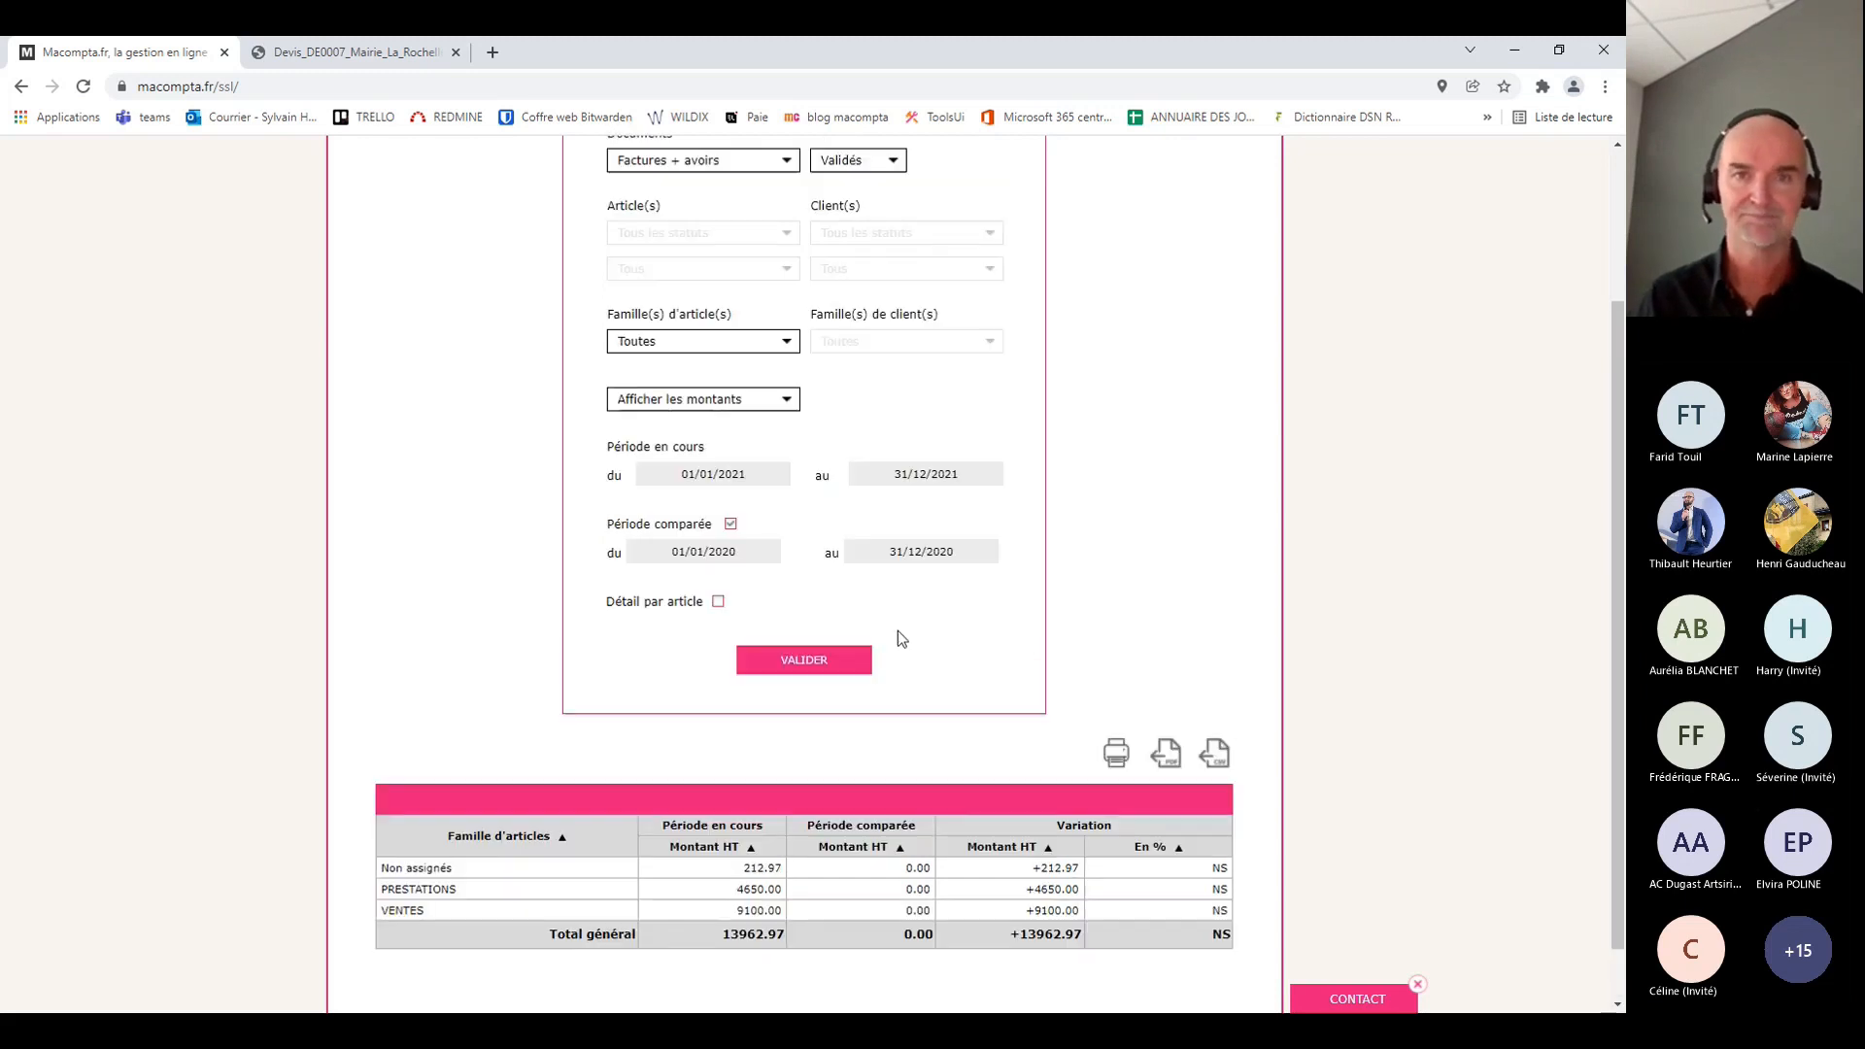
scroll(894, 636, up, 3)
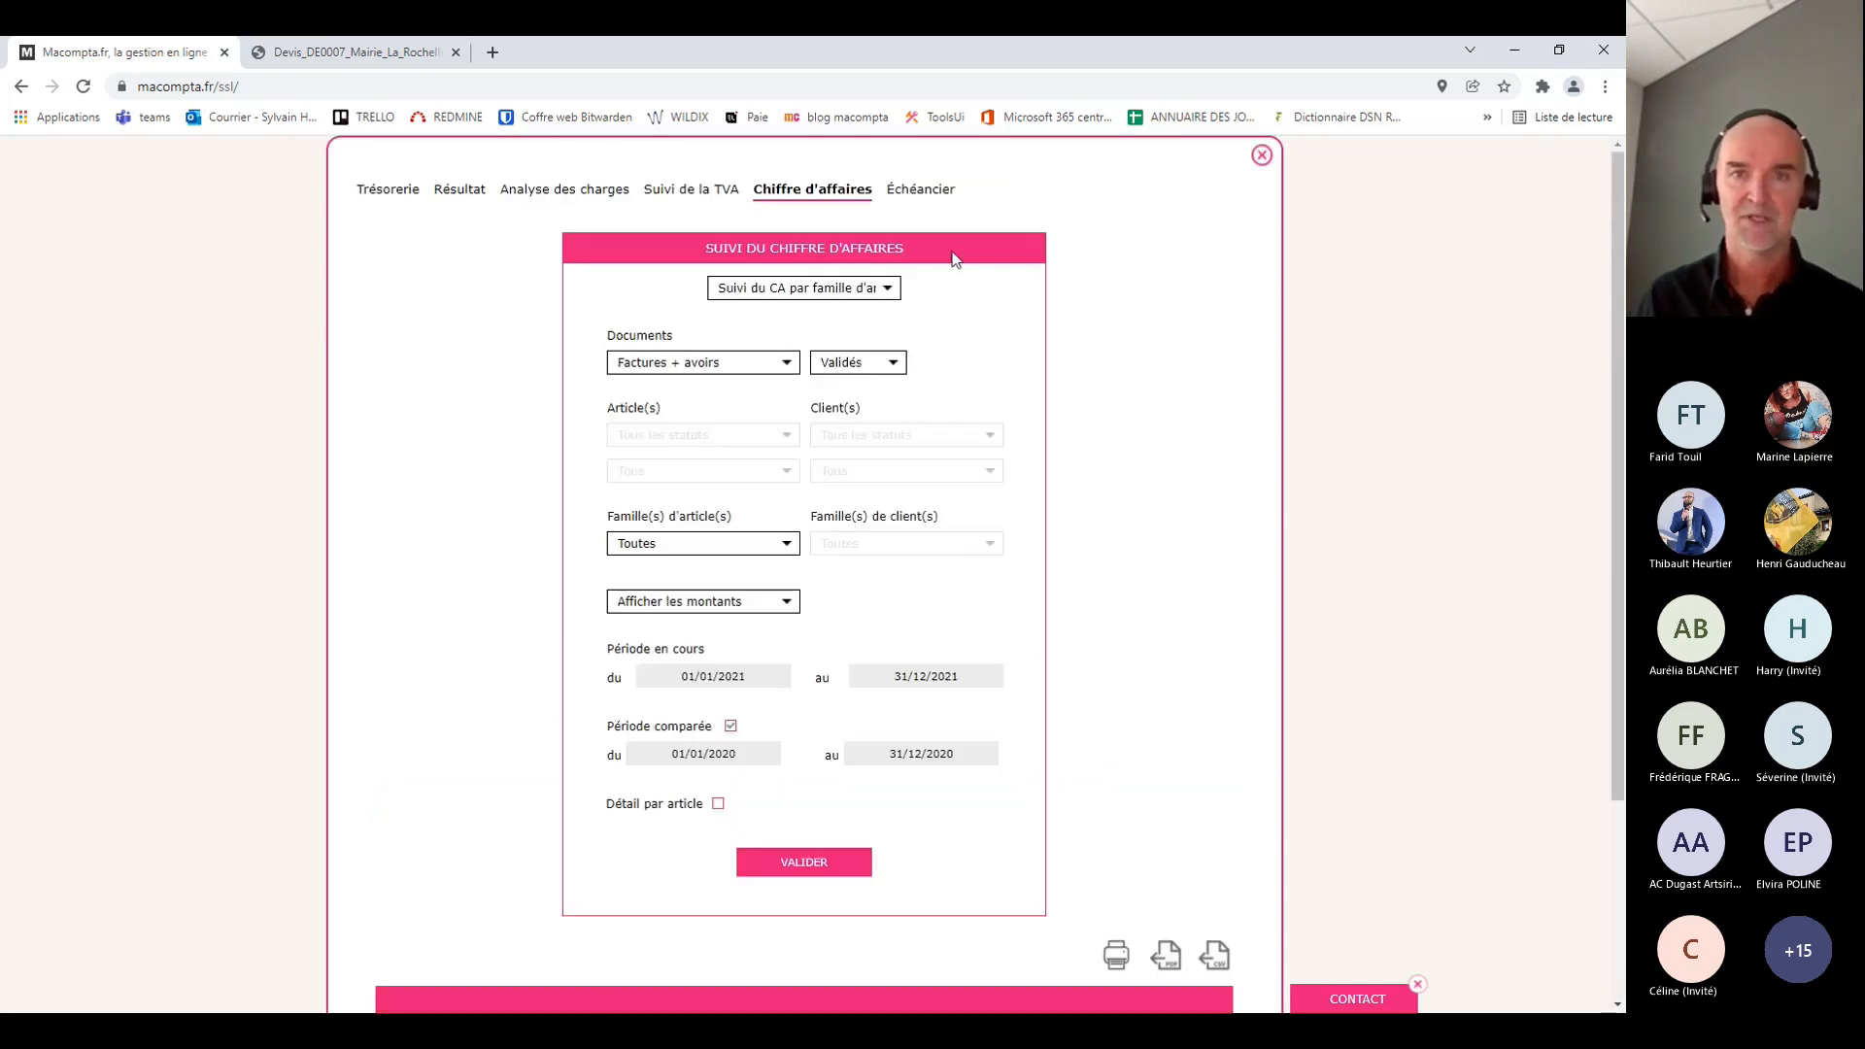
Run the monthly revenue schedule by article (Cadencier du CA par article) for 2021 and show the months 05/2021 to 08/2021
click(861, 444)
scroll(1083, 640, down, 1)
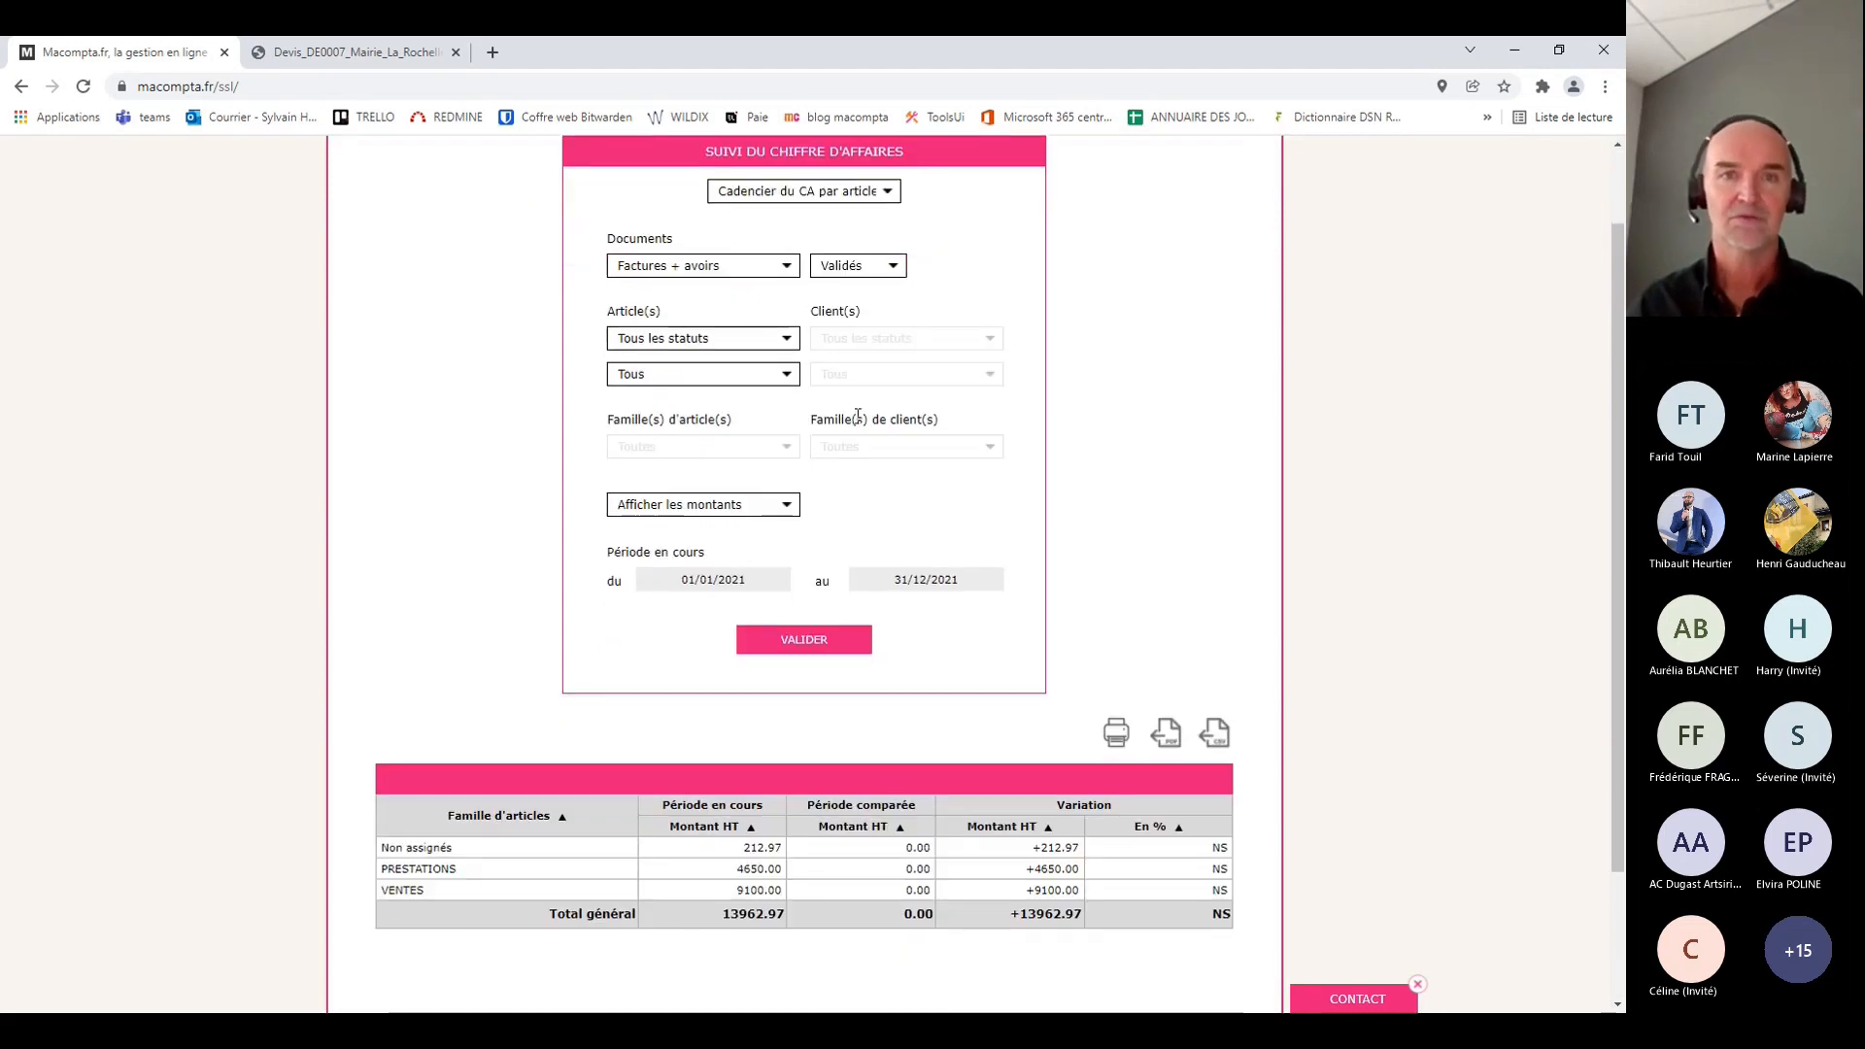
scroll(1077, 277, up, 1)
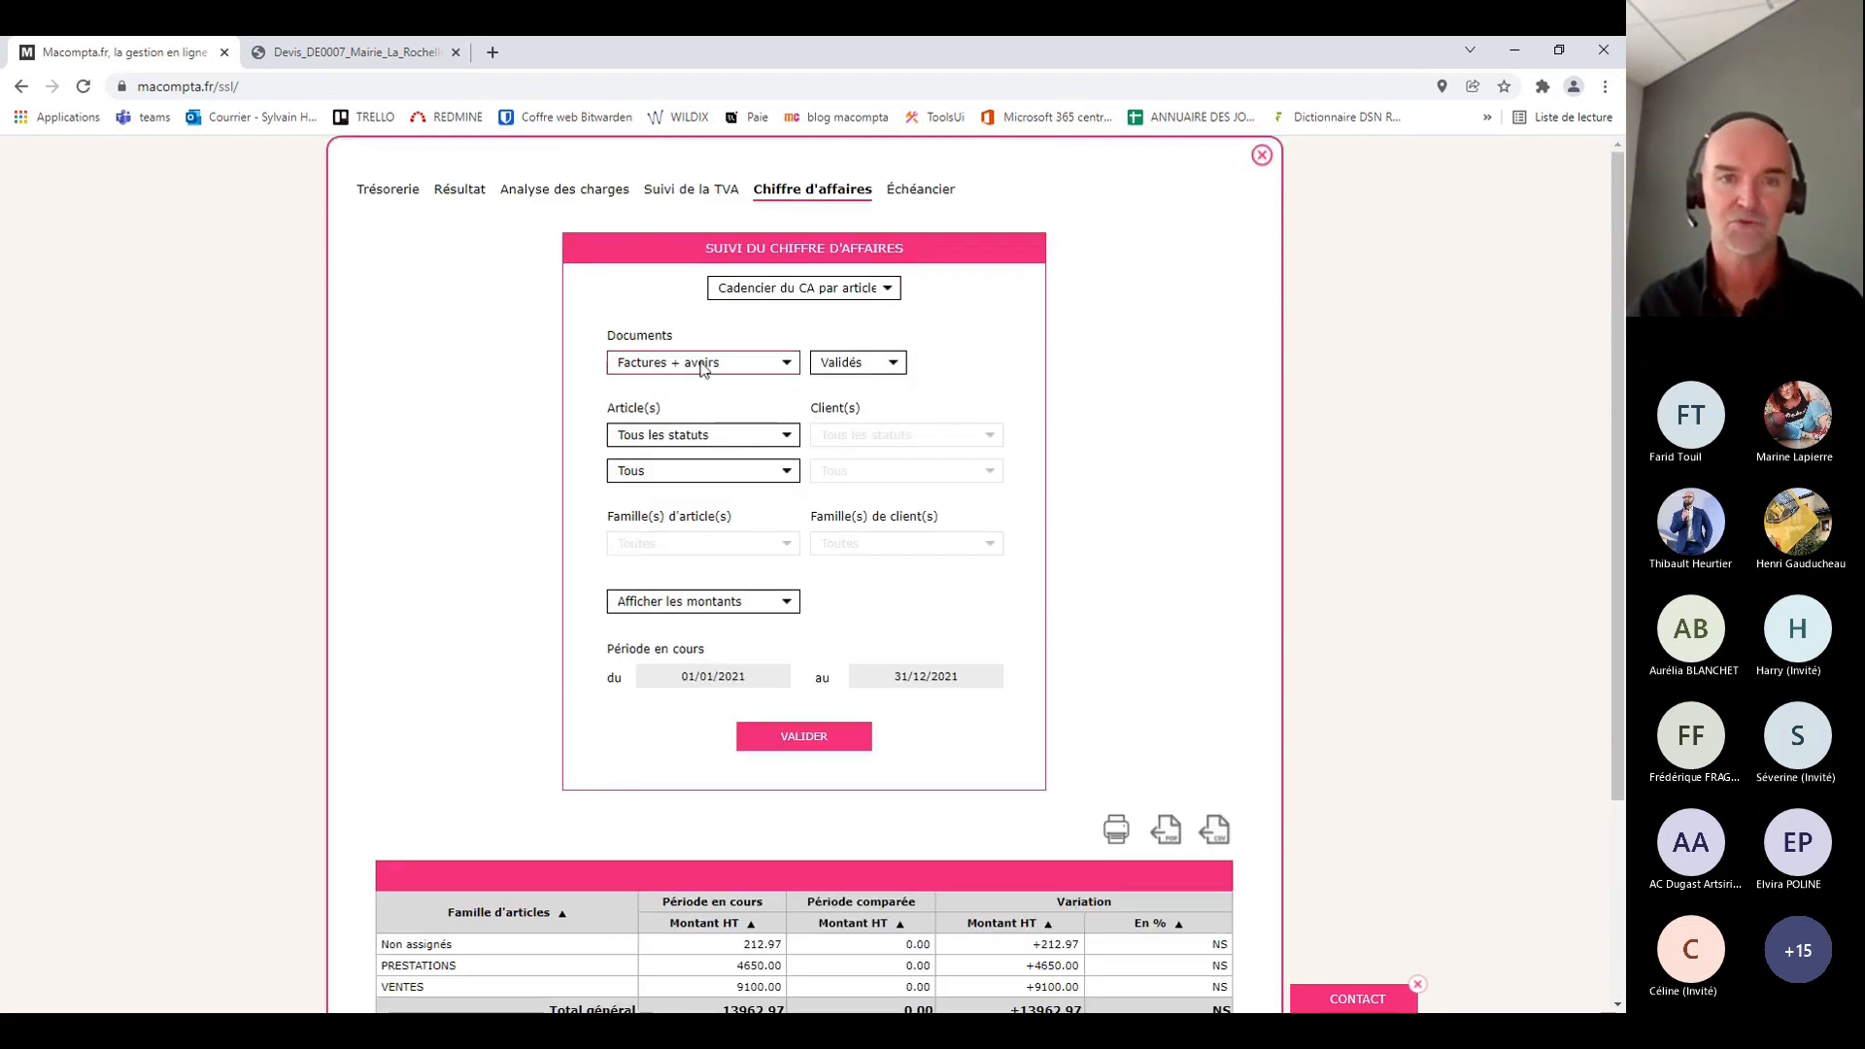
click(808, 755)
scroll(1185, 615, down, 3)
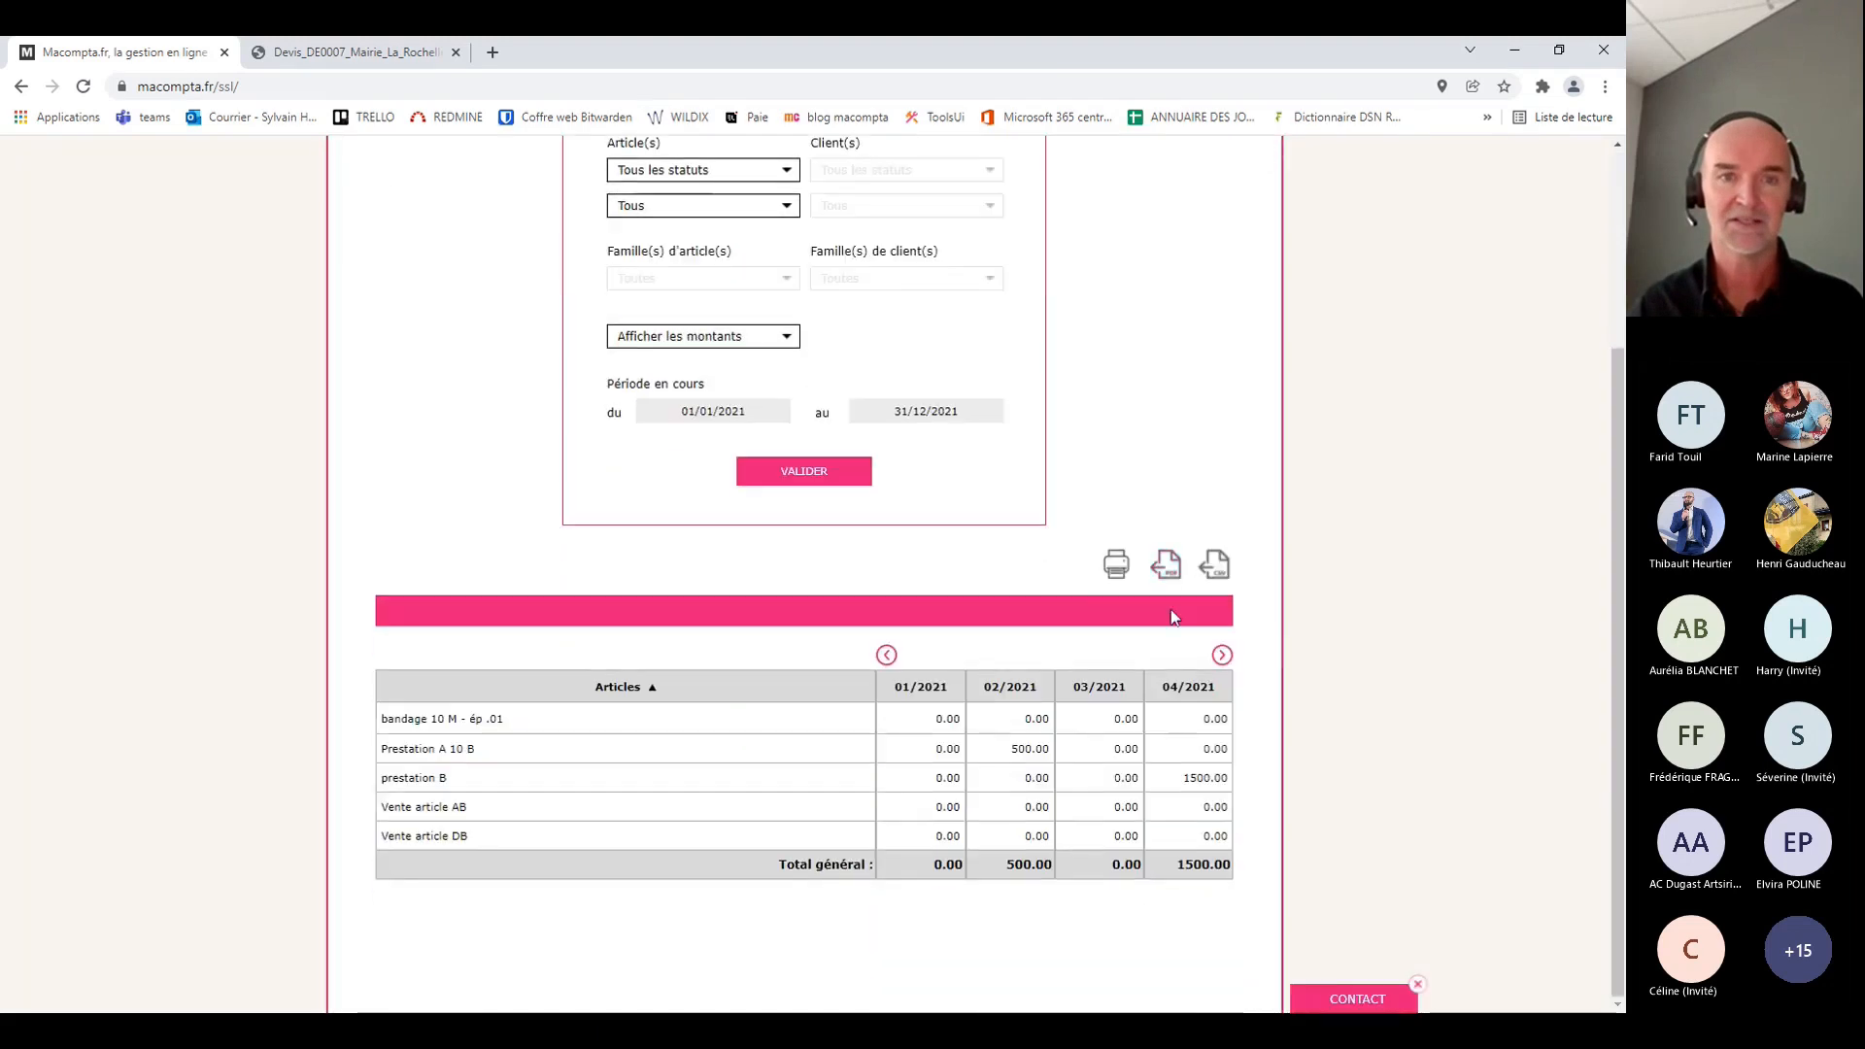
click(1222, 657)
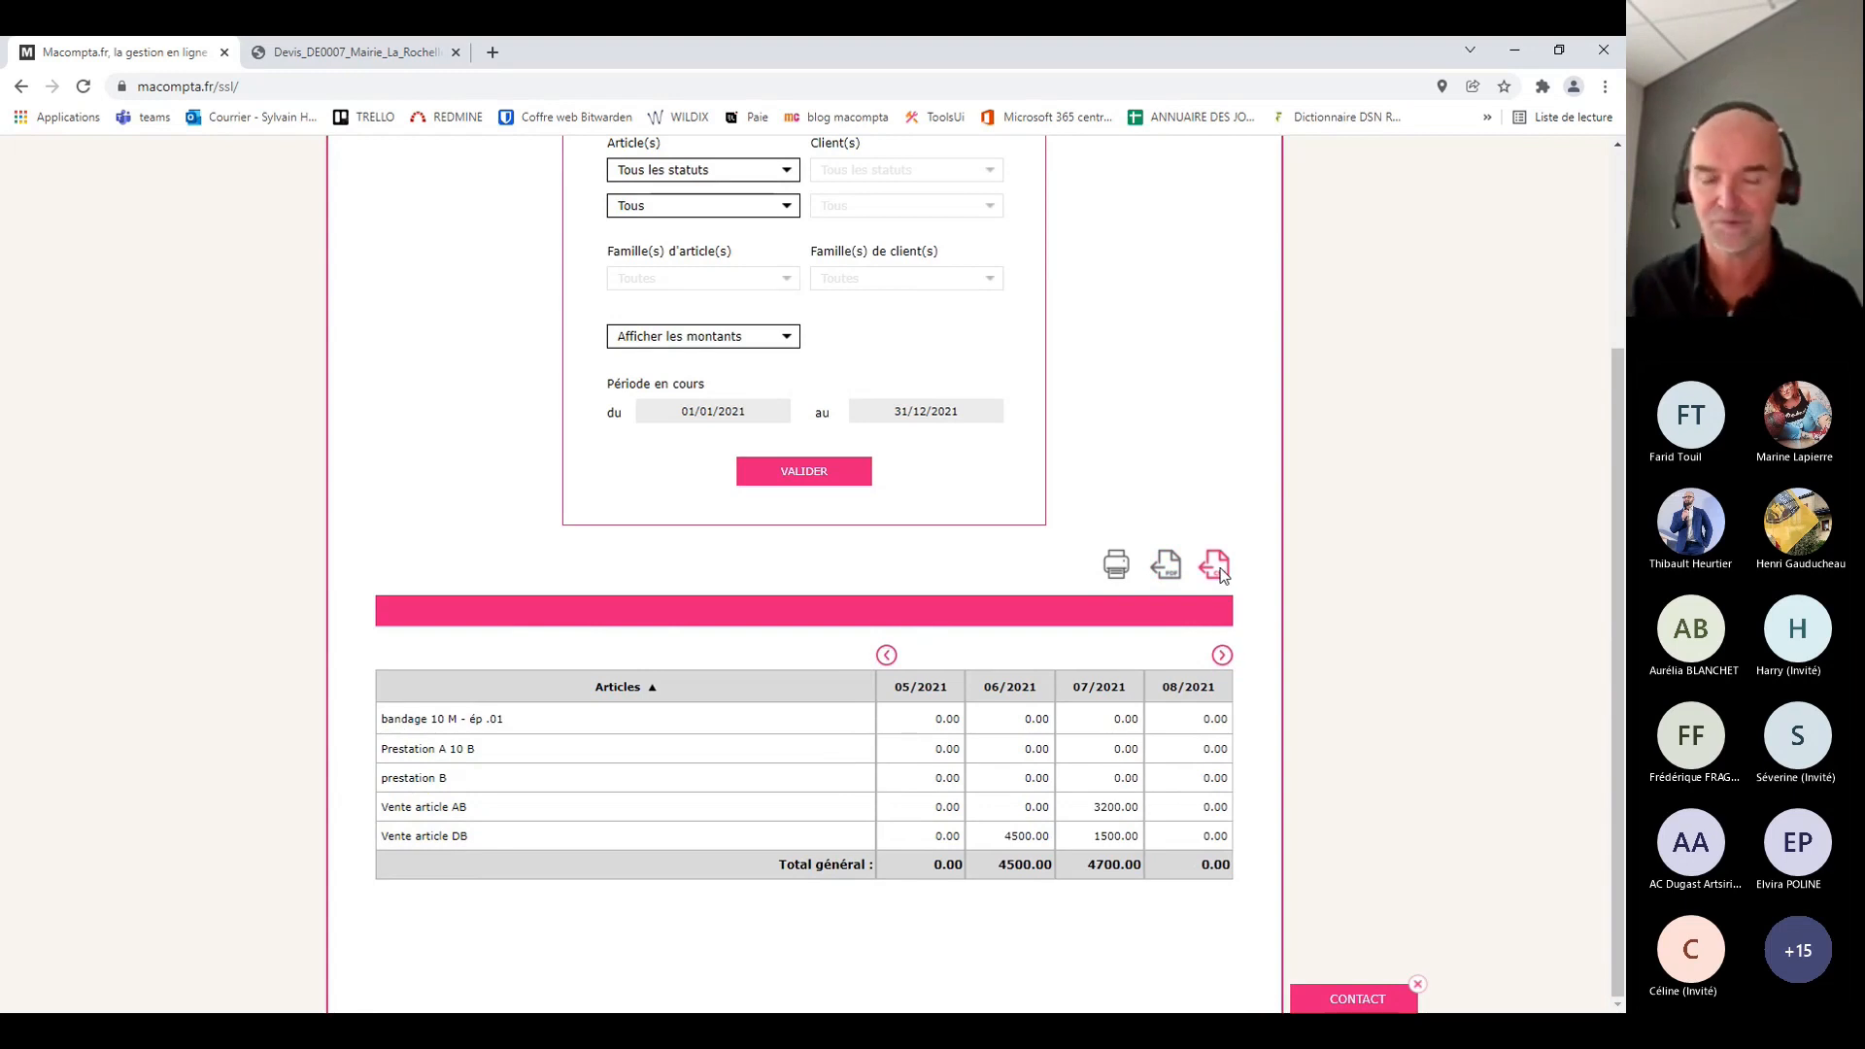
scroll(1263, 738, up, 3)
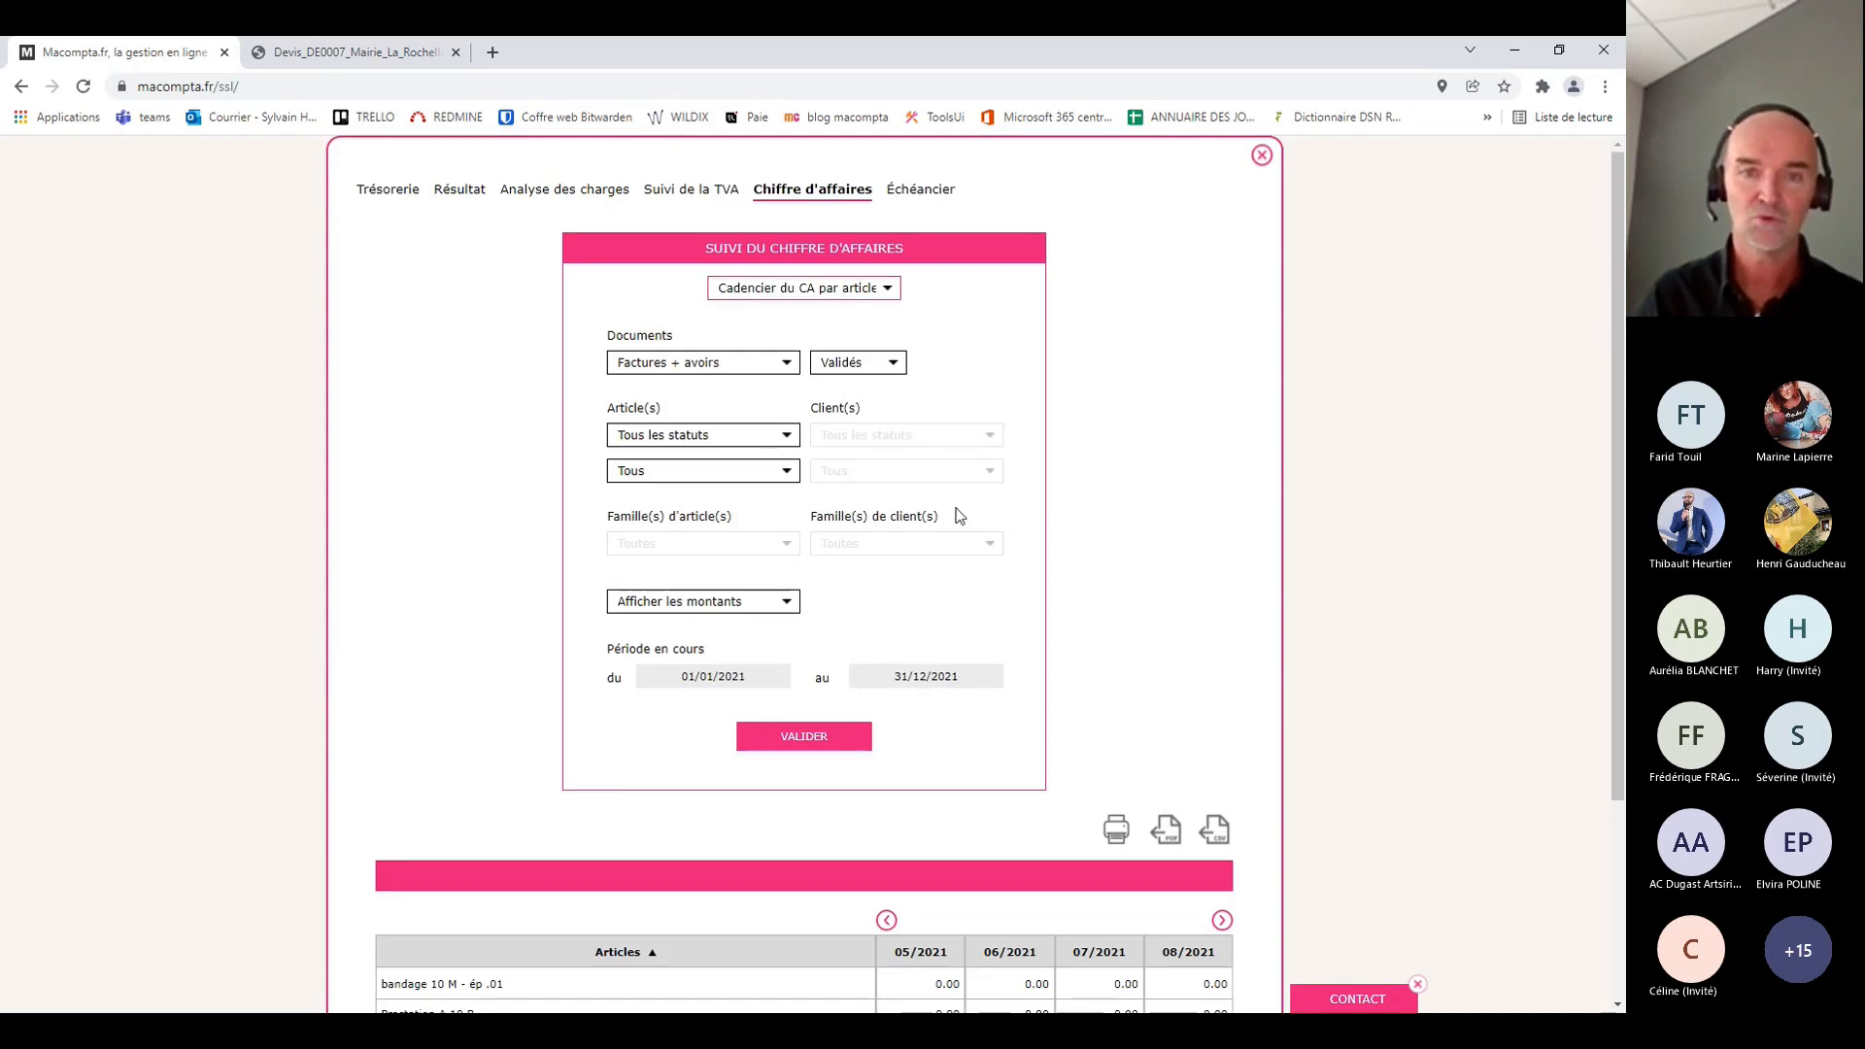
Run the monthly revenue schedule (Cadencier du CA) broken down by client family and article family
click(800, 738)
scroll(1199, 579, down, 3)
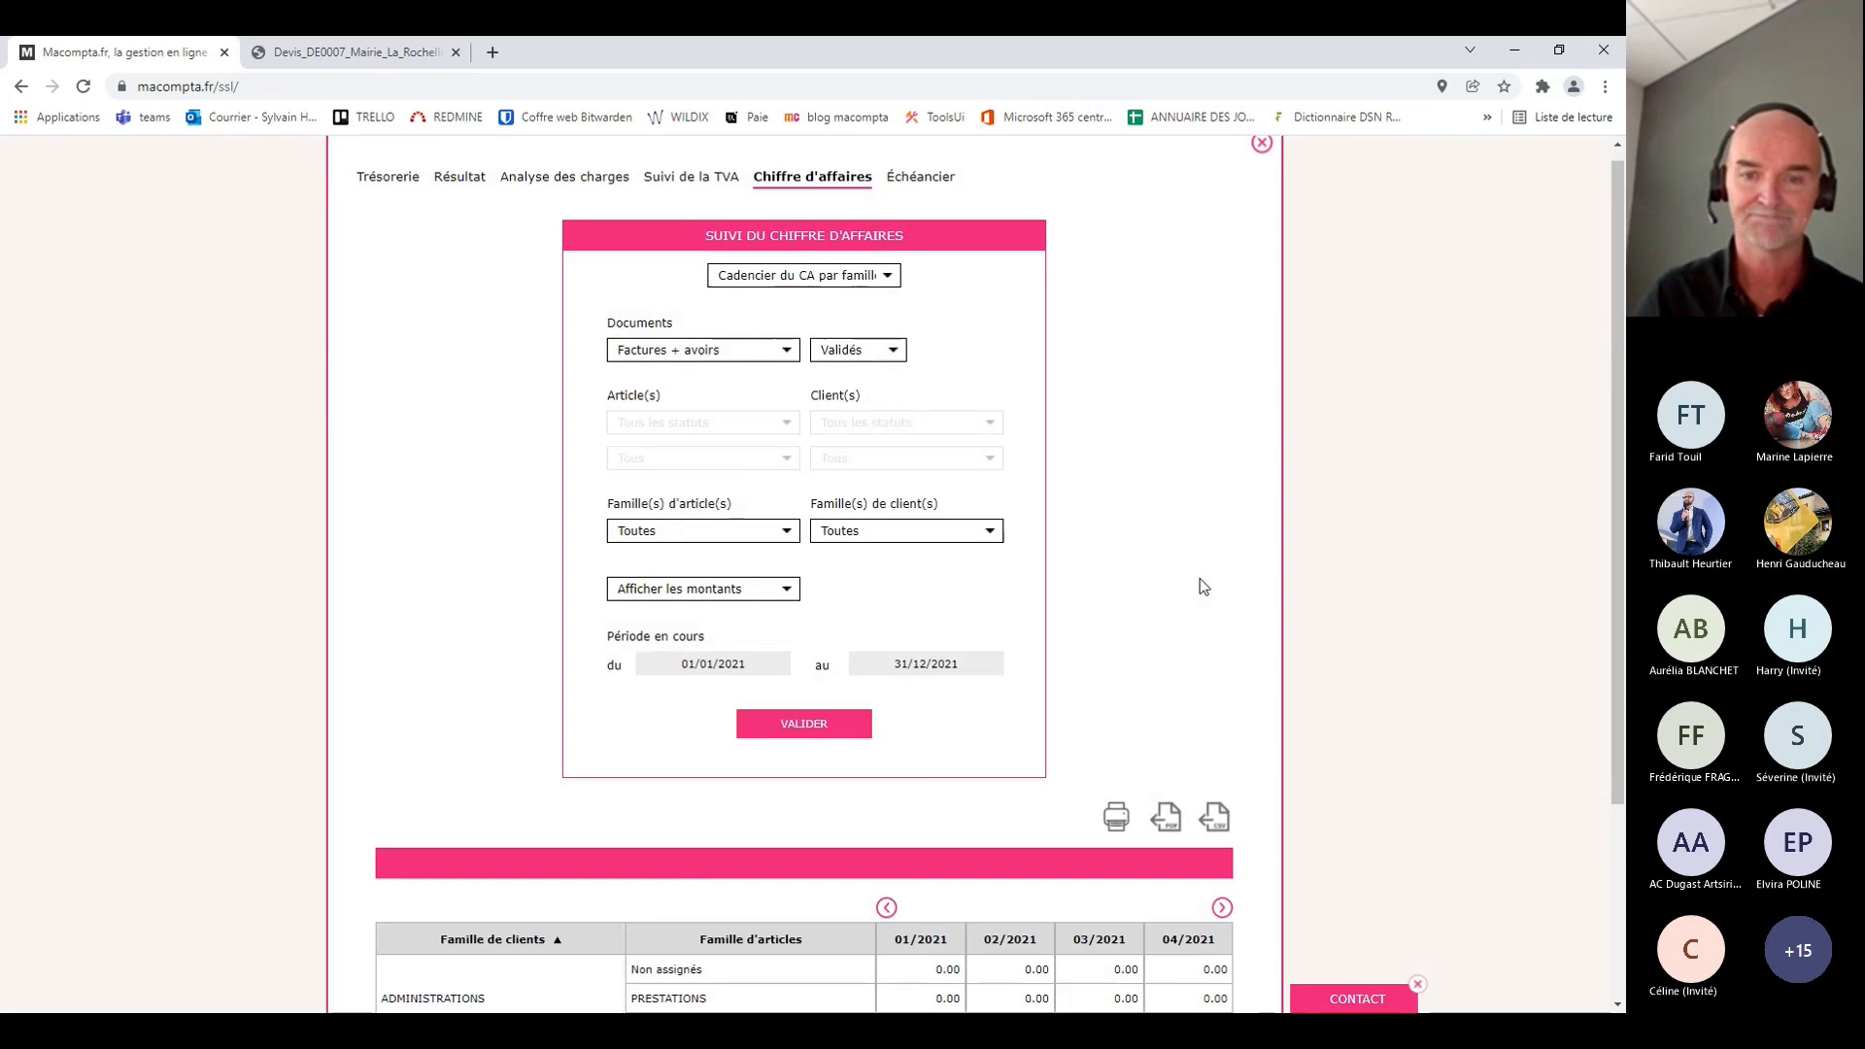
scroll(1197, 580, up, 3)
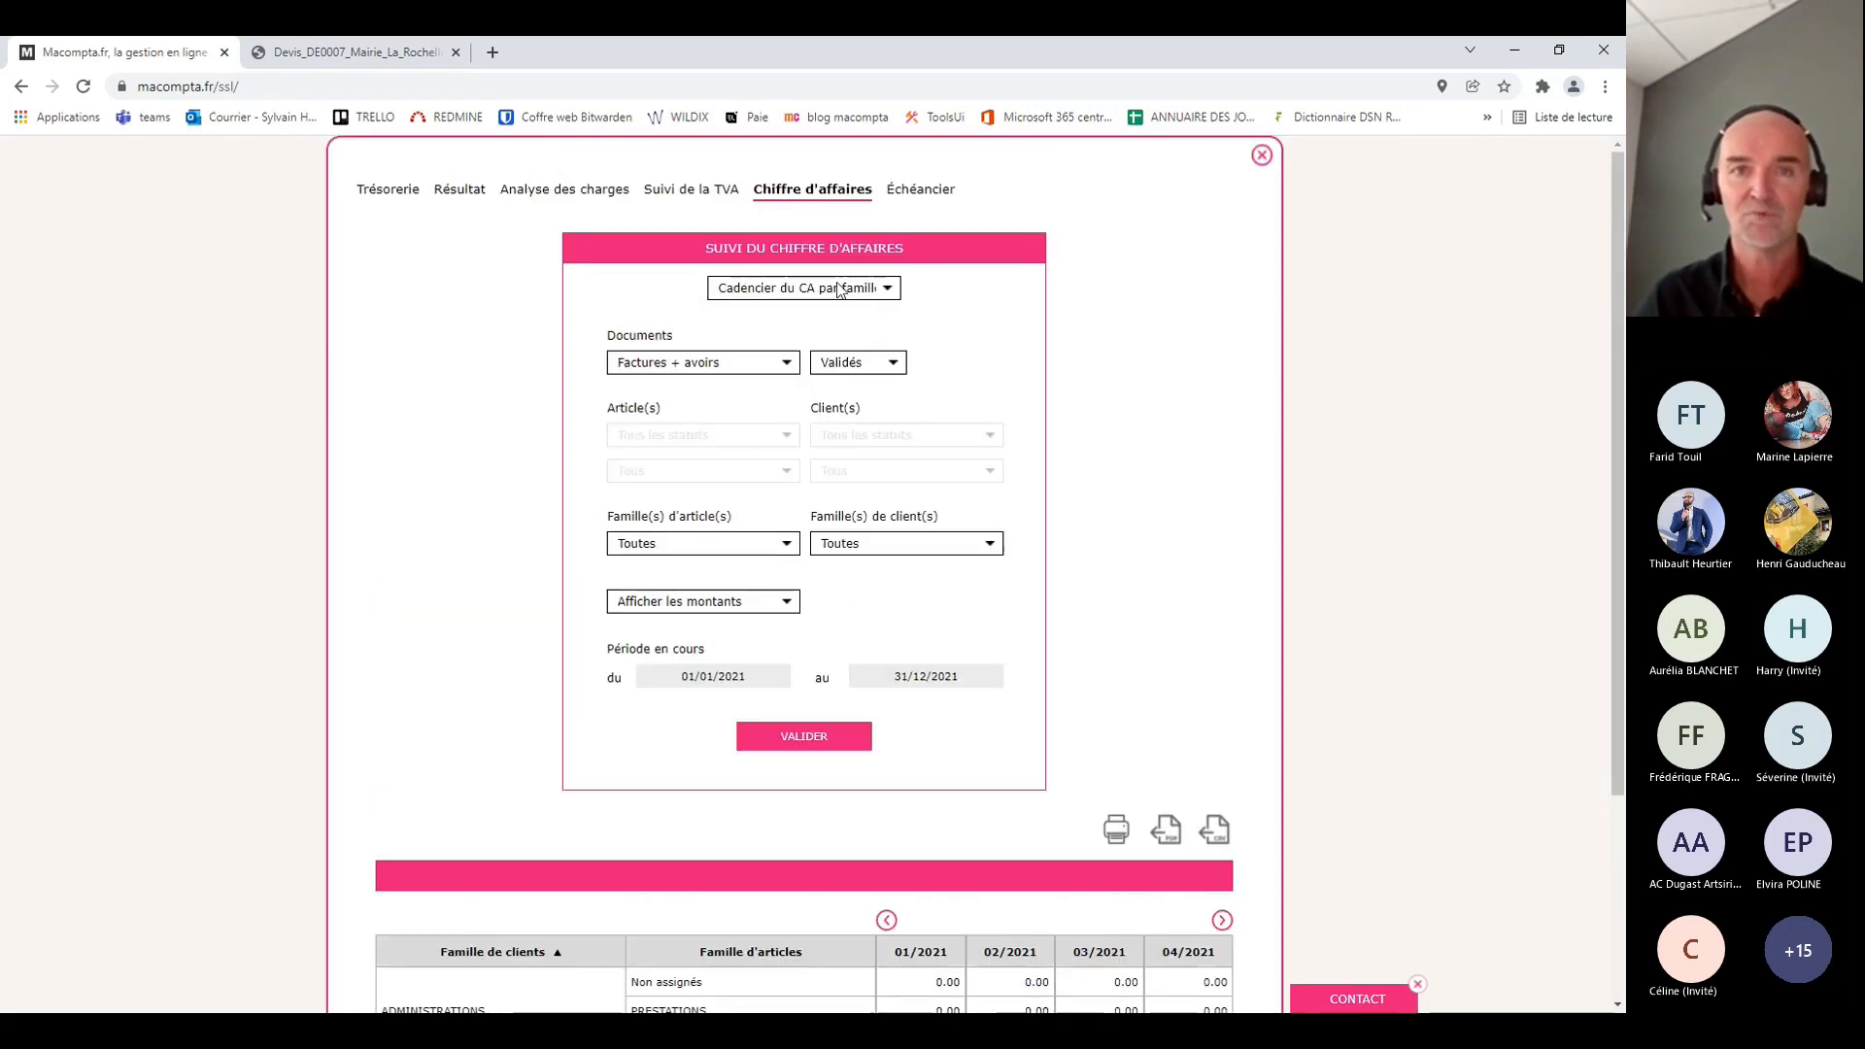
Display the payment schedule (Échéancier) of current invoices and credit notes for December 2021, then return to revenue tracking
click(921, 192)
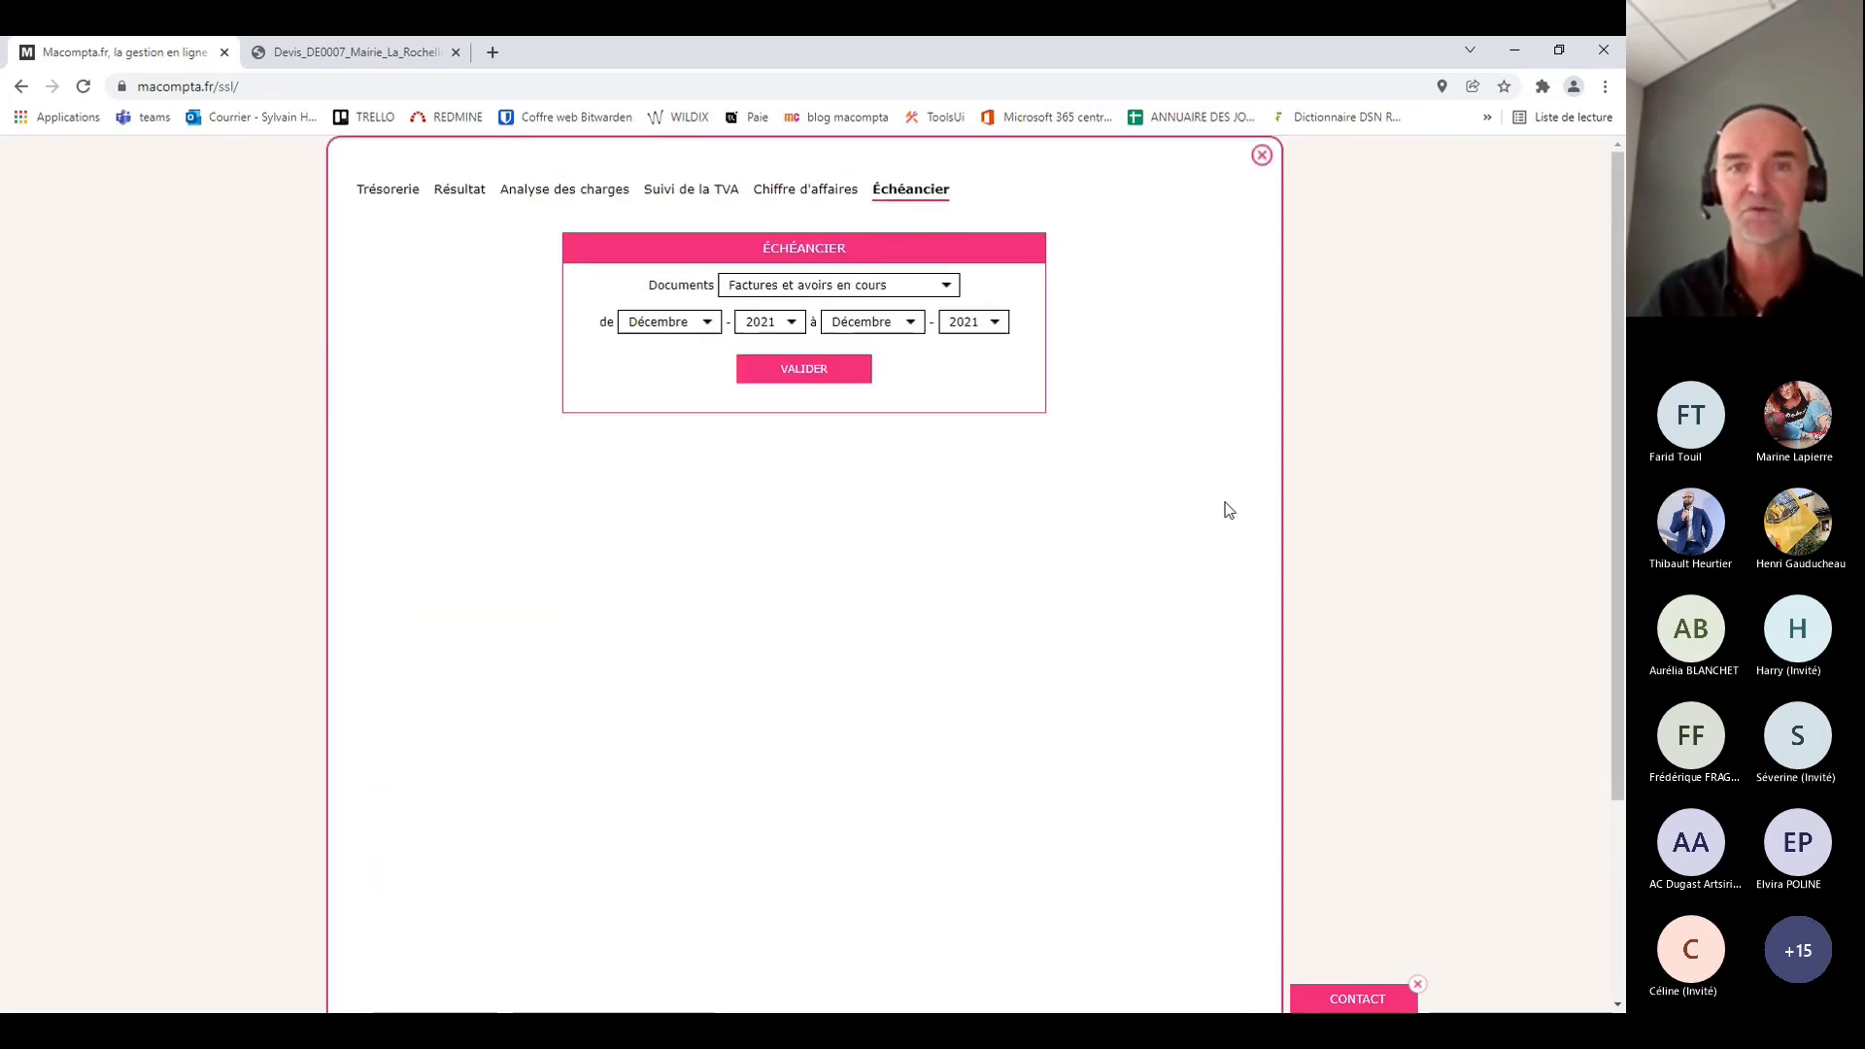
click(845, 374)
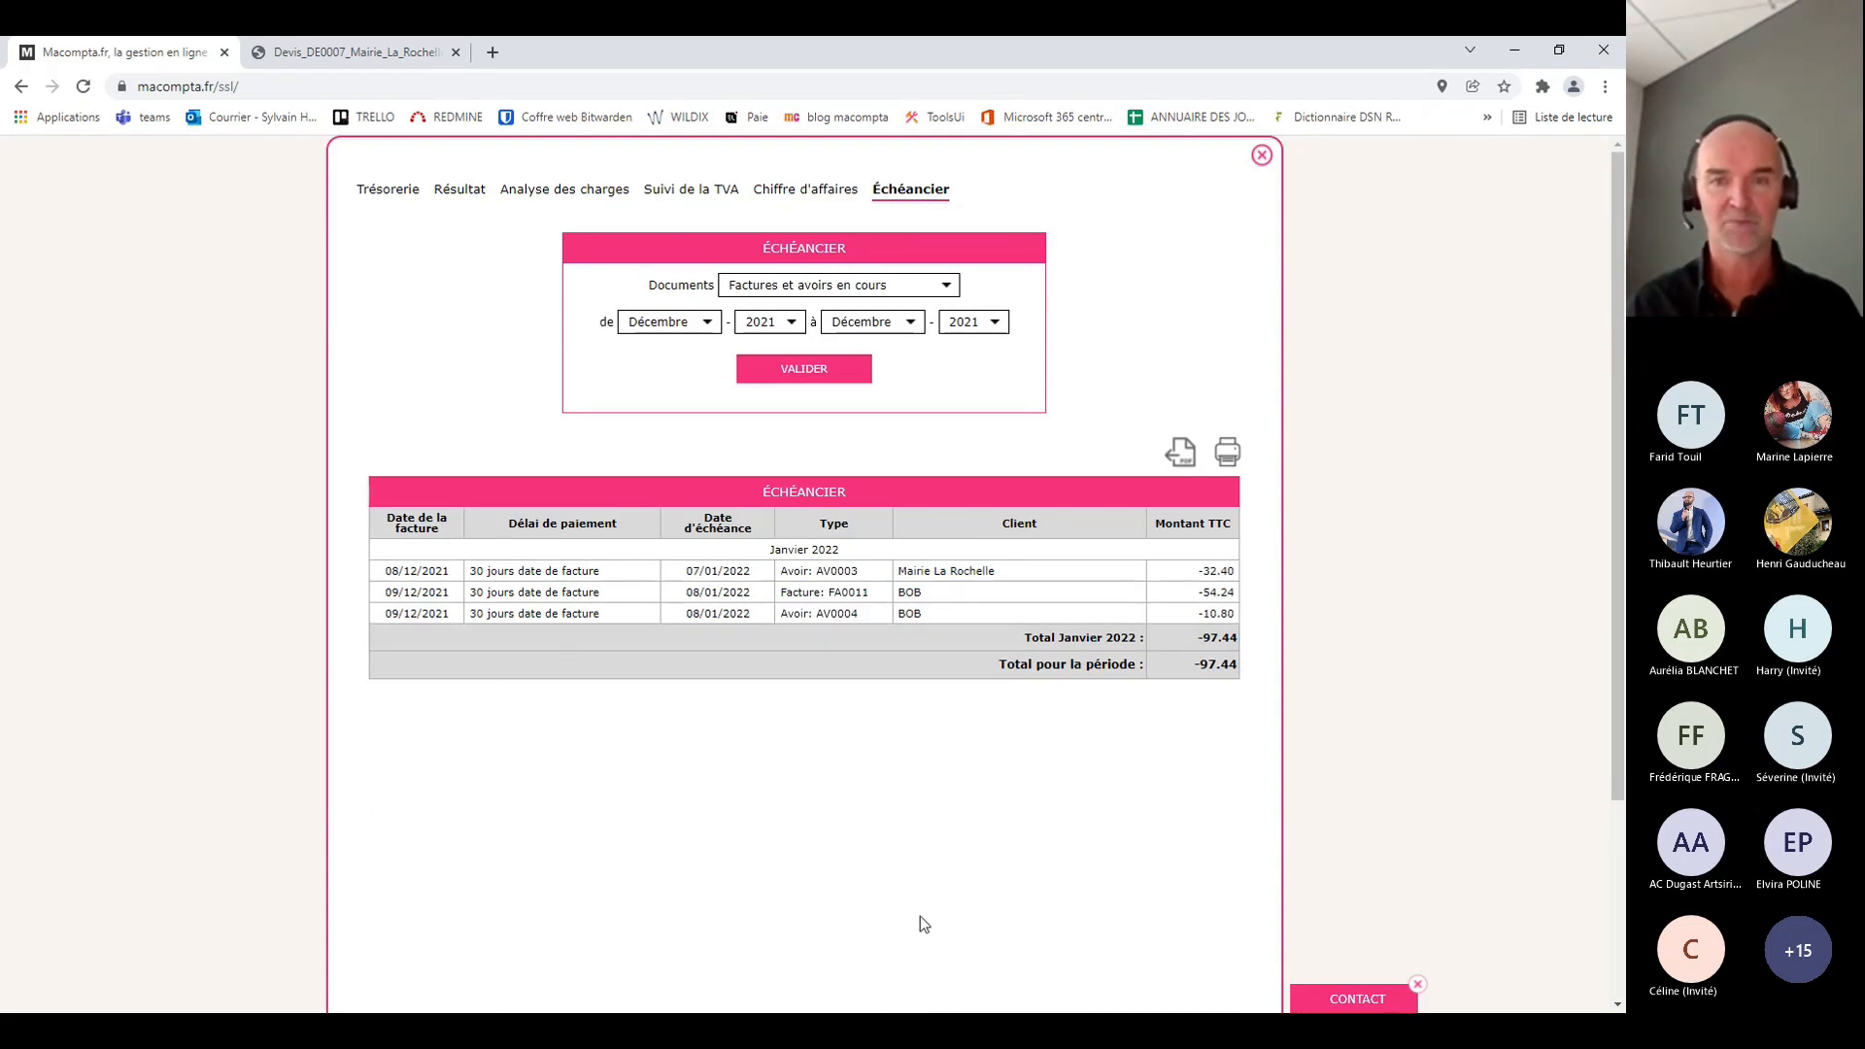
click(812, 193)
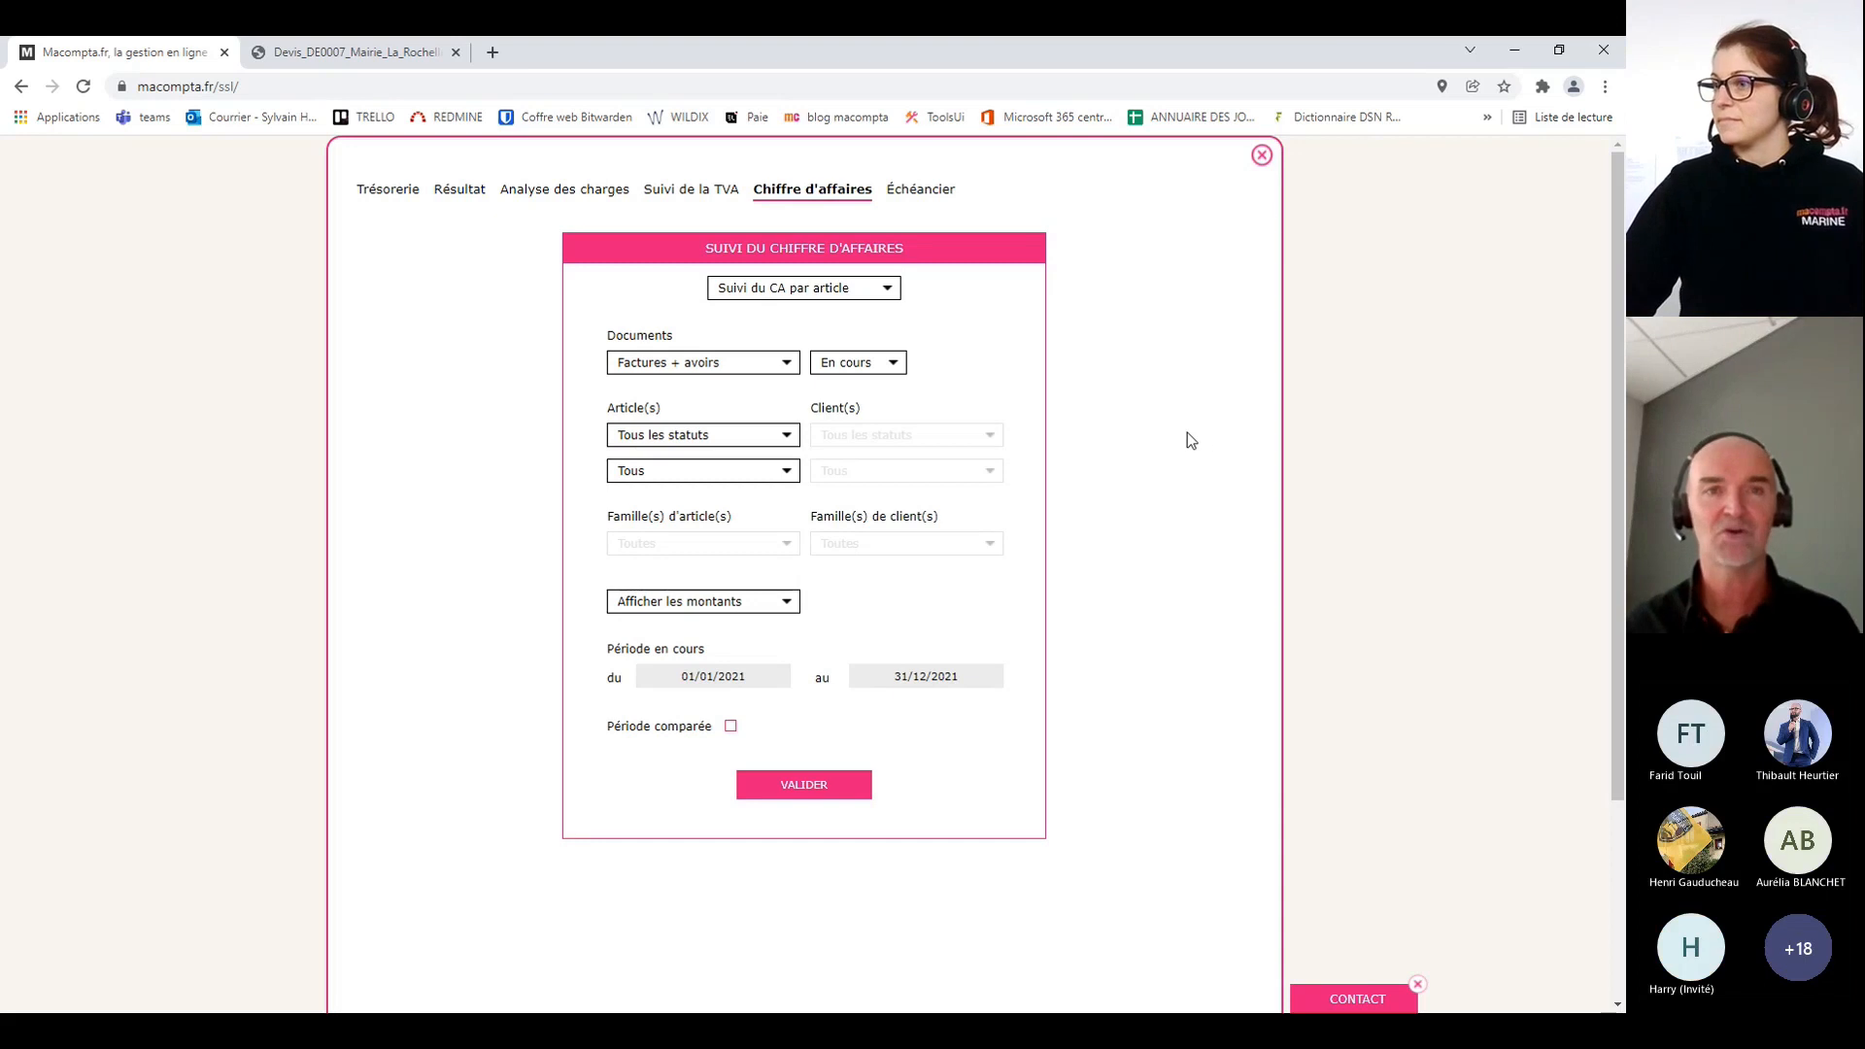
Leave revenue tracking and open the comment templates (Commentaires modèles) in the file's quote and invoicing settings
click(1262, 156)
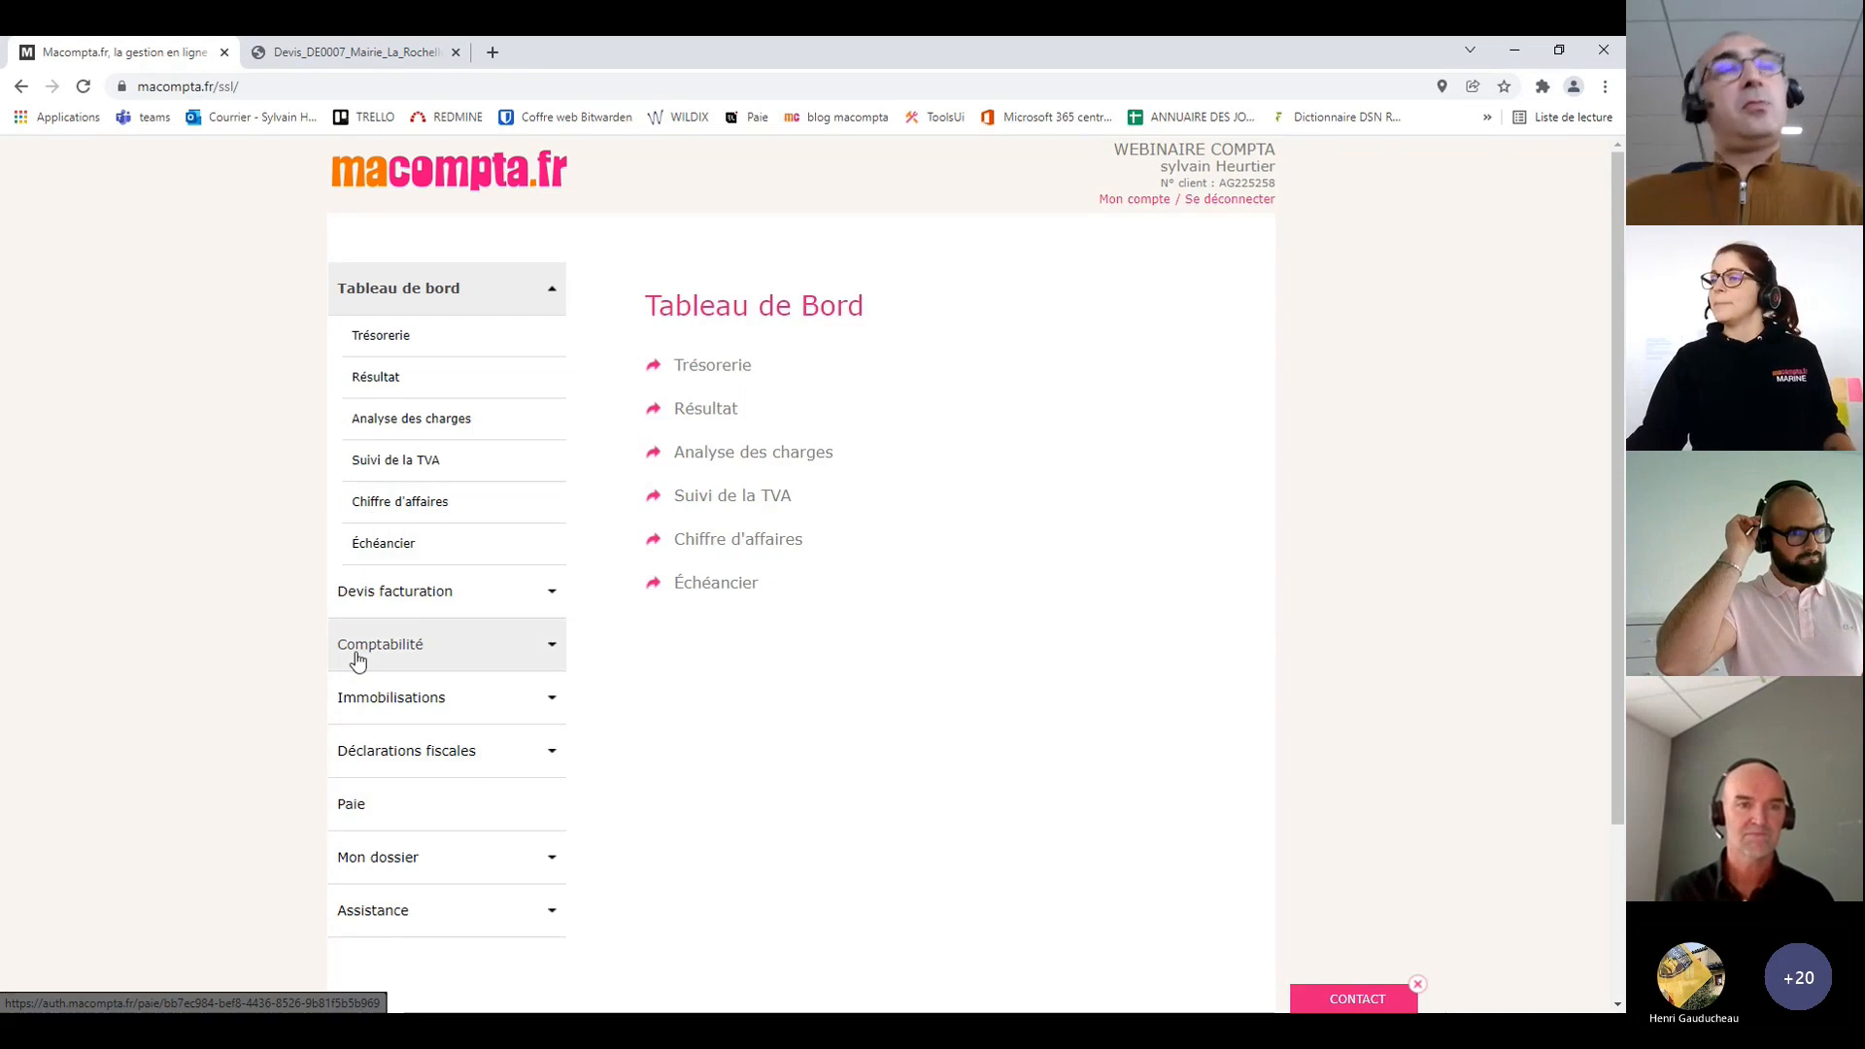
click(387, 596)
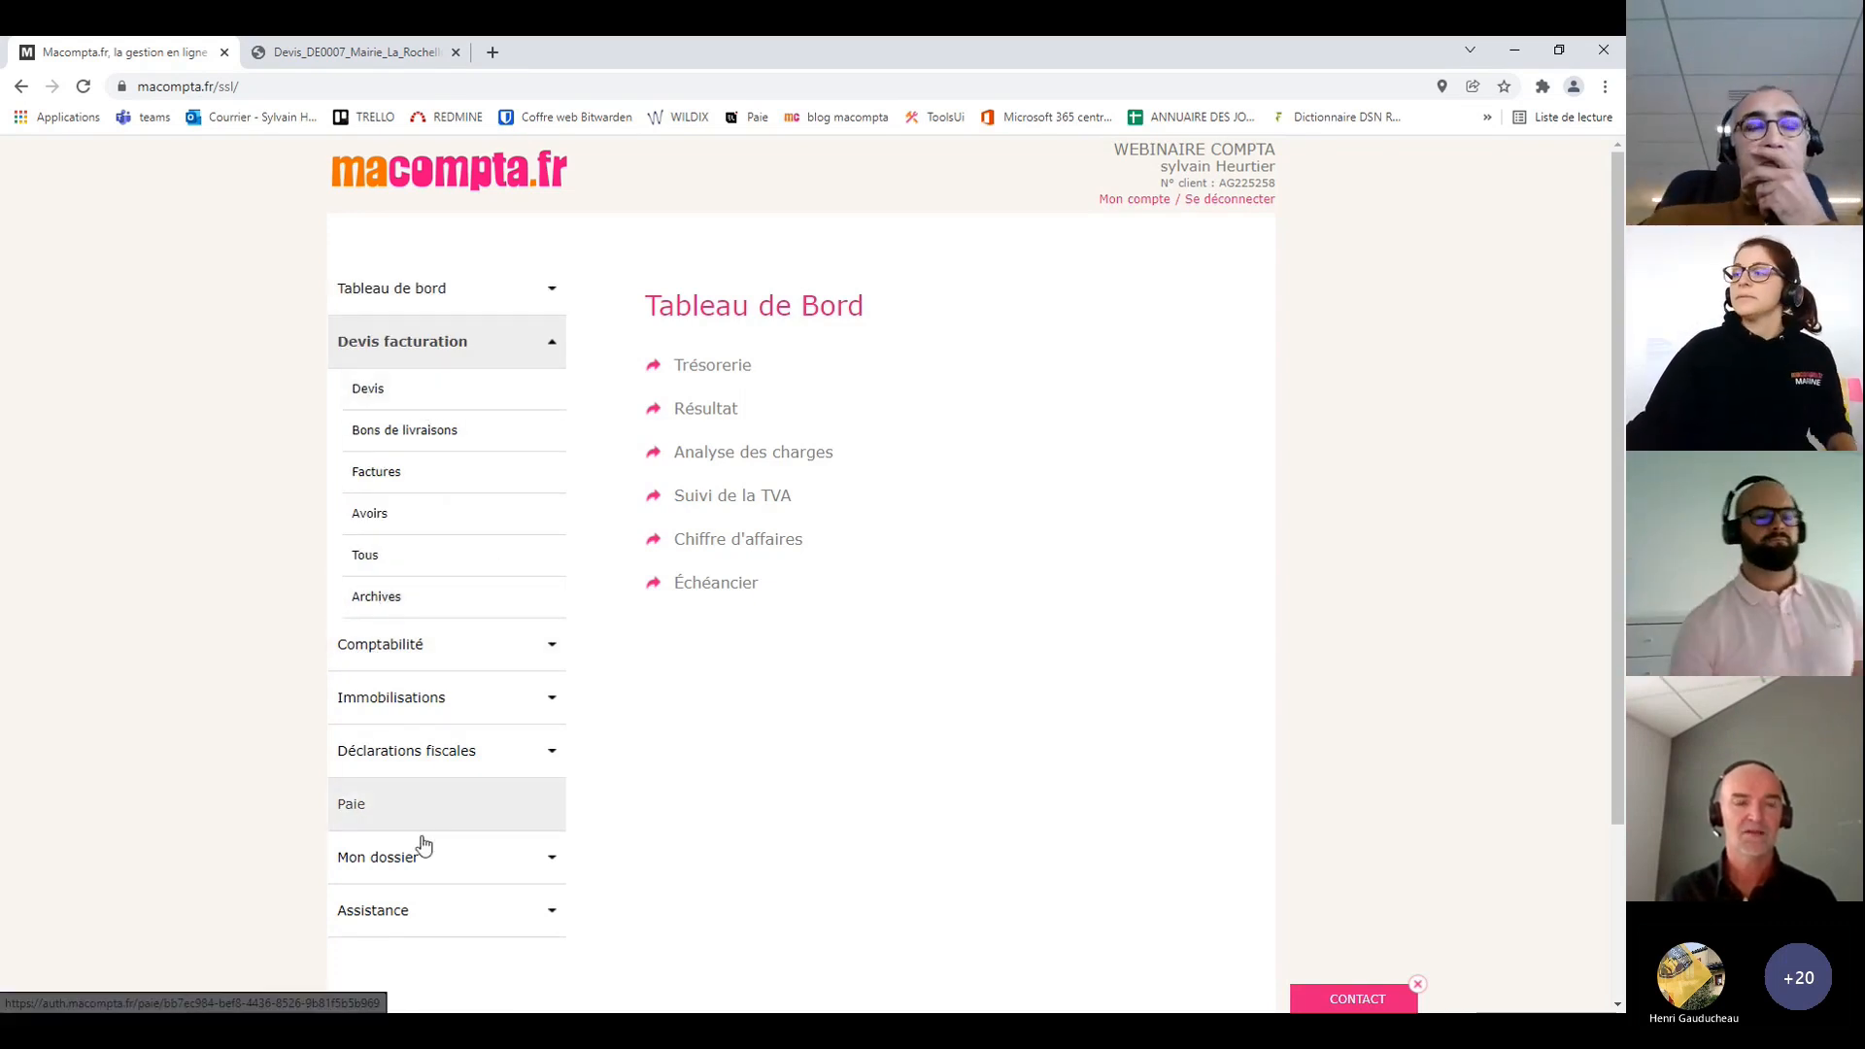
click(402, 863)
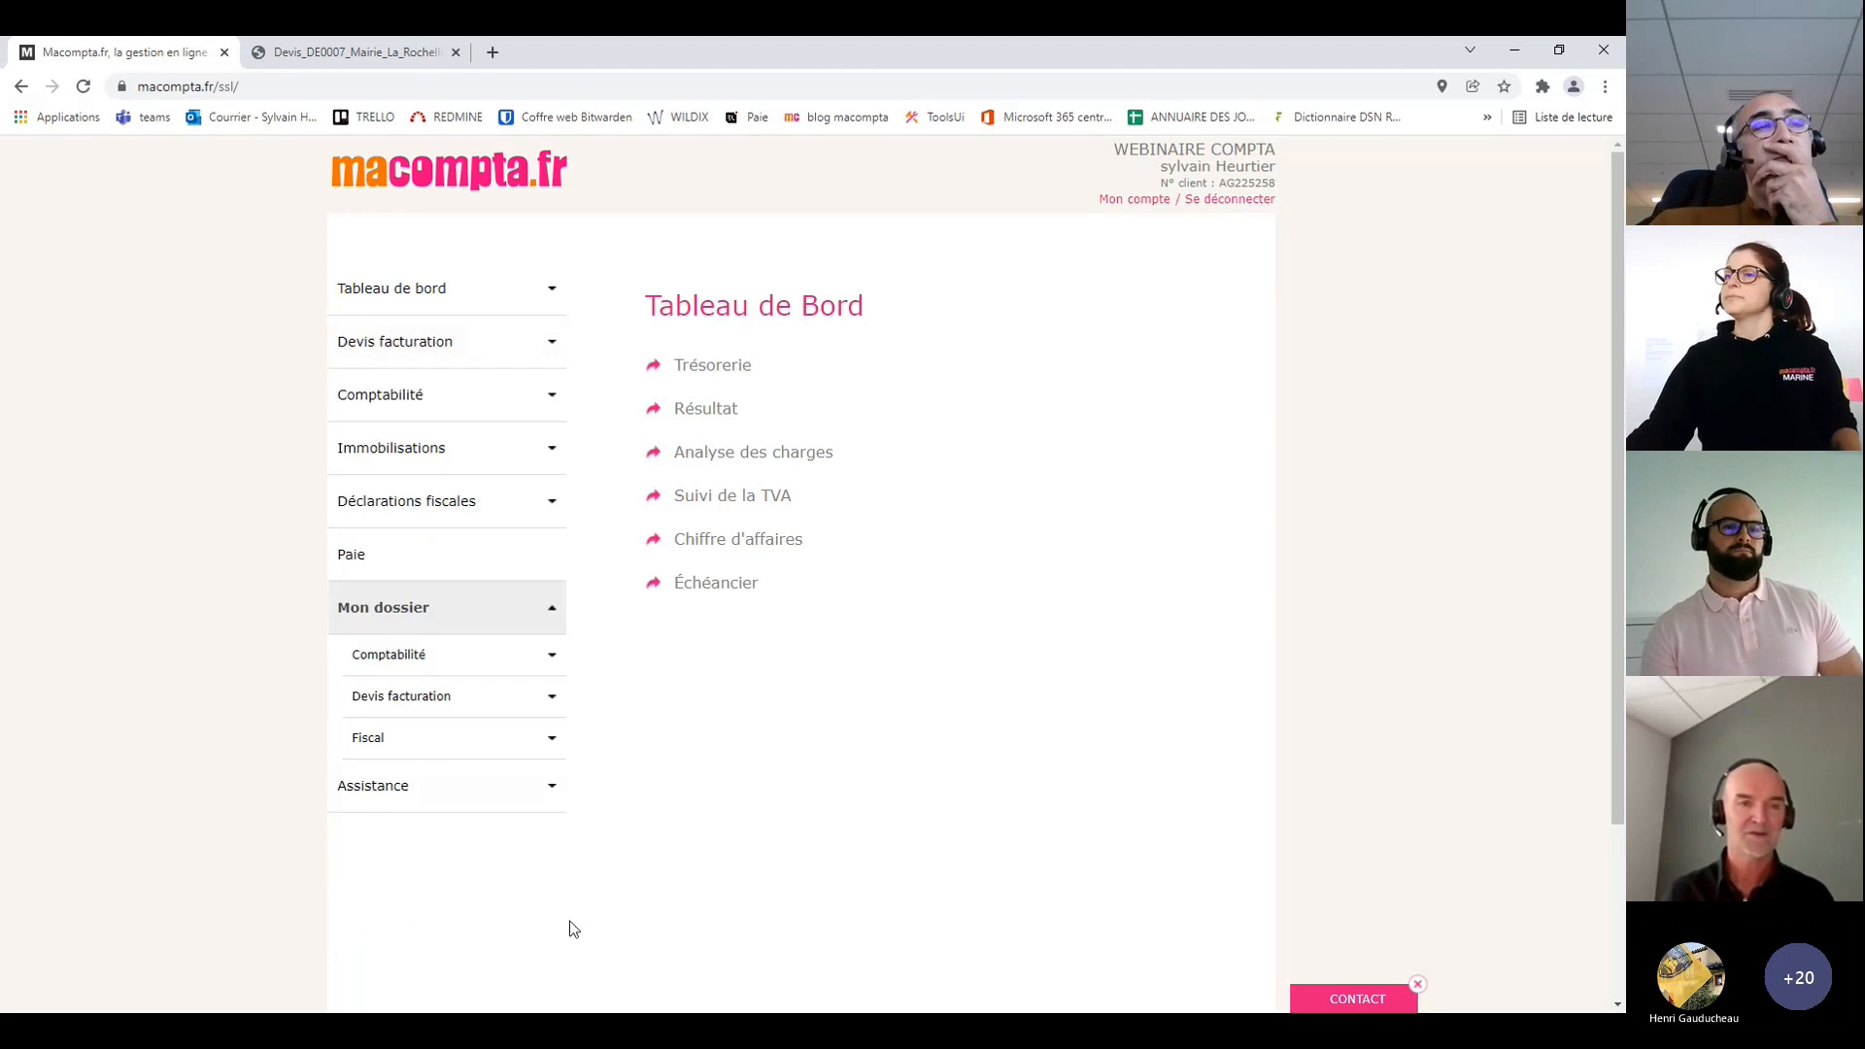
click(403, 698)
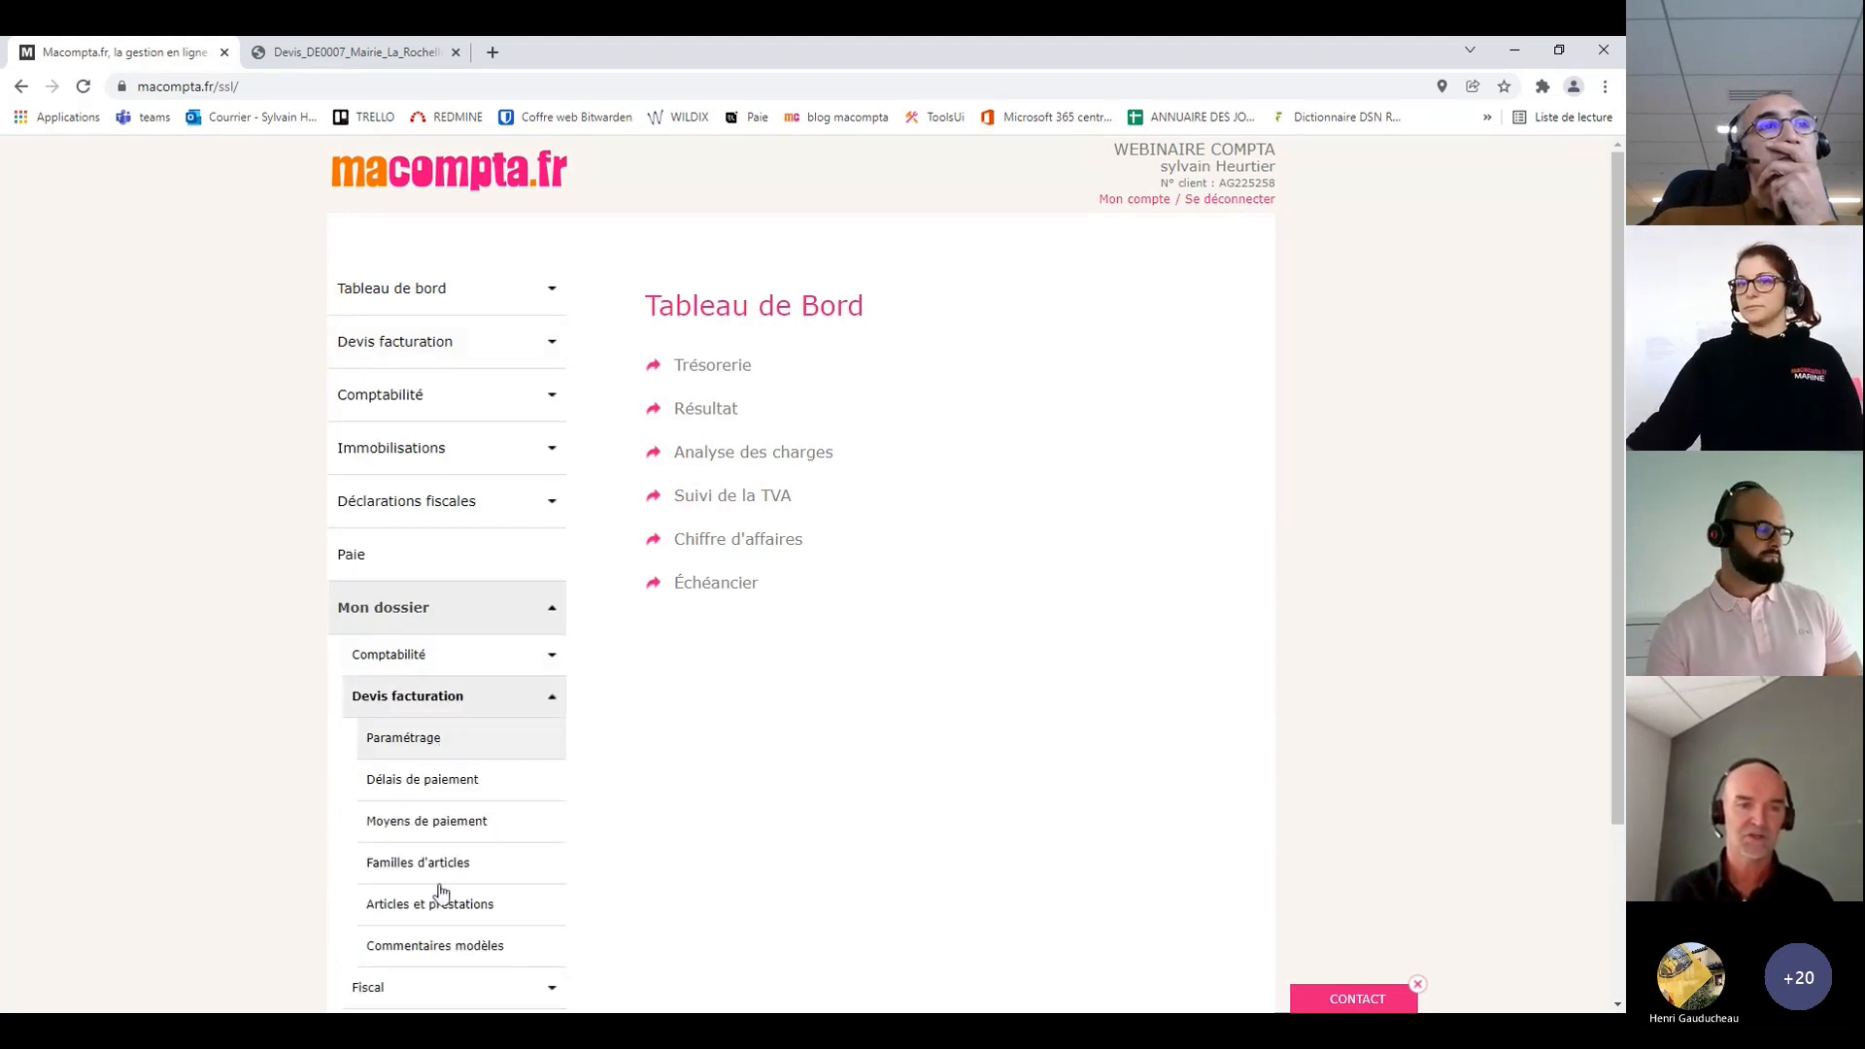
click(447, 948)
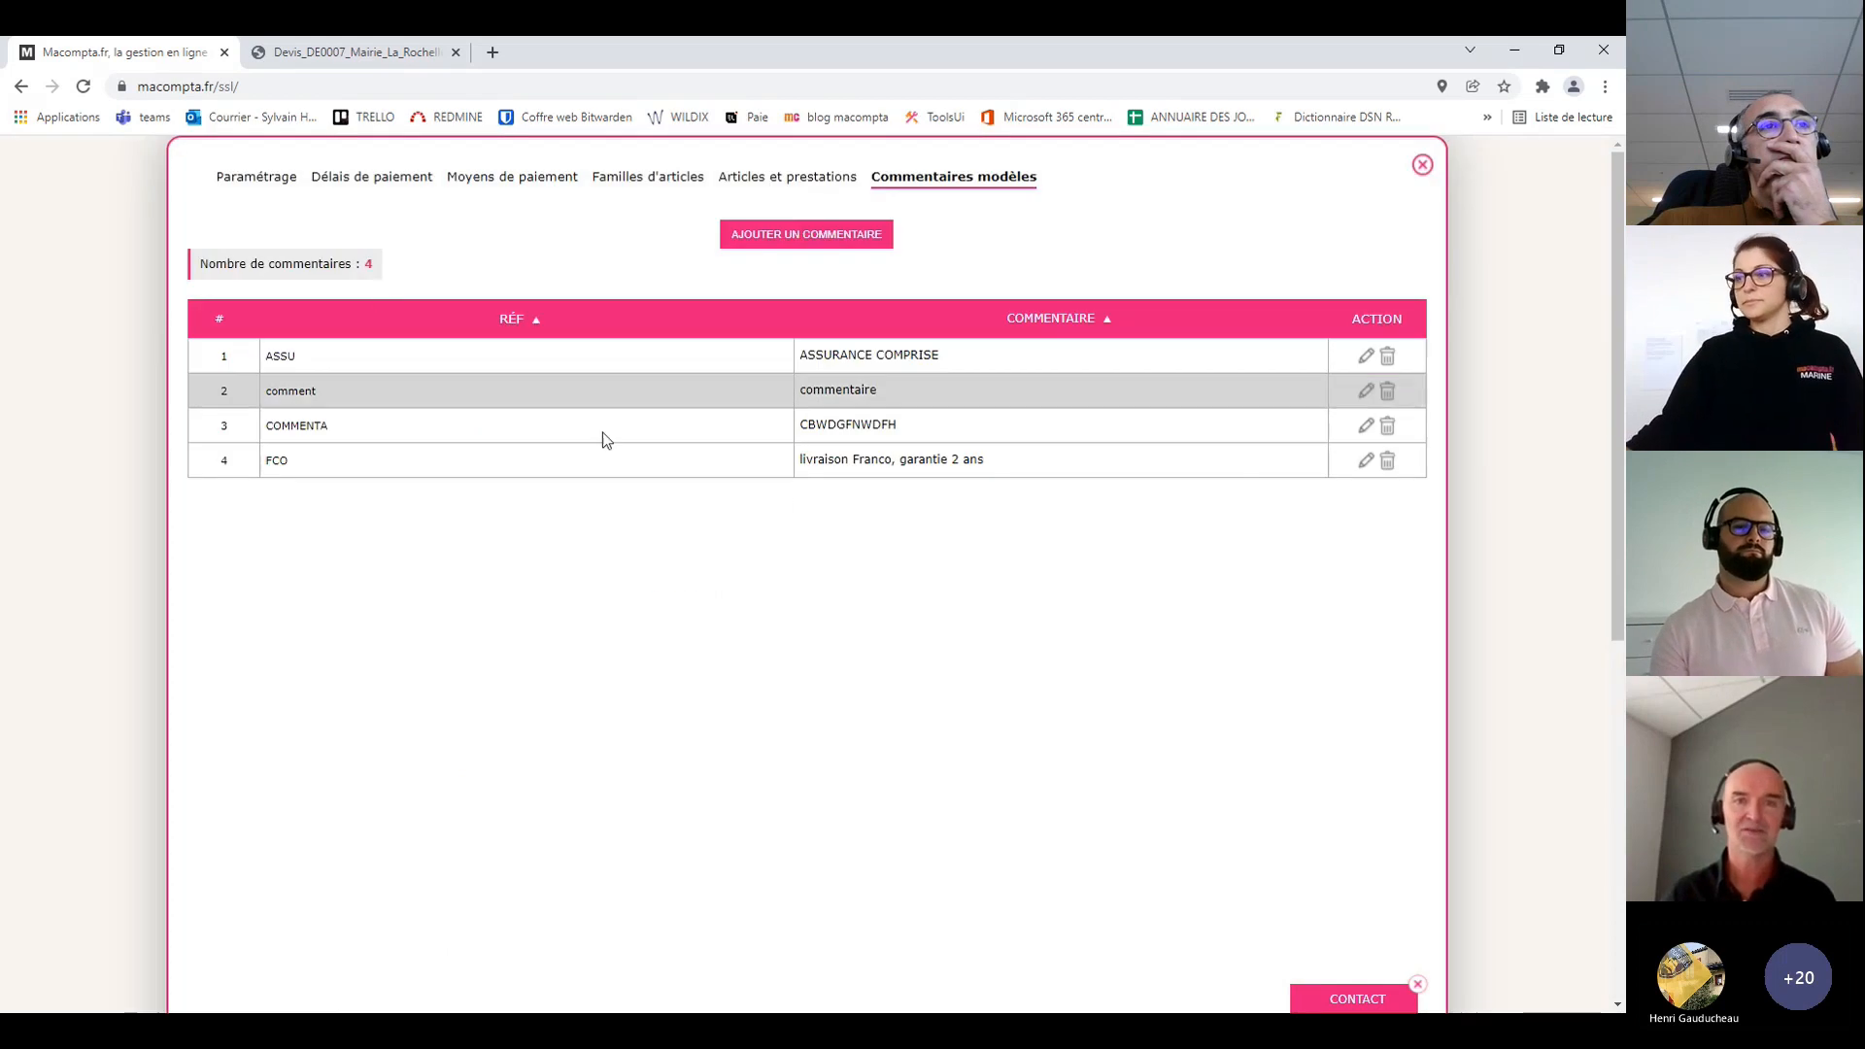
Add the lines "WBWDFBDF" and "WDFG WDRG" to the ASSU comment template, save it and close the templates
click(1367, 358)
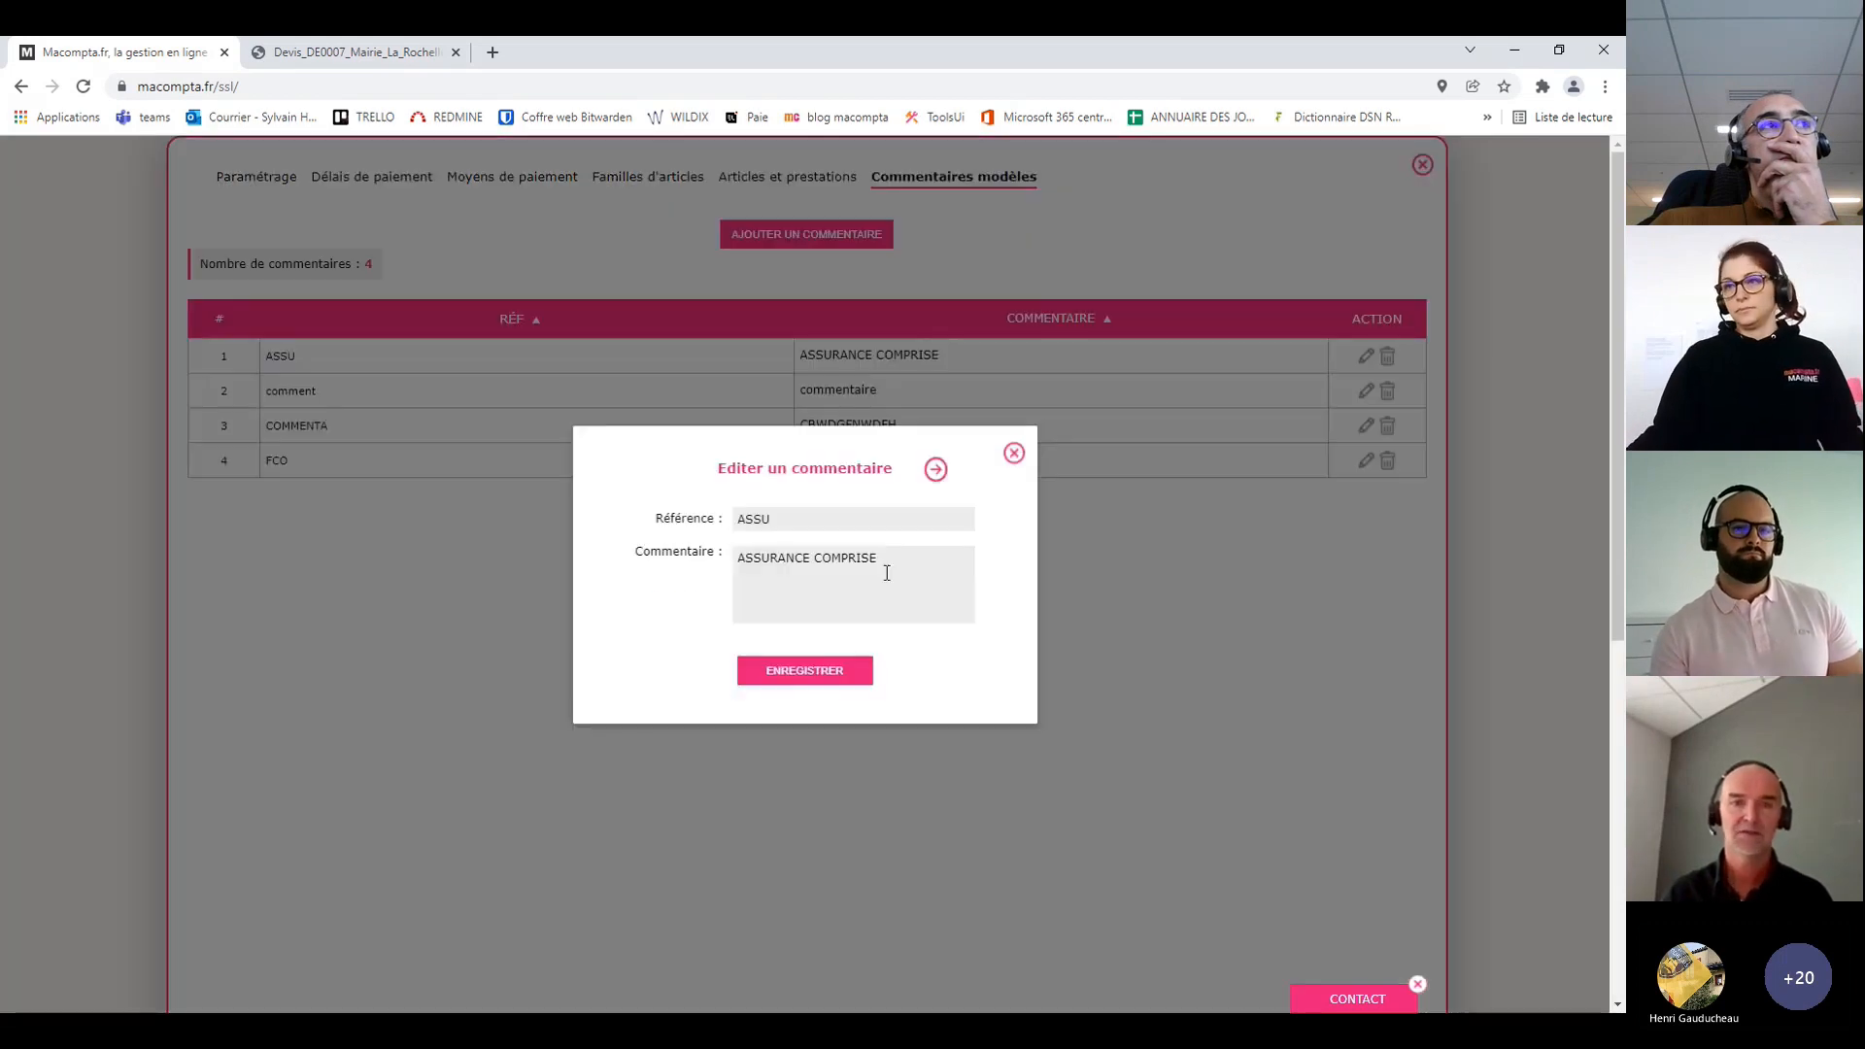
text(BWDFBDF)
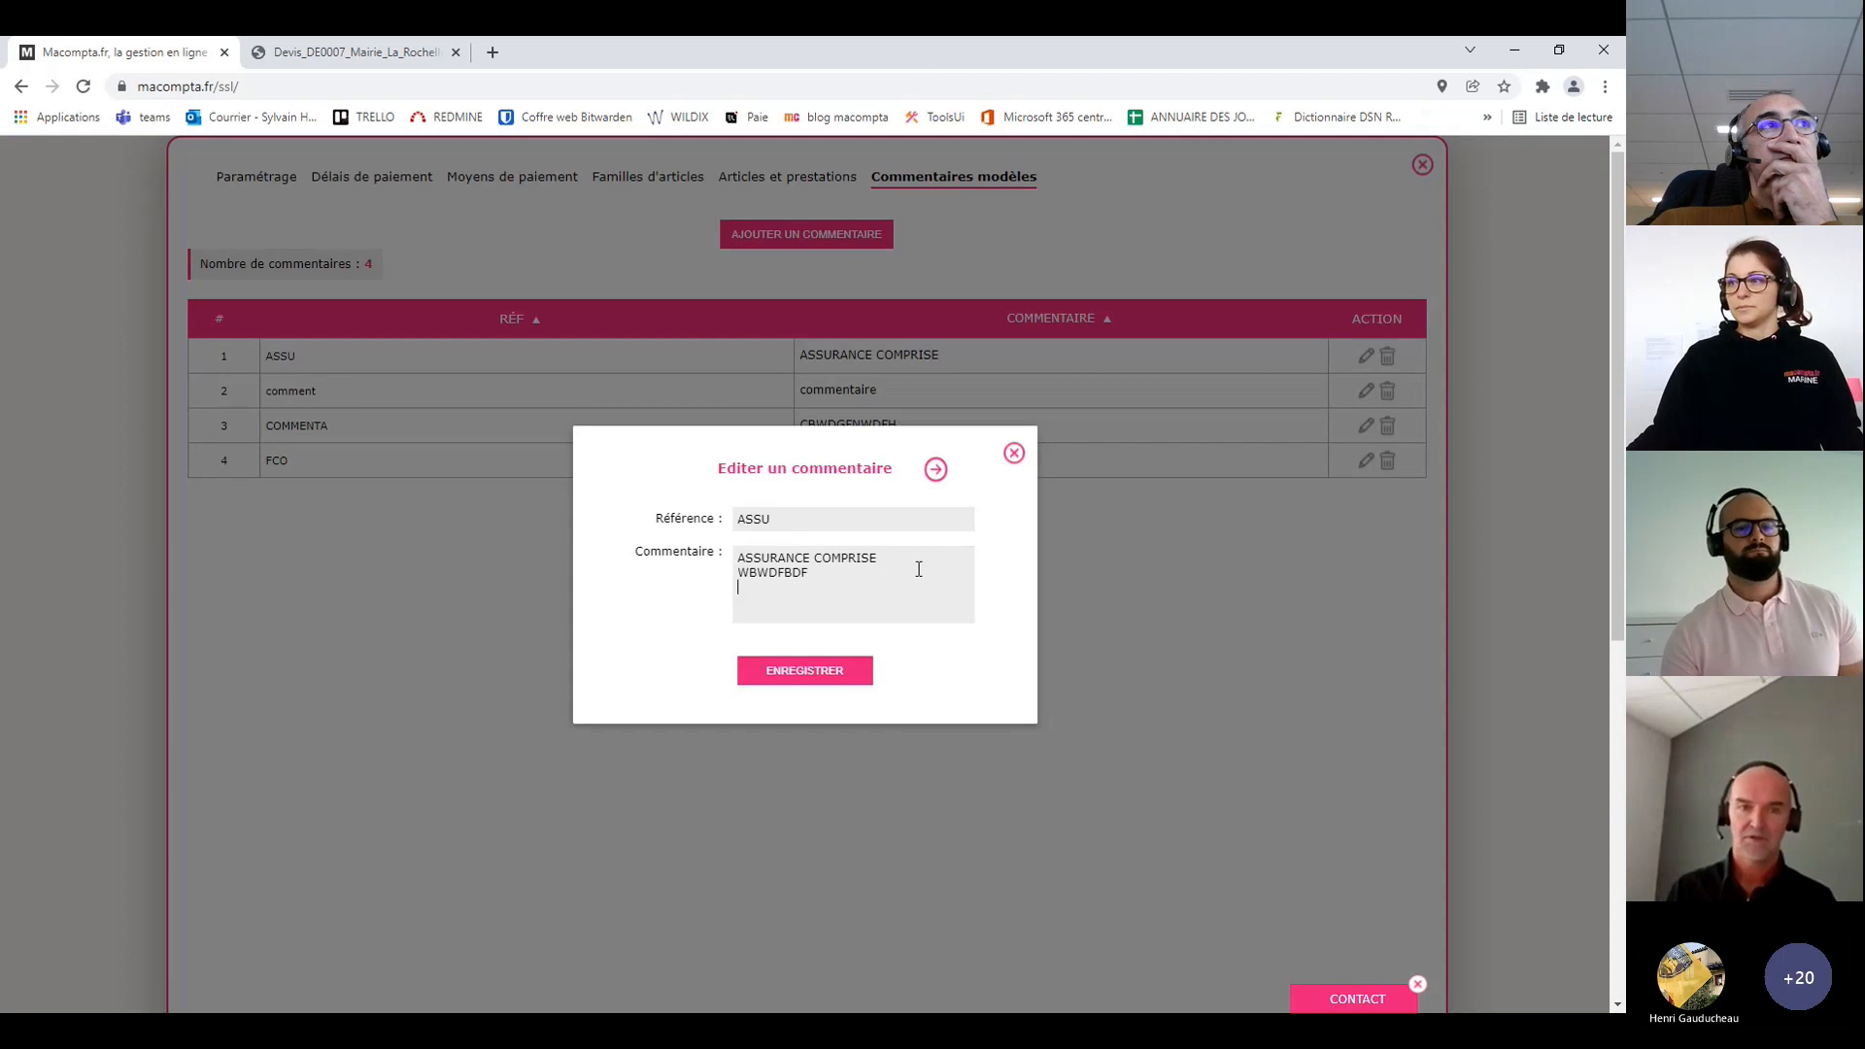
key(Return)
text(WDFG WDRG)
click(828, 670)
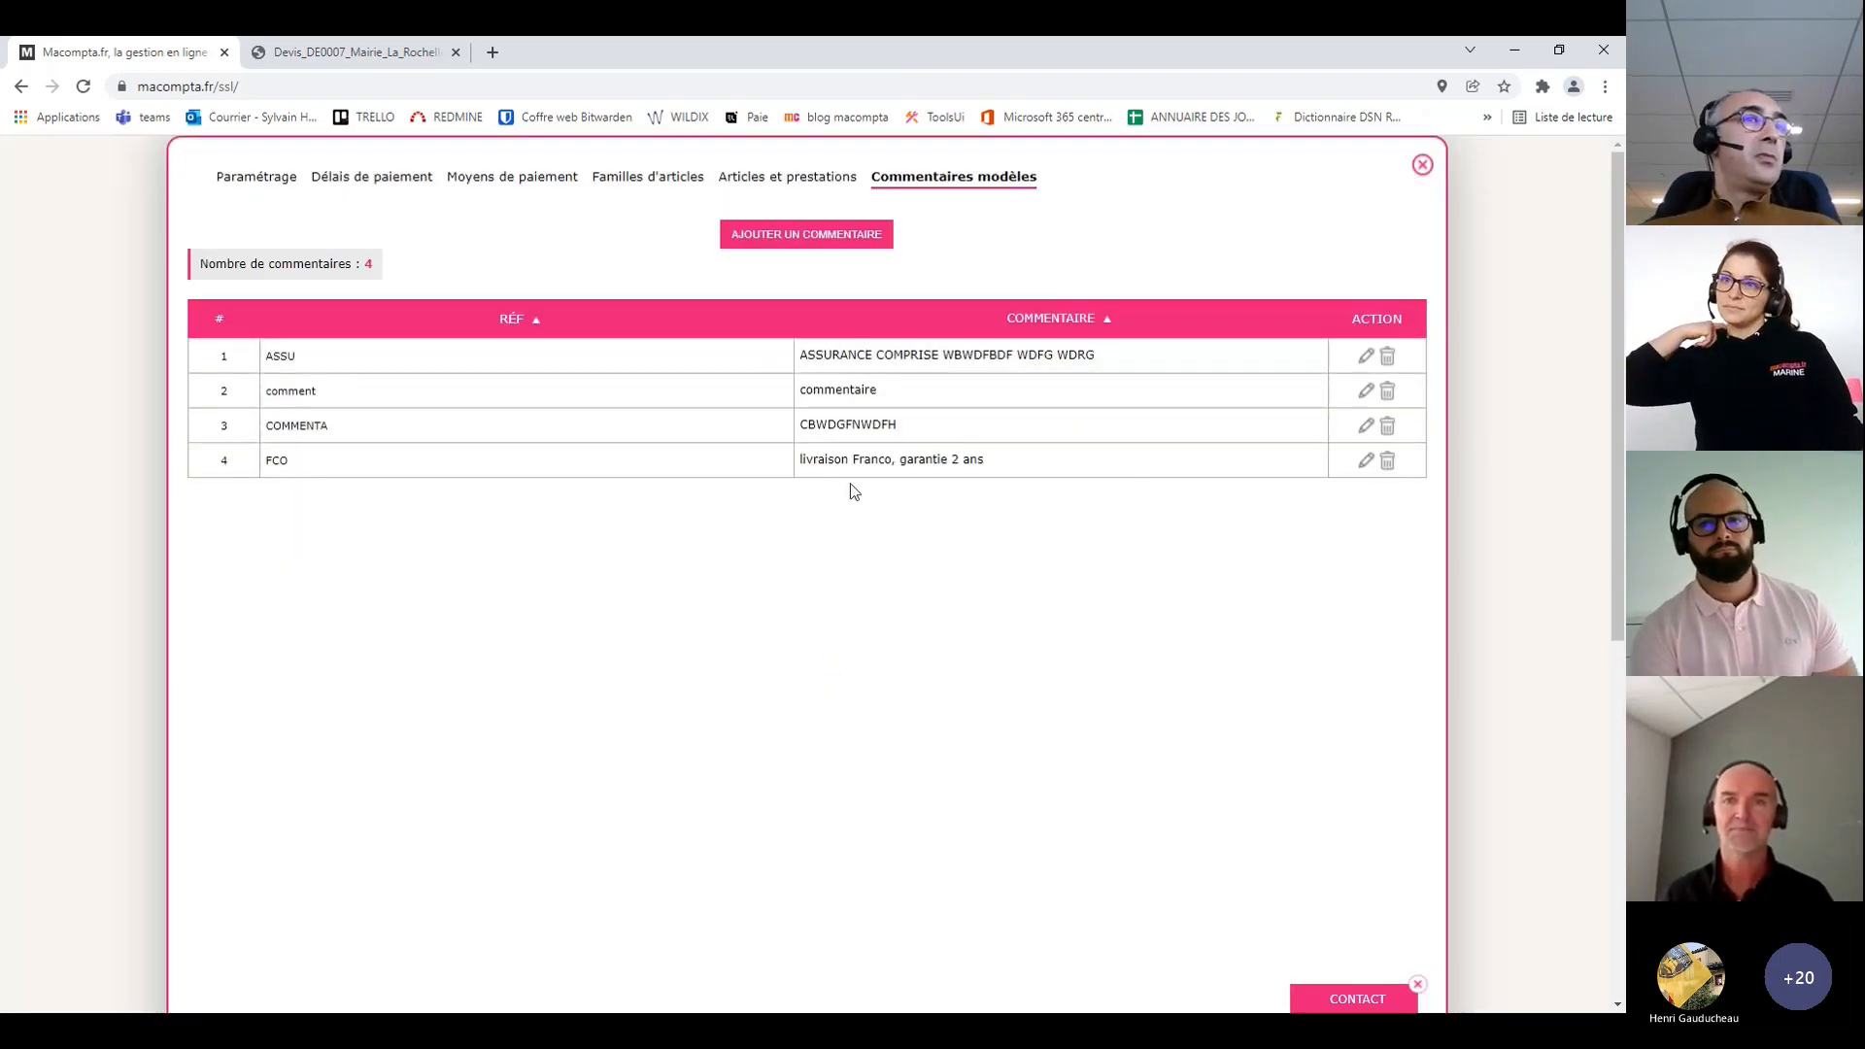
click(1422, 165)
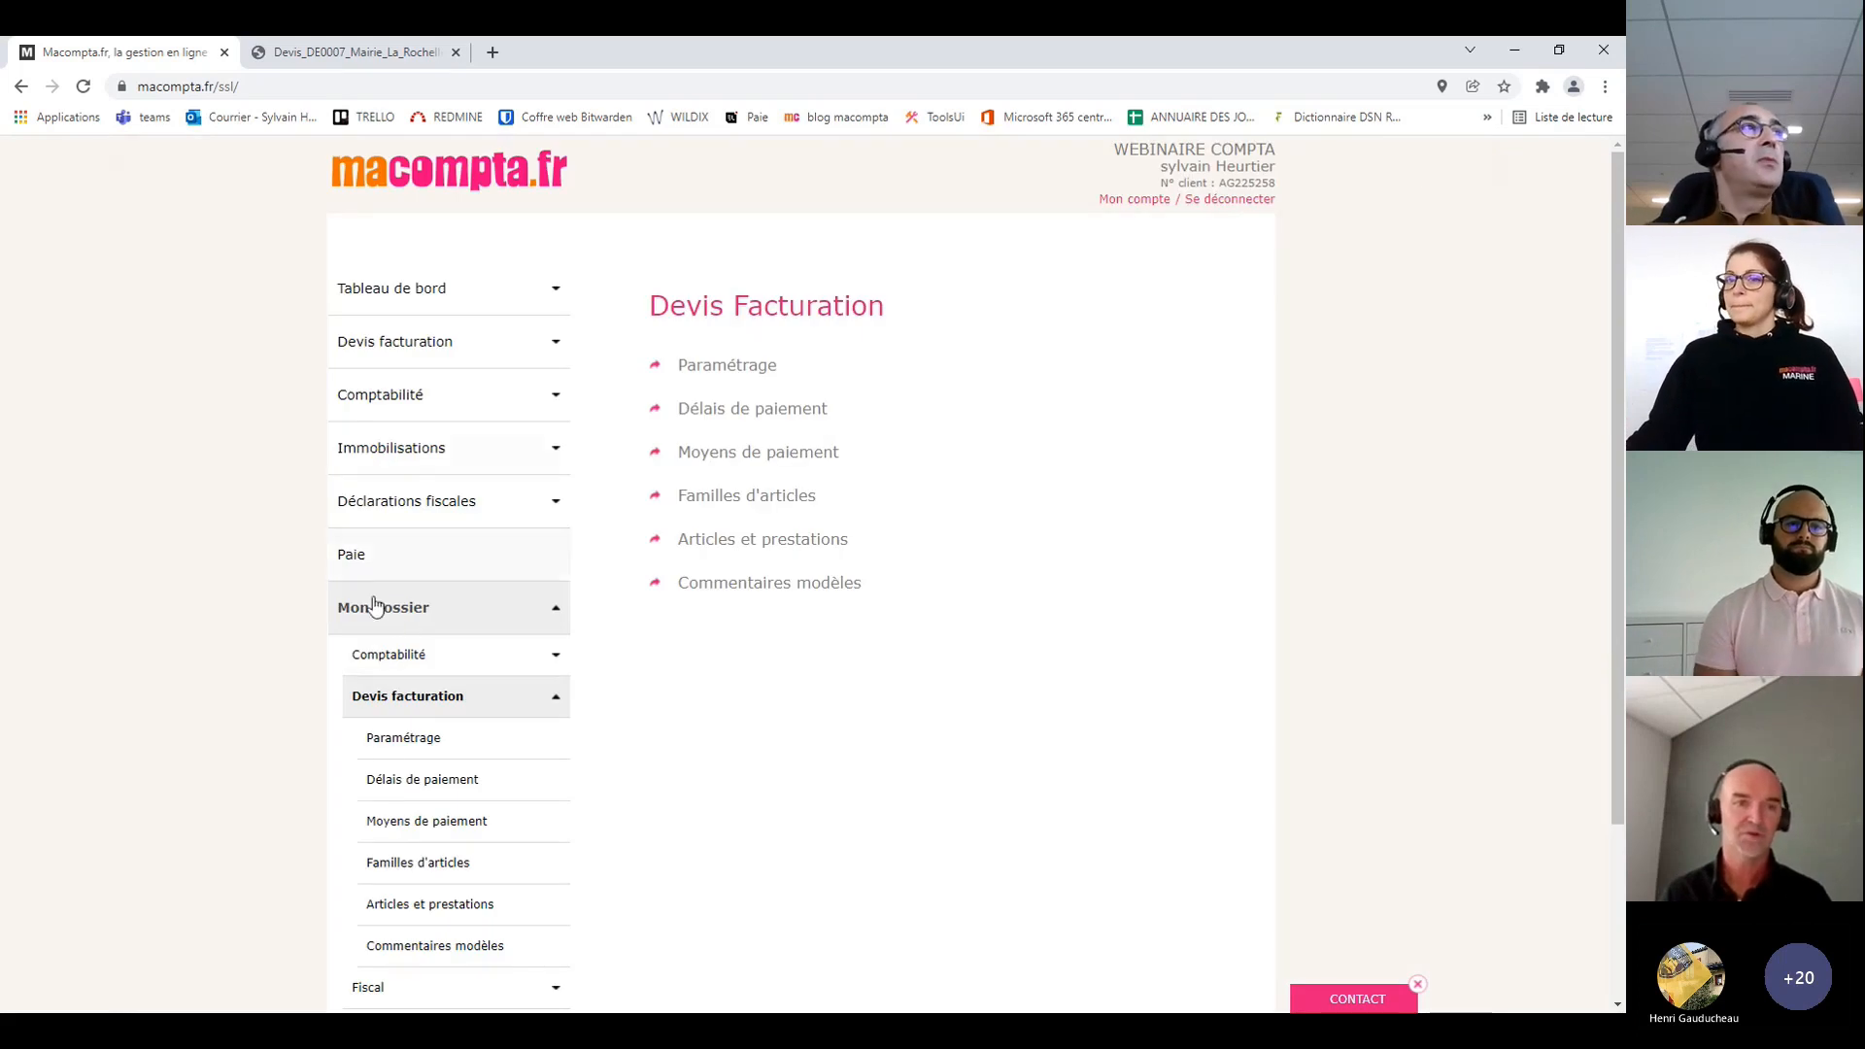
Open the ongoing quote dated 02/12/2021 for editing from the quotes list
click(388, 343)
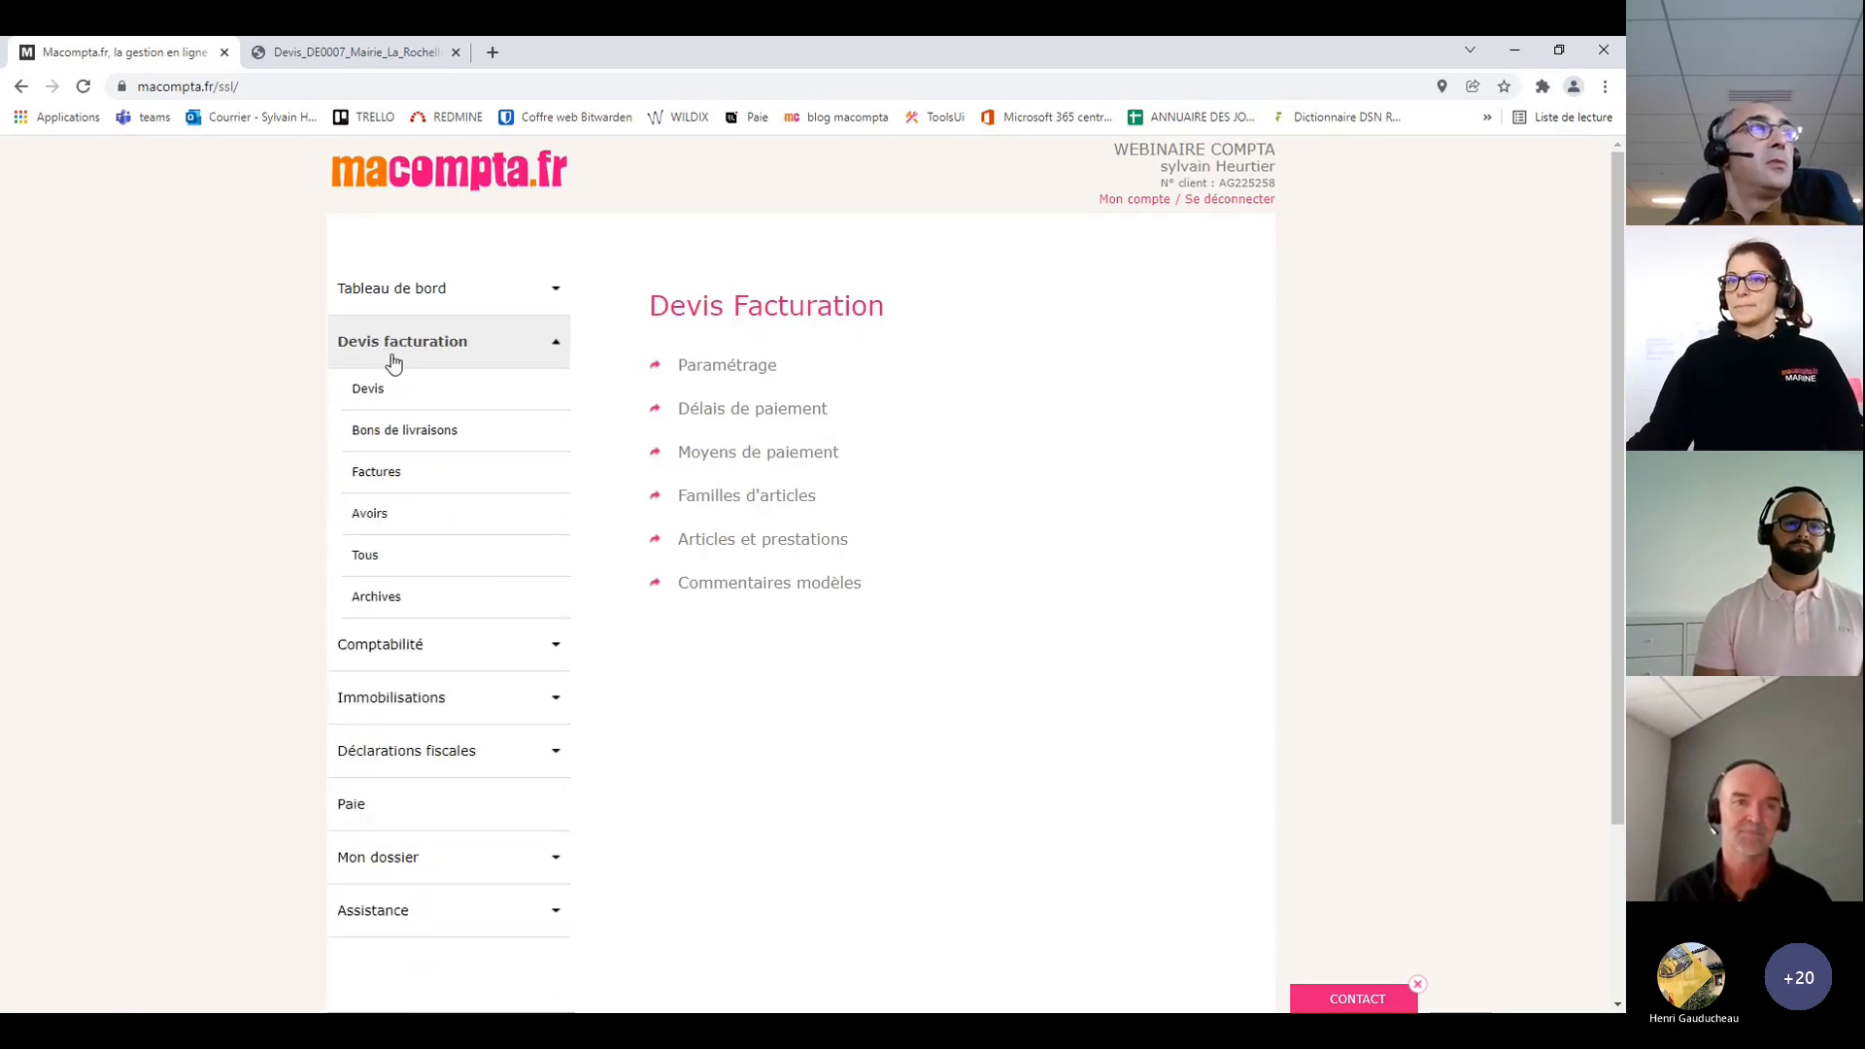
click(394, 391)
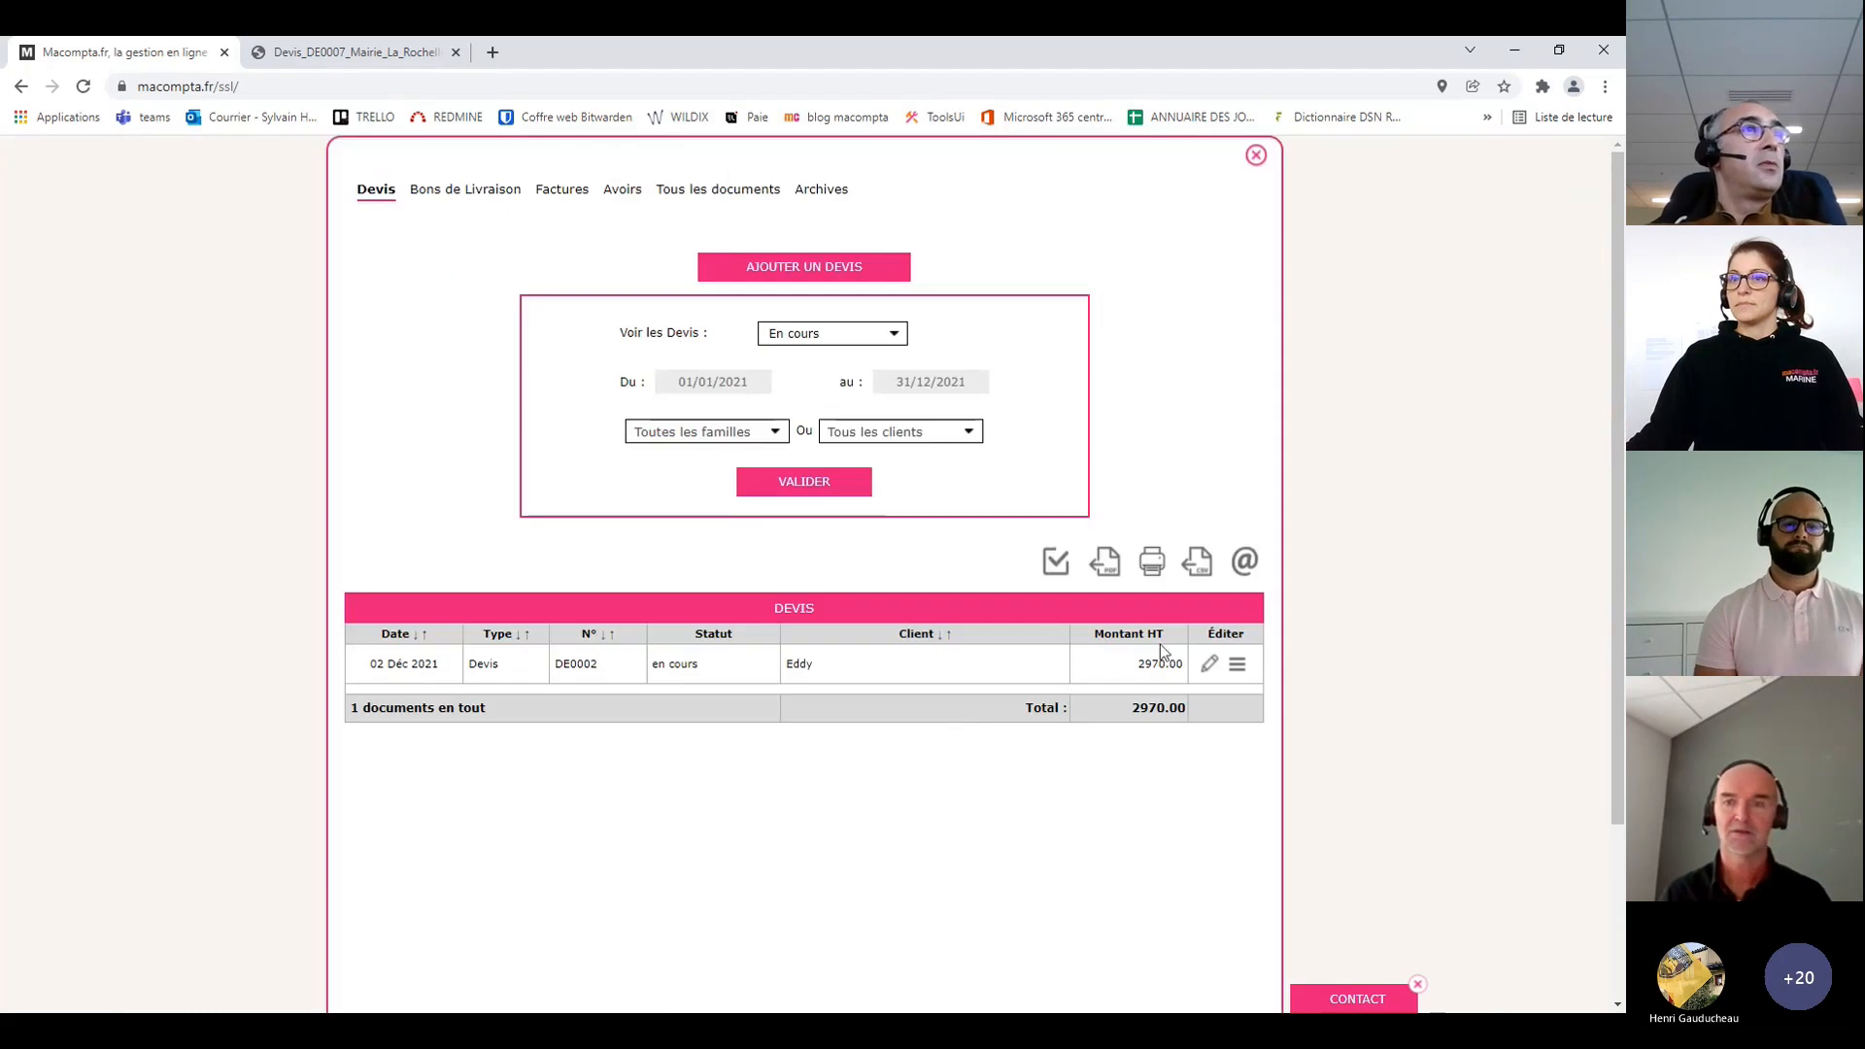
click(1205, 671)
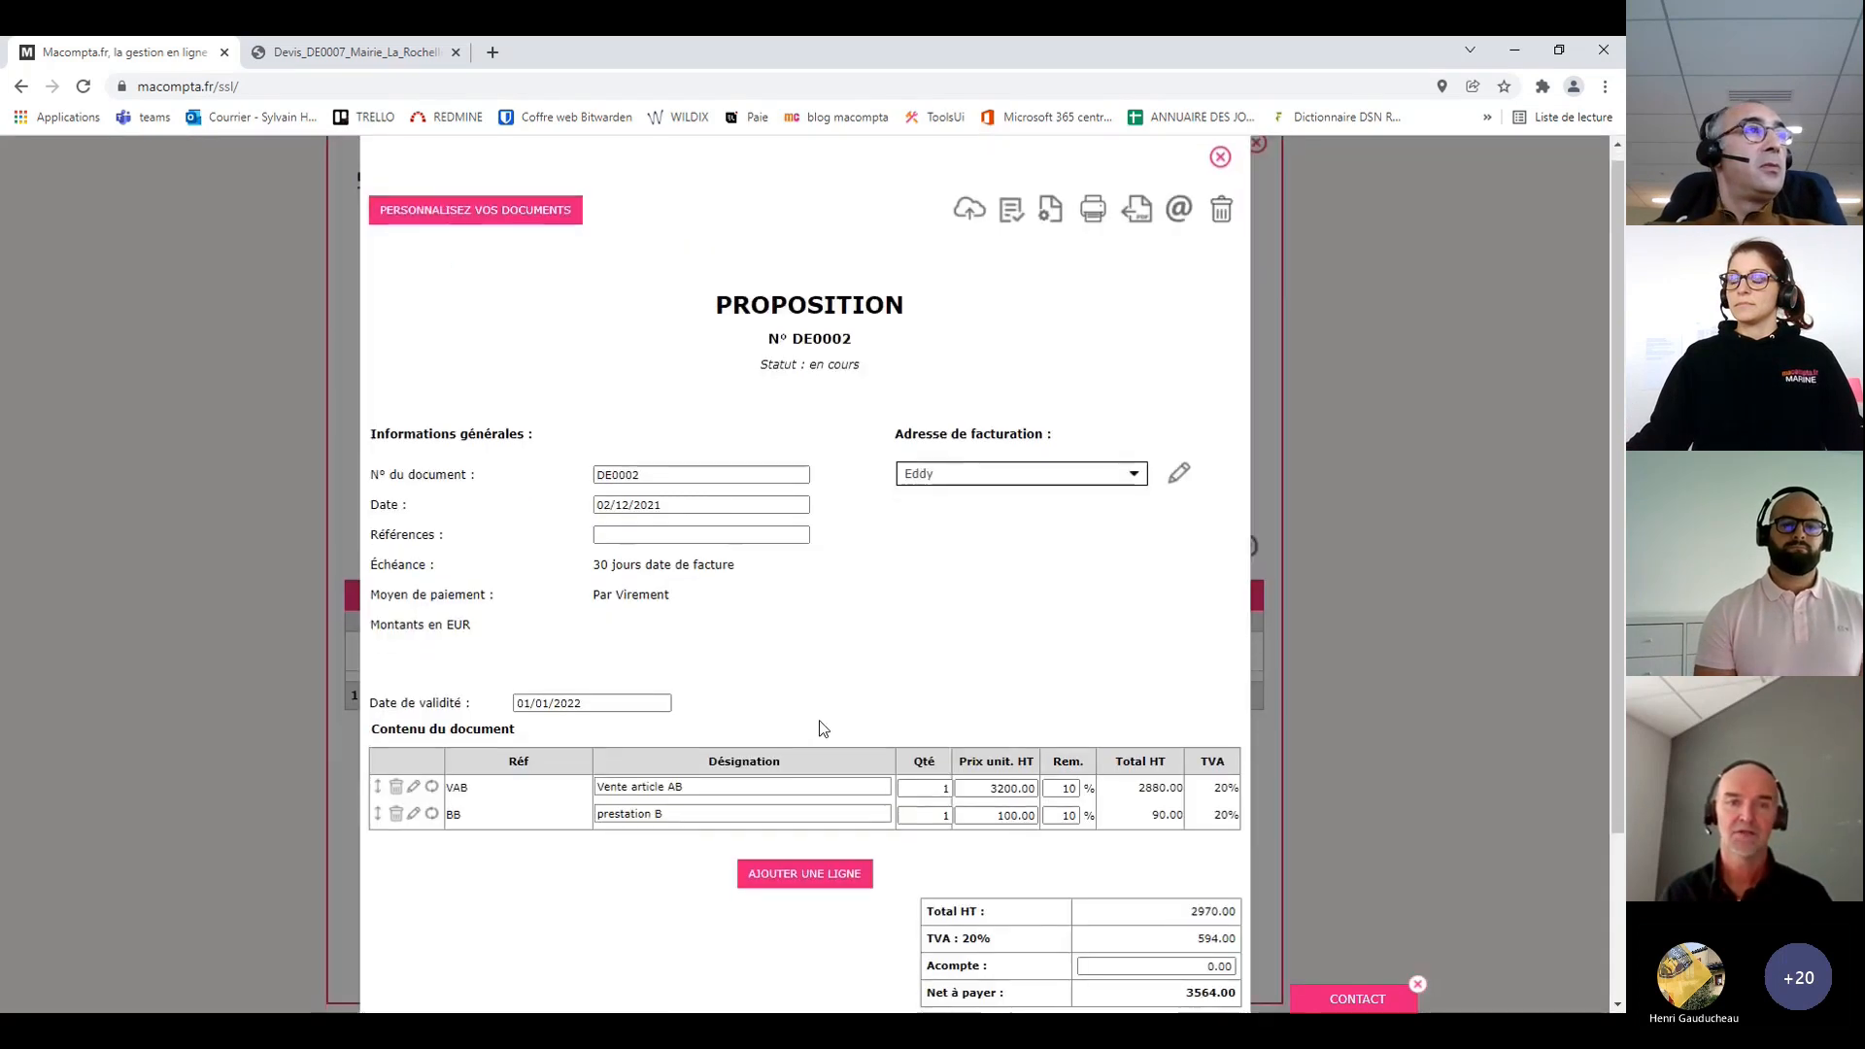
Add a free comment line to the quote reading "FGWSRG", an empty line, "SG GF", "RG ERGF" and "QRG"
scroll(778, 700, down, 3)
click(780, 660)
click(691, 632)
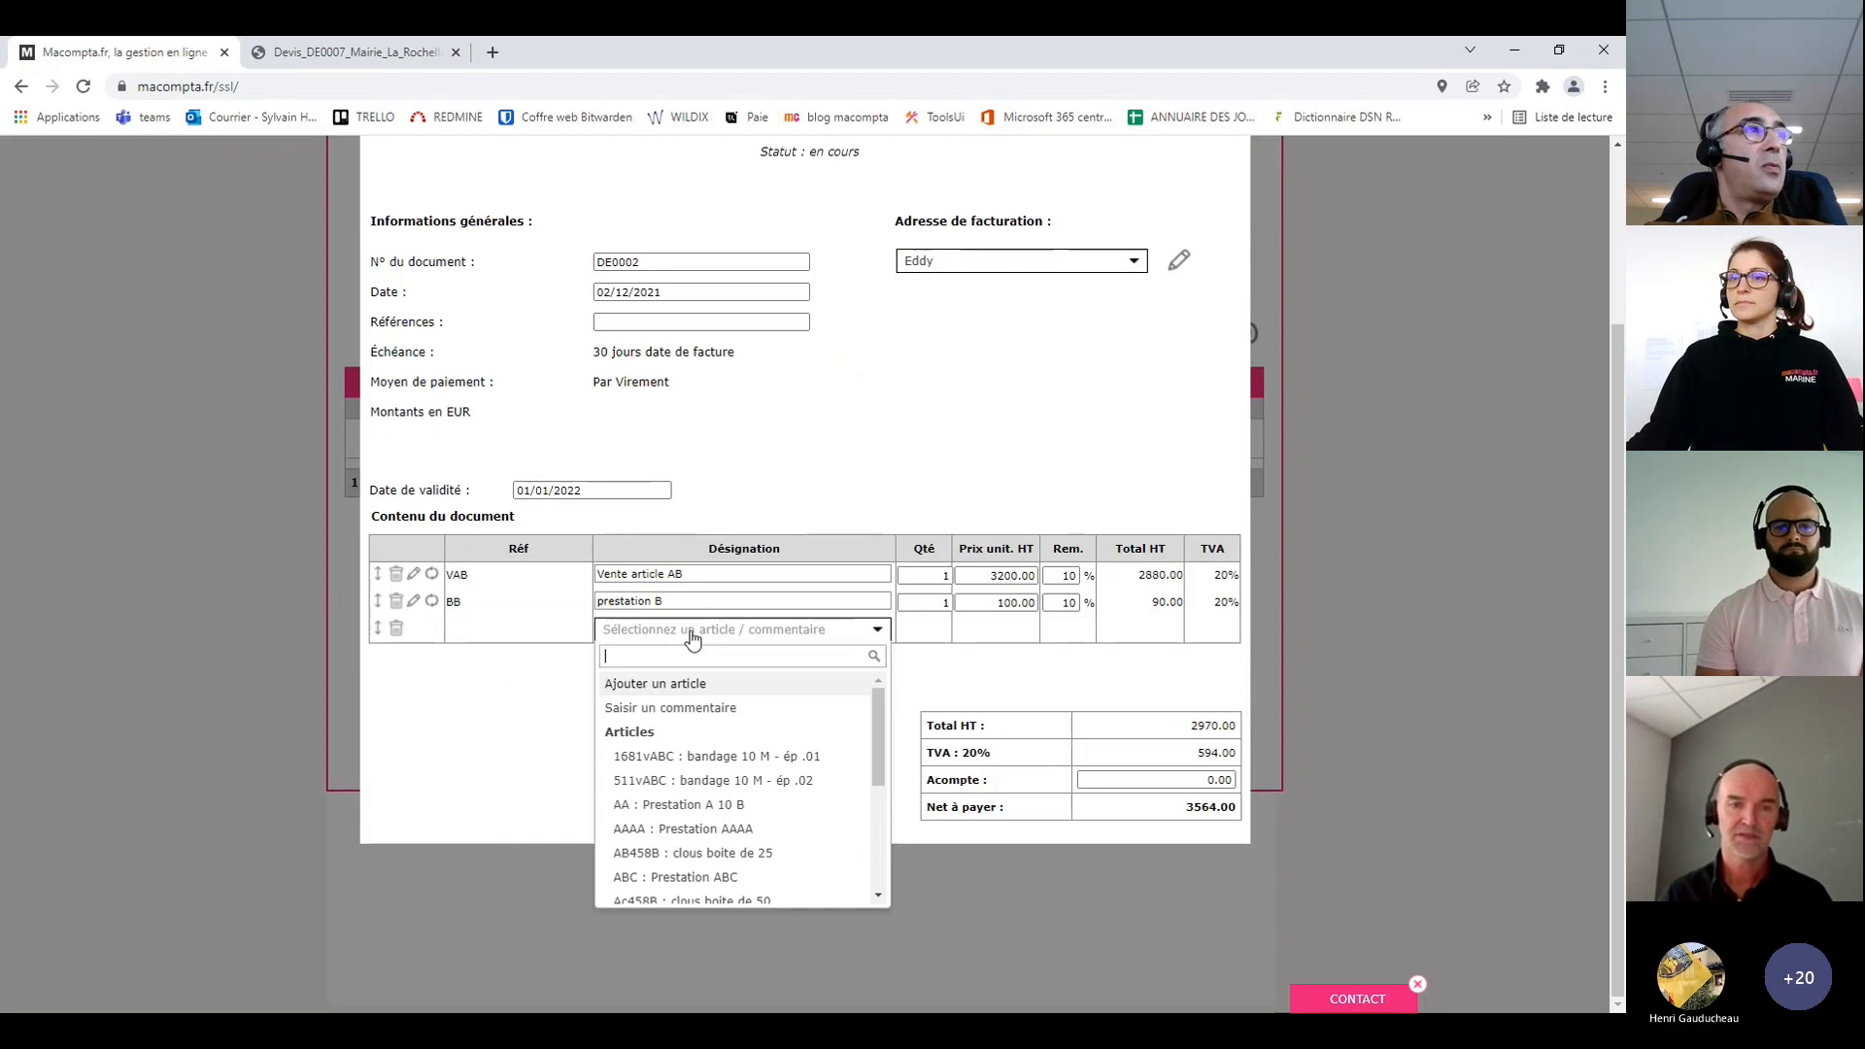
click(690, 708)
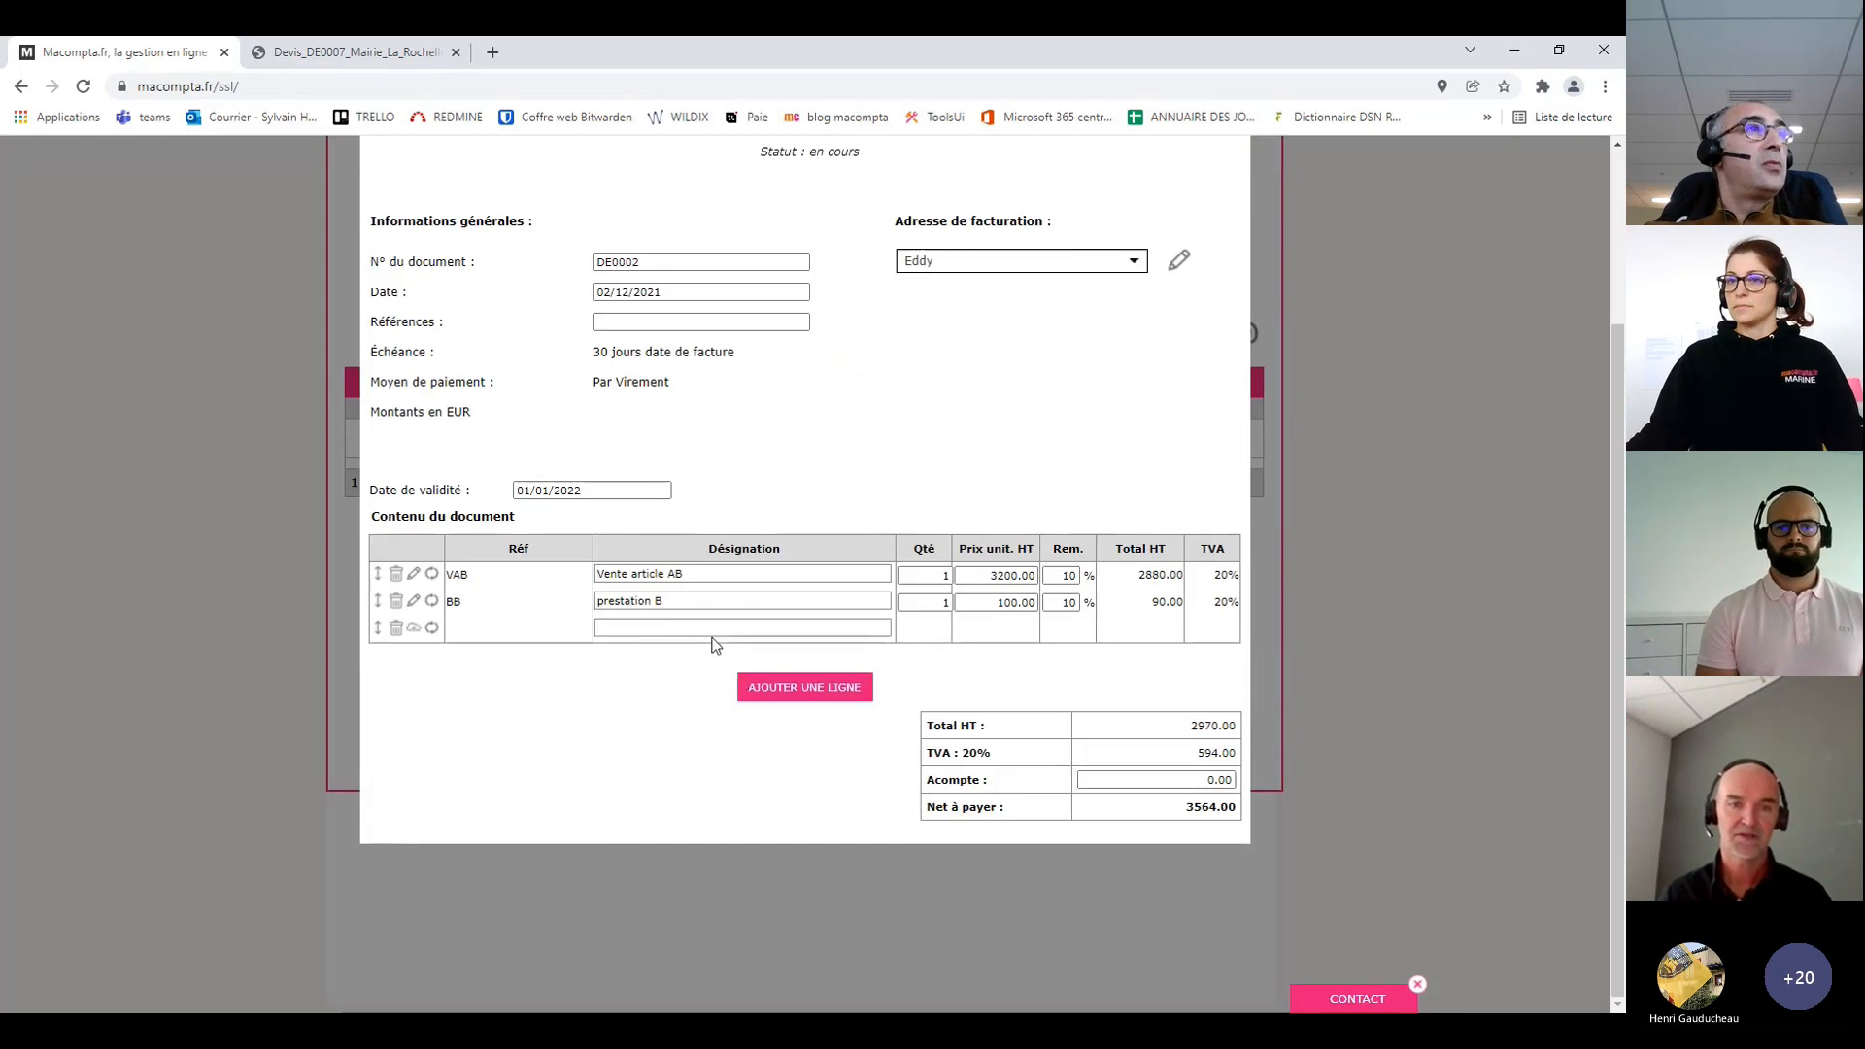
text(FGWSRG)
key(Return)
key(Return)
text(SG GF)
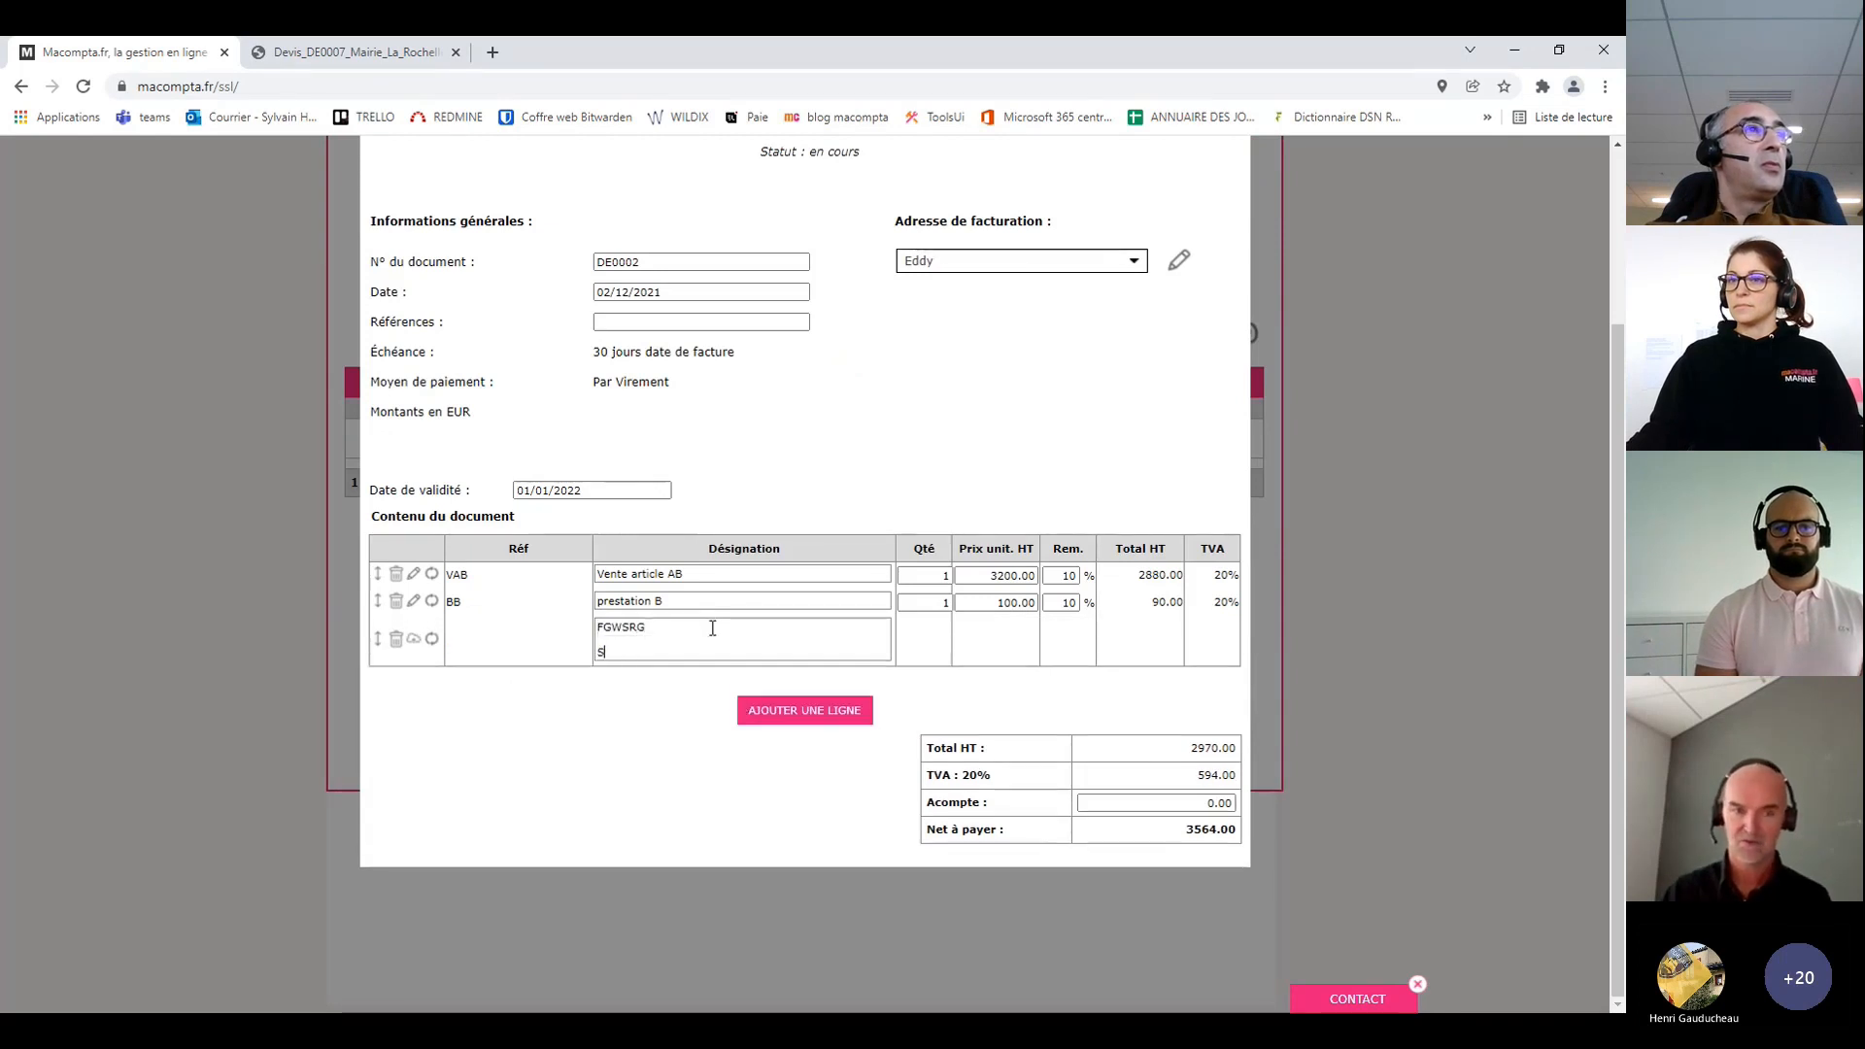
key(Return)
text(RG ERGF)
key(Return)
text(QRG)
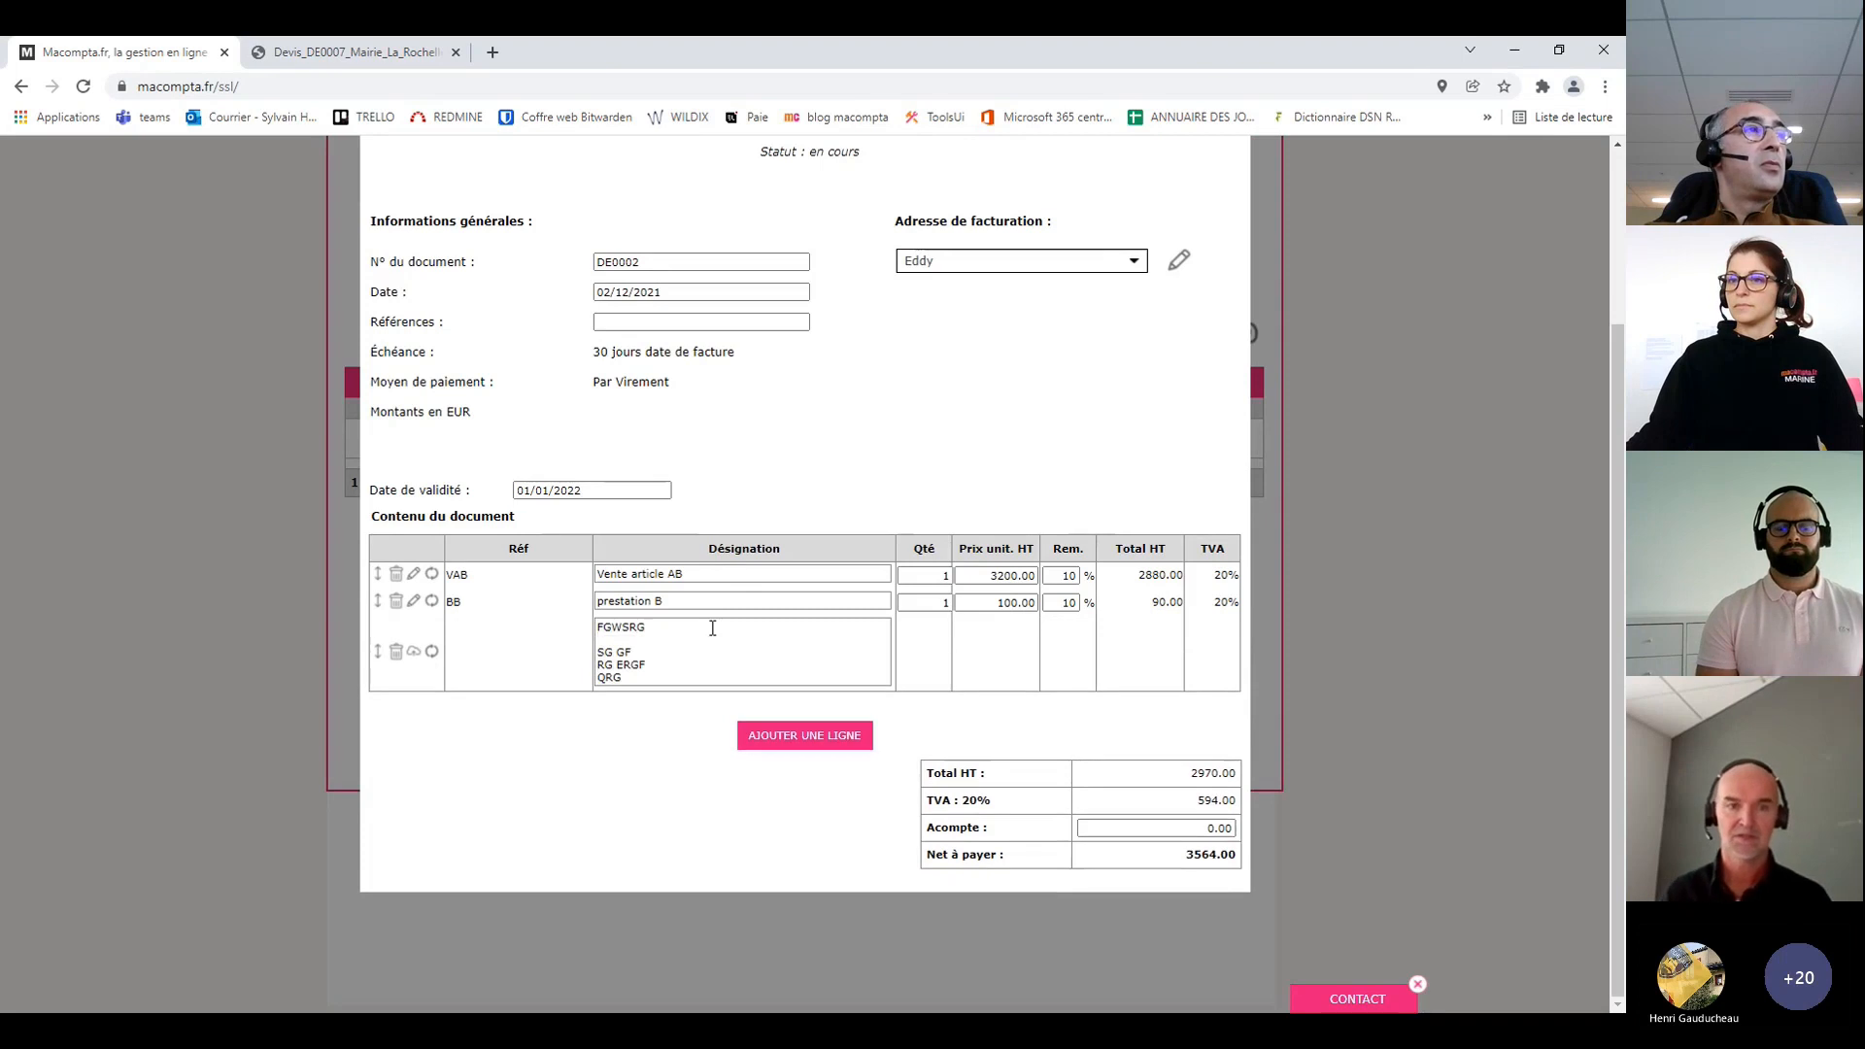
Save the quote's comment line as a comment template with the reference 456
click(416, 658)
click(786, 678)
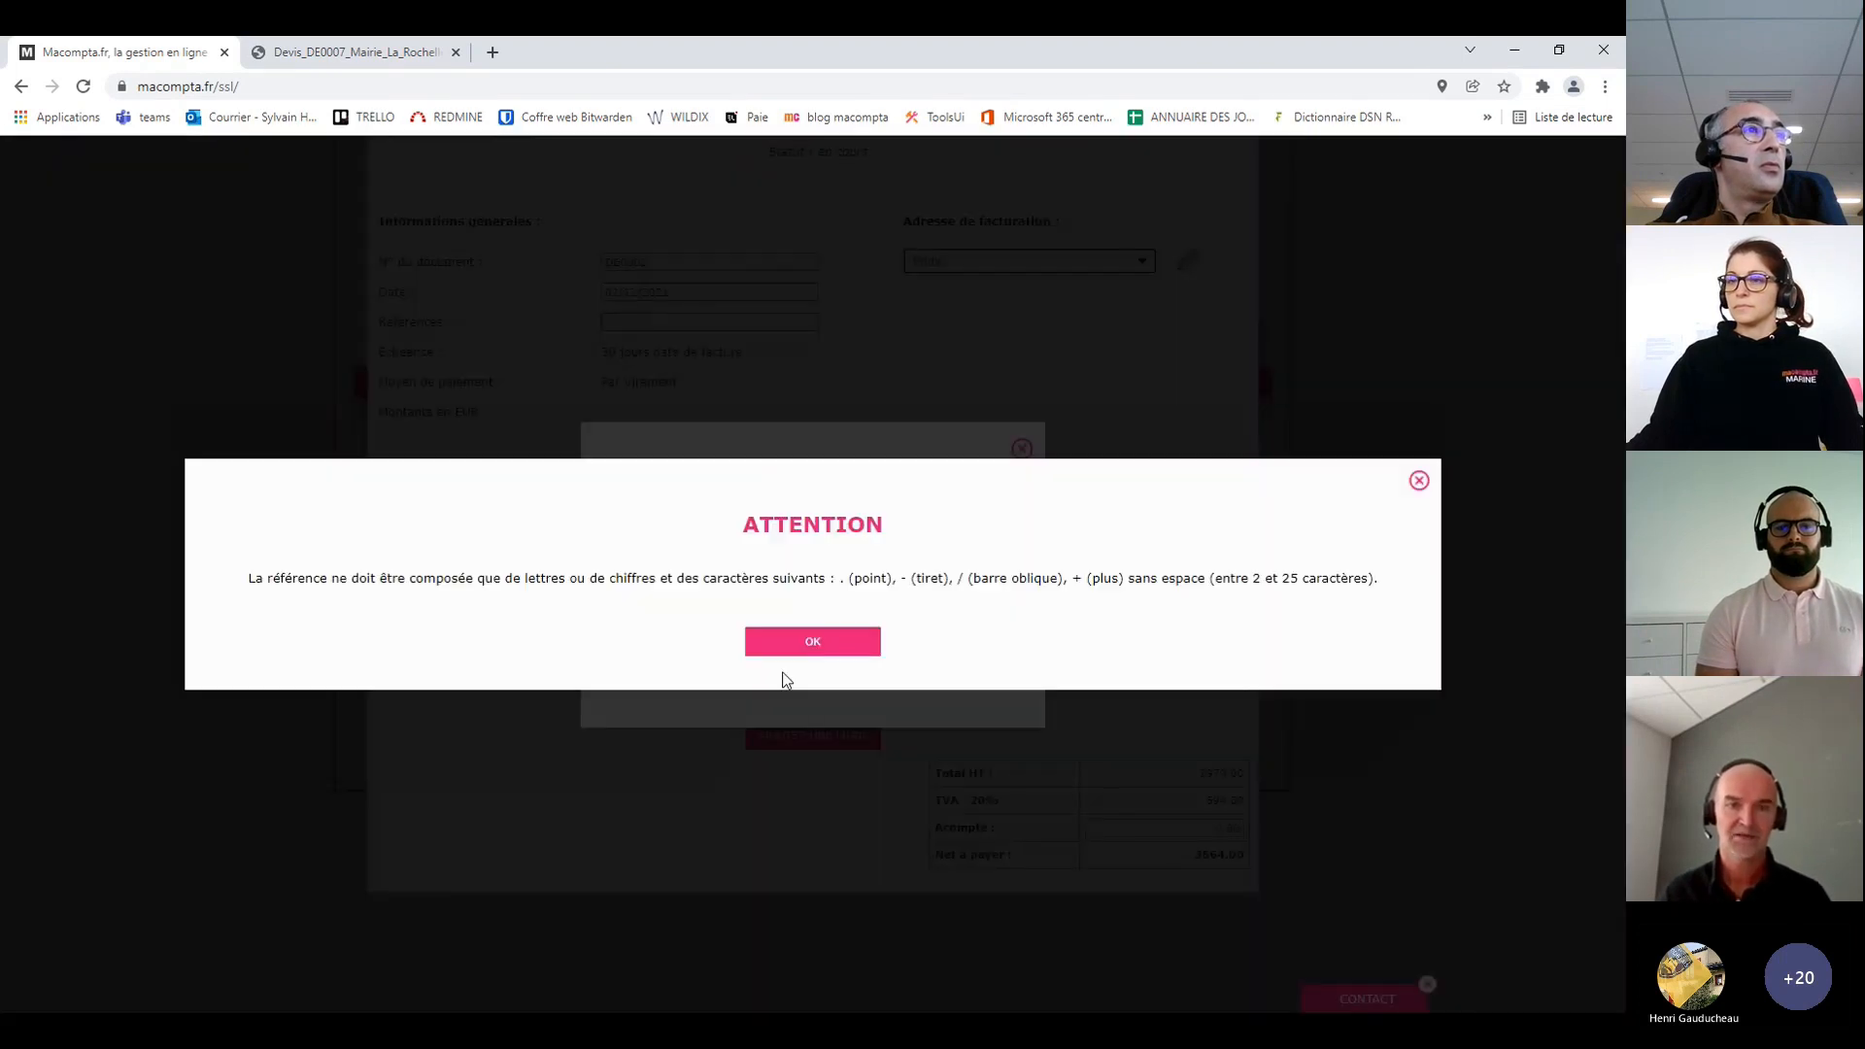
click(798, 647)
click(775, 514)
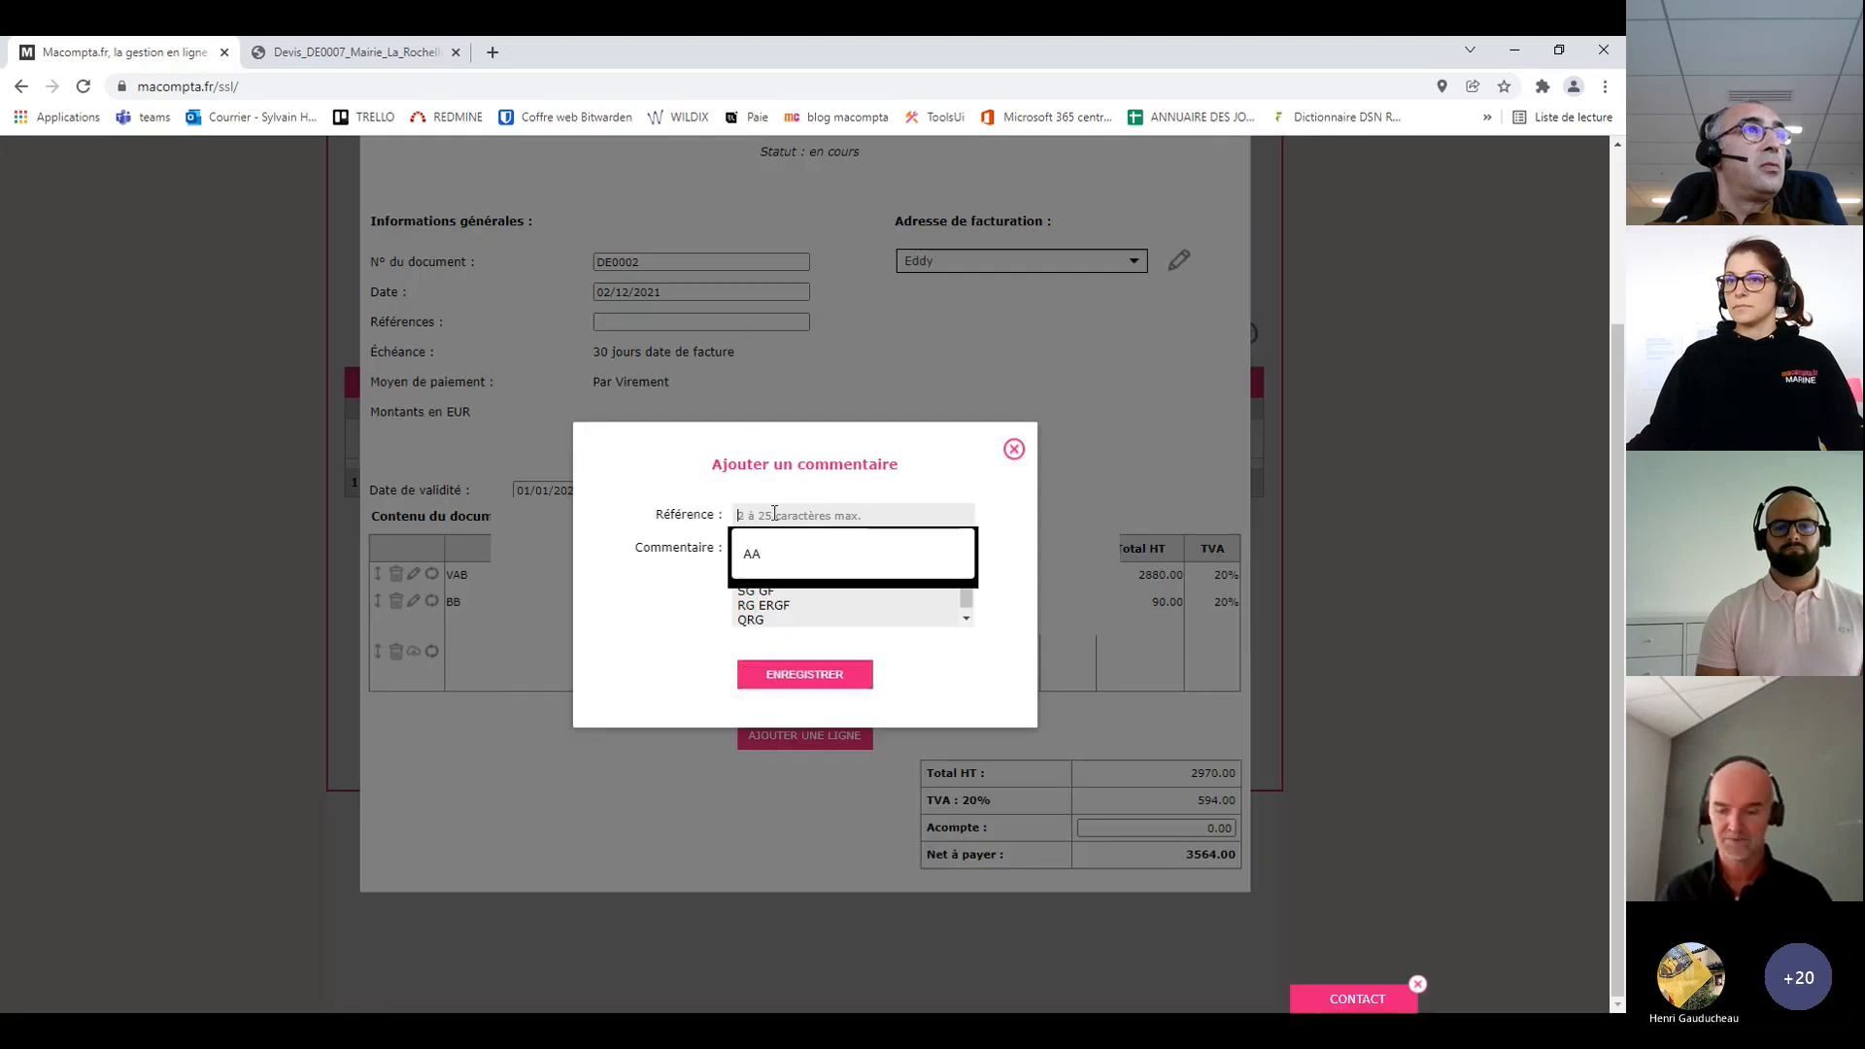
text(456)
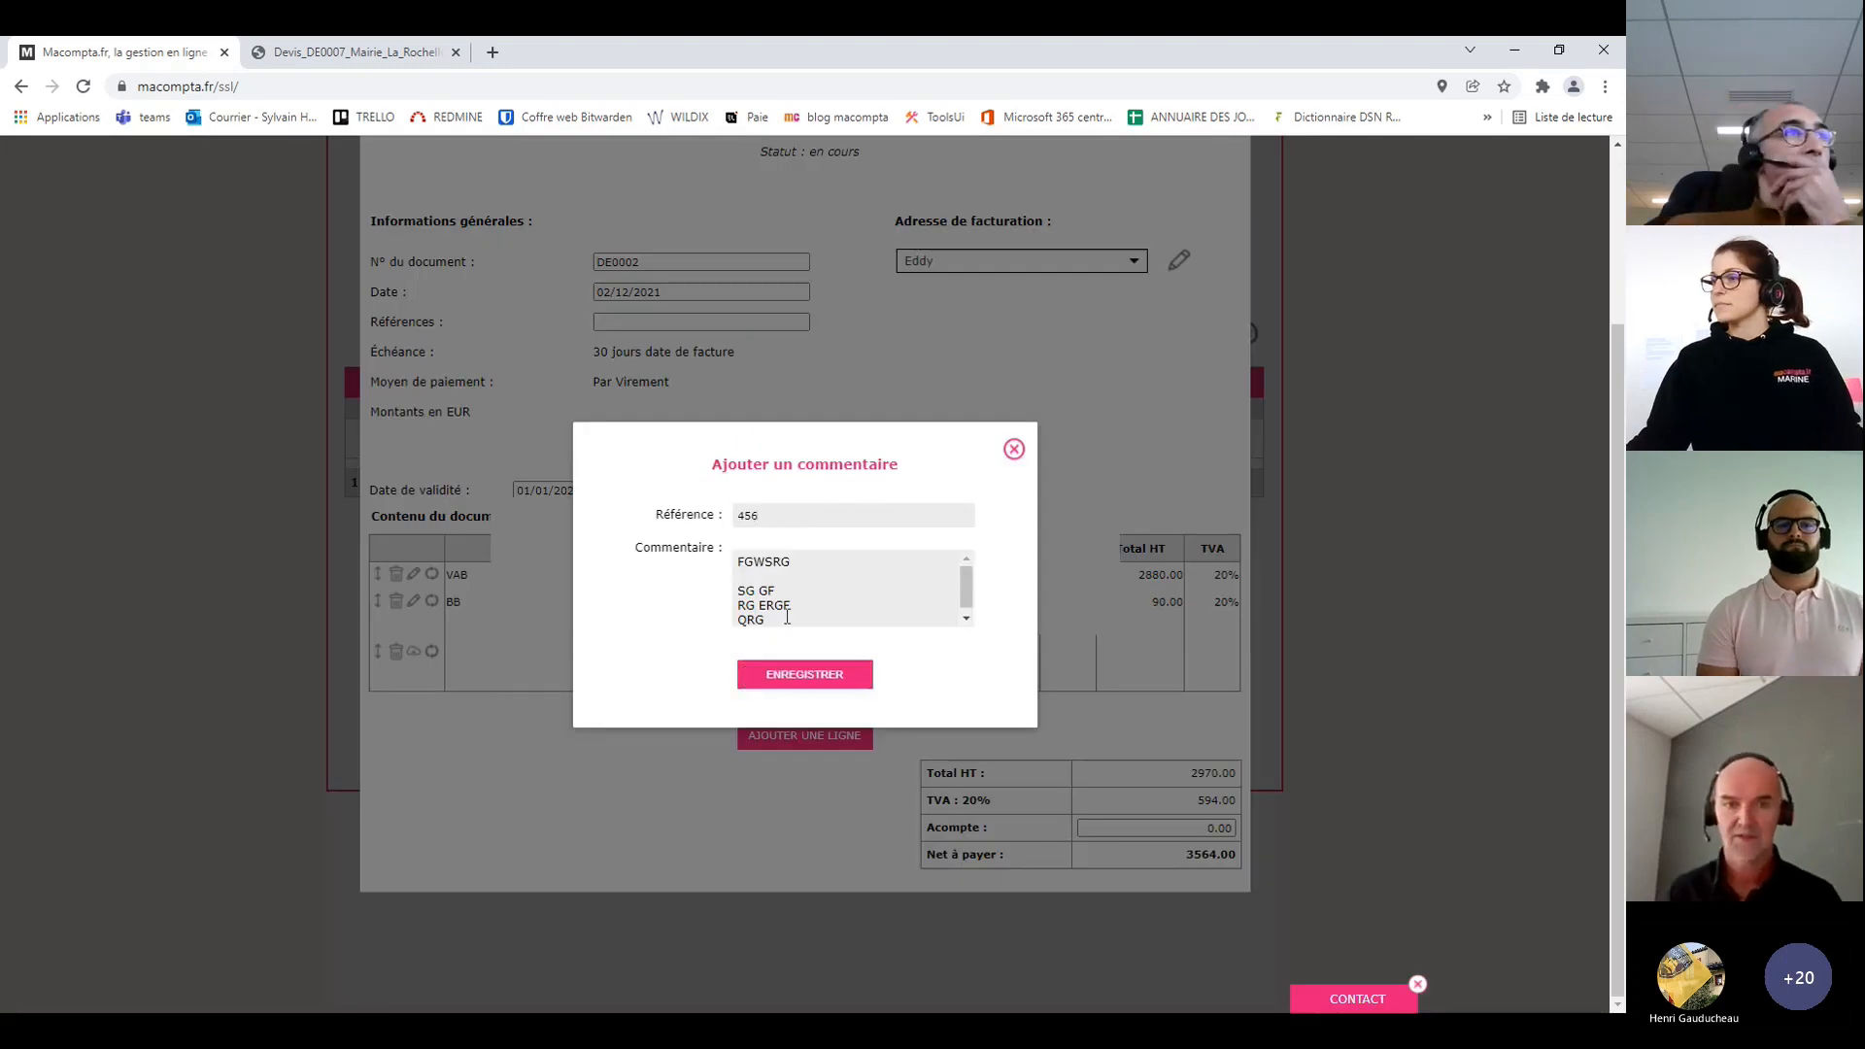
click(805, 674)
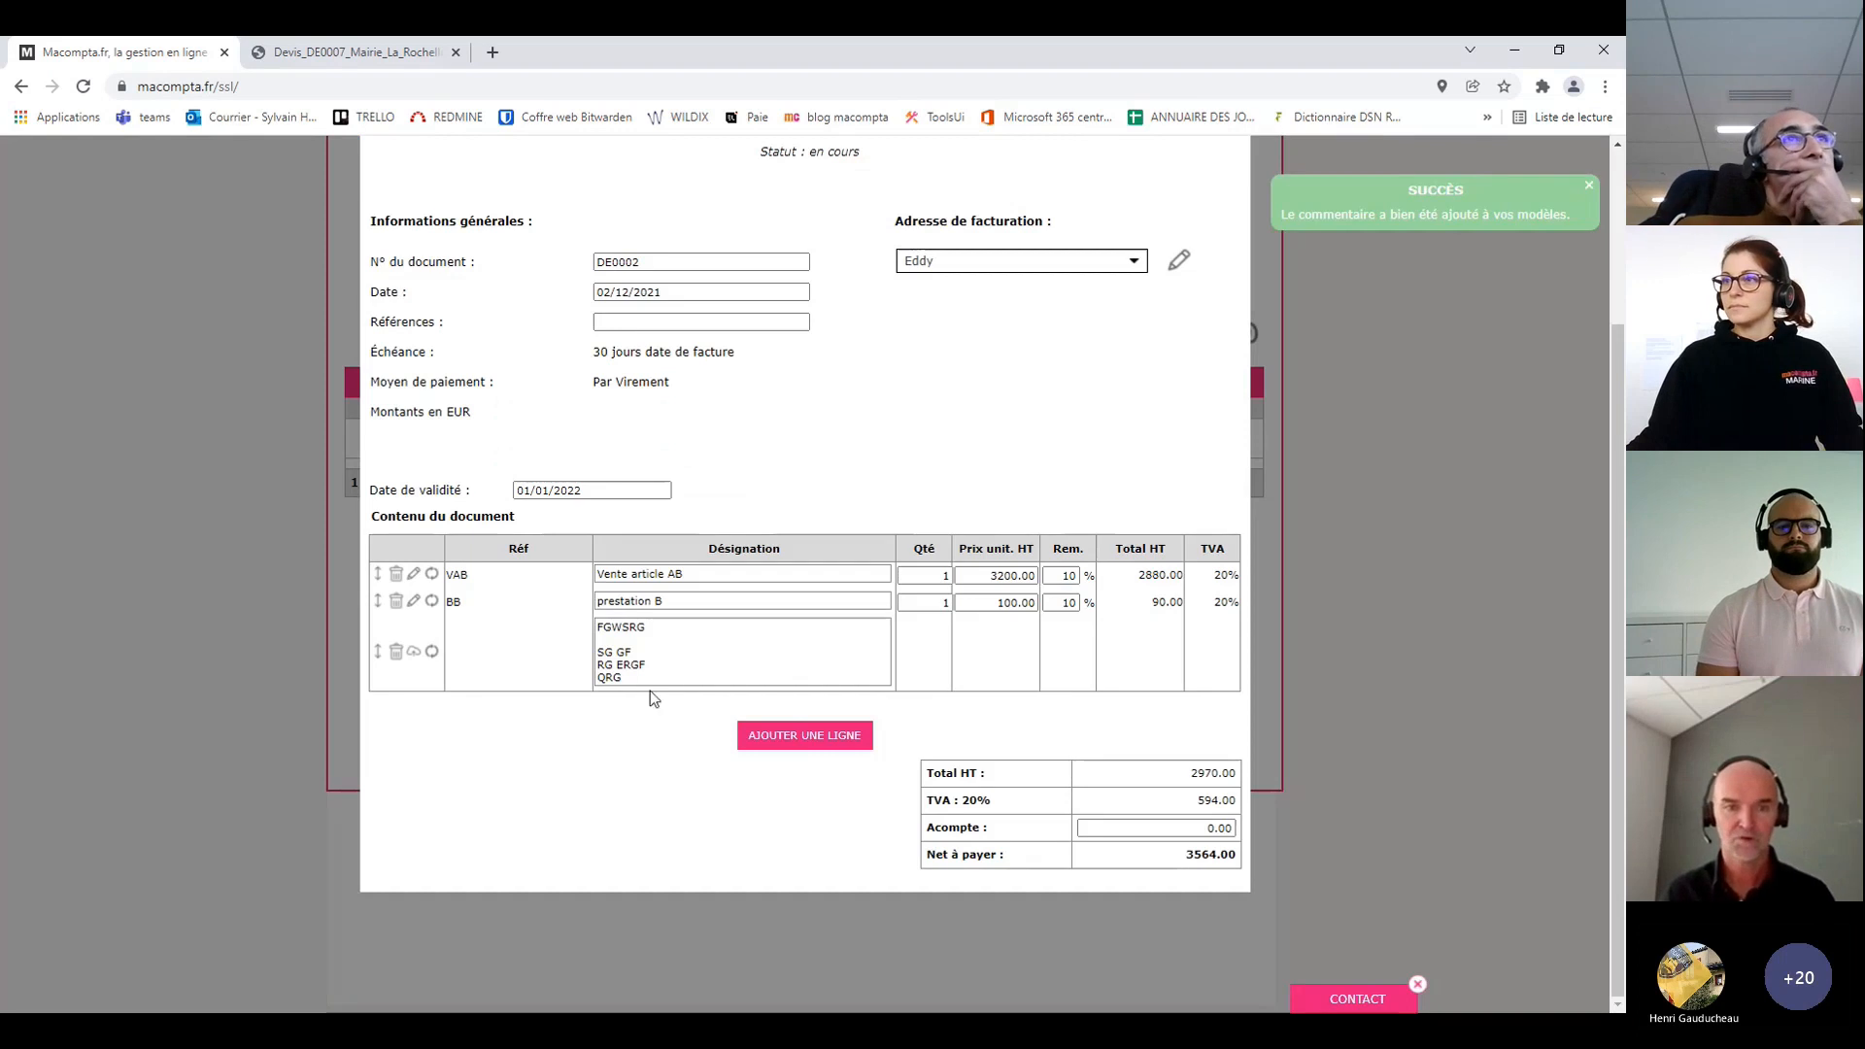
Delete the typed comment line from the quote and insert comment template 456 as a new line
scroll(695, 705, up, 3)
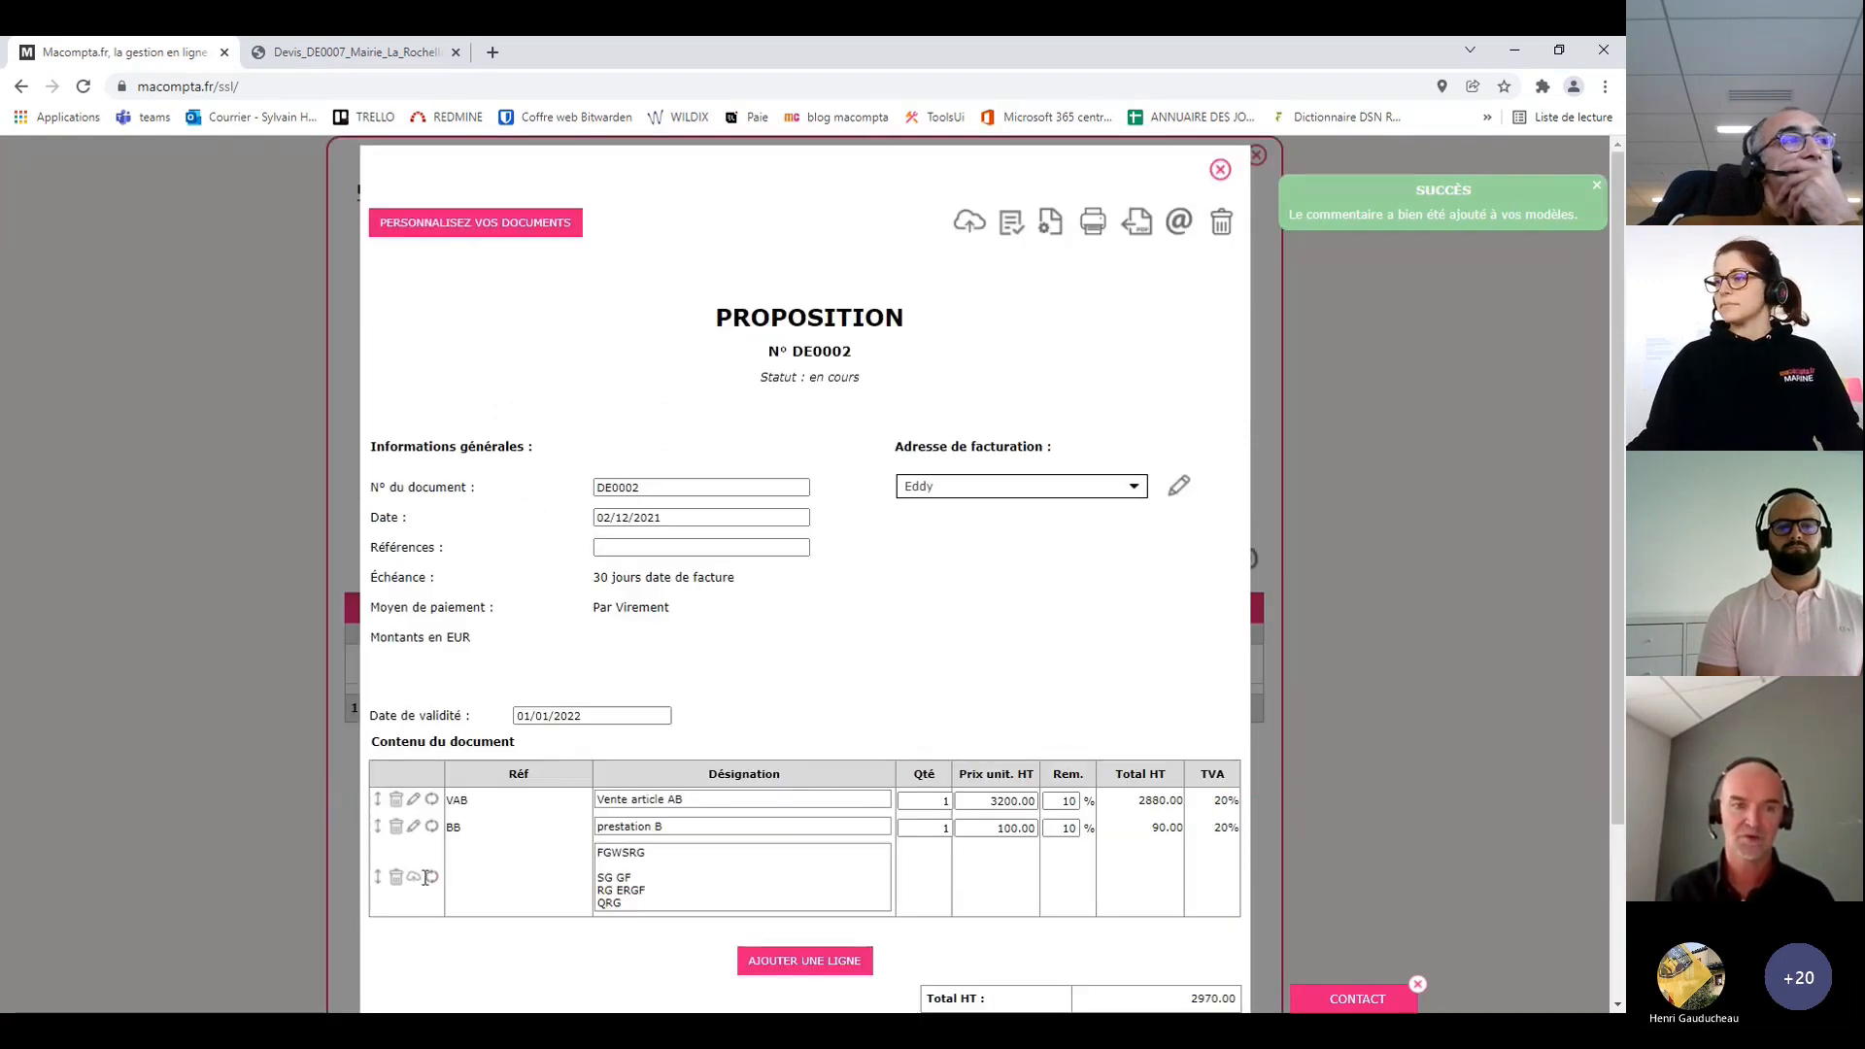
click(396, 879)
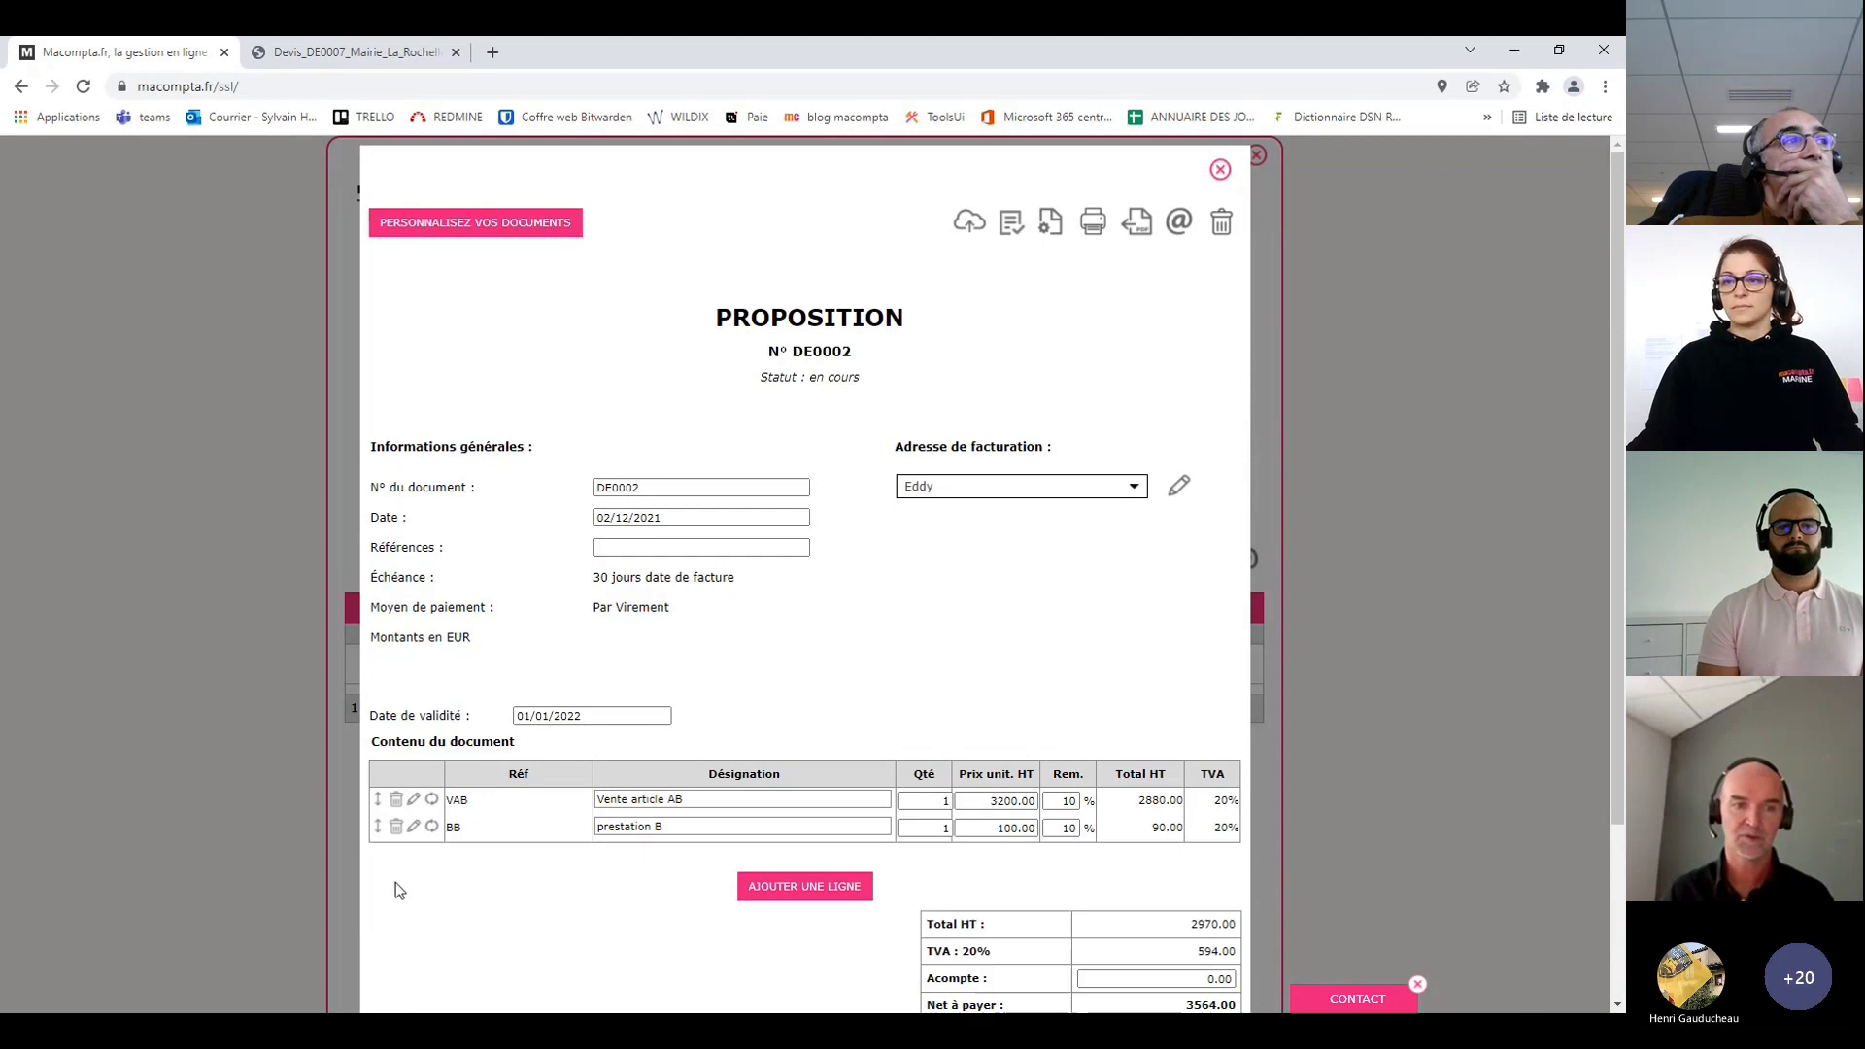
click(802, 889)
click(757, 861)
scroll(755, 867, down, 1)
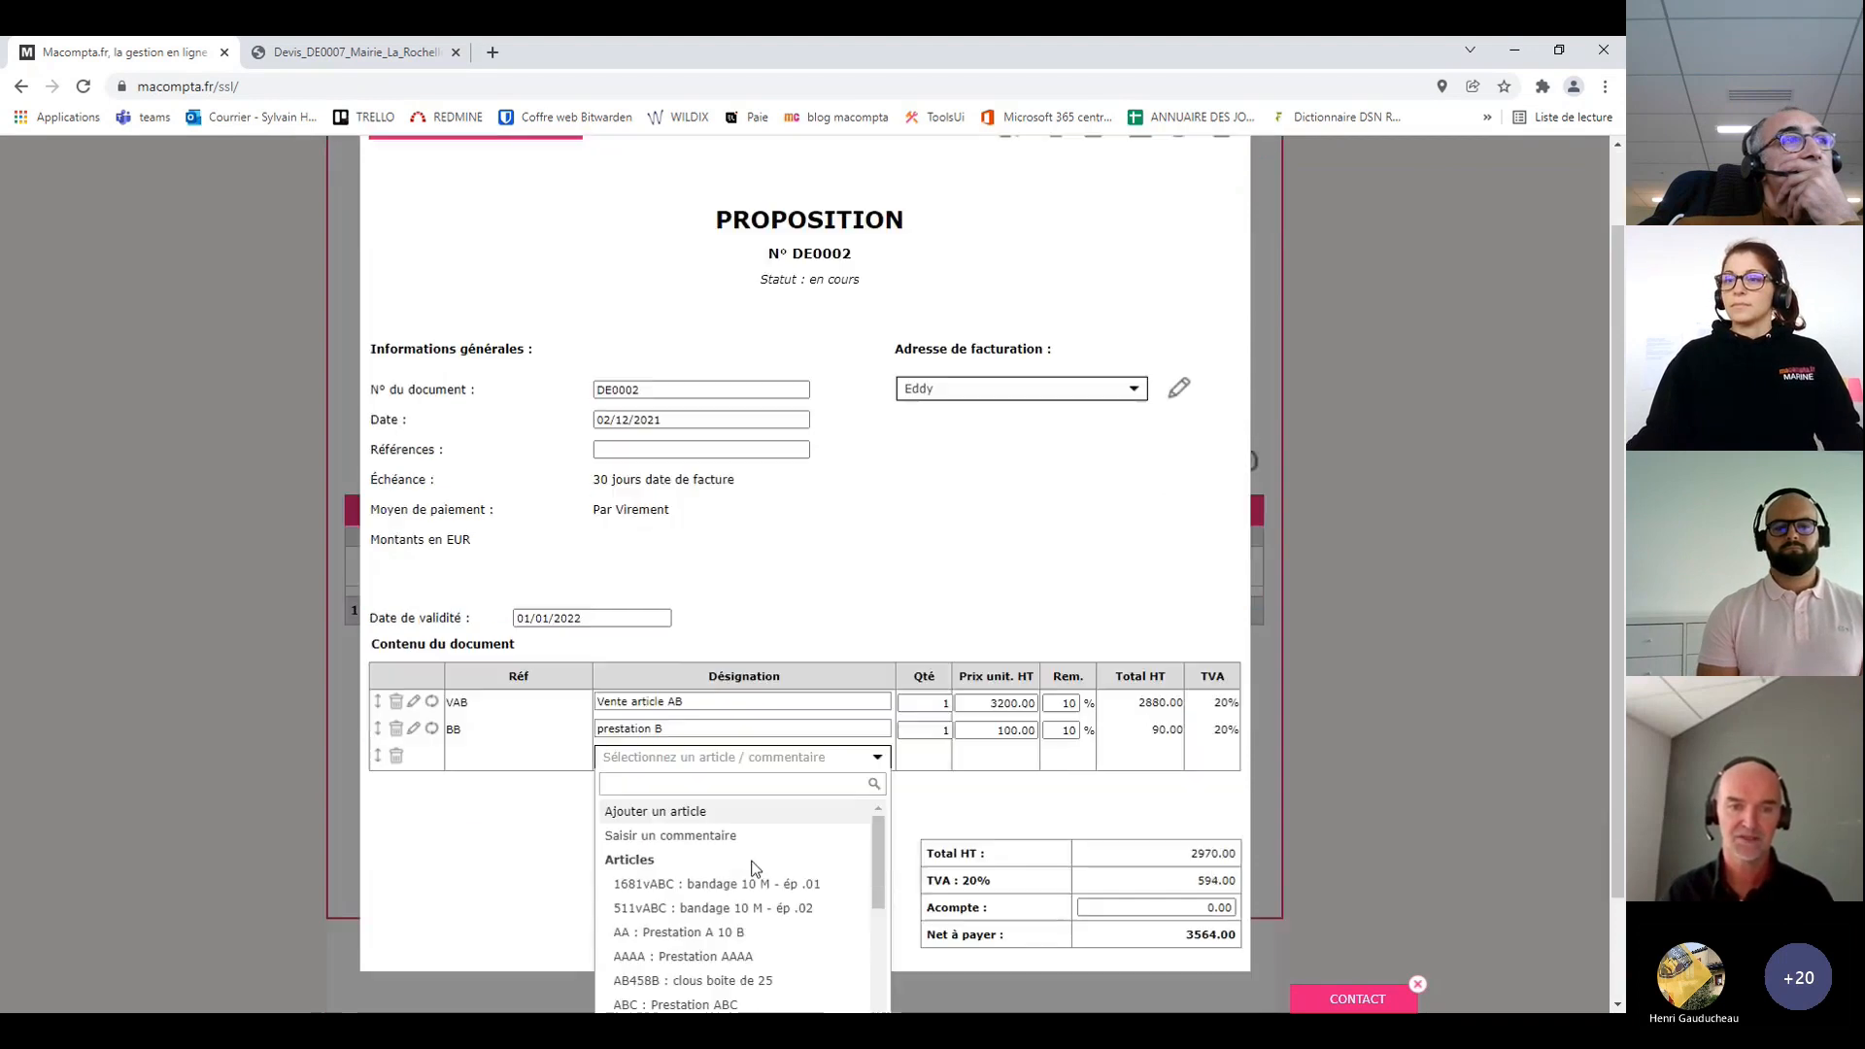
scroll(753, 868, down, 1)
scroll(728, 777, down, 10)
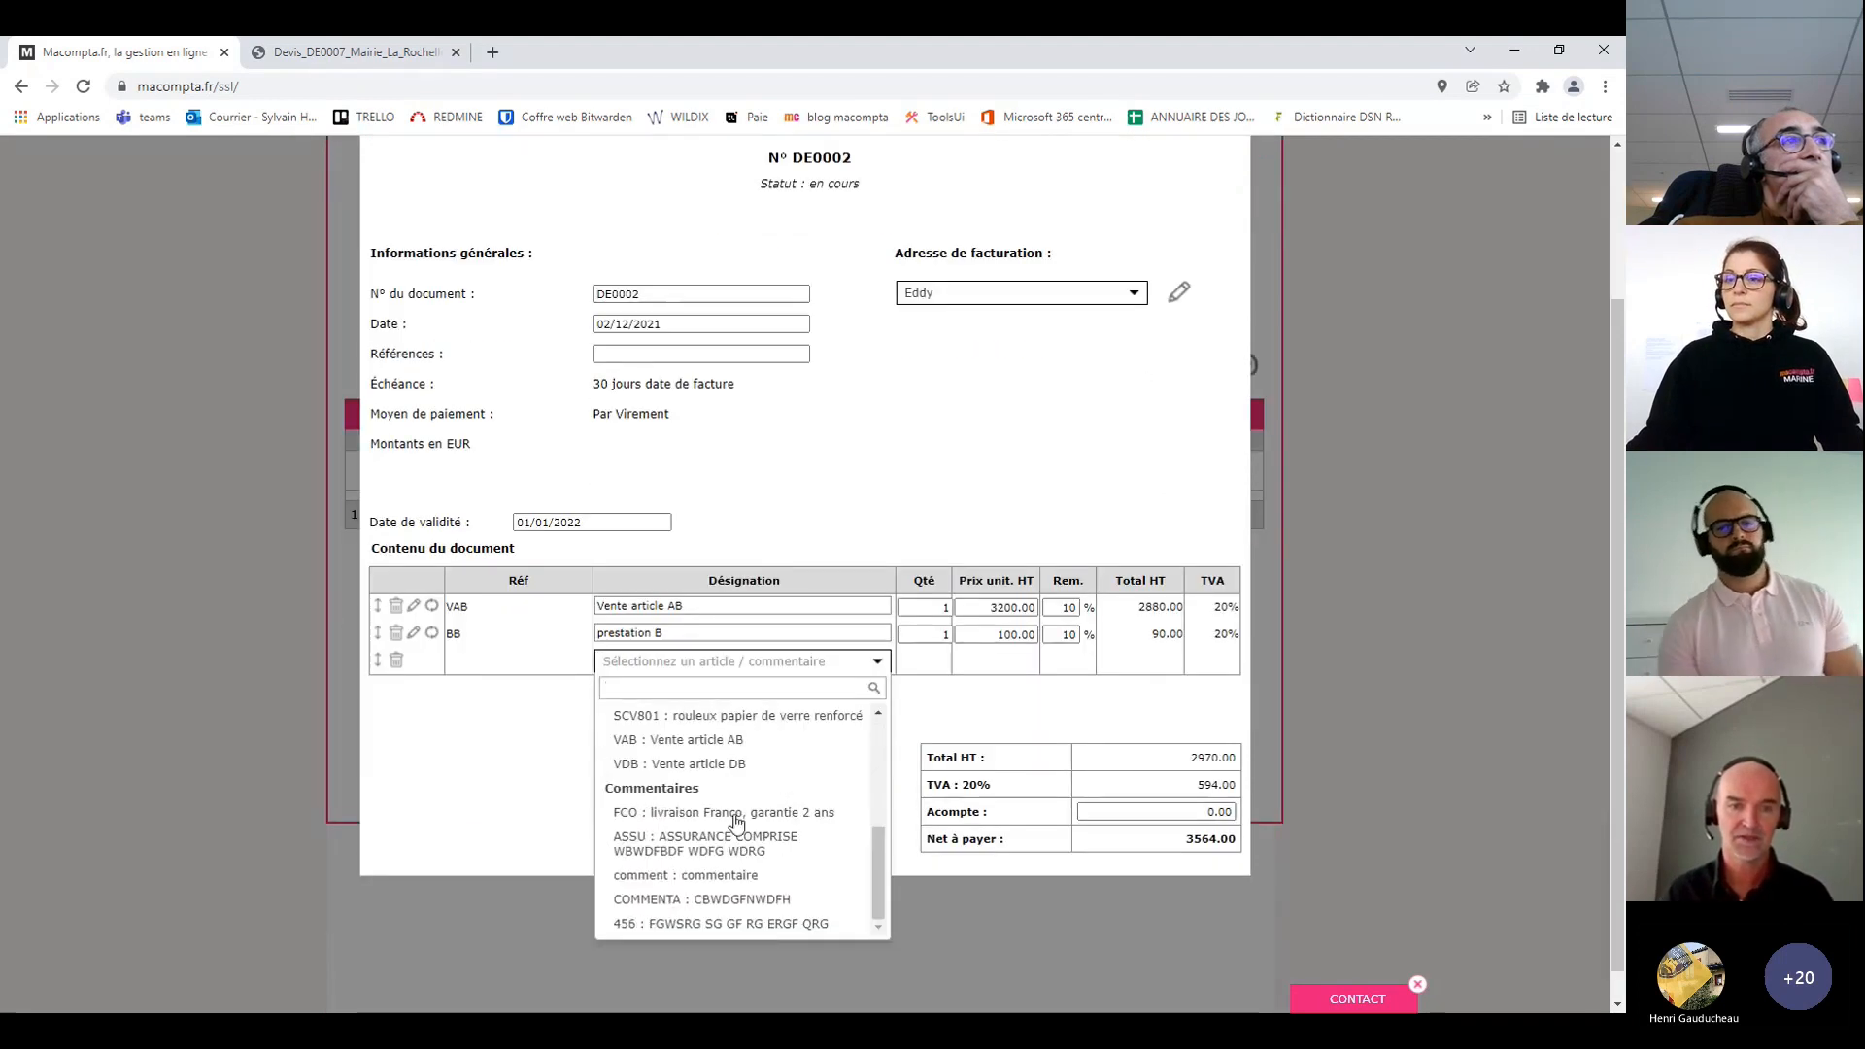
click(714, 921)
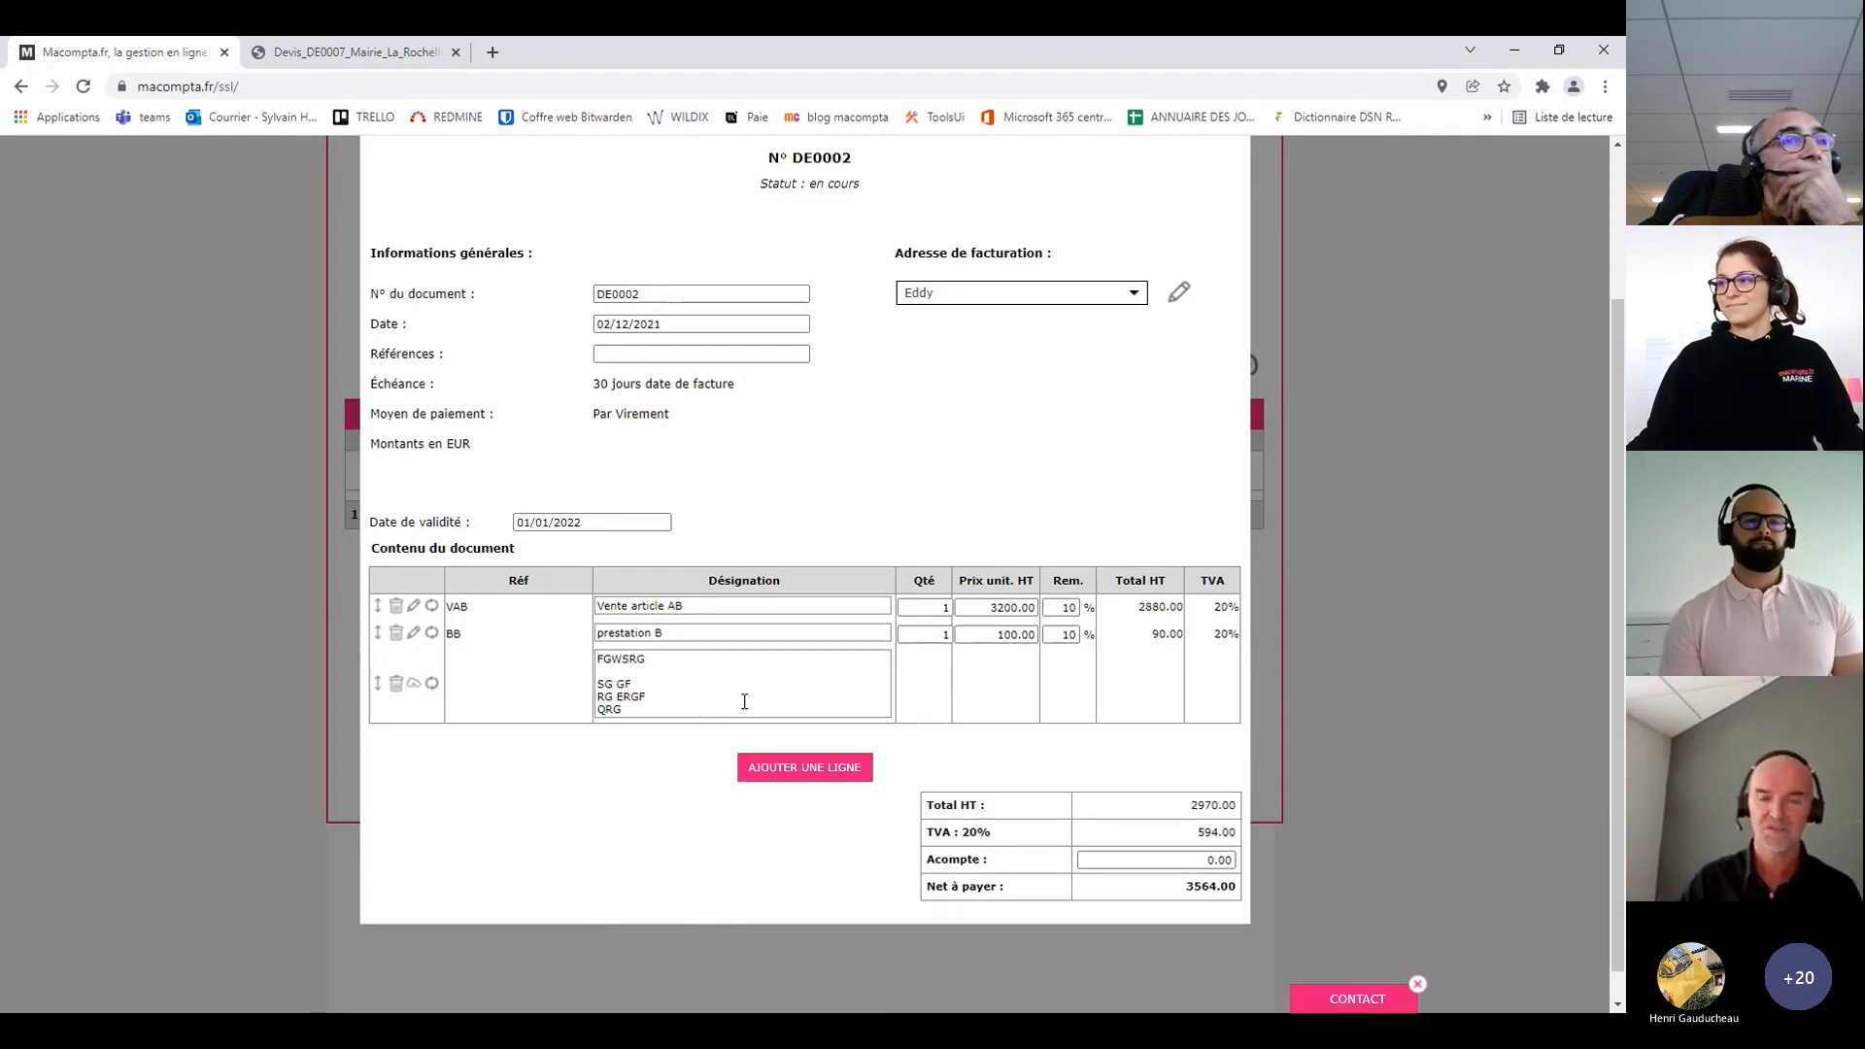
Shorten the designation of the quote's VAB line to "Vente article" and close the quote
scroll(763, 744, up, 2)
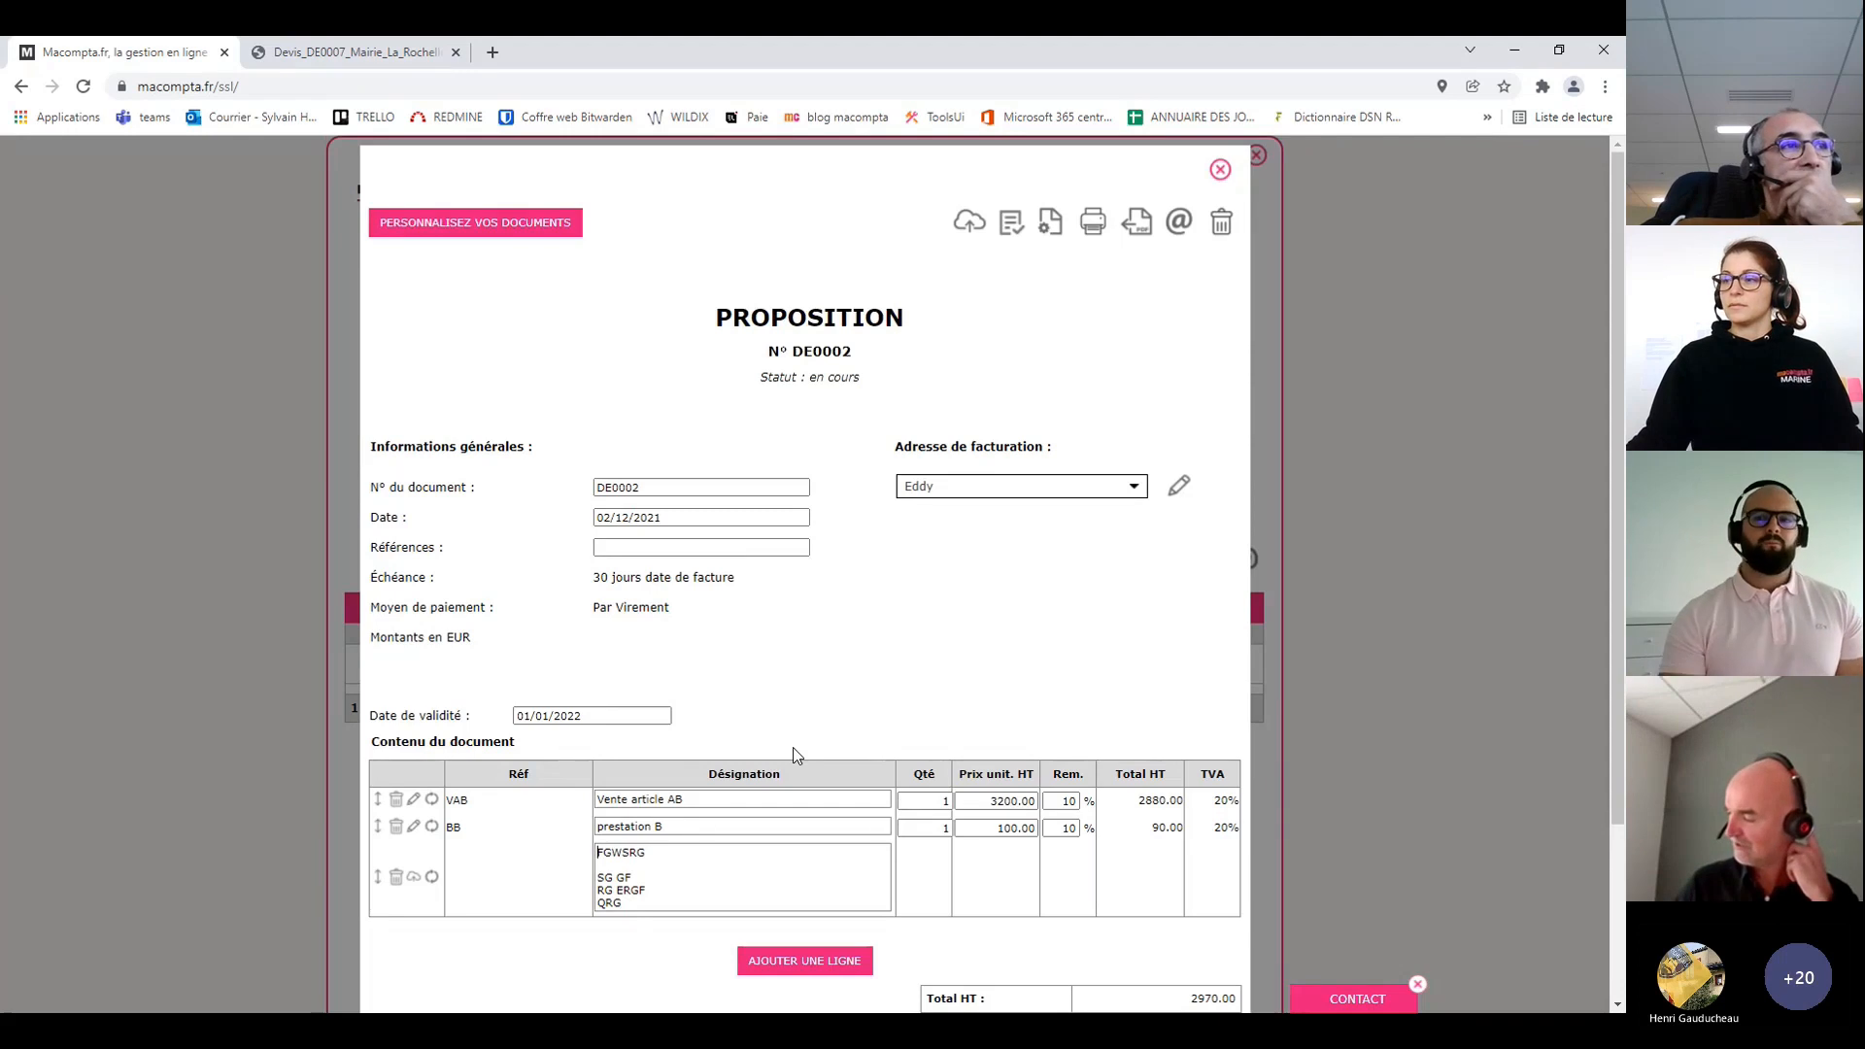
click(721, 794)
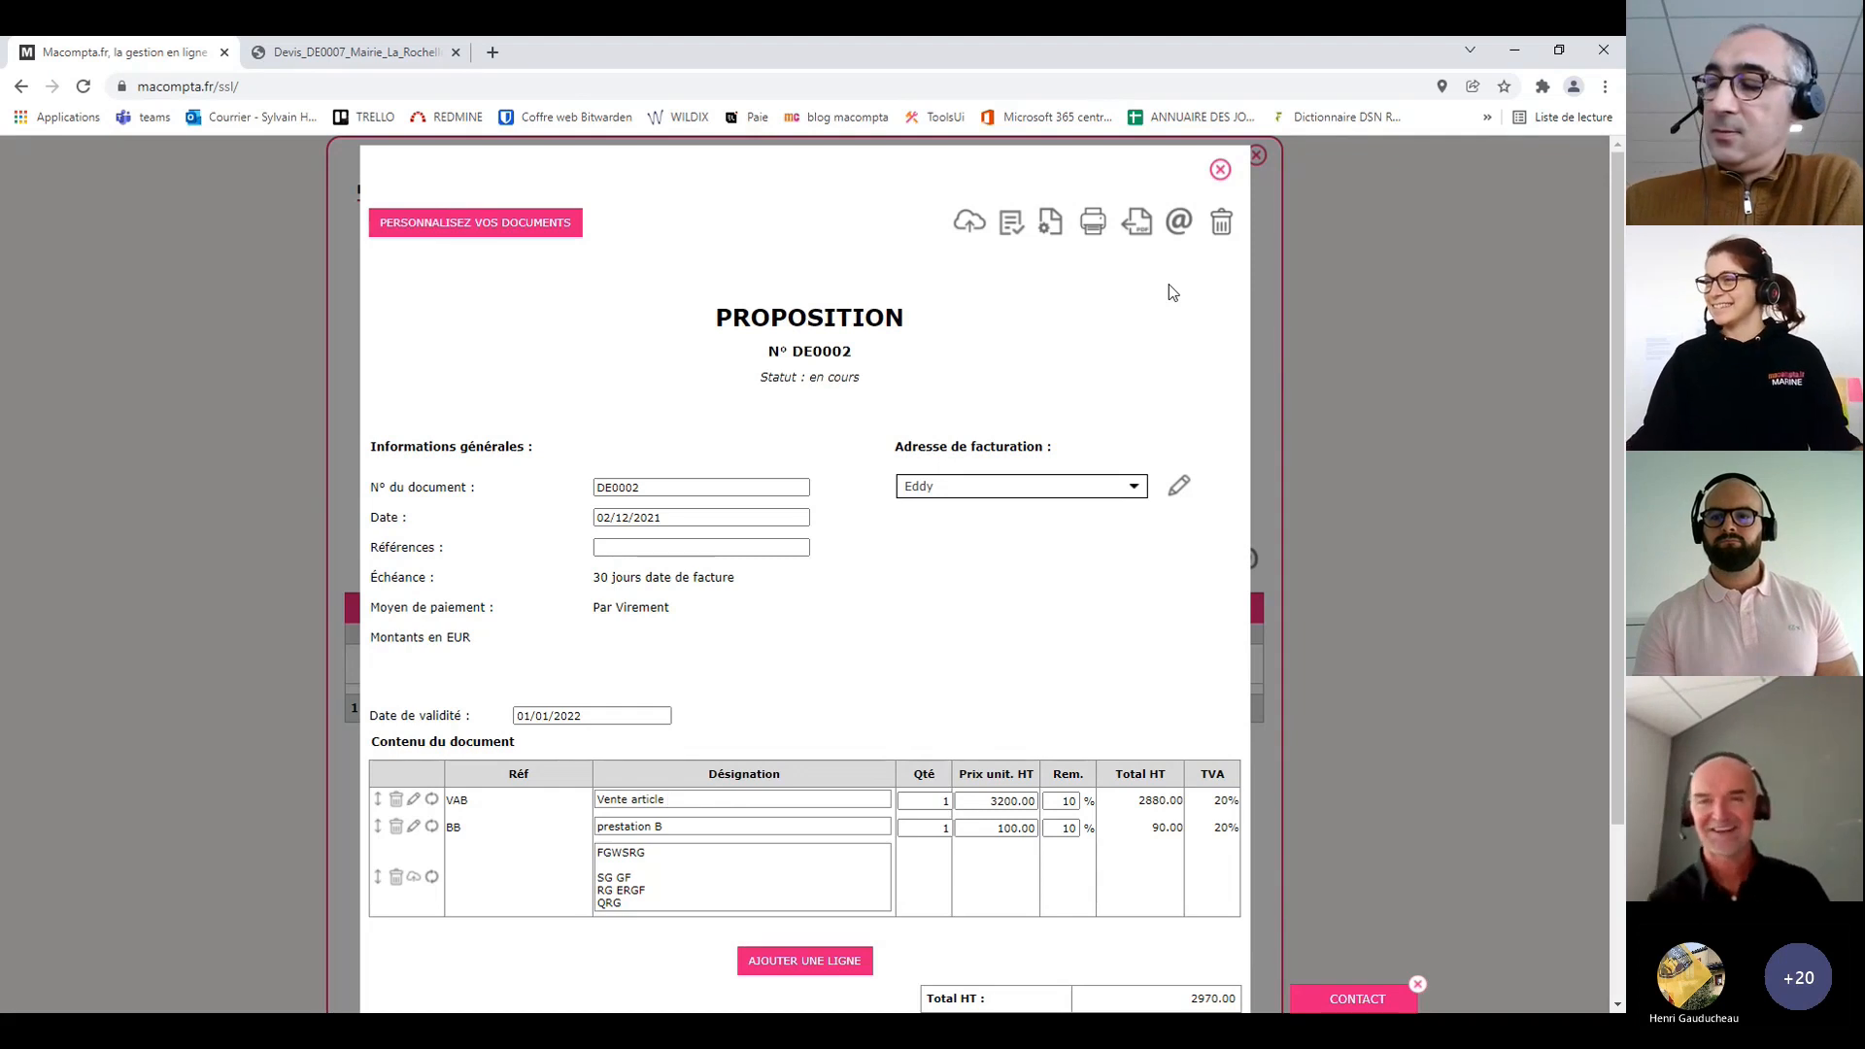
click(1221, 169)
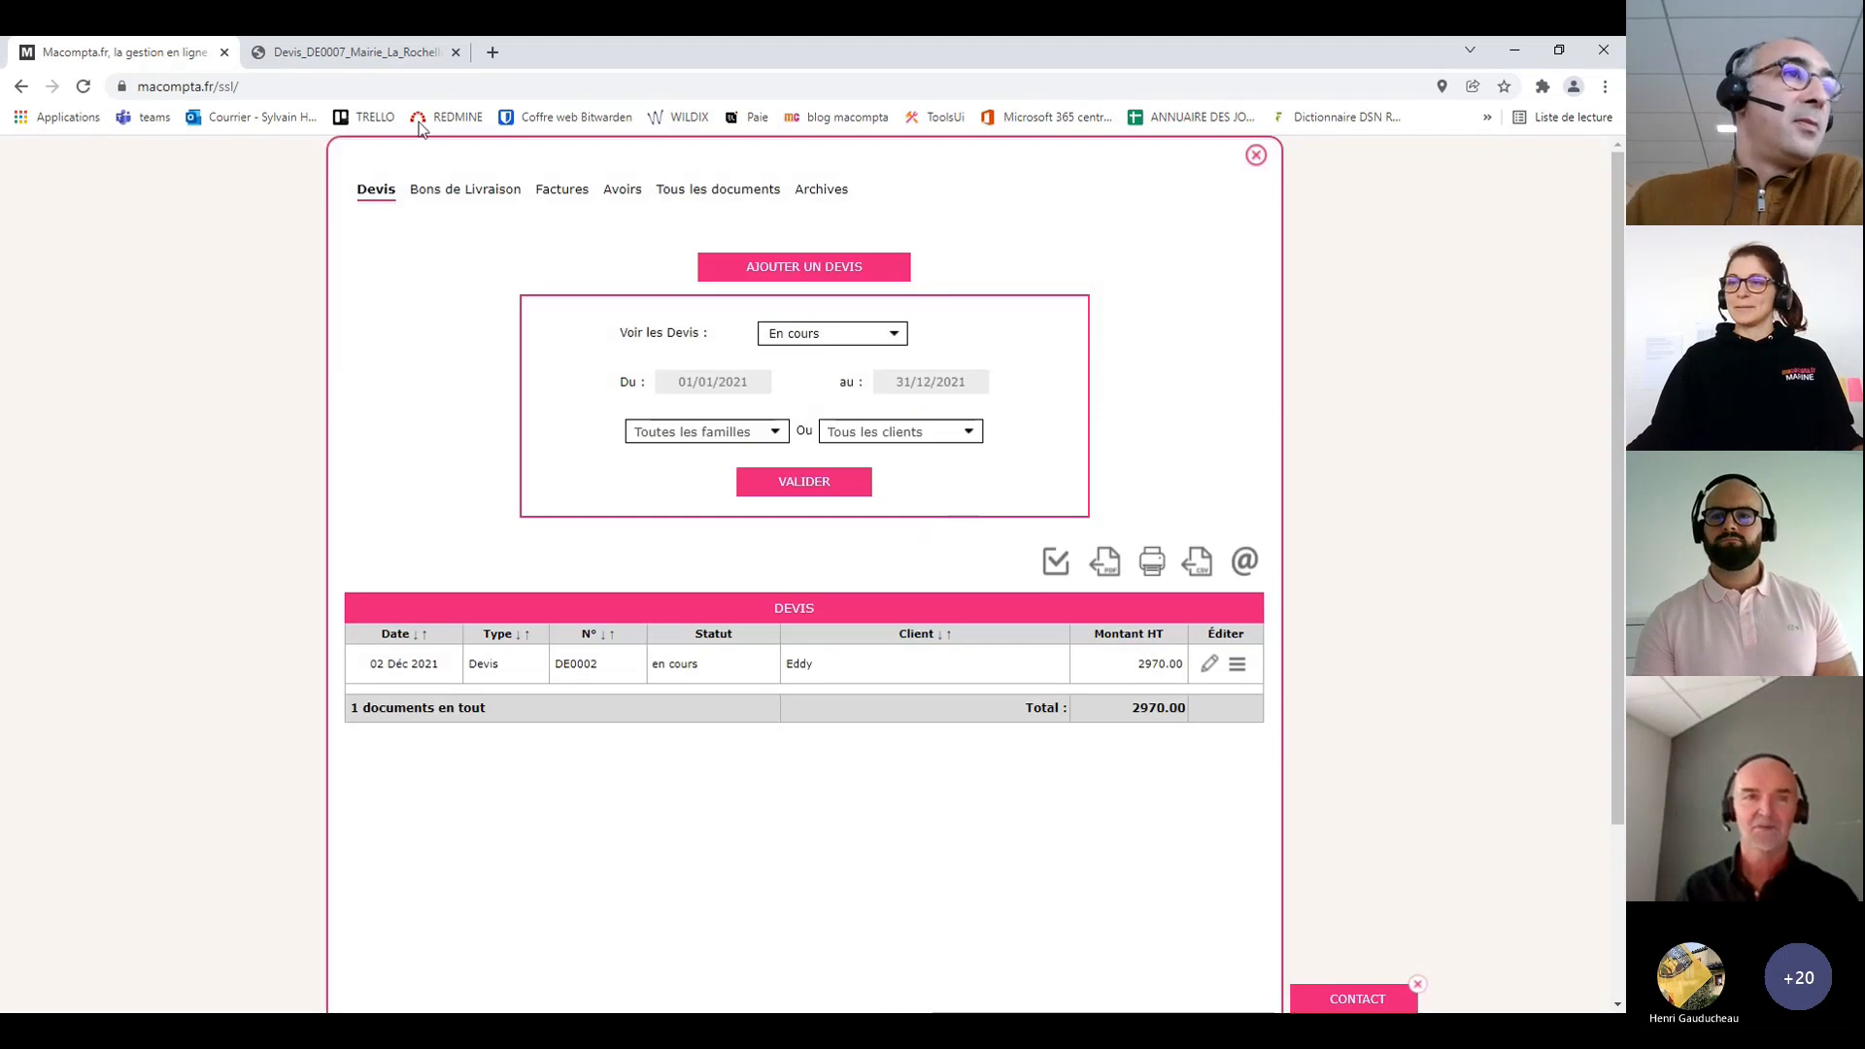
Show the list of ongoing invoices and the list of delivery notes, then close the documents window
click(552, 194)
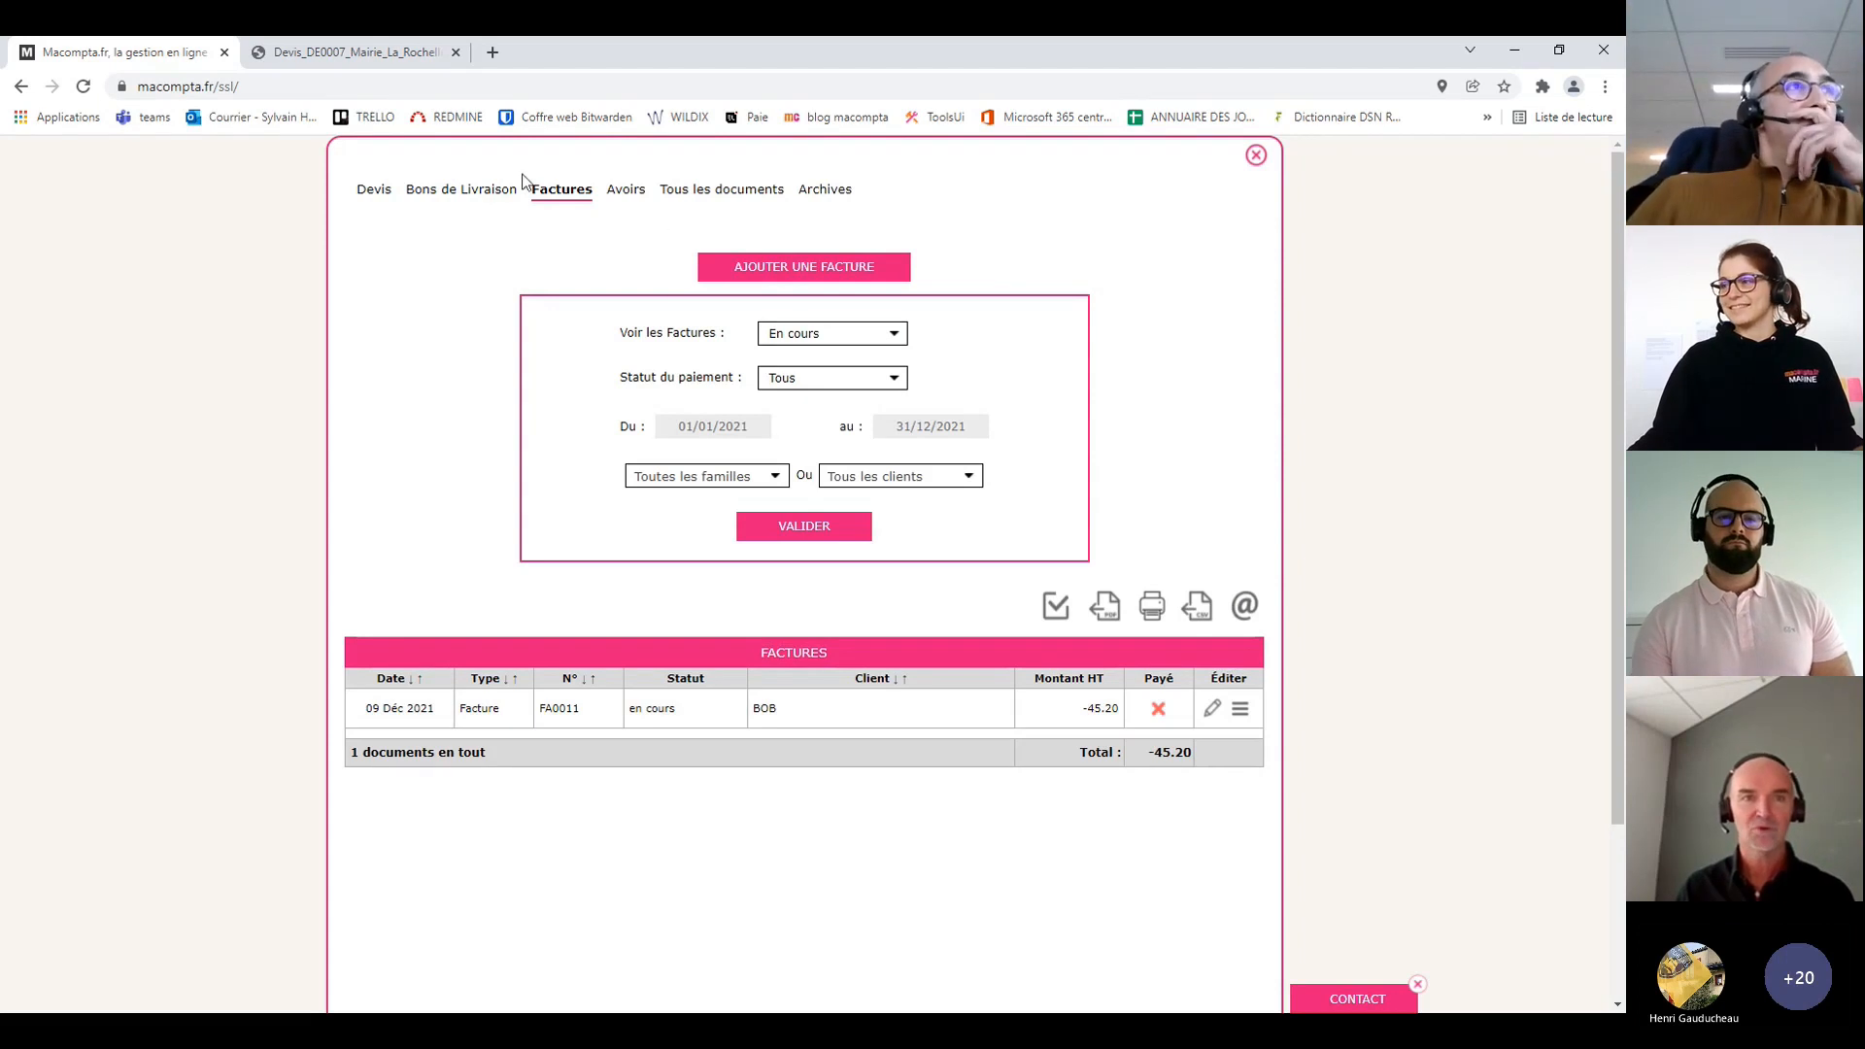
click(463, 191)
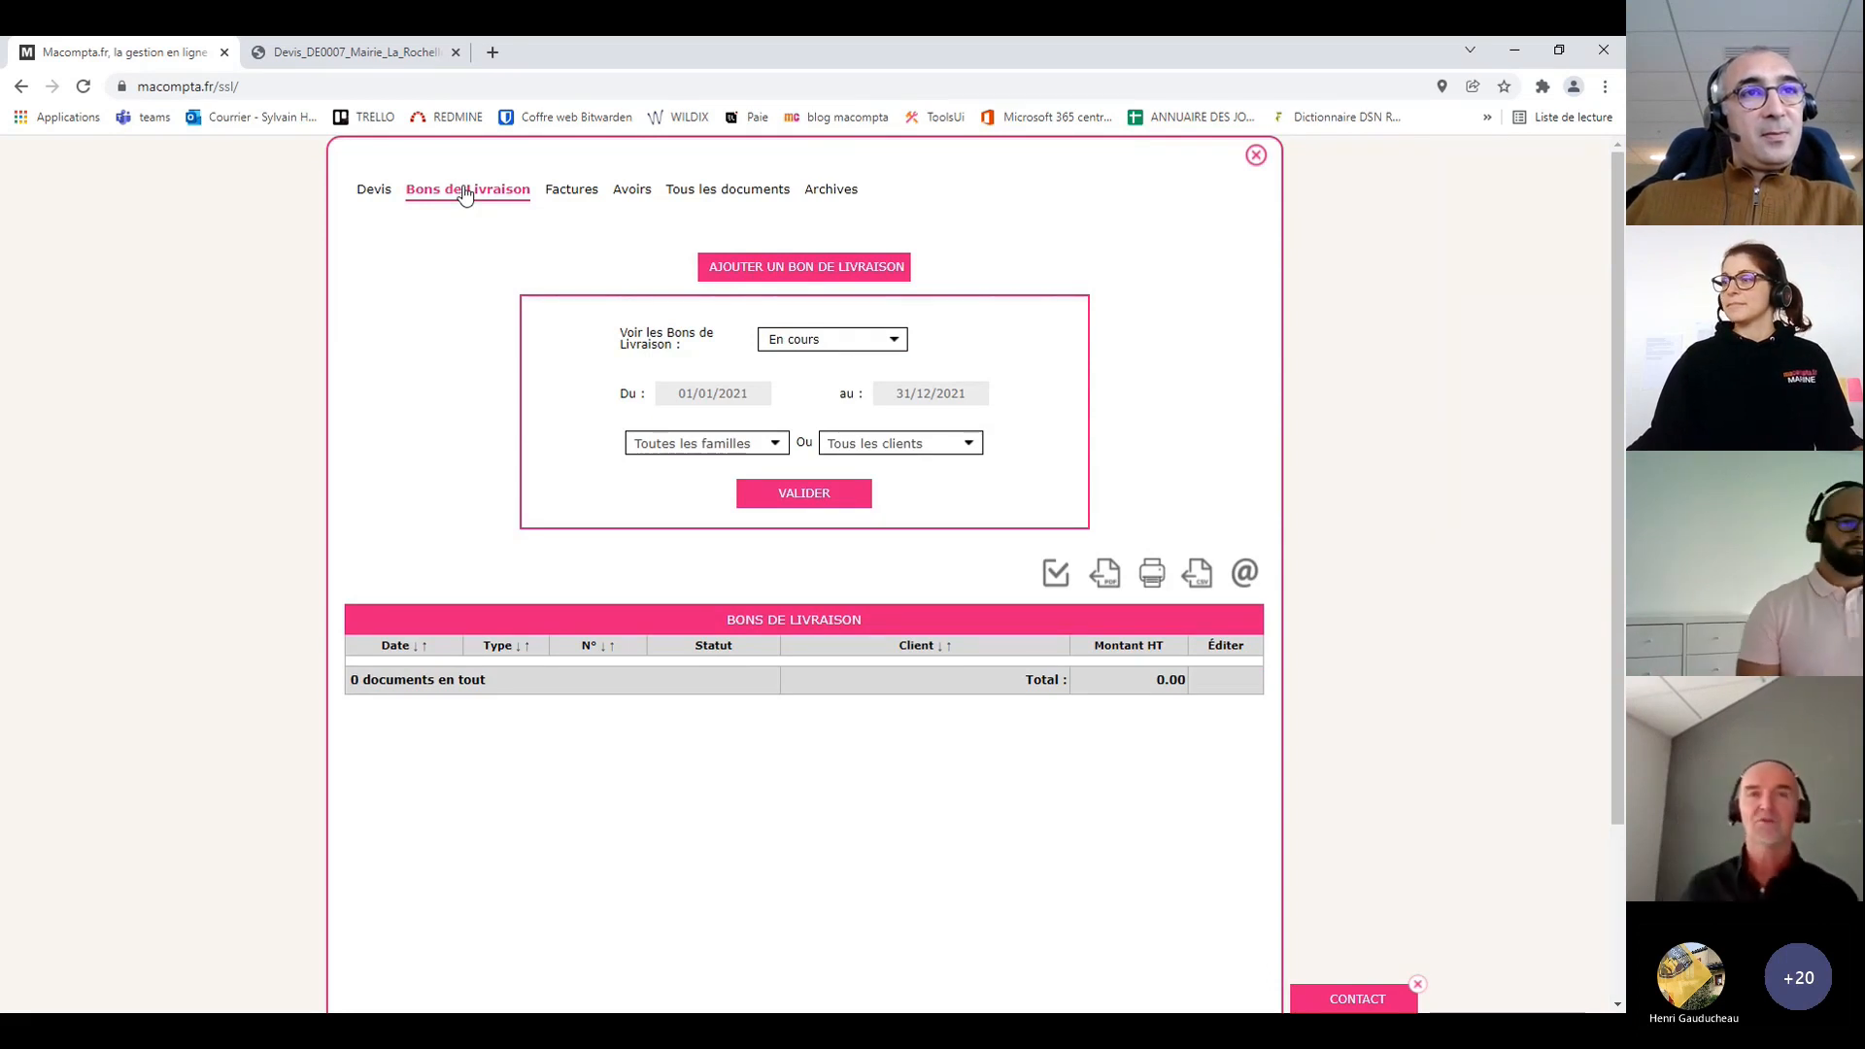
click(1254, 158)
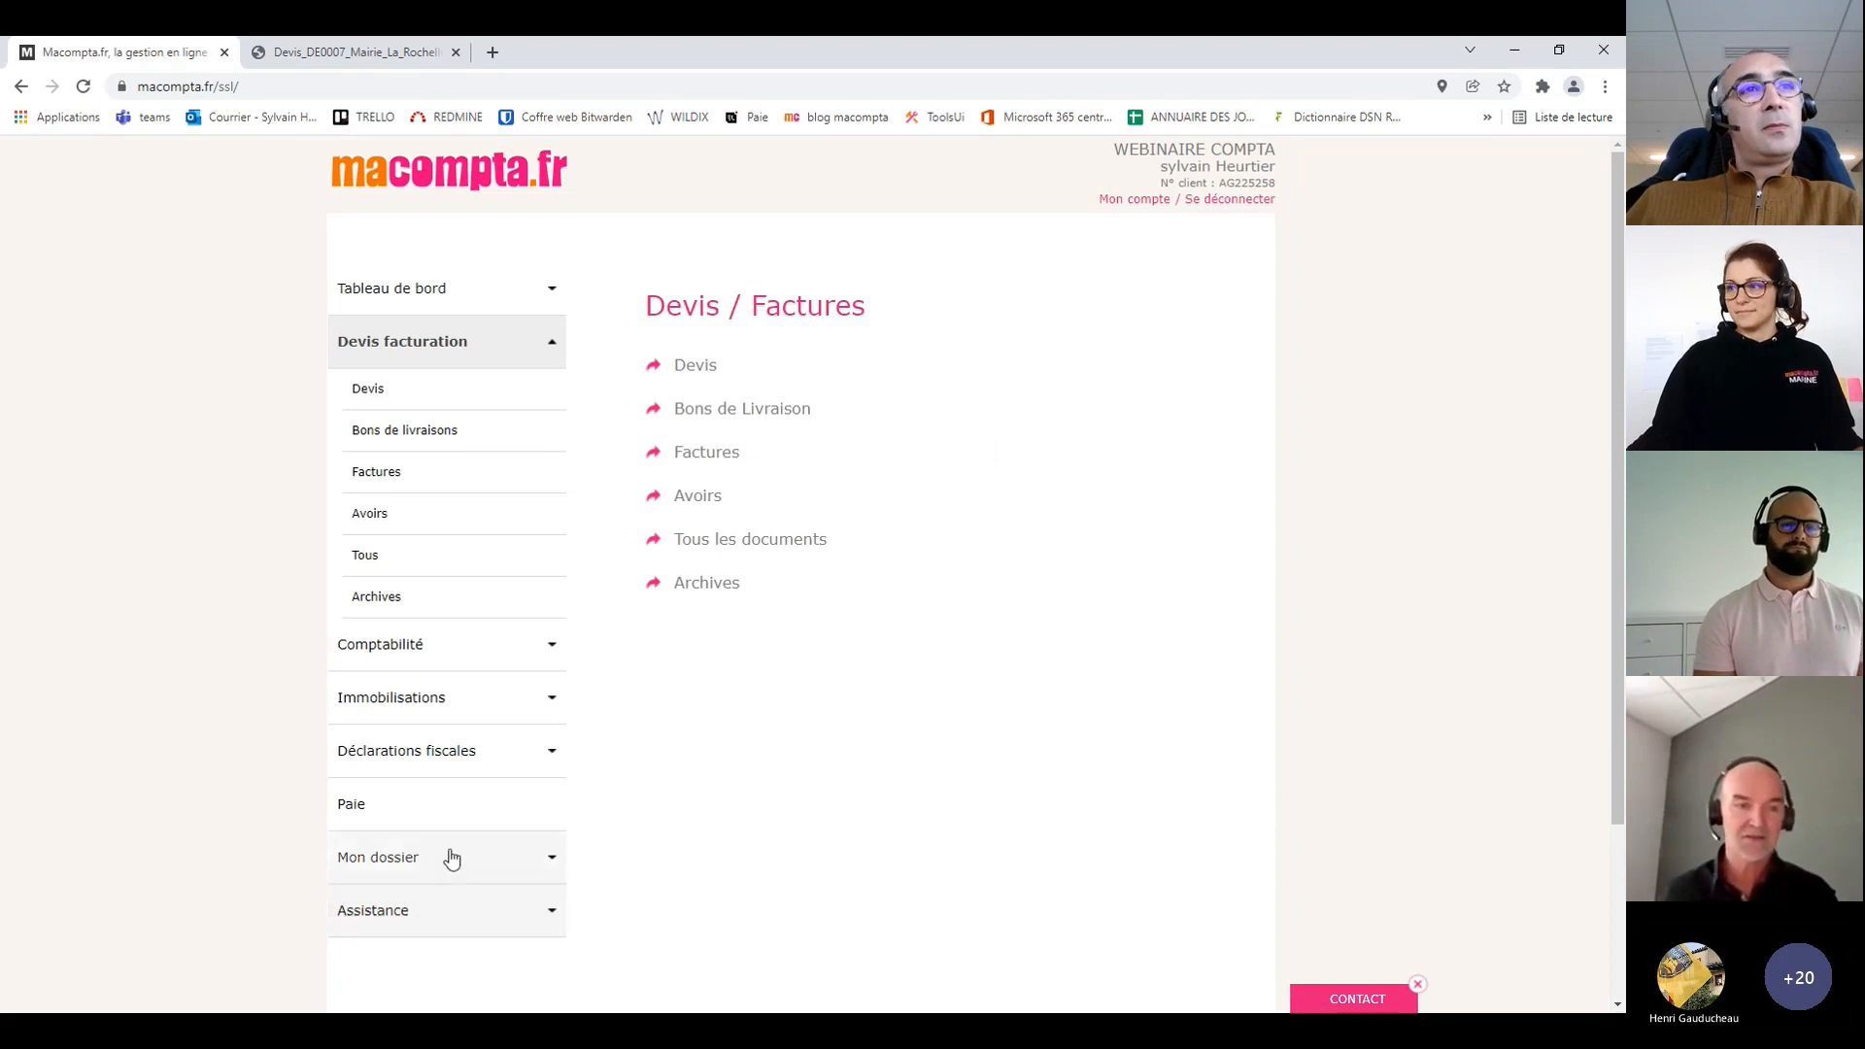
Open the frequently asked questions in Assistance and look through the topics on making quotes and invoices
click(399, 915)
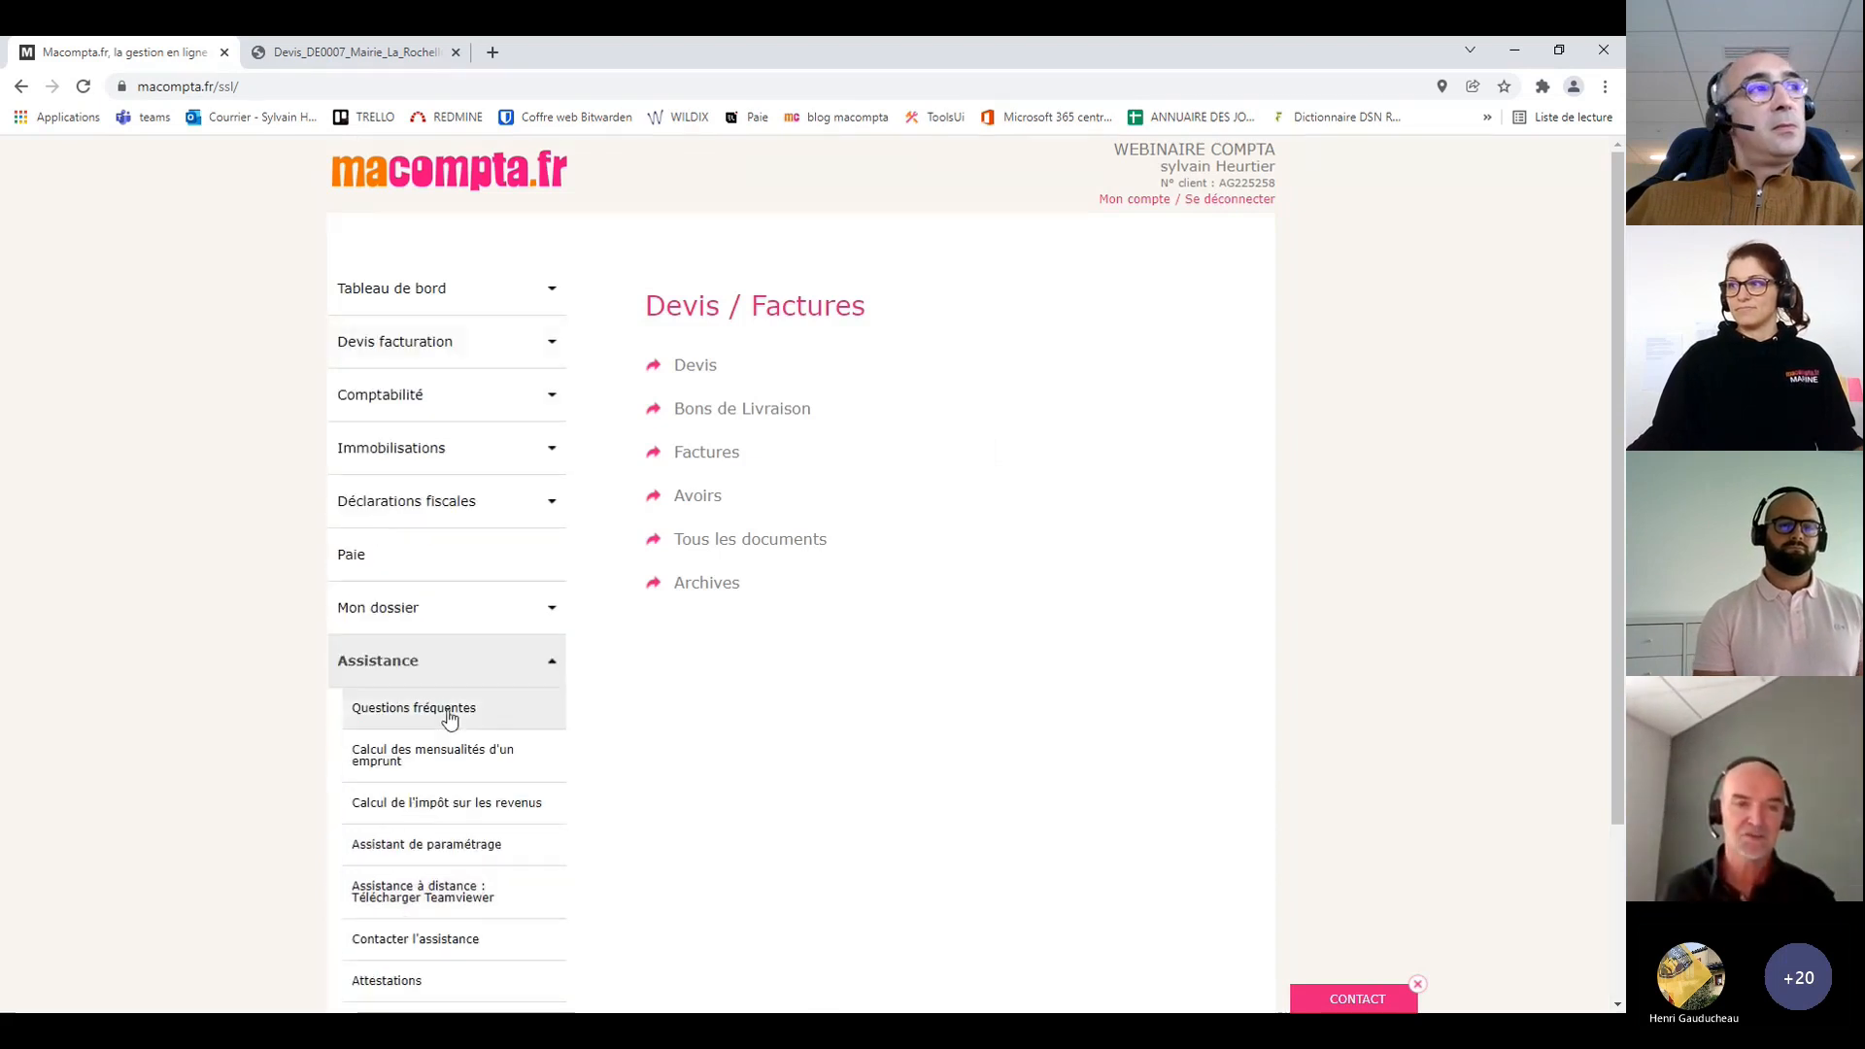
click(448, 719)
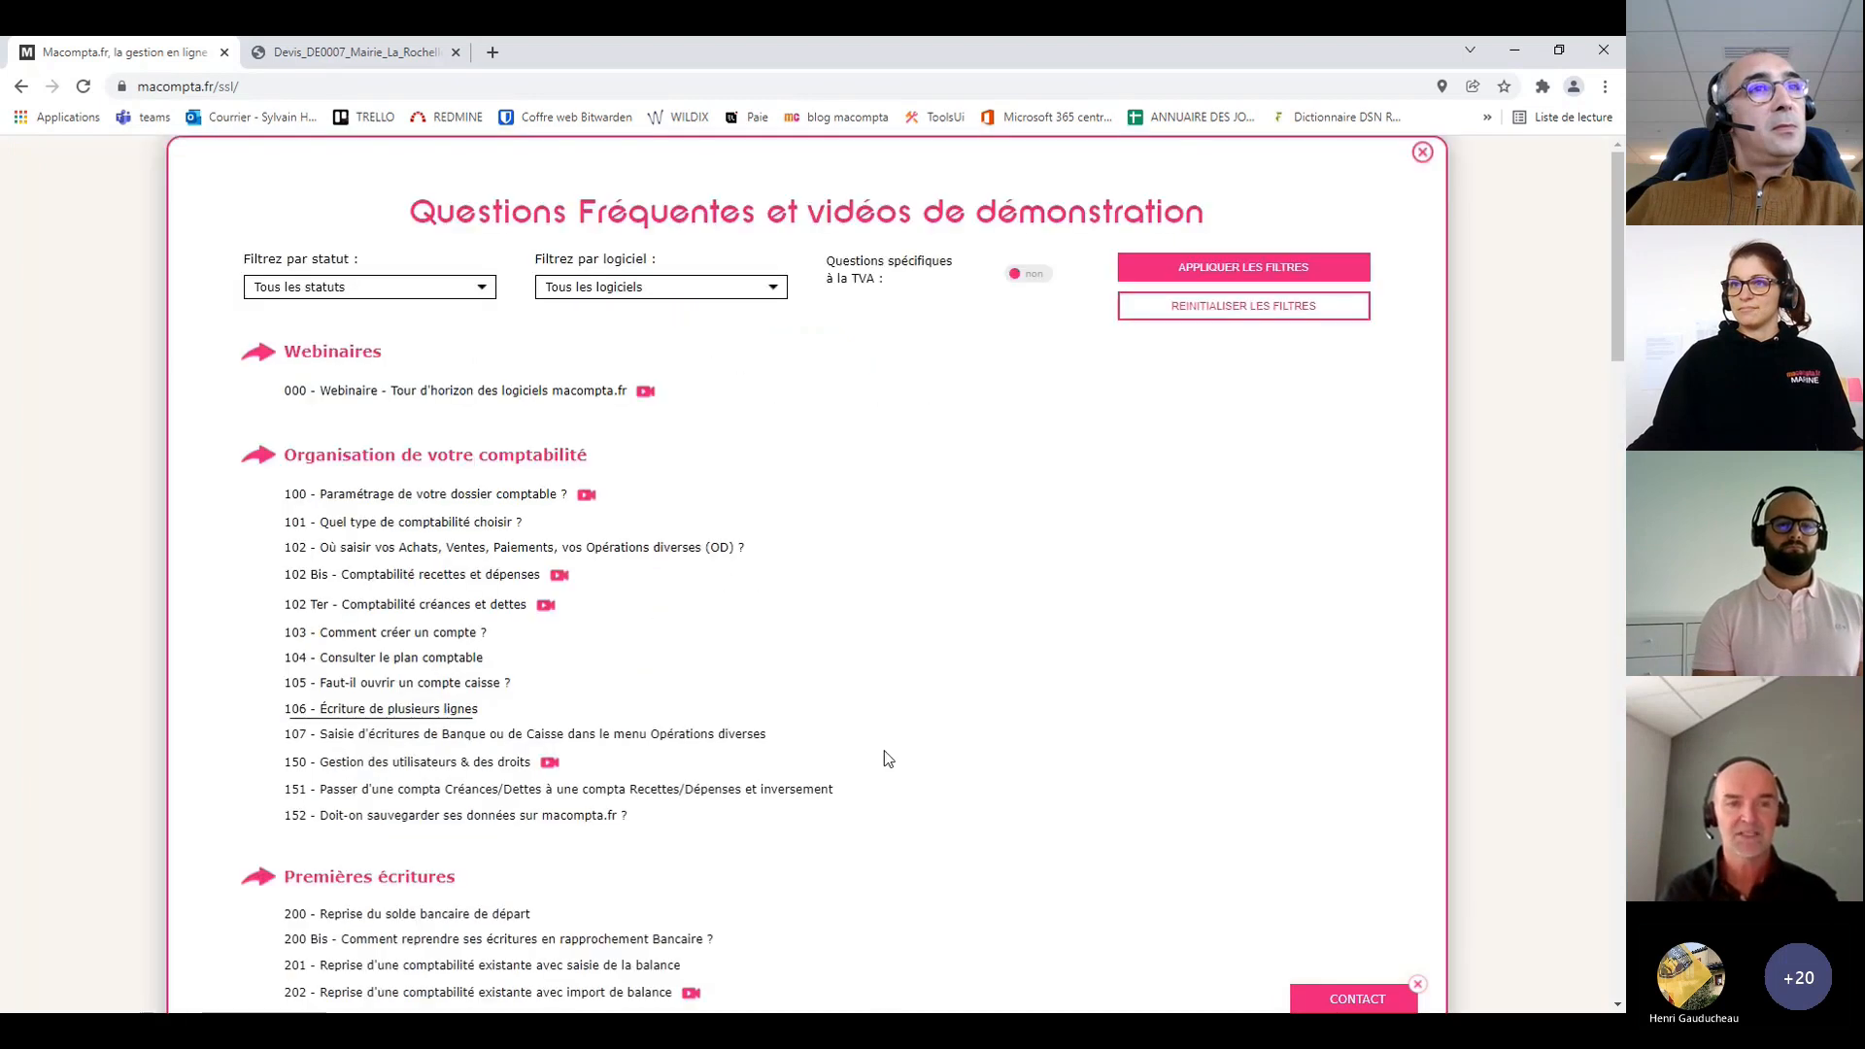
scroll(890, 748, down, 4)
scroll(892, 735, down, 3)
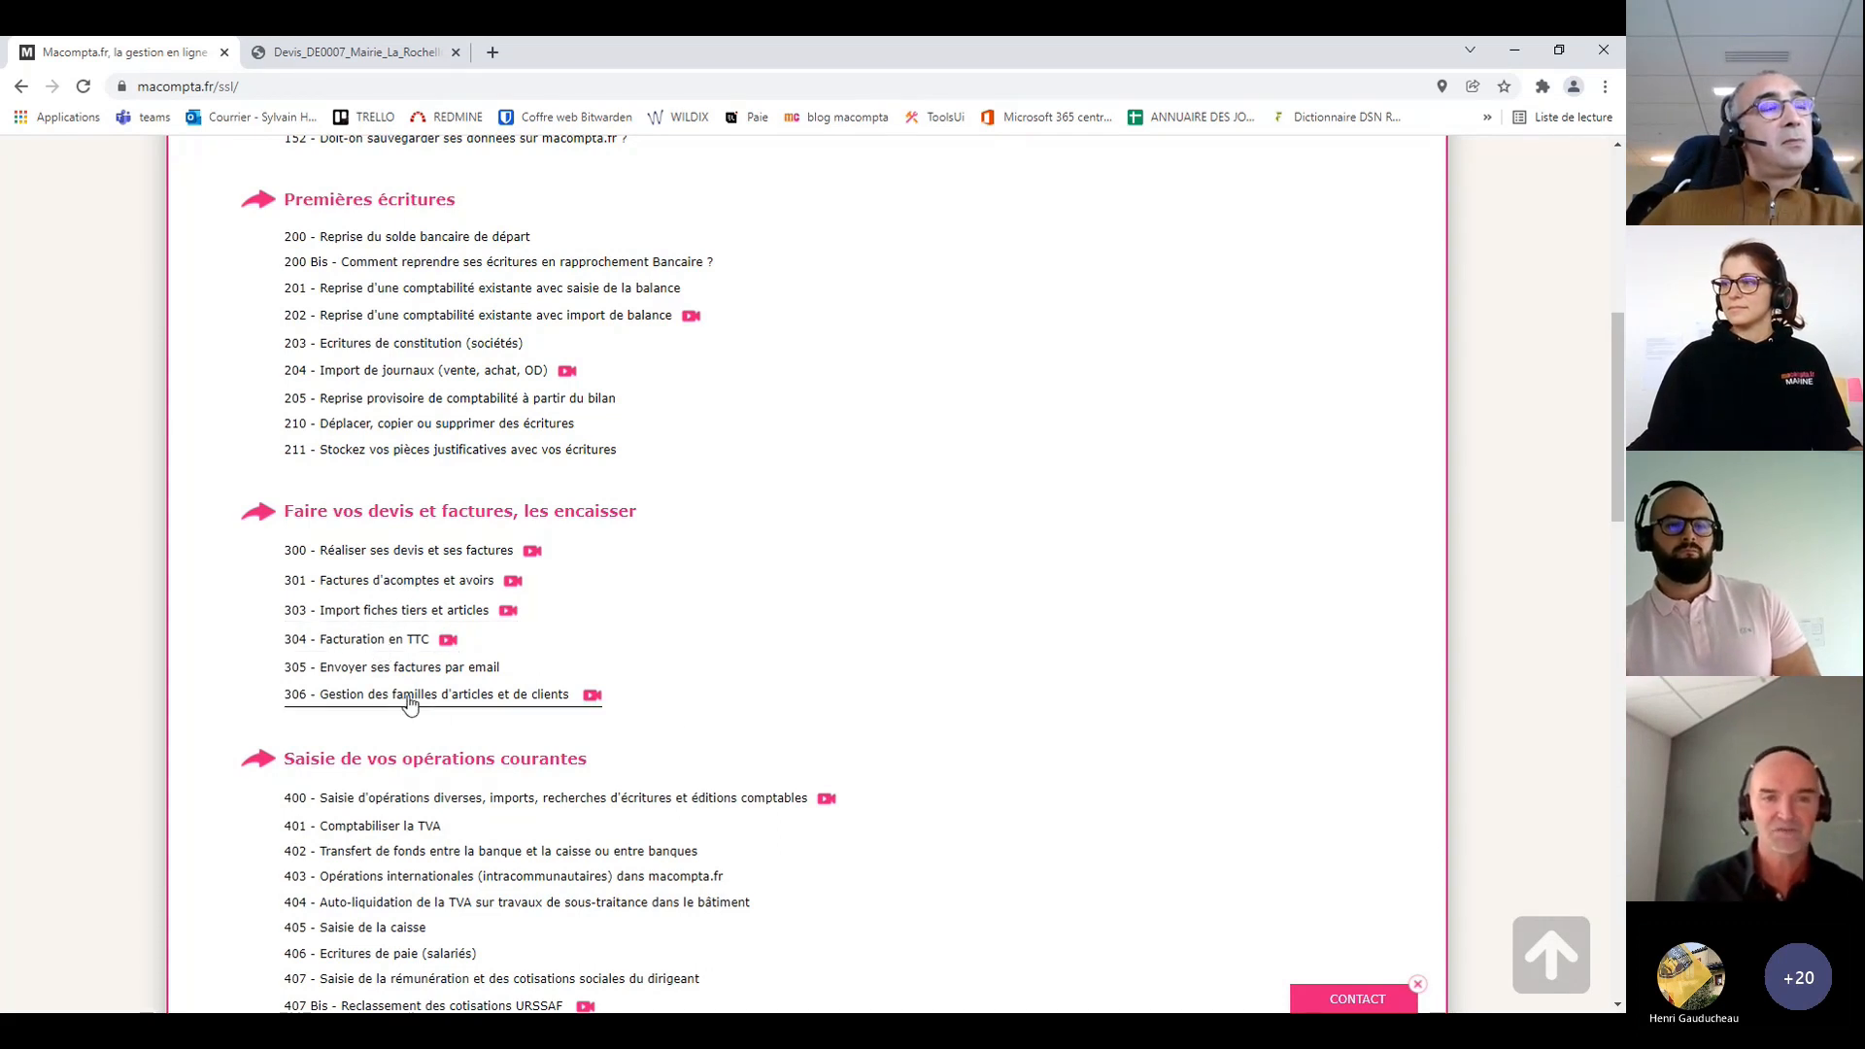
scroll(797, 725, up, 1)
scroll(796, 726, up, 7)
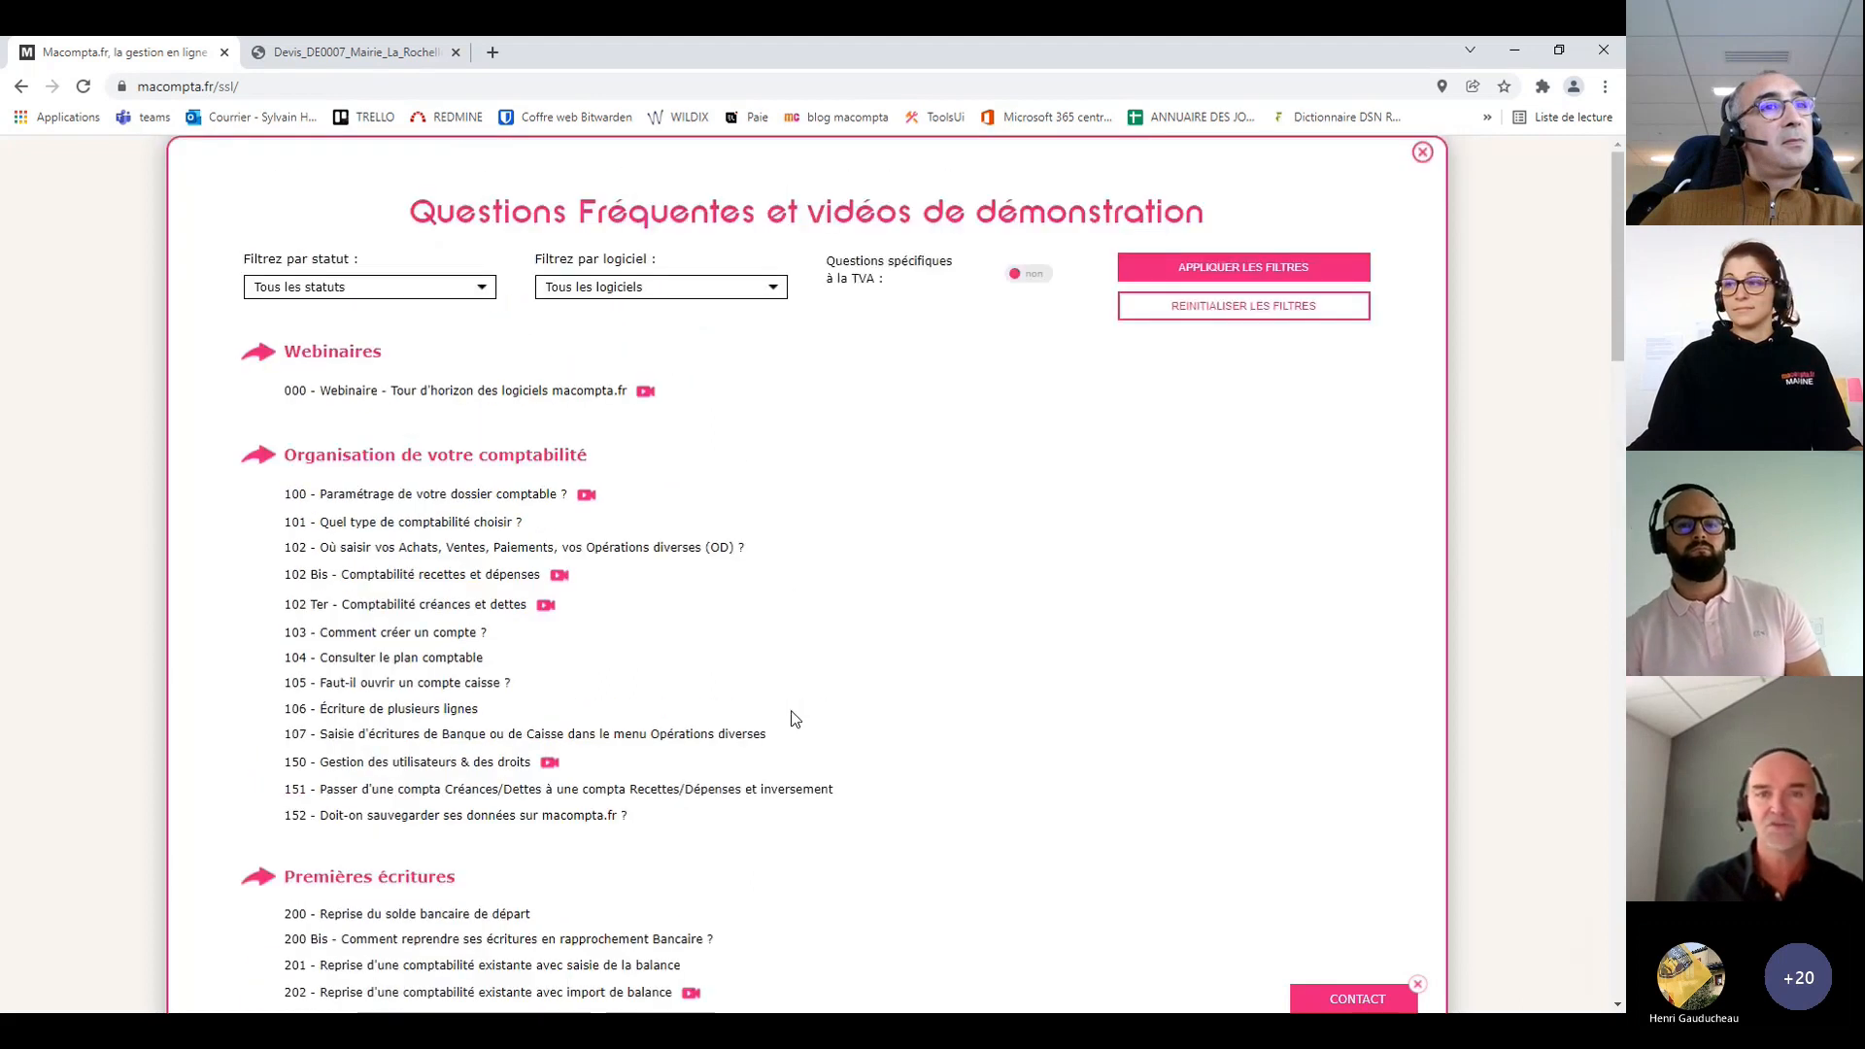
Look through the remaining frequently asked questions, then view the contact form and support contact details and close them
scroll(795, 719, down, 20)
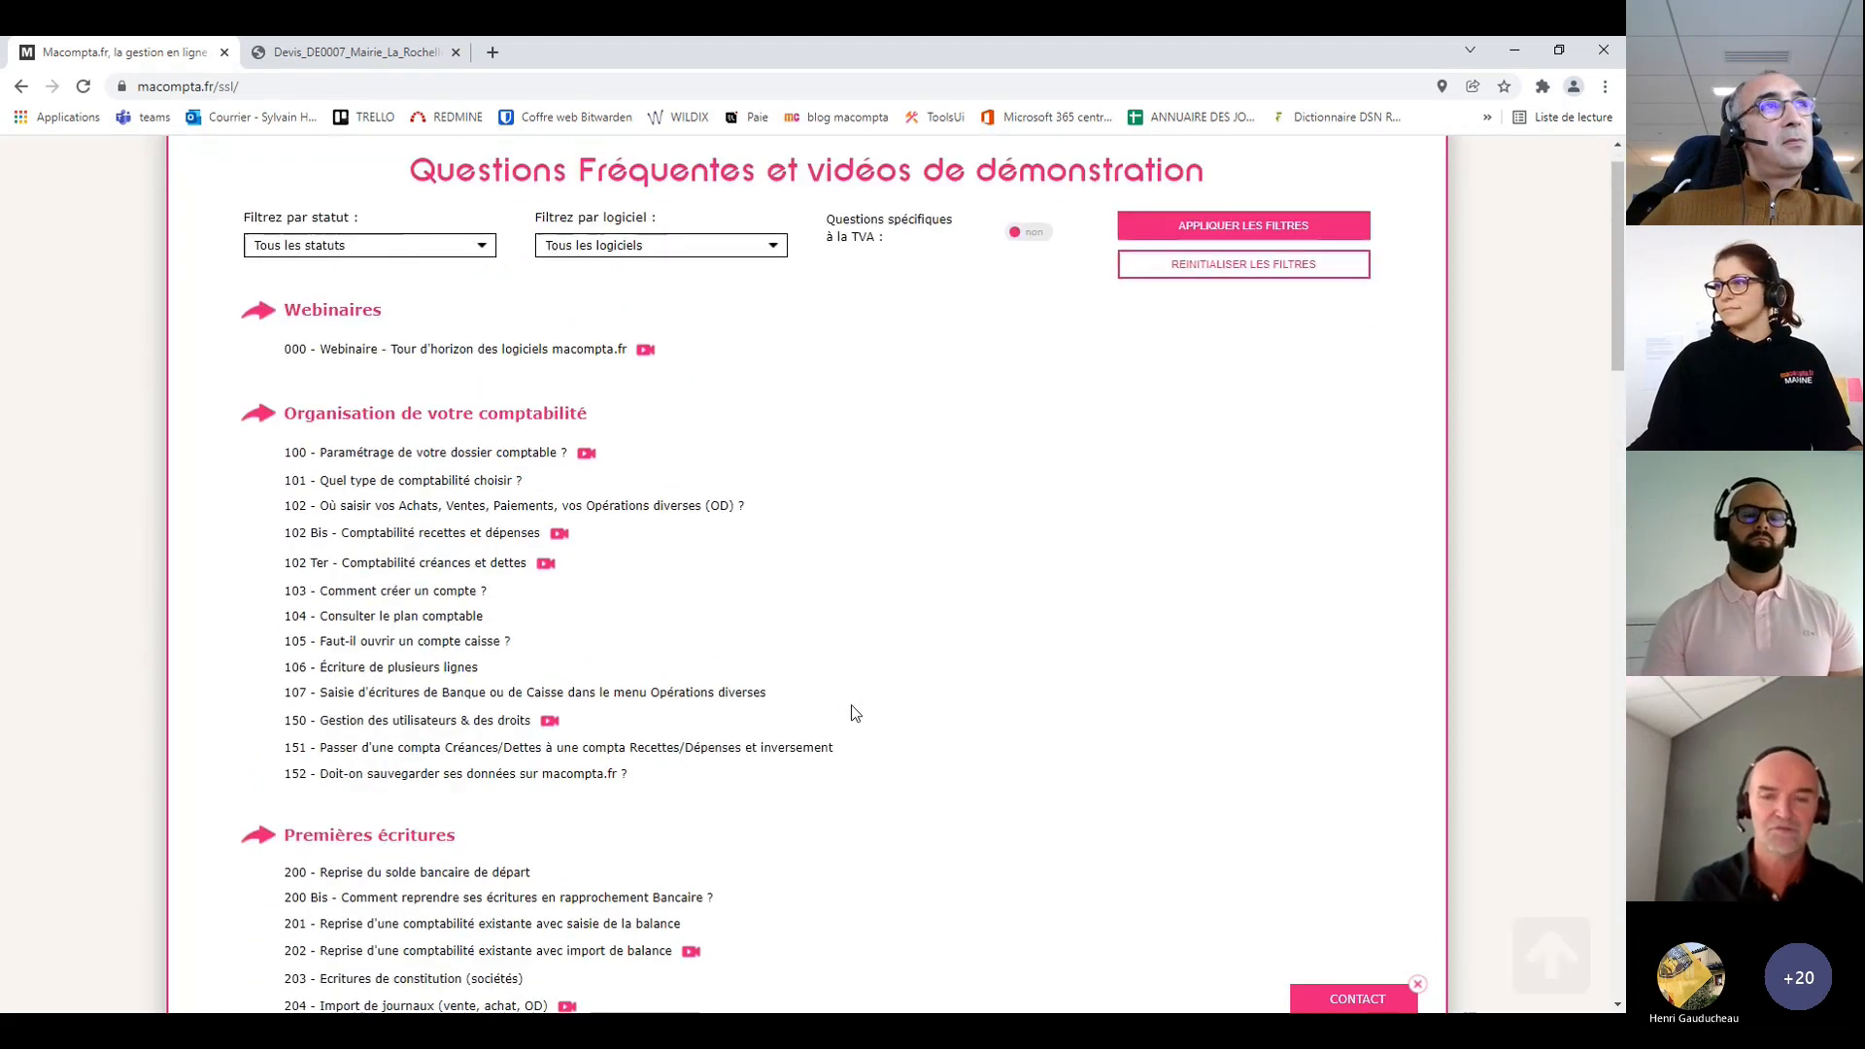
scroll(853, 708, down, 5)
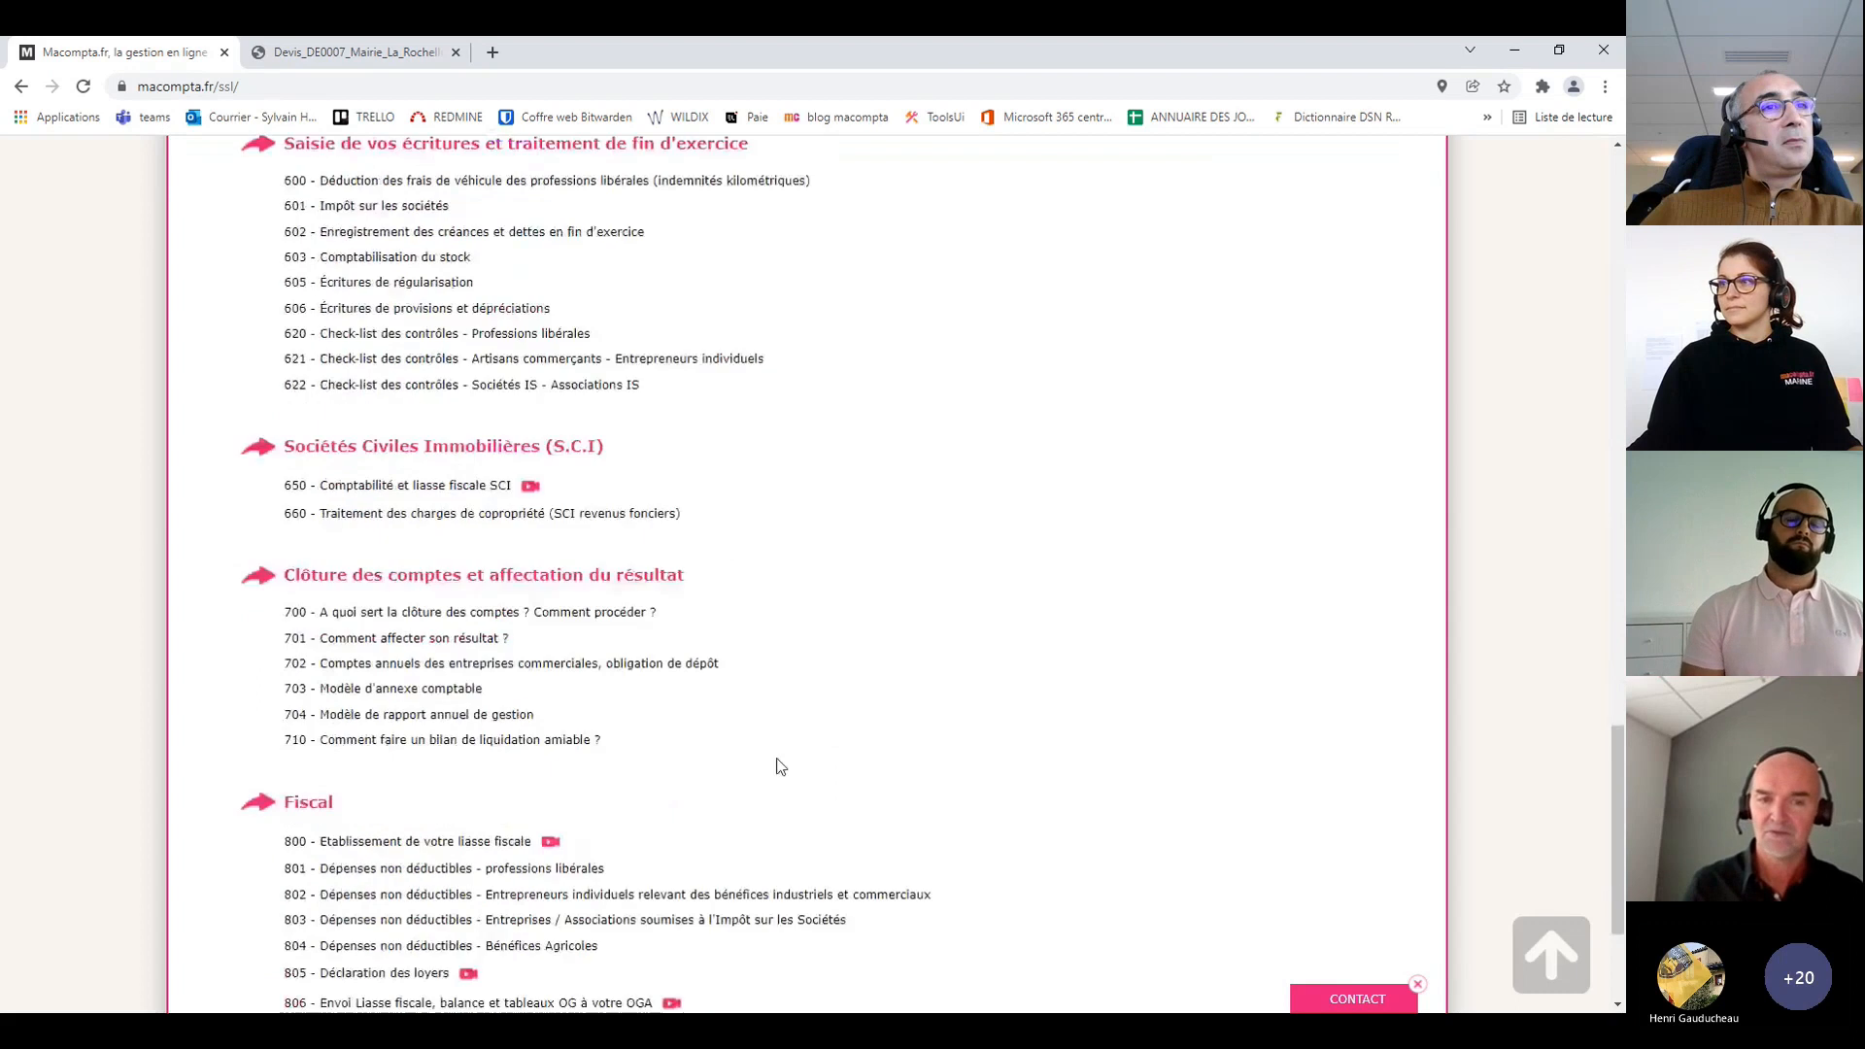
click(1360, 1001)
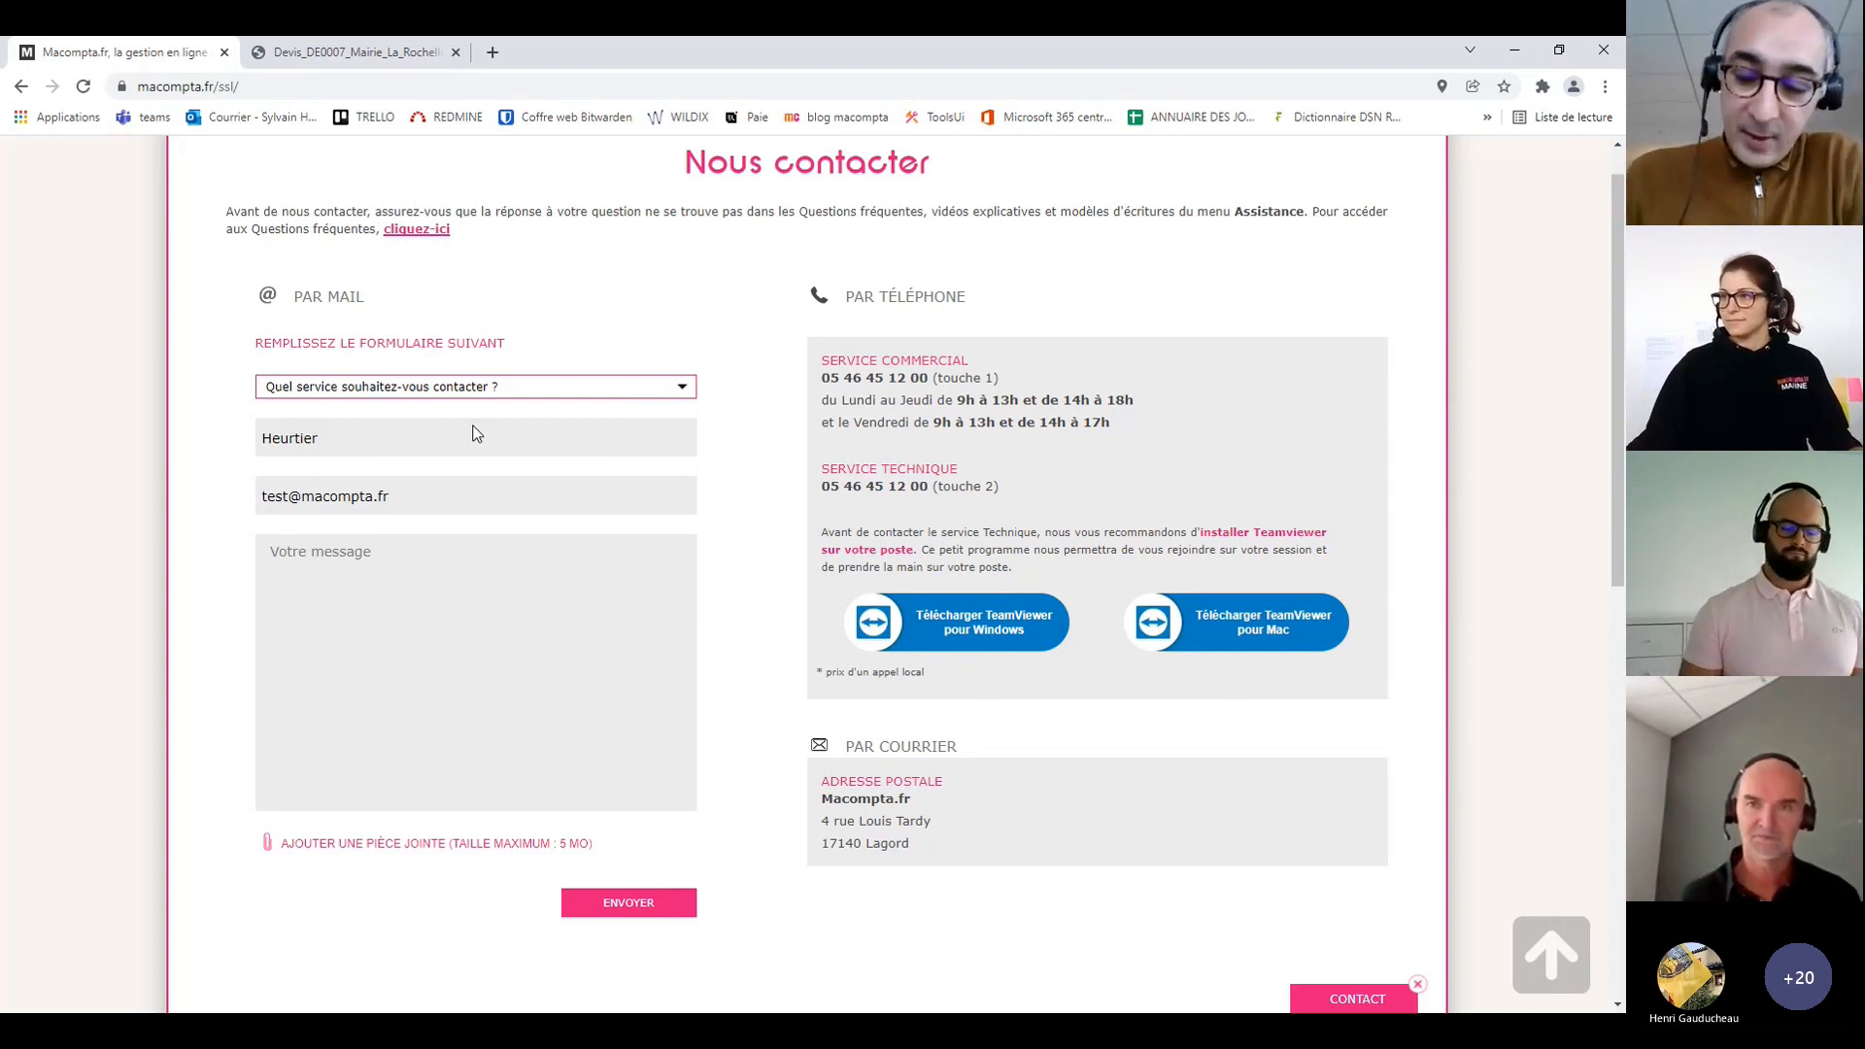
scroll(486, 317, up, 1)
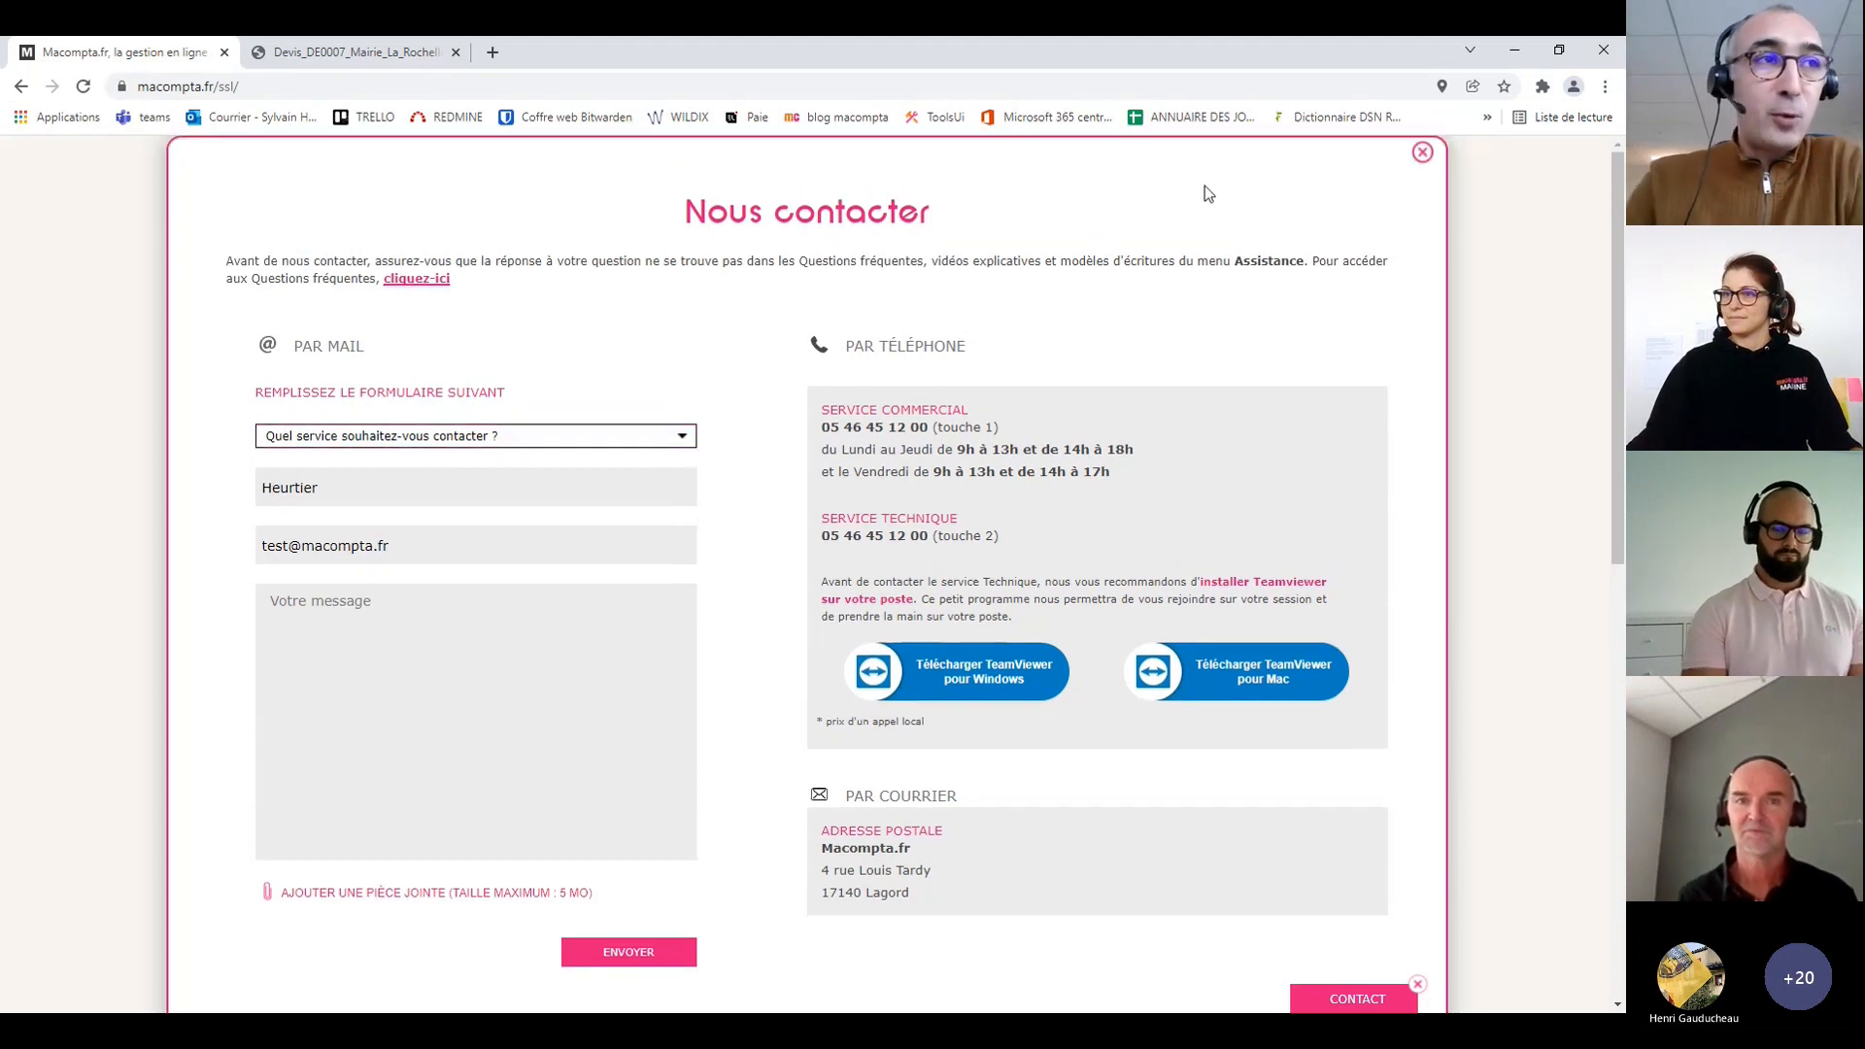
click(1424, 154)
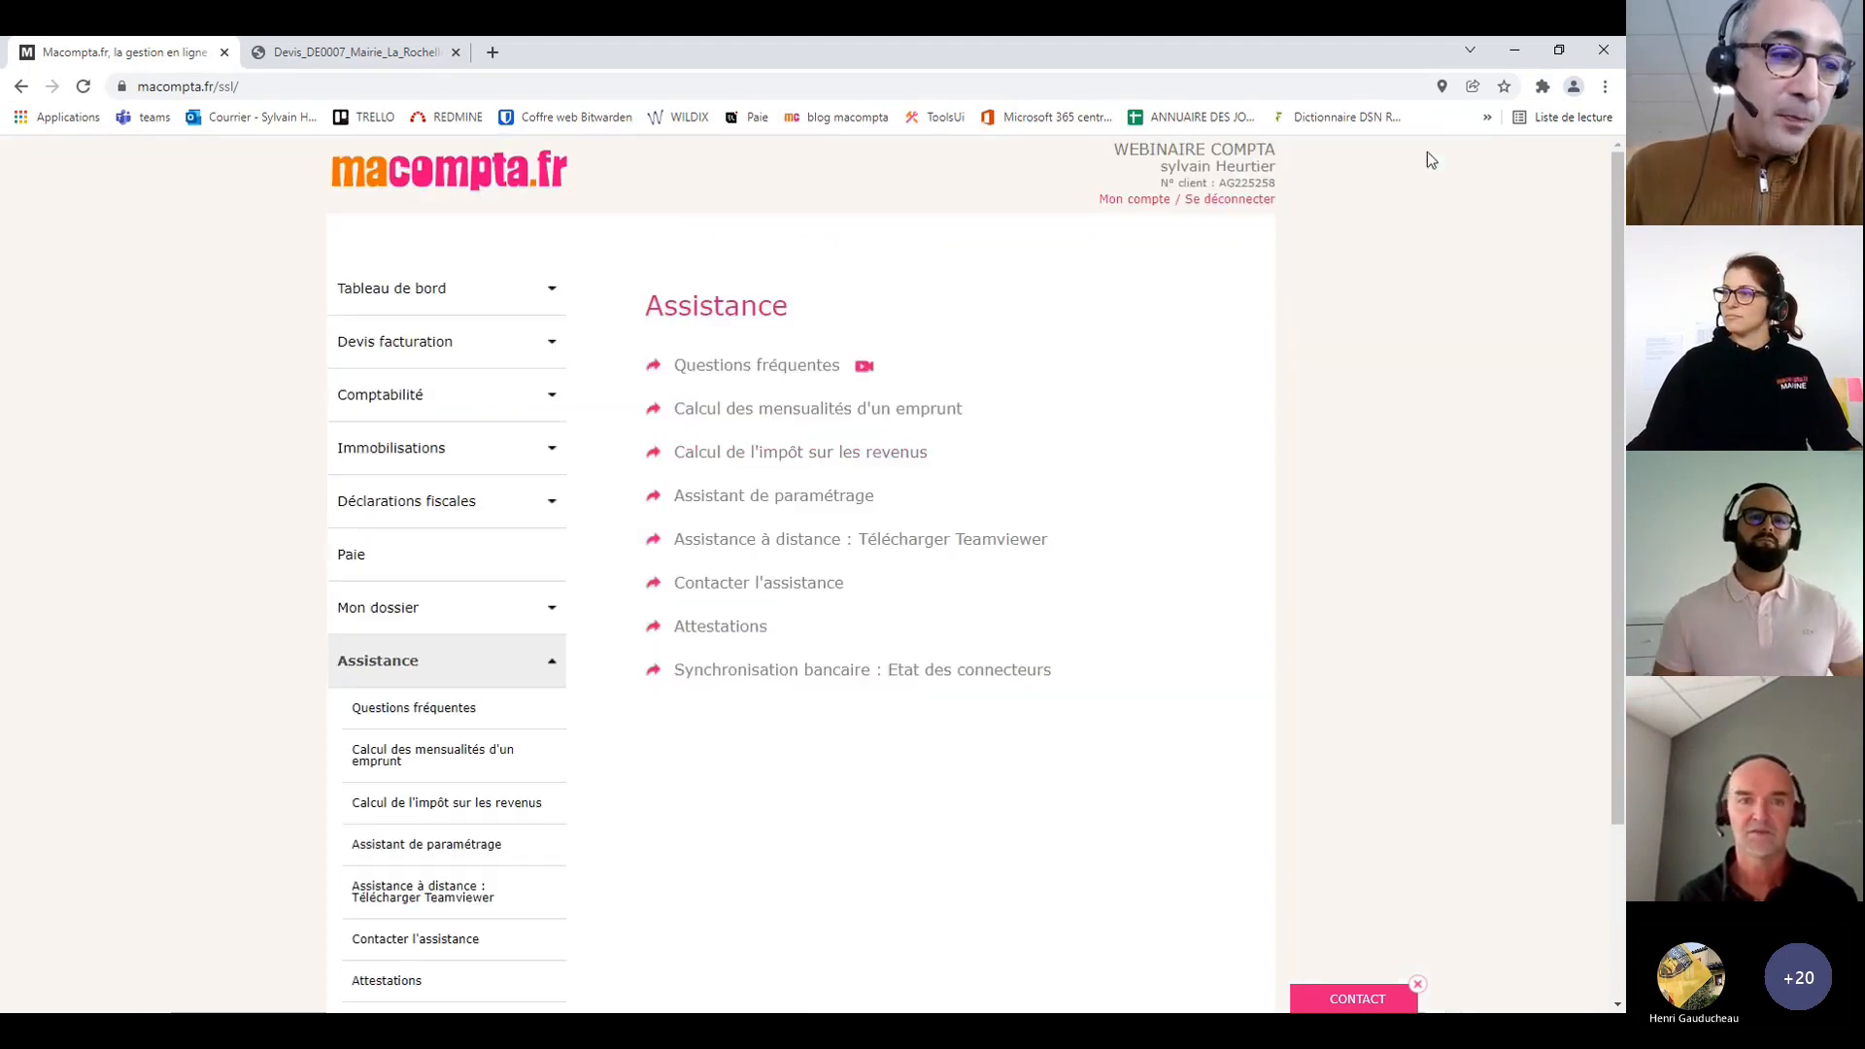
Collapse the Assistance section and expand the Comptabilité section to show its entries
click(366, 668)
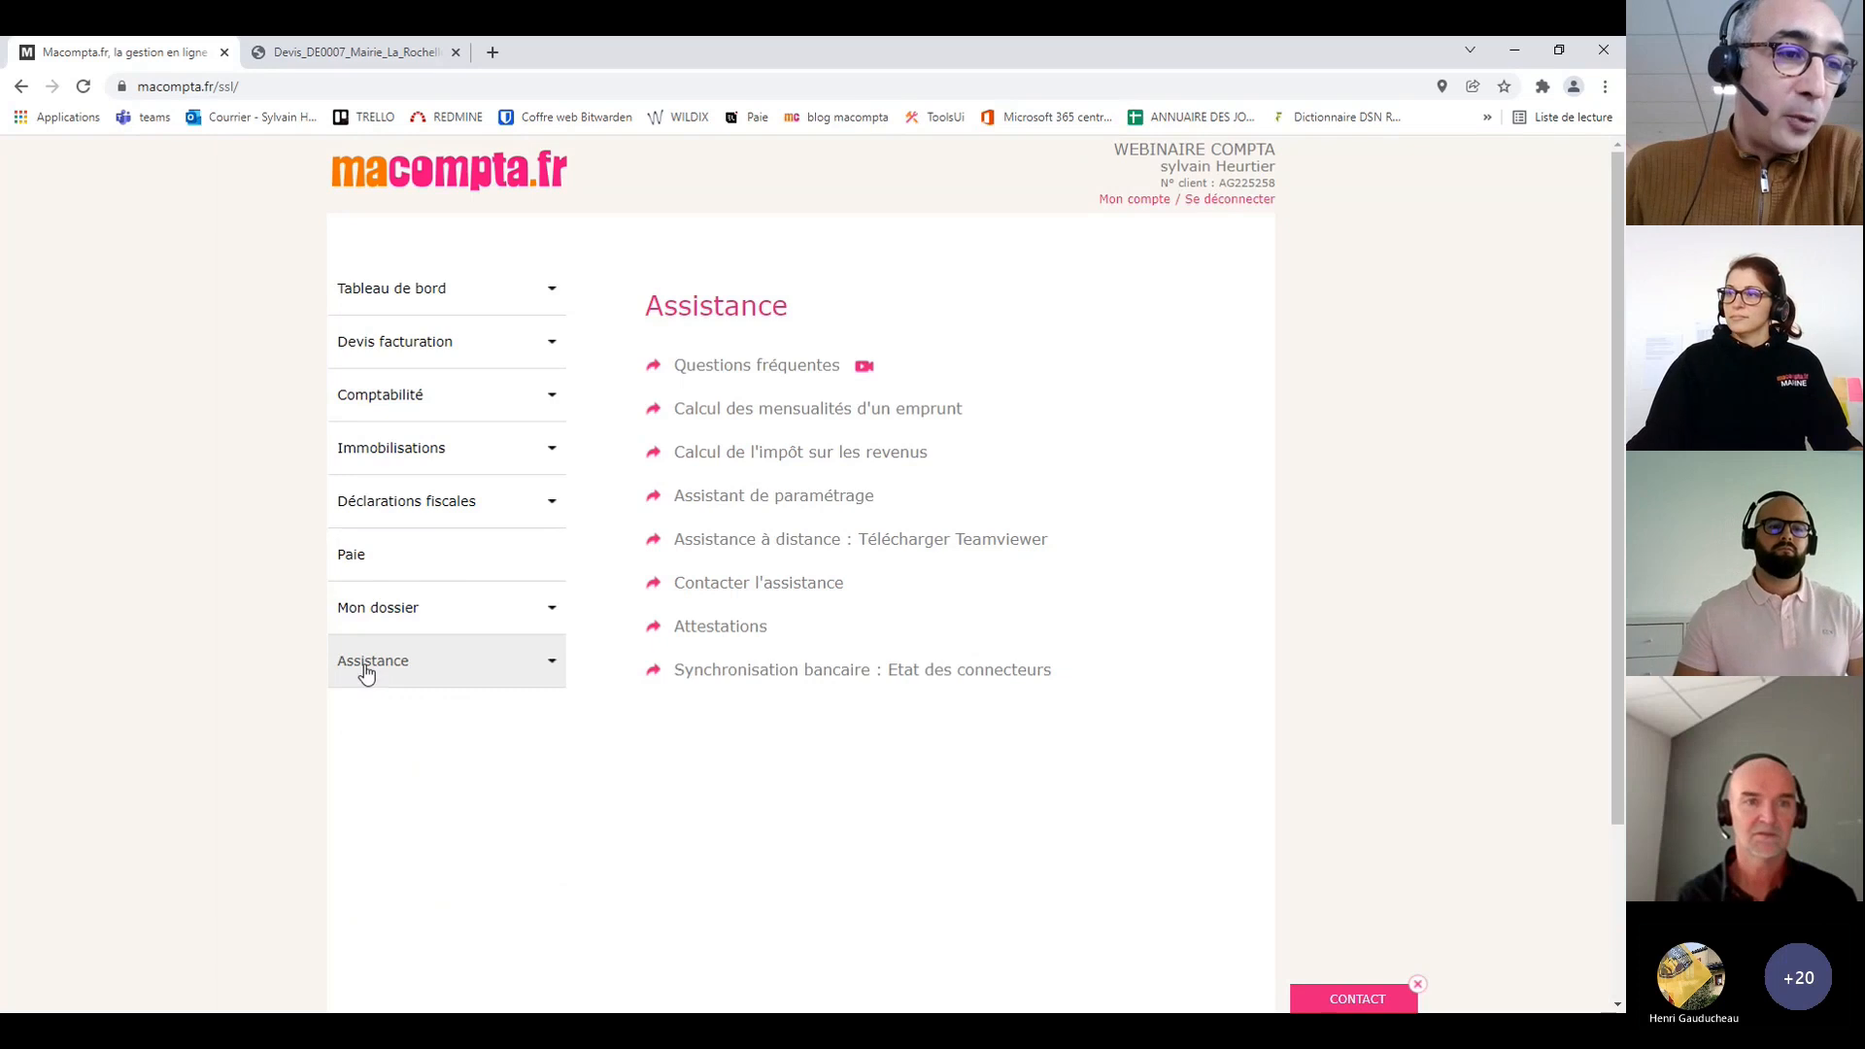
click(387, 396)
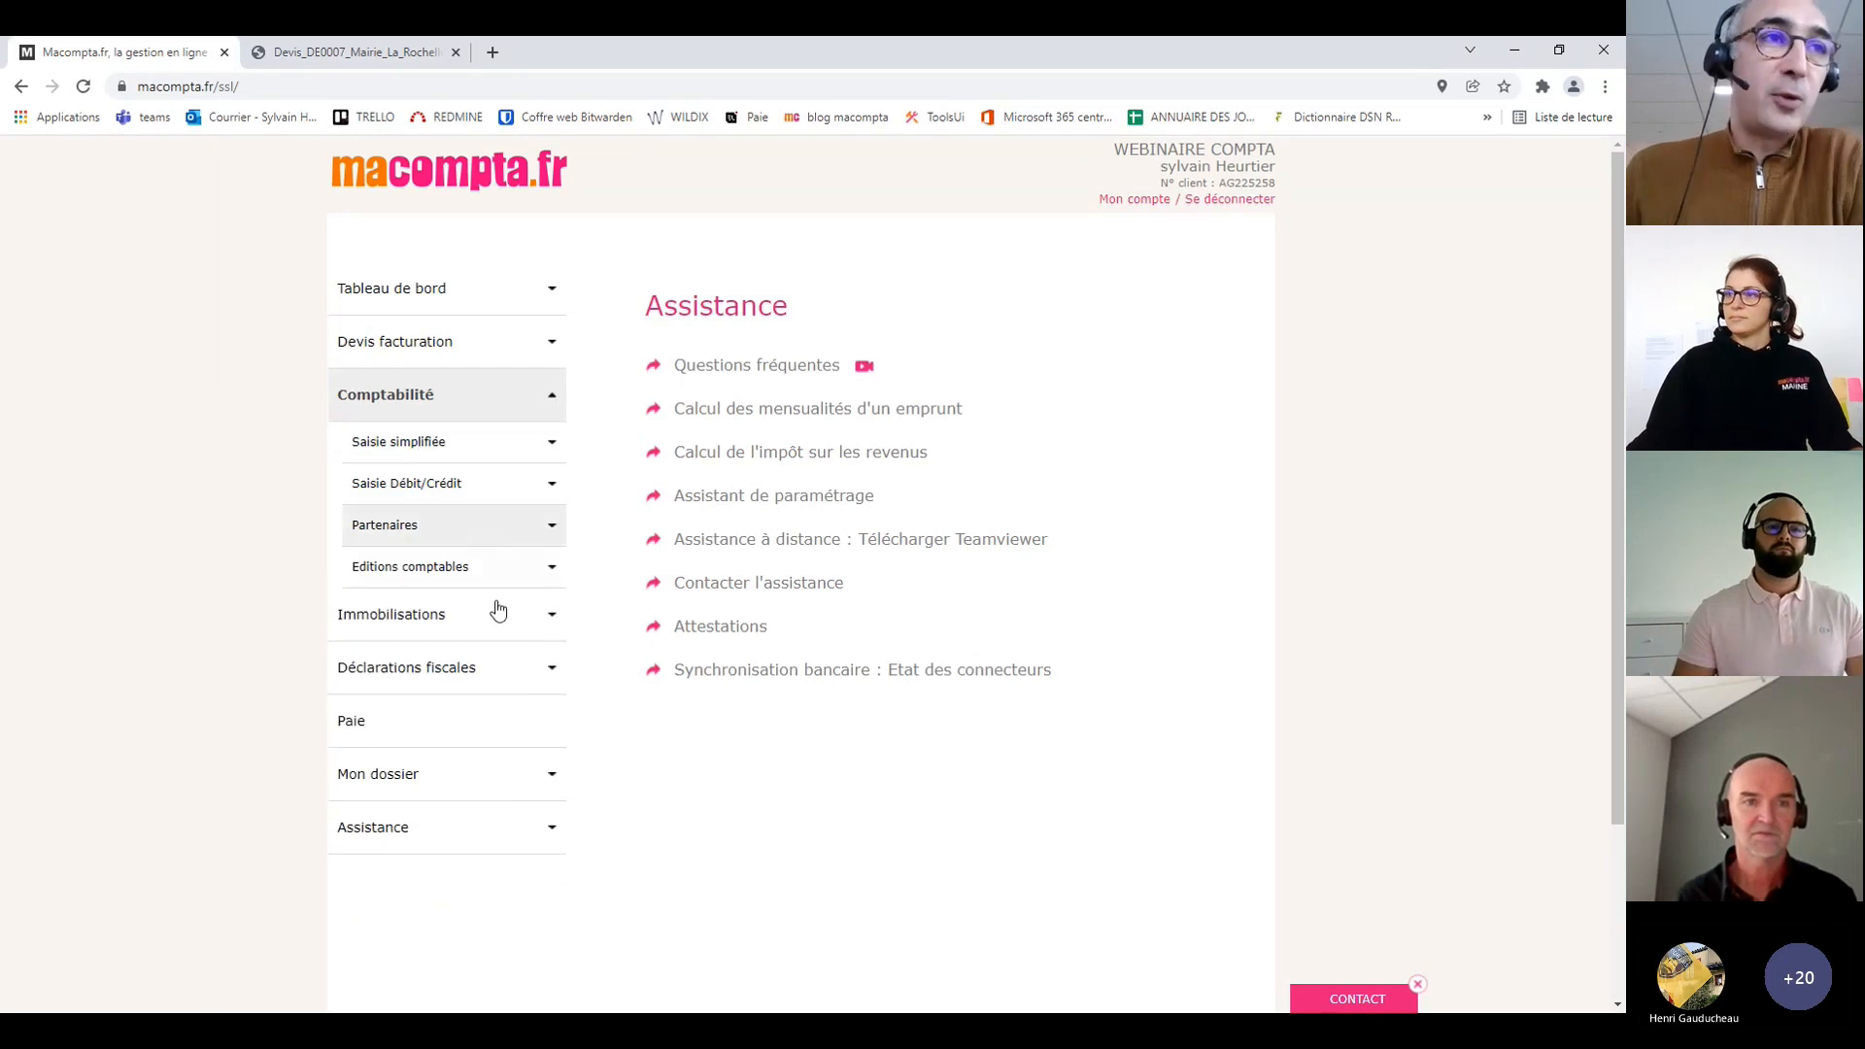